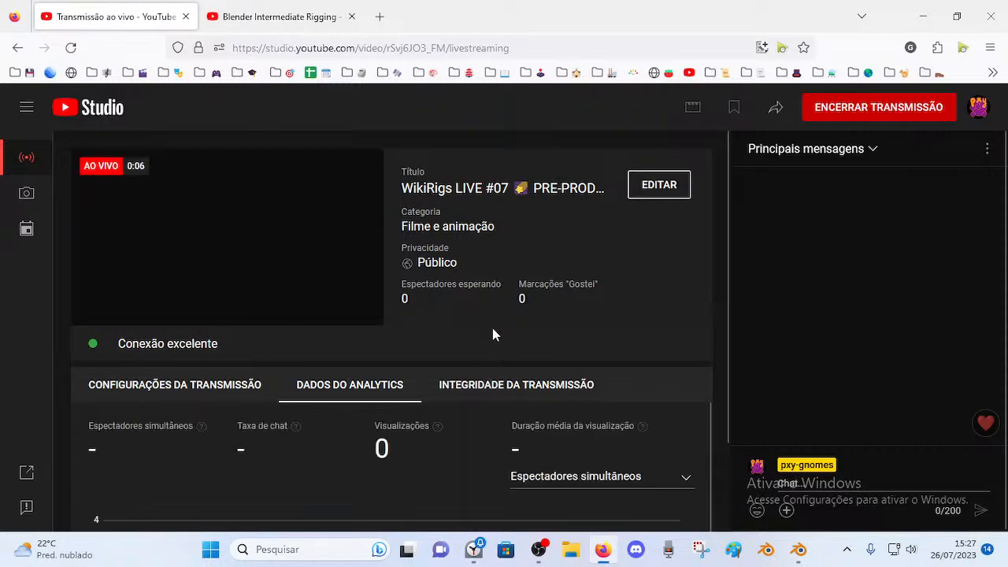
Switch to the browser and open the "Blender Intermediate Rigging - Bendy Bone Neck Rig" video page.
left_click(798, 548)
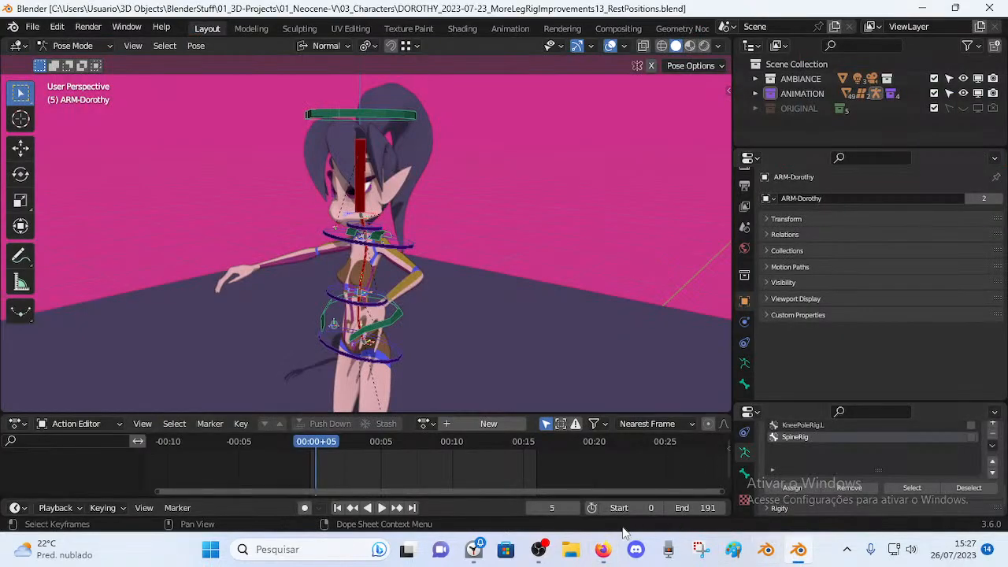
left_click(602, 548)
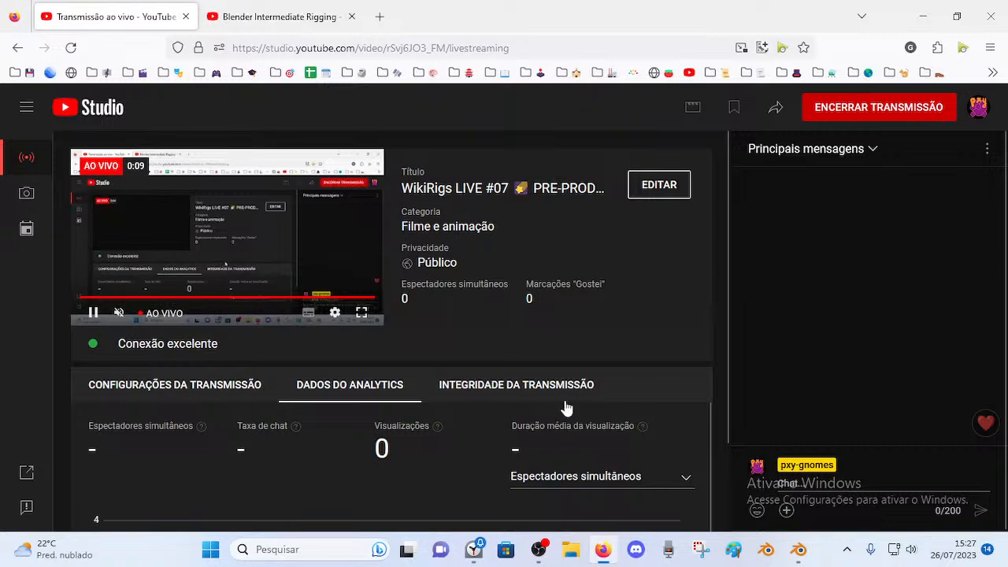
left_click(268, 16)
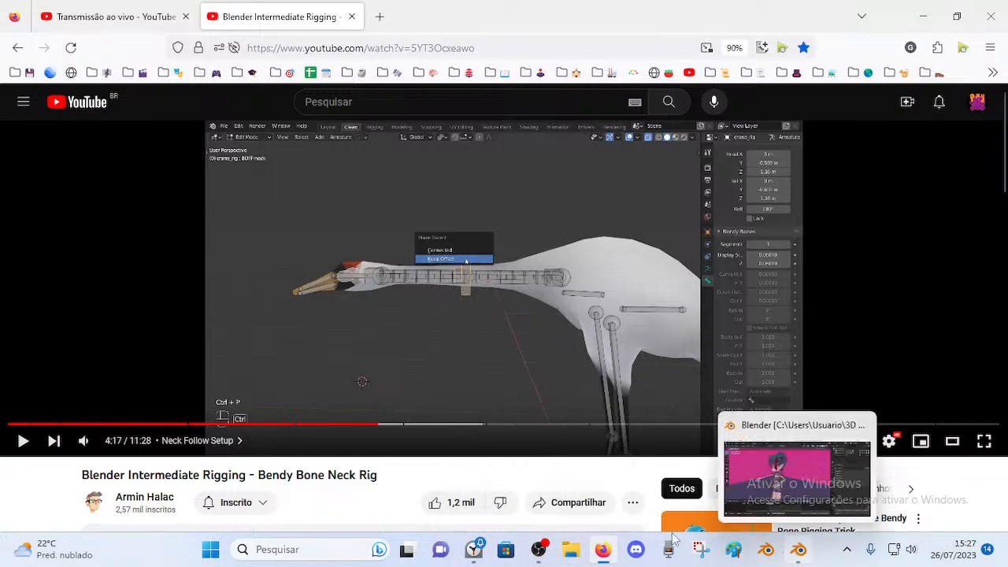
Switch to Blender and try moving the CTL-Spine.004 neck control of the character's armature.
left_click(798, 549)
middle_click_drag(445, 293, 417, 256)
left_click(375, 271)
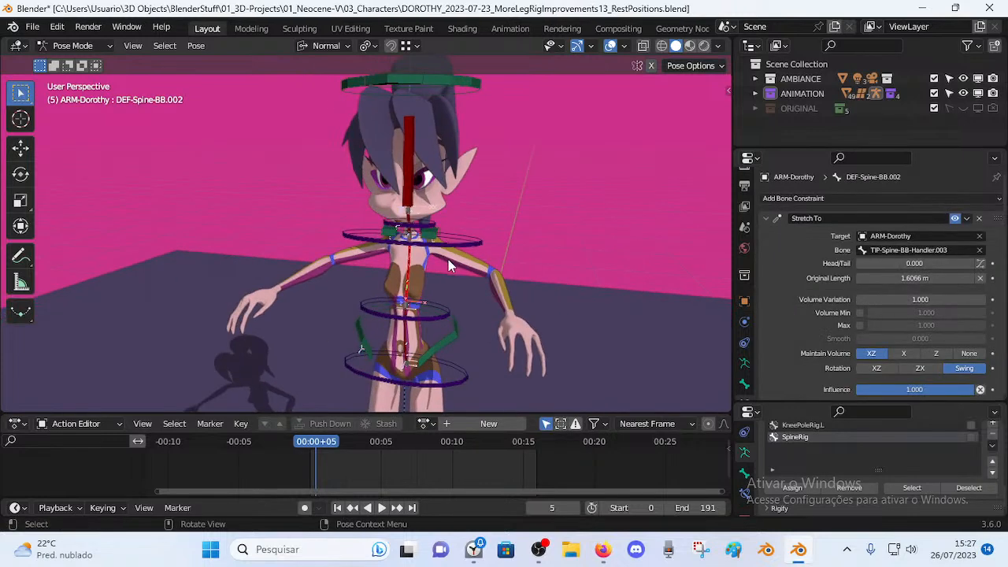
left_click(410, 197)
middle_click_drag(410, 197, 358, 185)
left_click(412, 224)
key("g")
right_click(351, 206)
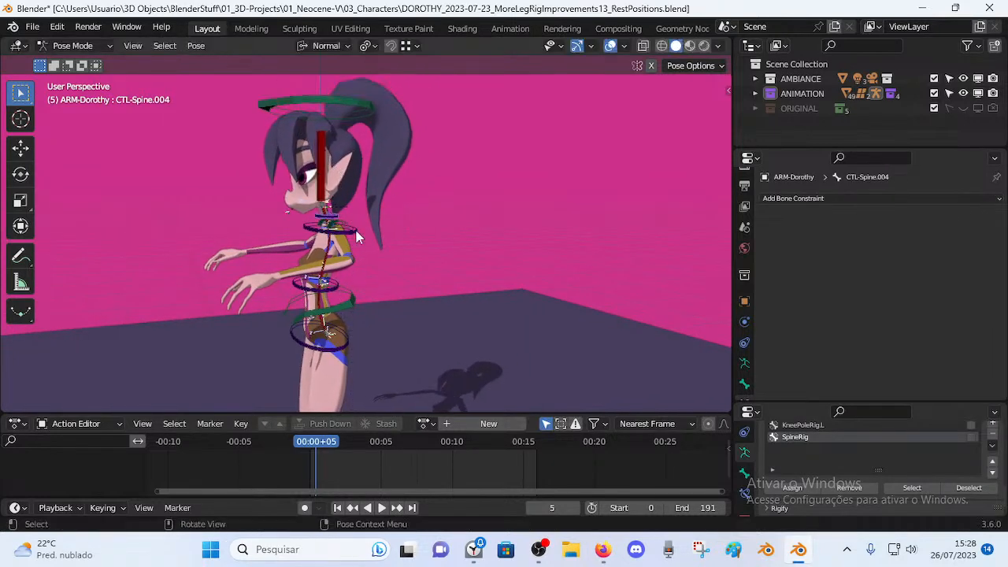
Try rotating the CTL-Spine.003 chest control about its X axis and moving it.
scroll(350, 220, "up", 2)
left_click(349, 227)
key("r")
key("x")
left_click(382, 263)
key("g")
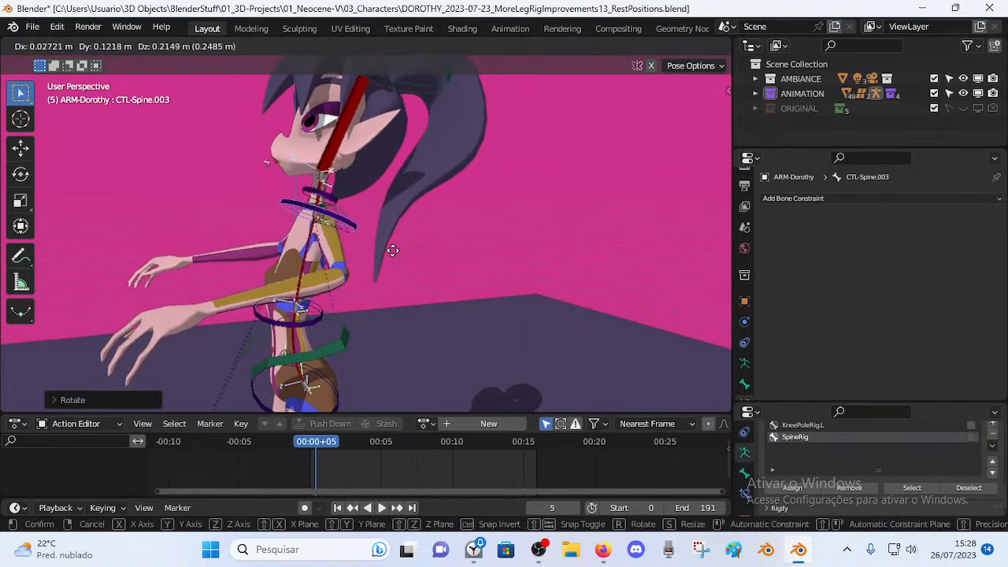
right_click(379, 253)
Try bending the upper torso with several further rotations and moves of the CTL-Spine.003 chest control.
middle_click_drag(329, 277, 421, 266)
key("r")
key("x")
left_click(429, 237)
key("g")
left_click(409, 214)
key("r")
left_click(440, 256)
middle_click_drag(420, 236, 464, 233)
key("g")
left_click(491, 300)
Try rotating and moving the CTL-Spine.002 waist control to bend the torso sideways.
left_click(491, 321)
key("r")
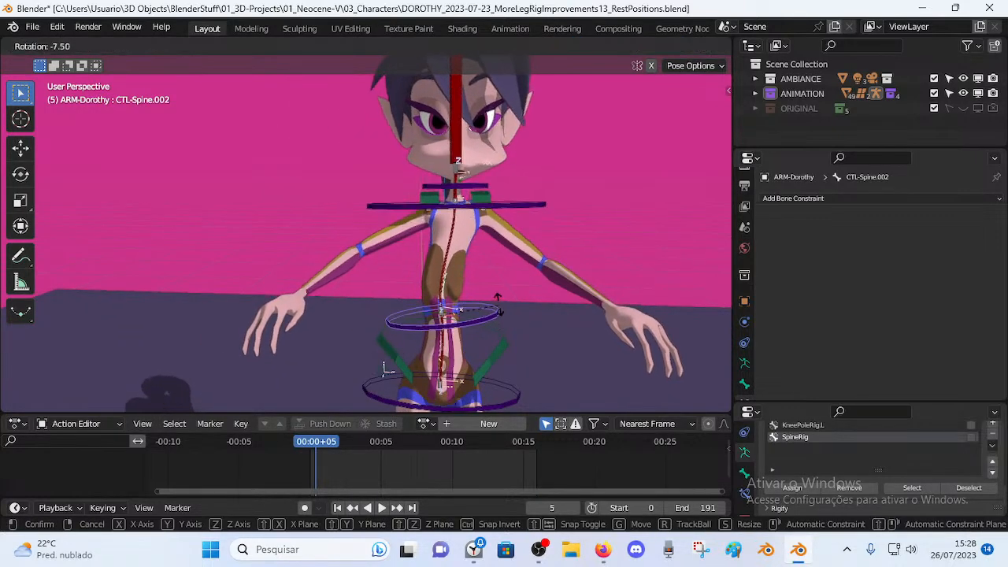
left_click(499, 303)
key("g")
left_click(505, 292)
key("r")
left_click(515, 304)
key("g")
left_click(518, 316)
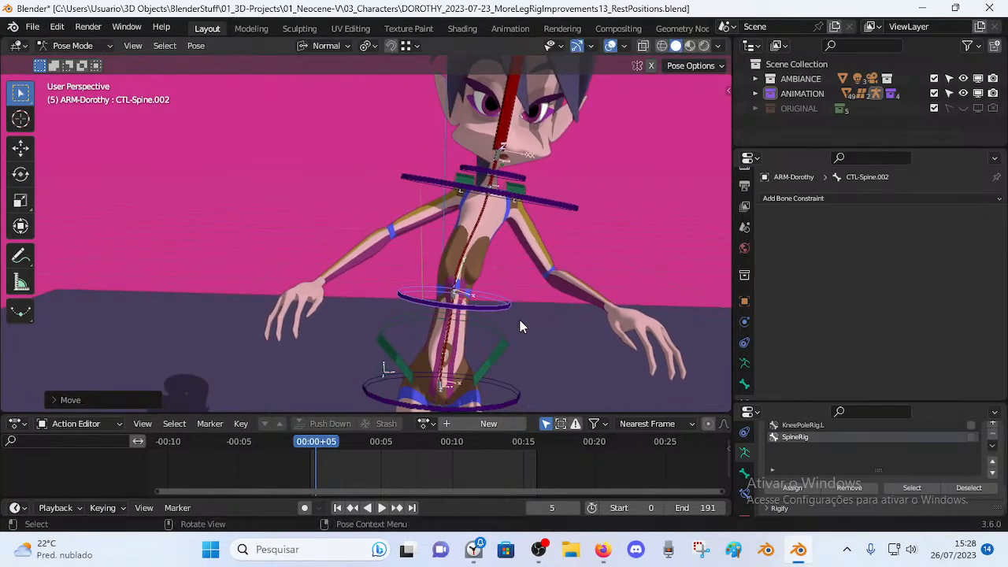
Try rotating the hip control from the front and the CTL-Spine.002 waist control from the side.
scroll(518, 318, "down", 1)
left_click(497, 364)
key("r")
left_click(529, 271)
middle_click_drag(529, 267, 379, 296)
left_click(404, 286)
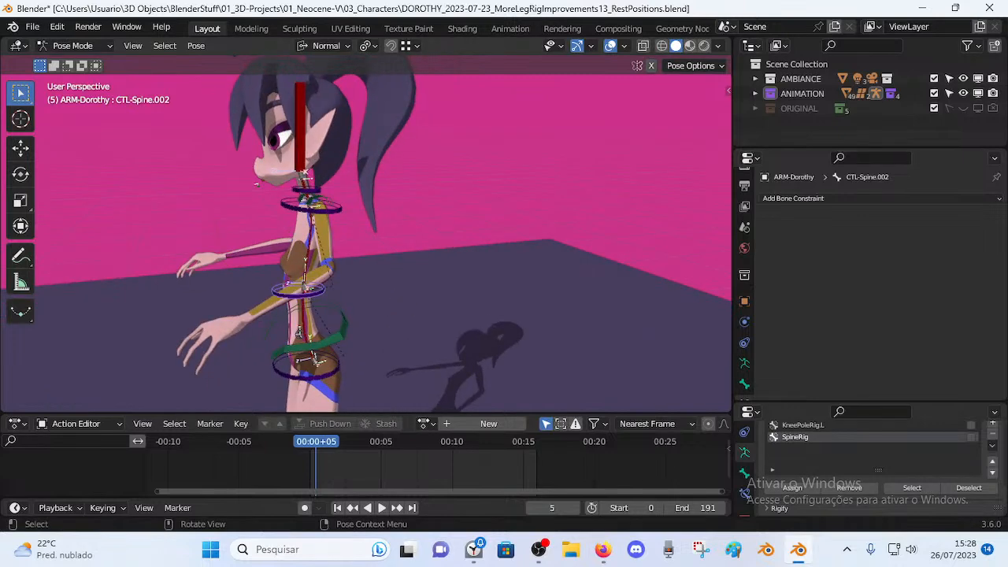
key("r")
left_click(430, 313)
Try moving the chest control and rotating it about its X axis in side view.
left_click(359, 224)
key("g")
left_click(372, 226)
key("r")
key("x")
left_click(385, 126)
Try rotating and moving the head control ring above the hair.
left_click(443, 83)
key("r")
left_click(515, 96)
key("g")
left_click(511, 98)
scroll(385, 150, "down", 3)
middle_click_drag(374, 159, 409, 118)
Try rotating the CTL-Spine.002 waist control about its normal Z axis.
middle_click_drag(330, 167, 477, 277)
scroll(479, 288, "up", 3)
left_click(520, 331)
middle_click_drag(520, 330, 488, 317)
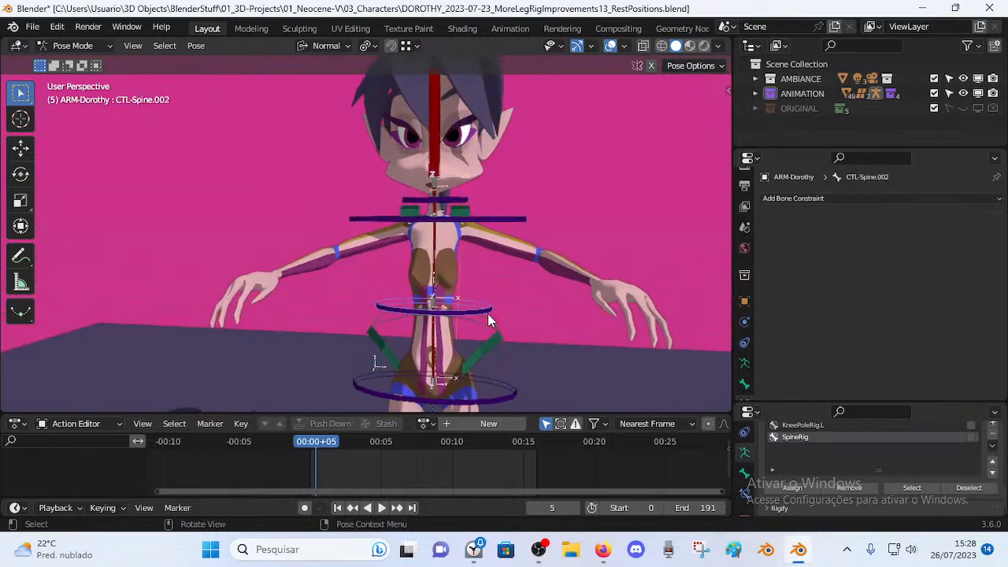
key("r")
key("x")
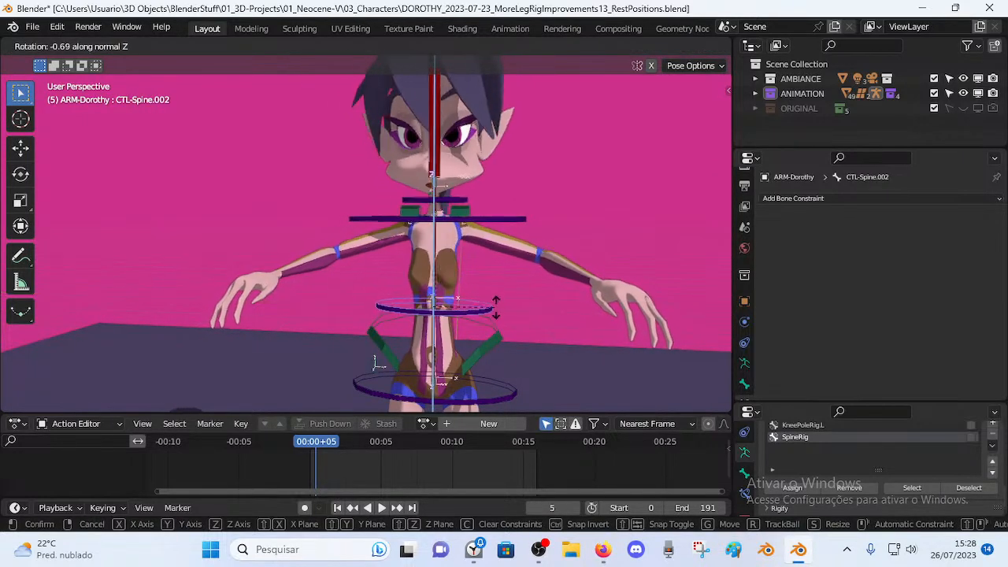
left_click(494, 298)
Try rotating and moving the CTL-Spine.003 chest control in front view.
left_click(522, 221)
key("r")
right_click(530, 226)
key("g")
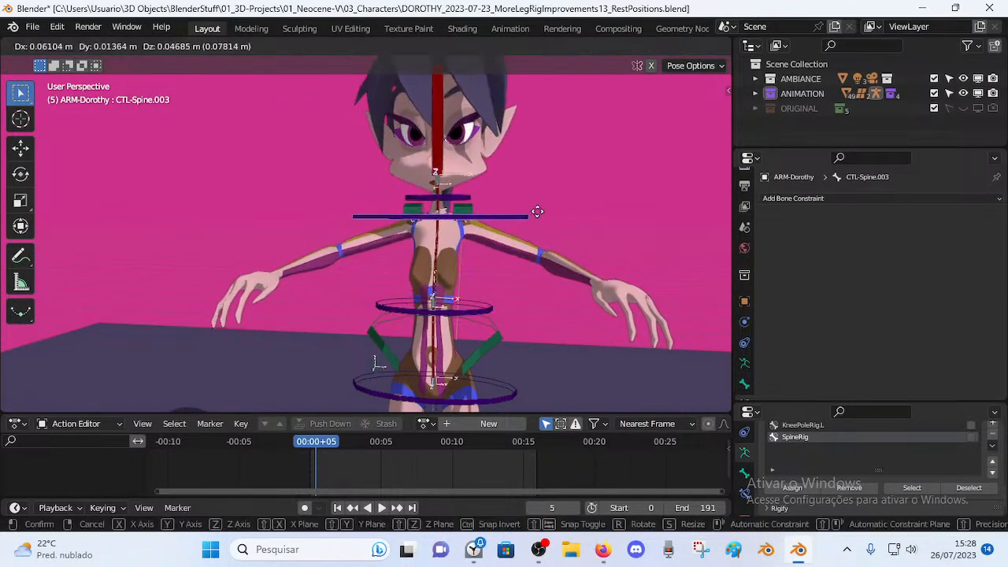
right_click(513, 227)
middle_click_drag(488, 275, 494, 214)
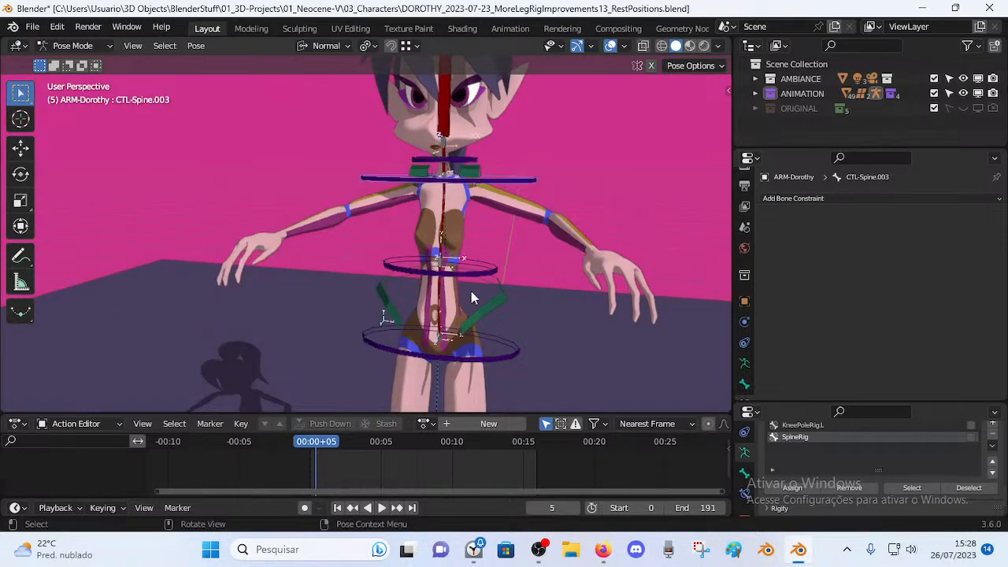
Try moving the CTL-Spine.001 hip control and rotating it about a single axis.
left_click(526, 341)
key("g")
right_click(509, 311)
middle_click_drag(498, 311, 519, 308)
key("r")
key("x")
left_click(513, 309)
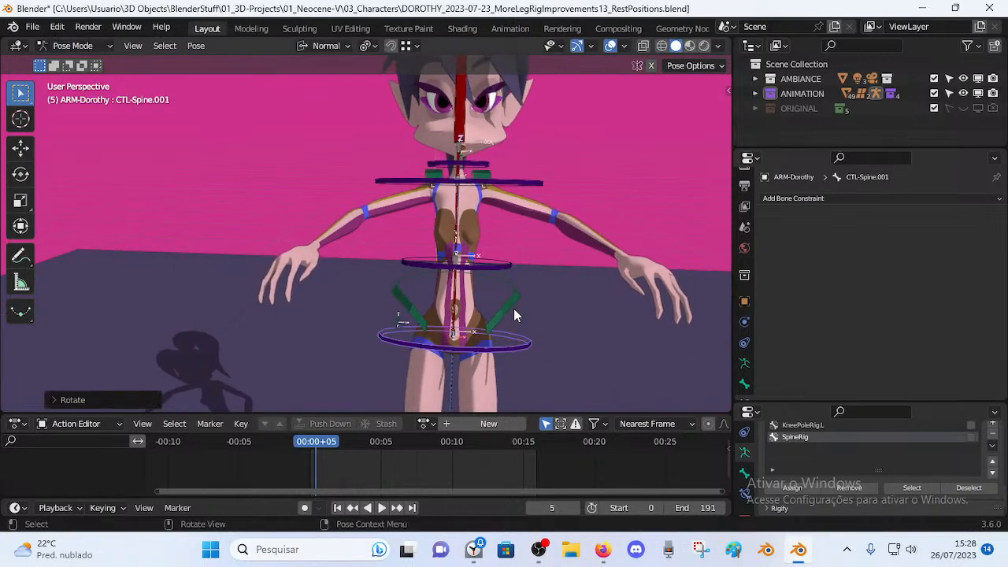
Try moving the MTR-Torso master control around the hips.
left_click(514, 309)
key("g")
right_click(523, 311)
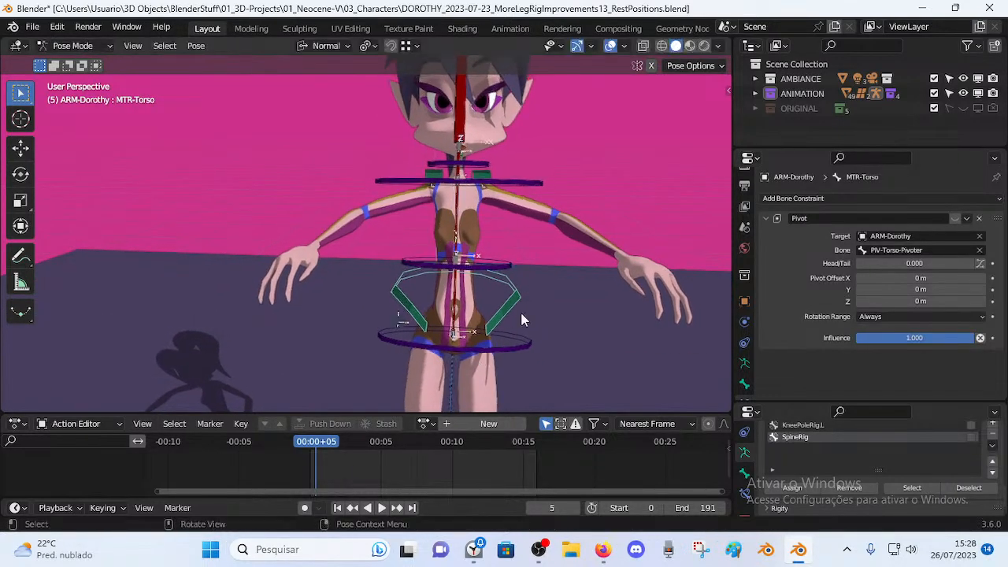
middle_click_drag(478, 336, 446, 324)
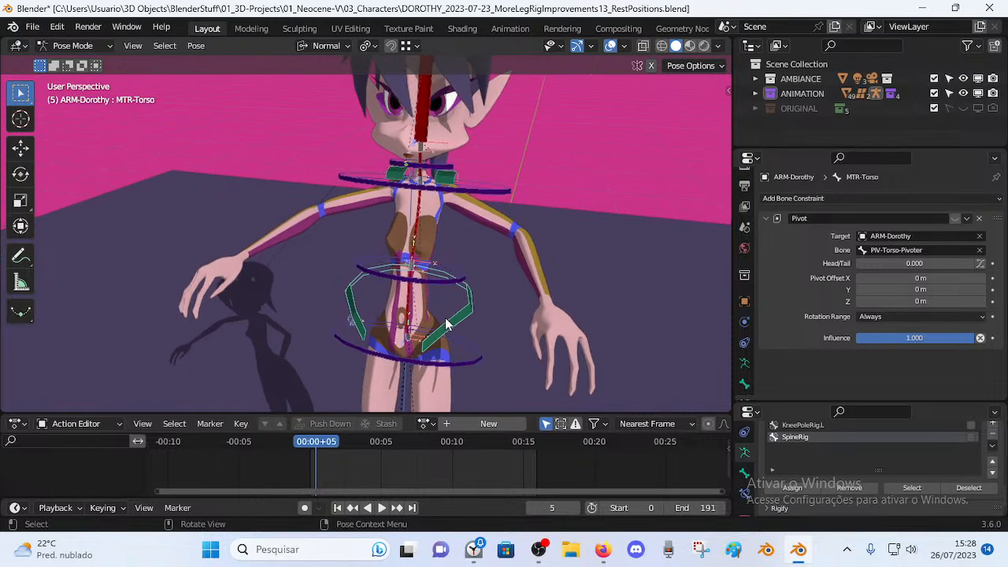
Examine the waist and hip controls of the spine rig from several angles.
left_click(432, 284)
middle_click_drag(432, 284, 386, 263)
left_click(435, 309)
middle_click_drag(383, 228, 458, 205)
left_click(400, 305)
Test rotating the MTR-Head control, including about Z, and clear its rotation.
left_click(441, 99)
middle_click_drag(477, 124, 463, 140)
key("r")
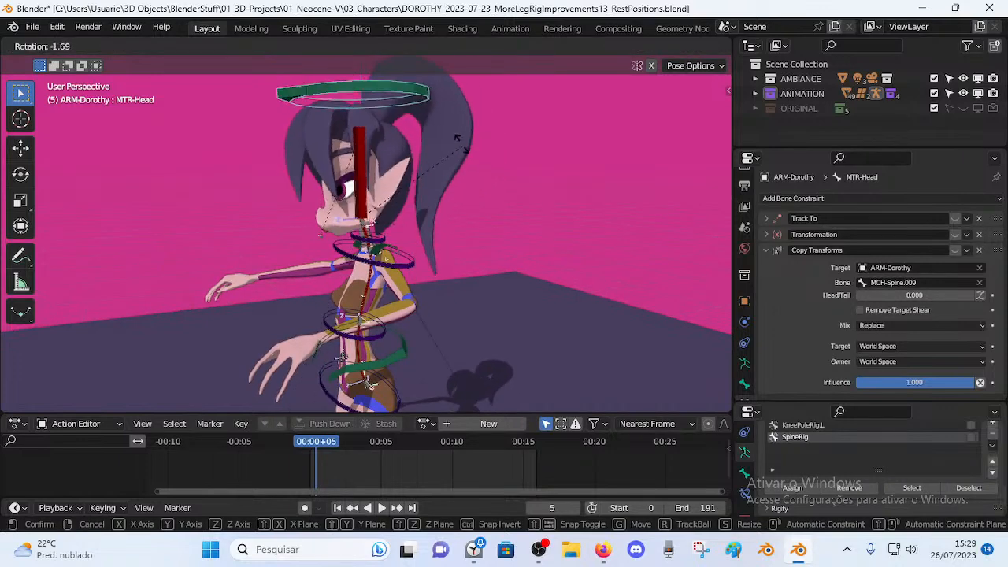
left_click(463, 156)
middle_click_drag(358, 245, 425, 256)
key("r")
key("z")
right_click(484, 277)
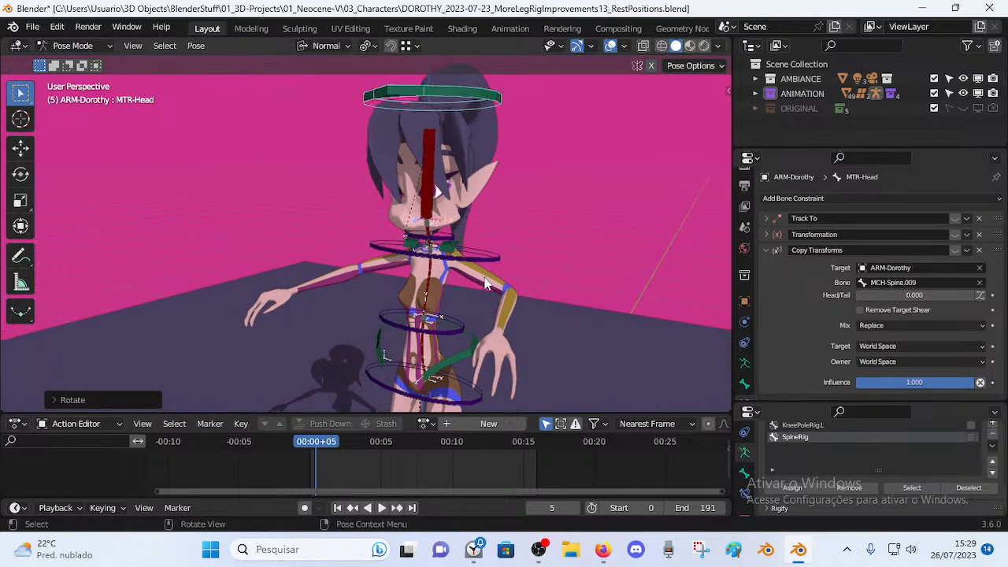
key("alt+r")
Examine the bone constraints of the DEF-Spine-BB.001 and DEF-Head deform bones.
middle_click_drag(408, 306, 465, 315)
scroll(429, 318, "up", 3)
scroll(330, 266, "down", 2)
scroll(490, 306, "up", 2)
scroll(441, 277, "down", 2)
middle_click_drag(422, 255, 399, 348, "shift")
left_click(334, 270)
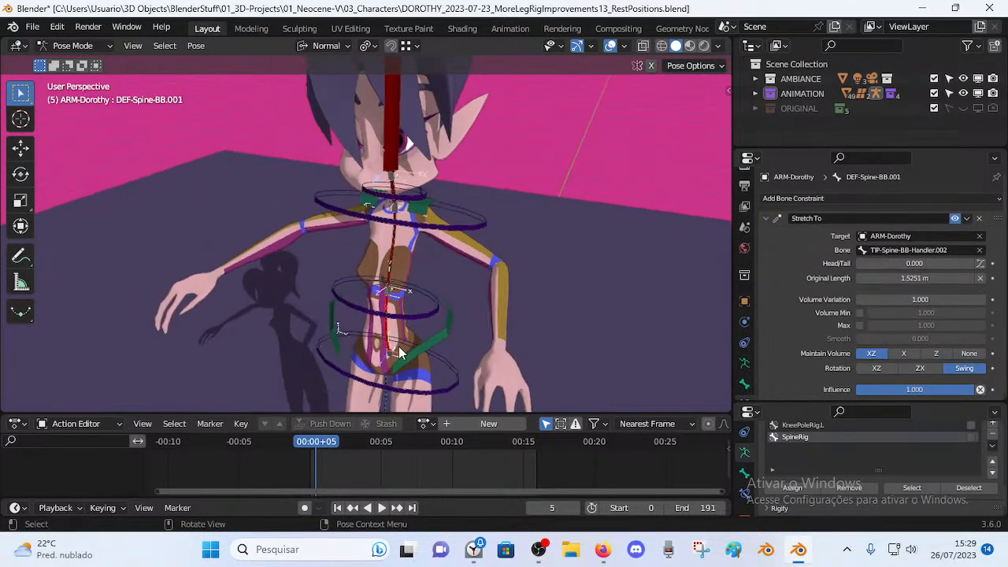
left_click(388, 354)
left_click(388, 173, "shift")
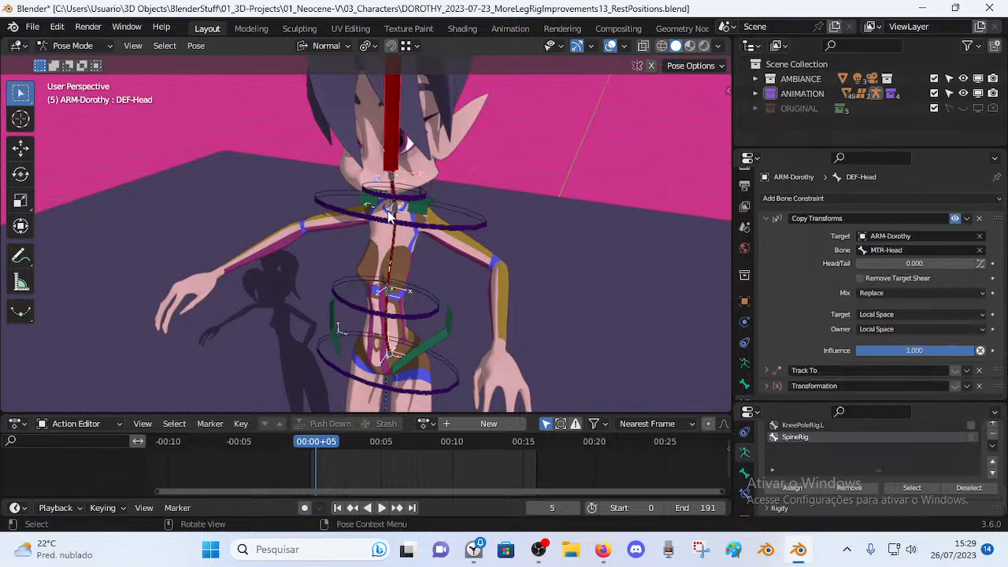
Examine the bone constraints of TIP-Spine-BB-Handler.001 and the MTR-Head control.
middle_click_drag(405, 302, 458, 309)
left_click(409, 350)
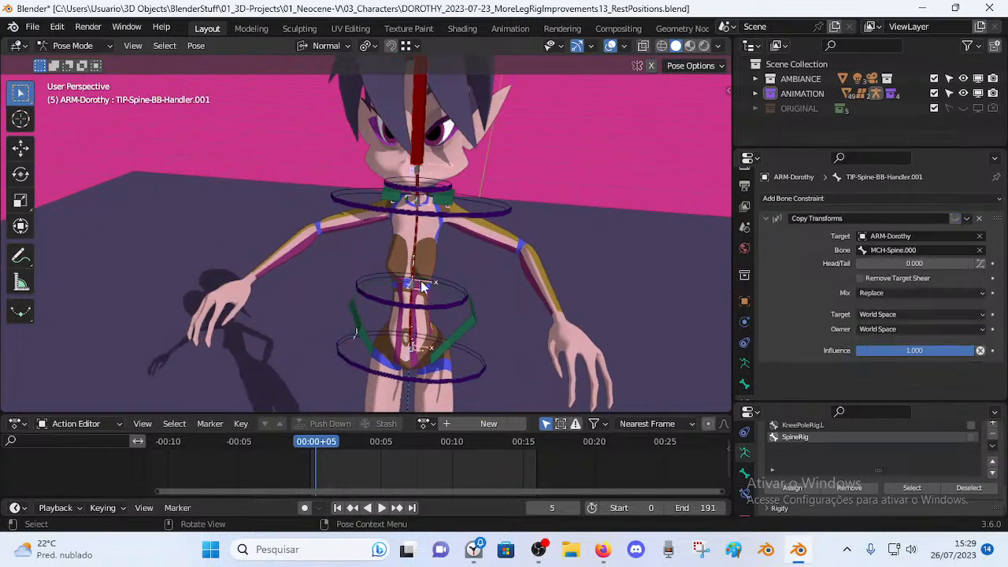
left_click(421, 174)
middle_click_drag(422, 174, 354, 168)
left_click(378, 96)
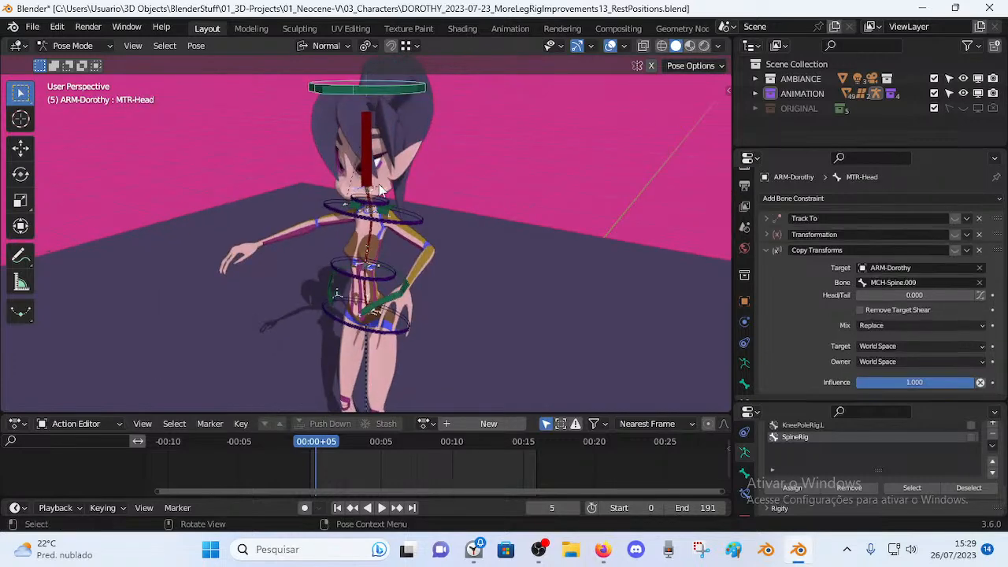
left_click(383, 203)
middle_click_drag(383, 203, 430, 191)
Examine the CTL-Spine.001 control and the TIP-Spine-BB-Handler.001 handle at the hips close up.
scroll(430, 190, "up", 5)
middle_click_drag(443, 306, 418, 170, "shift")
middle_click_drag(396, 224, 421, 232)
left_click(384, 290)
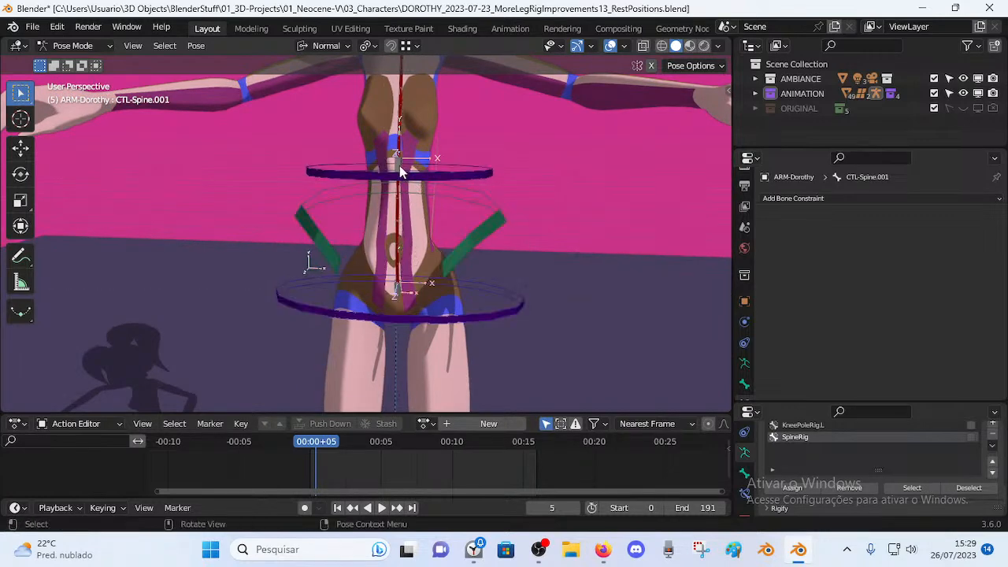
left_click(398, 197)
left_click(409, 282)
left_click(401, 295)
middle_click_drag(420, 273, 393, 201)
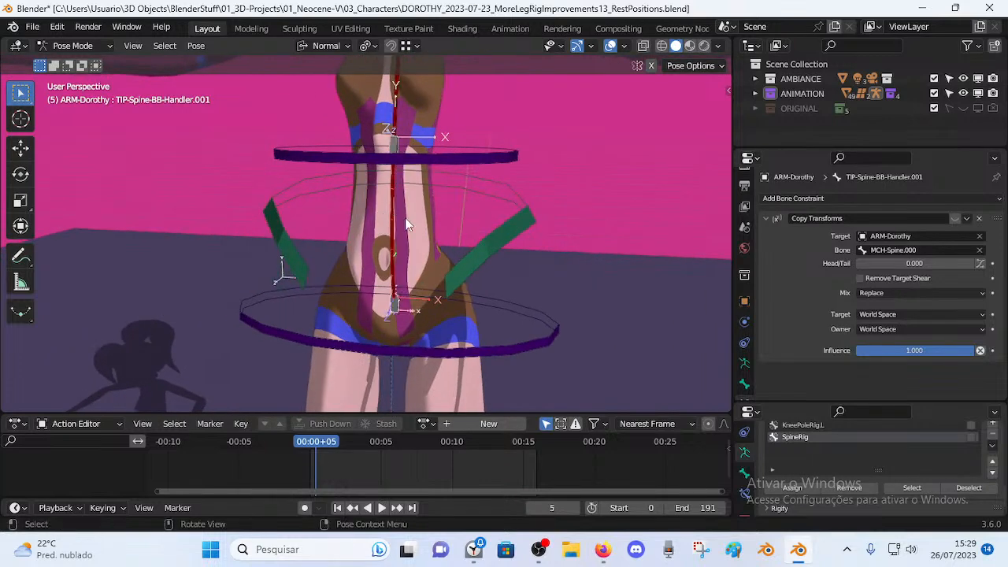
Try moving the TIP-Spine-BB-Handler.002 bendy bone handle at the waist.
left_click(396, 146)
key("g")
right_click(430, 124)
left_click(392, 143)
key("g")
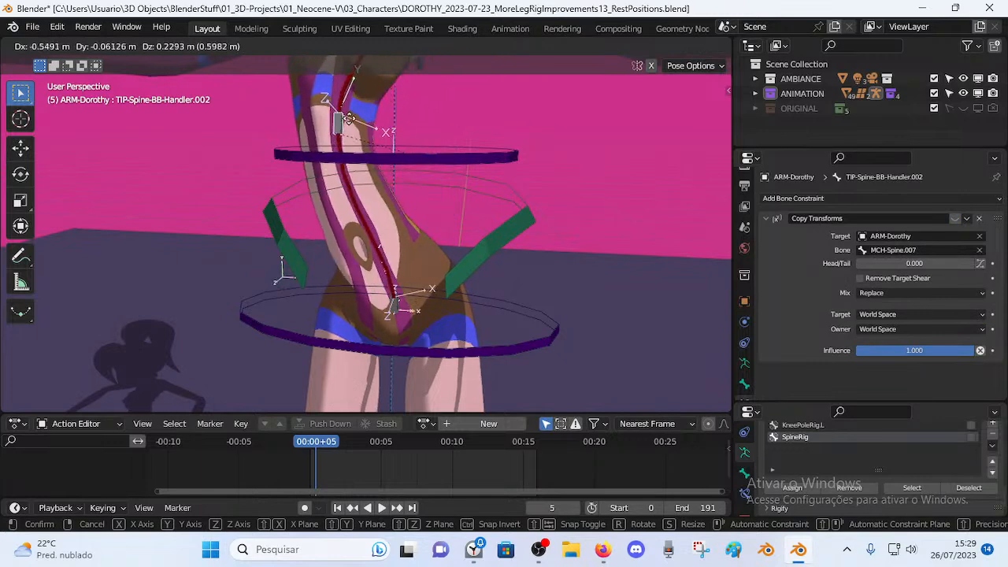
right_click(394, 140)
scroll(396, 211, "down", 5)
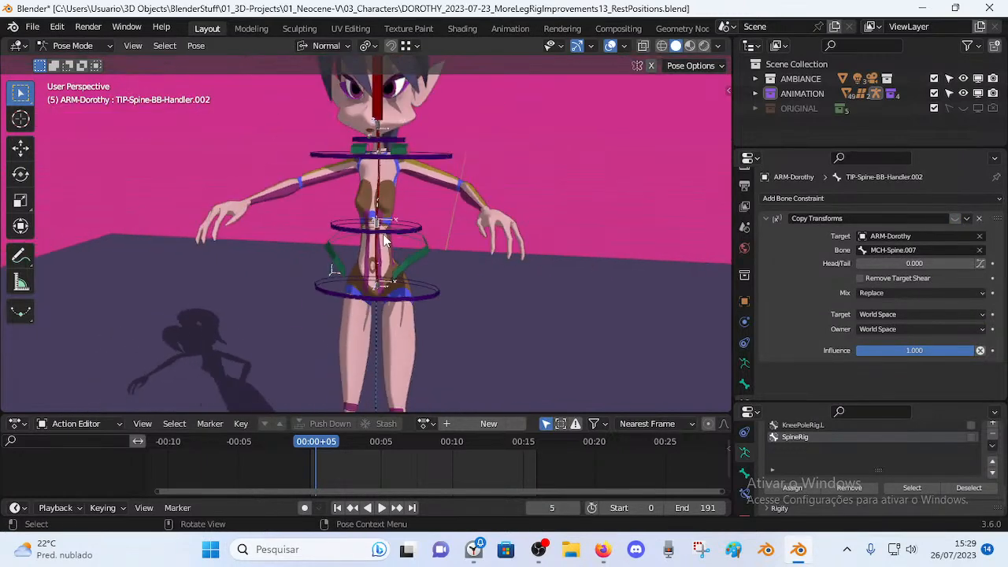
Try tilting the head sideways by rotating the MTR-Head control in front view.
scroll(401, 205, "up", 2)
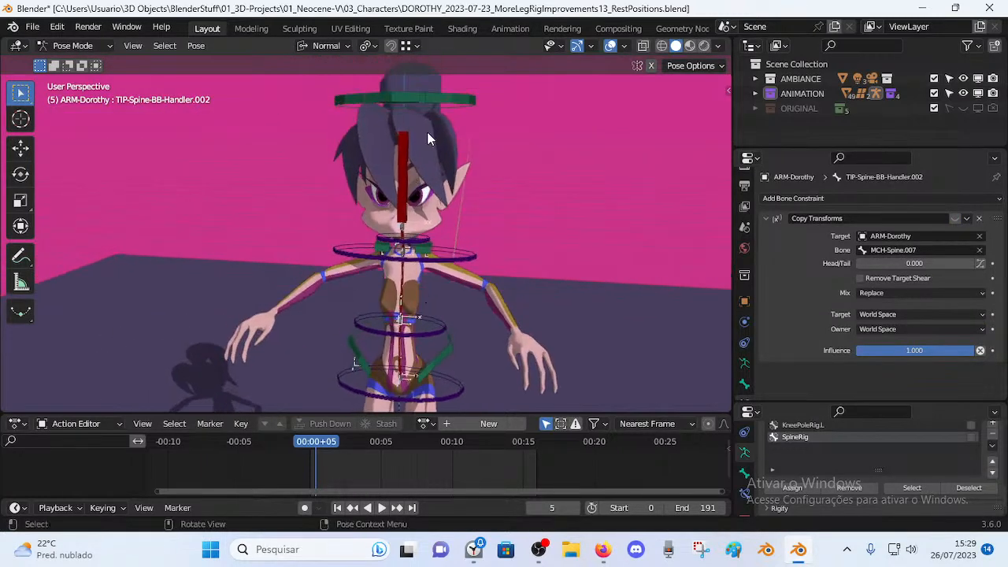
left_click(444, 103)
key("r")
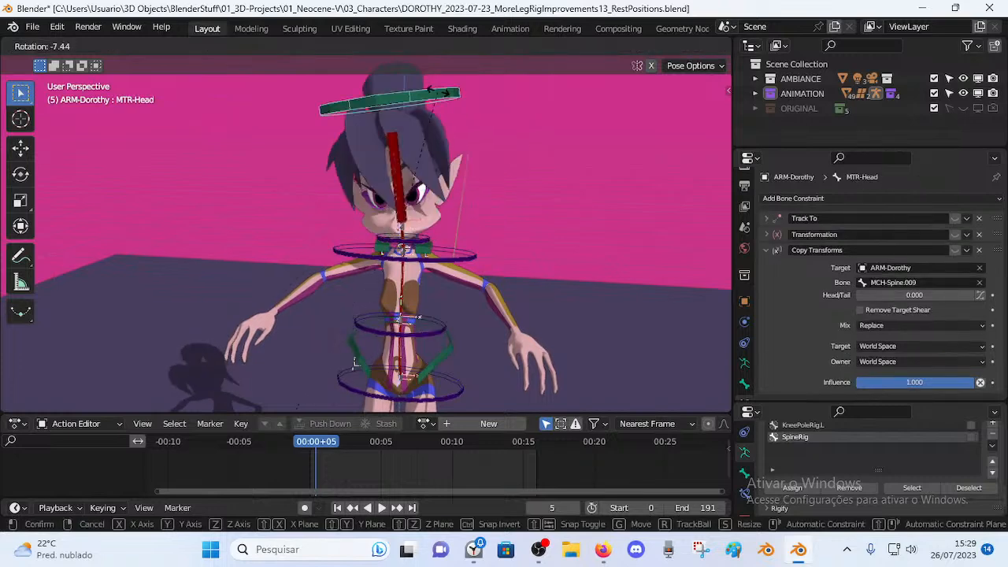
right_click(394, 192)
middle_click_drag(433, 206, 425, 279)
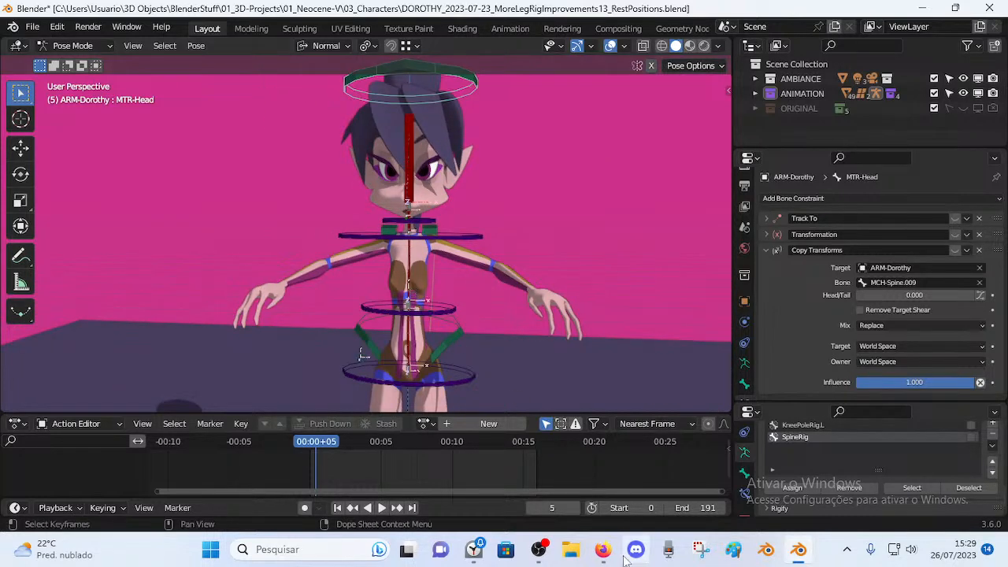
mouse_move(458, 300)
middle_mouse_down()
mouse_move(398, 304)
mouse_move(454, 293)
middle_mouse_up()
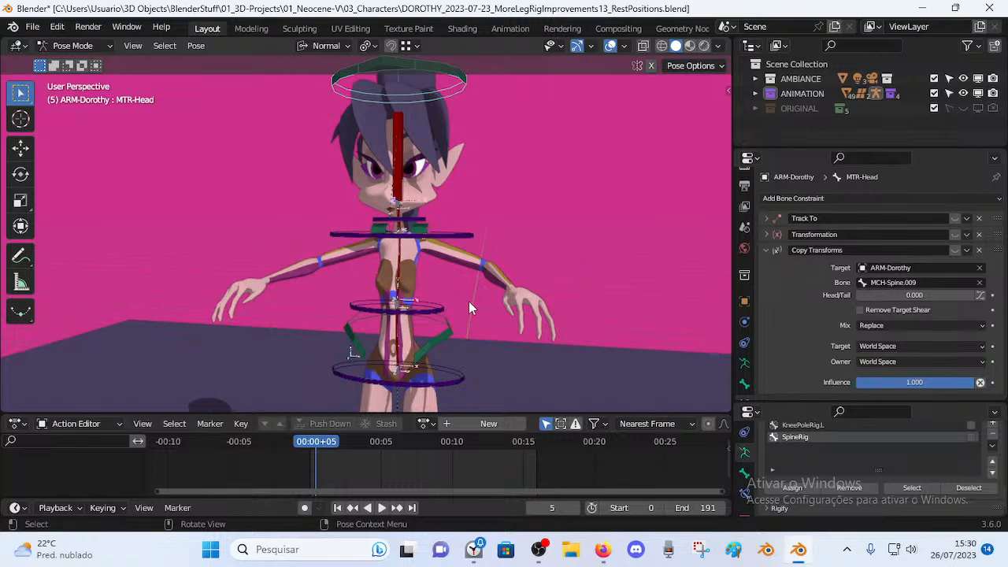
mouse_move(447, 301)
middle_mouse_down()
mouse_move(390, 322)
mouse_move(461, 322)
mouse_move(459, 308)
middle_mouse_up()
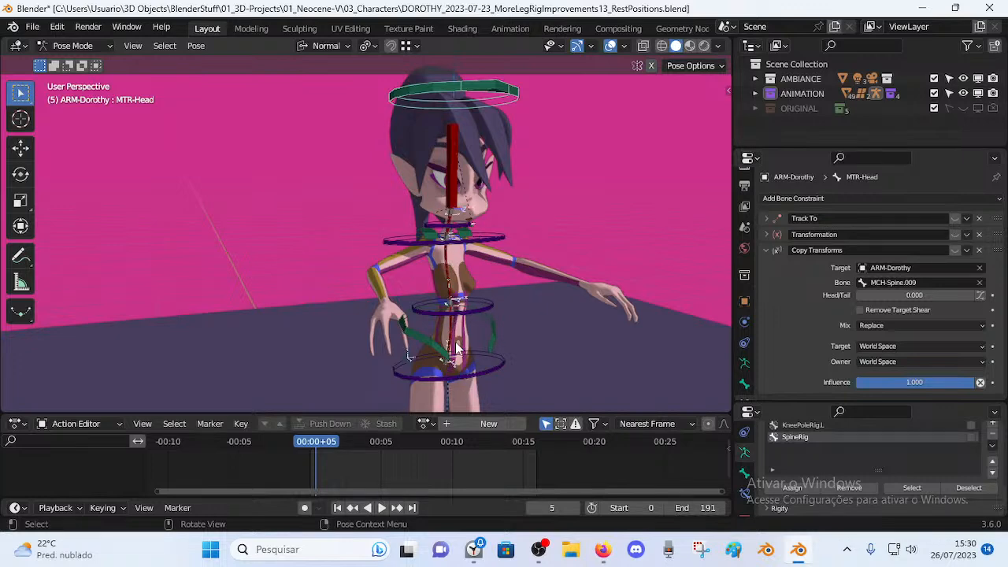
middle_click_drag(448, 331, 422, 338)
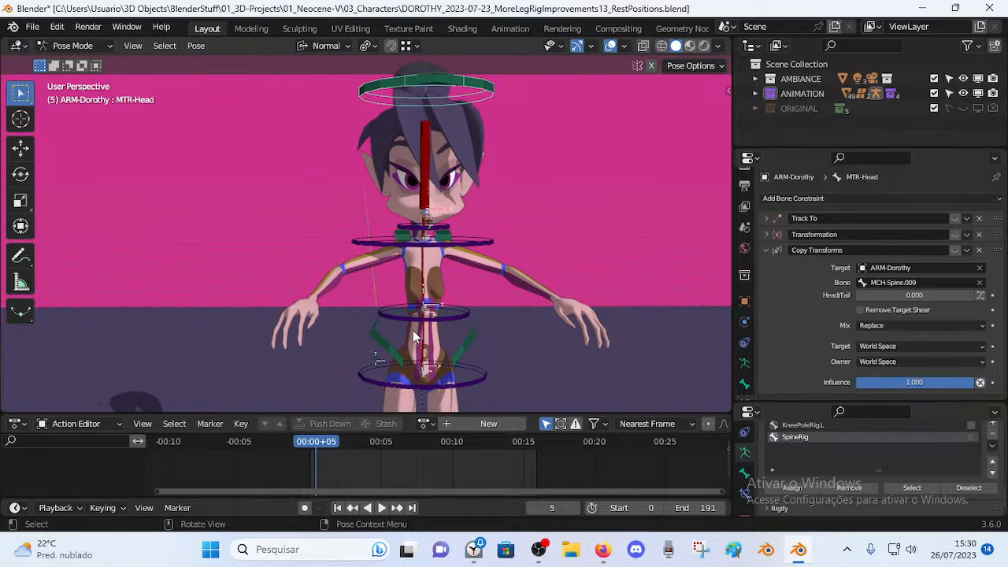
middle_click_drag(433, 370, 386, 319)
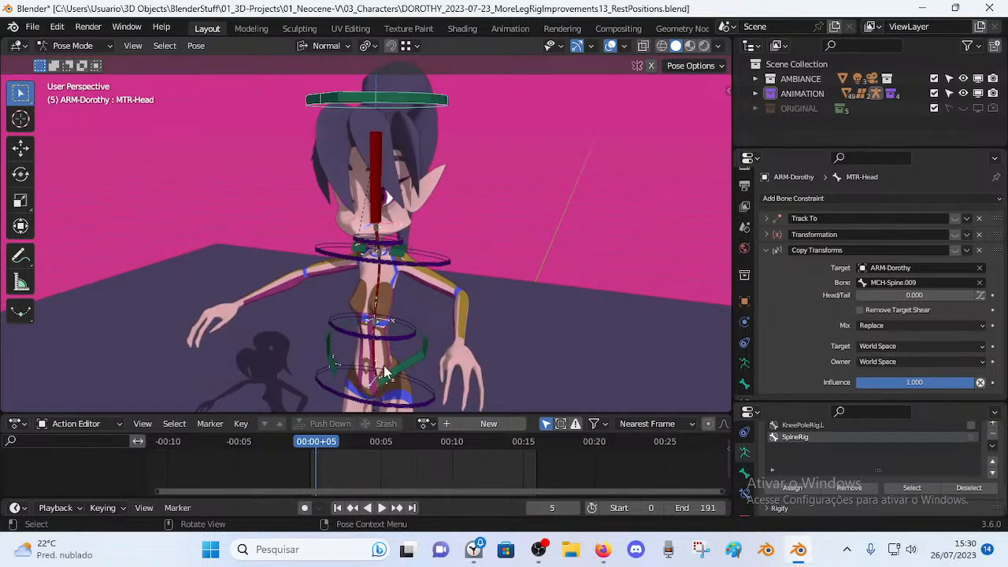
middle_click_drag(383, 372, 427, 366)
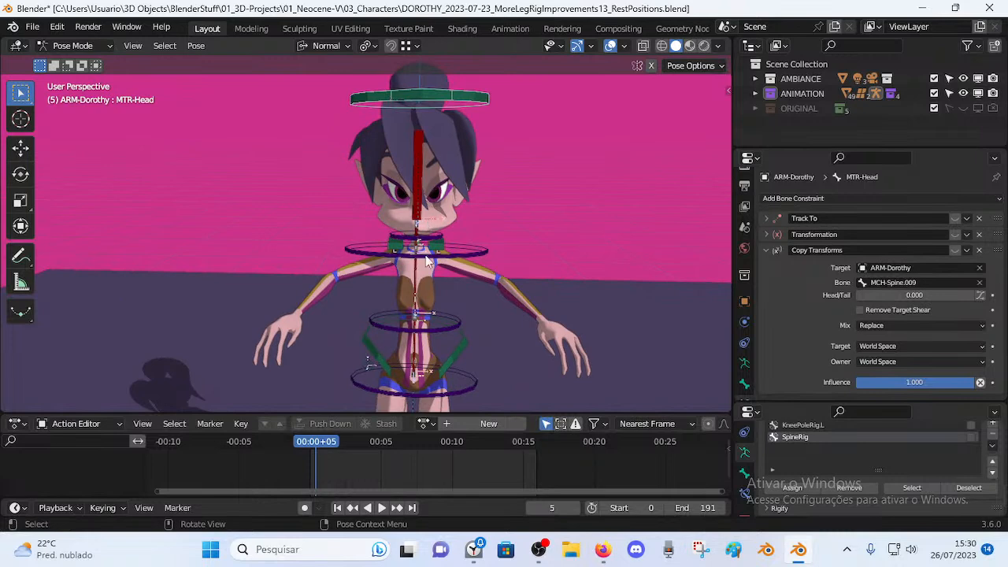
middle_click_drag(420, 363, 467, 337)
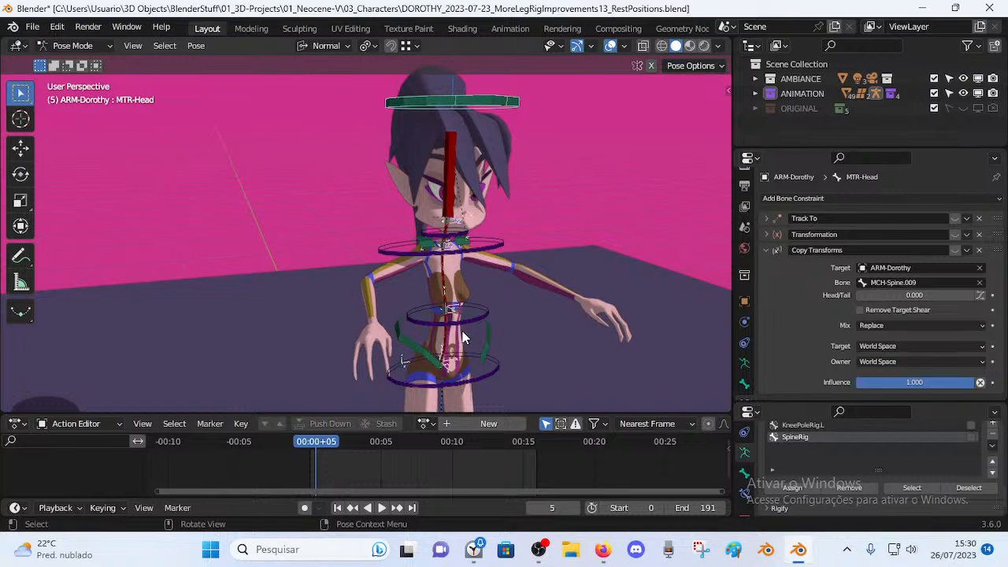
Examine the head, neck and spine controls from several angles around the character, ending close up on the torso.
middle_click_drag(455, 312, 458, 252)
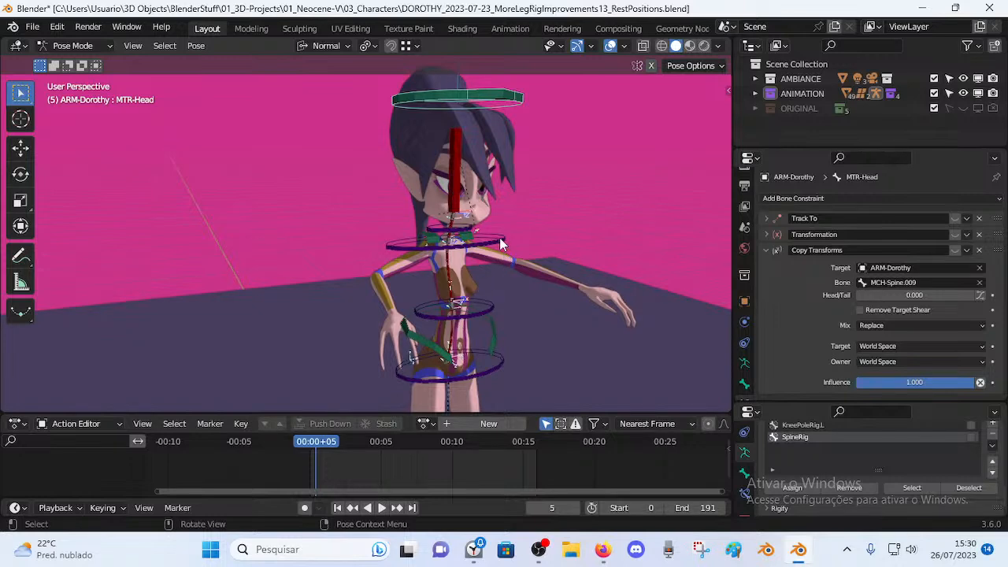
mouse_move(463, 195)
middle_mouse_down()
mouse_move(433, 191)
mouse_move(464, 214)
middle_mouse_up()
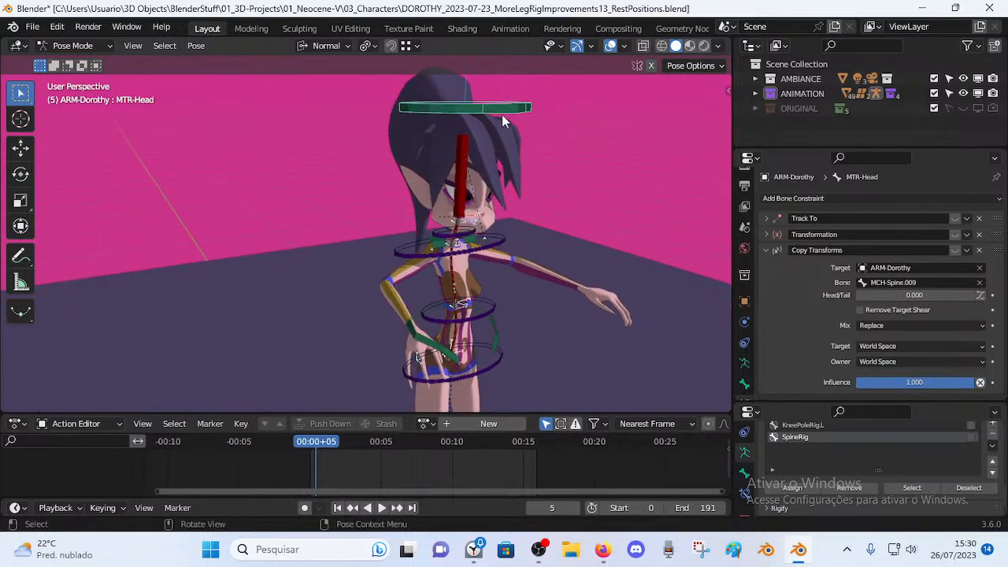
left_click(578, 111)
left_click(515, 97)
middle_click_drag(486, 101, 407, 124)
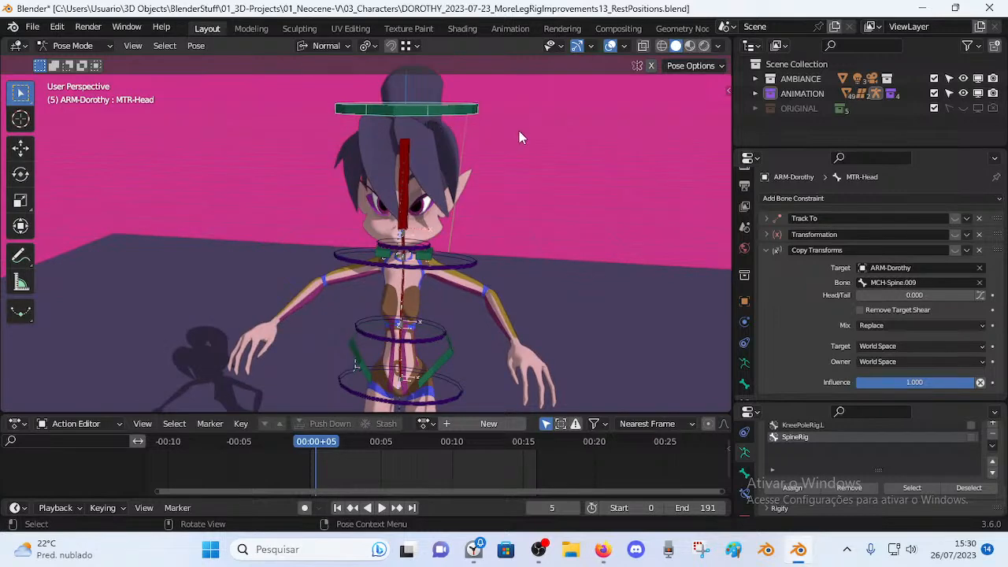
middle_click_drag(384, 139, 441, 219)
scroll(443, 225, "down", 2)
middle_click_drag(334, 247, 411, 354)
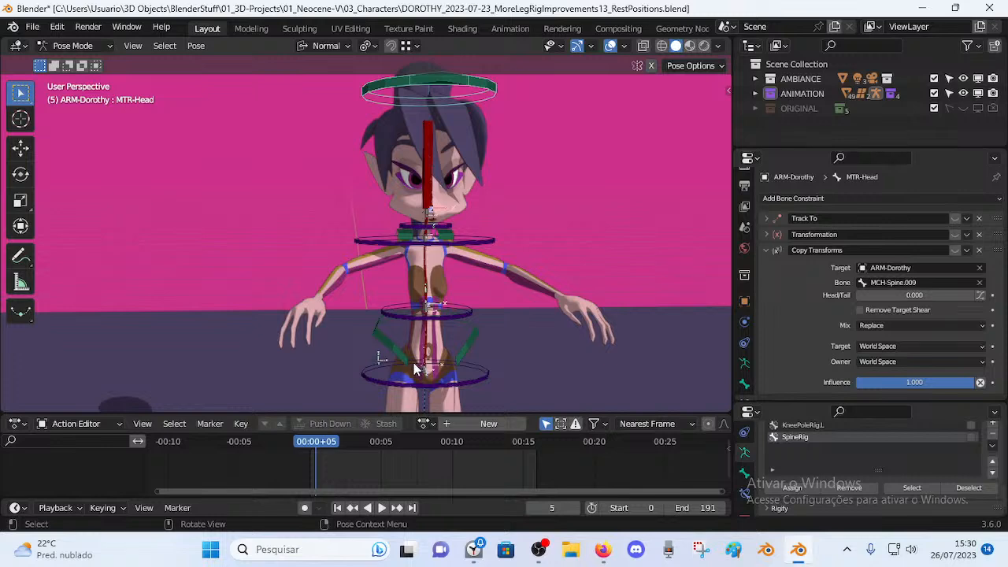
scroll(439, 284, "up", 4)
middle_click_drag(459, 290, 454, 235, "shift")
Switch to Firefox and review the paused Bendy Bone Neck Rig tutorial and its video description.
mouse_move(600, 548)
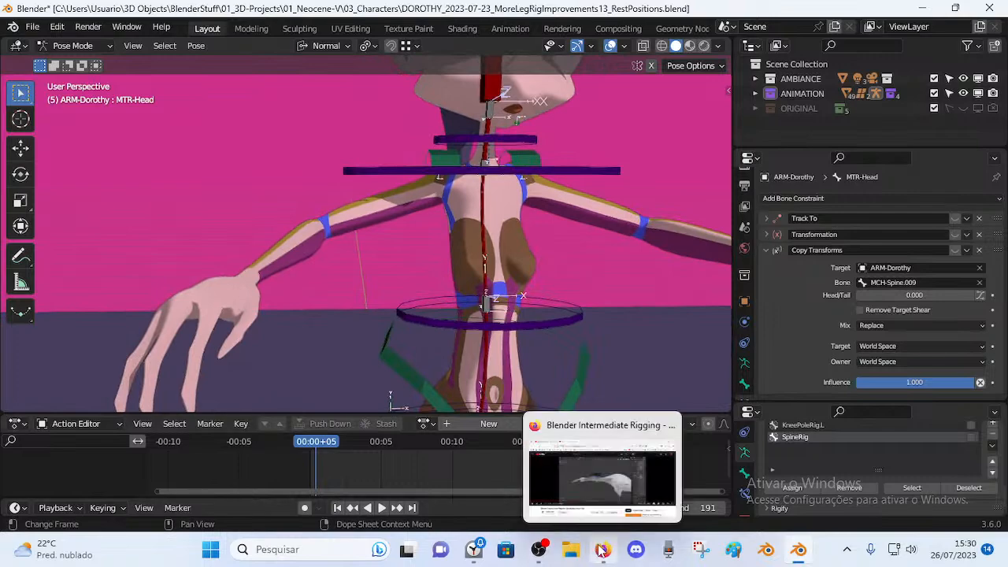
left_click(603, 550)
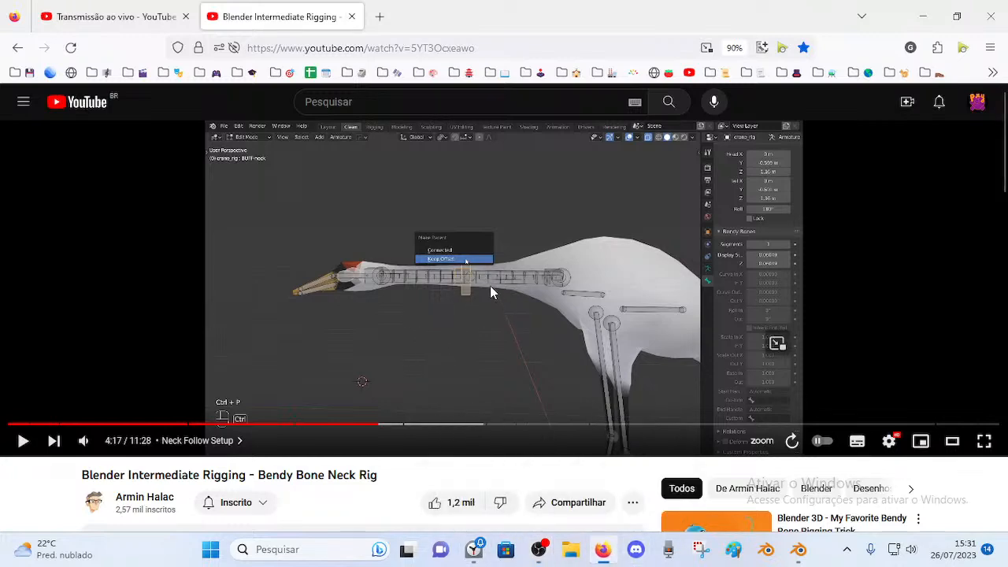
scroll(428, 337, "down", 3)
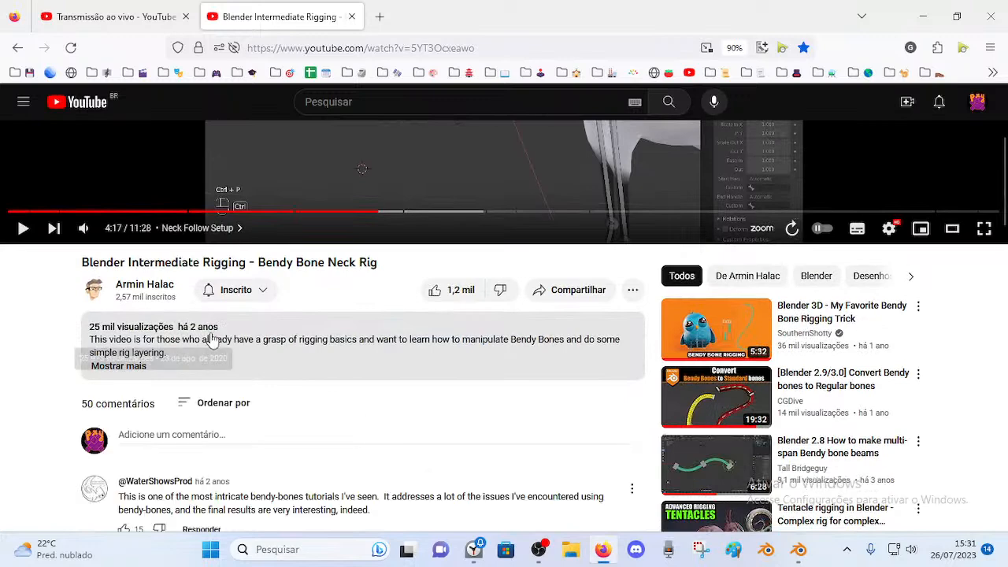
scroll(432, 289, "up", 3)
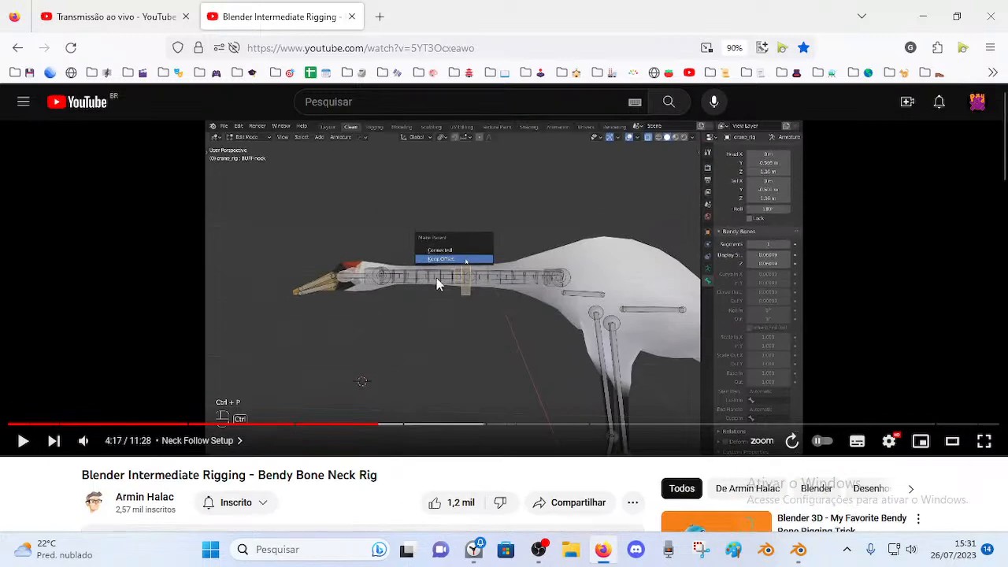
scroll(418, 279, "down", 1)
scroll(470, 297, "up", 1)
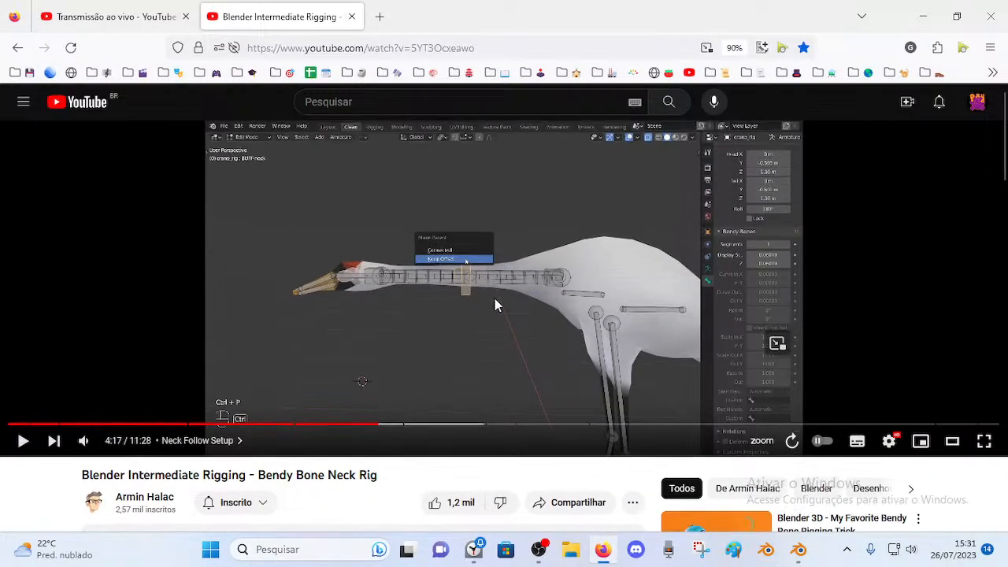
scroll(425, 285, "down", 1)
scroll(416, 306, "up", 1)
scroll(451, 287, "down", 1)
scroll(451, 299, "up", 1)
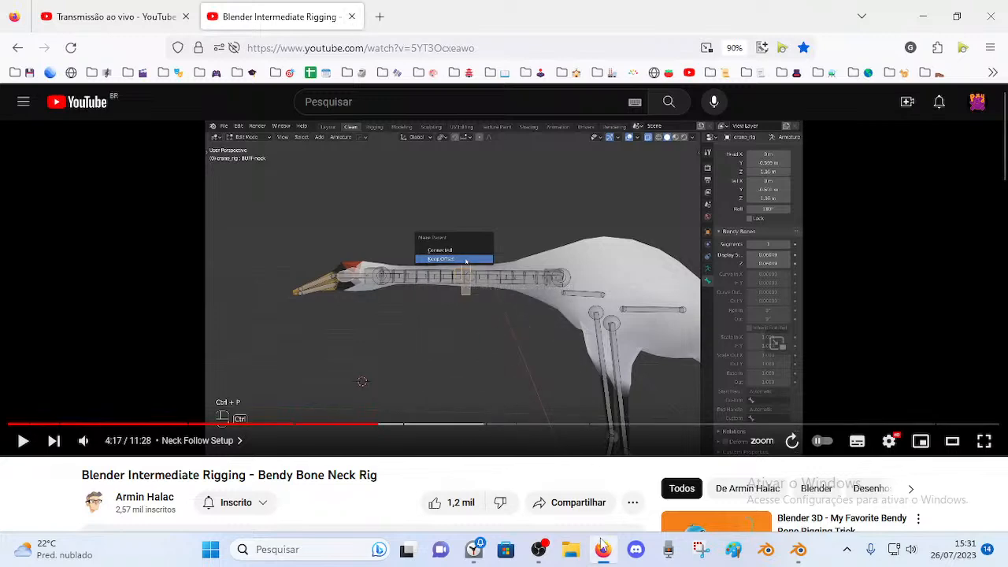
Return to Blender and examine the spine controls in front, side and perspective views.
left_click(798, 551)
middle_click_drag(438, 260, 434, 276)
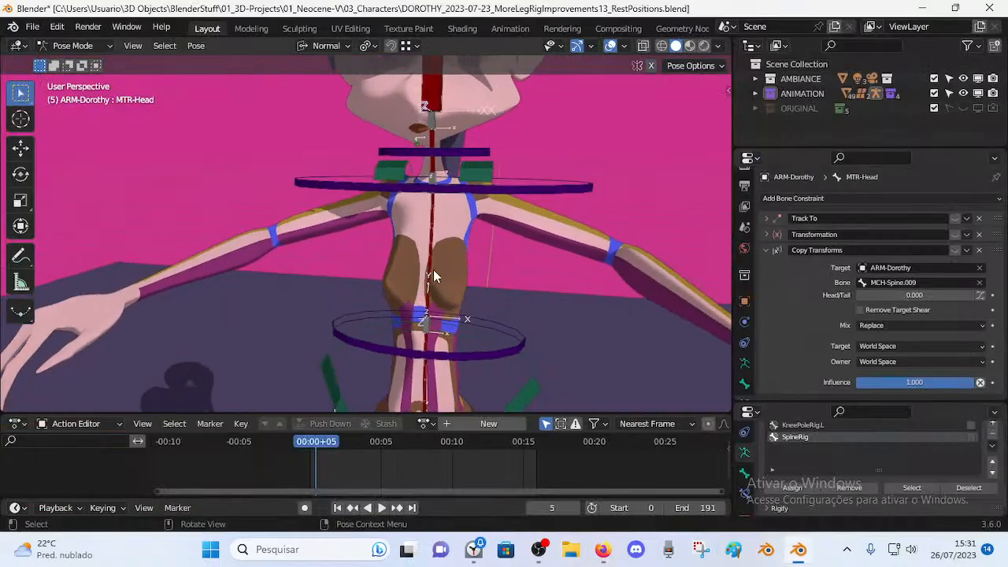
scroll(418, 285, "down", 3)
middle_click_drag(409, 313, 463, 313)
scroll(432, 299, "up", 1)
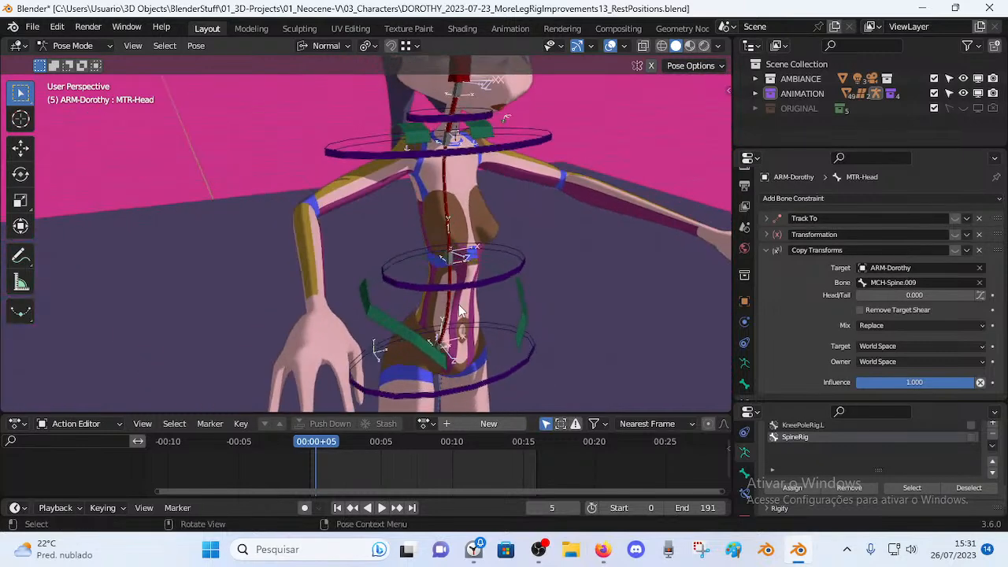
key("KP_1")
key("KP_3")
key("KP_1")
middle_click_drag(460, 309, 407, 294)
key("KP_1")
key("KP_3")
key("KP_1")
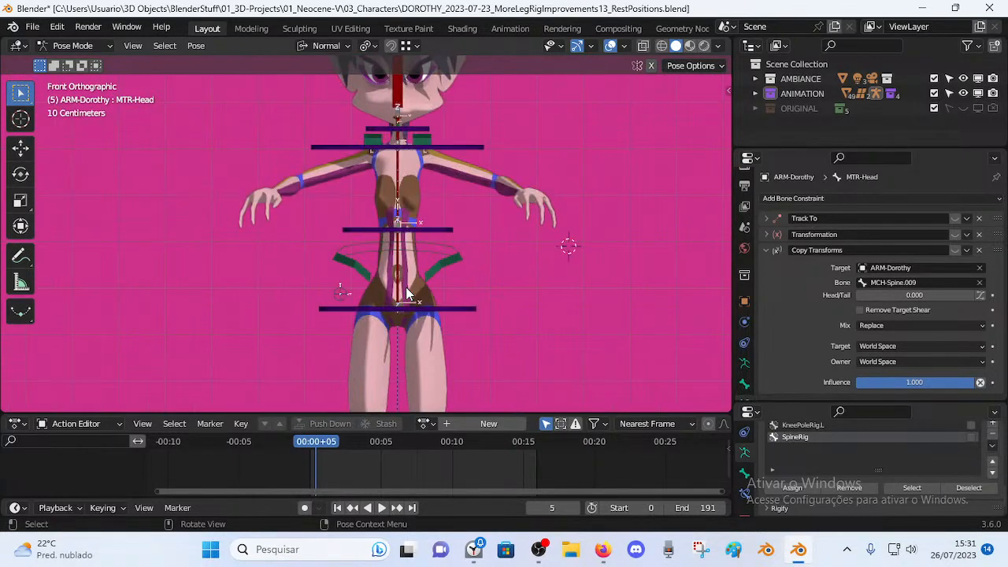
scroll(406, 293, "up", 3)
middle_click_drag(406, 293, 380, 370)
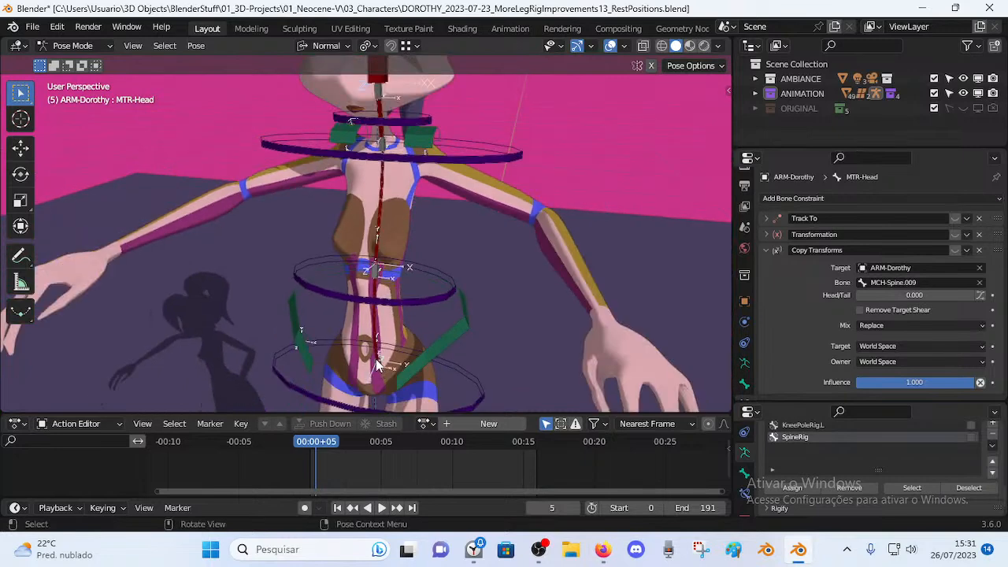
Select the TIP-Spine-BB-Handler.001 handle at the hips and examine the bendy bone spine from the hips up to the neck.
left_click(383, 358)
left_click(391, 354)
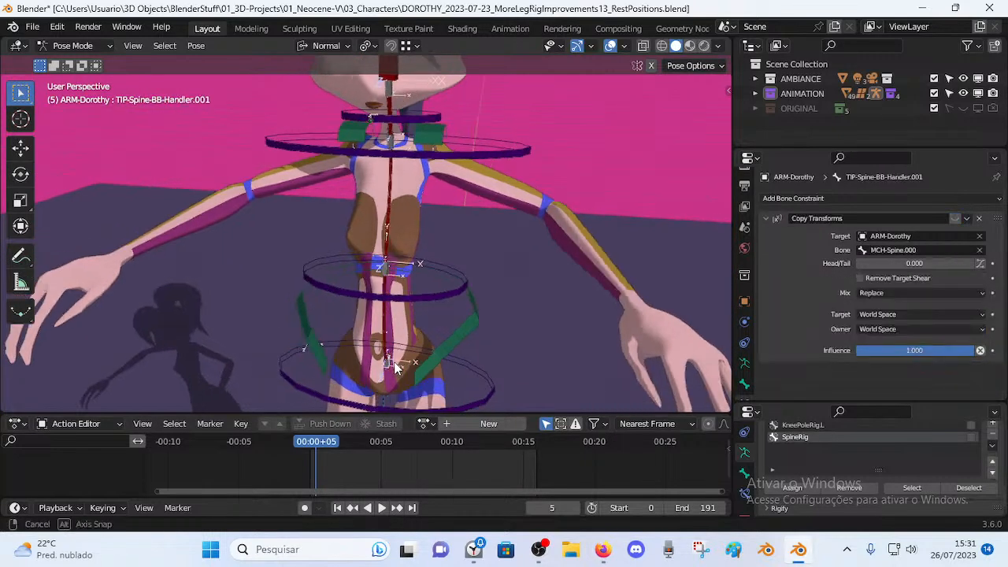
key("Tab")
middle_click_drag(418, 335, 372, 365)
key("Tab")
middle_click_drag(375, 212, 368, 176)
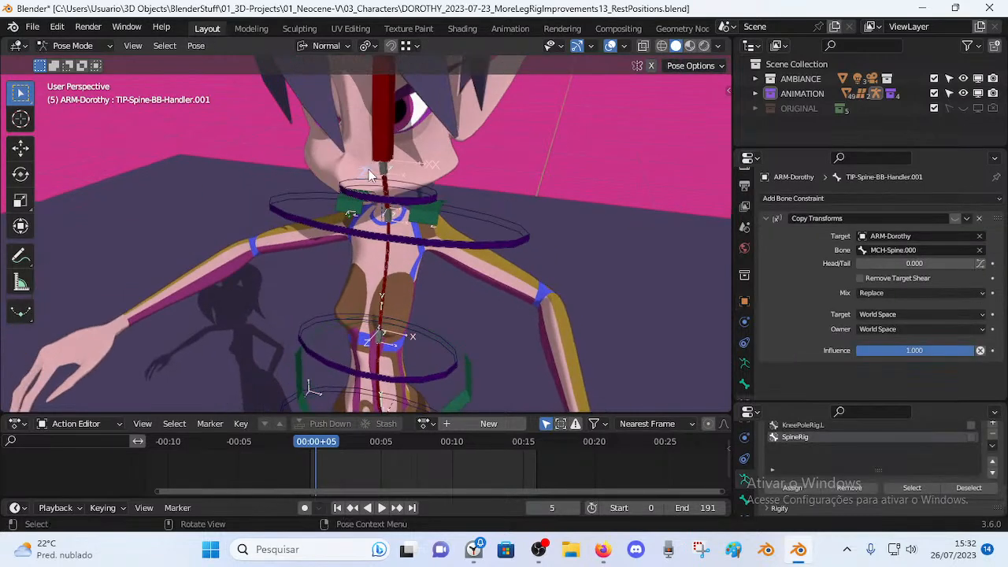
scroll(385, 311, "down", 2)
middle_click_drag(400, 359, 398, 316, "shift")
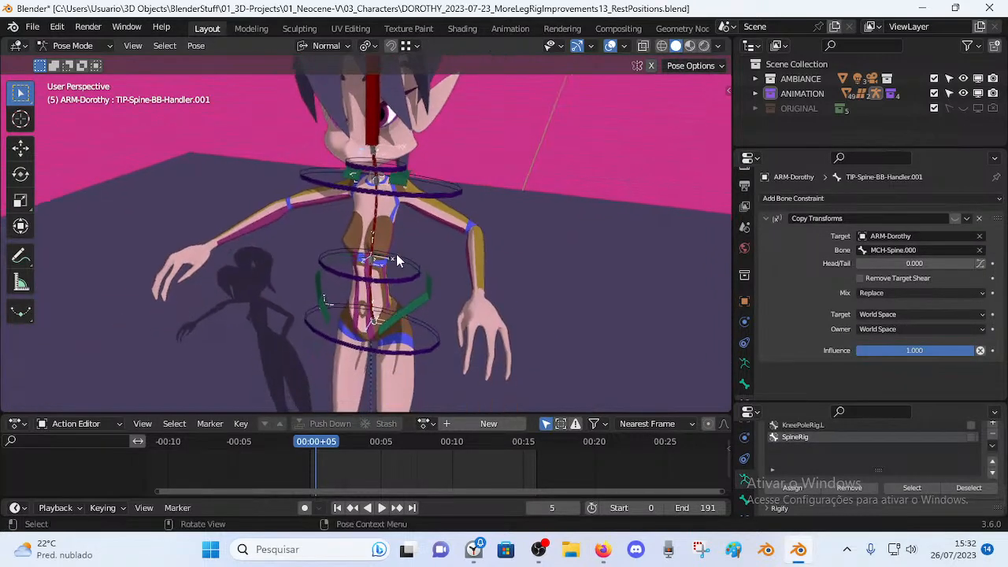
scroll(370, 188, "up", 4)
middle_click_drag(368, 167, 338, 239, "shift")
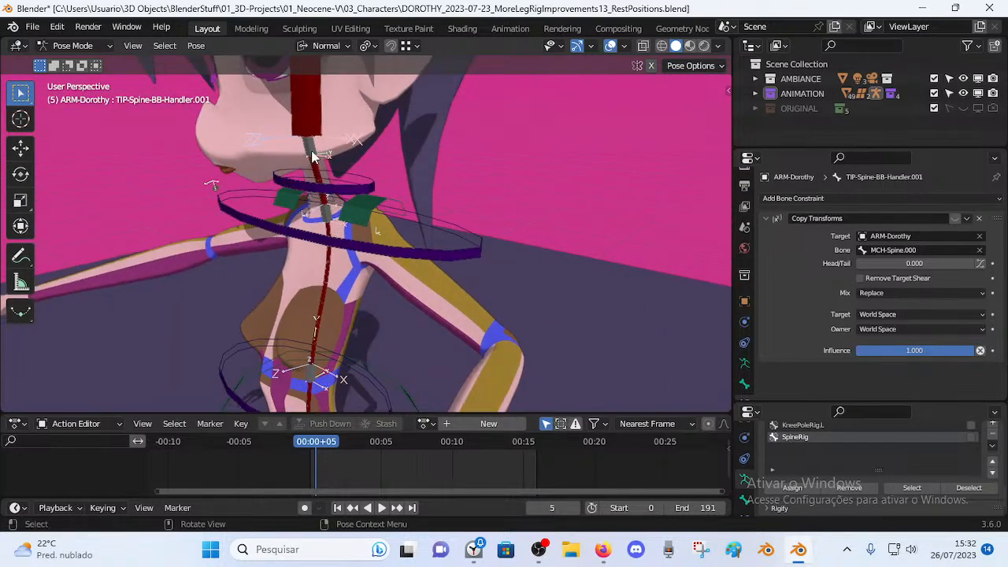
middle_click_drag(317, 161, 378, 169)
scroll(388, 185, "down", 2)
middle_click_drag(365, 266, 382, 230)
scroll(367, 222, "down", 1)
middle_click_drag(337, 230, 358, 272, "shift")
mouse_move(338, 299)
middle_mouse_down()
mouse_move(344, 318)
mouse_move(368, 315)
mouse_move(342, 307)
middle_mouse_up()
scroll(406, 301, "up", 1)
mouse_move(406, 300)
middle_mouse_down()
mouse_move(441, 296)
mouse_move(414, 288)
middle_mouse_up()
Inspect the DEF-Spine-BB.001, CTL-Spine.001 and TIP-Spine-BB-Handler.001 bones at the hips in Edit Mode.
key("Tab")
middle_click_drag(416, 329, 332, 320)
left_click(402, 323)
left_click(316, 322)
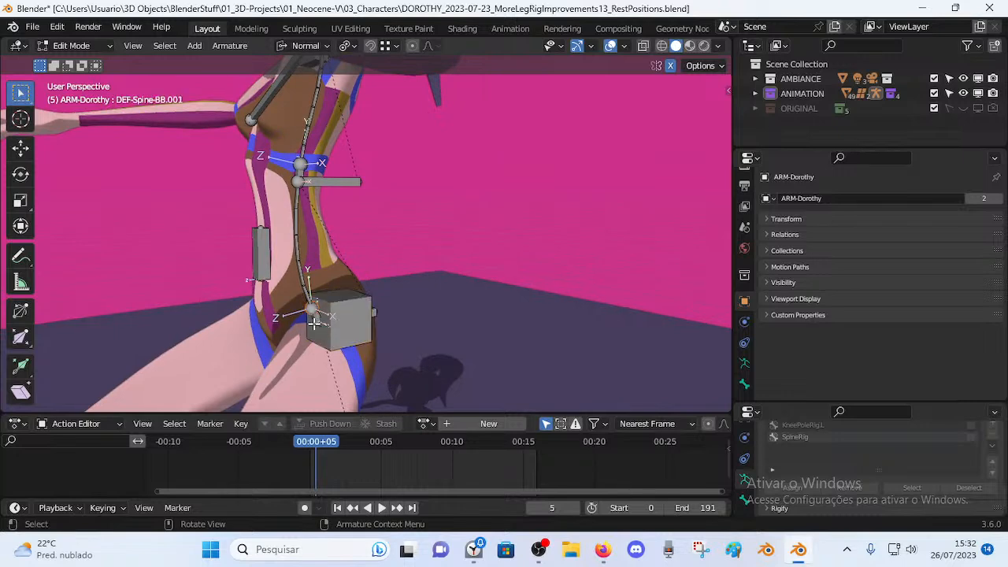
left_click(312, 320)
middle_click_drag(323, 323, 389, 321)
scroll(390, 321, "up", 3)
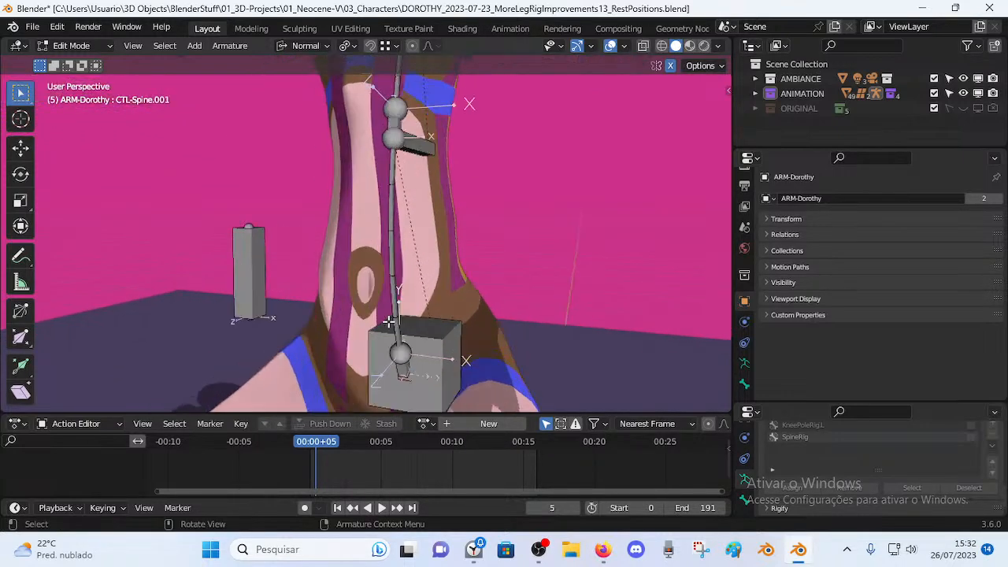
middle_click_drag(405, 363, 307, 319, "shift")
left_click(391, 317)
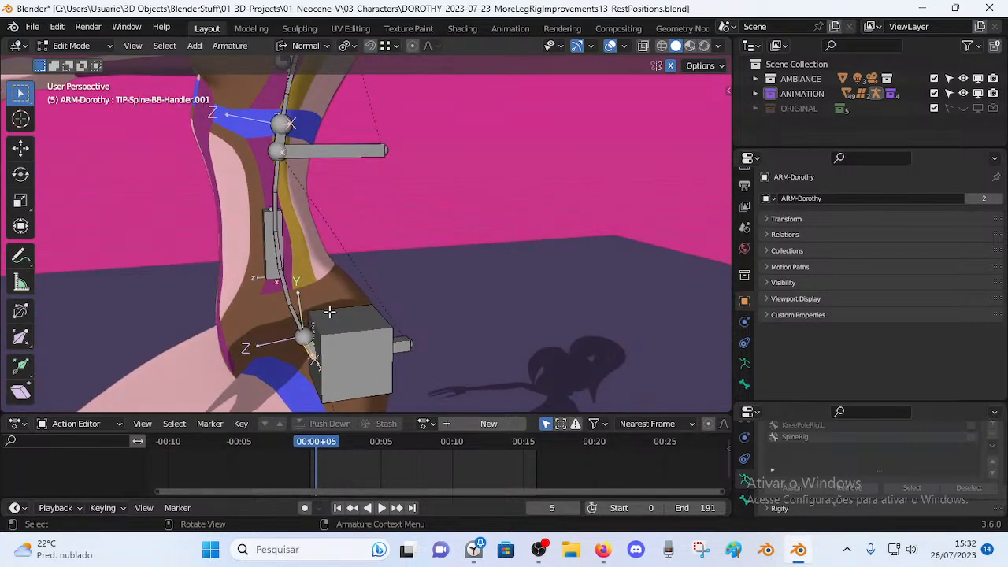
Try moving the TIP-Spine-BB-Handler.003 bone at the base of the neck in Edit Mode.
key("KP_3")
middle_click_drag(301, 162, 328, 317, "shift")
mouse_move(331, 252)
middle_mouse_down("shift")
mouse_move(331, 282)
mouse_move(403, 217)
middle_mouse_up("shift")
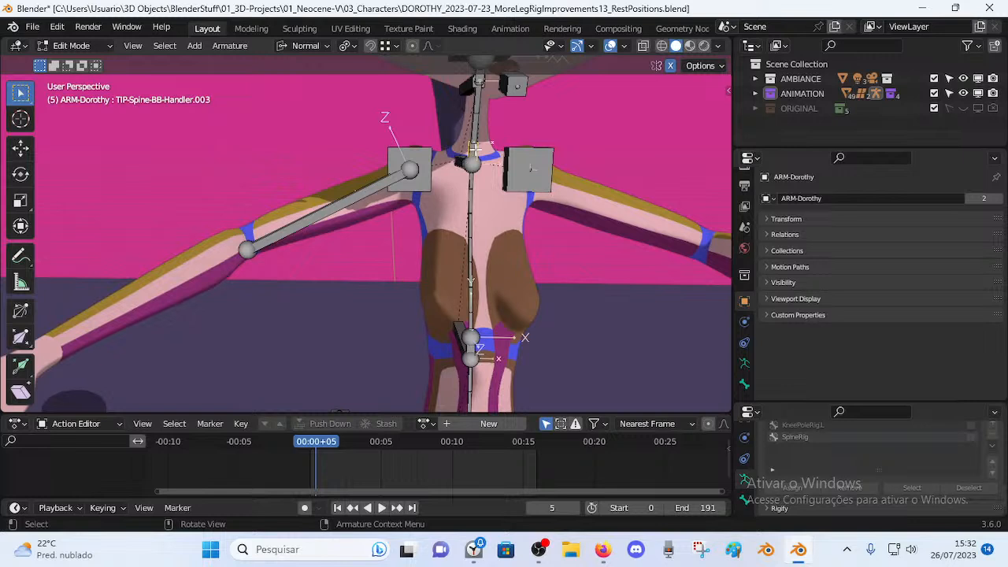
key("g")
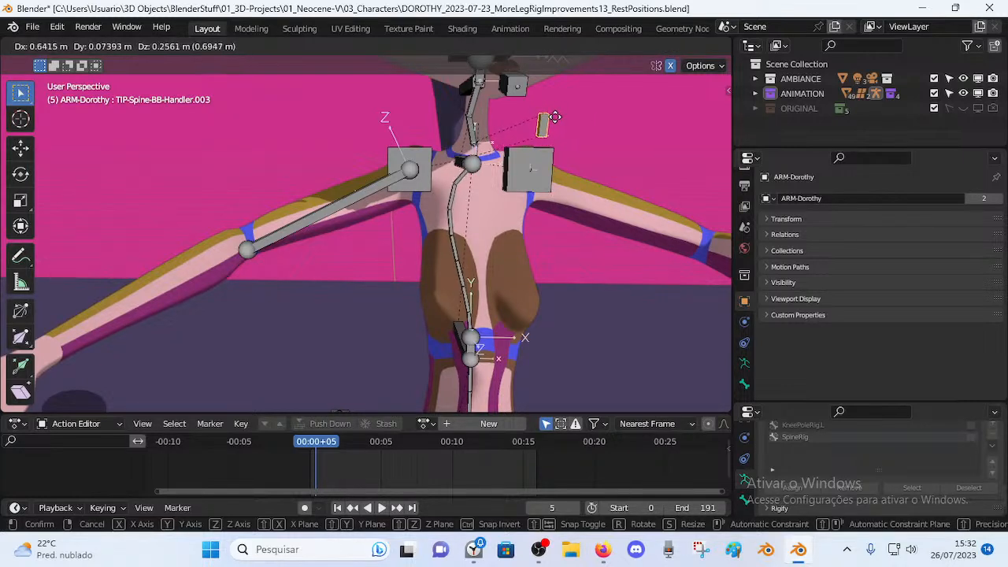
left_click(554, 118)
Save the Blender file after checking the bones at the base of the neck.
middle_click_drag(554, 118, 356, 266)
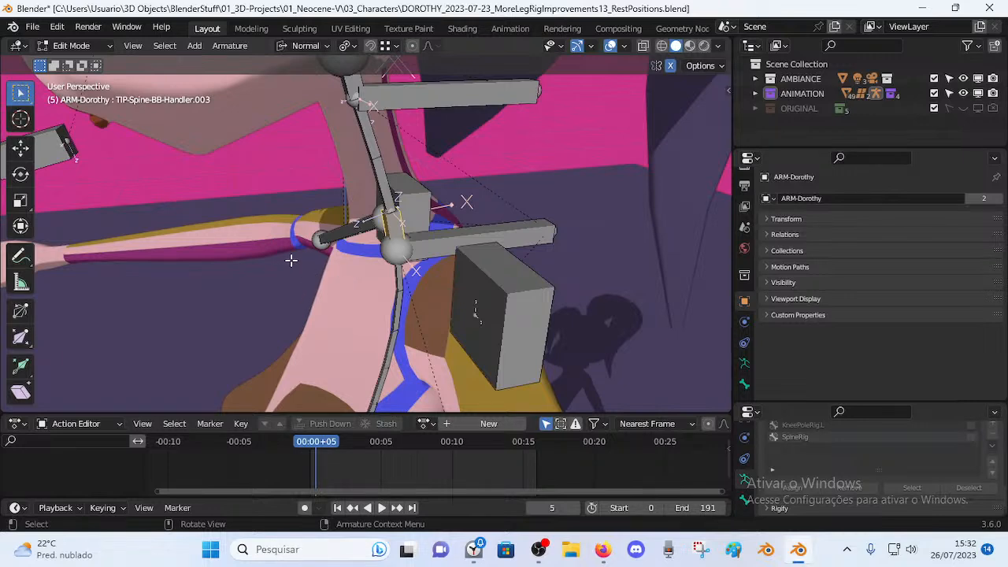
middle_click_drag(296, 261, 351, 261)
key("ctrl+s")
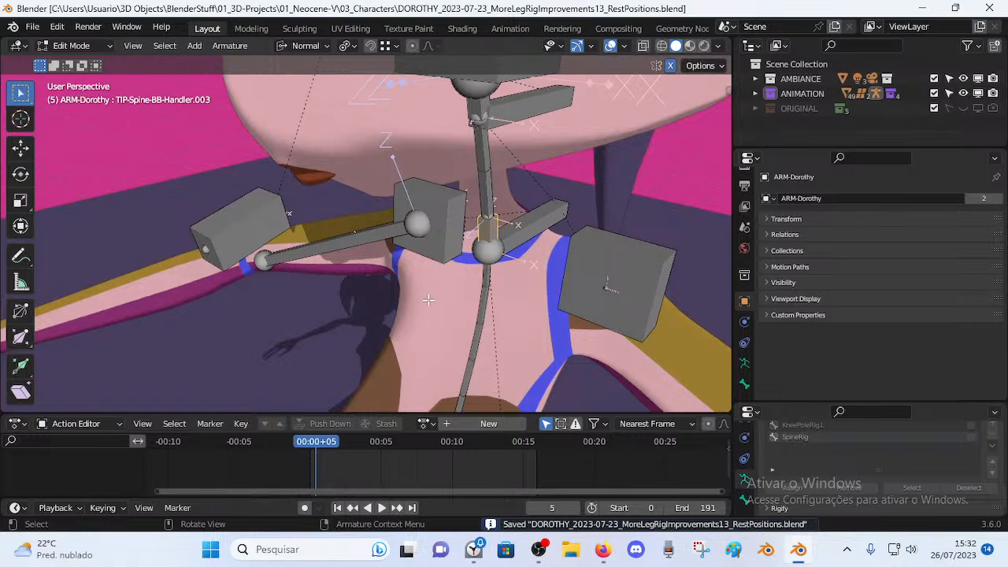
Examine the TIP-Spine-BB-Handler.001, MTR-Torso, DEF-Spine-BB.001 and CTL-Spine.001 bones at the hips by selecting them individually.
mouse_move(437, 341)
middle_mouse_down("shift")
mouse_move(443, 104)
mouse_move(415, 240)
mouse_move(415, 204)
middle_mouse_up("shift")
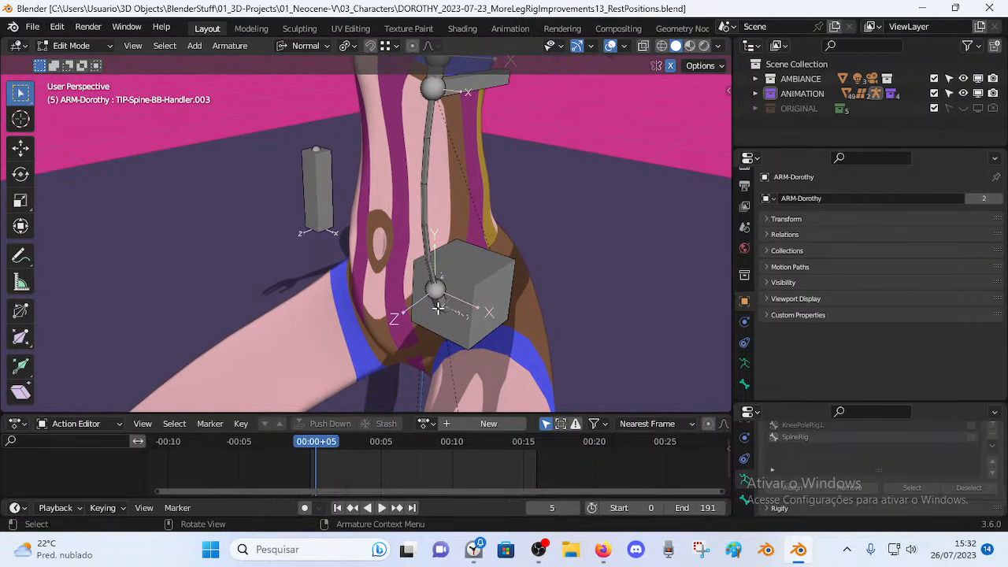
left_click(440, 298)
left_click(438, 305)
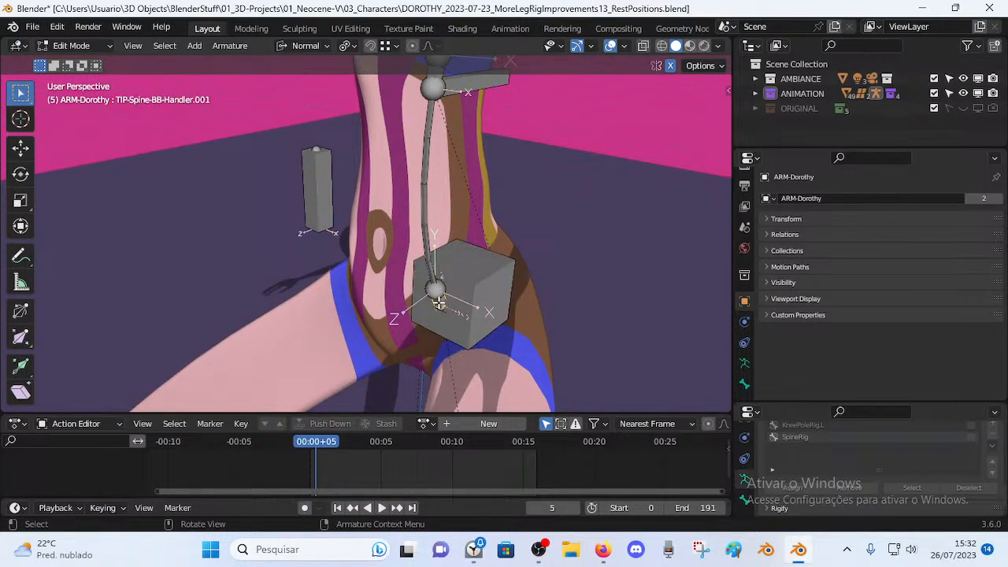
middle_click_drag(439, 283, 441, 305, "shift")
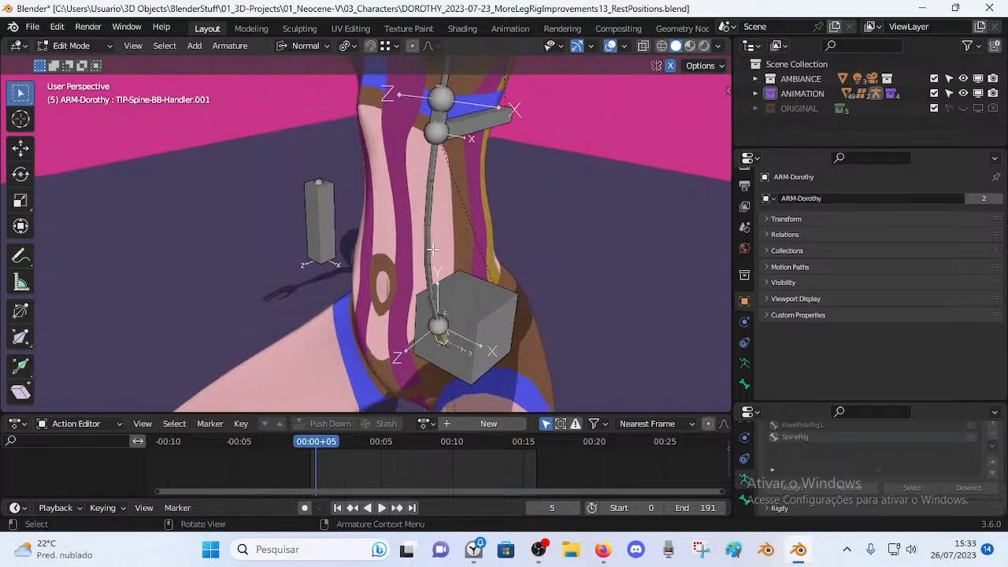
middle_click_drag(433, 249, 443, 134, "shift")
scroll(442, 134, "down", 2)
left_click(442, 135)
left_click_drag(442, 135, 443, 136)
middle_click_drag(438, 309, 421, 272, "shift")
left_click(382, 331)
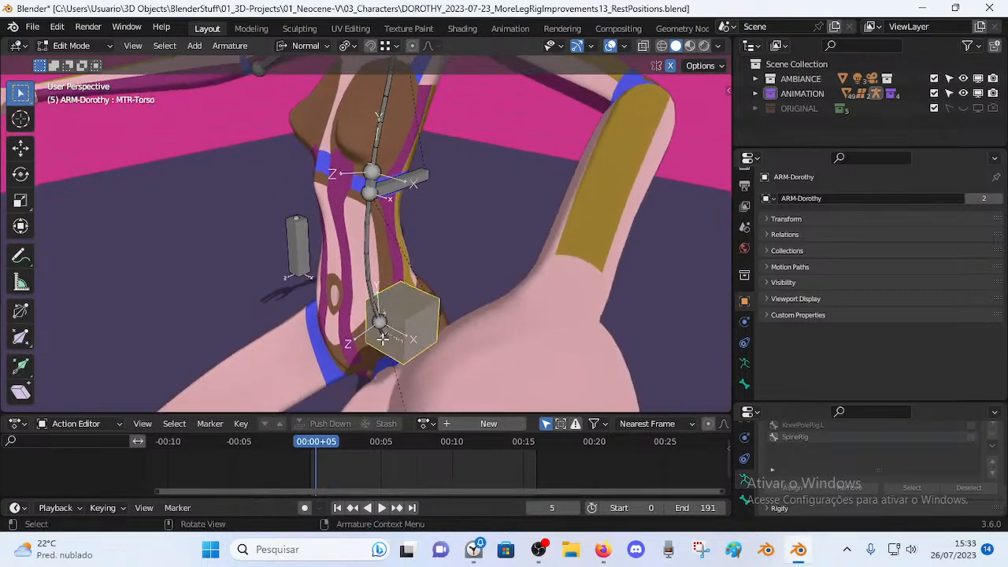
middle_click_drag(382, 331, 401, 339)
left_click(386, 330)
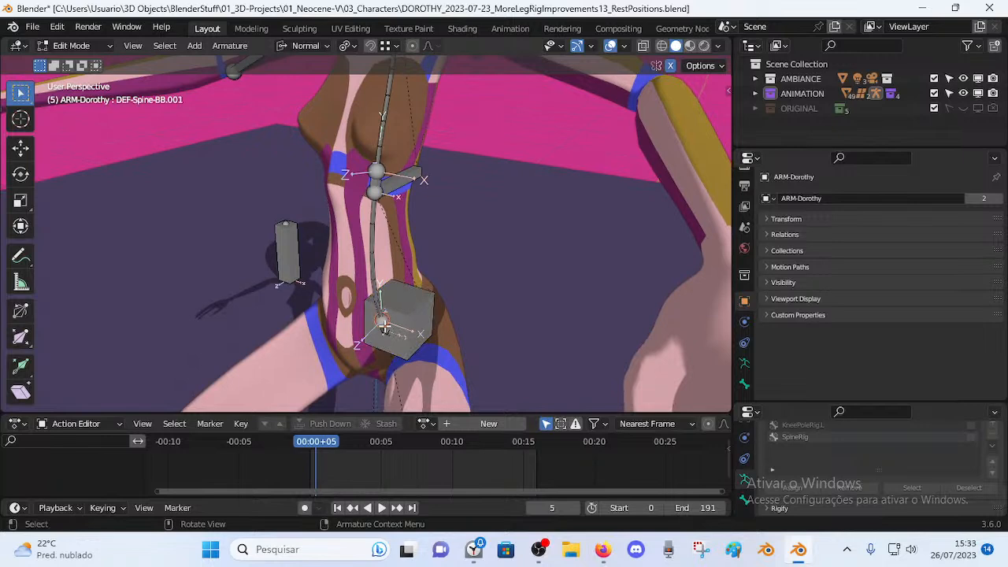
left_click(386, 329)
middle_click_drag(386, 330, 394, 211)
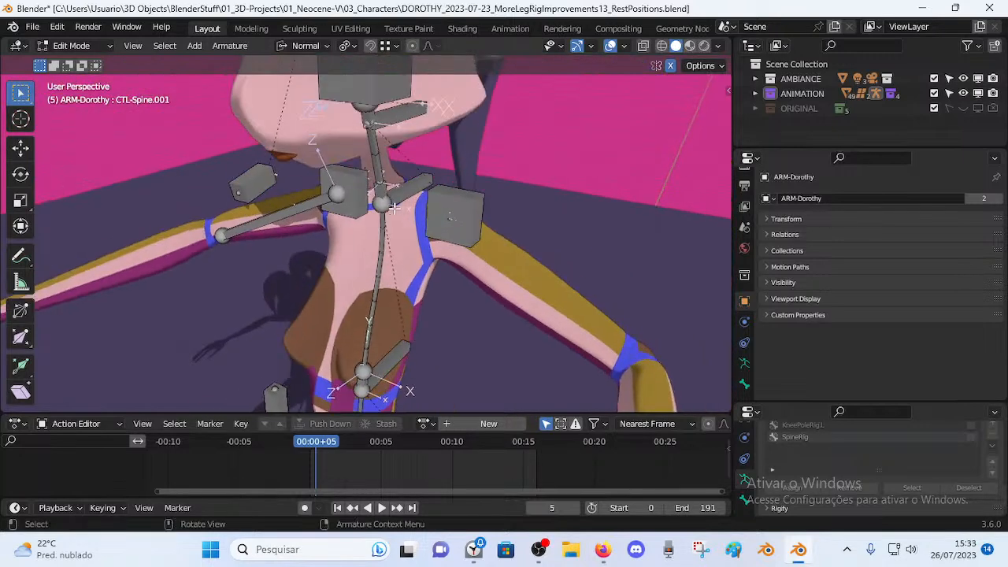
Examine the TIP-Spine-BB-Handler.004 bone at the top of the neck and TIP-Spine-BB-Handler.003 at its base.
left_click(372, 156)
left_click(366, 120)
middle_click_drag(366, 120, 337, 128)
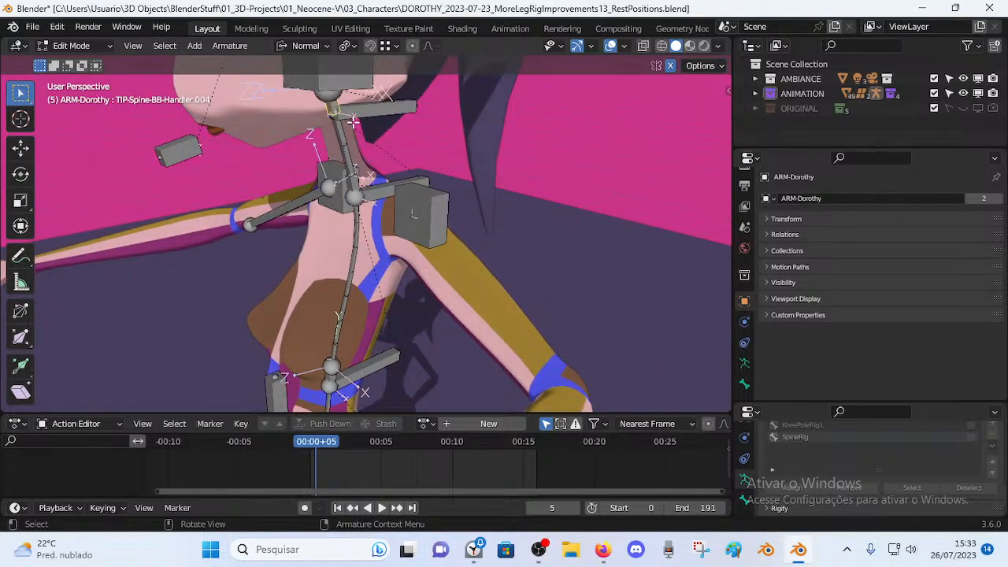
middle_click_drag(351, 122, 377, 122)
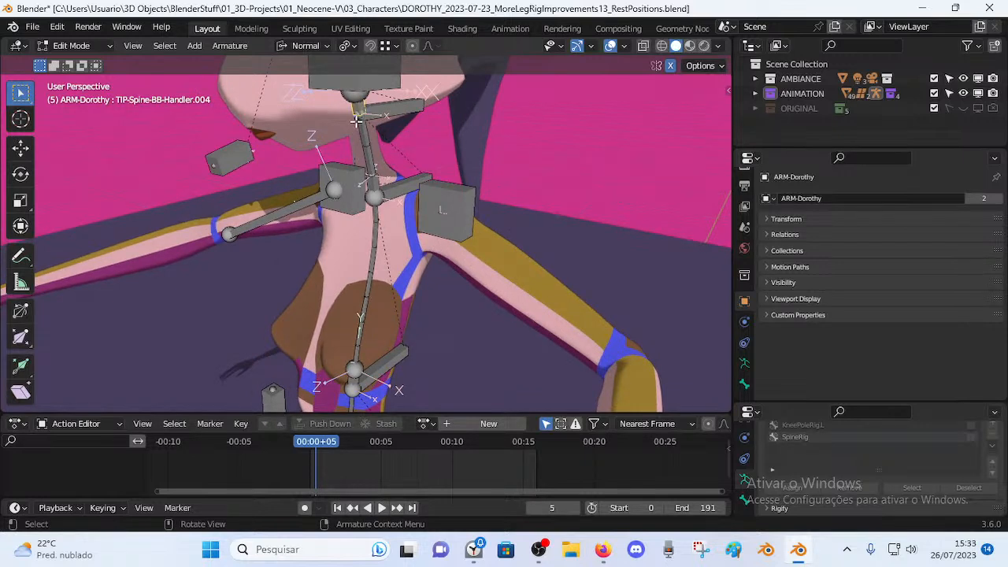
left_click(356, 111)
left_click(358, 109)
left_click(358, 108)
left_click(359, 109)
left_click(358, 109)
middle_click_drag(358, 108, 356, 139)
left_click(391, 102)
middle_click_drag(372, 183, 359, 127)
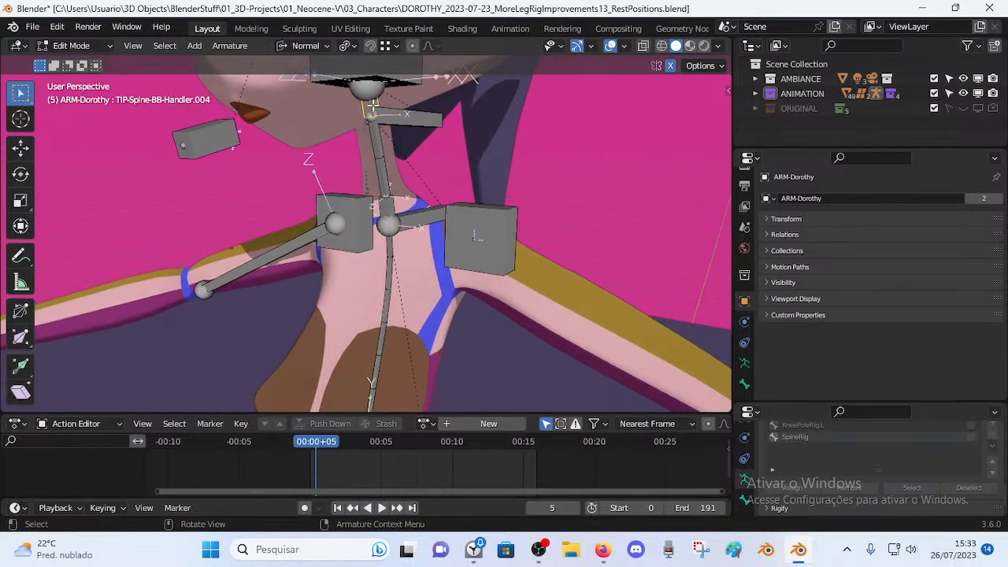
middle_click_drag(404, 223, 438, 222)
left_click(433, 211)
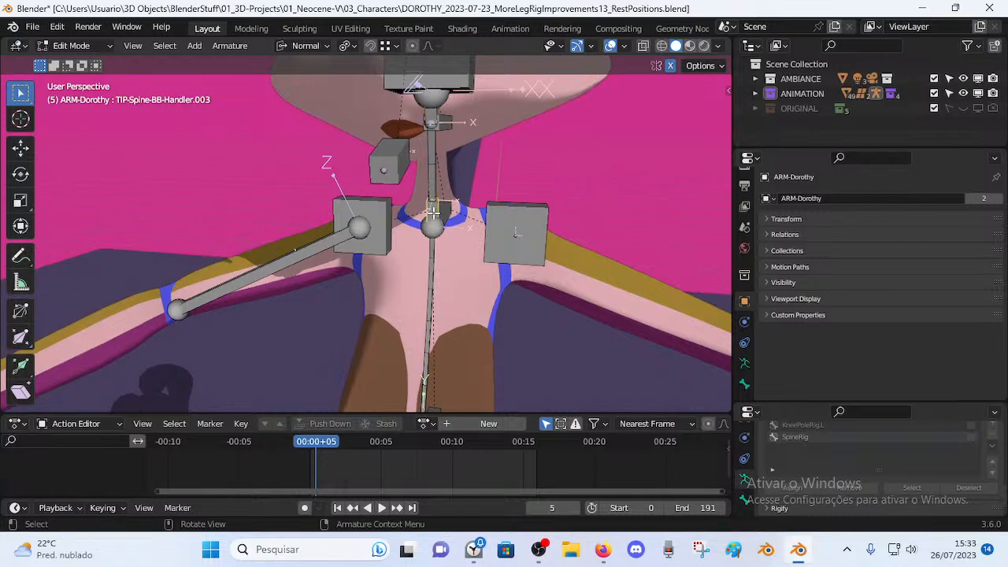
Extrude a new bone straight up along global Z from the TIP-Spine-BB-Handler.001 bone at the hips to the chest.
scroll(436, 175, "down", 5)
middle_click_drag(417, 302, 416, 187, "shift")
scroll(403, 326, "up", 2)
left_click(404, 346)
left_click(404, 346)
left_click(404, 347)
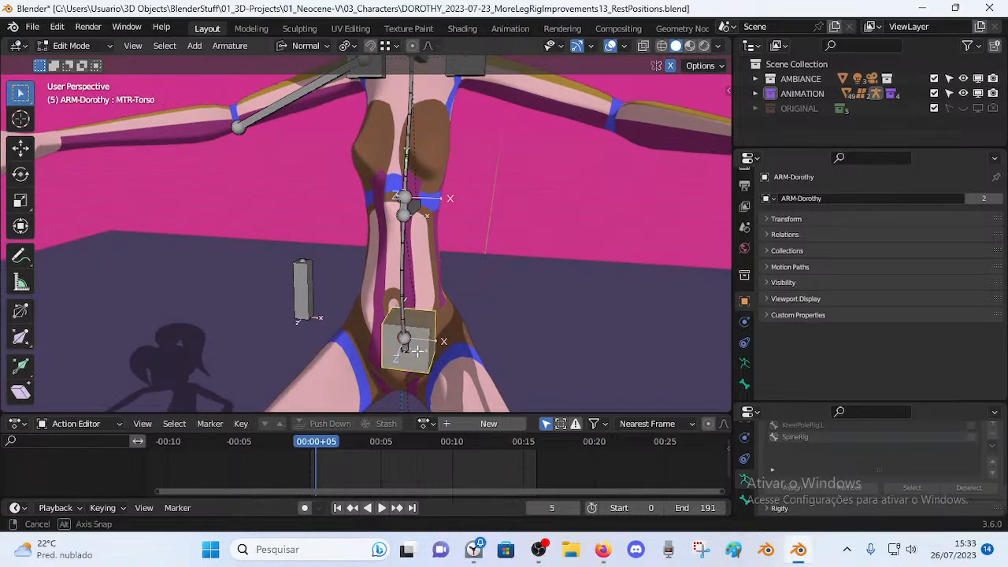
middle_click_drag(404, 346, 407, 320)
left_click(404, 346)
left_click(403, 346)
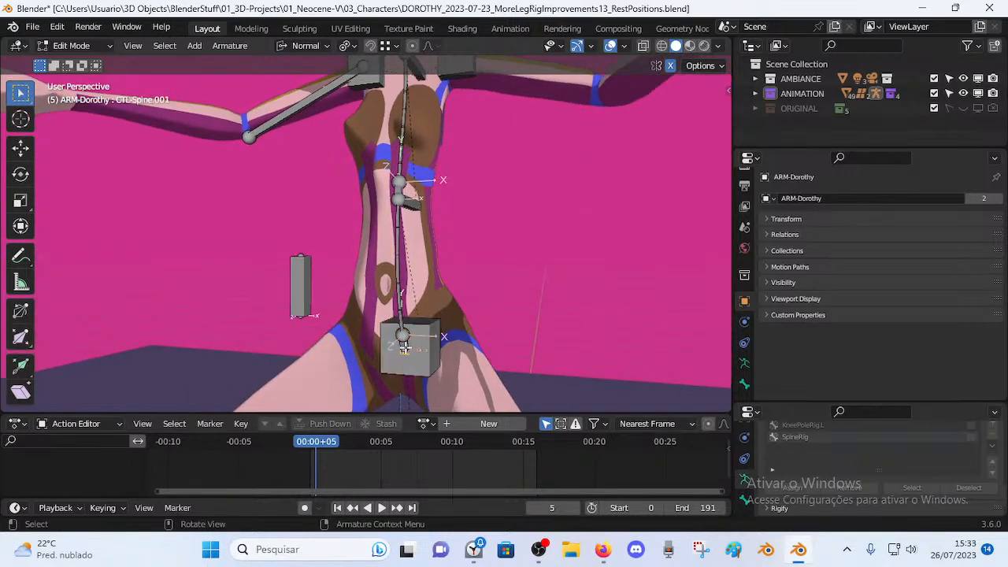
left_click(405, 348)
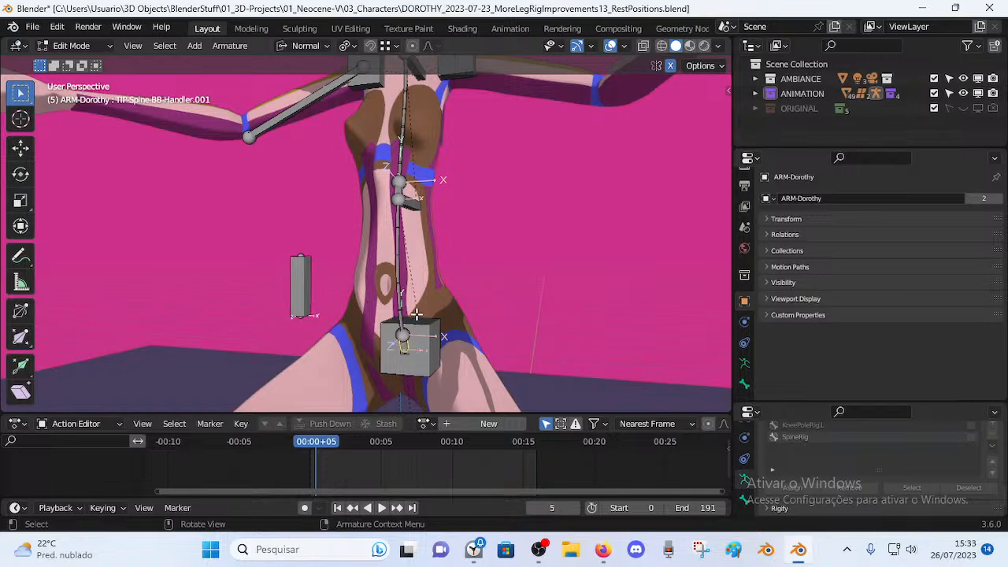
key("g")
key("z")
key("z")
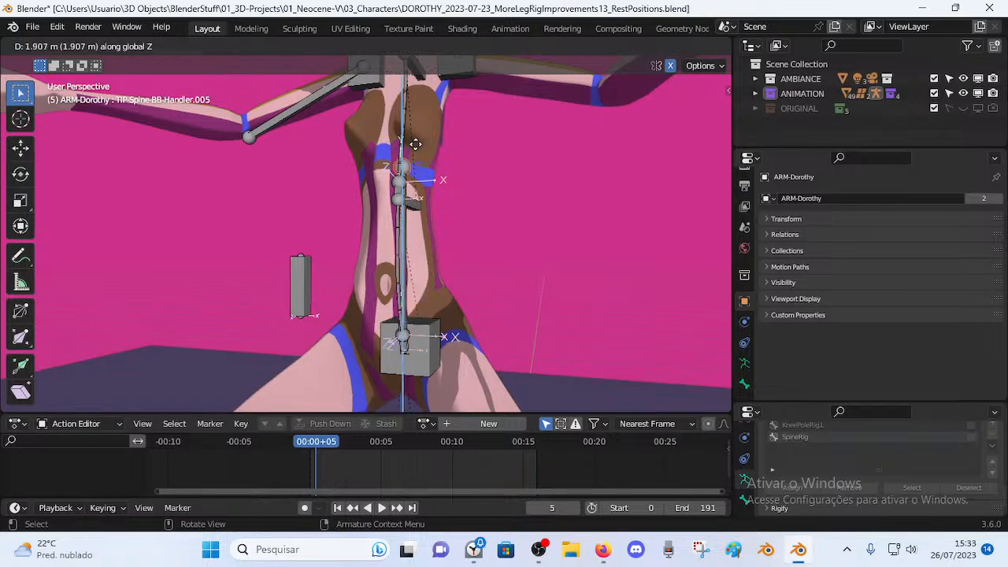
left_click(418, 119)
middle_click_drag(418, 119, 420, 218, "shift")
Set the transform orientation to Global and raise the new bone's tip along Z from the chest to the neck.
left_click(308, 48)
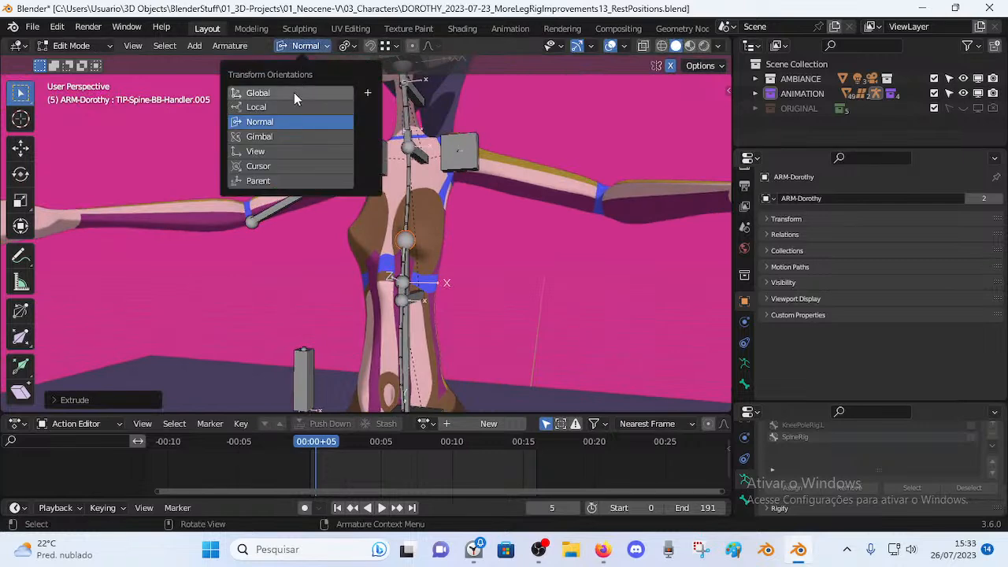
left_click(293, 93)
middle_click_drag(407, 263, 346, 285)
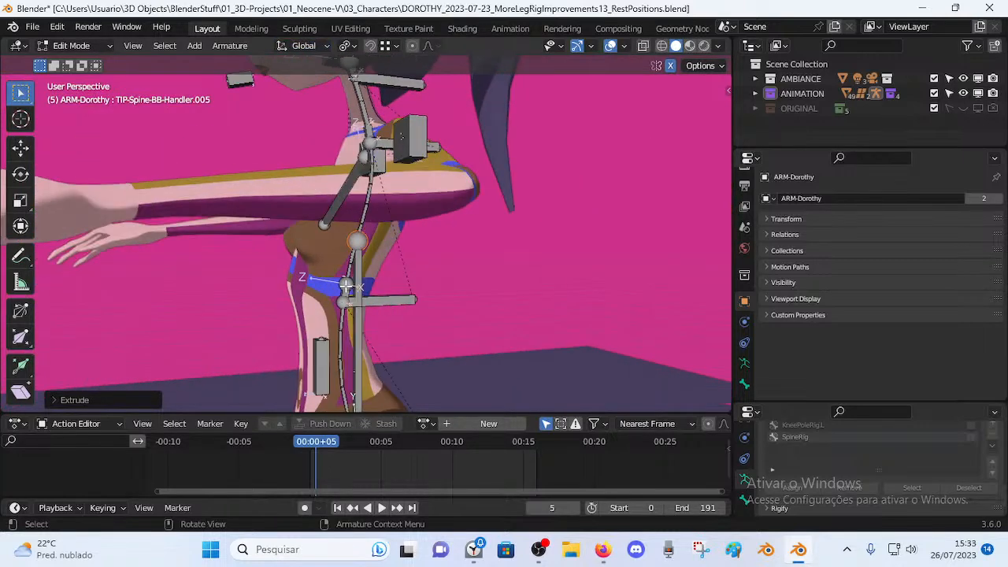
key("KP_3")
key("g")
key("z")
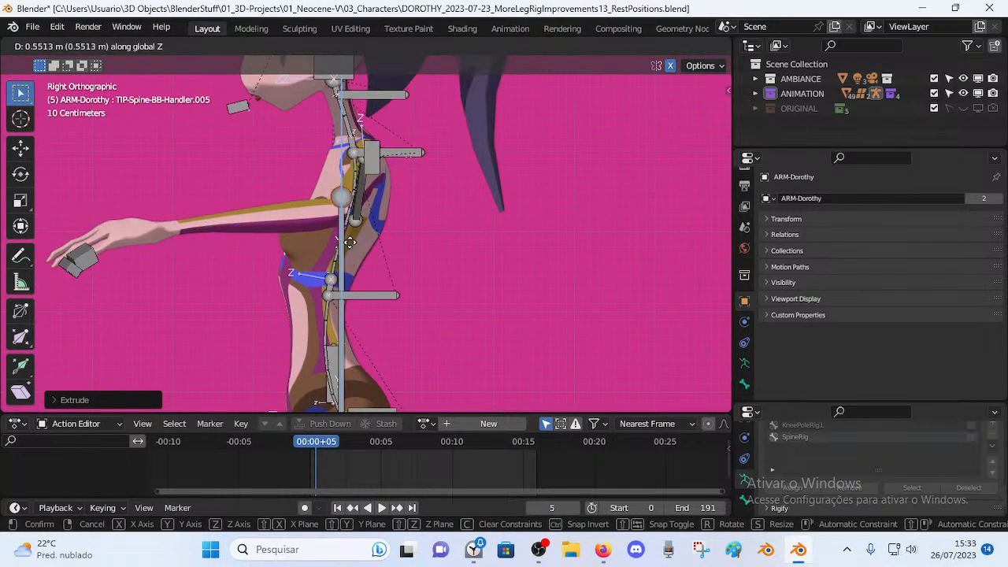
left_click(337, 193)
middle_click_drag(337, 192, 294, 270, "shift")
key("g")
key("z")
left_click(302, 196)
Lower the tip of the long TIP-Spine-BB-Handler.005 bone along global Z to the upper neck, below the head bone.
middle_click_drag(302, 196, 366, 290)
scroll(364, 204, "up", 1)
scroll(341, 270, "up", 3)
scroll(366, 289, "down", 6)
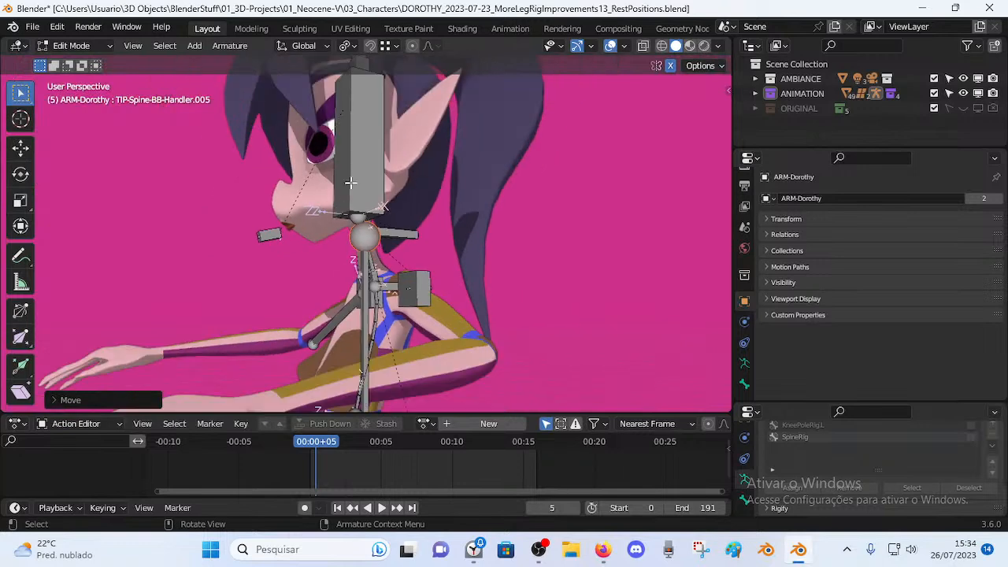
scroll(277, 159, "down", 3)
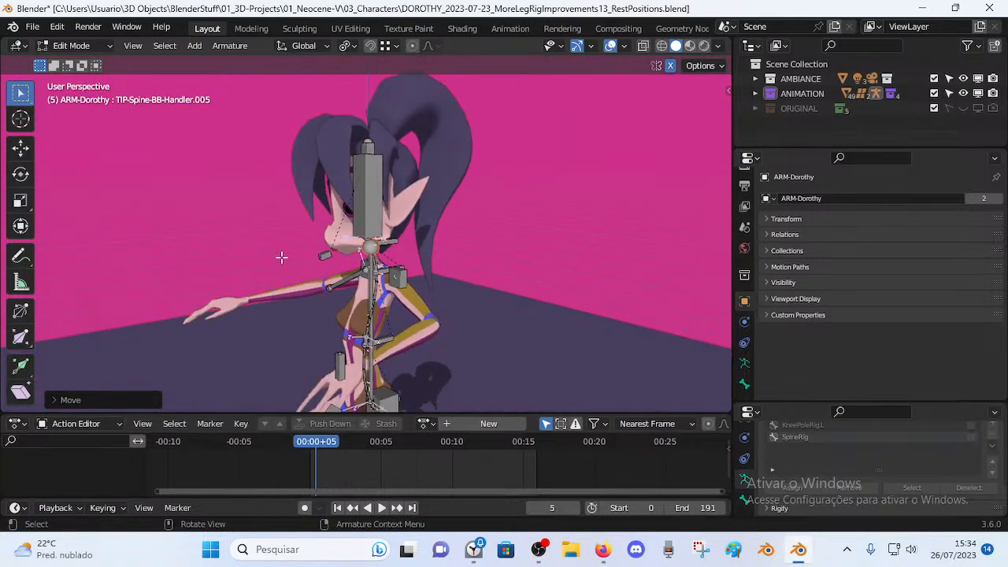
scroll(430, 232, "up", 6)
middle_click_drag(428, 257, 341, 267)
scroll(358, 272, "up", 1)
key("g")
key("z")
left_click(340, 297)
Fine-tune the height of the TIP-Spine-BB-Handler.005 tip along global Z against the joint at the top of the neck.
scroll(339, 303, "up", 4)
middle_click_drag(331, 315, 353, 275, "shift")
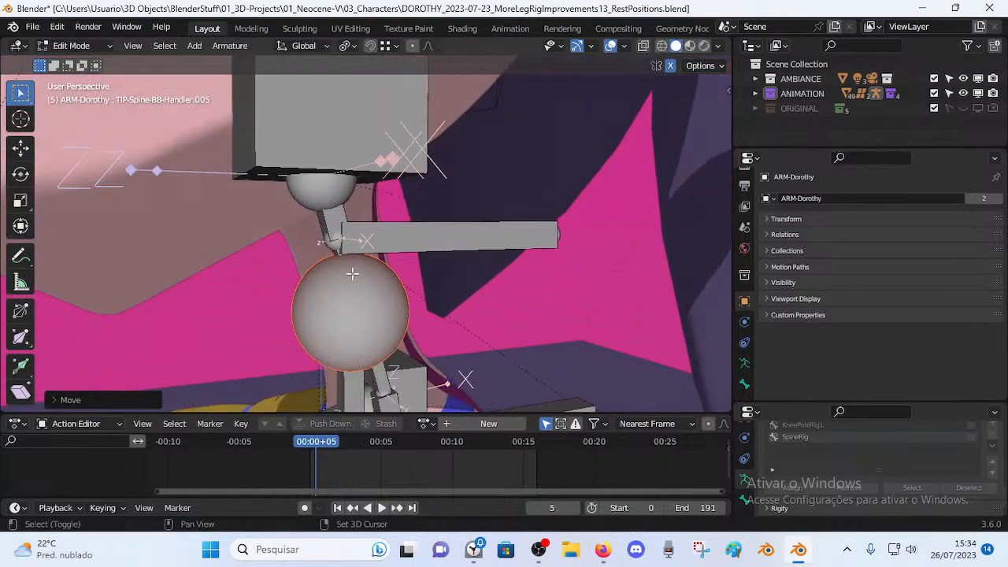
middle_click_drag(353, 274, 387, 269)
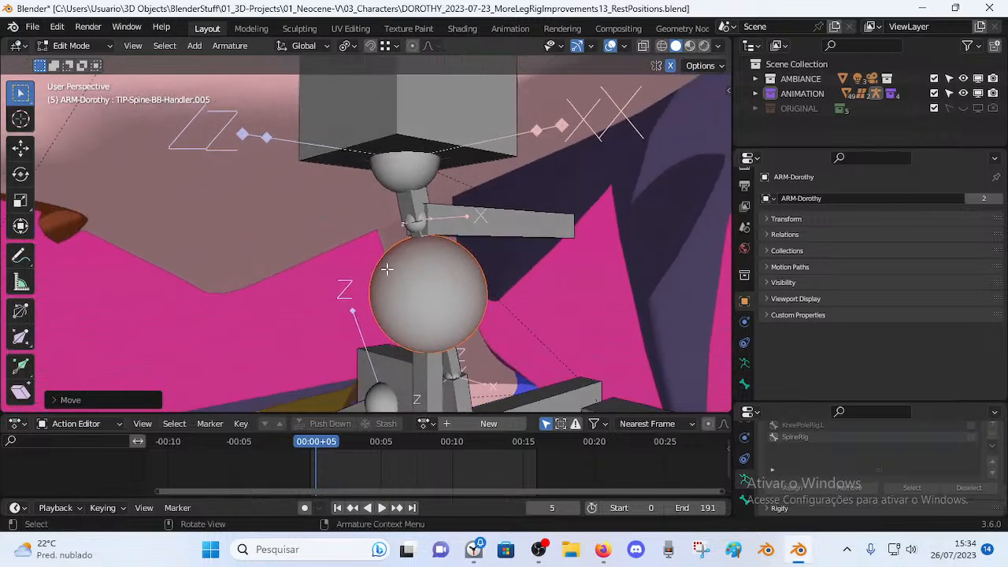
key("g")
key("z")
left_click(399, 296)
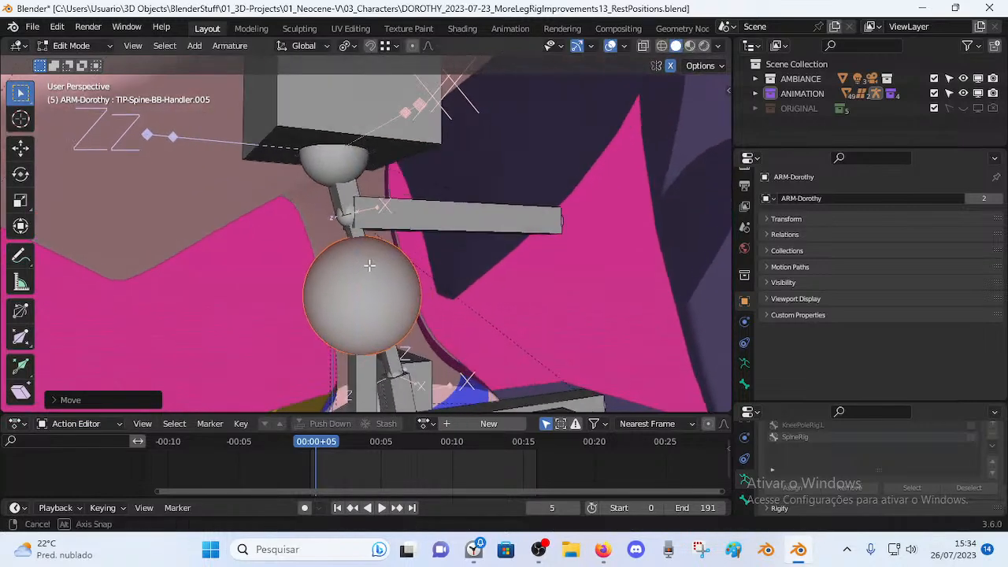
Examine CTL-Spine.004 and the head bones around the top of the neck using circle selection and X-ray display.
scroll(401, 192, "down", 5)
scroll(317, 192, "up", 5)
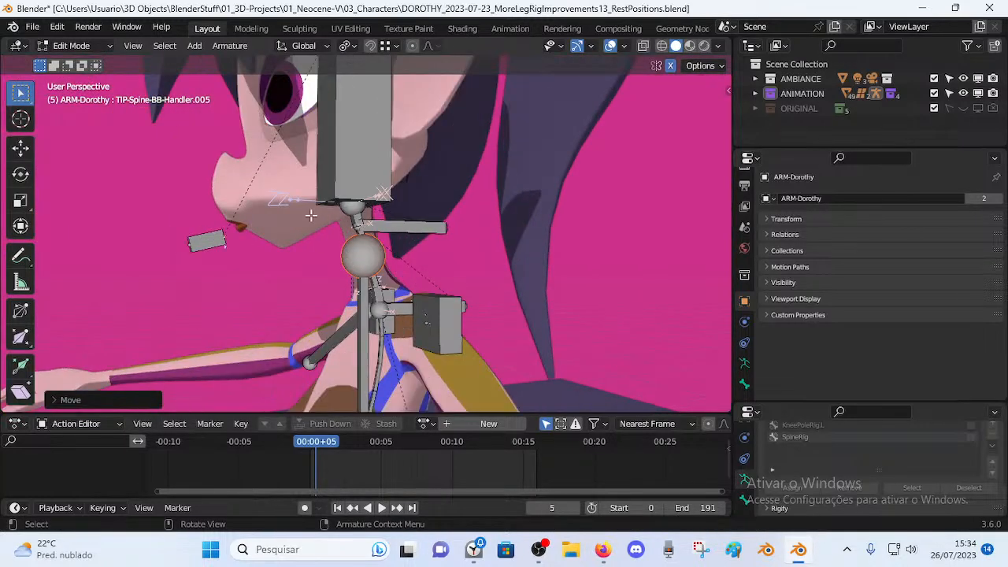
left_click(395, 216)
left_click(359, 204)
left_click(388, 215)
key("c")
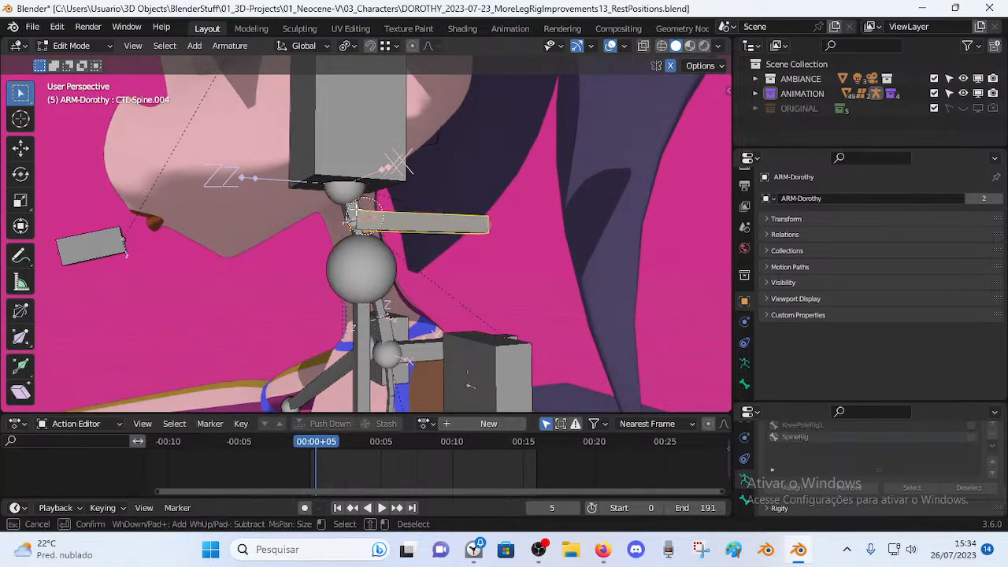
left_click_drag(364, 216, 376, 142)
right_click(373, 149)
scroll(371, 149, "down", 7)
mouse_move(371, 149)
middle_mouse_down()
mouse_move(357, 148)
mouse_move(378, 150)
middle_mouse_up()
key("alt+z")
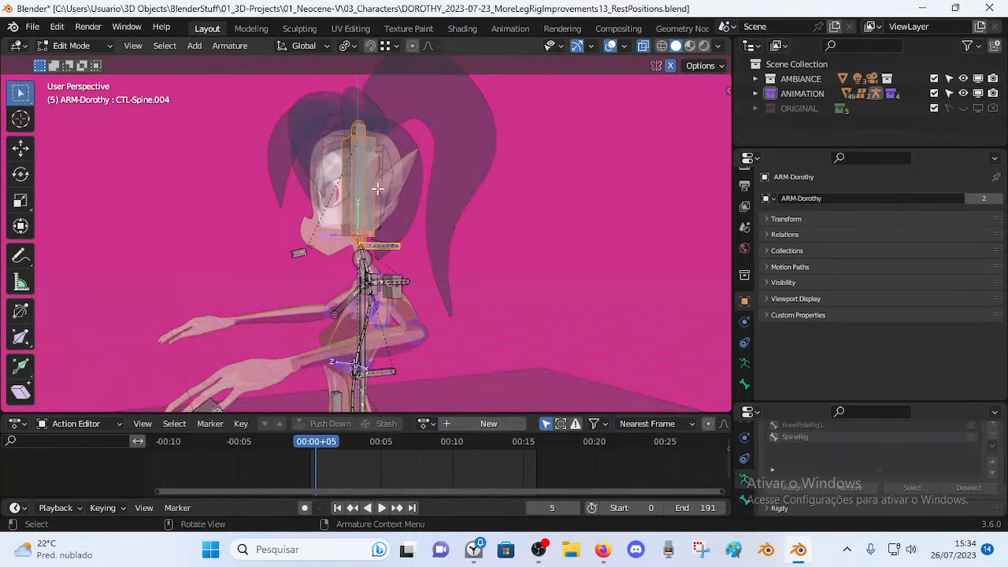
key("alt+z")
scroll(364, 218, "up", 4)
key("alt+z")
key("alt+z")
scroll(364, 240, "up", 2)
middle_click_drag(367, 277, 375, 285)
scroll(375, 286, "up", 3)
scroll(377, 291, "down", 3)
Lower the TIP-Spine-BB-Handler.005 tip about 0.06 m along global Z at the neck.
left_click(381, 312)
key("g")
key("z")
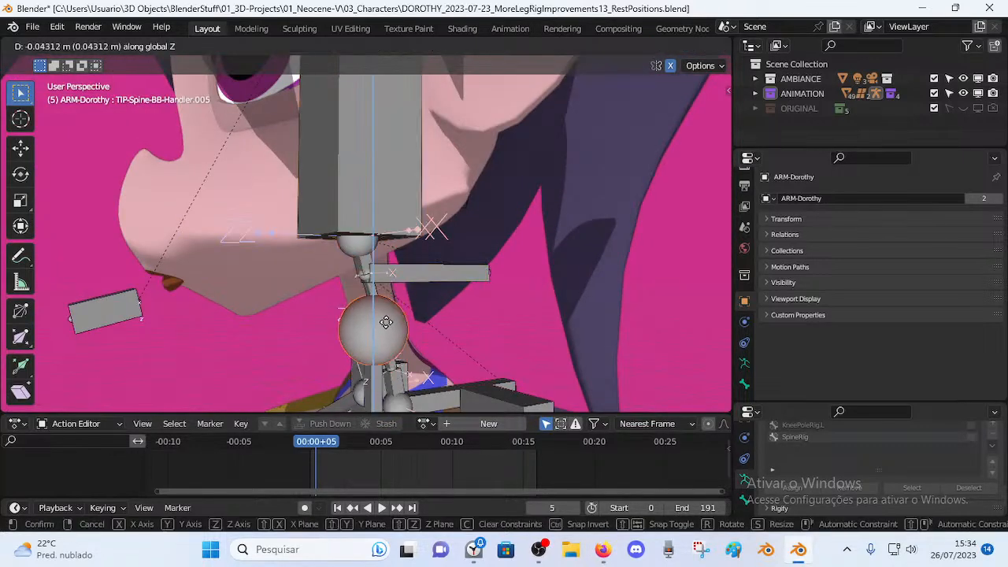
right_click(386, 324)
middle_click_drag(385, 323, 398, 208, "shift")
key("g")
key("z")
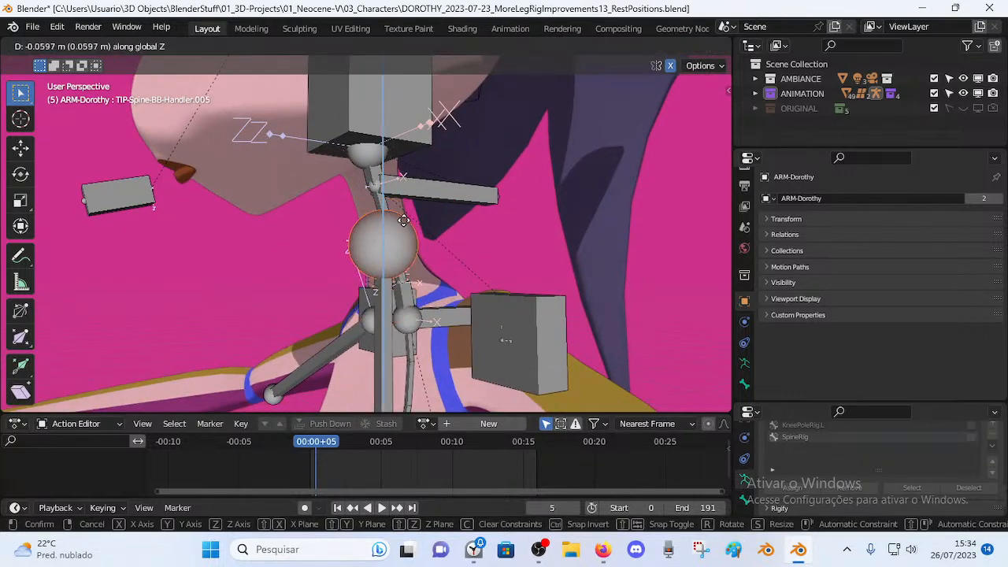
left_click(403, 220)
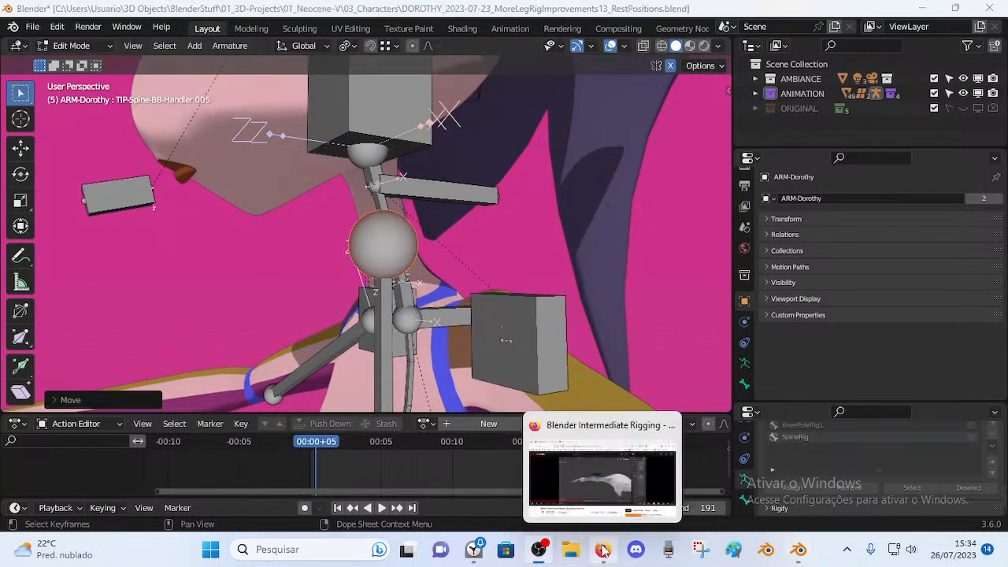
Switch to Firefox to check the live stream status in YouTube Studio, and look over the timers in the Clock app.
left_click(603, 549)
left_click(110, 17)
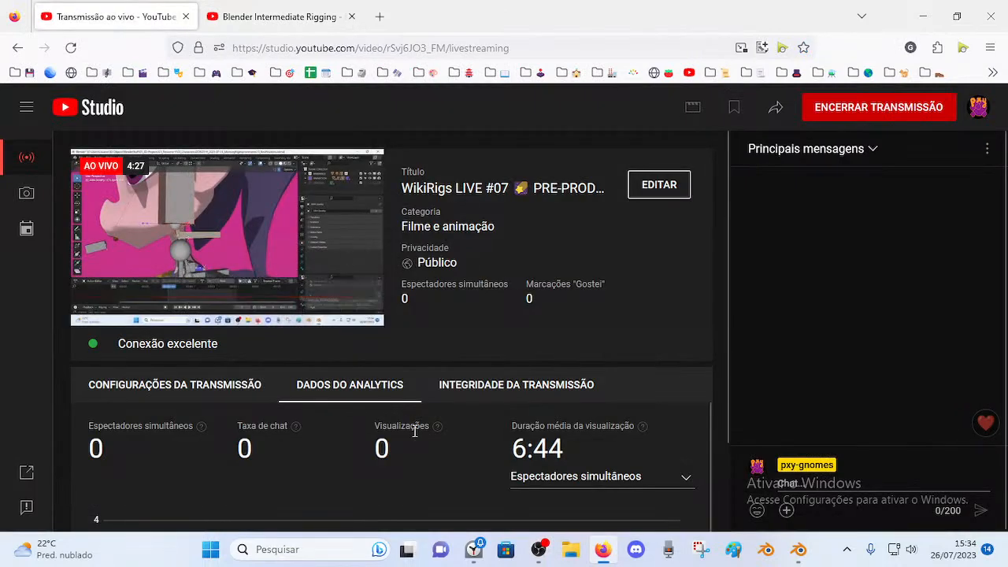
left_click(798, 549)
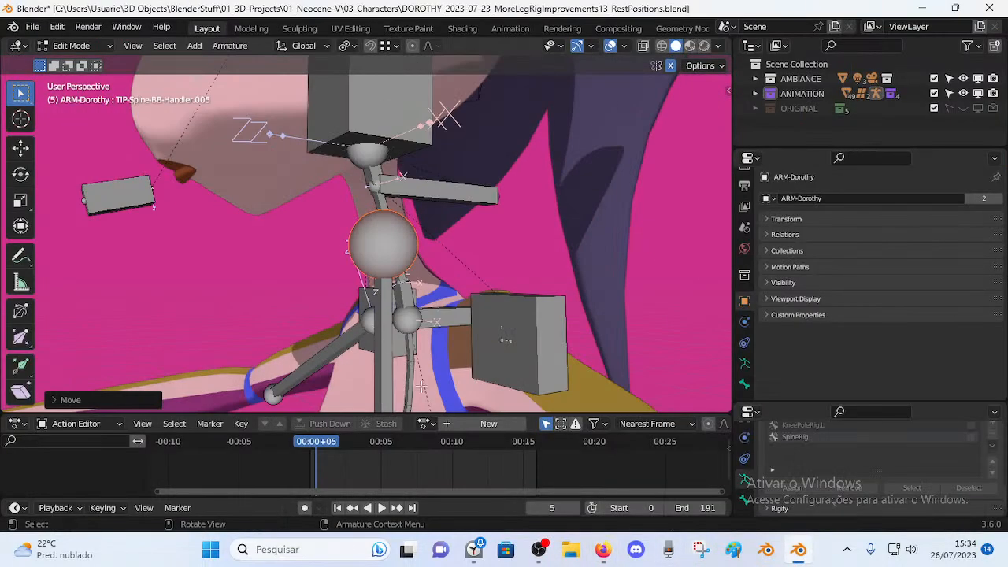
left_click(474, 549)
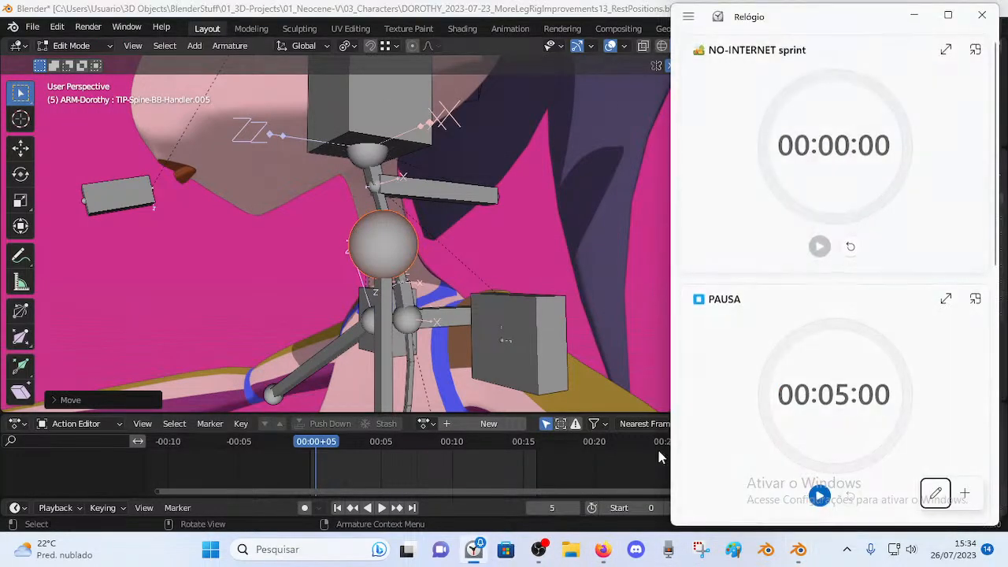
left_click(539, 549)
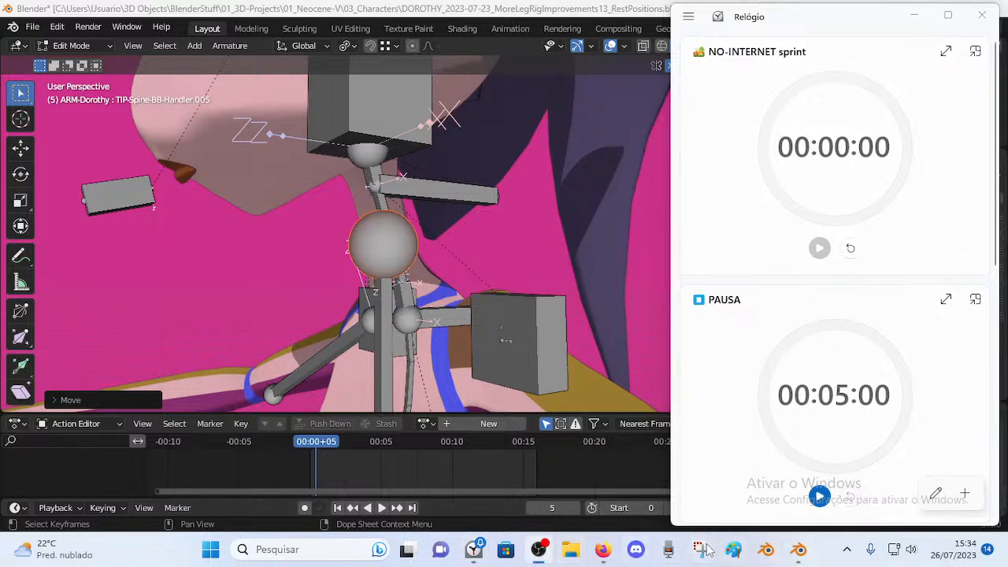
left_click(603, 549)
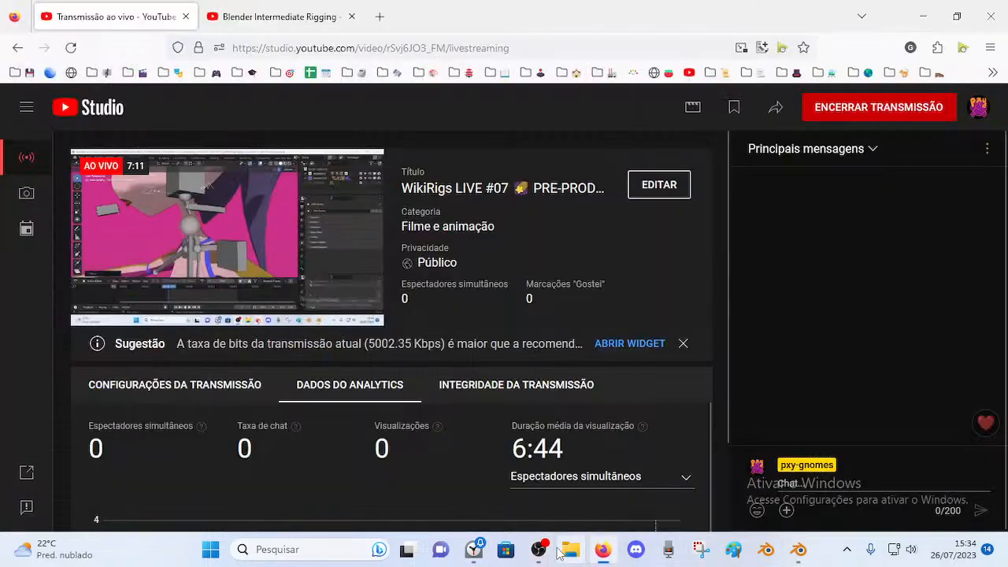
Start the 40-minute timer in the Clock app, check the stream dashboard in Firefox and return to Blender.
left_click(473, 548)
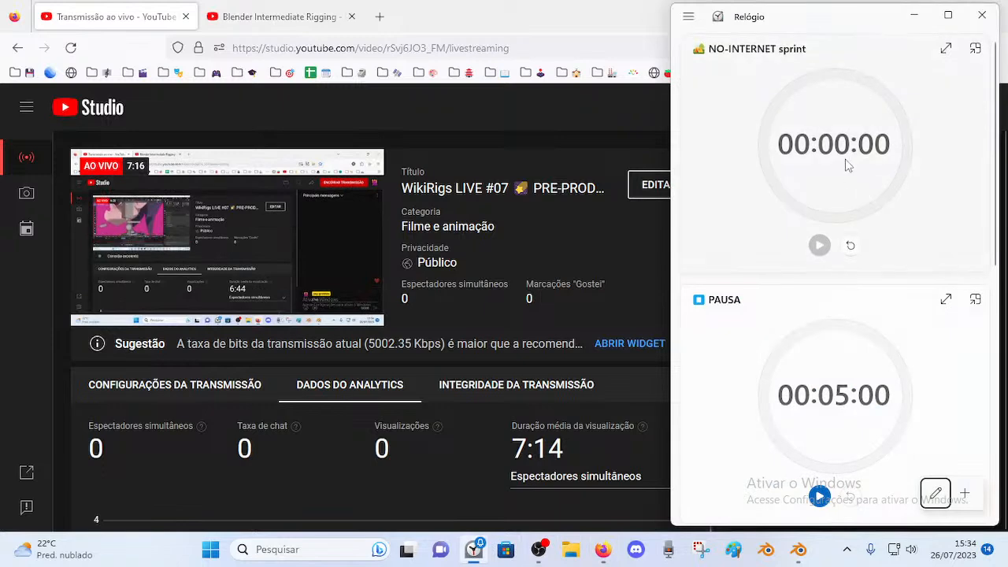
scroll(850, 165, "down", 6)
left_click(819, 204)
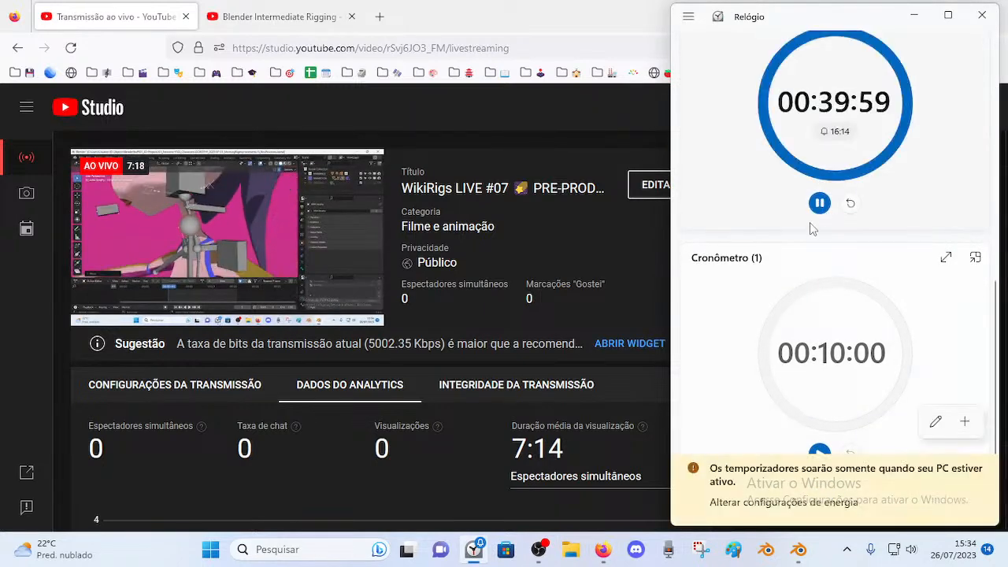
left_click(603, 549)
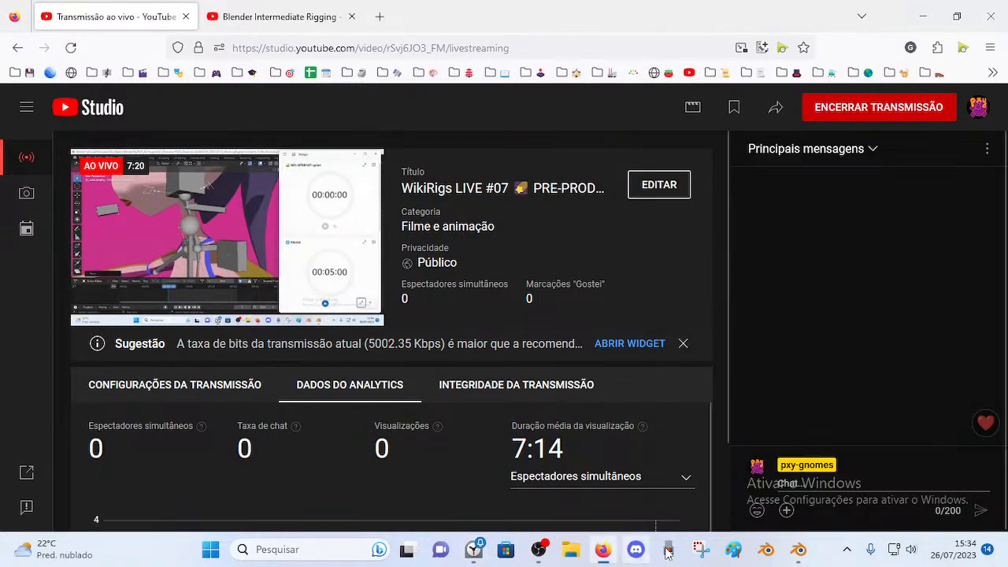
left_click(809, 554)
Inspect the neck bones from several angles and readjust the TIP-Spine-BB-Handler.005 tip along global Z.
scroll(346, 263, "up", 2)
mouse_move(364, 305)
middle_mouse_down()
mouse_move(428, 312)
mouse_move(378, 307)
middle_mouse_up()
scroll(427, 313, "down", 3)
scroll(407, 308, "down", 2)
scroll(406, 308, "up", 2)
scroll(426, 308, "up", 1)
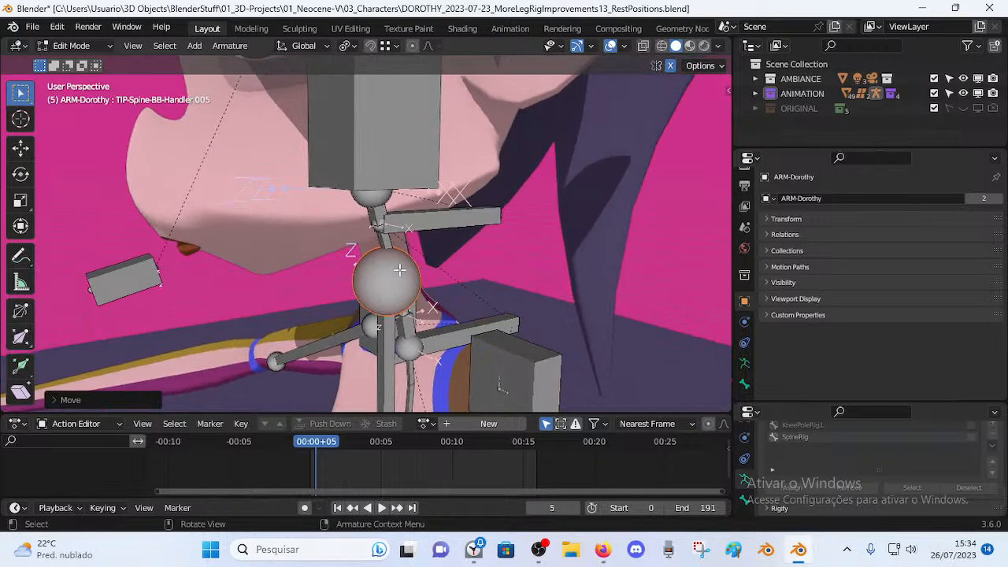
middle_click_drag(399, 270, 381, 255)
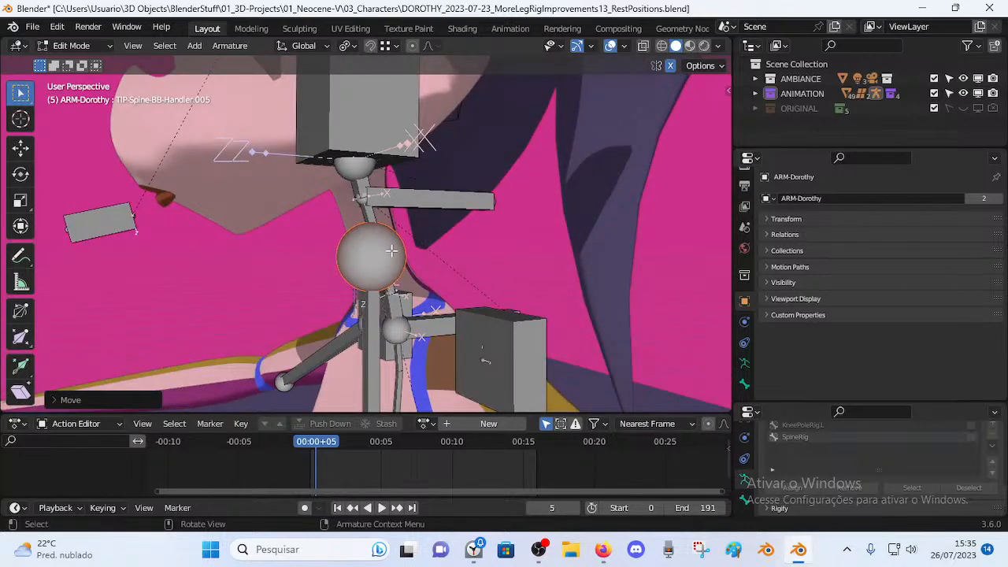
scroll(391, 251, "down", 4)
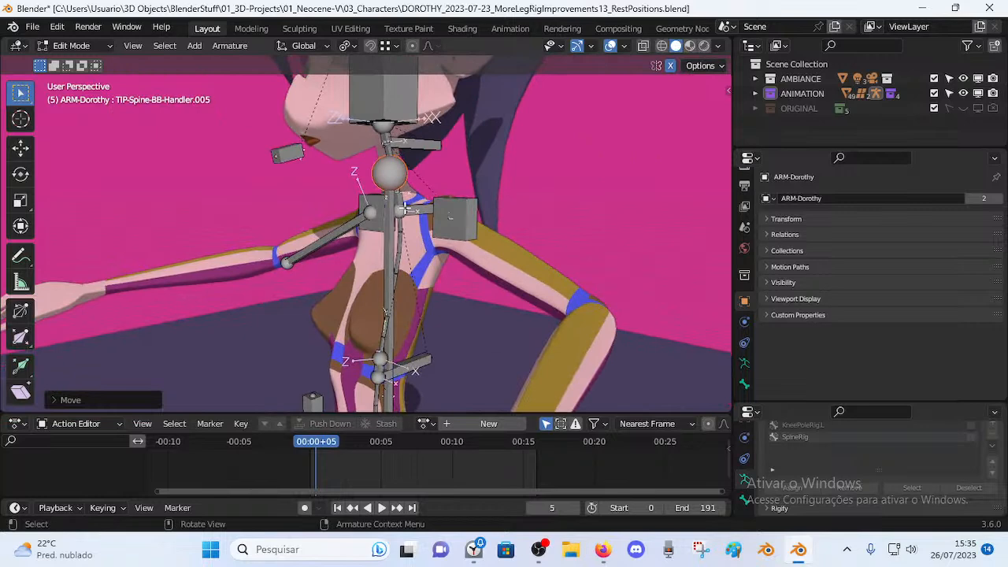
key("g")
key("z")
left_click(407, 196)
Examine the TIP-Spine-BB-Handler.005 tip against the TIP-Spine-BB-Handler.004 bone at the top of the neck, using X-ray display.
middle_click_drag(408, 197, 401, 275, "shift")
middle_click_drag(402, 275, 361, 259)
scroll(361, 260, "up", 2)
left_click(380, 322)
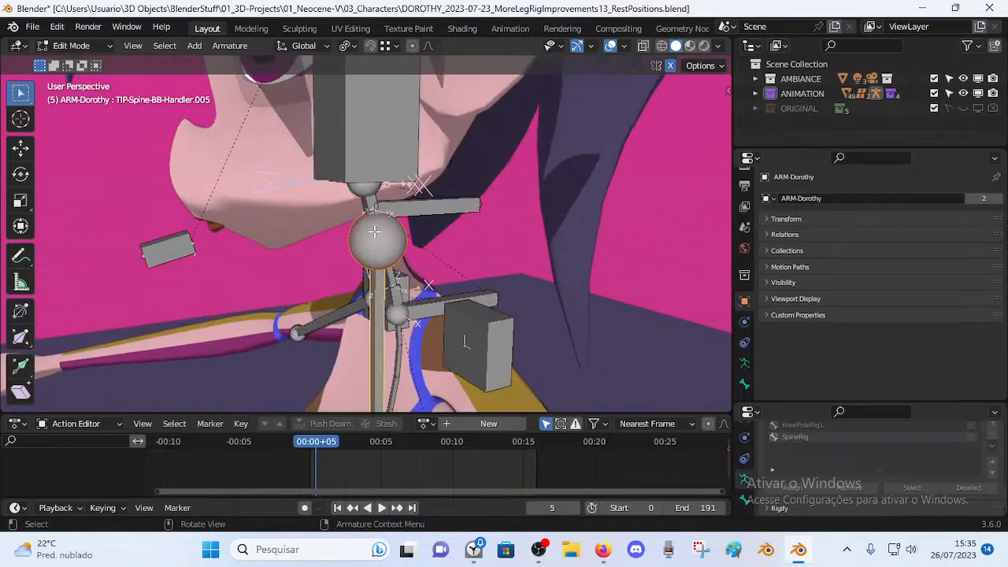
scroll(374, 231, "up", 4)
middle_click_drag(374, 232, 354, 196)
left_click(415, 173)
key("alt+z")
scroll(347, 203, "up", 3)
scroll(342, 211, "down", 3)
key("alt+z")
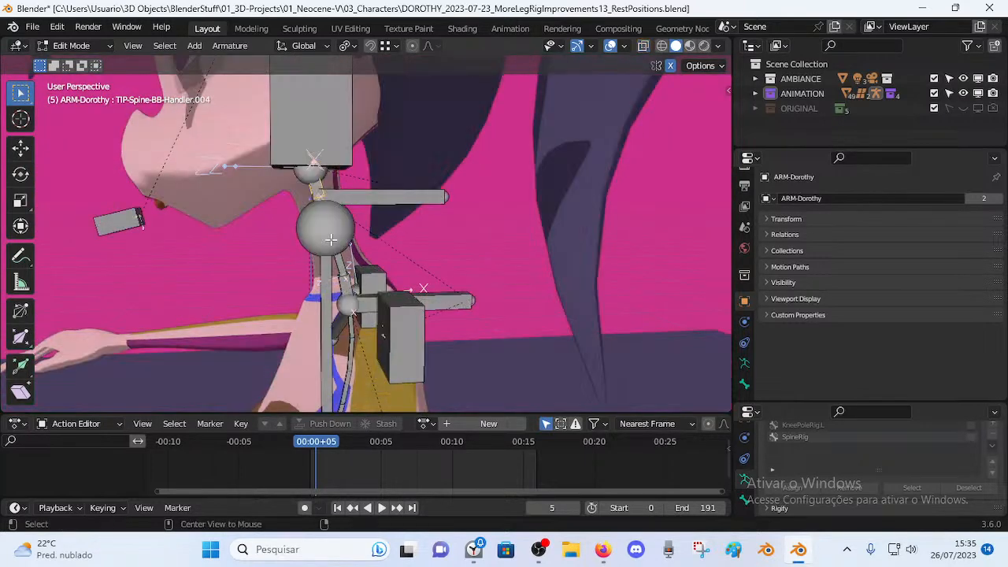
scroll(326, 245, "up", 3)
left_click(298, 241)
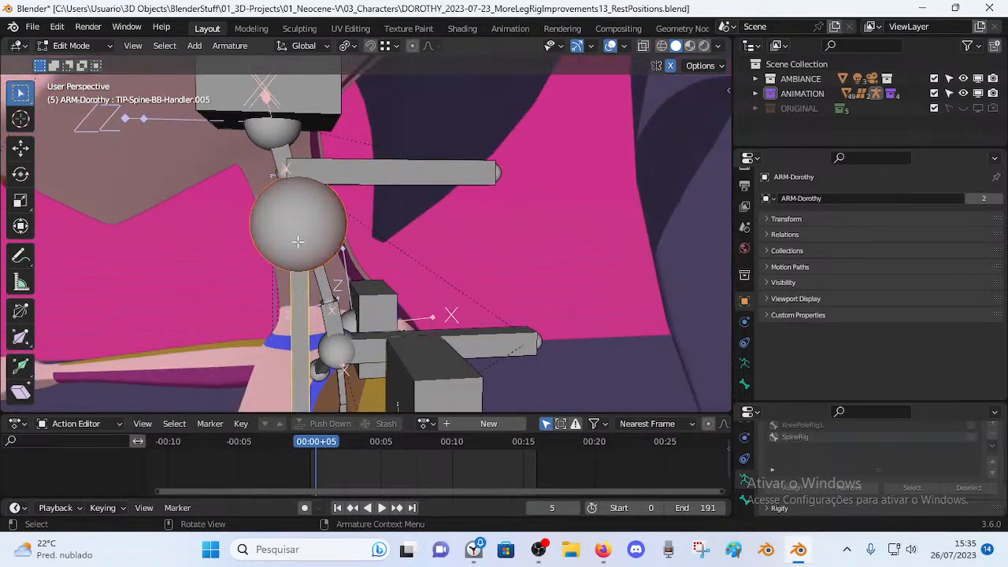
Turn on X-ray display and snap the 3D cursor to the joint at the top of the neck where CTL-Spine.004 starts.
left_click(280, 169)
left_click(280, 170)
key("alt+z")
left_click(285, 172)
key("shift+s")
left_click(307, 211)
Snap the tip of the TIP-Spine-BB-Handler.005 bone to the 3D cursor at the top of the neck, and select the whole bone.
left_click(269, 228)
middle_click_drag(270, 229, 281, 235)
key("shift+s")
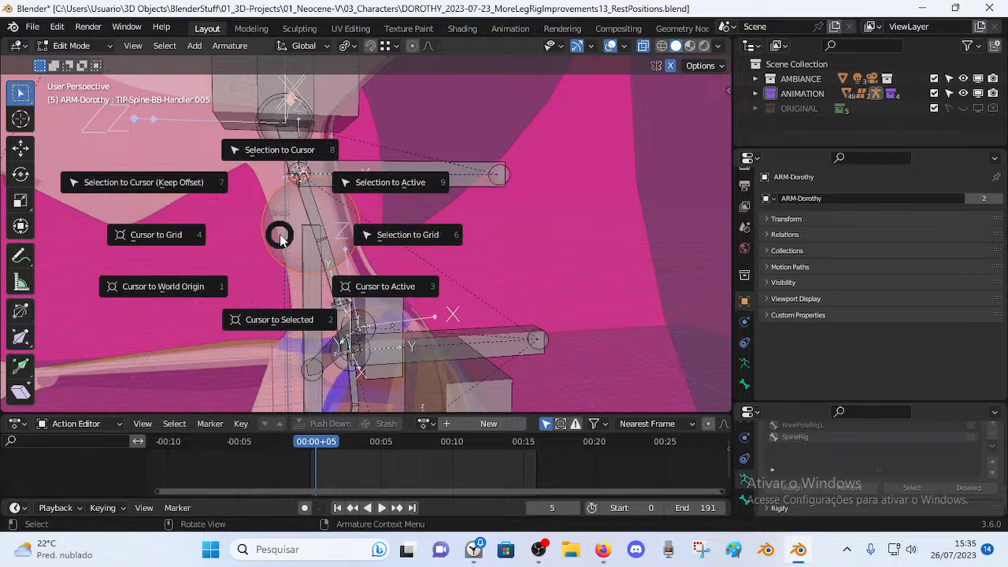
key("8")
middle_click_drag(280, 236, 299, 236)
left_click(334, 293)
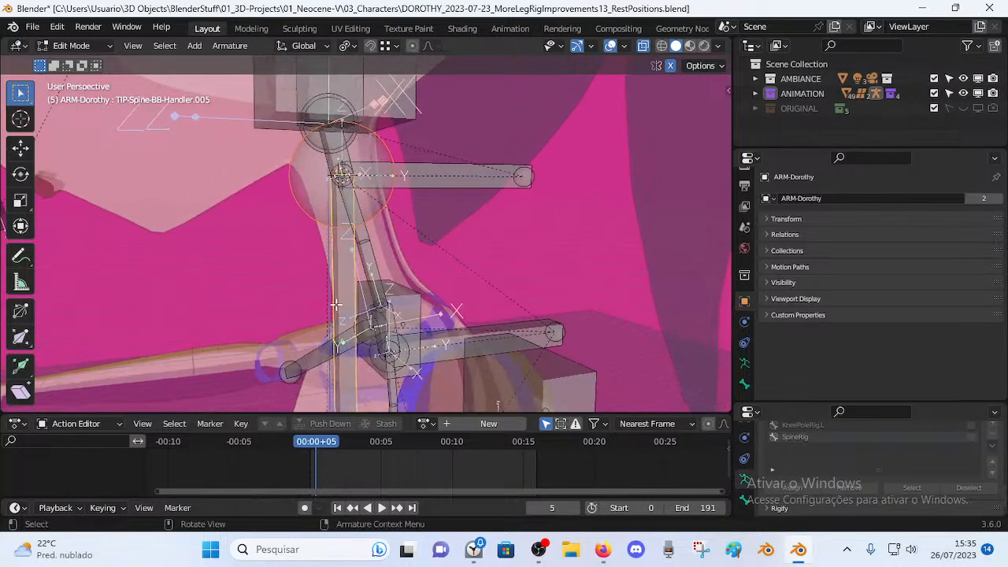
scroll(339, 307, "down", 6)
middle_click_drag(402, 279, 467, 267)
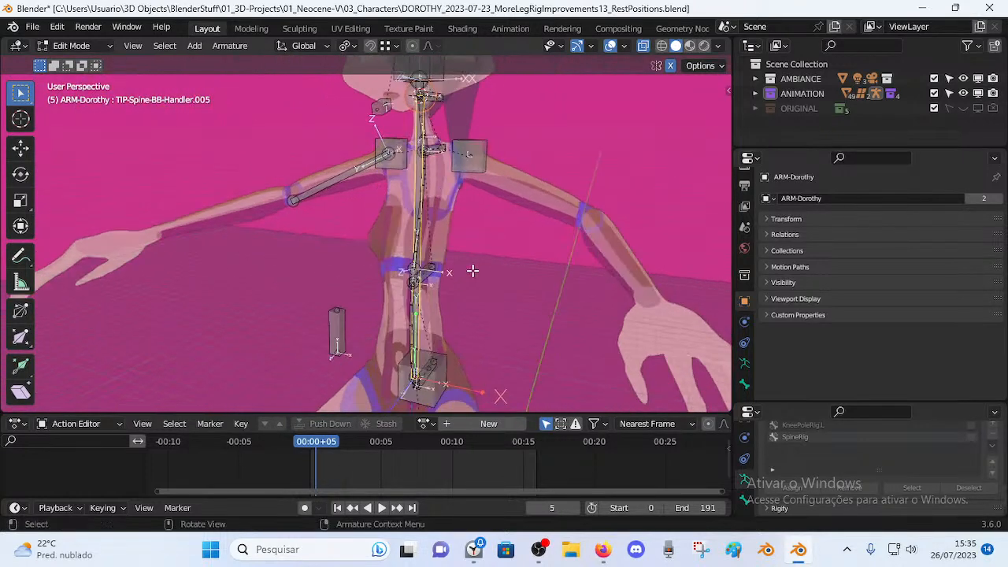
Increase the B-bone display thickness of the TIP-Spine-BB-Handler.005 bone running along the spine.
key("ctrl+alt+s")
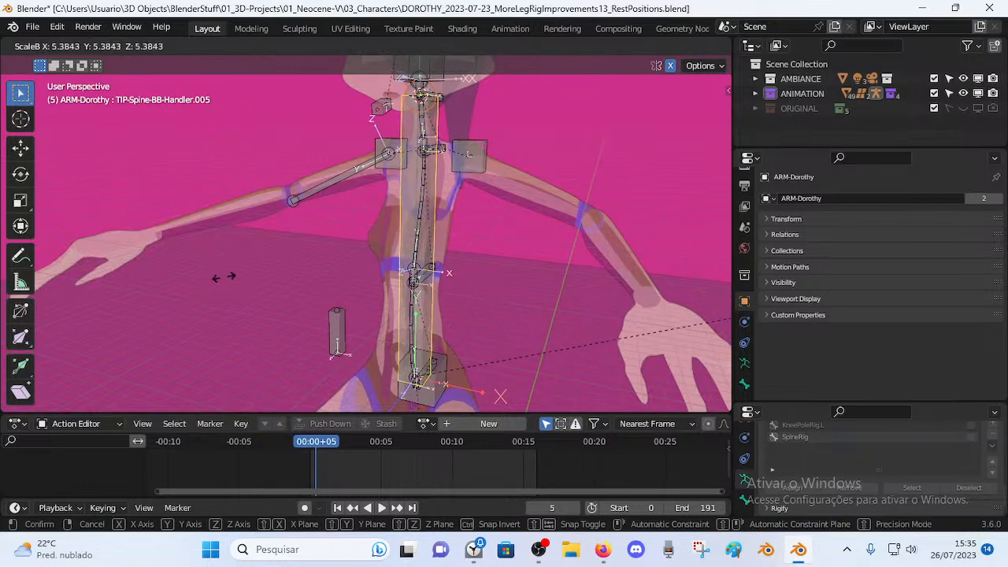
left_click(344, 272)
scroll(459, 270, "up", 3)
middle_click_drag(541, 269, 467, 306)
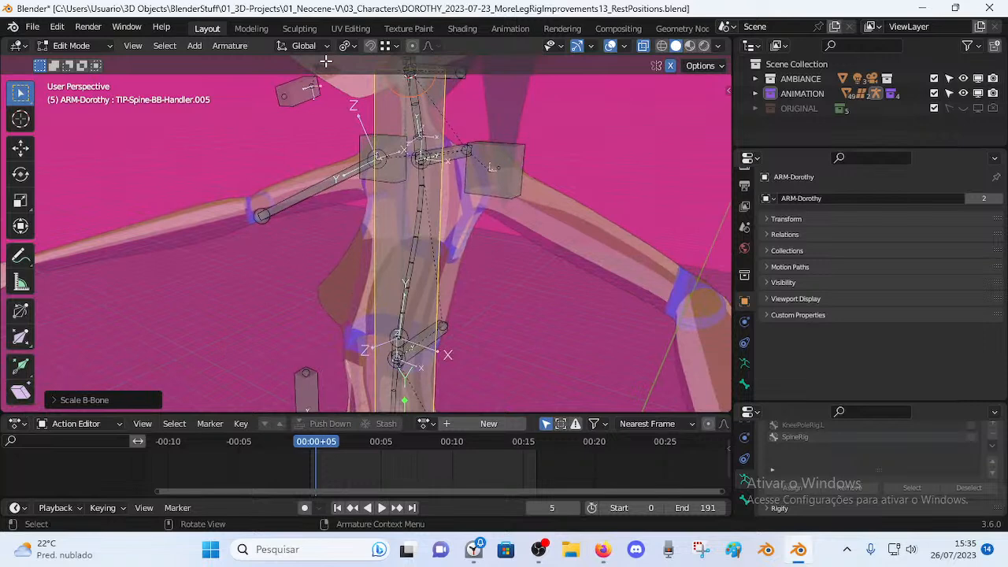
Look up the Scale BBone command among the armature's transform operations.
left_click(245, 48)
mouse_move(263, 95)
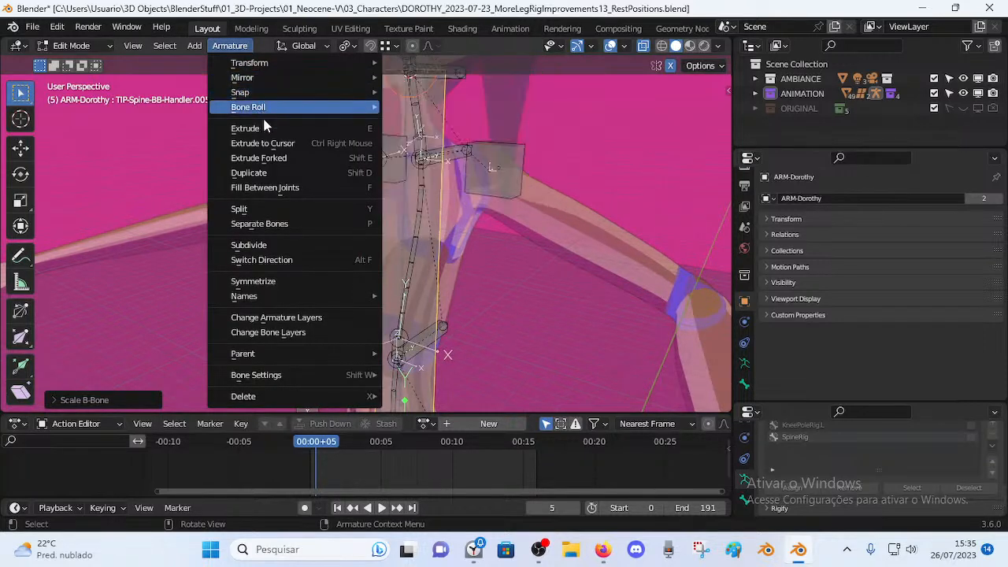
mouse_move(269, 62)
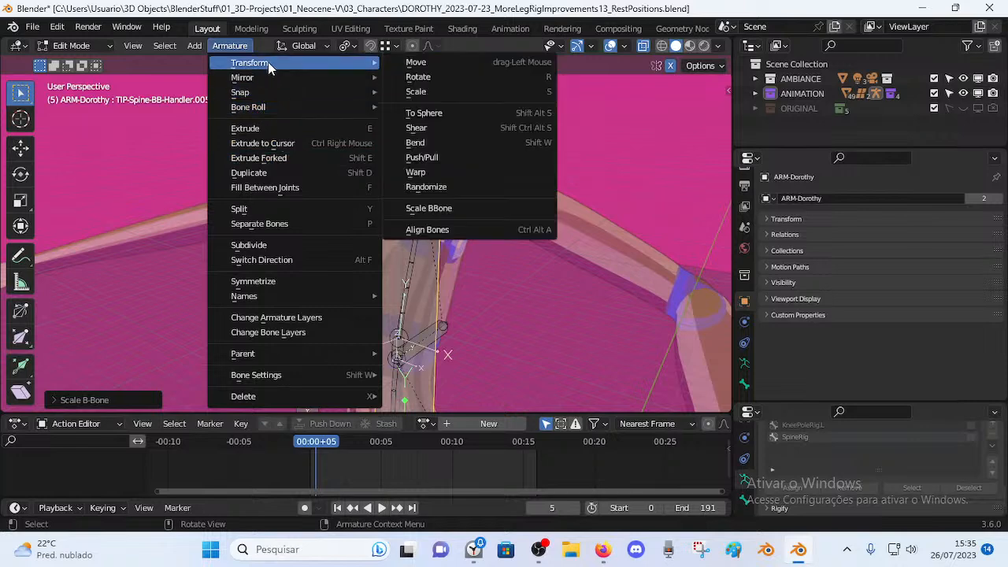
left_click(451, 212)
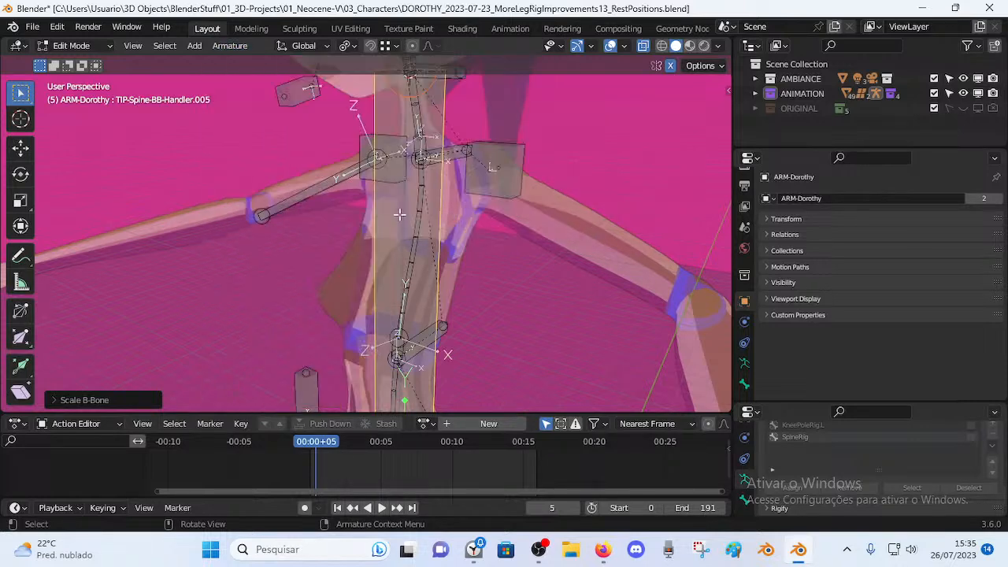
Turn on the Screencast Keys display and collapse the Layer Management and Screencast Keys settings.
key("n")
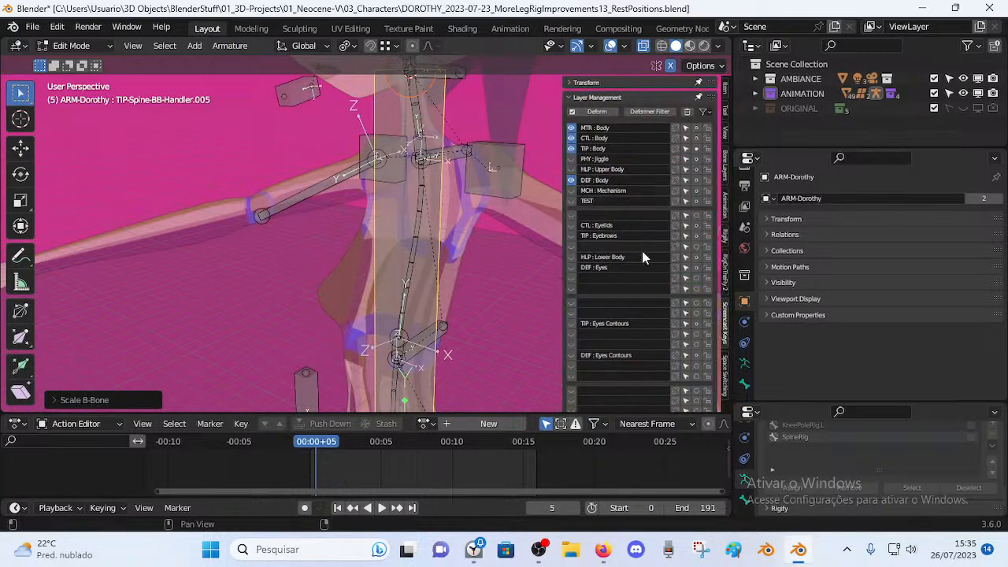
left_click(567, 97)
left_click(568, 126)
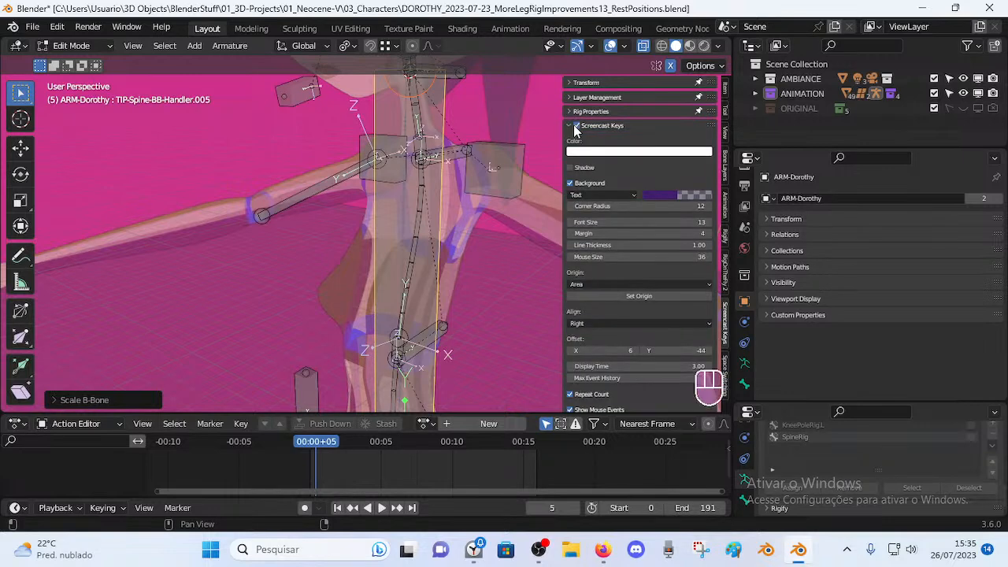
left_click(574, 125)
Rescale the B-bone display thickness of the TIP-Spine-BB-Handler.005 bone to about 0.079.
key("ctrl+alt+s")
left_click(451, 251)
middle_click_drag(445, 186, 435, 217, "shift")
middle_click_drag(434, 217, 425, 147)
key("ctrl+alt+s")
left_click(453, 228)
scroll(453, 228, "up", 1)
key("ctrl+alt+s")
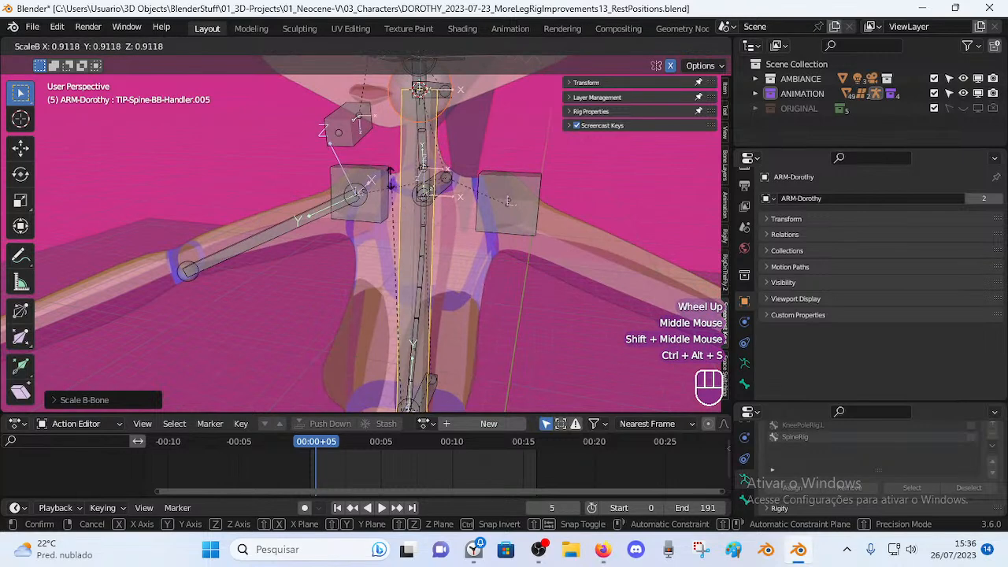
left_click(401, 230)
middle_click_drag(401, 229, 389, 272)
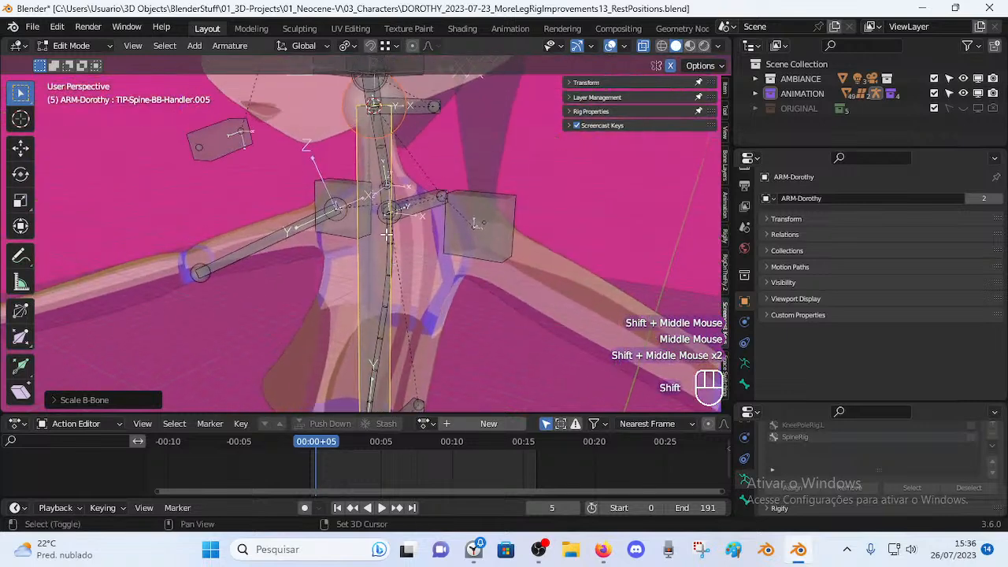
Display the bone properties of the TIP-Spine-BB-Handler.005 bone.
left_click(386, 157)
left_click(380, 250)
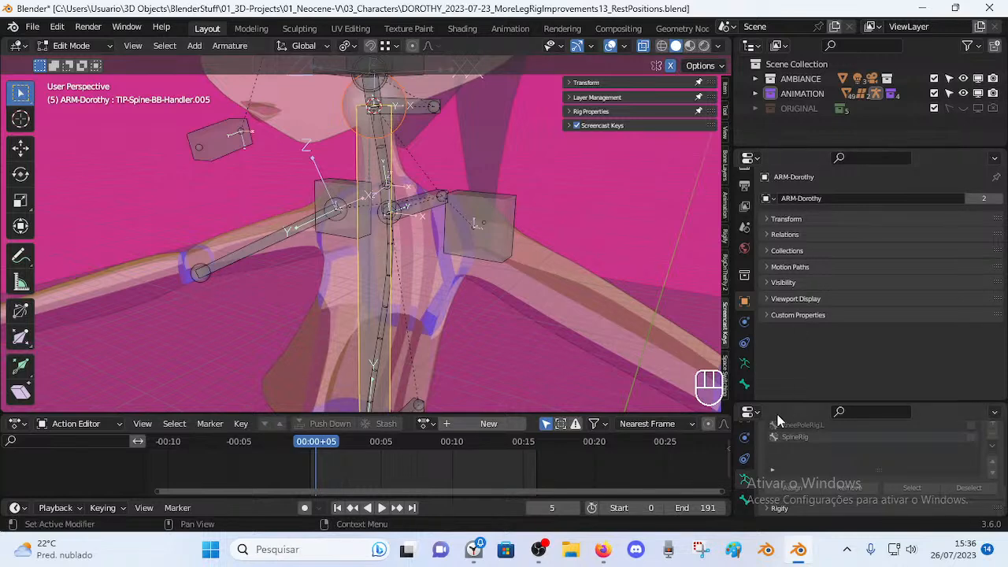
left_click(744, 385)
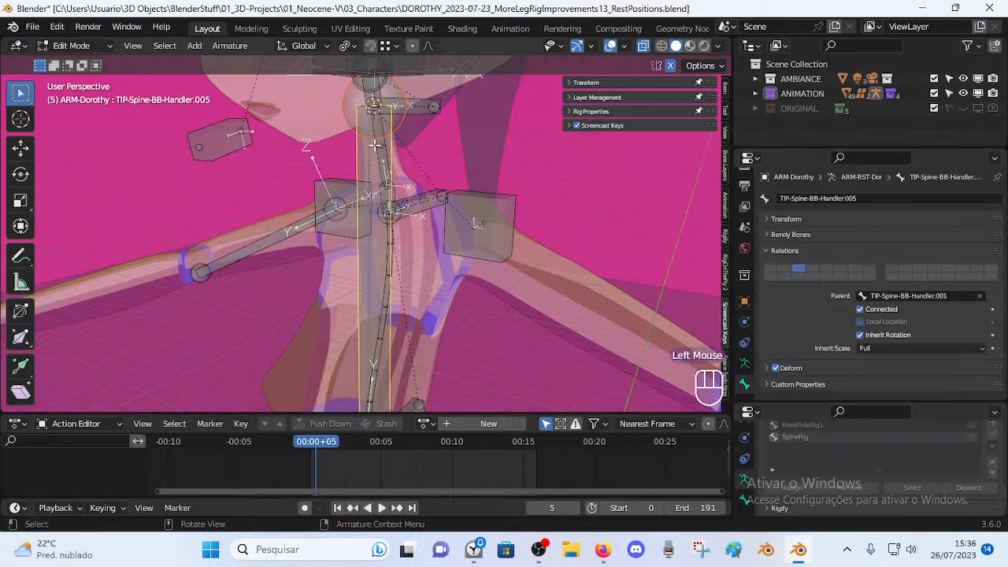
Try moving the TIP-Spine-BB-Handler.003 bone at the base of the neck in Edit Mode.
left_click(397, 194)
key("g")
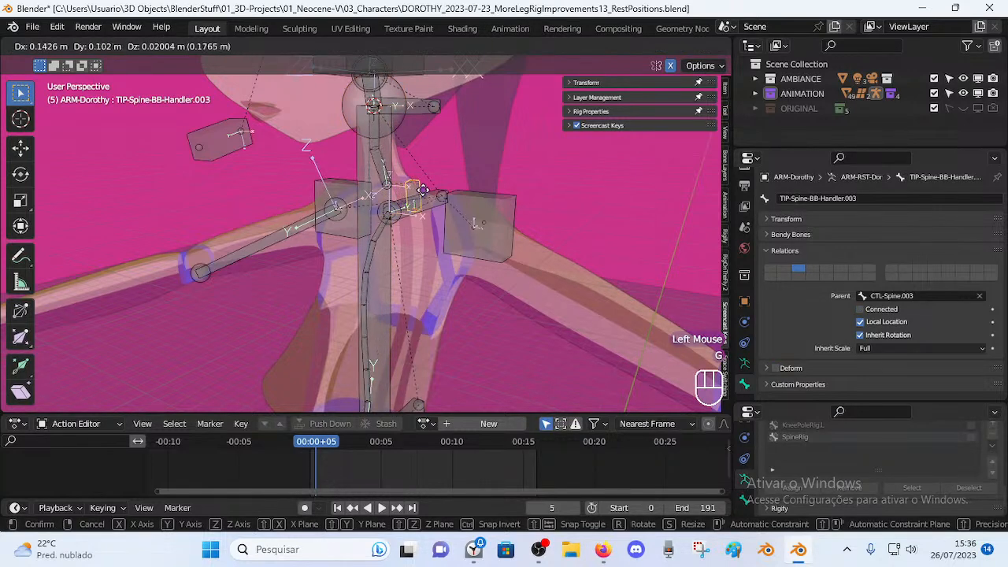
right_click(420, 191)
Switch the armature to Pose Mode and test moving and rotating the TIP-Spine-BB-Handler.003 bone.
key("Tab")
key("g")
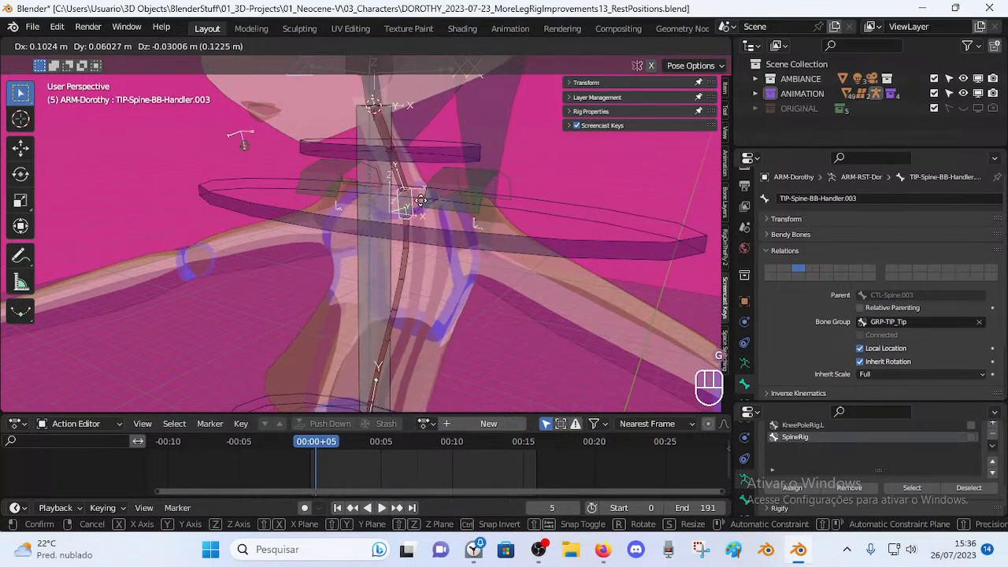
key("Escape")
key("r")
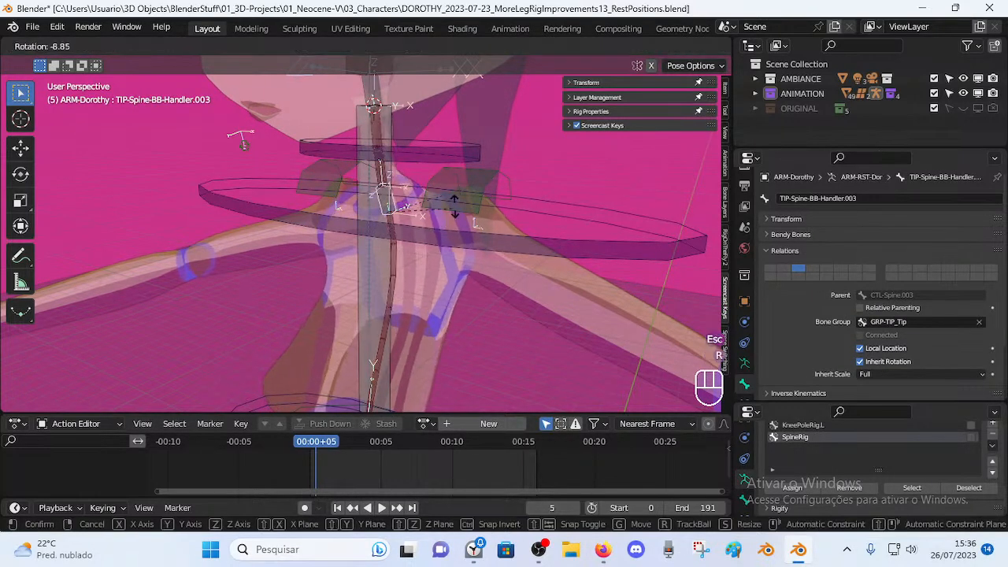
key("Escape")
Test rotating the CTL-Spine.003 chest control in Pose Mode, and cancel the rotation.
mouse_move(430, 269)
middle_mouse_down("shift")
mouse_move(408, 359)
mouse_move(424, 267)
middle_mouse_up("shift")
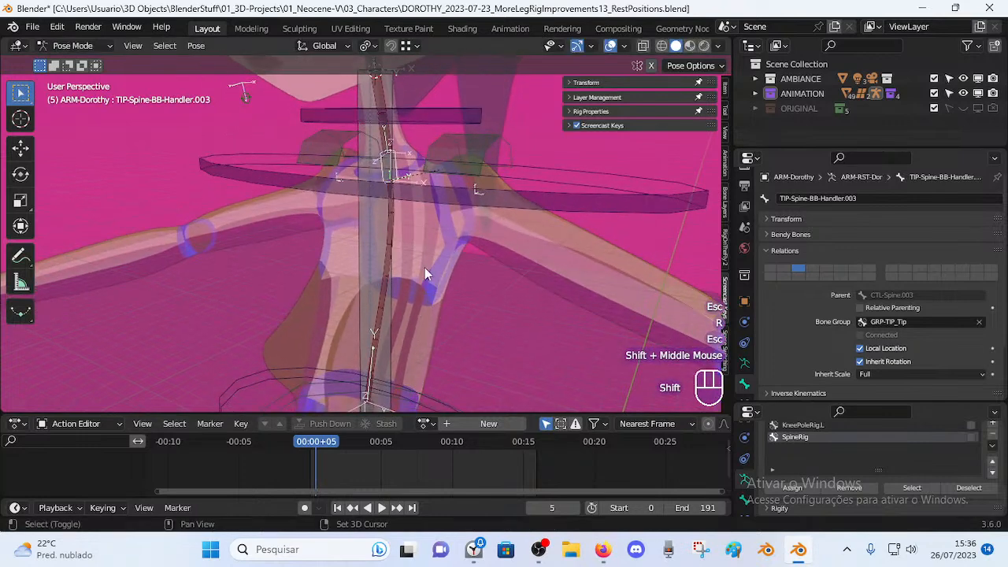
left_click(478, 199)
key("r")
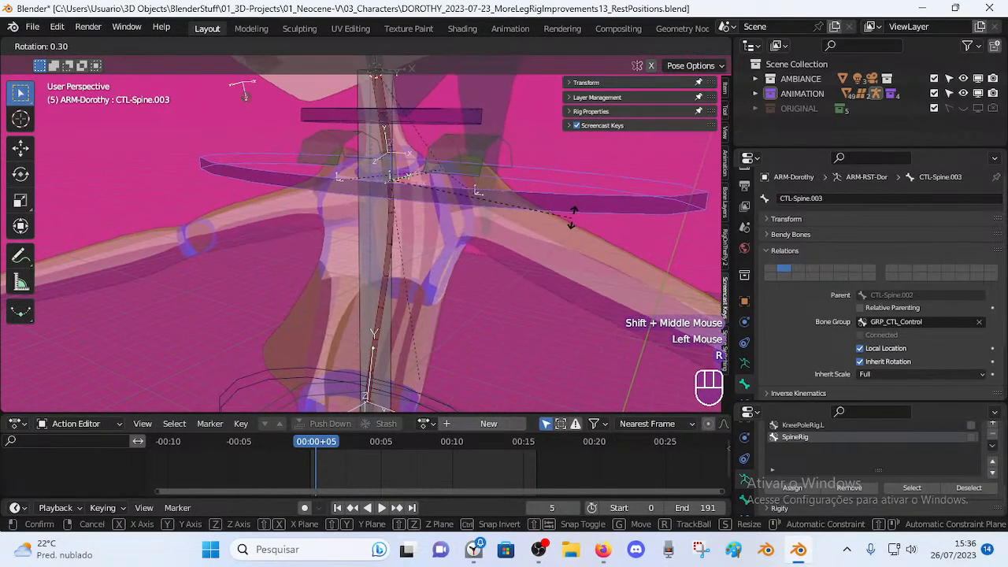
key("Escape")
middle_click_drag(444, 177, 435, 211, "shift")
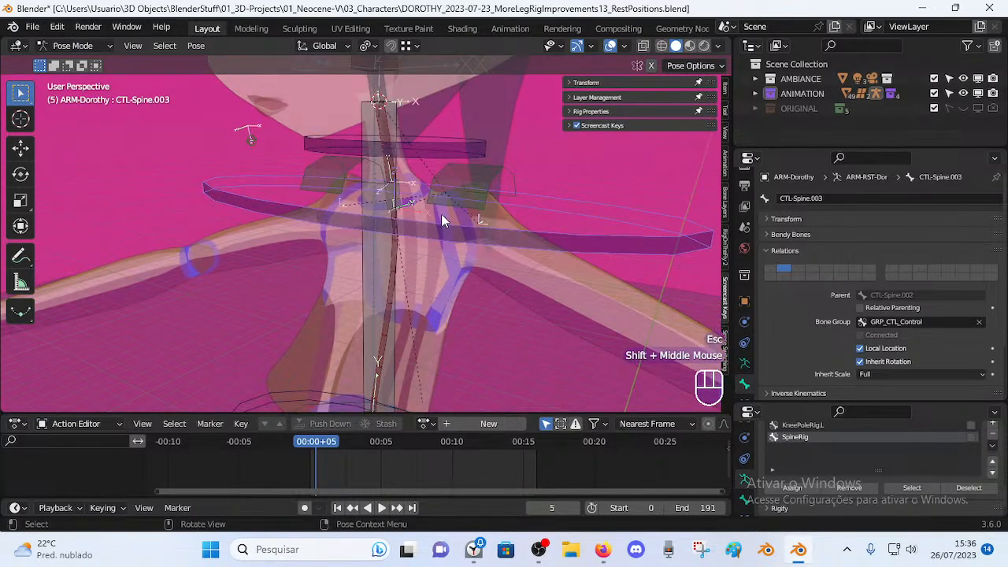
key("Tab")
key("Tab")
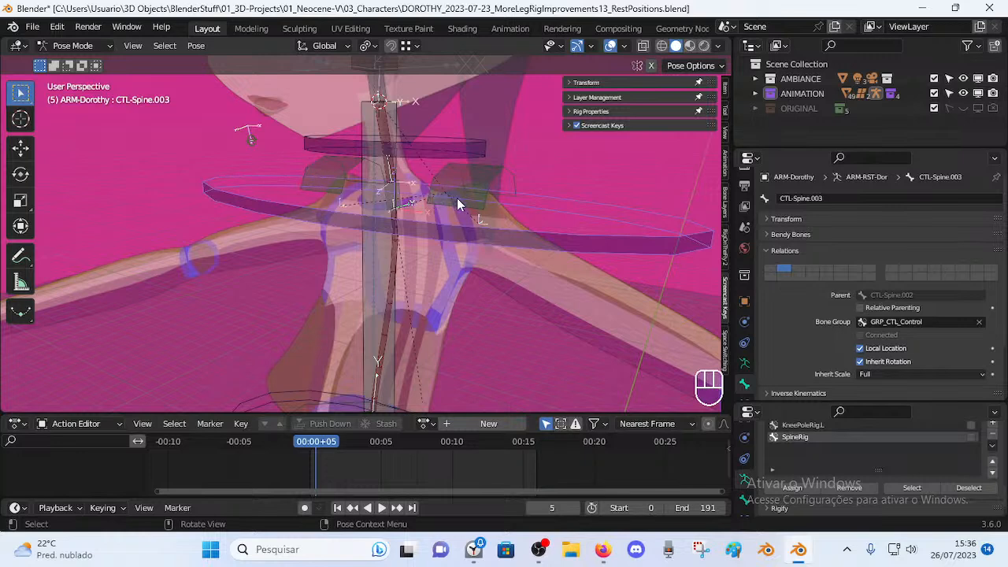
Select TIP-Spine-BB-Handler.003 at the base of the neck again and test how its rotation bends the spine.
left_click(394, 254)
left_click(400, 262)
left_click(400, 255)
left_click(396, 209)
left_click(401, 203)
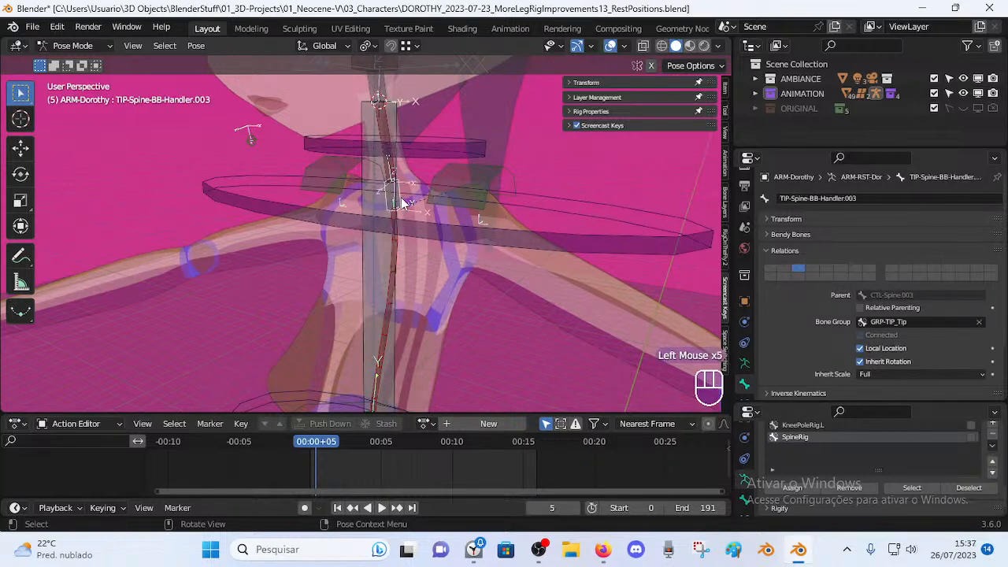
key("r")
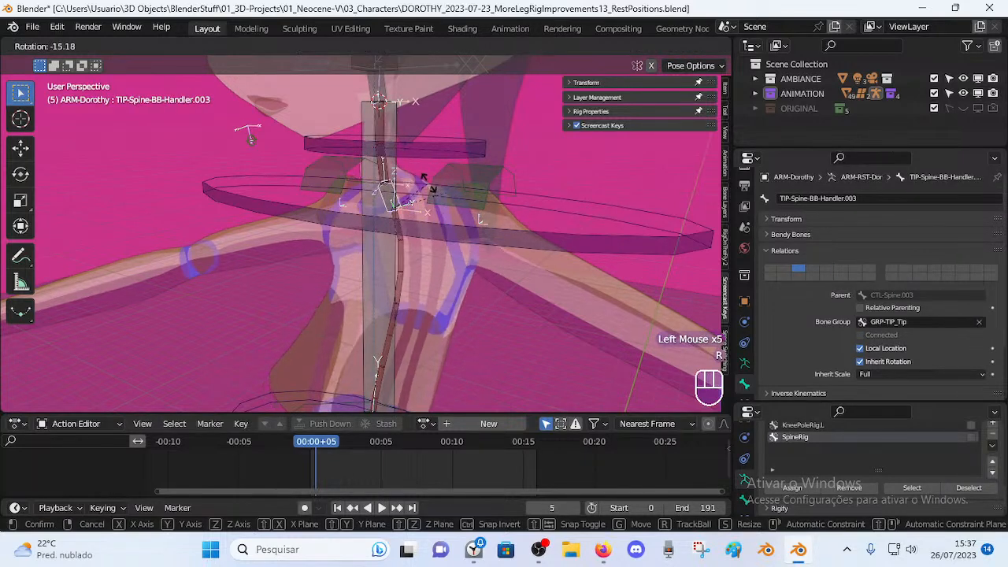
key("Escape")
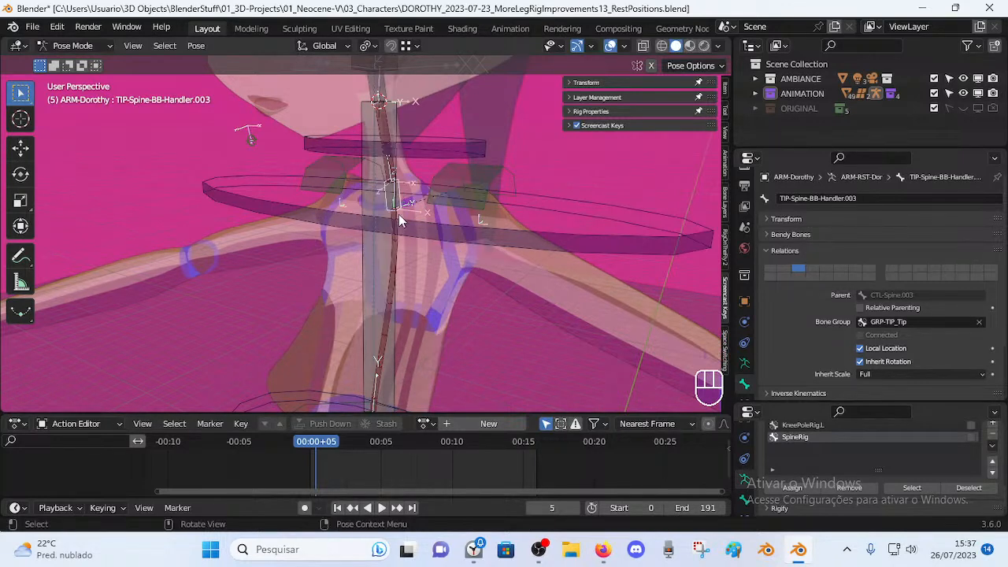
Set the bendy bone segments of the long TIP-Spine-BB-Handler.005 bone to 20.
left_click(385, 257)
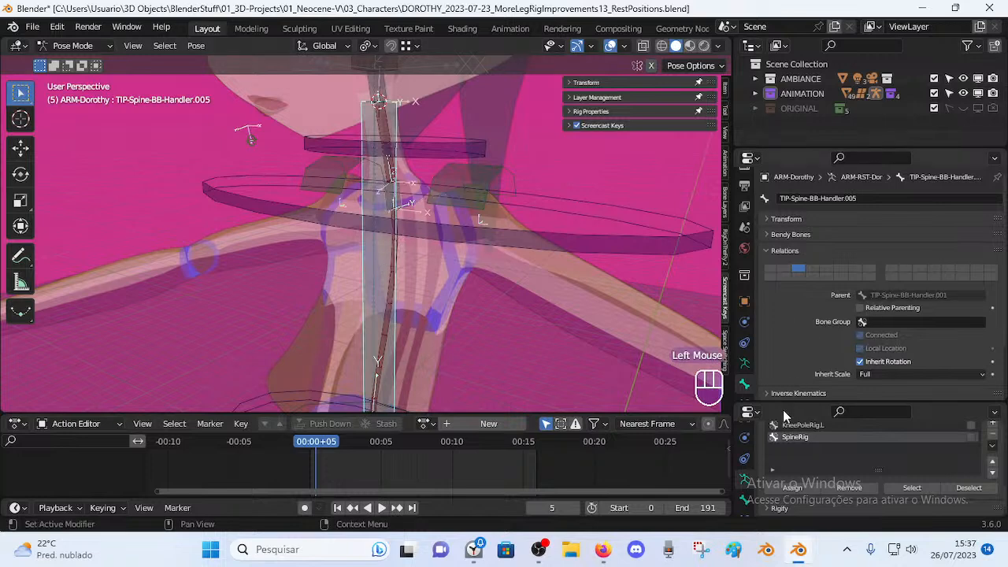
scroll(814, 296, "up", 1)
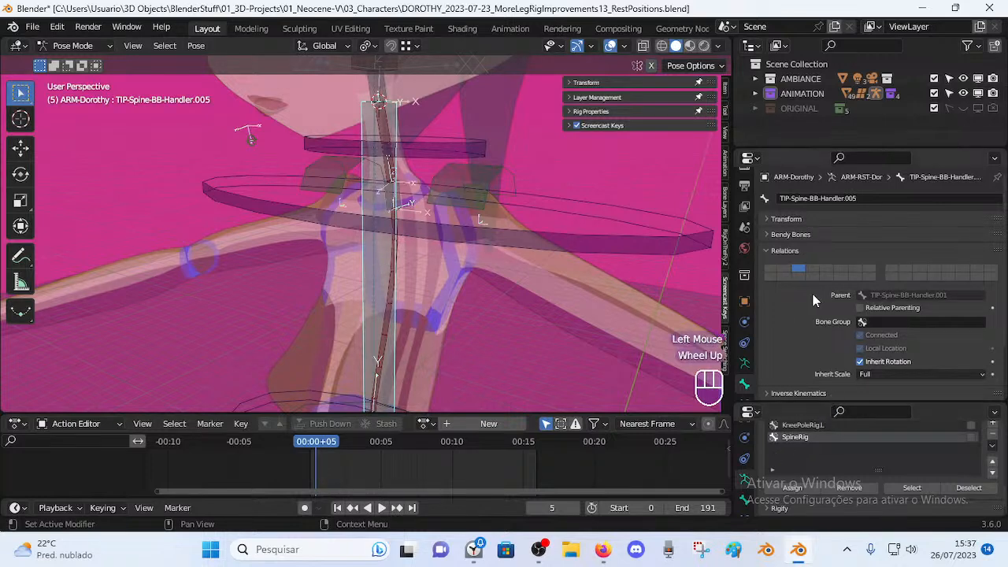
left_click(768, 234)
left_click(982, 253)
left_click(983, 252)
left_click(982, 252)
left_click(982, 252)
left_click(983, 252)
left_click(982, 253)
left_click(982, 253)
left_click(982, 253)
left_click(982, 253)
left_click(982, 253)
left_click(982, 252)
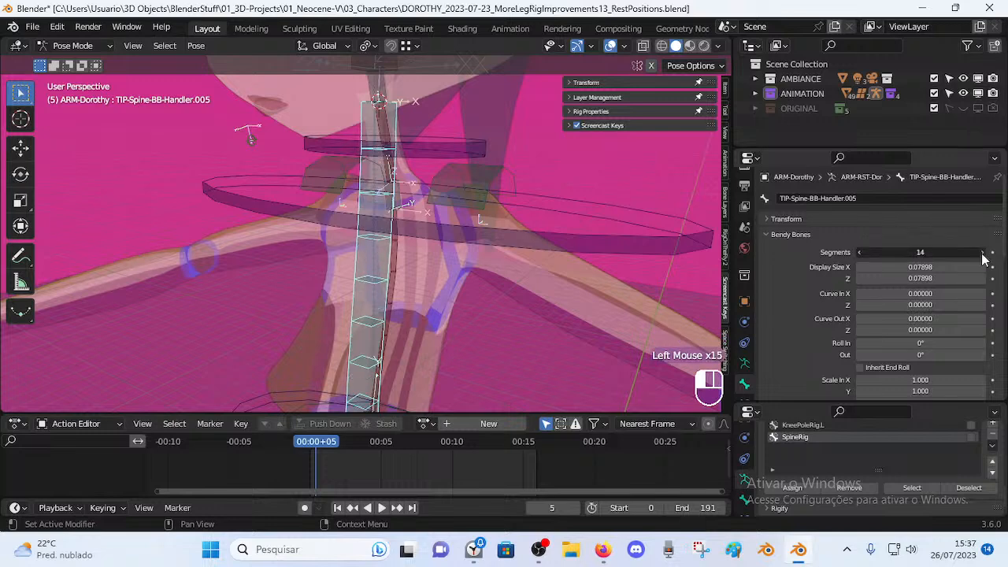
scroll(333, 366, "down", 2)
middle_click_drag(333, 367, 403, 291)
scroll(403, 240, "down", 1)
left_click(982, 253)
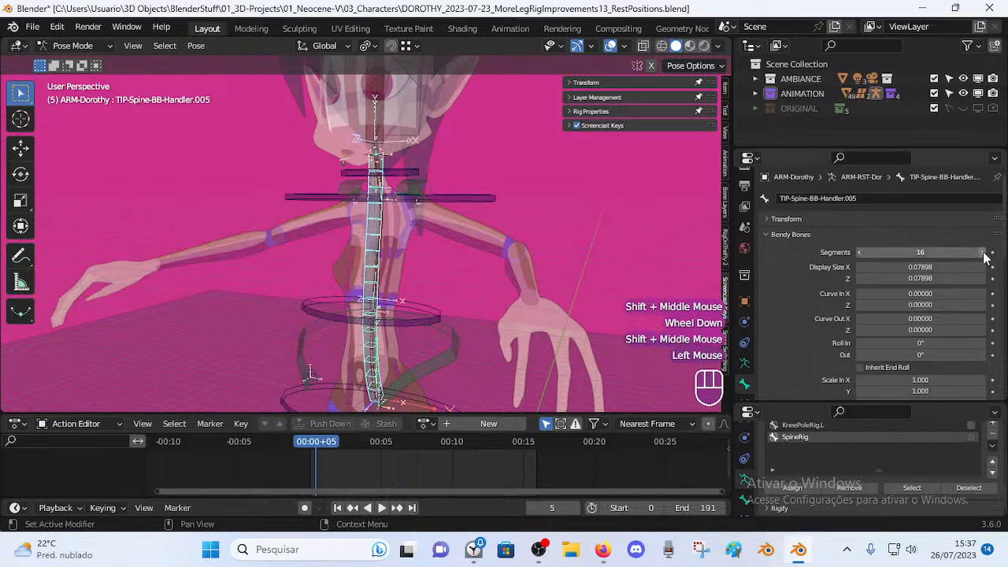
left_click(982, 252)
left_click(982, 253)
left_click(982, 252)
left_click(982, 253)
Examine how the segmented TIP-Spine-BB-Handler.005 bone runs from the hips to the top of the neck, from several angles.
middle_click_drag(449, 260, 358, 241)
scroll(402, 256, "up", 2)
scroll(408, 239, "up", 2)
scroll(408, 236, "up", 1)
scroll(398, 208, "down", 2)
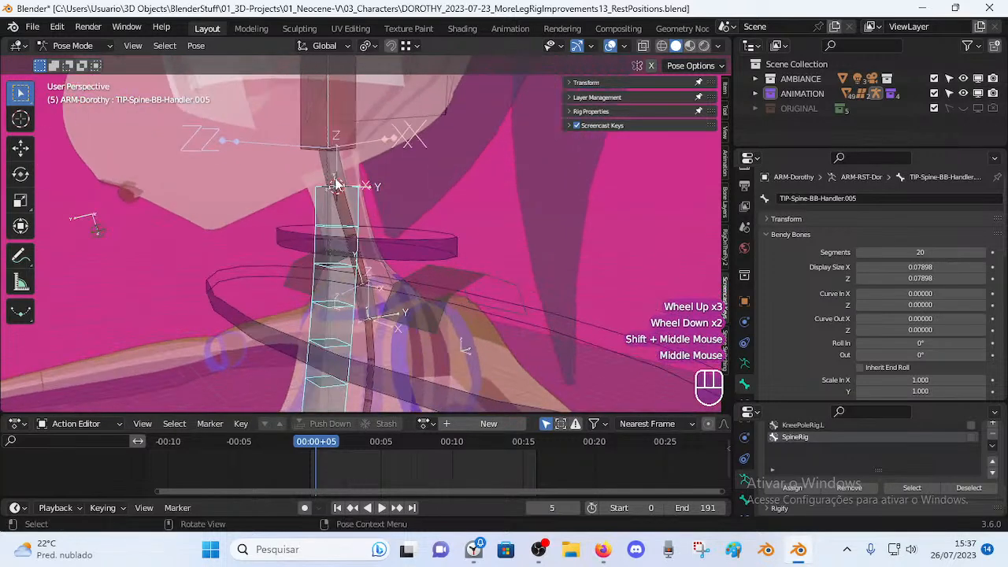
middle_click_drag(336, 184, 441, 241)
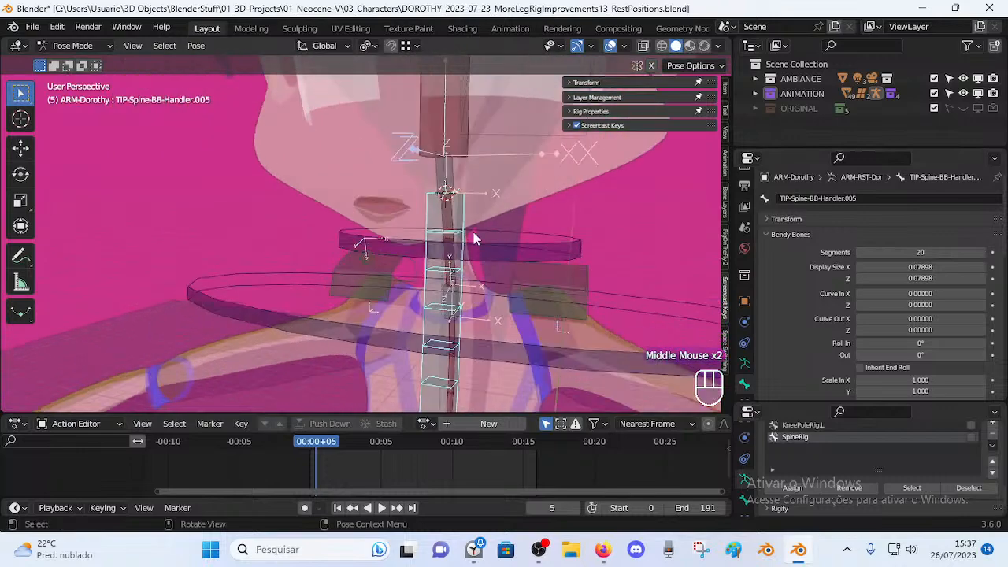
scroll(441, 242, "down", 2)
middle_click_drag(504, 262, 395, 272)
middle_click_drag(388, 273, 422, 294)
scroll(398, 278, "down", 3)
scroll(395, 229, "up", 2)
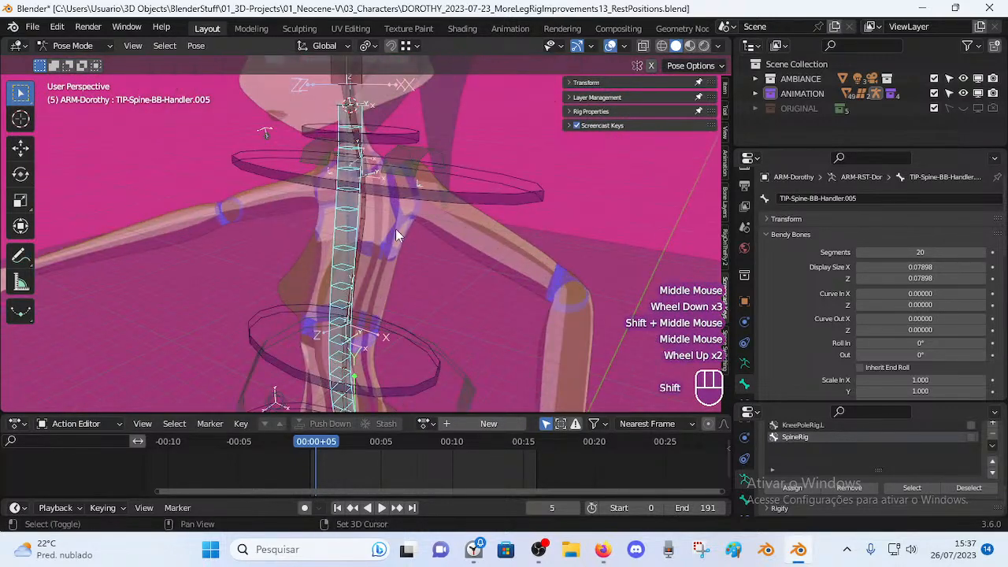
scroll(356, 198, "down", 2)
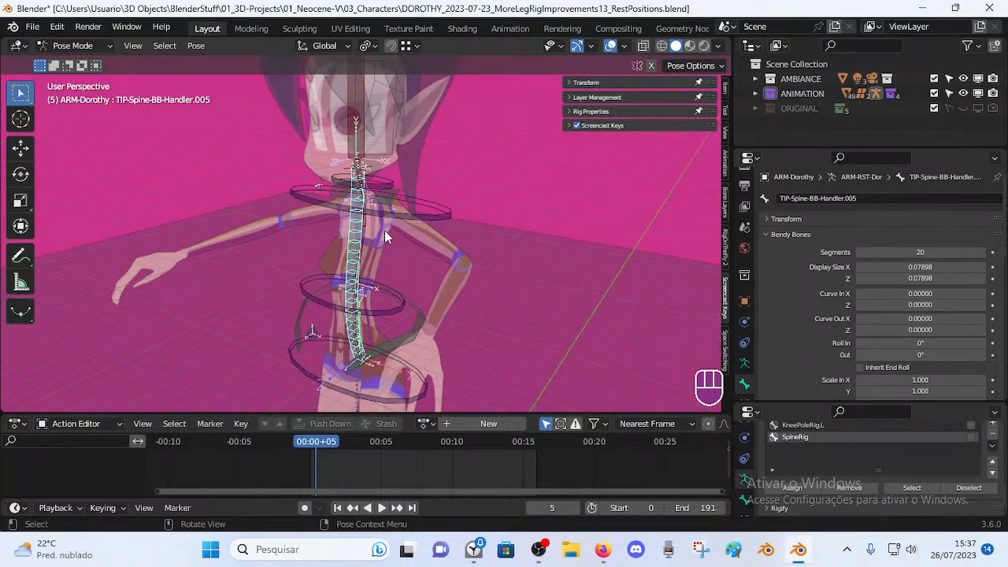
scroll(375, 239, "up", 2)
middle_click_drag(375, 239, 389, 229, "shift")
scroll(392, 285, "up", 1)
middle_click_drag(392, 284, 321, 273)
scroll(321, 251, "up", 2)
middle_click_drag(321, 273, 376, 223)
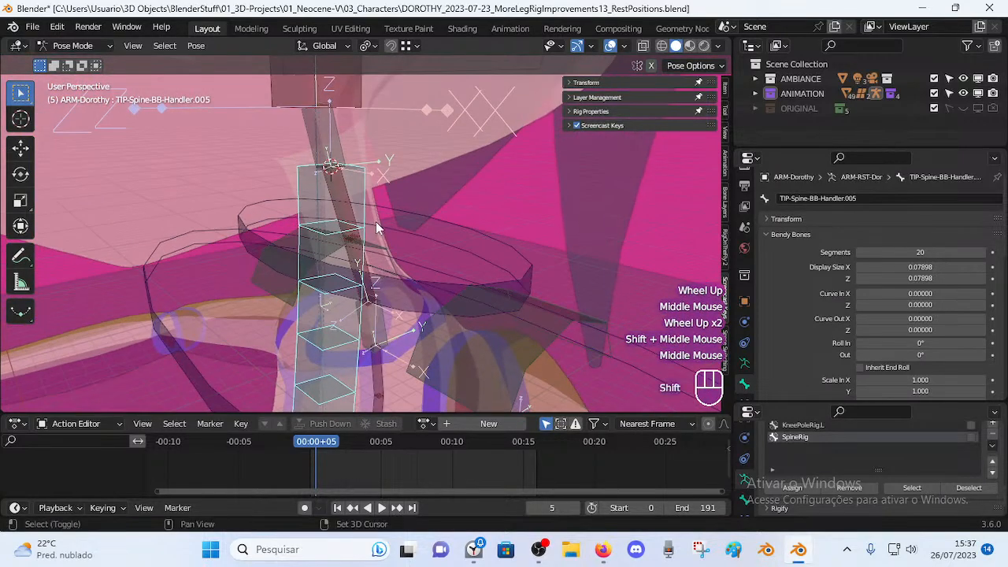
scroll(351, 172, "down", 3)
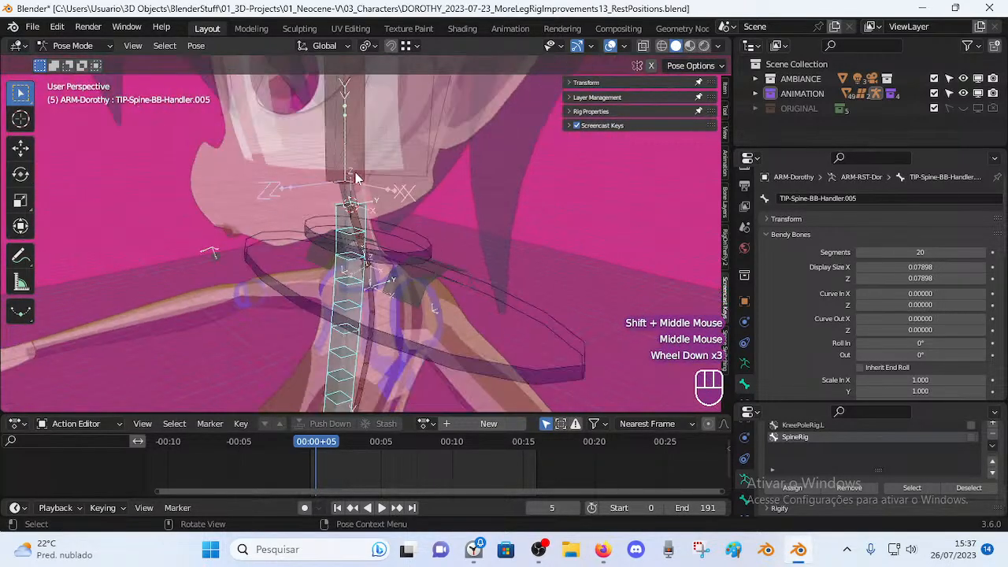
scroll(353, 174, "up", 2)
middle_click_drag(353, 174, 365, 187)
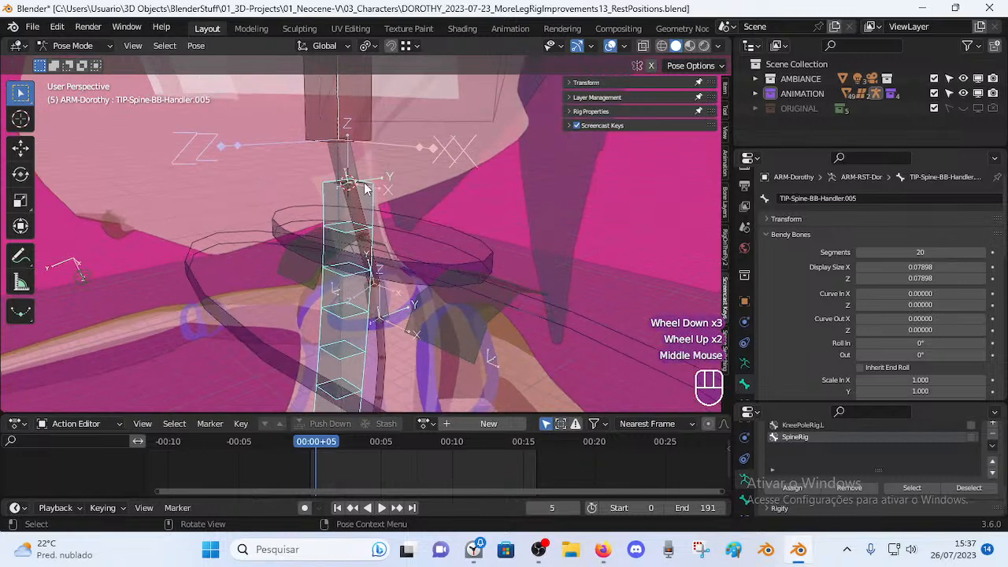
Switch to Firefox, skip the "Blender Intermediate Rigging - Bendy Bone Neck Rig" video to the Chest and Head Controls section around 4:48, and pause it.
left_click(603, 548)
left_click(260, 16)
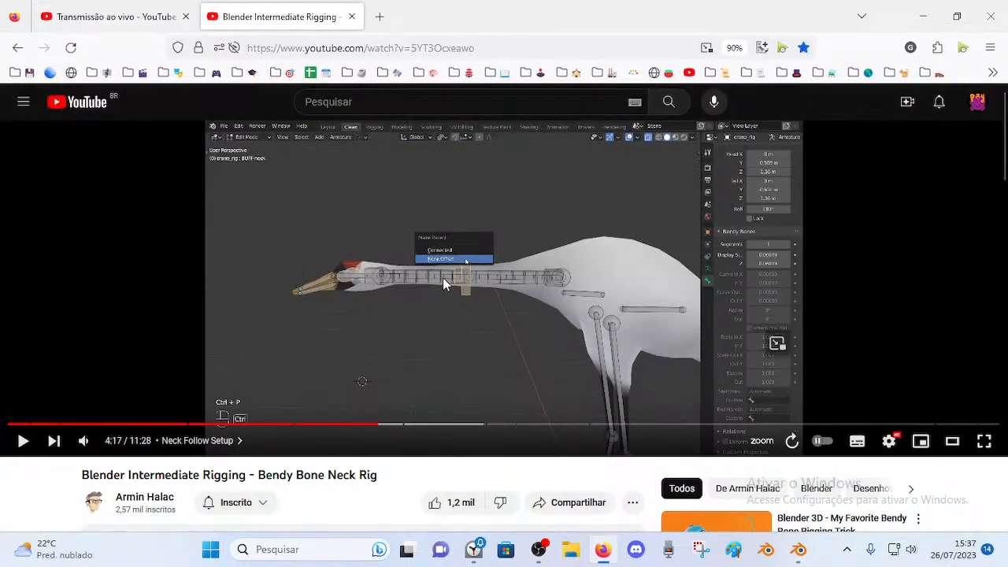
left_click(477, 328)
left_click(390, 424)
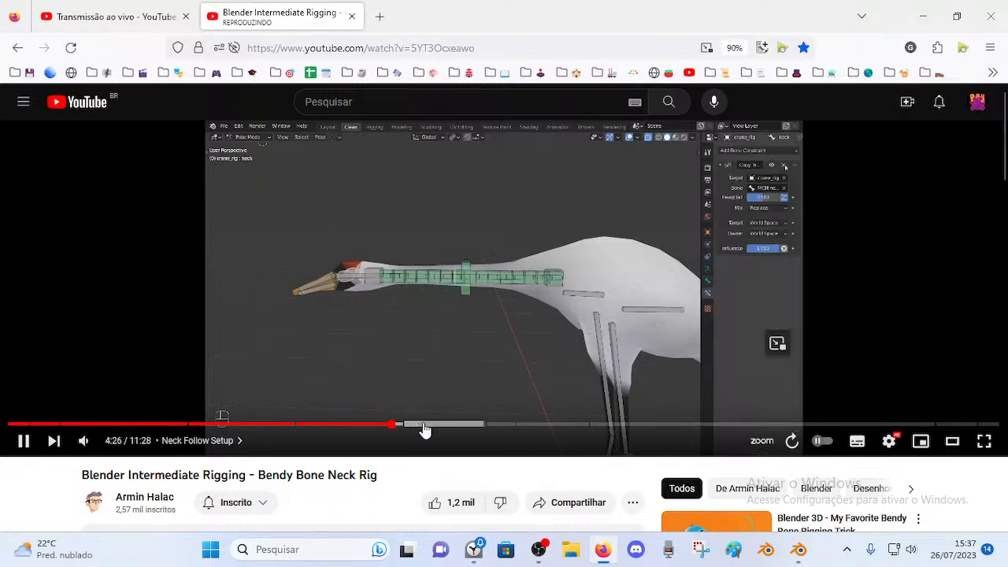
left_click(423, 425)
left_click(454, 289)
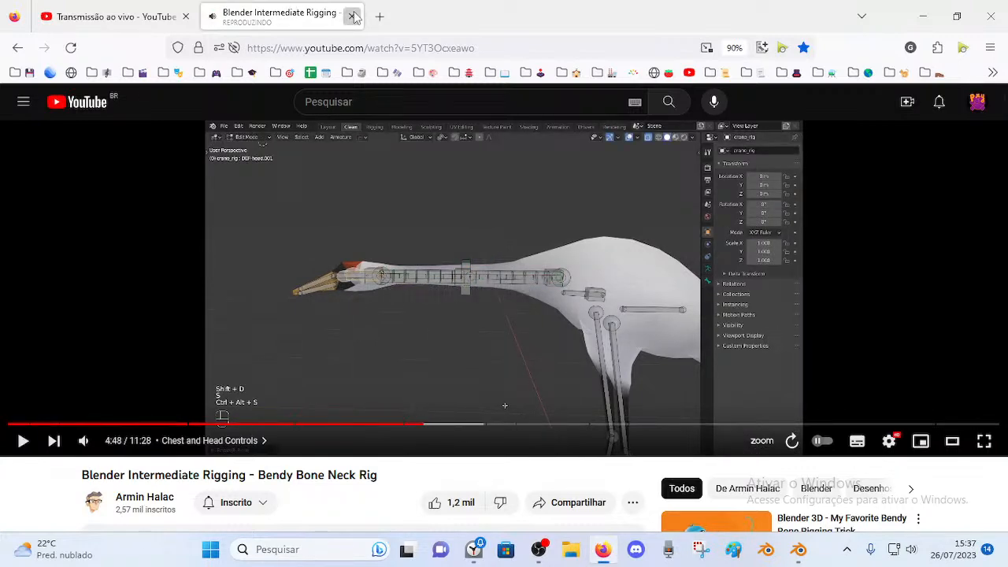
Close the neck rig video's browser tab and switch to Blender, viewing the long bendy bone at the neck.
left_click(352, 16)
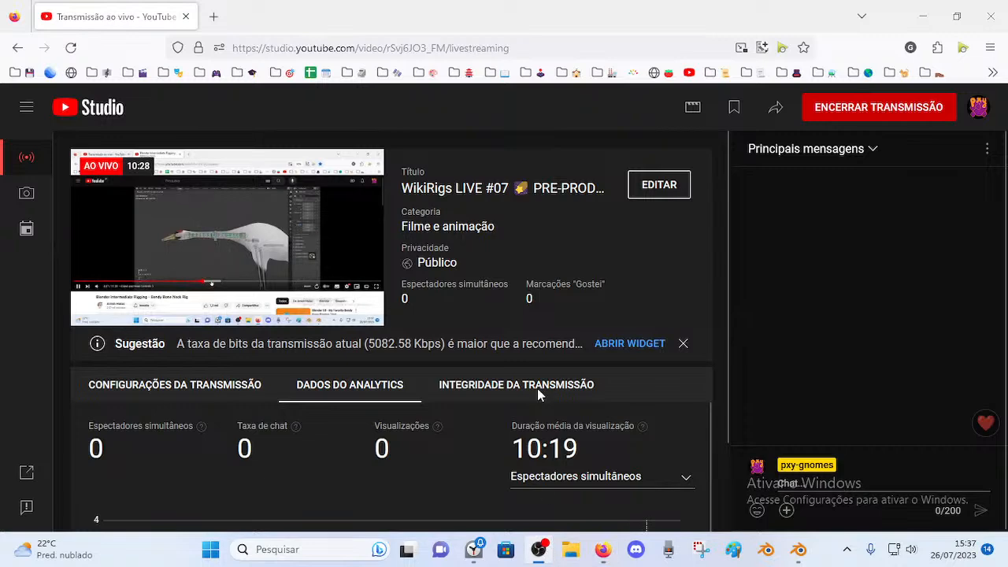
left_click(799, 549)
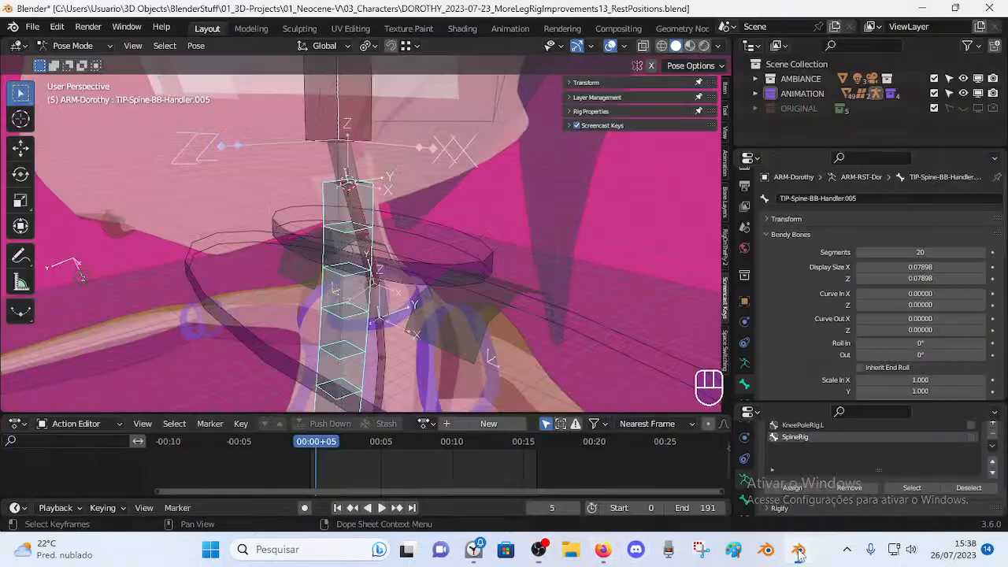
scroll(408, 236, "up", 2)
scroll(407, 228, "down", 2)
middle_click_drag(407, 227, 561, 319)
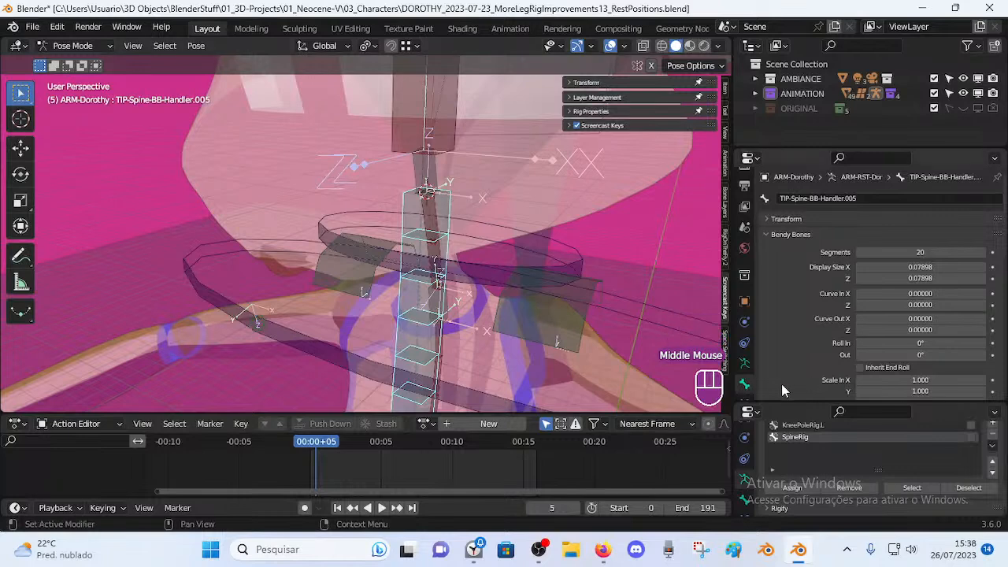
Compare the bendy bone start and end handle settings of TIP-Spine-BB-Handler.005 with those of DEF-Neck.
scroll(807, 363, "down", 4)
scroll(856, 278, "up", 1)
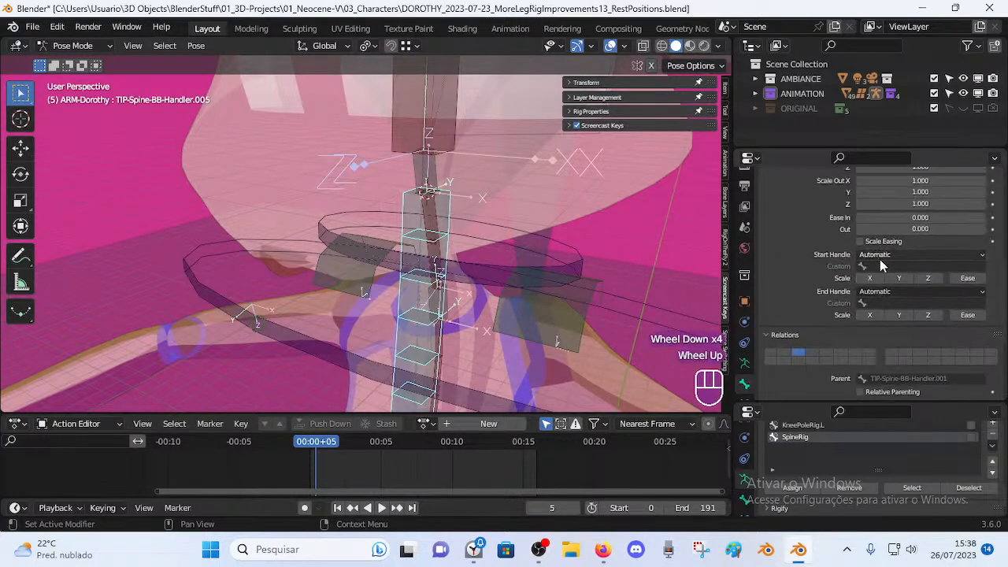
left_click(423, 174)
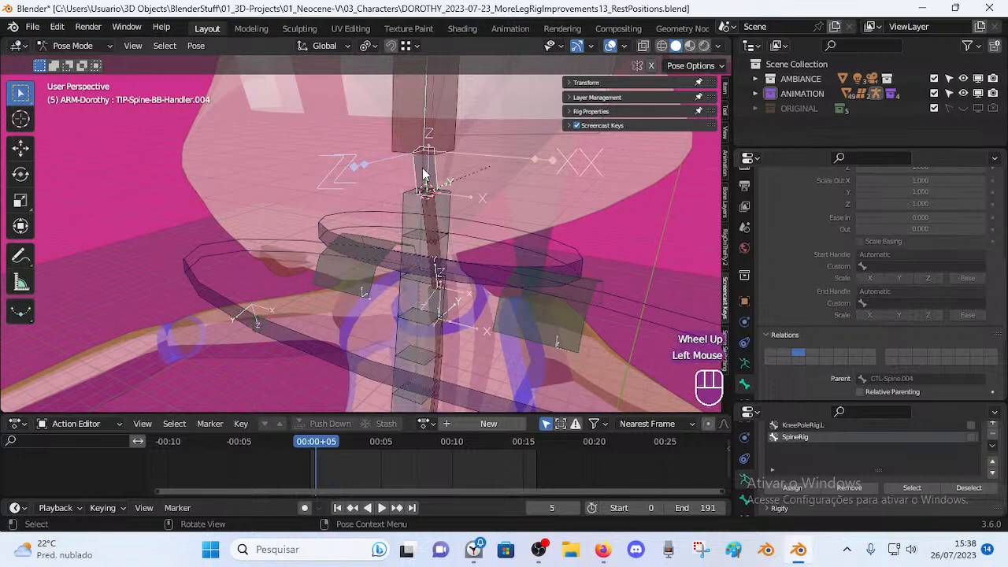
left_click(437, 211)
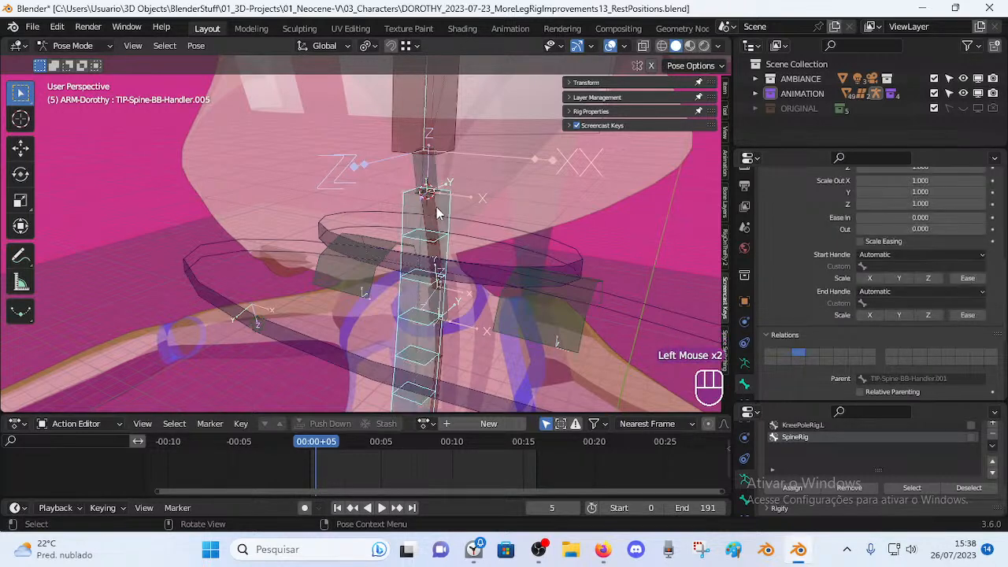
left_click(431, 222)
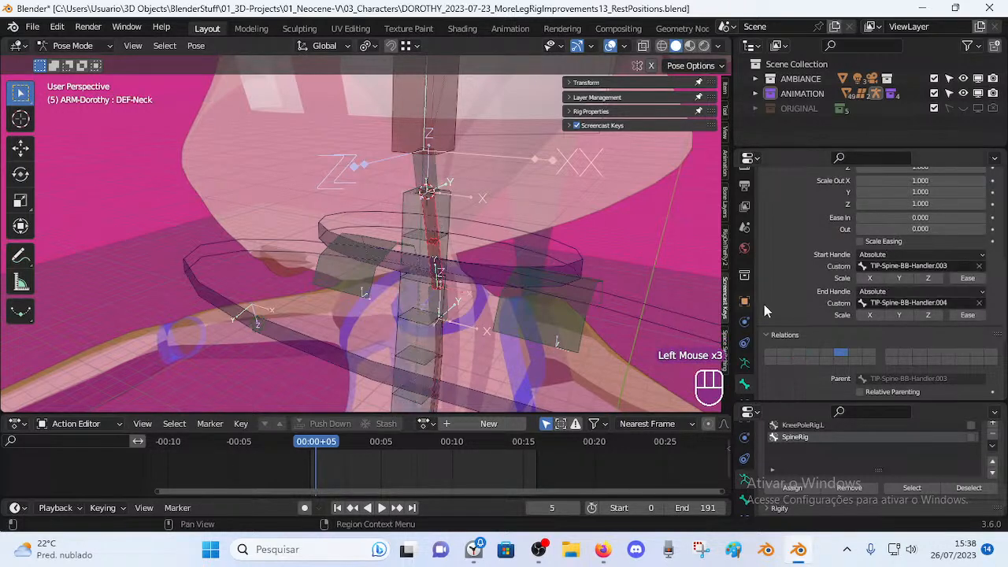
scroll(876, 334, "down", 2)
scroll(872, 330, "up", 2)
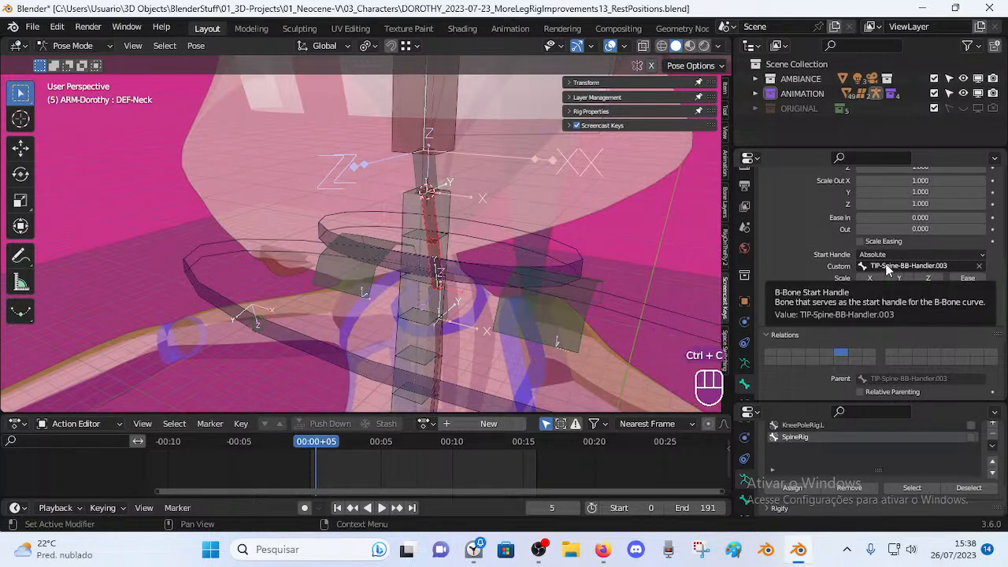
left_click(436, 179)
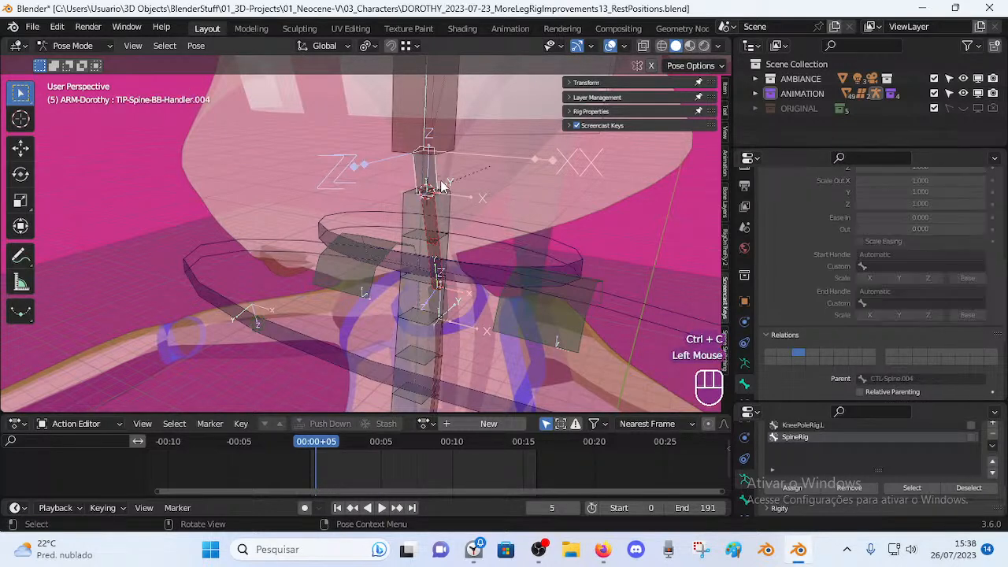
left_click(447, 206)
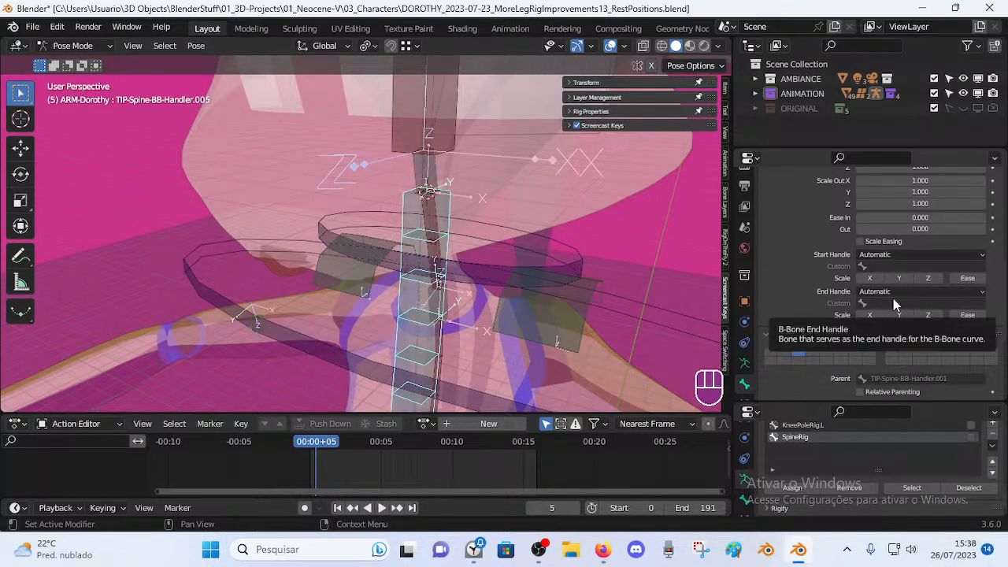
Copy DEF-Neck's custom end handle, TIP-Spine-BB-Handler.004, to the custom end handle of the long TIP-Spine-BB-Handler.005 bone.
left_click(436, 175)
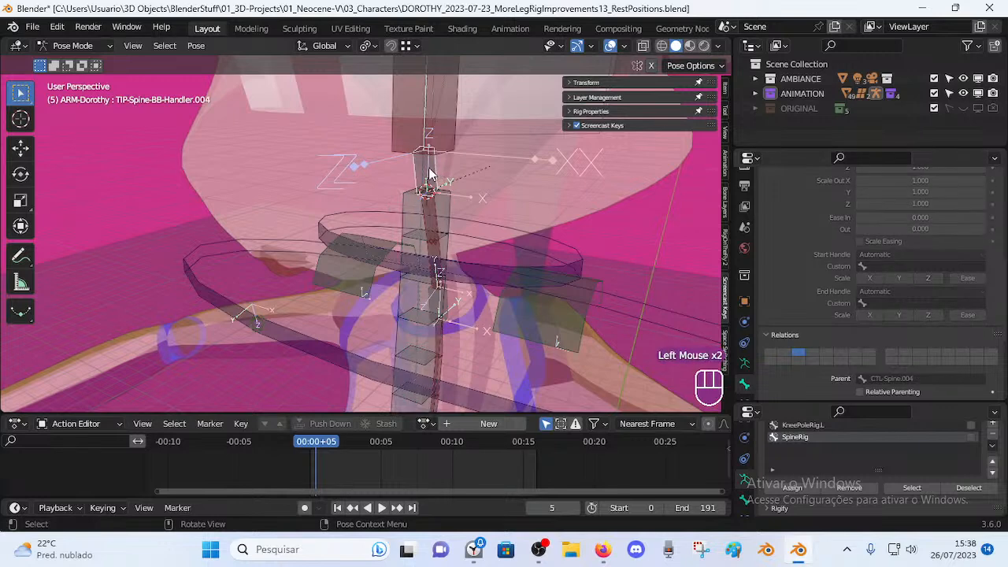
left_click(430, 223)
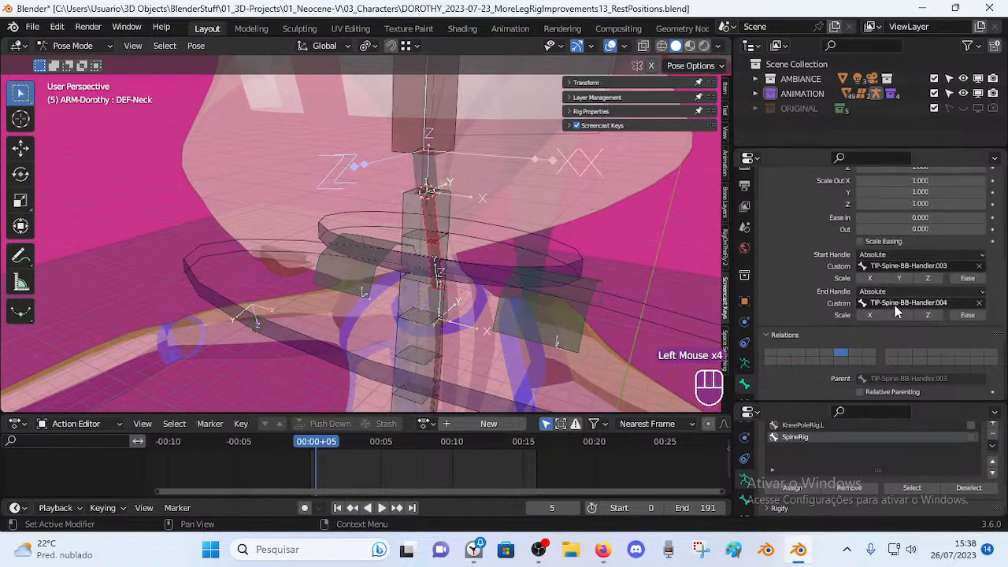
key("ctrl+c")
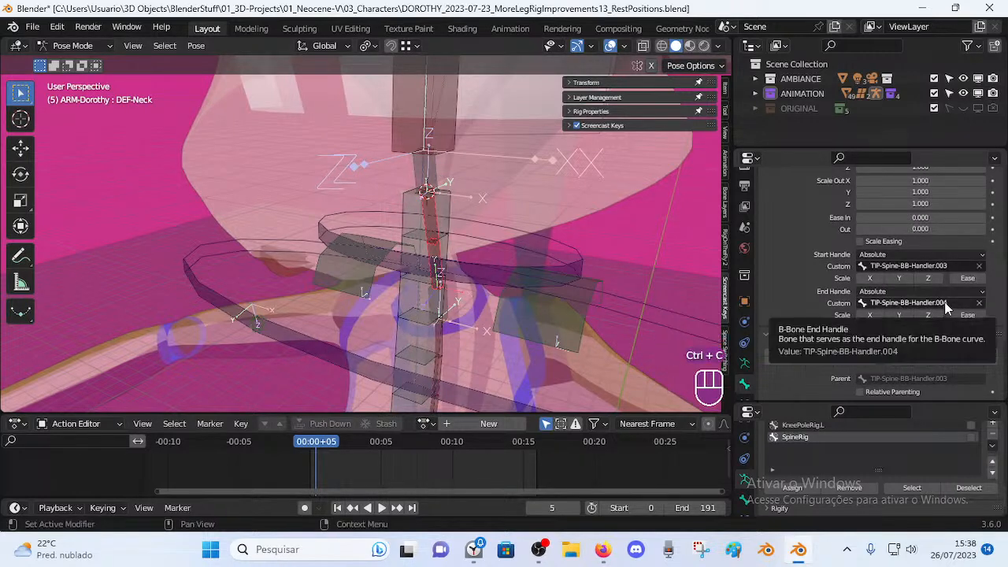
left_click(426, 185)
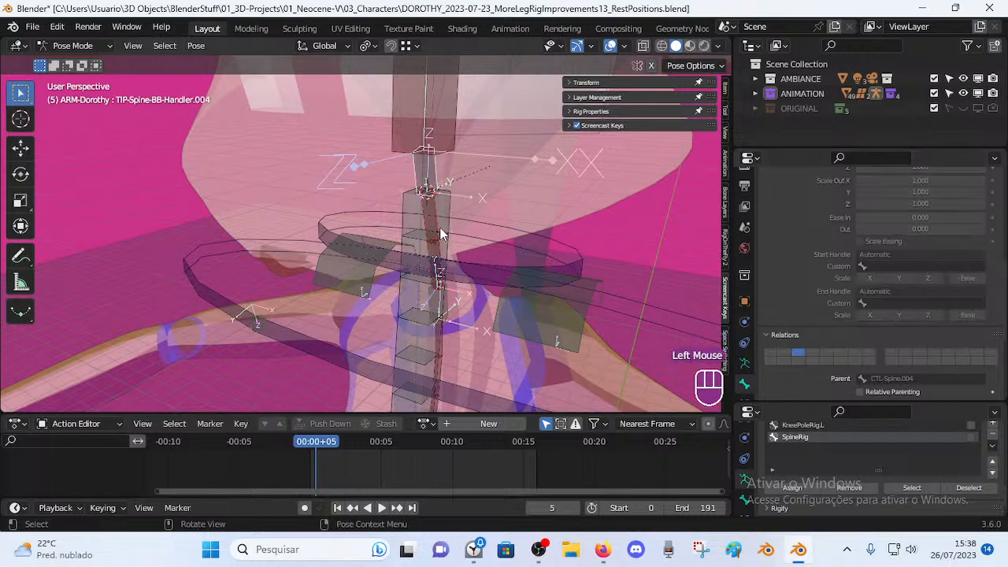
left_click(412, 214)
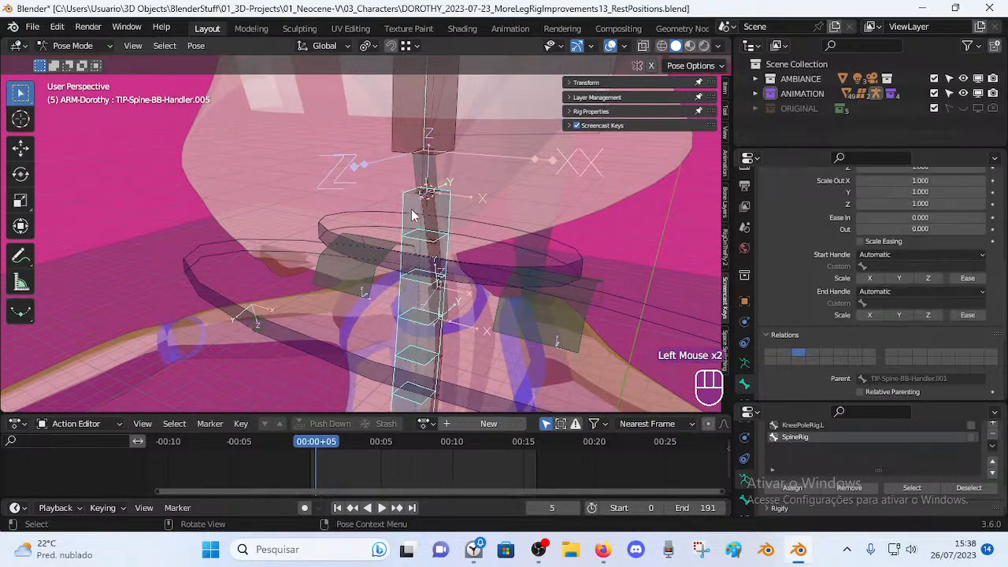
key("ctrl+v")
left_click(889, 291)
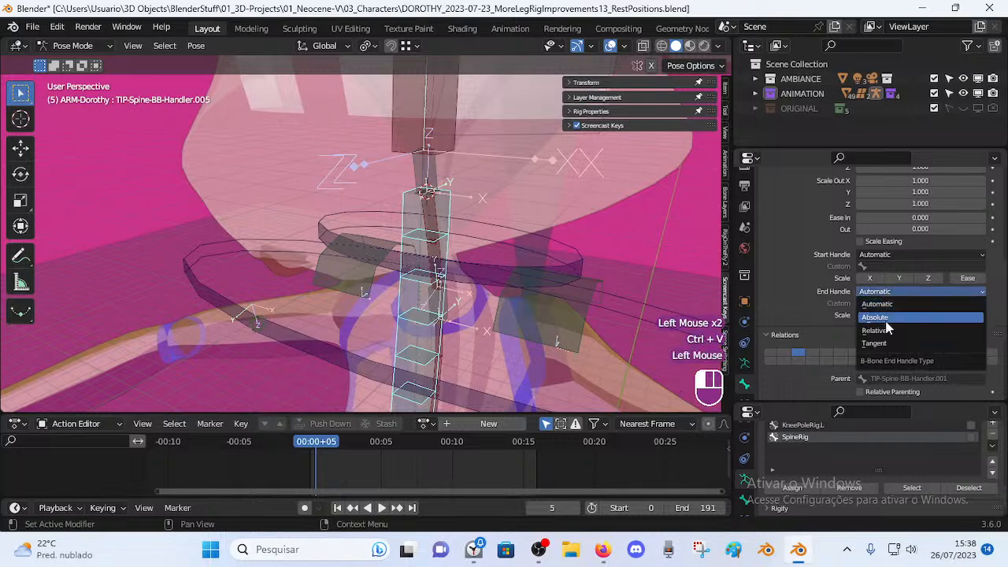
left_click(431, 207)
left_click(432, 212)
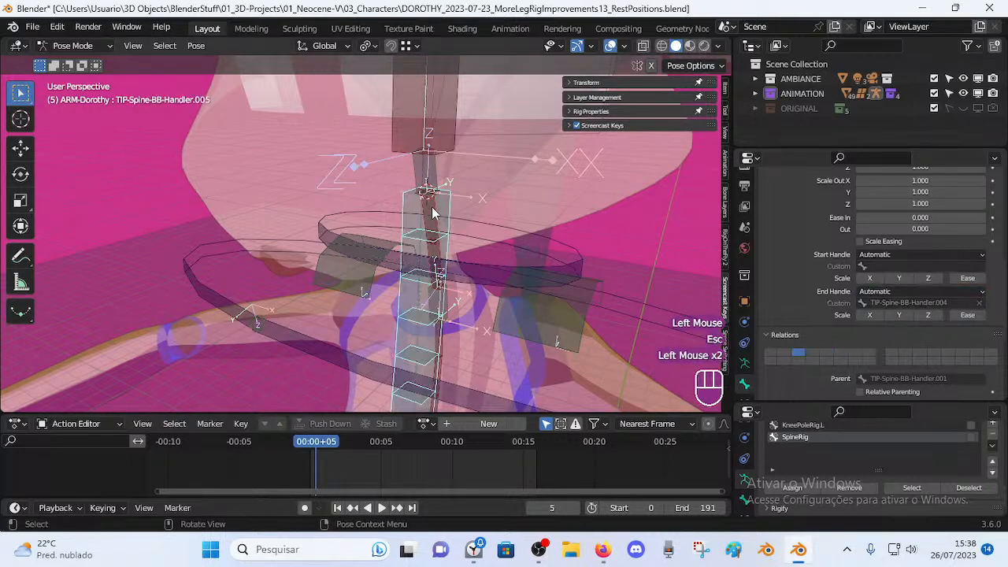
left_click(431, 213)
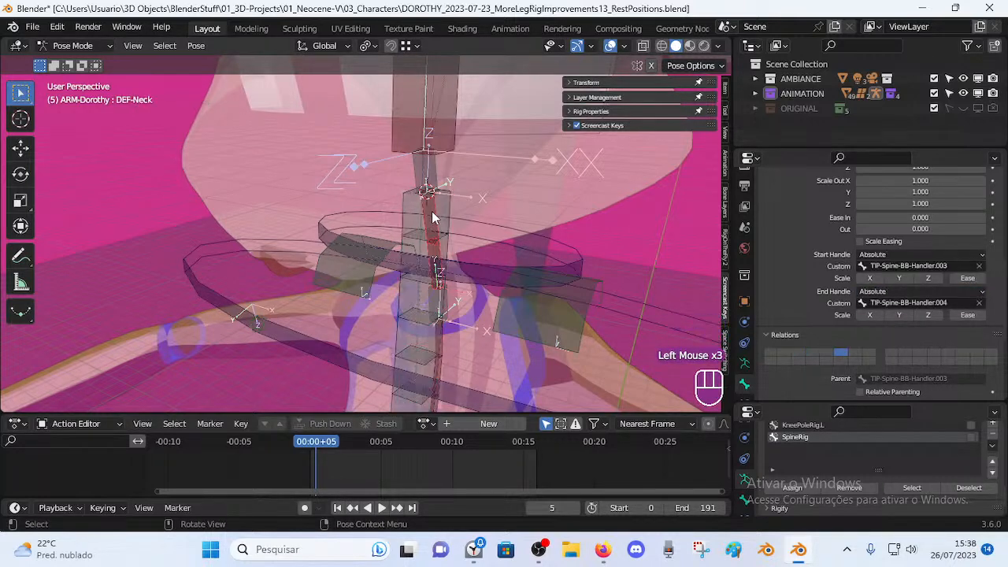
left_click(427, 190)
left_click(410, 212)
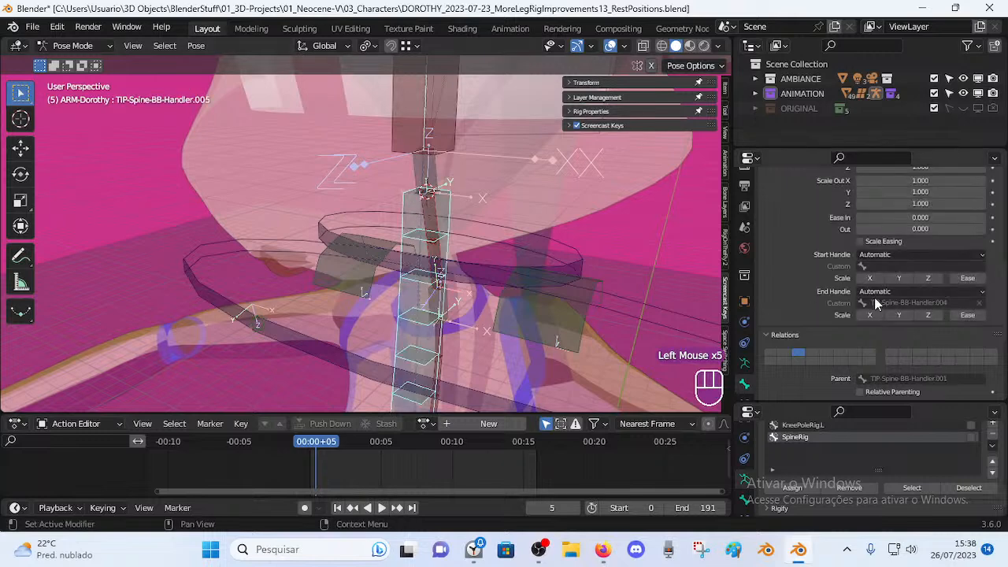
Set the start and end handle types of the long TIP-Spine-BB-Handler.005 bone to Absolute.
left_click_drag(880, 295, 883, 321)
key("ctrl+c")
key("ctrl+v")
left_click_drag(882, 256, 938, 285)
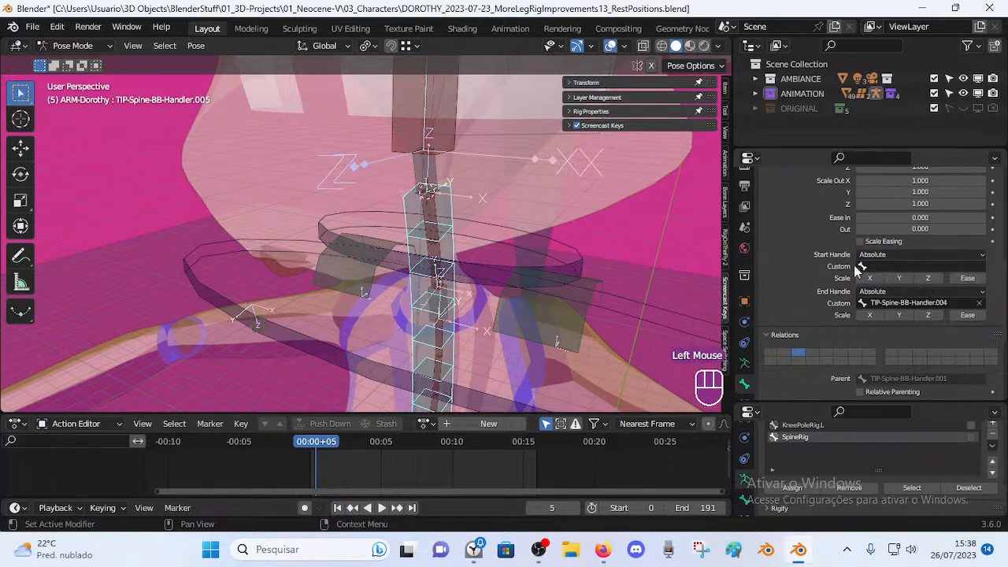
Copy DEF-Spine-BB.001's custom start handle, TIP-Spine-BB-Handler.001, at the hips to the custom start handle of TIP-Spine-BB-Handler.005.
scroll(406, 275, "down", 2)
middle_click_drag(406, 280, 425, 272, "shift")
scroll(428, 276, "up", 3)
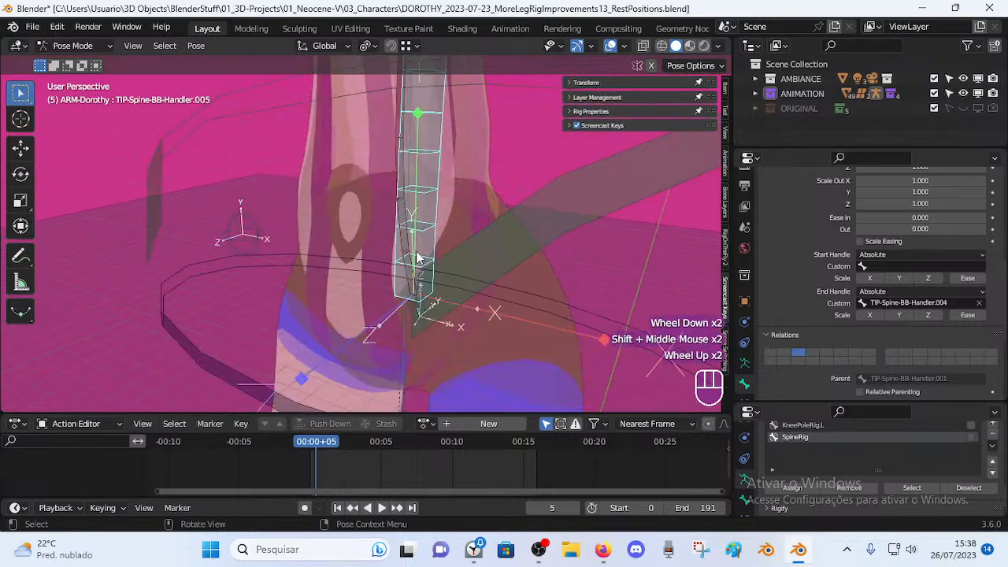
left_click(428, 329)
left_click(410, 296)
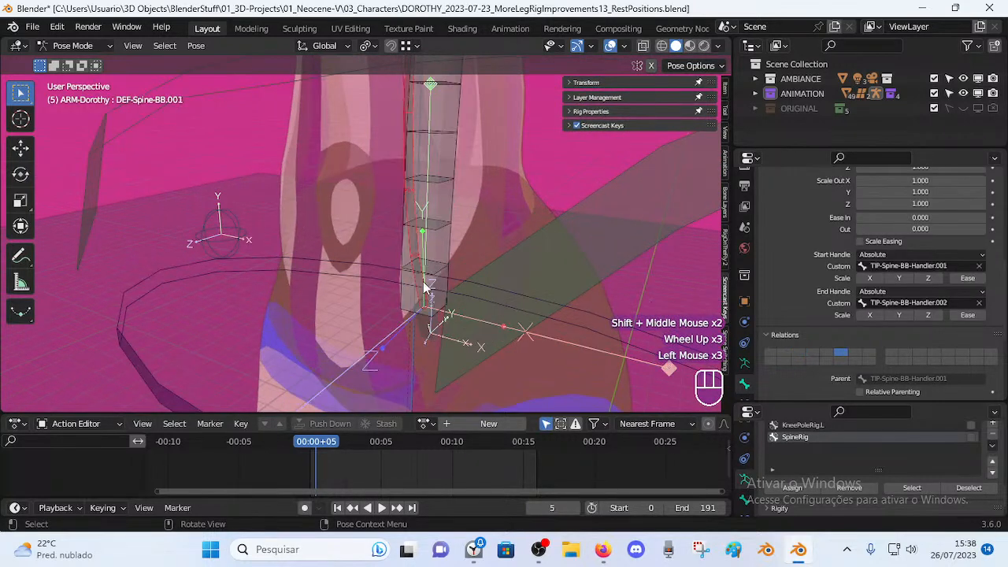
key("ctrl+c")
left_click(424, 329)
left_click(445, 275)
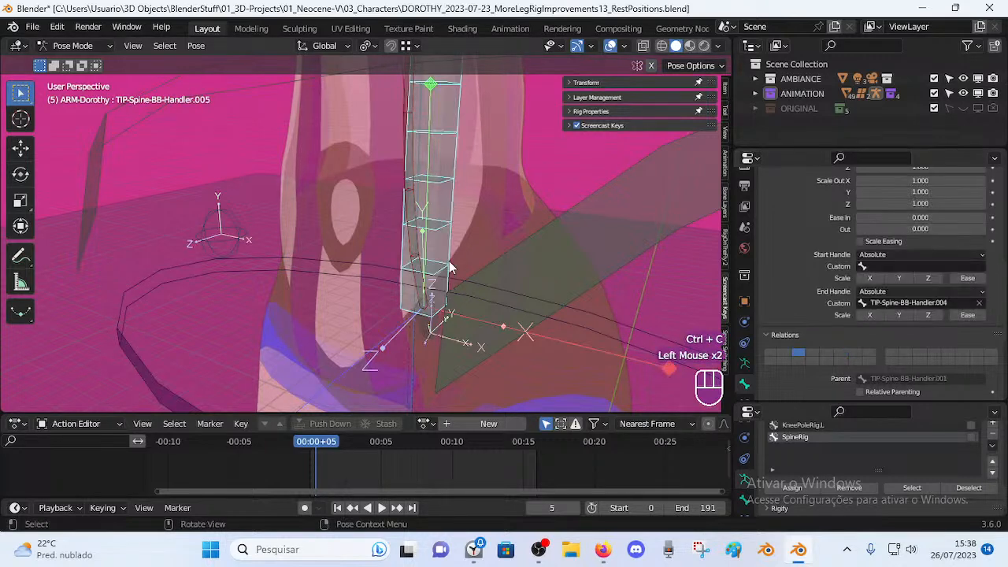
key("ctrl+v")
Enable X scale, Z scale and Ease for both the start and end handles of TIP-Spine-BB-Handler.005.
left_click(870, 278)
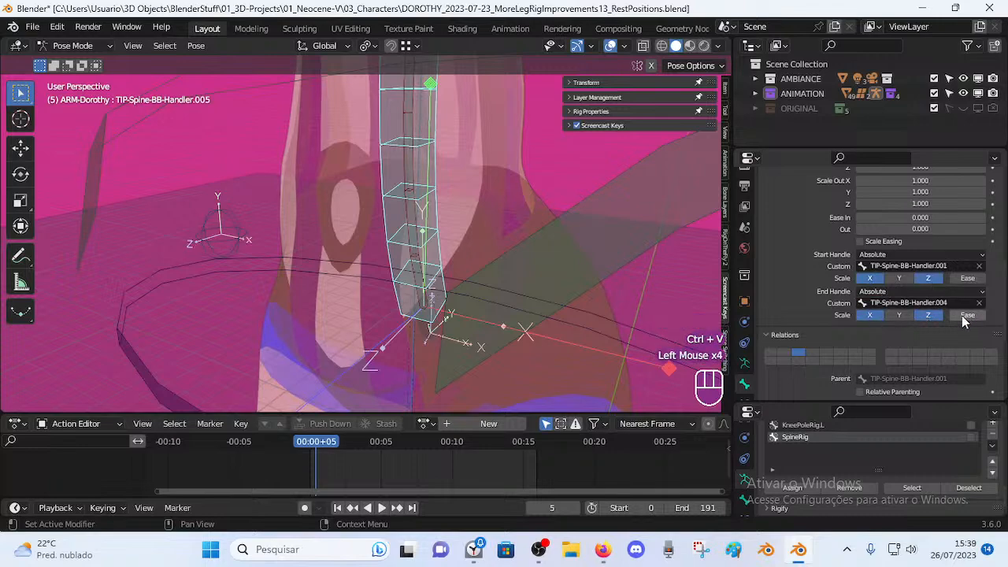
middle_click_drag(473, 330, 455, 299, "shift")
scroll(441, 185, "down", 2)
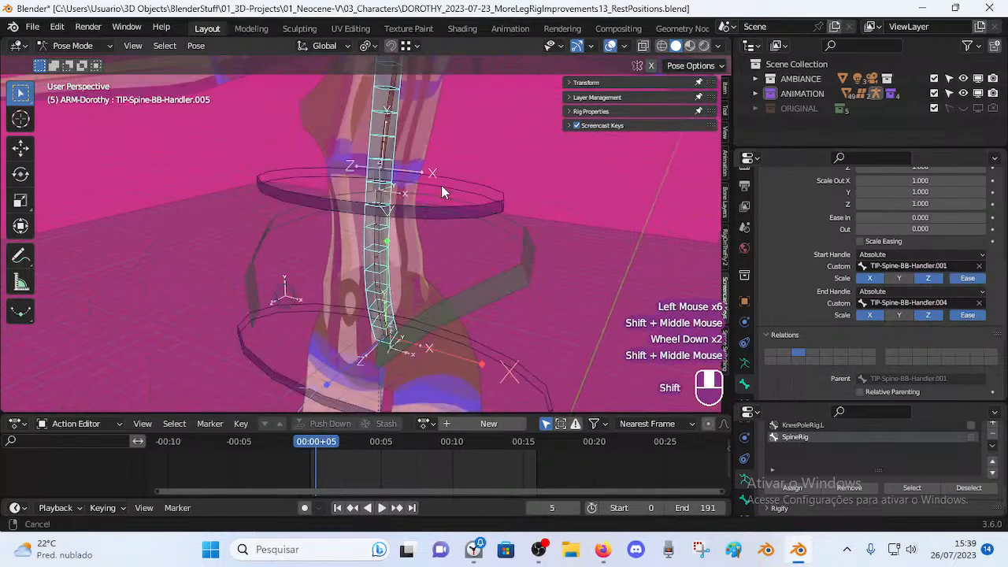
Follow the long TIP-Spine-BB-Handler.005 bone up to the neck and inspect its Relations and Deform settings.
middle_click_drag(441, 185, 479, 278, "shift")
scroll(479, 278, "up", 3)
scroll(432, 291, "down", 1)
middle_click_drag(485, 223, 413, 286, "shift")
scroll(425, 254, "down", 1)
middle_click_drag(424, 249, 429, 224)
left_click(429, 221)
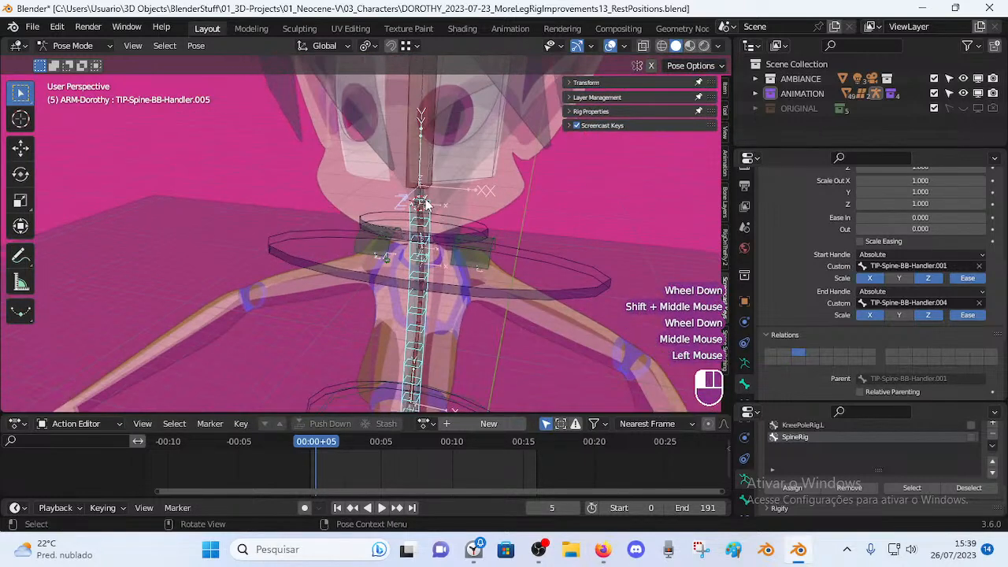
left_click(431, 219)
left_click(430, 219)
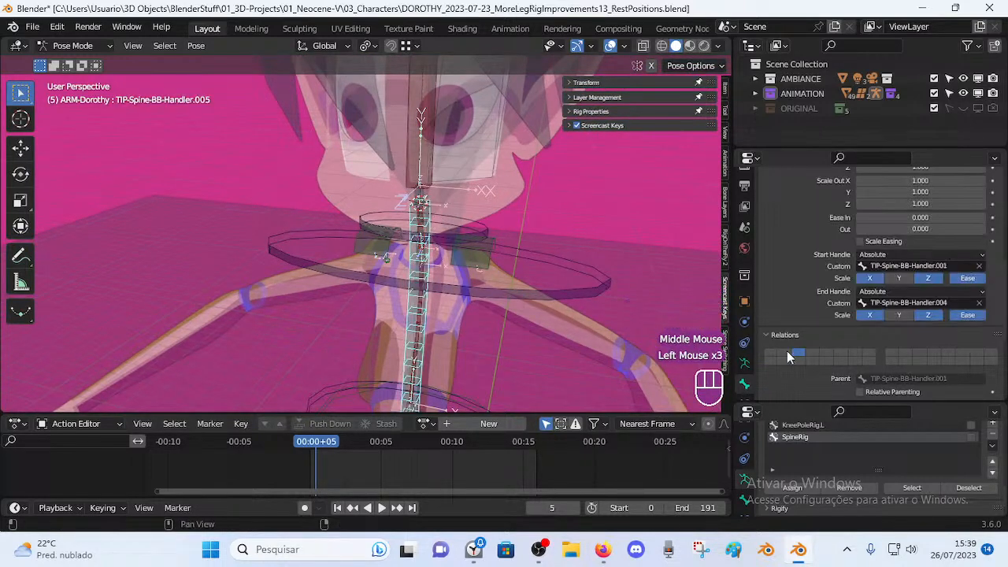
scroll(780, 384, "down", 4)
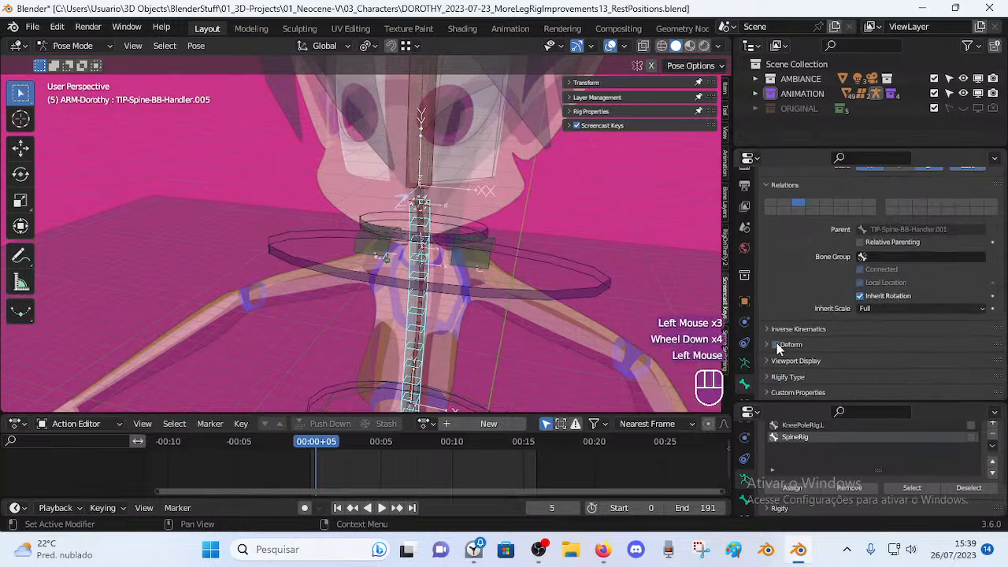
Test how moving TIP-Spine-BB-Handler.004 at the top of the neck bends the long bendy bone, then cancel the move.
left_click(421, 197)
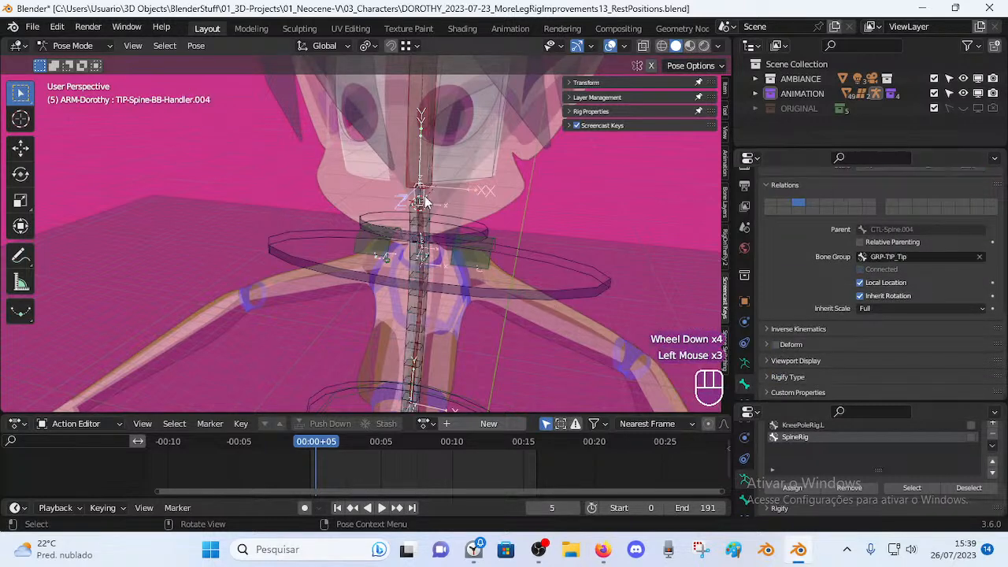
key("g")
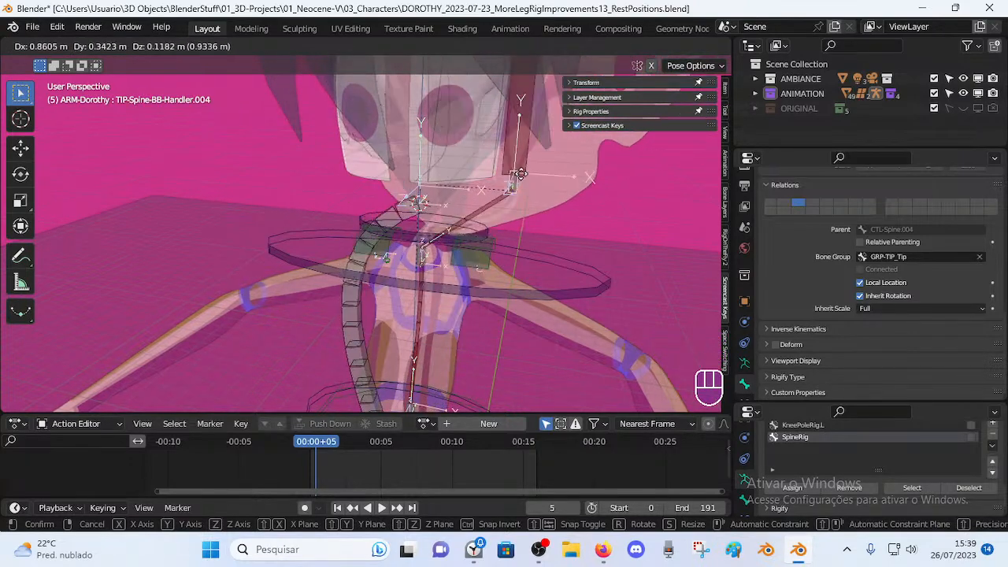
key("Escape")
scroll(406, 179, "down", 4)
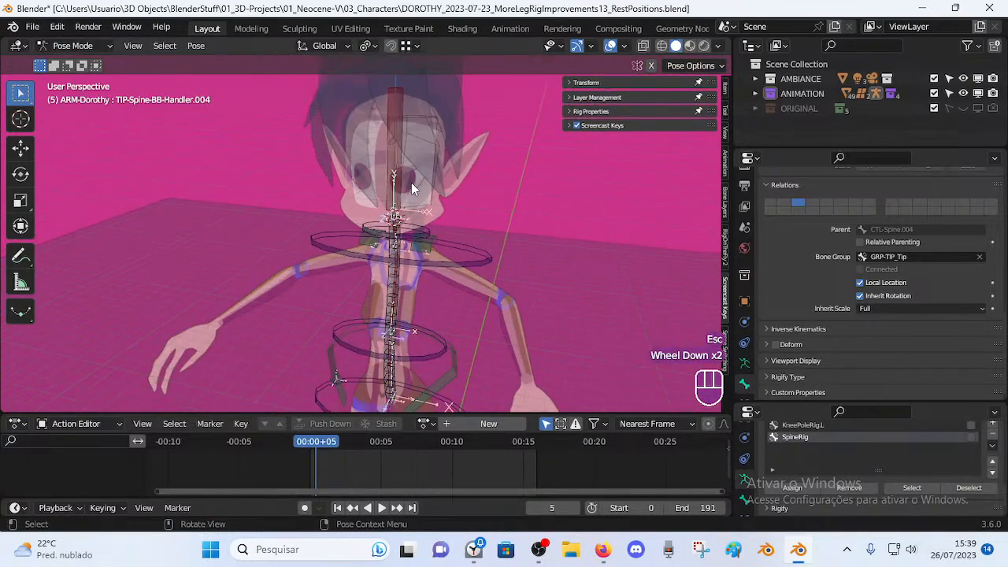
Test moving the head control ring and the DEF-Head bone, cancelling each move.
left_click(421, 134)
key("g")
key("Escape")
key("g")
key("Escape")
left_click(388, 181)
key("g")
key("Escape")
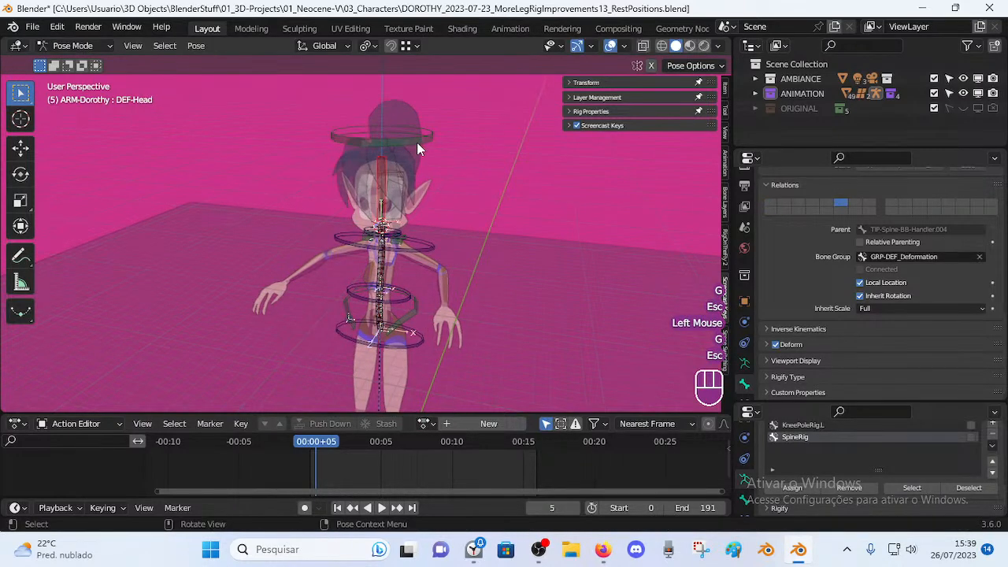
left_click(417, 144)
Test how moving the CTL-Spine.004 neck control affects the long bendy bone, cancelling each move.
scroll(416, 144, "up", 2)
middle_click_drag(416, 144, 477, 201)
left_click(407, 227)
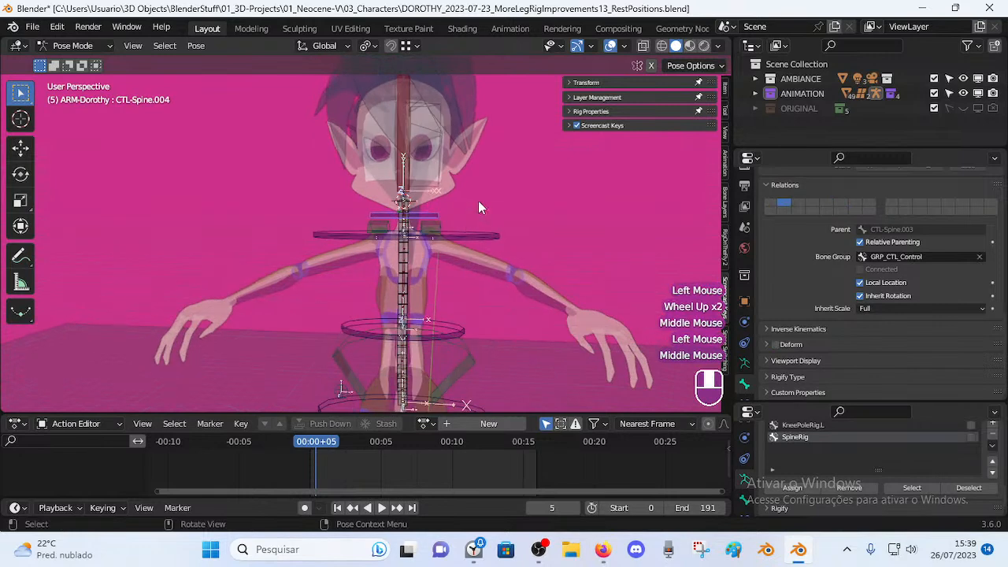
scroll(445, 233, "up", 1)
key("g")
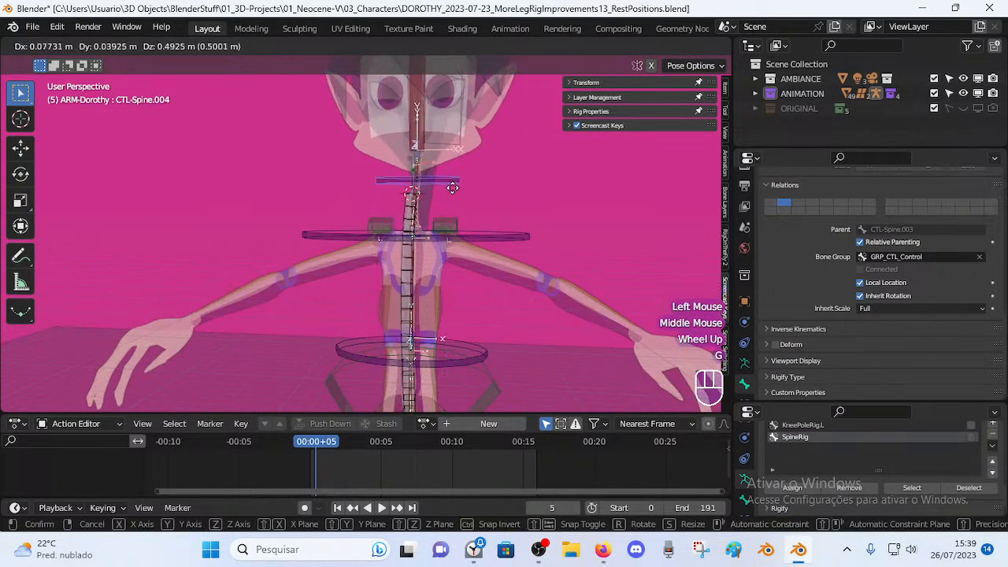
key("Escape")
scroll(432, 264, "down", 2)
middle_click_drag(431, 259, 424, 230, "shift")
key("g")
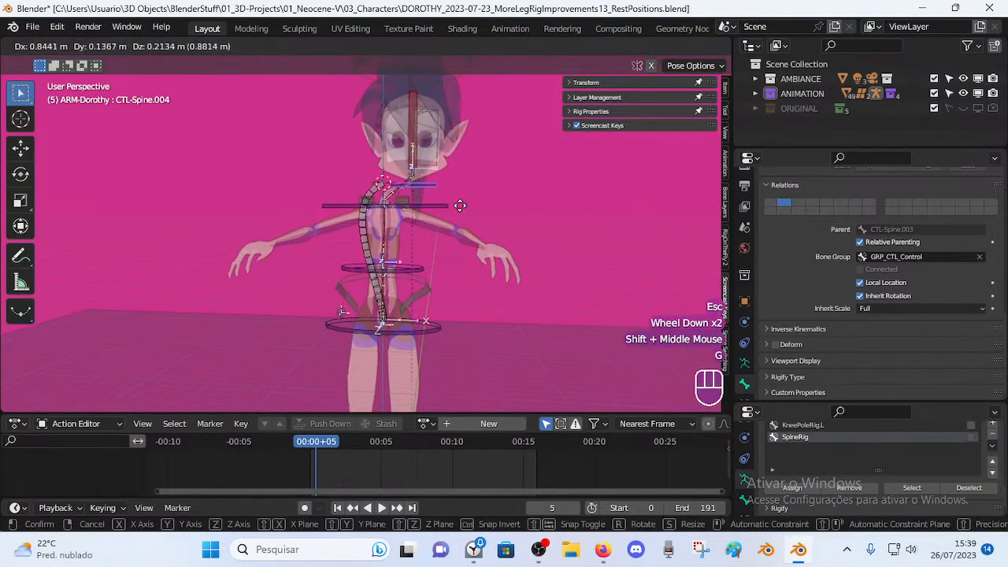
key("Escape")
Test moving and rotating the CTL-Spine.001 control ring at the hips, cancelling each transform.
left_click(439, 325)
key("g")
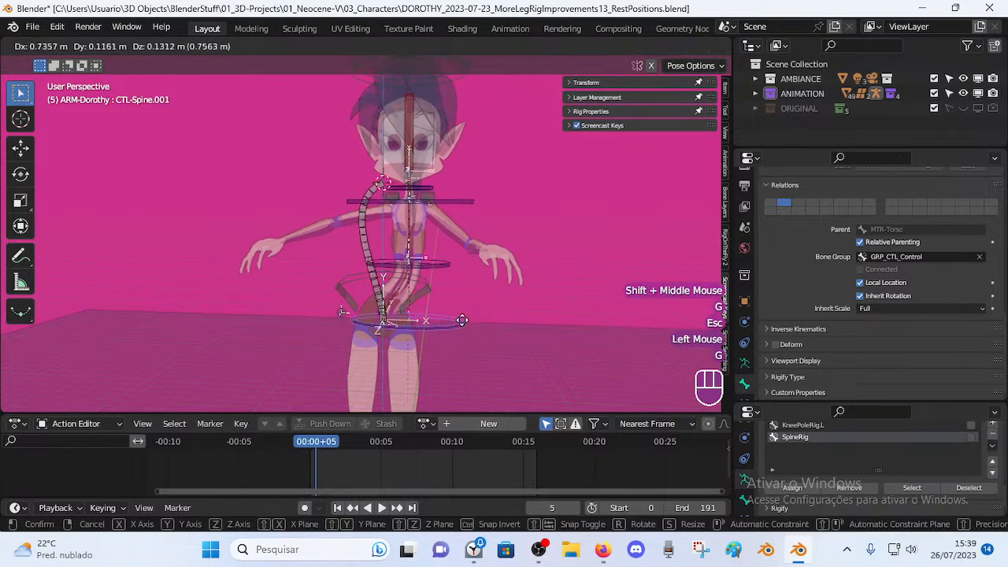
left_click(435, 321)
key("Escape")
scroll(434, 322, "up", 1)
left_click(381, 248)
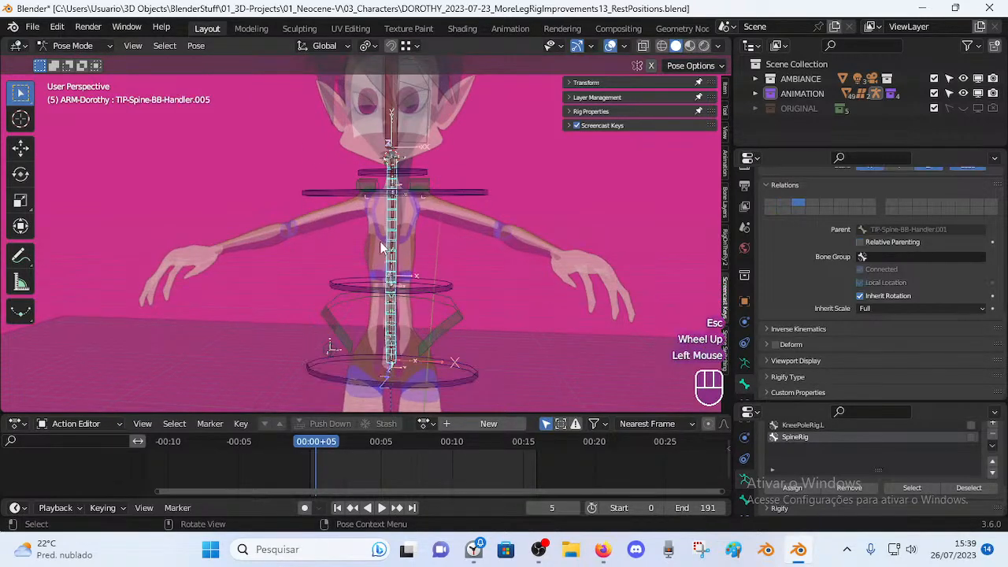
left_click(463, 370)
key("g")
key("Escape")
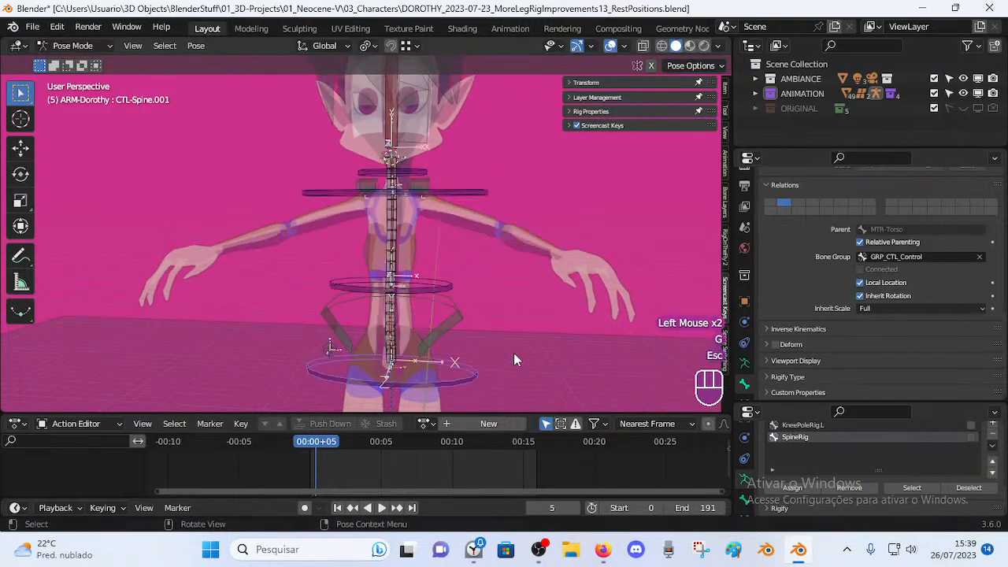
key("r")
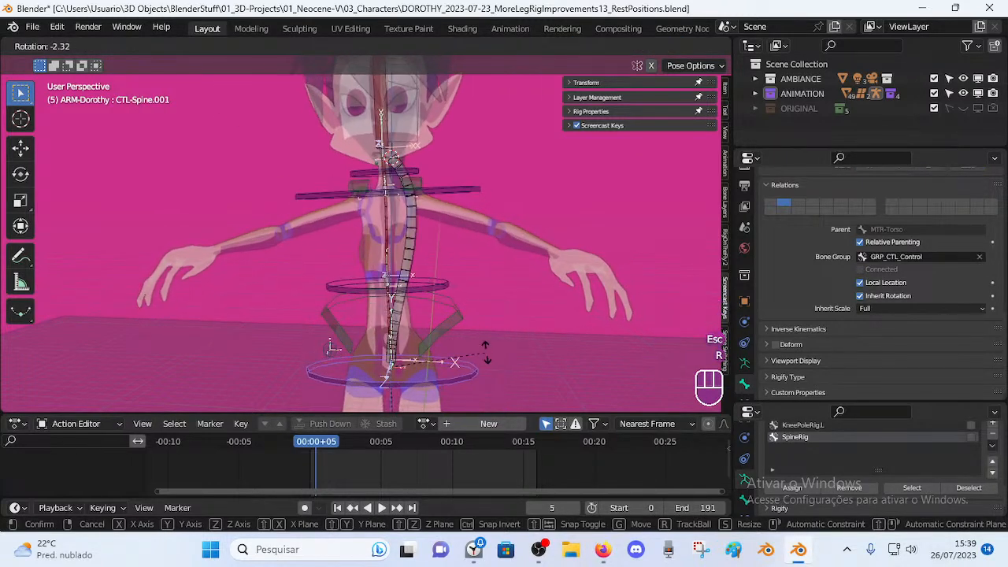
key("Escape")
Test rotating the TIP-Spine-BB-Handler.001 start handle at the hips, then cancel the rotation.
left_click(394, 367)
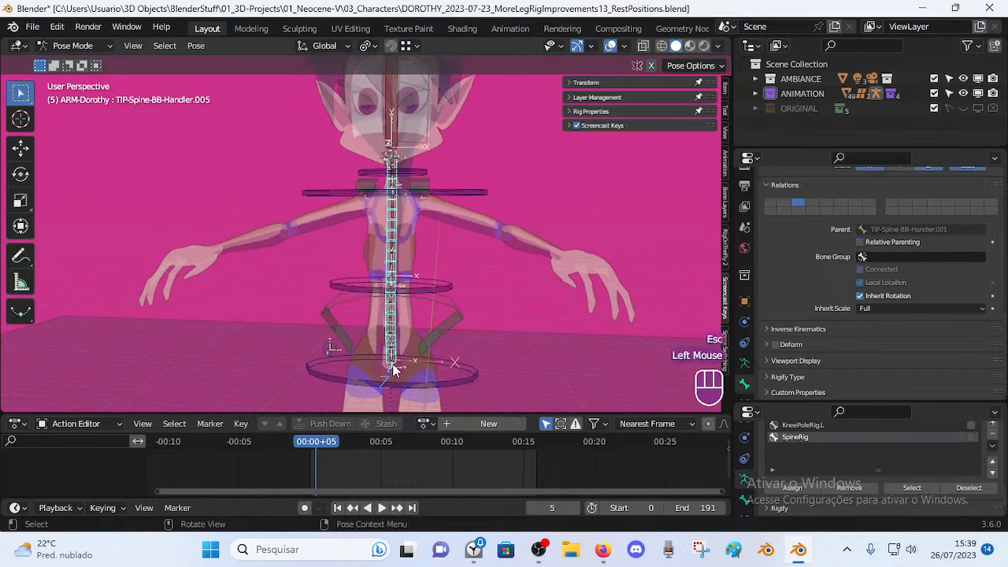
scroll(434, 396, "up", 2)
middle_click_drag(433, 396, 394, 288, "shift")
left_click(396, 291)
left_click(397, 291)
left_click(396, 291)
key("r")
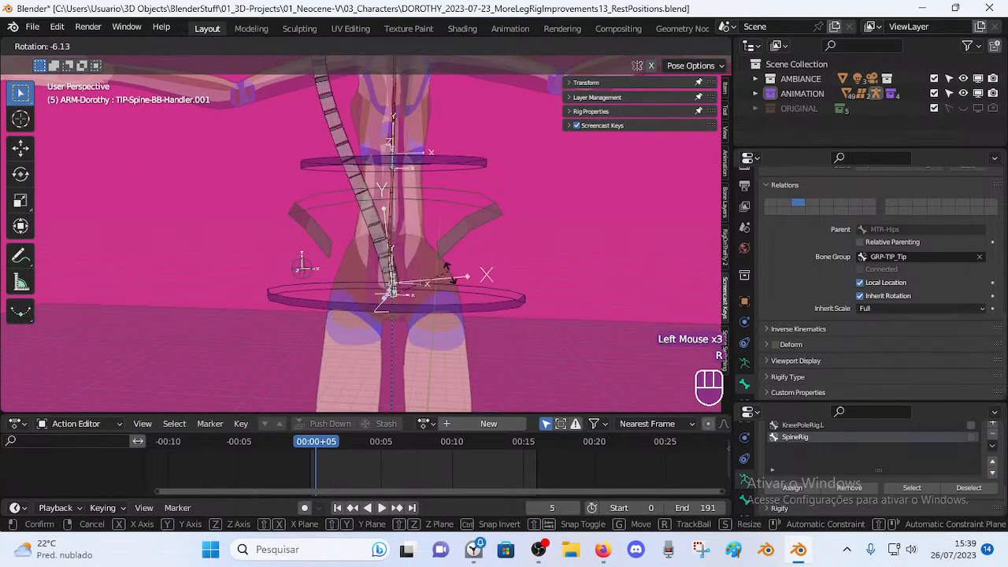
key("Escape")
Tilt the head sideways with CTL-Spine.004 and test moving that control before and after the tilt, cancelling both moves.
middle_click_drag(444, 201, 418, 299, "shift")
scroll(401, 203, "down", 2)
left_click(379, 143)
left_click(396, 213)
key("g")
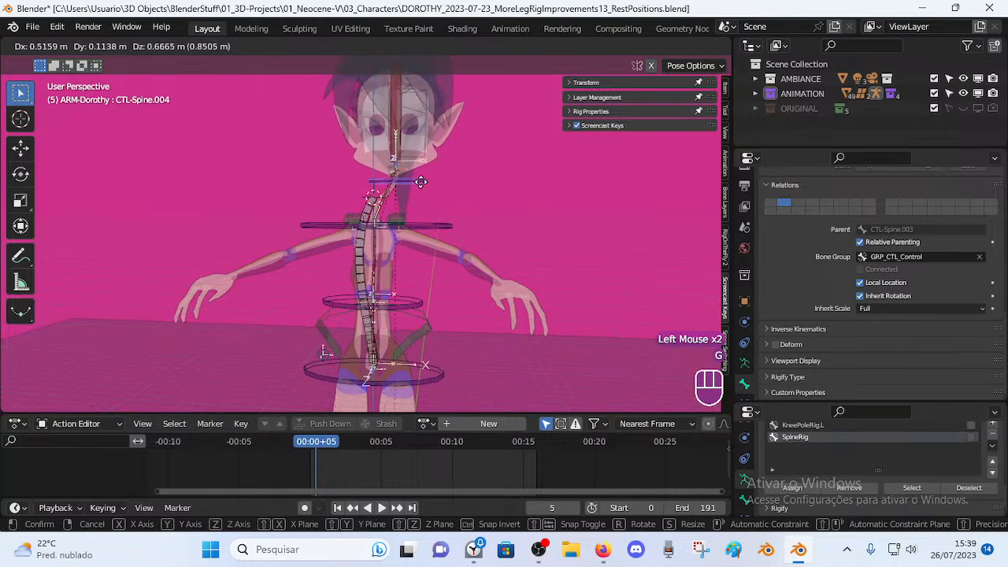
key("Escape")
key("r")
left_click(457, 200)
key("g")
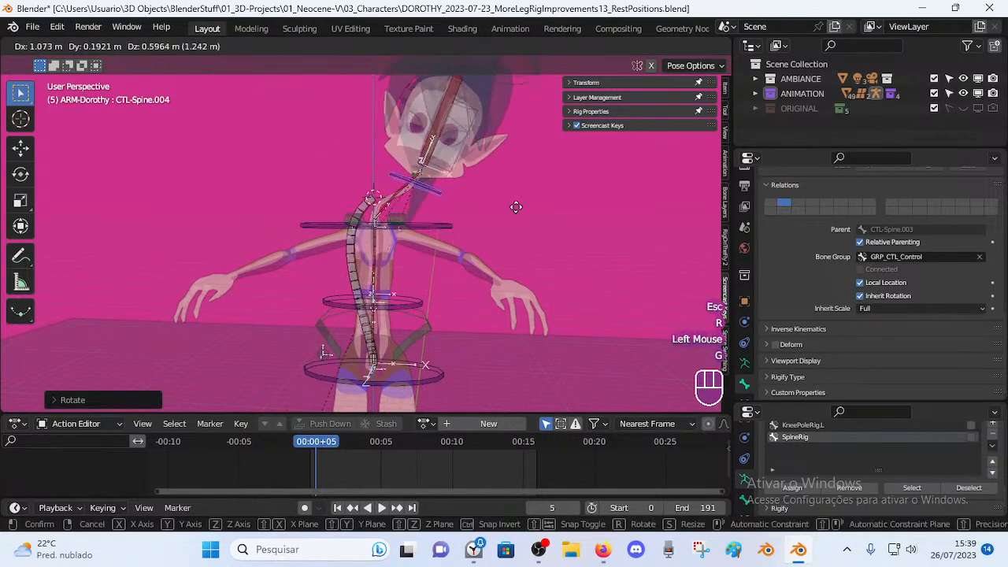
key("Escape")
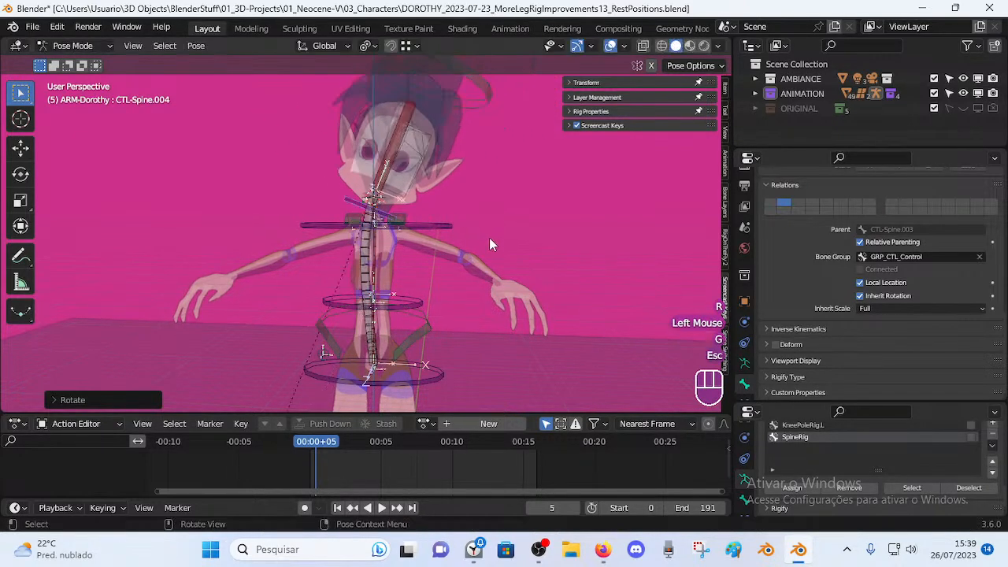
Rotate CTL-Spine.004 again and test moving it from a raised view, cancelling the moves.
key("r")
key("Escape")
key("g")
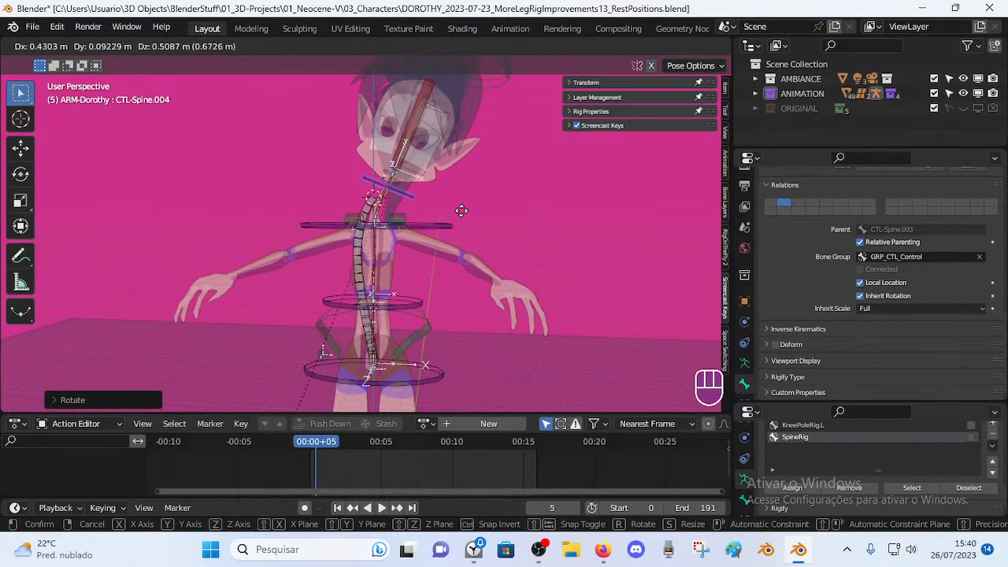
key("Escape")
middle_click_drag(462, 210, 473, 285)
scroll(402, 282, "up", 1)
key("r")
left_click(461, 236)
key("g")
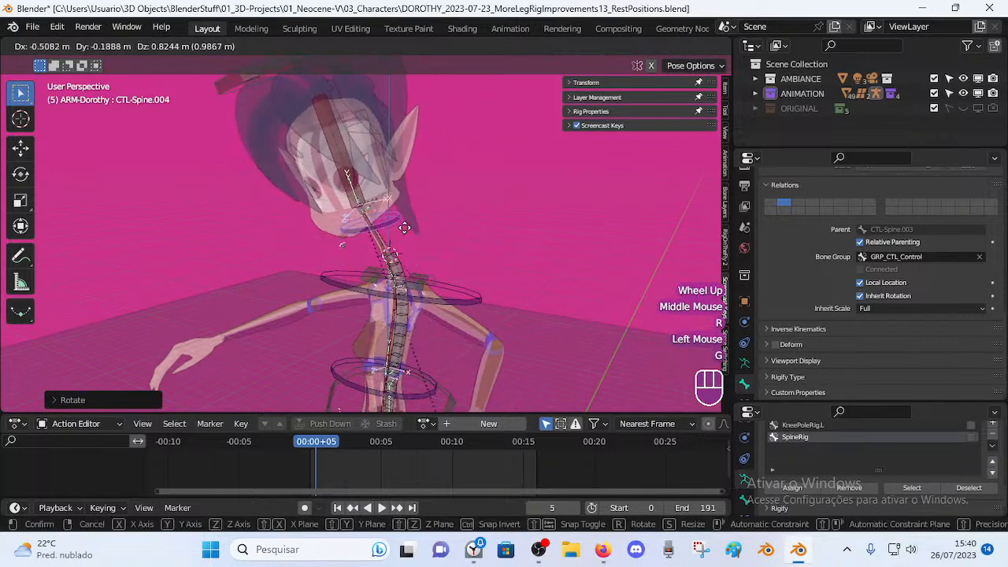
key("Escape")
Rotate and move the neck control once more, then reset the transforms of all bones to the rest pose.
key("r")
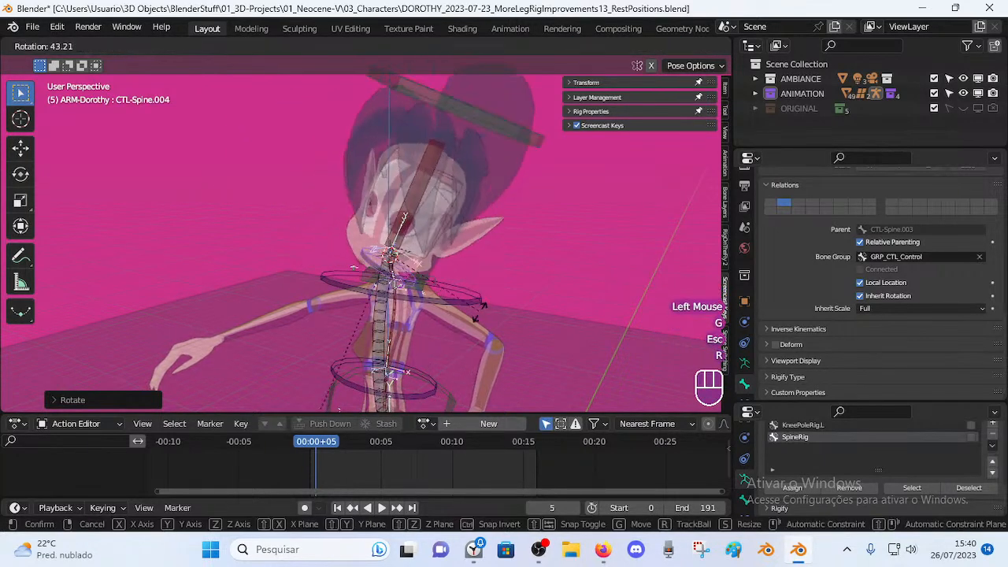
left_click(508, 246)
key("g")
left_click(512, 253)
key("a")
key("alt+q")
key("alt+q")
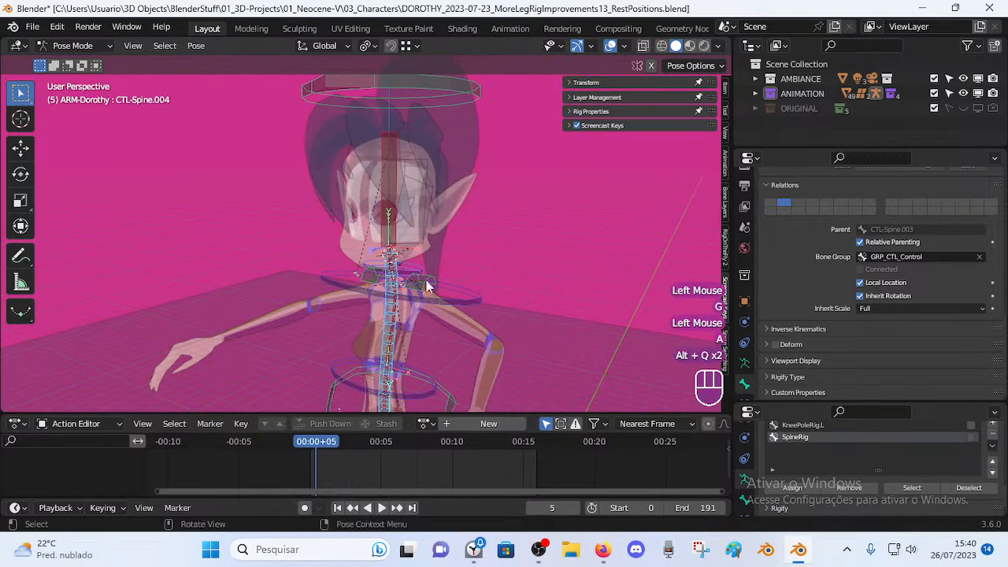
Examine the alignment of the long bendy bone with the neck bones and the TIP-Spine-BB-Handler.004 handle from several angles.
middle_click_drag(441, 279, 453, 299)
scroll(389, 271, "up", 2)
middle_click_drag(390, 271, 346, 254)
middle_click_drag(374, 206, 347, 217)
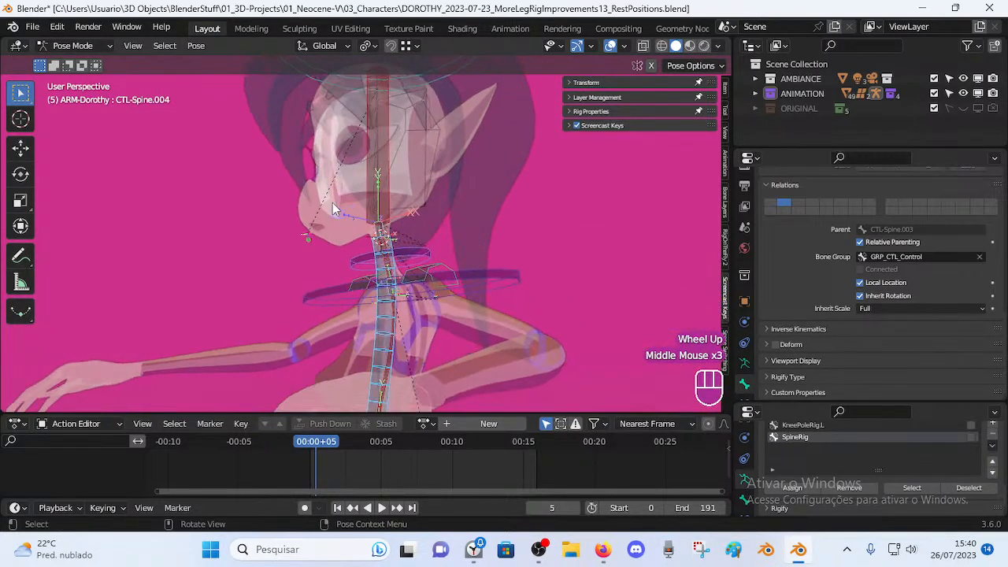
middle_click_drag(254, 224, 399, 254)
scroll(358, 257, "up", 1)
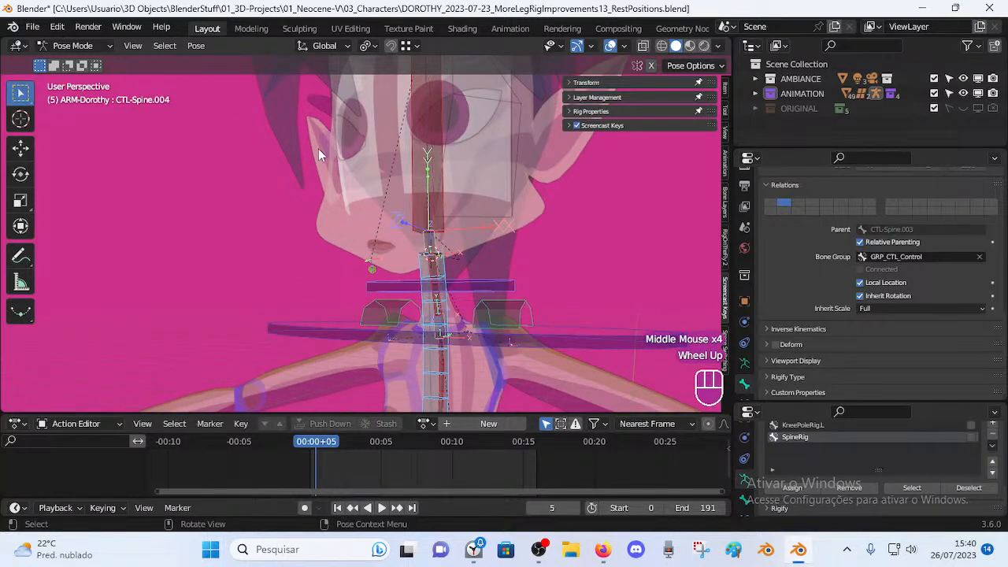
middle_click_drag(408, 285, 336, 277)
scroll(457, 286, "up", 2)
left_click(436, 275)
left_click(415, 288)
left_click(319, 231)
middle_click_drag(319, 230, 403, 212)
scroll(380, 229, "down", 2)
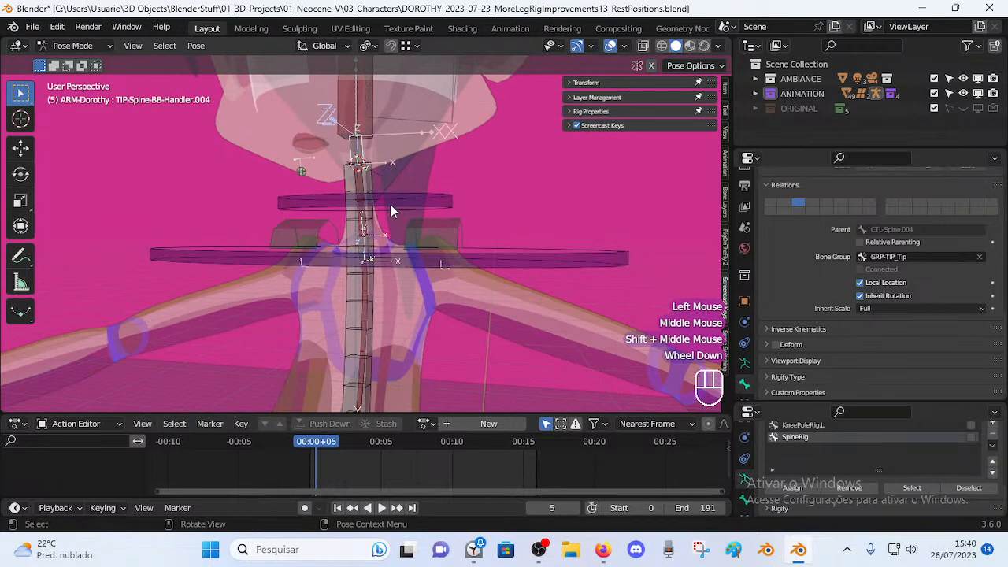
Test how moving TIP-Spine-BB-Handler.004 bends DEF-Neck and the long bone, and try further moves and rotations, cancelling each.
left_click(360, 187)
left_click(362, 197)
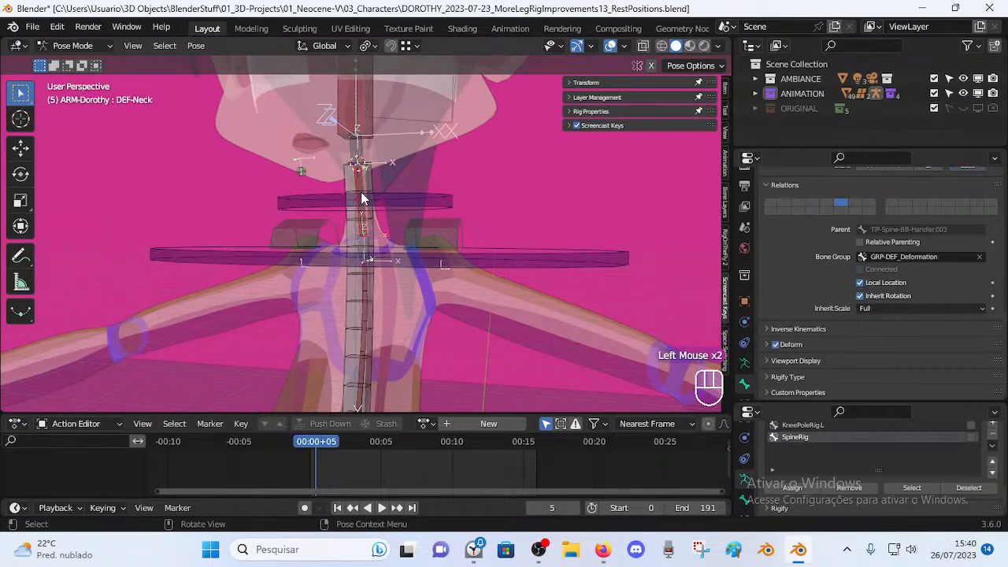
key("g")
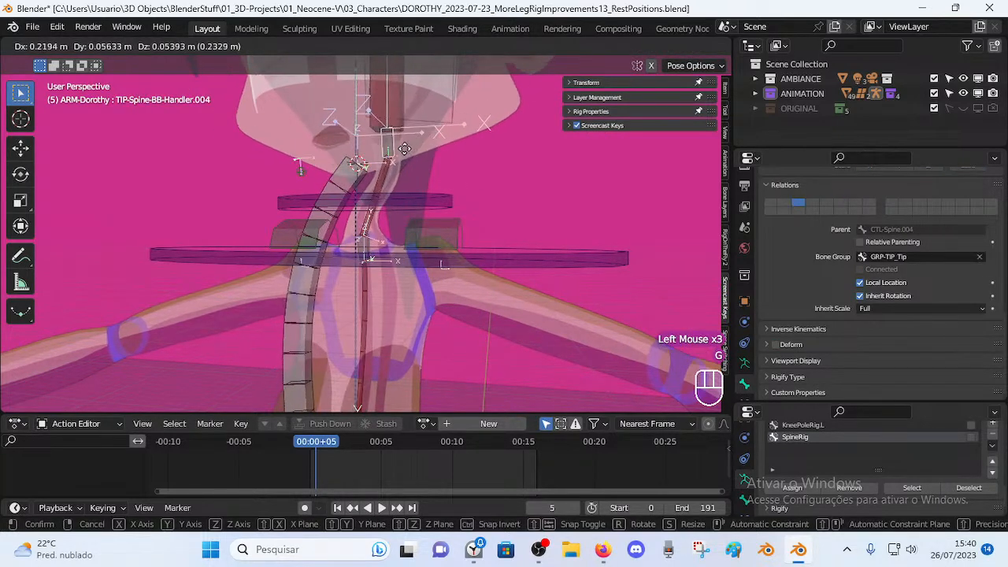
key("Escape")
middle_click_drag(379, 184, 472, 207)
left_click(428, 218)
key("g")
key("Escape")
key("r")
key("Escape")
Save the current file, then save it under the new name DOROTHY_2023-07-26_02_IKSpine.blend in the 03_Characters folder.
left_click(389, 301)
middle_click_drag(391, 307, 459, 242, "shift")
scroll(452, 246, "down", 3)
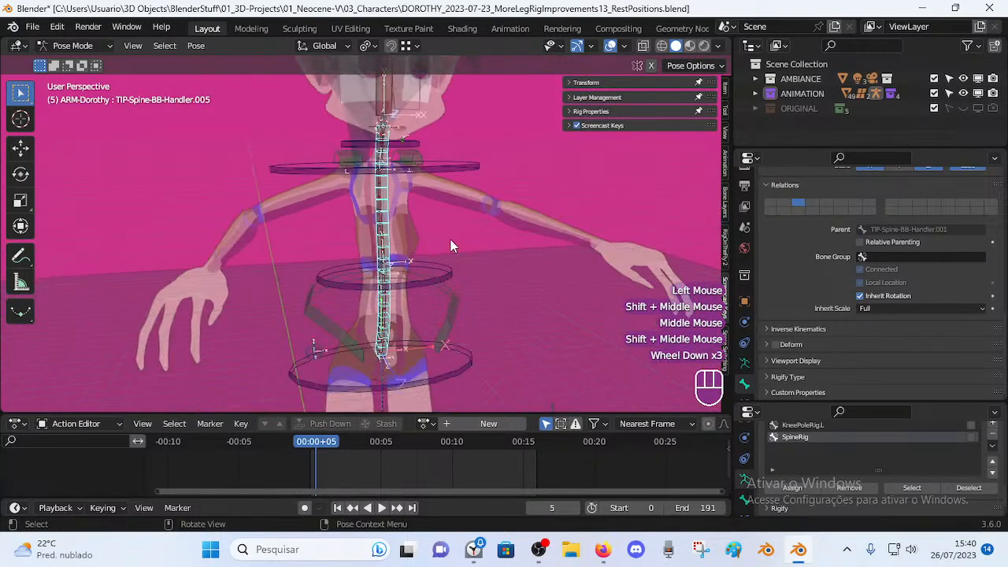
key("ctrl+s")
scroll(425, 252, "up", 1)
left_click(29, 26)
left_click(70, 138)
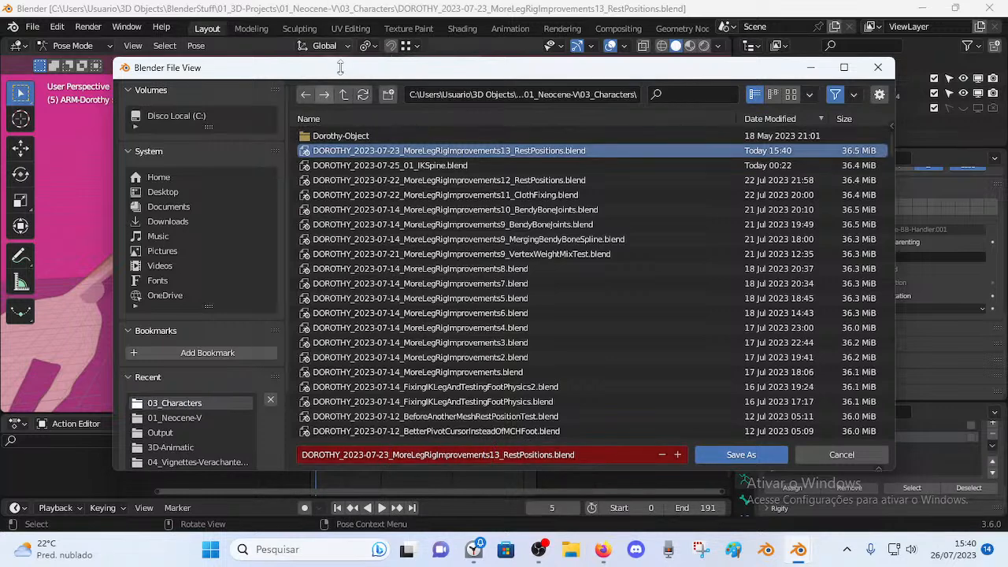
left_click(643, 166)
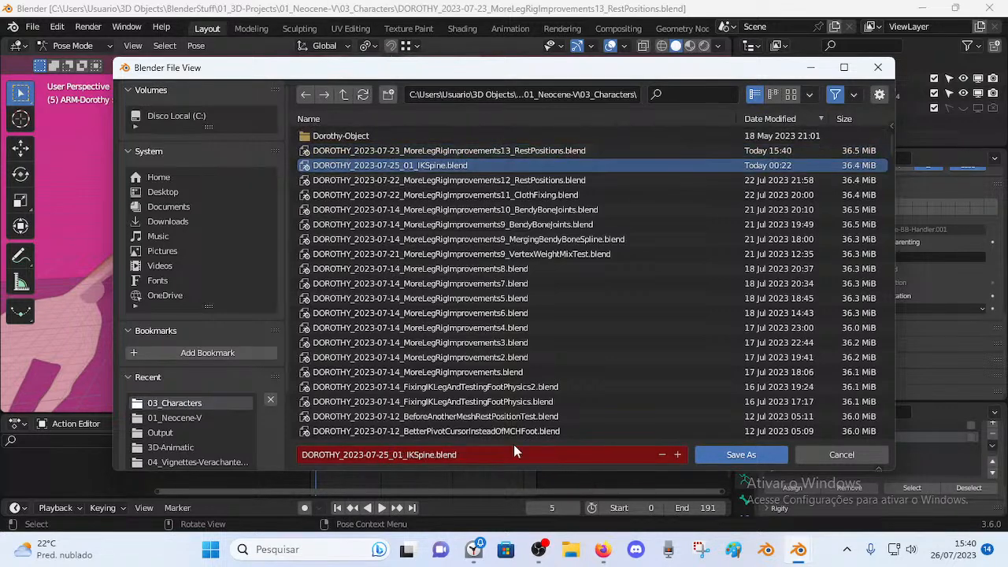
left_click(773, 120)
left_click(773, 120)
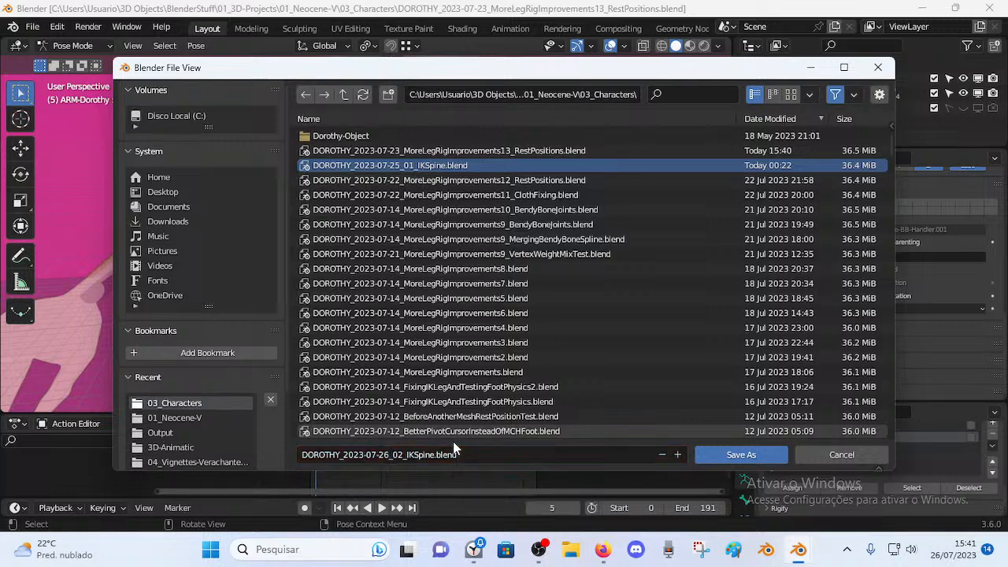
key("Return")
Check the livestream page of YouTube Studio in Firefox, then return to Blender.
middle_click_drag(451, 240, 452, 274, "shift")
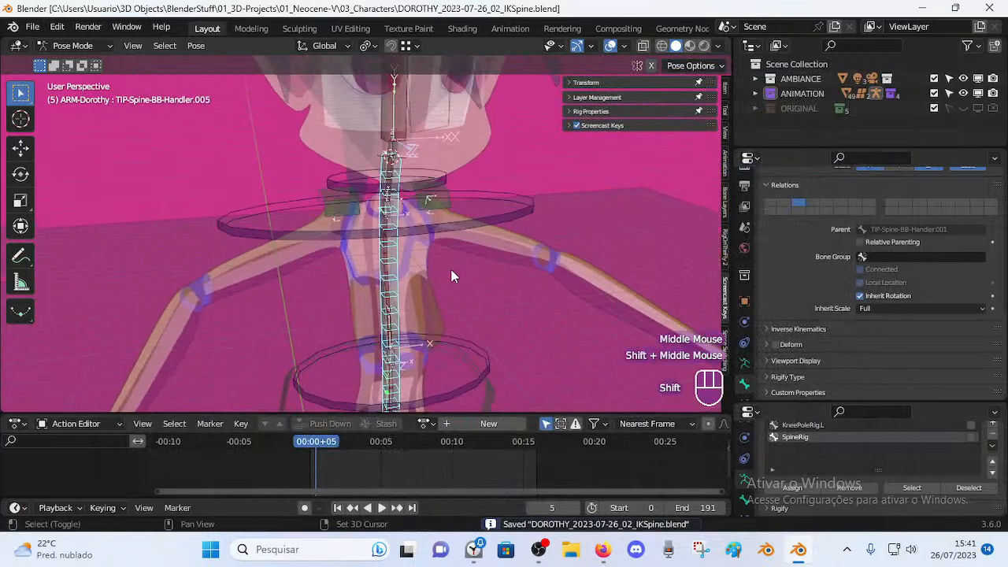
left_click(602, 549)
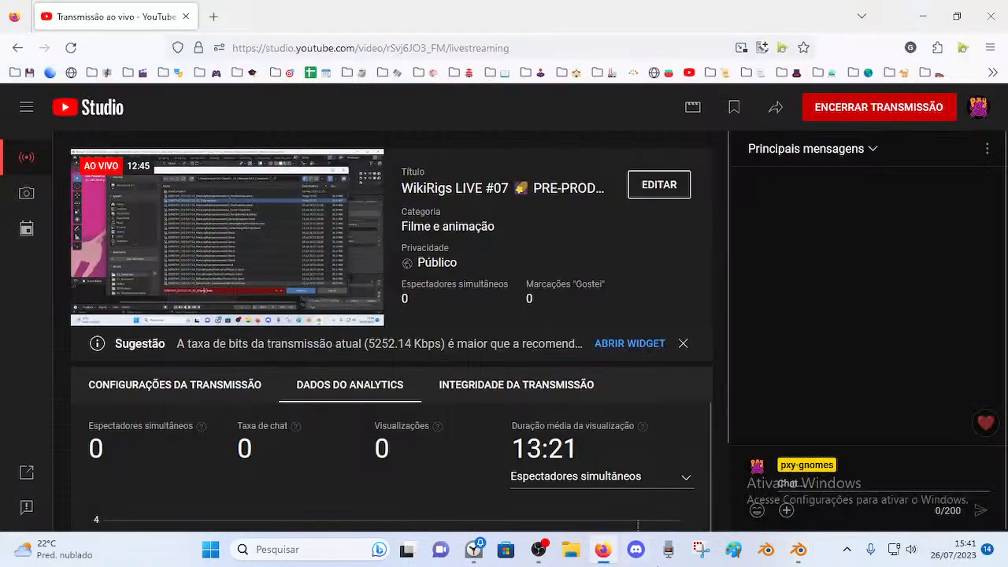
left_click(799, 549)
Inspect the bone constraints of the TIP-Spine-BB-Handler.003 handle at the base of the neck.
middle_click_drag(594, 369, 440, 268)
scroll(431, 211, "up", 2)
scroll(408, 285, "up", 1)
left_click(451, 250)
scroll(746, 347, "down", 2)
left_click(745, 356)
scroll(807, 269, "up", 1)
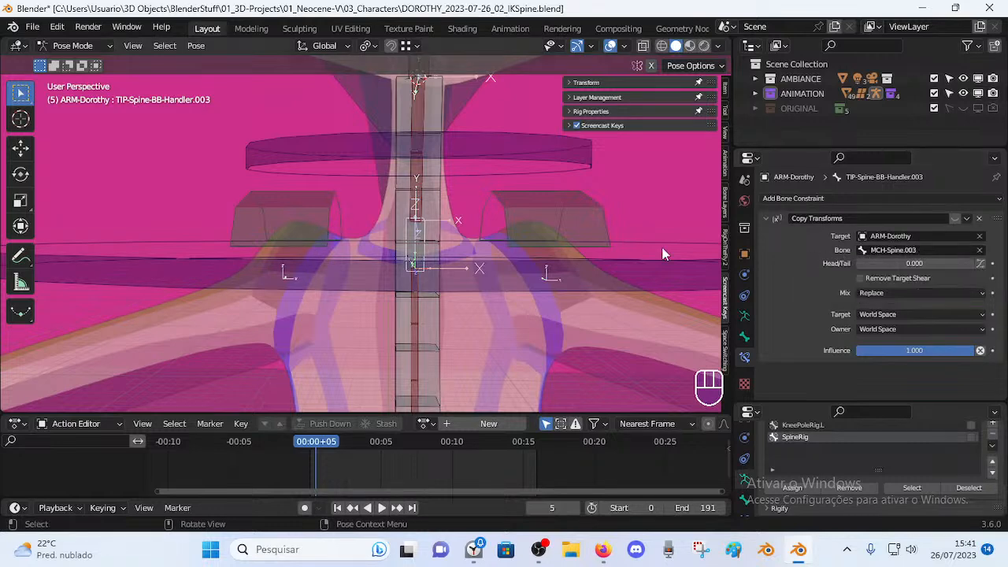
middle_click_drag(521, 229, 495, 240)
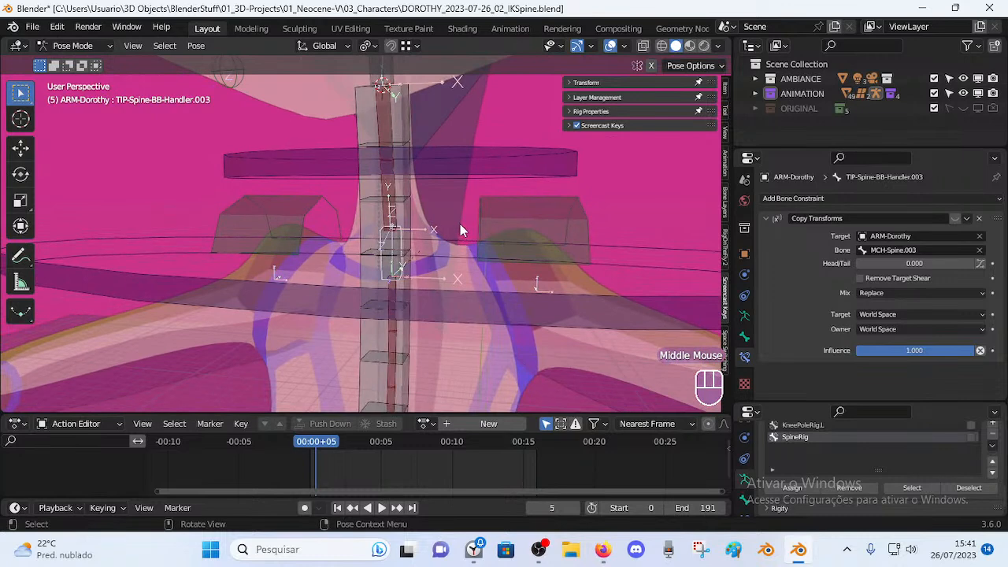
left_click(372, 268)
left_click(388, 271)
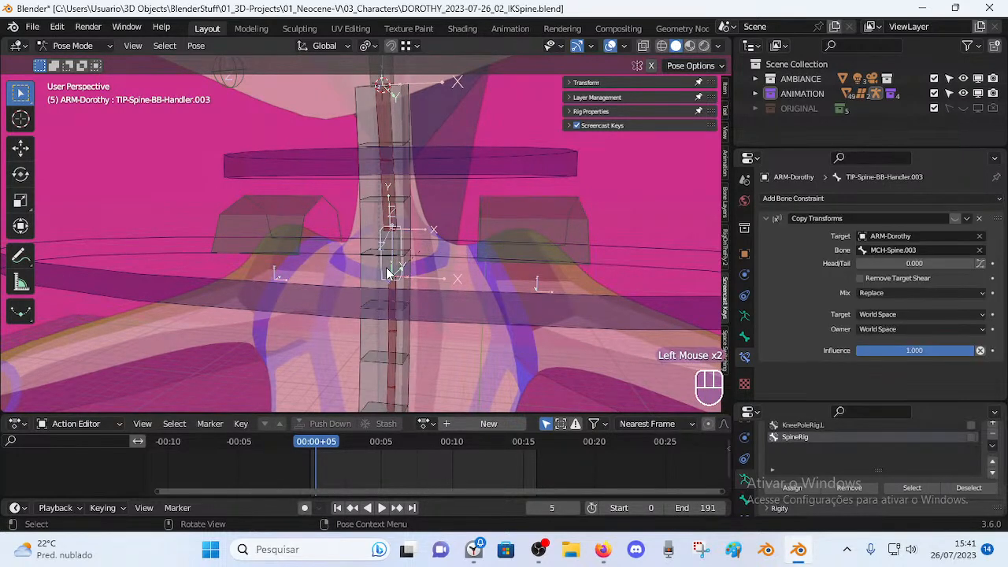
Compare the long TIP-Spine-BB-Handler.005 bone with the TIP-Spine-BB-Handler.003 handle around the neck base from several angles.
left_click(360, 214)
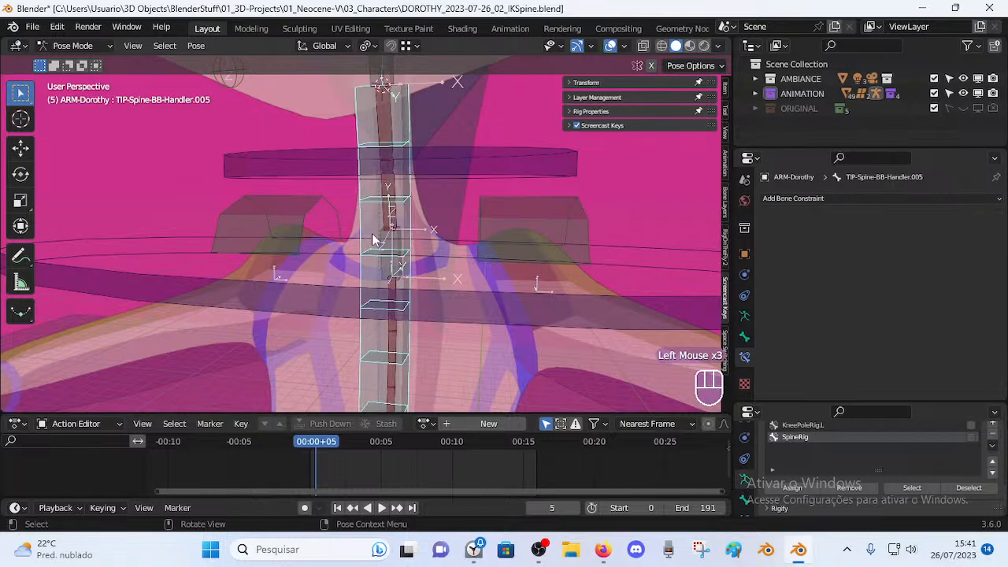
scroll(381, 258, "down", 2)
middle_click_drag(381, 258, 310, 228)
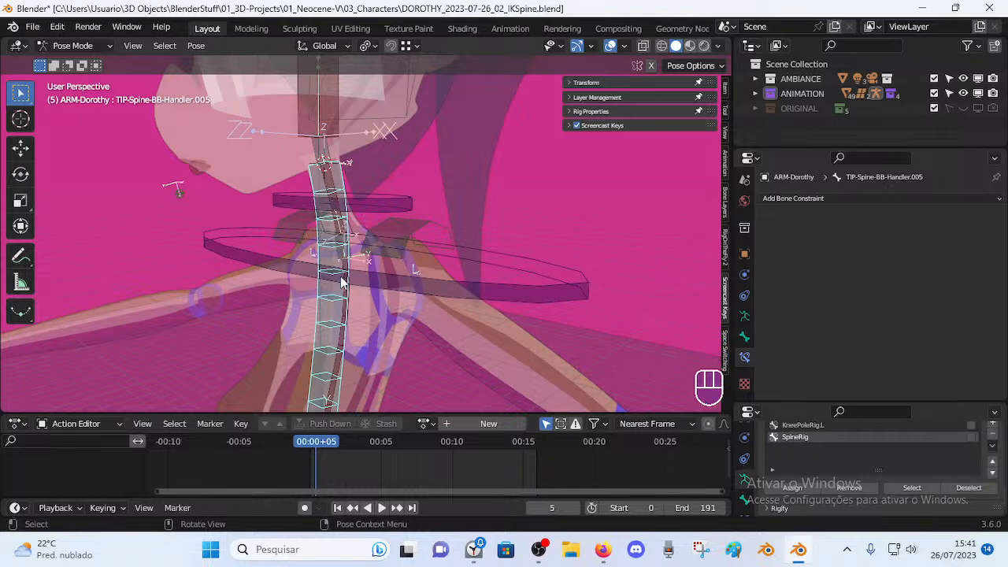
middle_click_drag(329, 249, 356, 285)
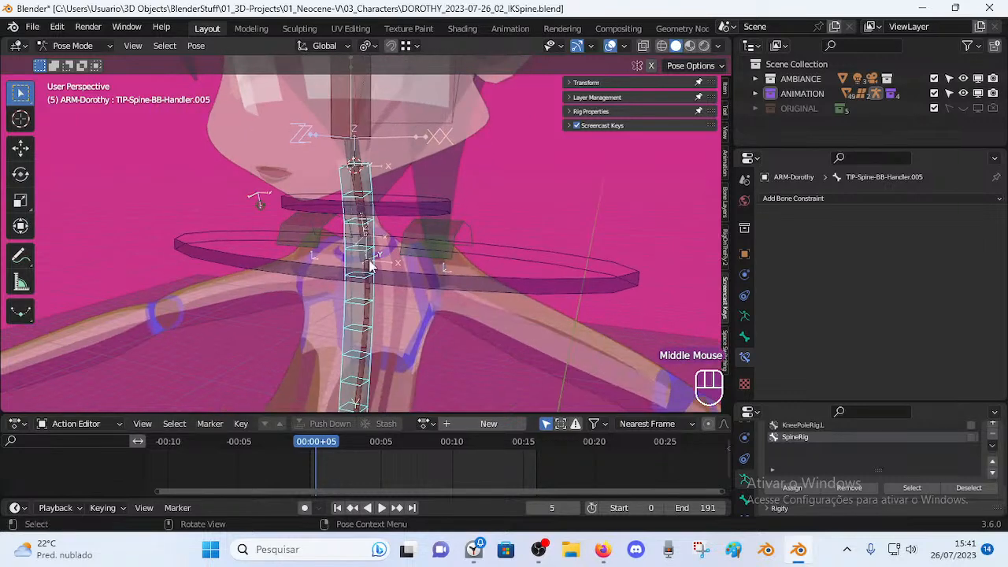
scroll(358, 358, "down", 2)
scroll(370, 228, "up", 2)
middle_click_drag(370, 229, 365, 276)
left_click(403, 241)
left_click(403, 190)
left_click(395, 274)
left_click(342, 256)
middle_click_drag(342, 262, 378, 243)
left_click(378, 243)
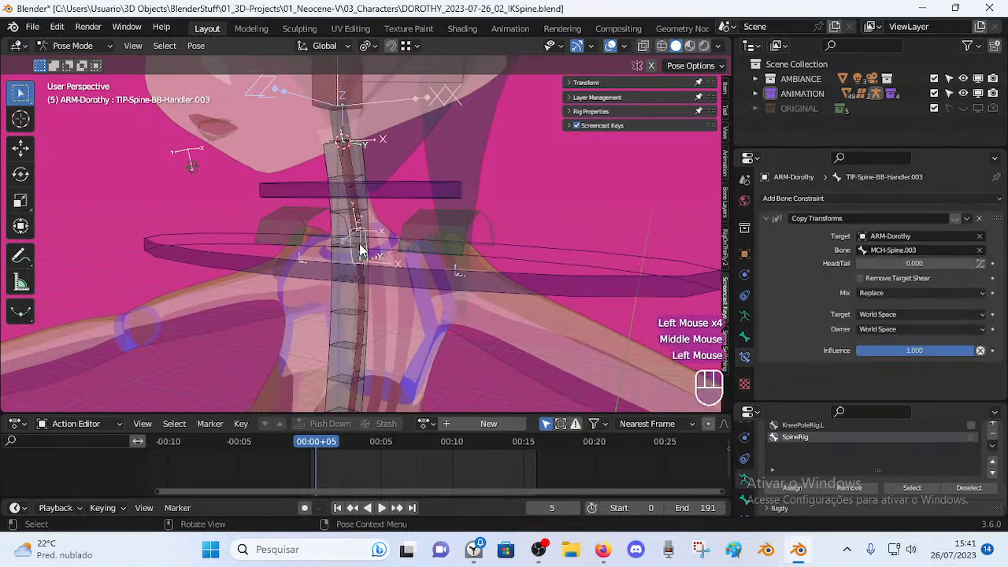
scroll(361, 339, "down", 3)
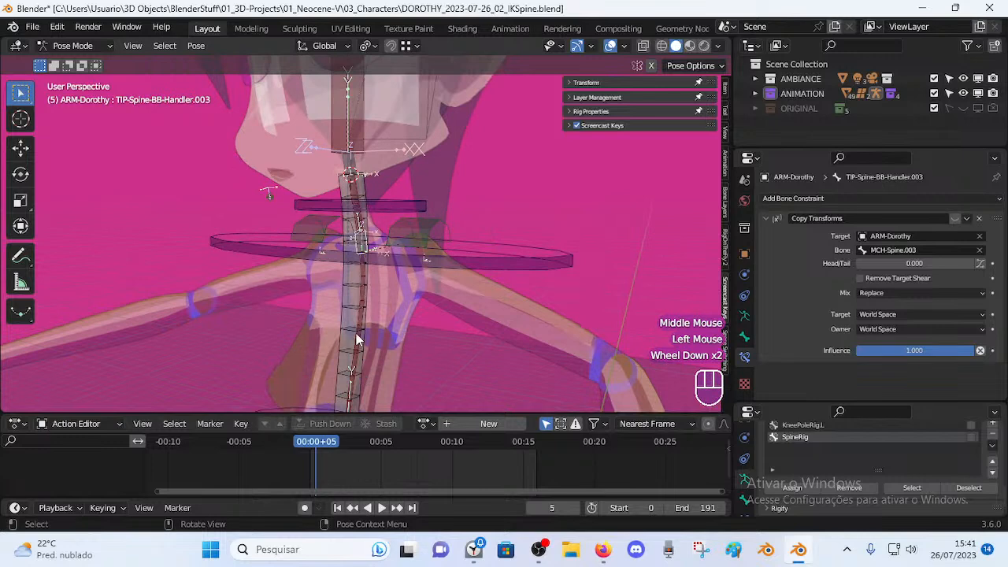
Inspect the Copy Transforms constraint of the TIP-Spine-BB-Handler.003 handle at the neck base and try moving the handle.
scroll(363, 308, "up", 3)
scroll(363, 309, "up", 1)
left_click(364, 244)
left_click(359, 234)
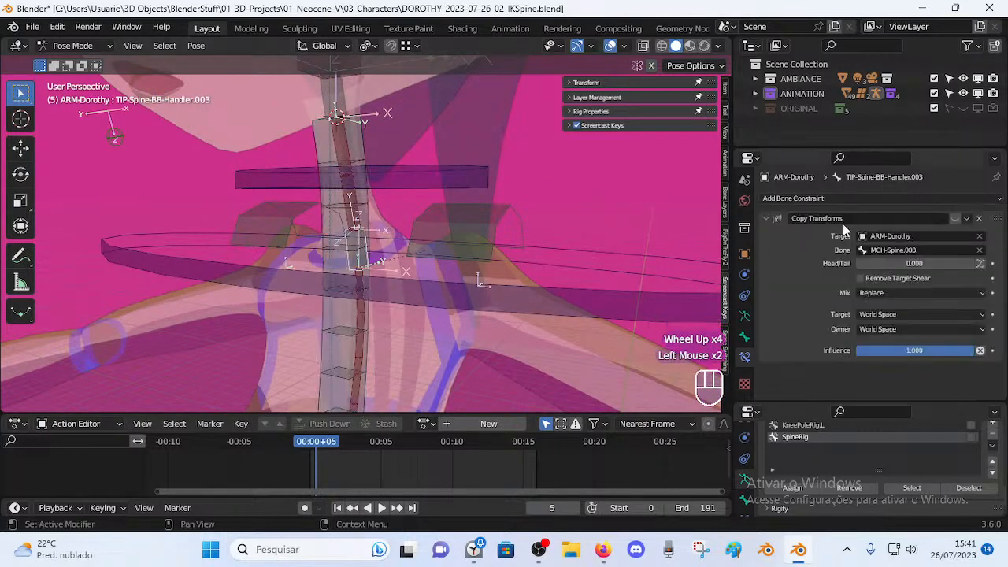
left_click(332, 224)
left_click(361, 242)
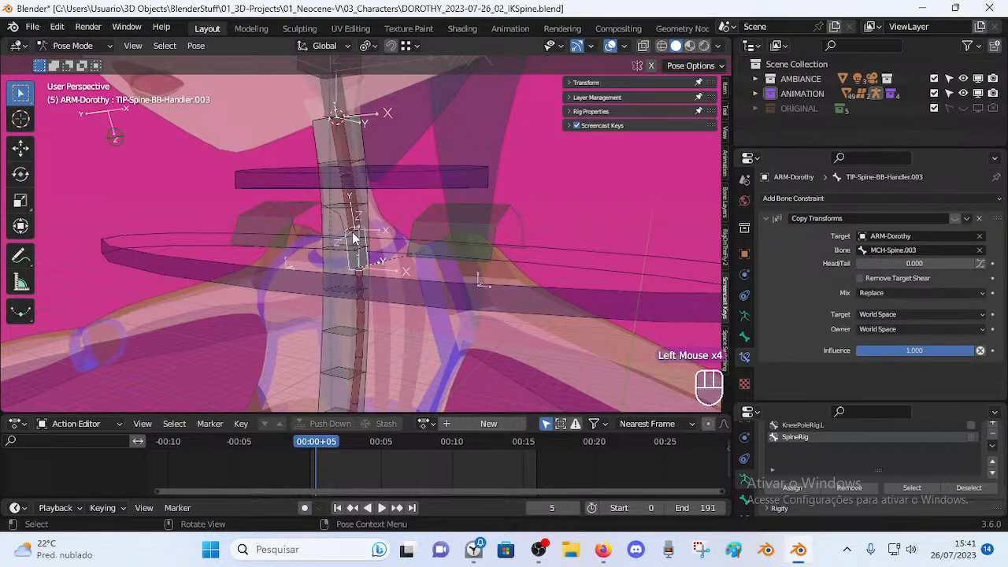
middle_click_drag(358, 251, 305, 258)
key("g")
key("Escape")
Rename the long bendy bone TIP-Spine-BB-Handler.005 as MCH-Spine-BB.
scroll(317, 255, "up", 1)
left_click(254, 304)
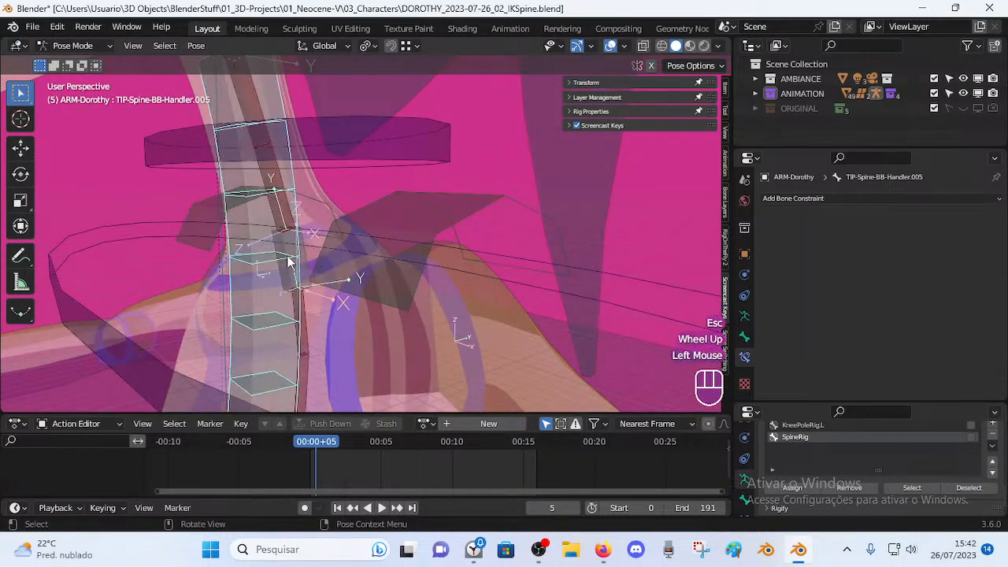
key("F2")
key("Home")
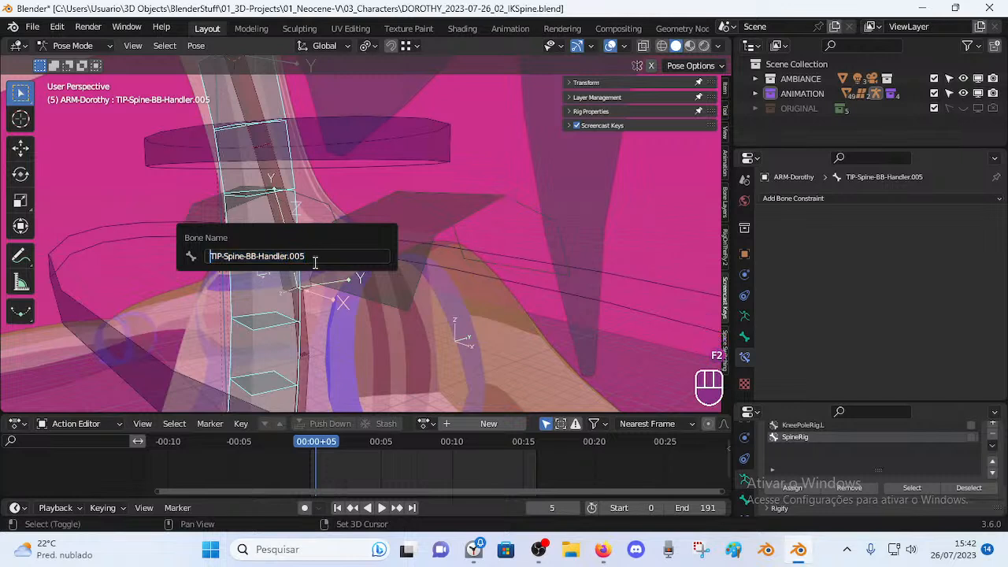
type("MCH")
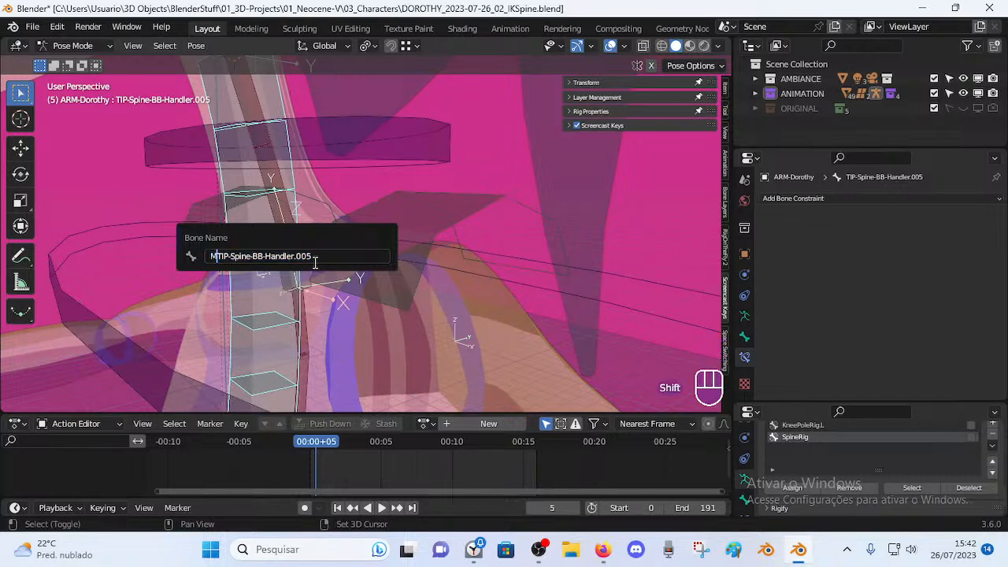
key("Delete")
key("Delete")
key("Delete")
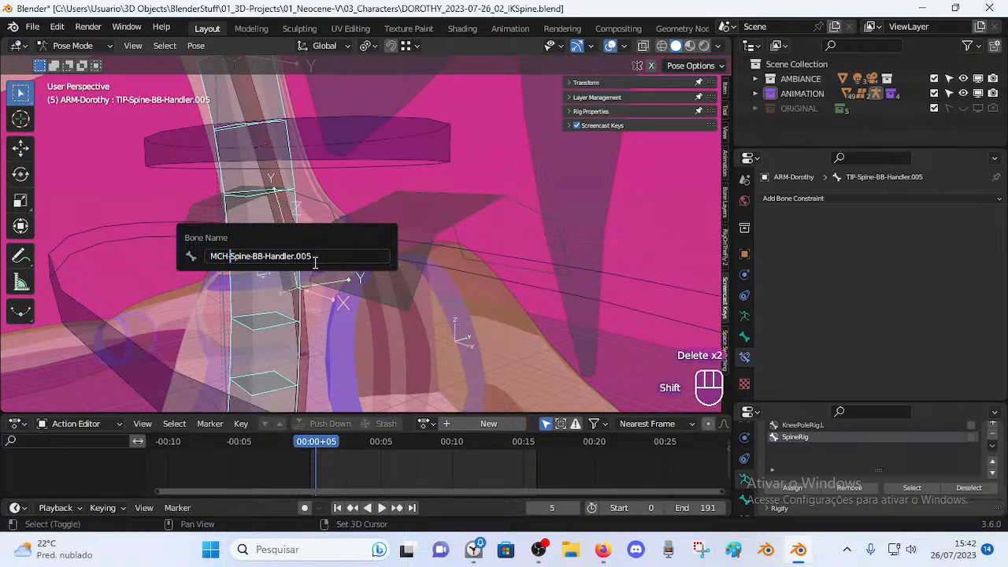
key("Right")
key("Right")
key("Right")
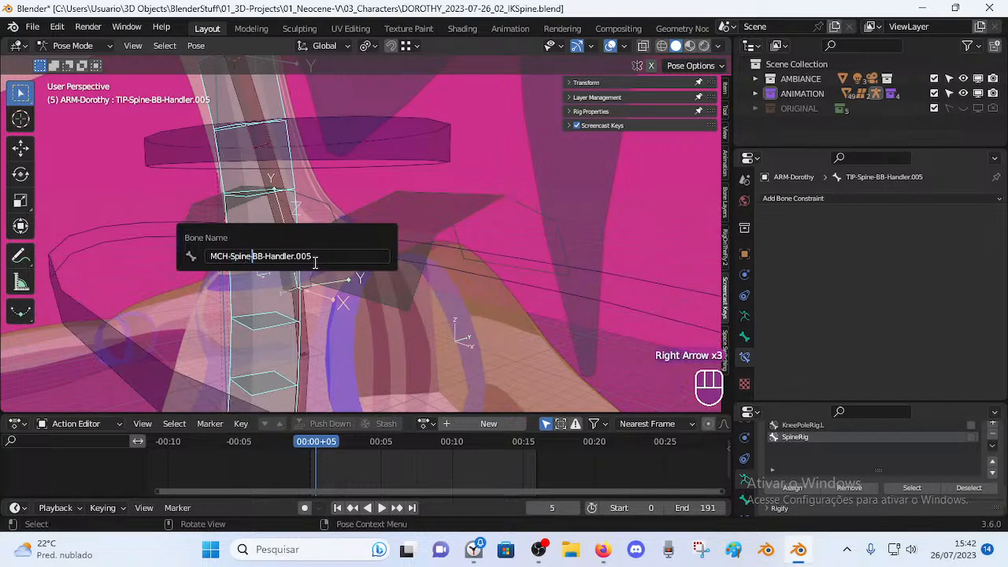
key("shift+End")
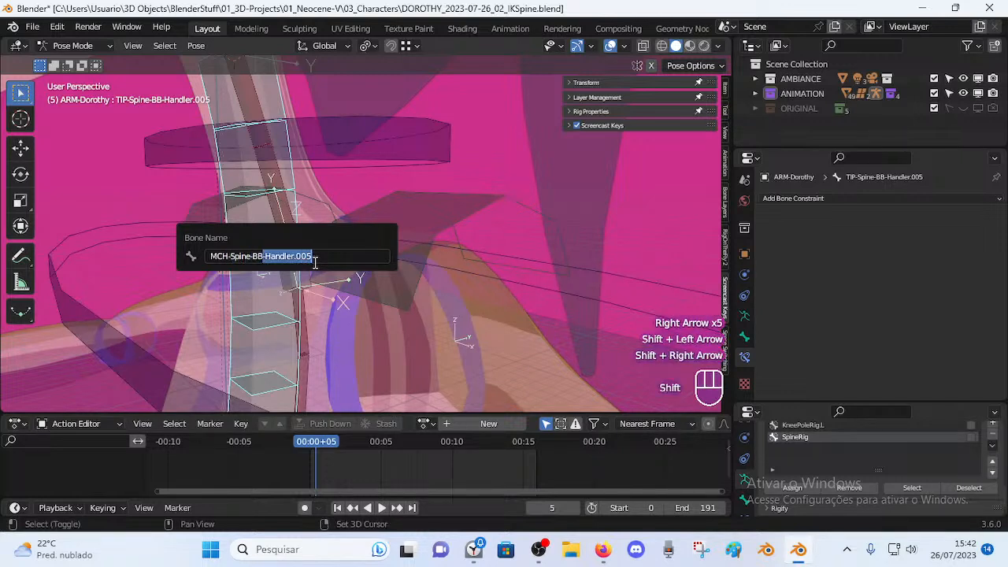
key("Delete")
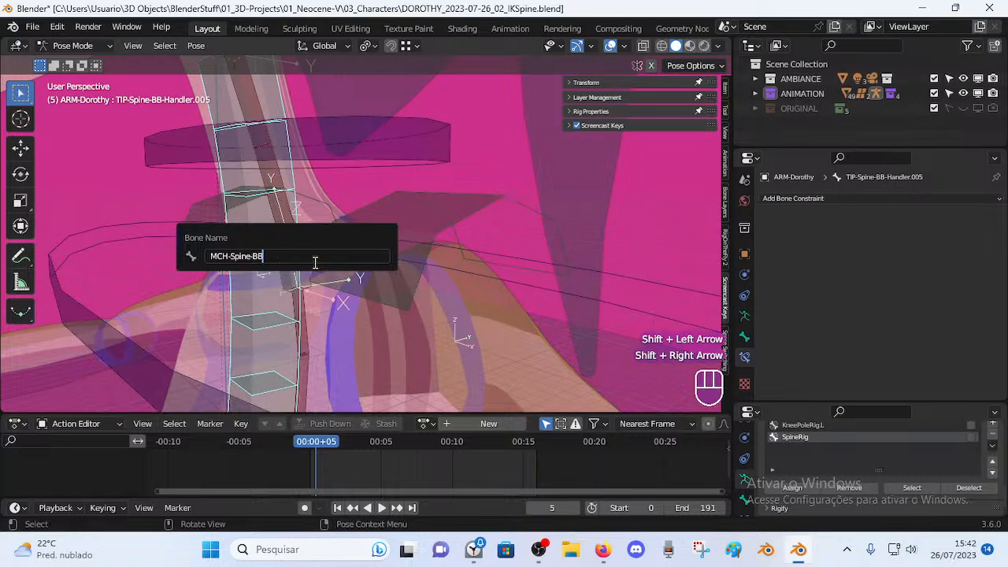
key("Return")
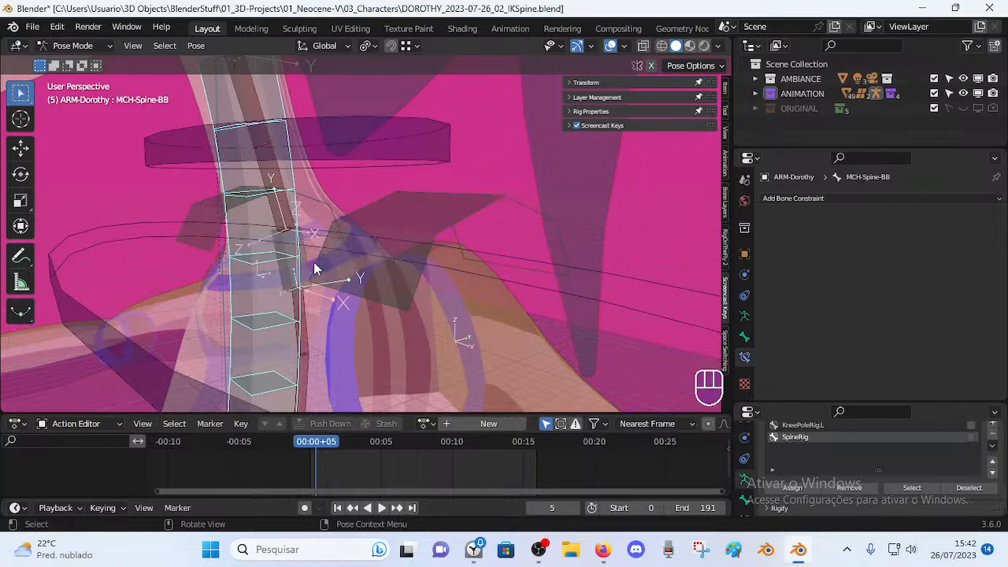
Assign the MCH-Spine-BB bone to the GRO-MCH_Mechanical bone group and clear the selection.
scroll(314, 268, "down", 2)
scroll(320, 281, "up", 2)
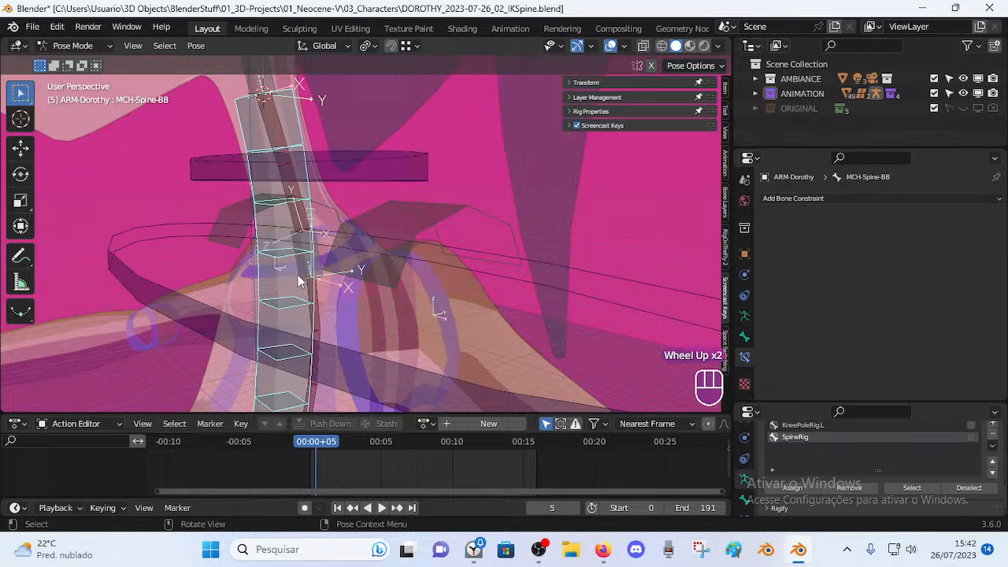
key("F2")
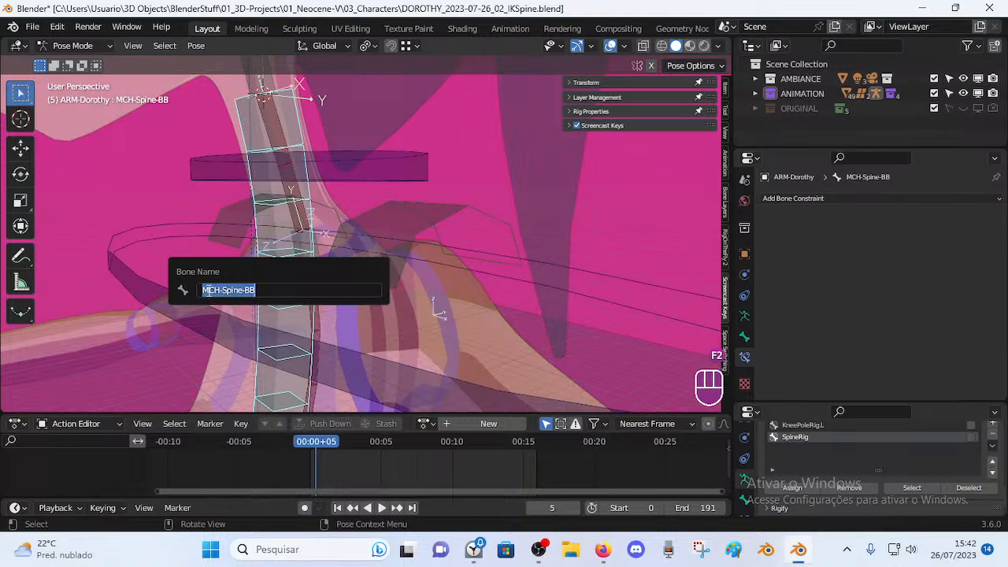
left_click(744, 315)
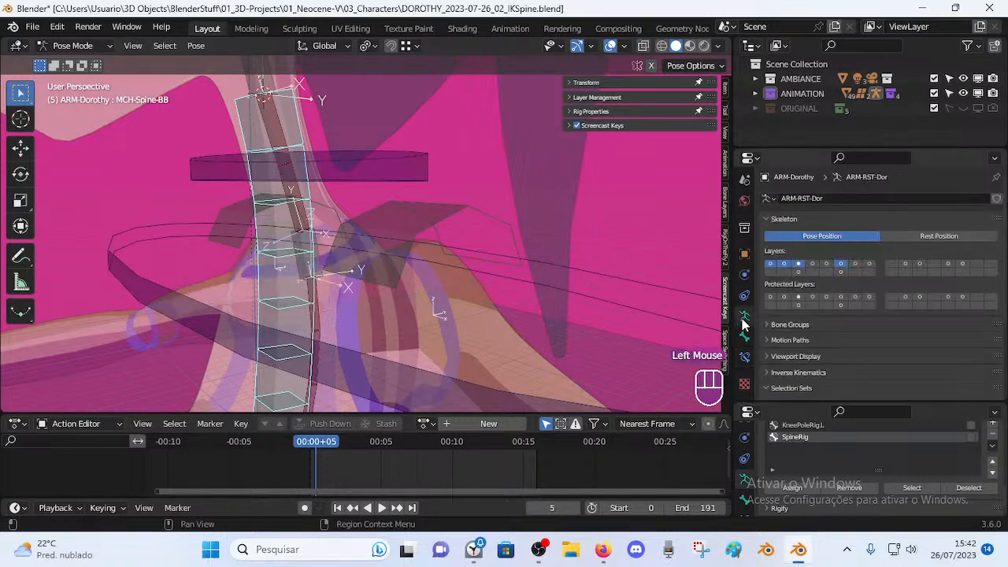
left_click(782, 330)
scroll(839, 368, "down", 1)
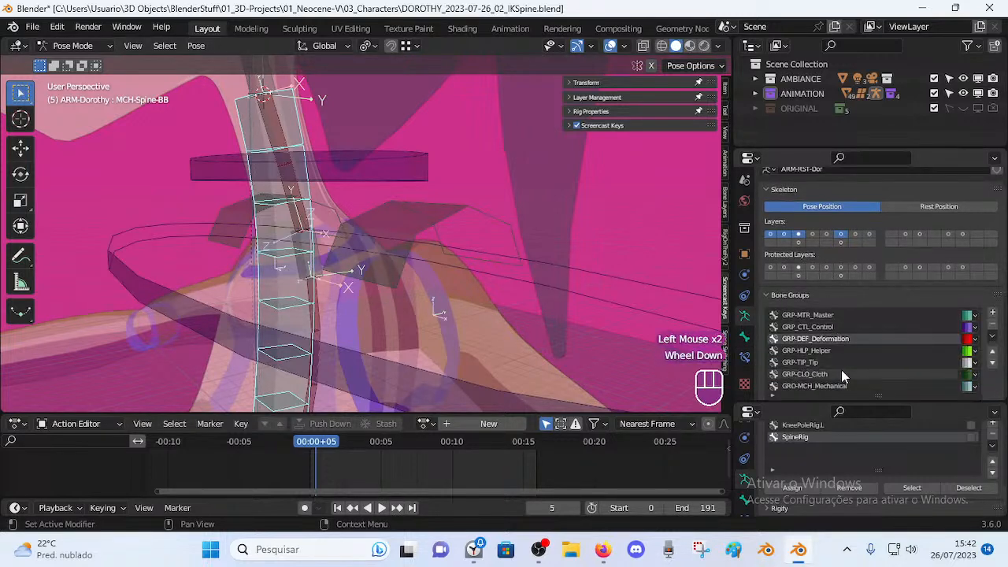
left_click(839, 384)
scroll(866, 356, "down", 1)
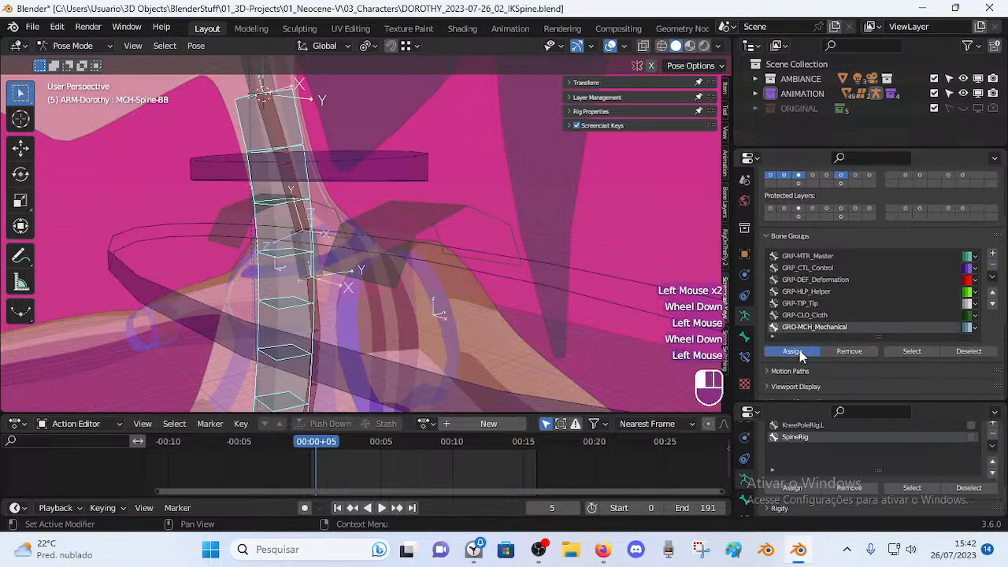
left_click(792, 351)
key("alt+a")
View the neck base from a different angle and save the file.
middle_click_drag(377, 224, 348, 225)
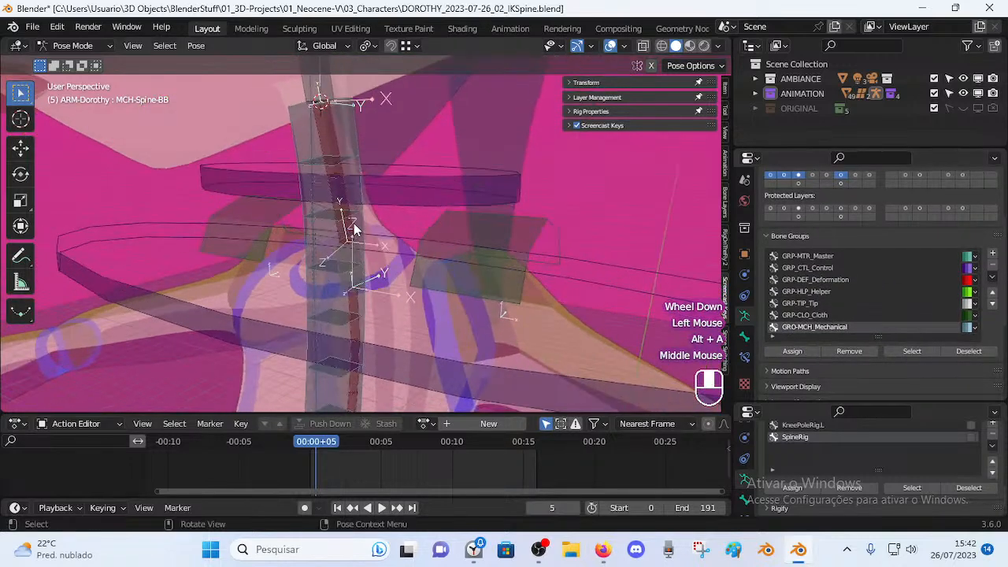
scroll(350, 224, "up", 1)
scroll(352, 228, "down", 1)
key("ctrl+s")
Set MCH-Spine-BB as the target bone in the Copy Transforms constraint of the TIP-Spine-BB-Handler.003 handle.
scroll(403, 192, "up", 2)
left_click(376, 283)
left_click(344, 254)
left_click(348, 271)
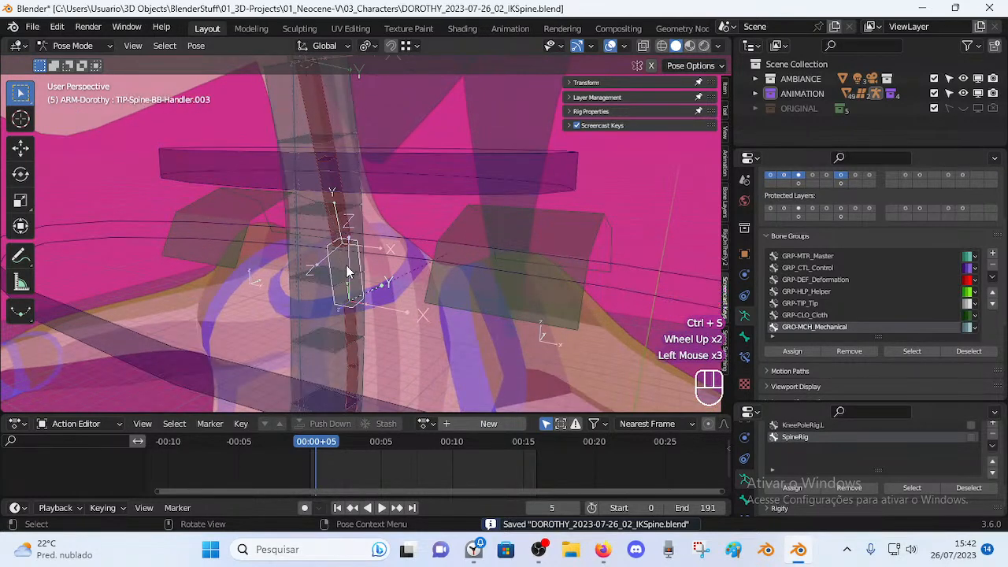
left_click(744, 357)
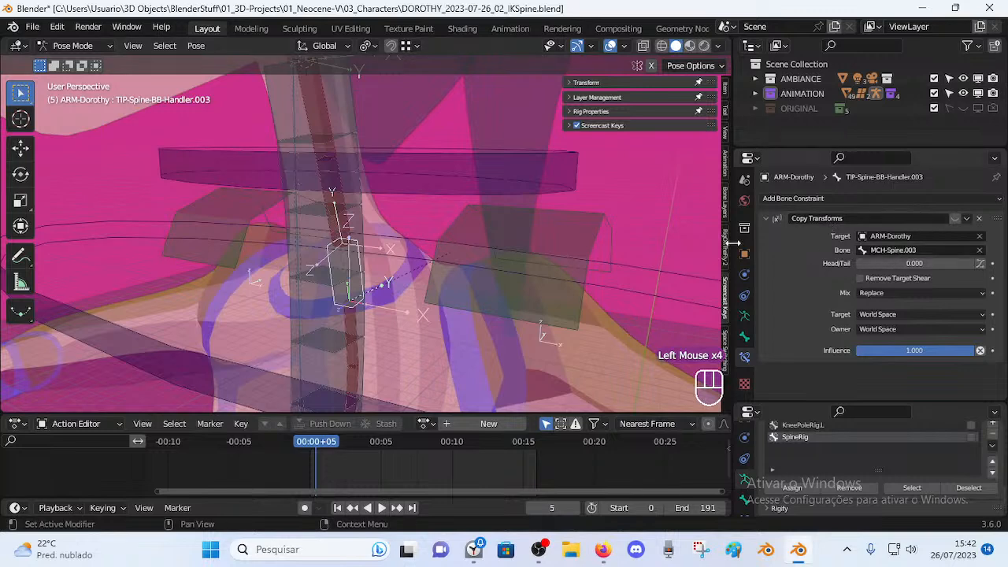
left_click(305, 288)
key("F2")
key("ctrl+c")
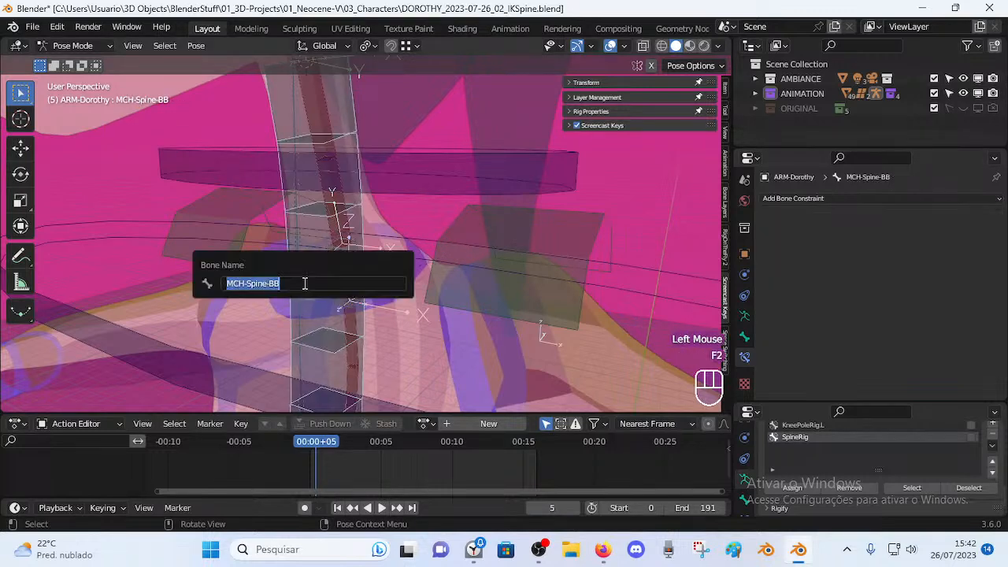
left_click(343, 269)
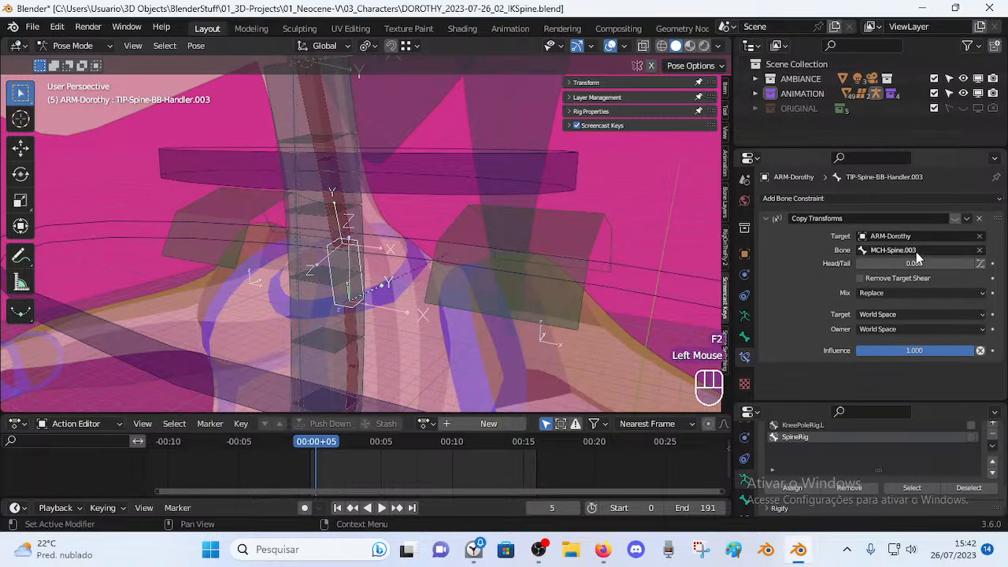
key("ctrl+v")
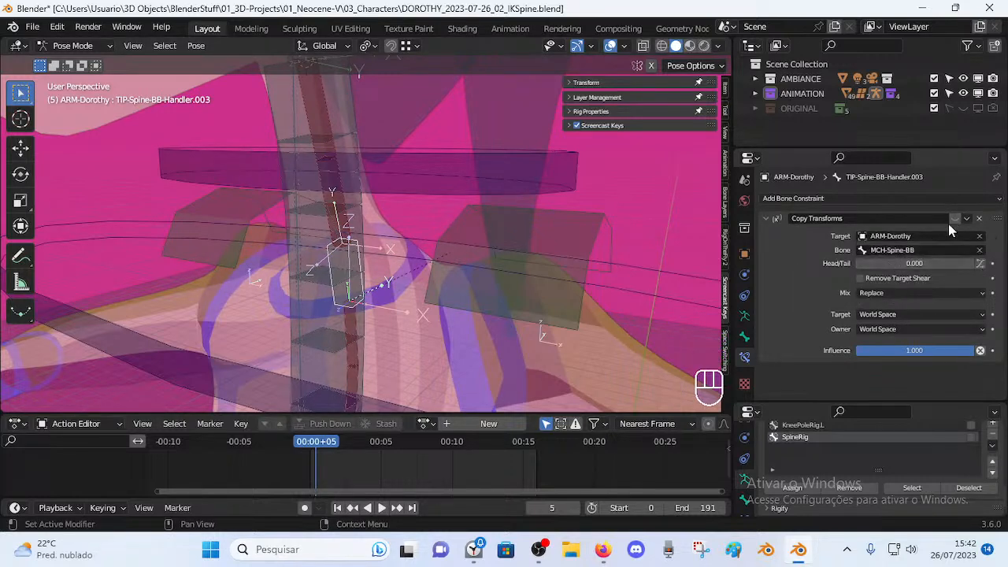
Enable the handle's Copy Transforms constraint to check its effect on the character, and disable it again.
left_click(953, 220)
scroll(409, 300, "down", 6)
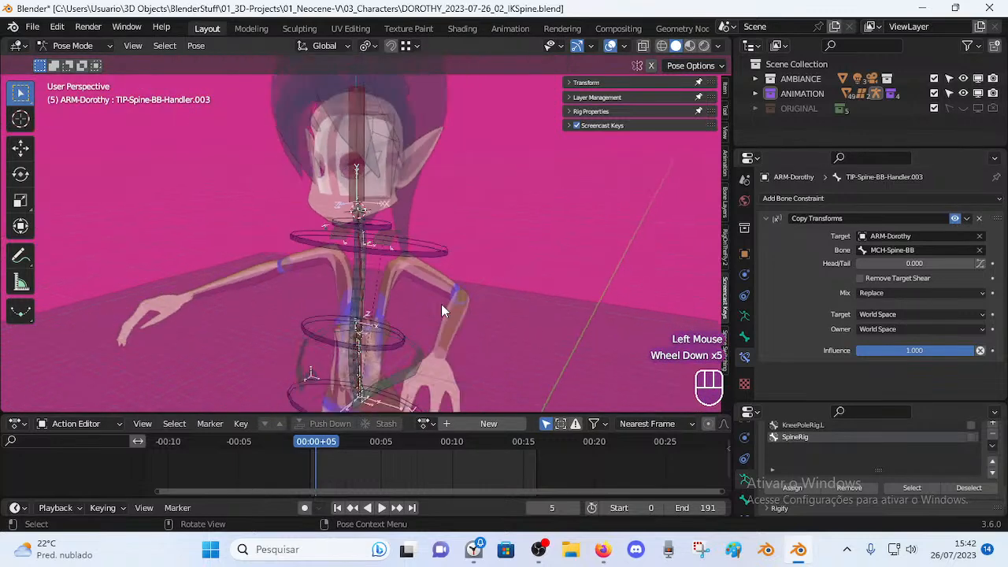
left_click(953, 220)
scroll(393, 237, "up", 3)
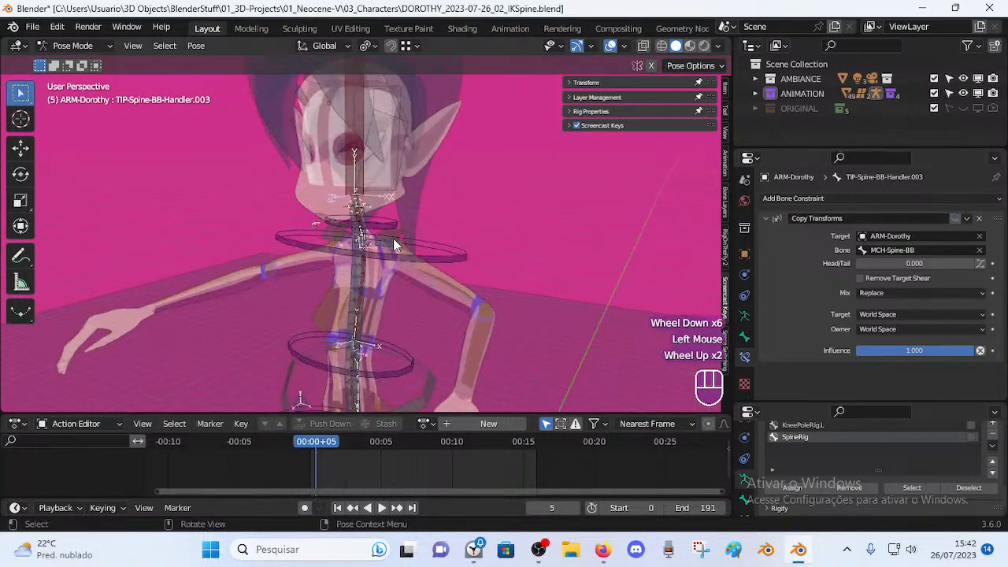
Set the constraint's mix mode to After Original (Split Channels) and try moving the neck-base handle.
left_click(889, 292)
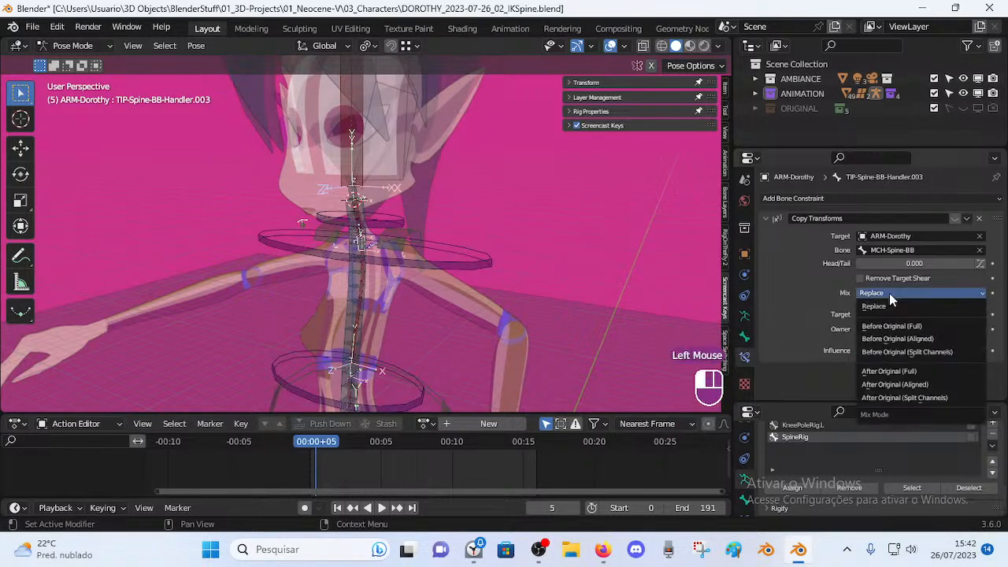
left_click(899, 399)
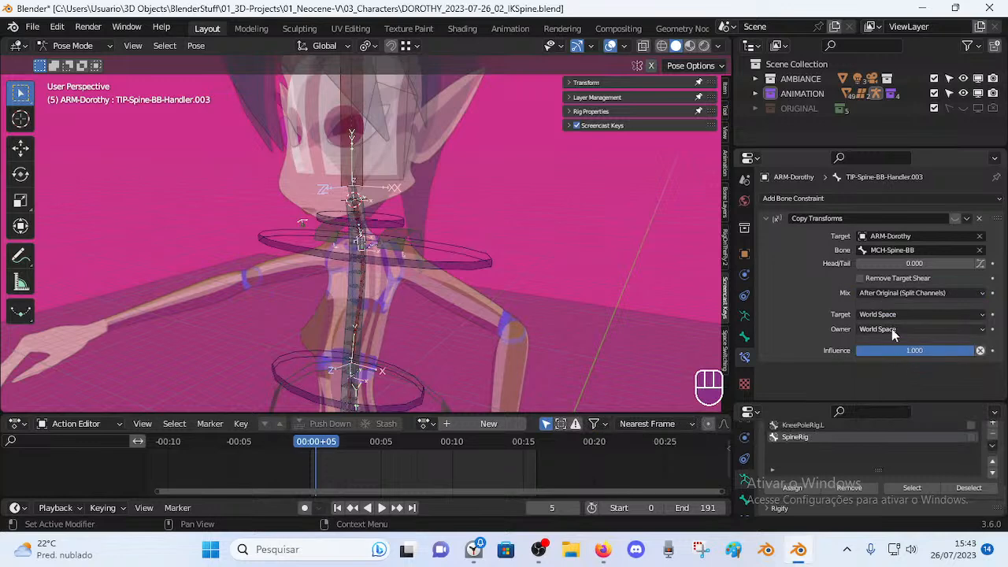
scroll(367, 303, "up", 1)
middle_click_drag(367, 303, 398, 302)
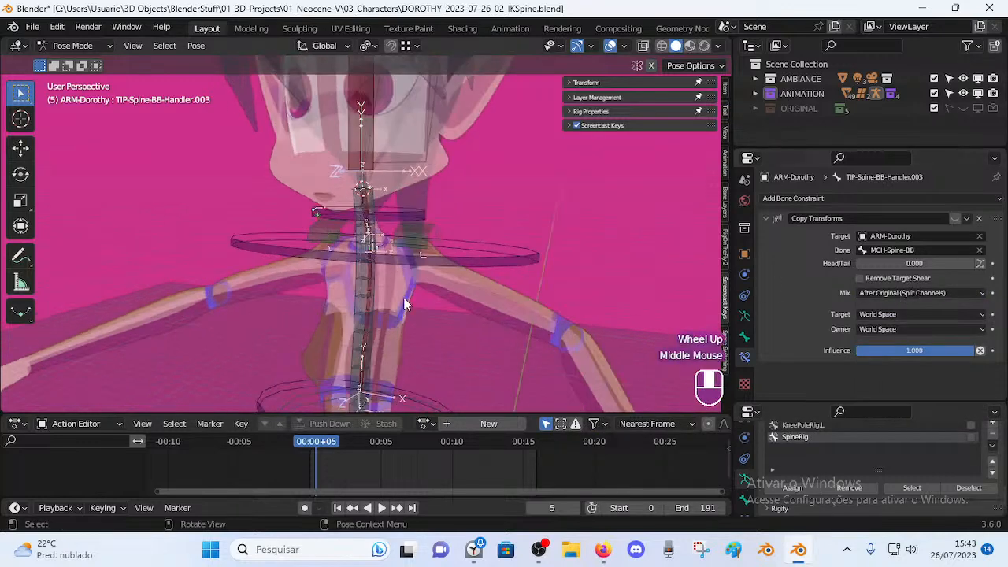
scroll(399, 302, "up", 2)
key("g")
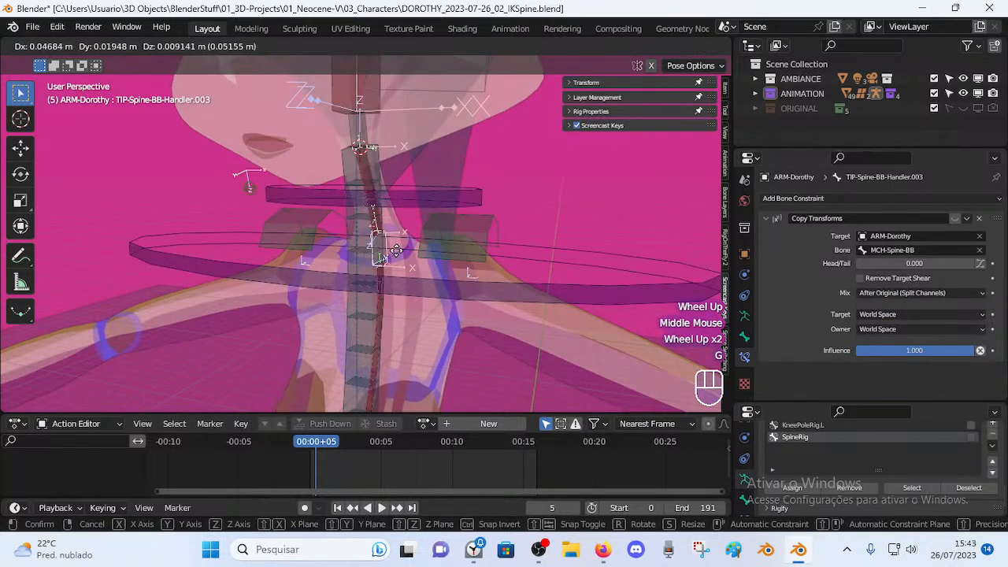
key("Escape")
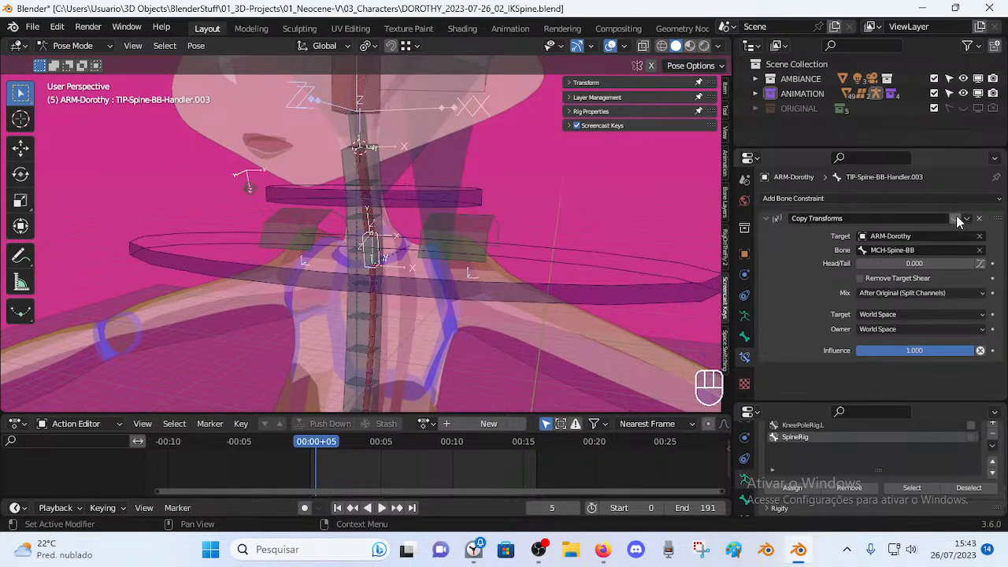
Enable the Copy Transforms constraint on TIP-Spine-BB-Handler.003 and check the effect on the whole character.
left_click(356, 323)
left_click(368, 250)
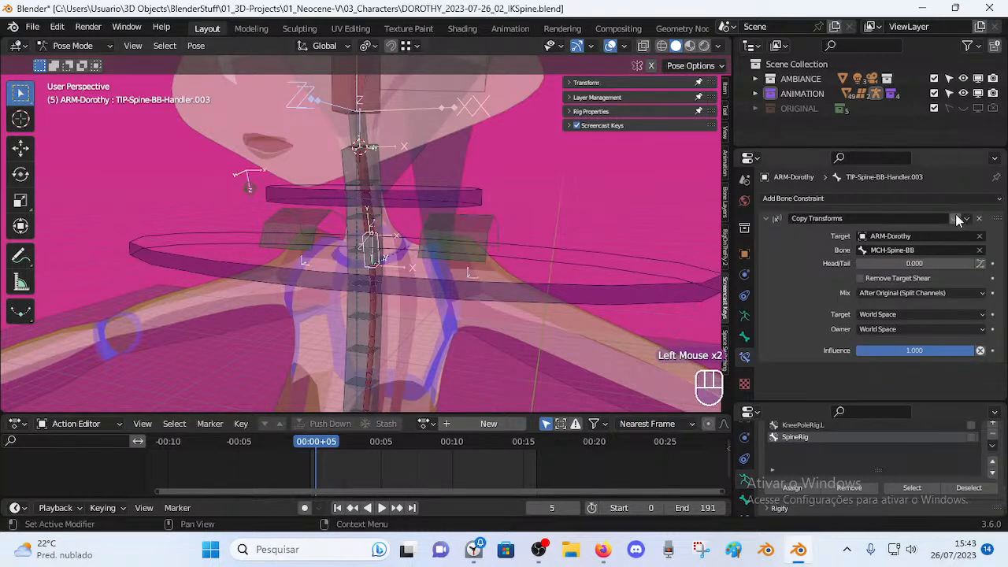
left_click(956, 220)
scroll(604, 222, "down", 2)
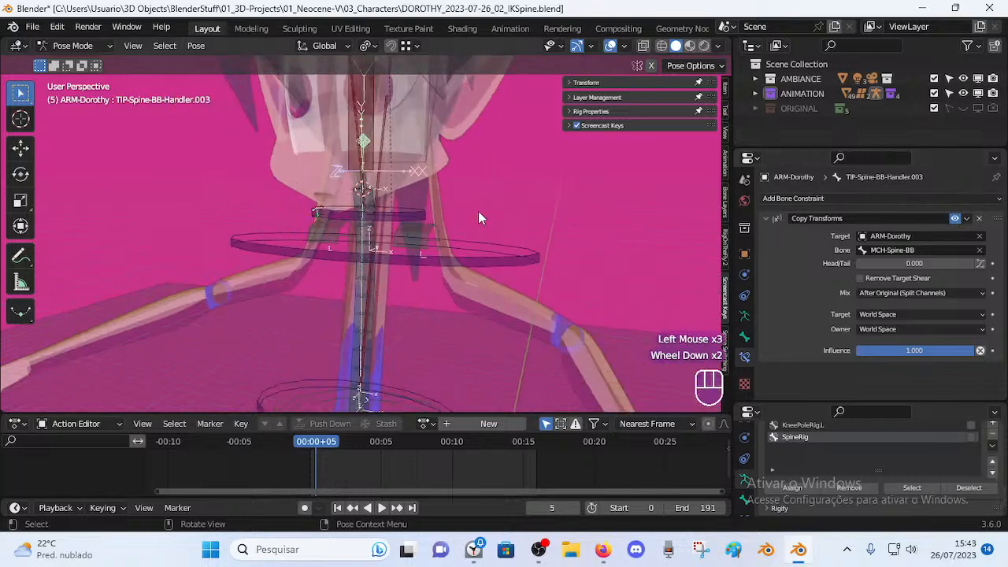
middle_click_drag(484, 214, 437, 214)
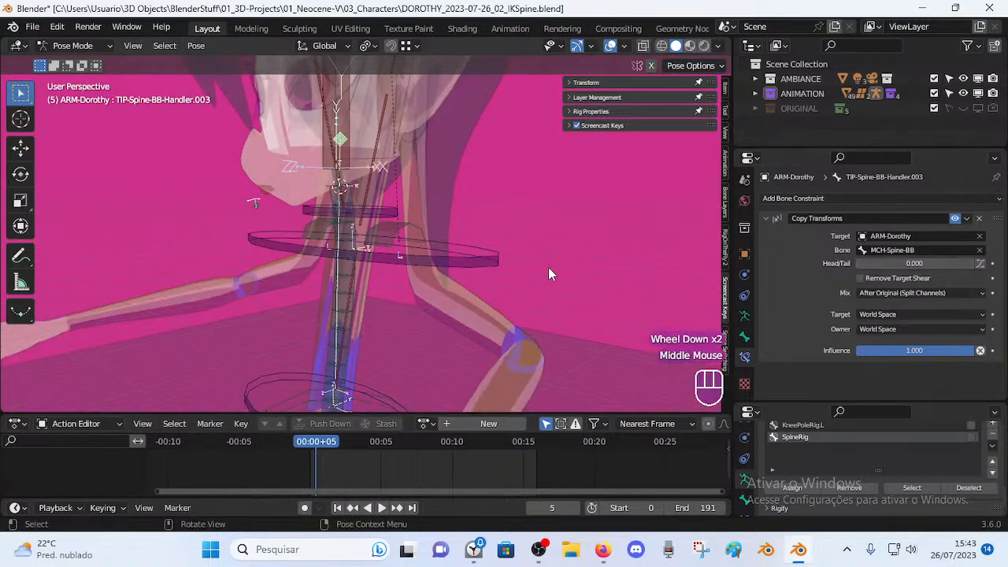
key("alt+q")
key("alt+q")
key("alt+q")
scroll(548, 272, "down", 2)
middle_click_drag(548, 272, 429, 315, "shift")
scroll(410, 282, "up", 1)
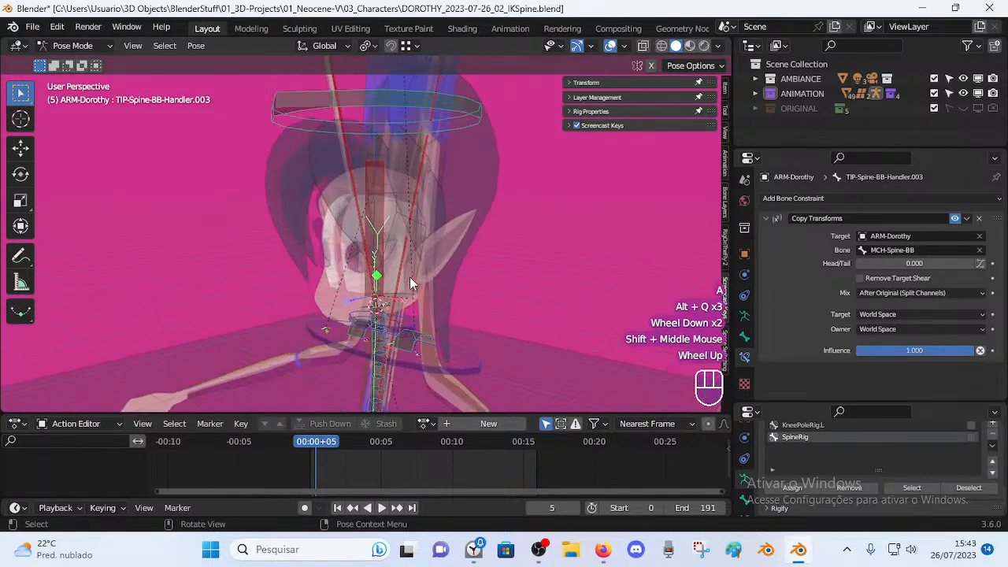
scroll(410, 282, "down", 5)
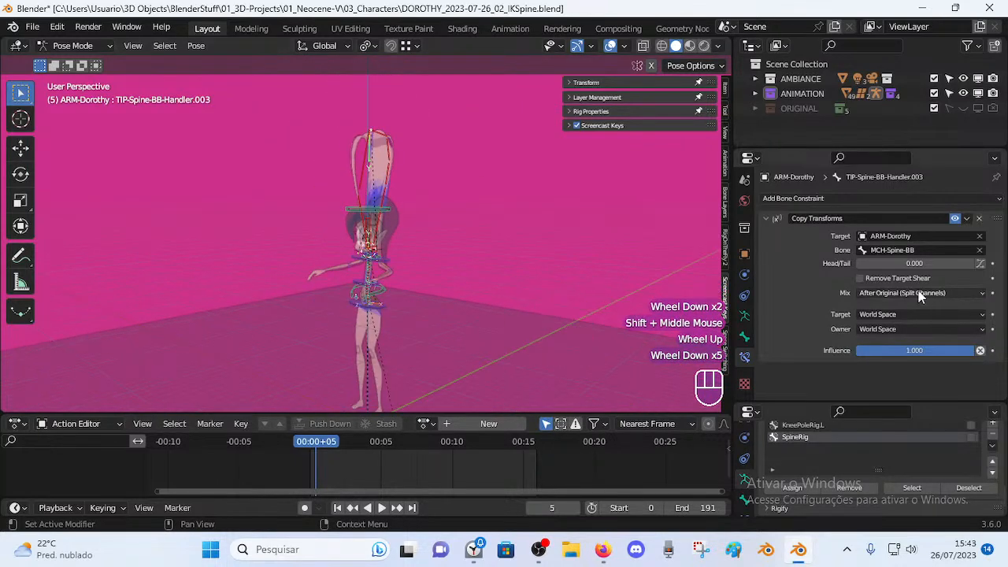
Set both the target and owner spaces of the Copy Transforms constraint to Local Space.
left_click_drag(908, 312, 900, 379)
left_click(905, 328)
left_click(889, 402)
Try moving the neck-base handle TIP-Spine-BB-Handler.003 from two viewing angles to check its Local Space constraint.
scroll(401, 308, "up", 4)
middle_click_drag(399, 308, 391, 218, "shift")
scroll(401, 246, "up", 3)
double_click(391, 214)
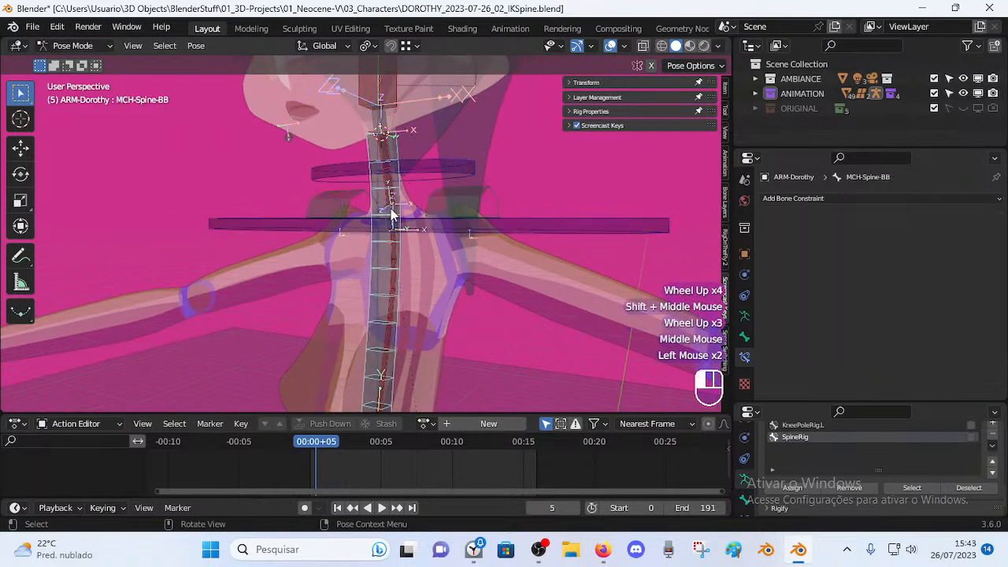
key("g")
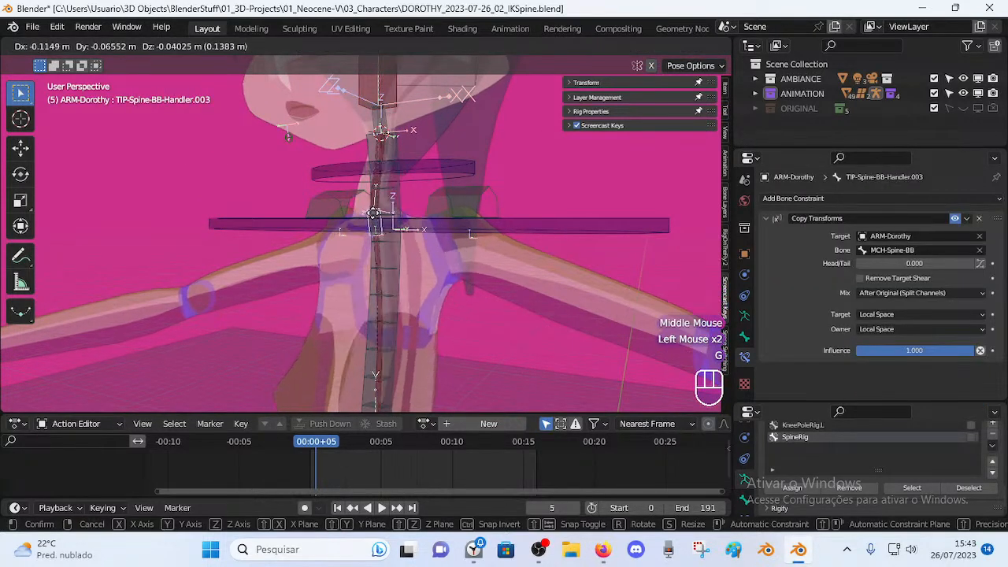
key("Escape")
middle_click_drag(397, 228, 335, 307)
key("g")
key("Escape")
Try moving the neck control CTL-Spine.004 to check how the neck deforms.
scroll(339, 299, "down", 2)
left_click(372, 253)
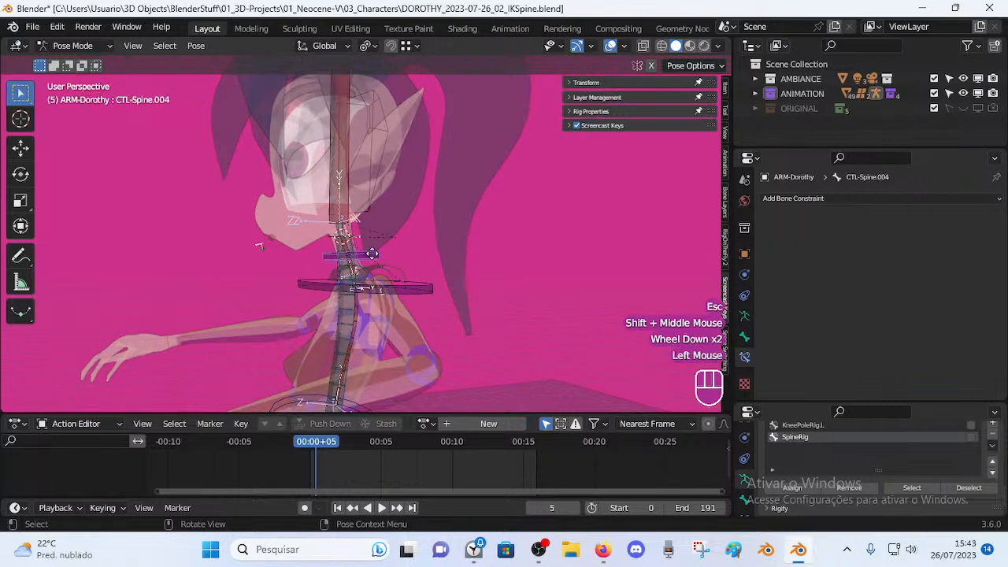
key("g")
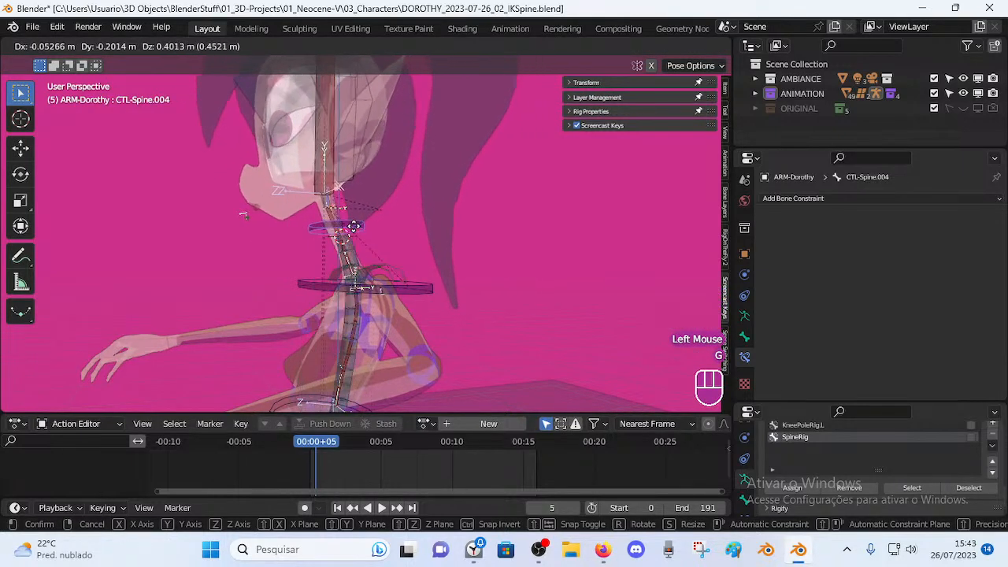
key("Escape")
Set Head/Tail to 0.134 in TIP-Spine-BB-Handler.003's Copy Transforms constraint and make it follow the target's B-Bone shape.
left_click(358, 282)
left_click(358, 282)
left_click(358, 282)
left_click(358, 281)
scroll(358, 284, "up", 1)
middle_click_drag(359, 284, 425, 201)
middle_click_drag(385, 206, 492, 229)
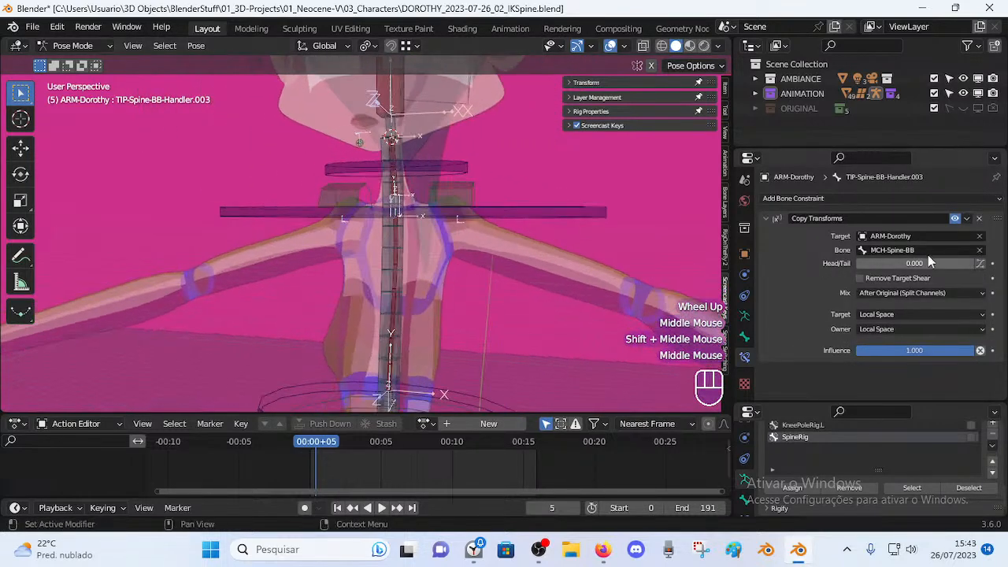
left_click_drag(874, 264, 889, 265)
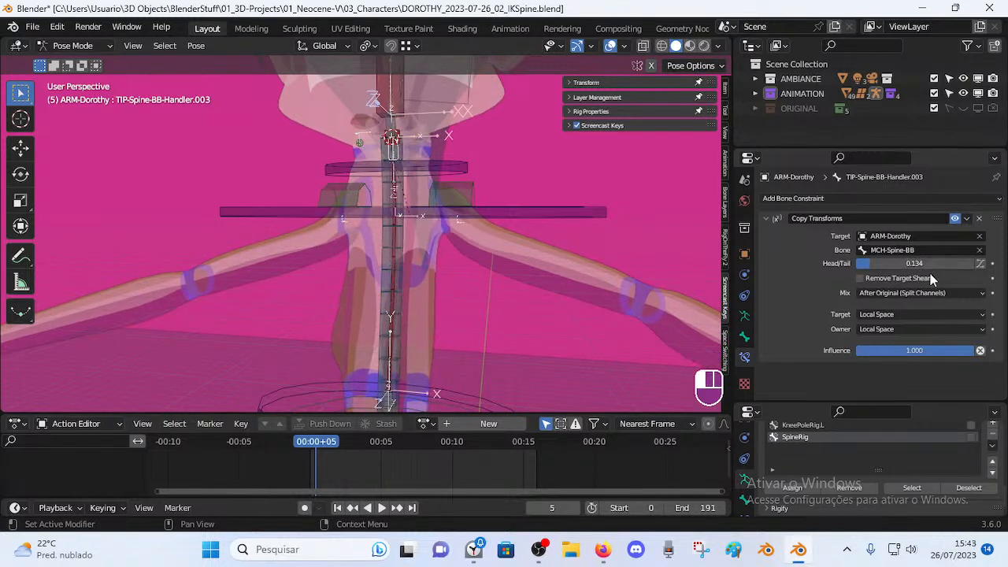
left_click(980, 265)
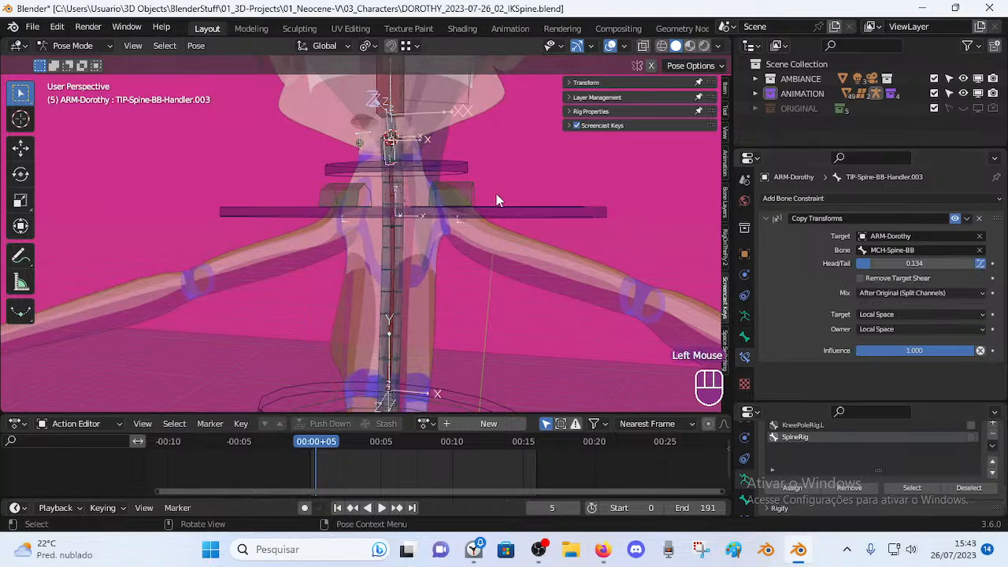
Lower the constraint's Head/Tail to 0.010, check the spine from the side, and set it to 0.035.
middle_click_drag(521, 201, 404, 194)
left_click_drag(875, 264, 859, 264)
middle_click_drag(441, 315, 362, 322)
scroll(365, 321, "down", 2)
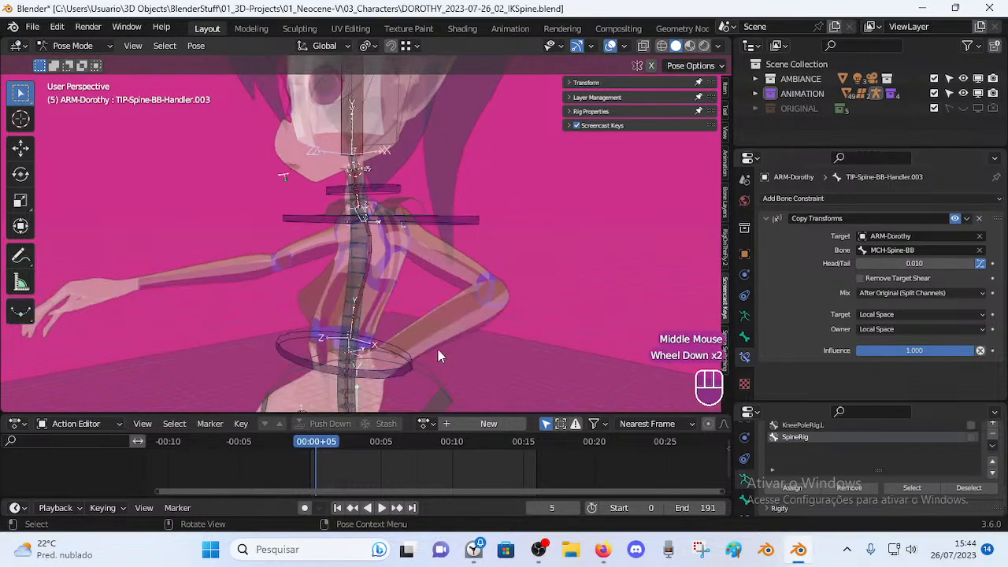
middle_click_drag(418, 346, 385, 341)
middle_click_drag(329, 355, 358, 325, "shift")
scroll(375, 292, "up", 2)
middle_click_drag(358, 324, 364, 329)
left_click_drag(859, 264, 860, 268)
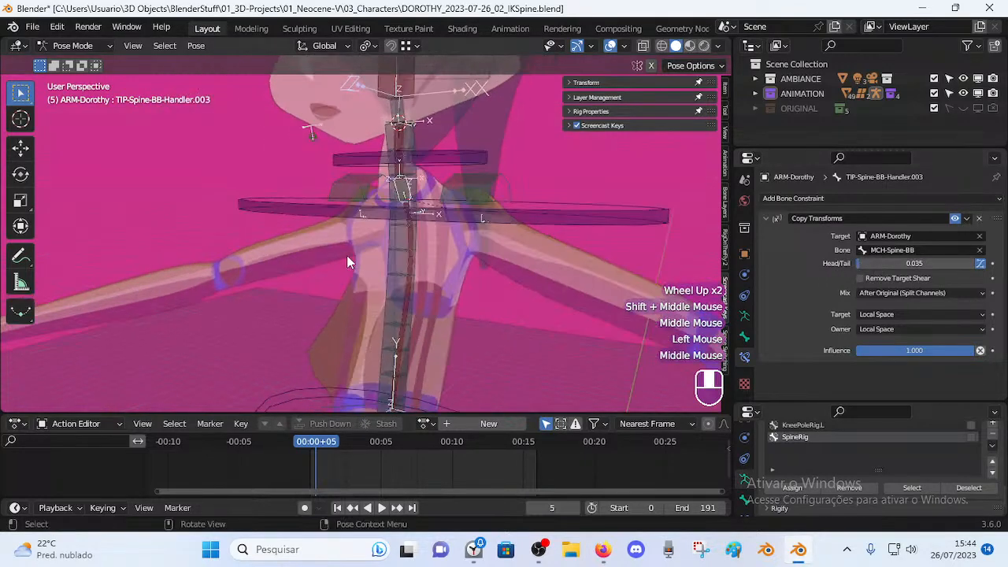
Test the neck control CTL-Spine.004 by moving it around and check how the neck-base handle and bendy bone respond.
left_click(470, 163)
key("g")
left_click(466, 114)
middle_click_drag(467, 113, 429, 181, "shift")
middle_click_drag(429, 181, 399, 236)
key("g")
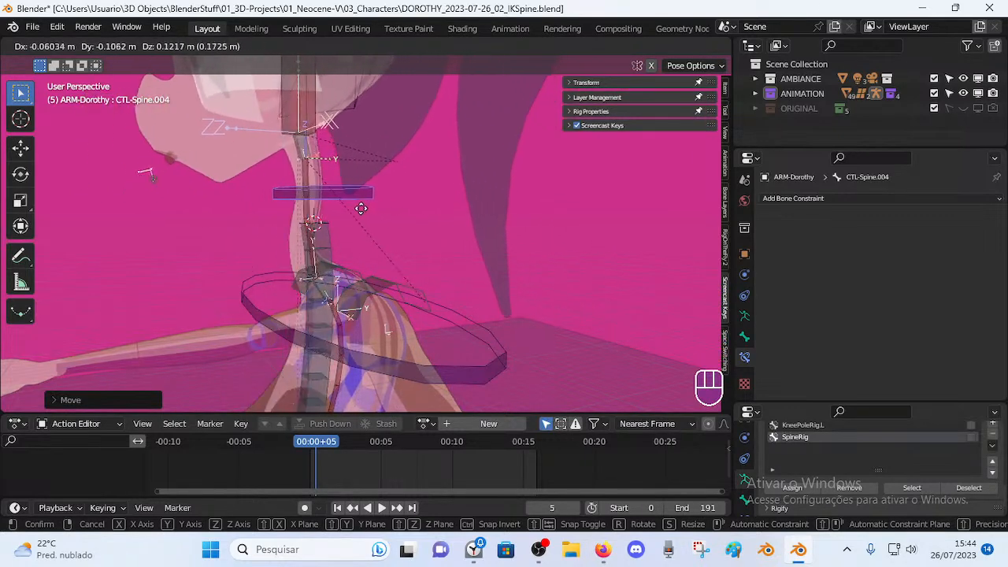
key("Escape")
key("alt+q")
key("alt+q")
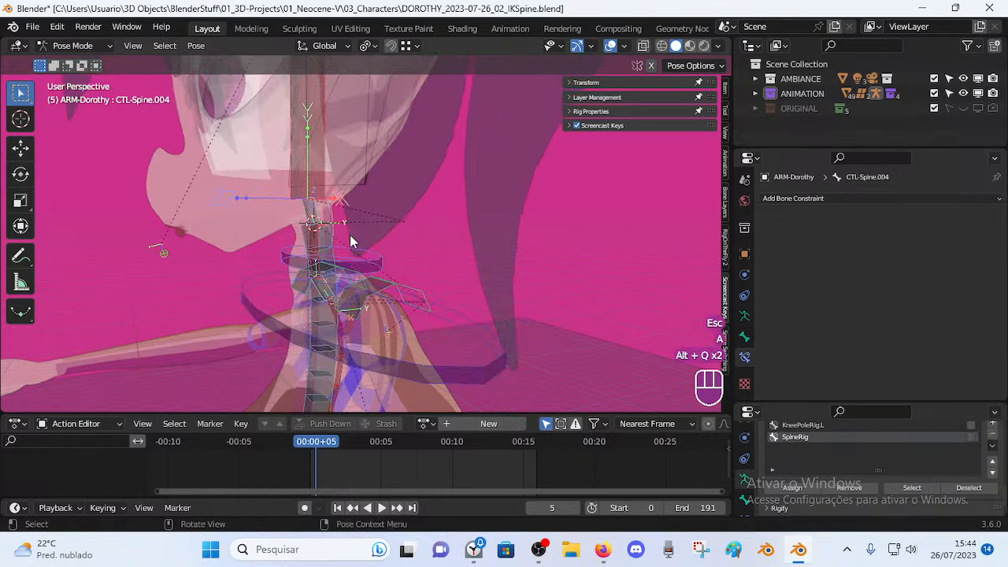
left_click(360, 258)
key("g")
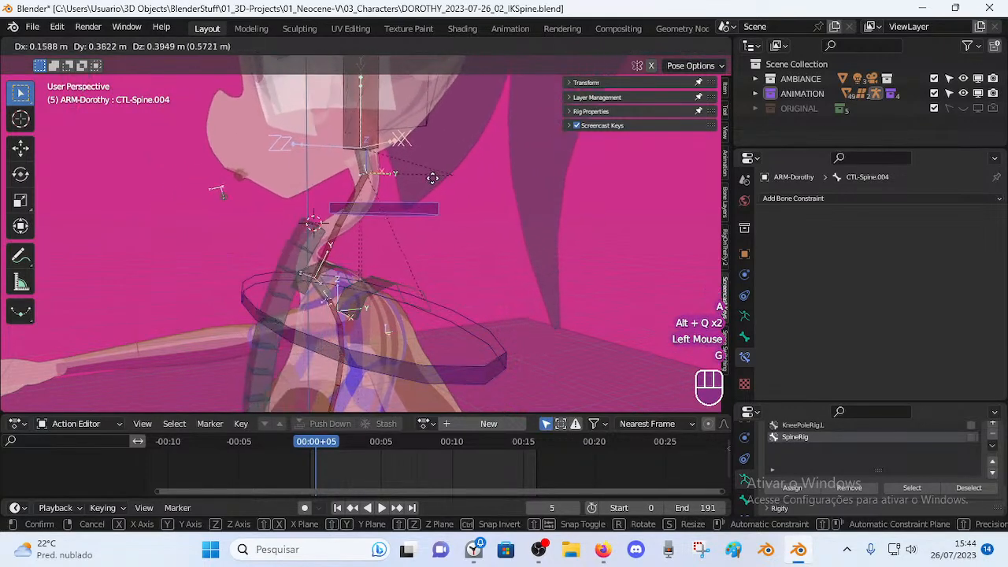
key("Escape")
middle_click_drag(402, 210, 328, 178, "shift")
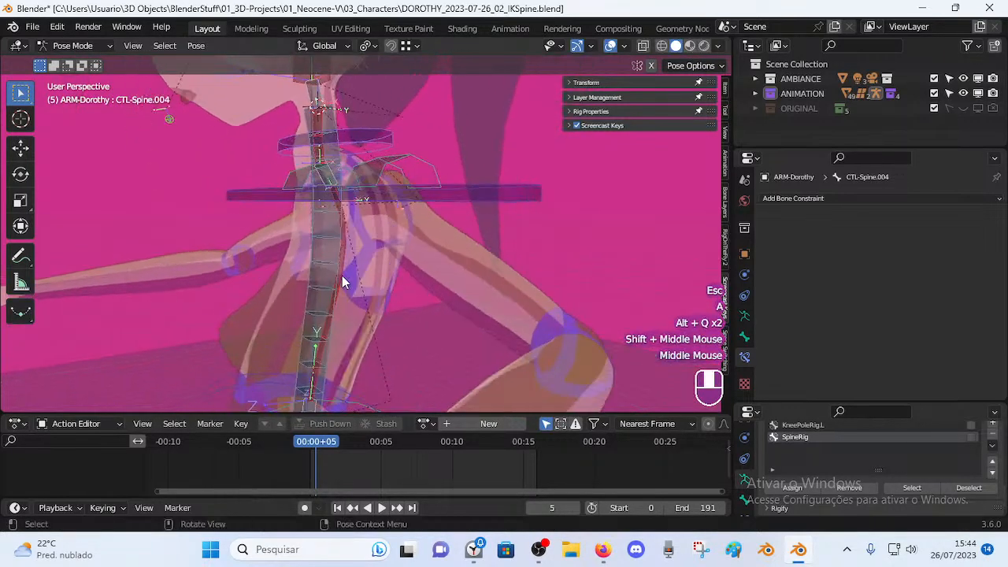
Set the Head/Tail of TIP-Spine-BB-Handler.003's Copy Transforms constraint to 0.025.
left_click(331, 175)
left_click(335, 184)
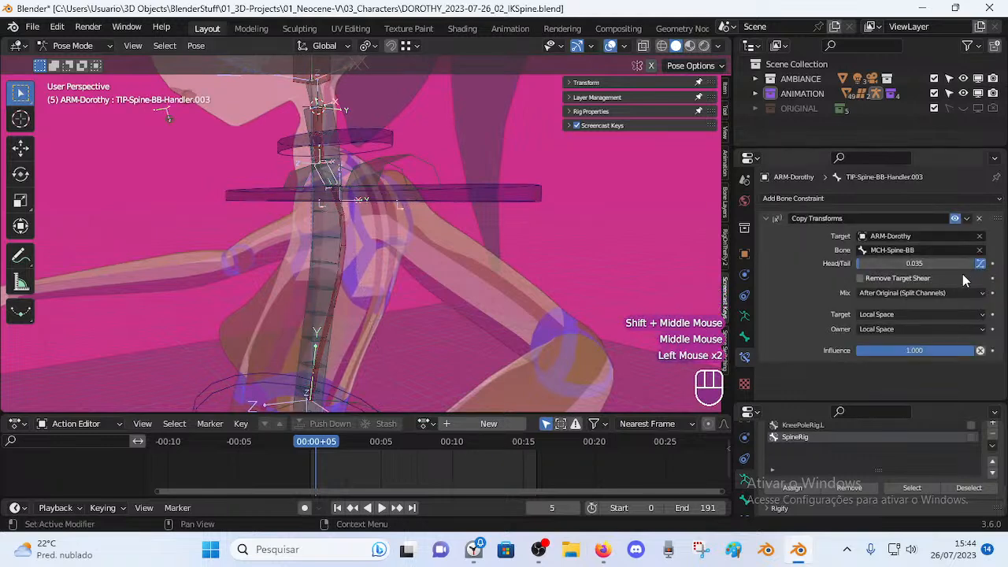
mouse_move(913, 263)
left_mouse_down()
mouse_move(929, 263)
mouse_move(905, 263)
mouse_move(917, 263)
left_mouse_up()
middle_click_drag(209, 147, 358, 177)
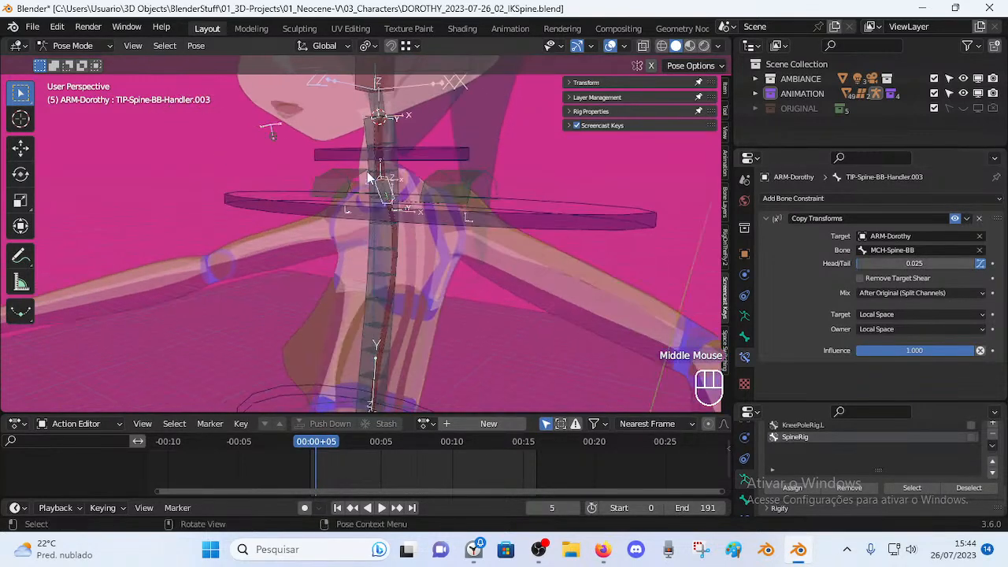
Examine the constraint on the upper neck handle TIP-Spine-BB-Handler.004 and look over the bones along the spine.
left_click(376, 109)
middle_click_drag(408, 115, 376, 154, "shift")
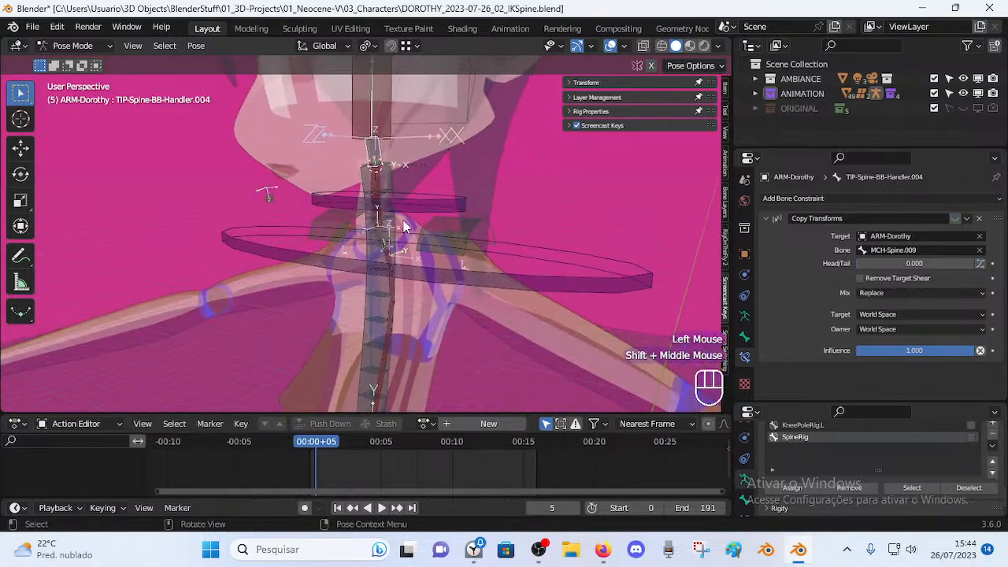
middle_click_drag(408, 260, 422, 234, "shift")
left_click(387, 331)
left_click(387, 331)
middle_click_drag(399, 138, 399, 176, "shift")
Select TIP-Spine-BB-Handler.003, .002, .001 and, as the active bone, .004, and copy the active bone's constraints to the selected bones.
left_click(391, 153)
left_click(391, 153)
middle_click_drag(465, 323, 408, 259, "shift")
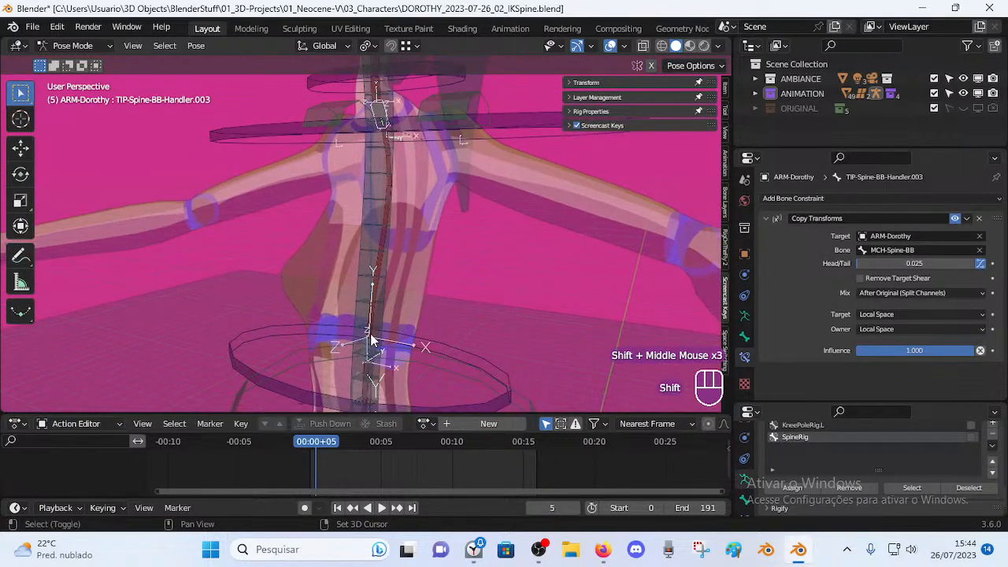
left_click(368, 340, "alt+shift")
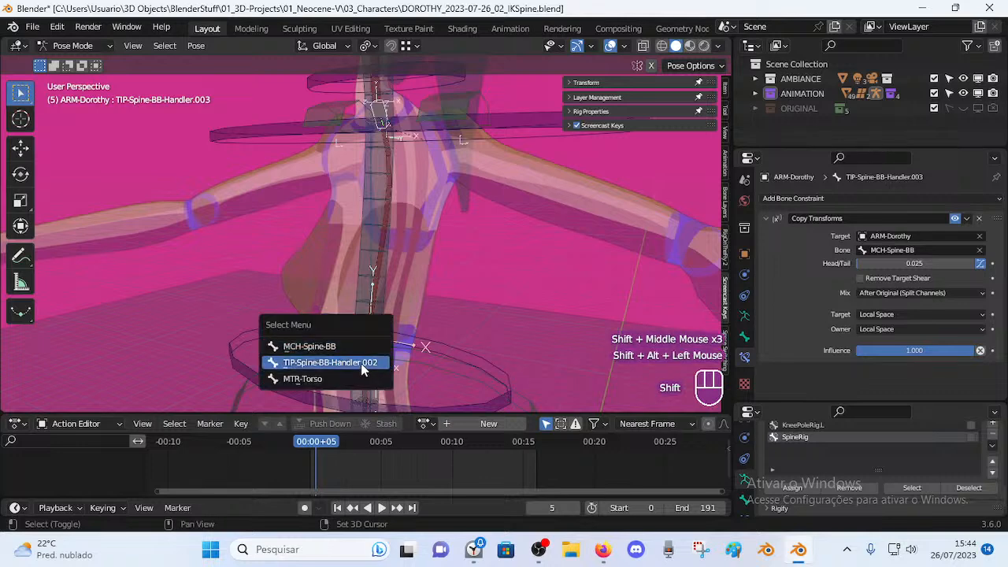
left_click(360, 363)
middle_click_drag(360, 363, 329, 166, "shift")
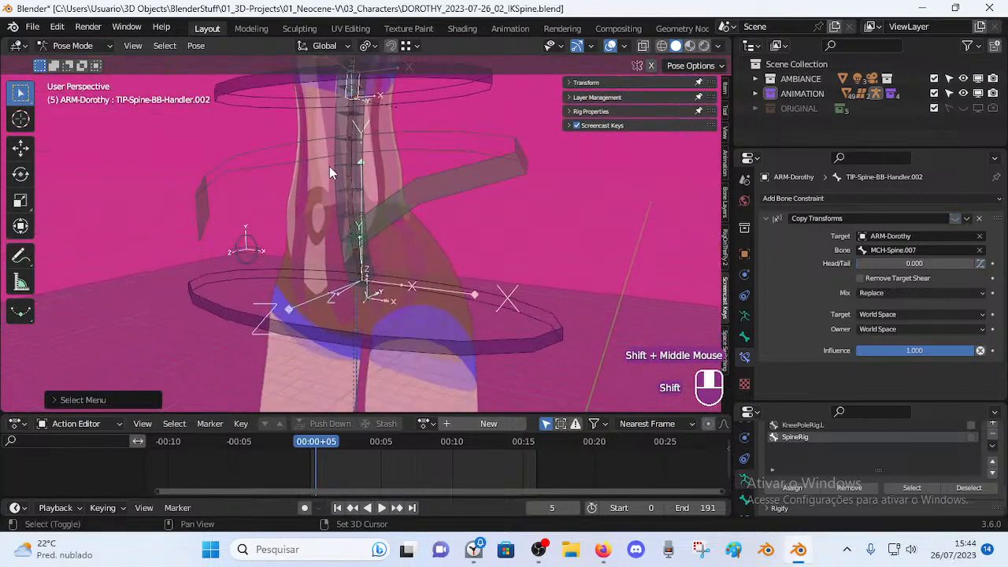
scroll(377, 315, "up", 2)
mouse_move(378, 315)
middle_mouse_down()
mouse_move(385, 293)
mouse_move(383, 330)
middle_mouse_up()
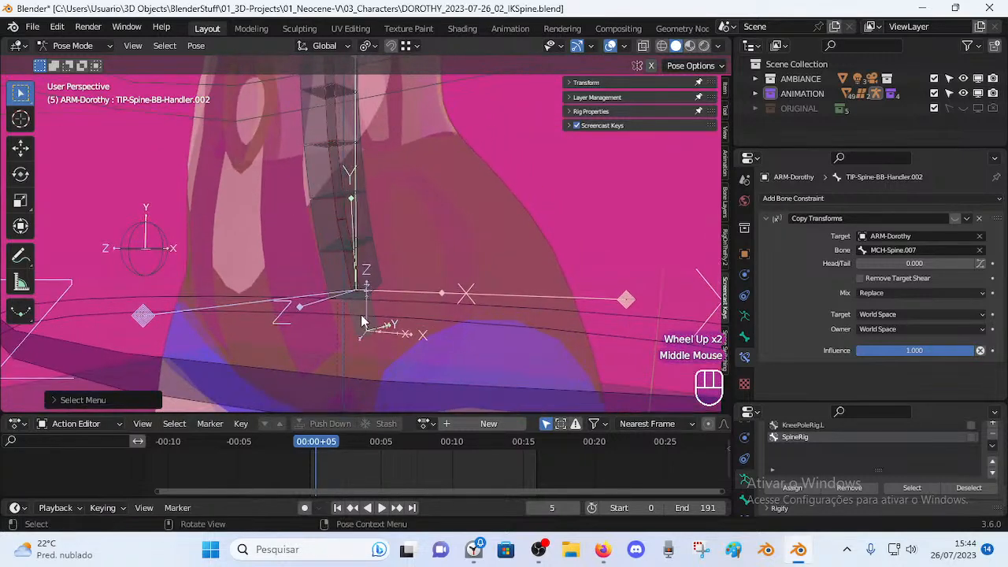
left_click(363, 324, "alt+shift")
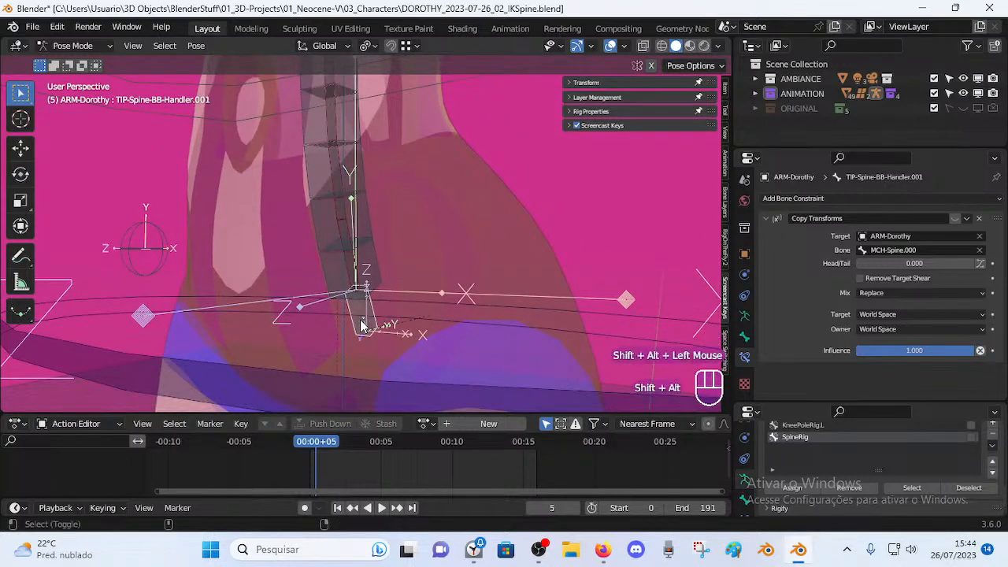
middle_click_drag(370, 393, 381, 285, "shift")
middle_click_drag(384, 172, 382, 210, "shift")
middle_click_drag(375, 105, 368, 242, "shift")
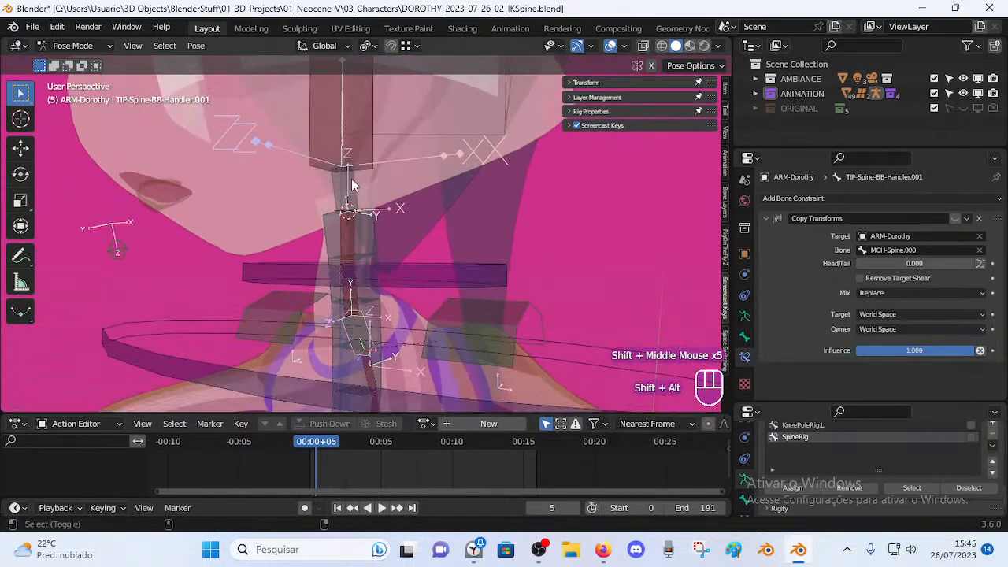
left_click(345, 180, "alt+shift")
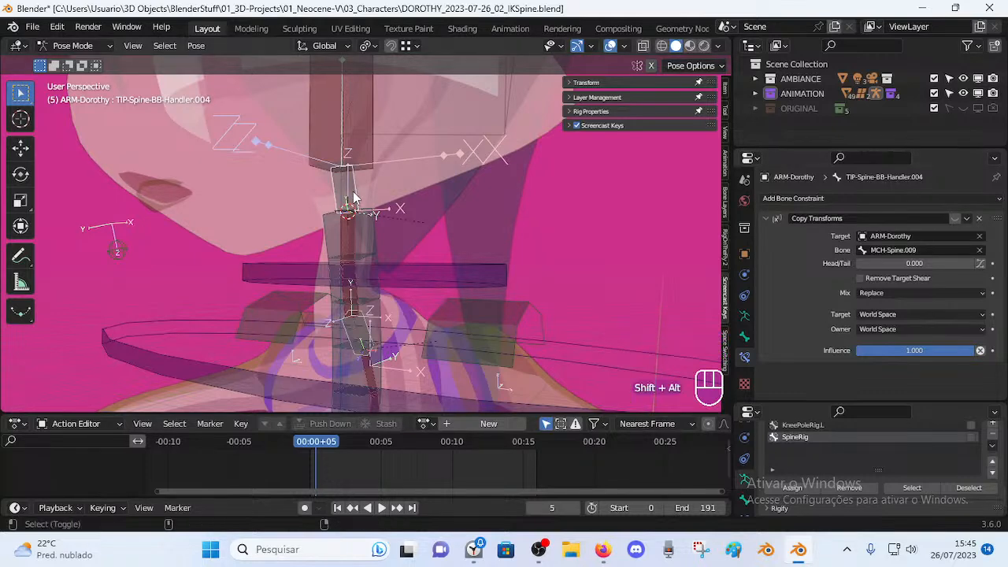
key("shift+alt+c")
scroll(354, 197, "down", 2)
middle_click_drag(385, 254, 415, 49, "shift")
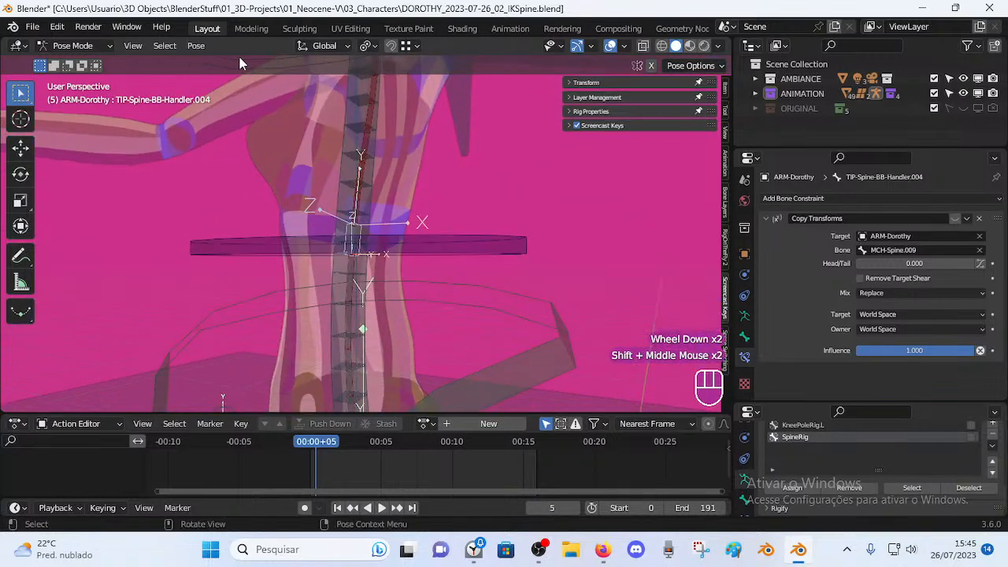
left_click(206, 46)
mouse_move(266, 304)
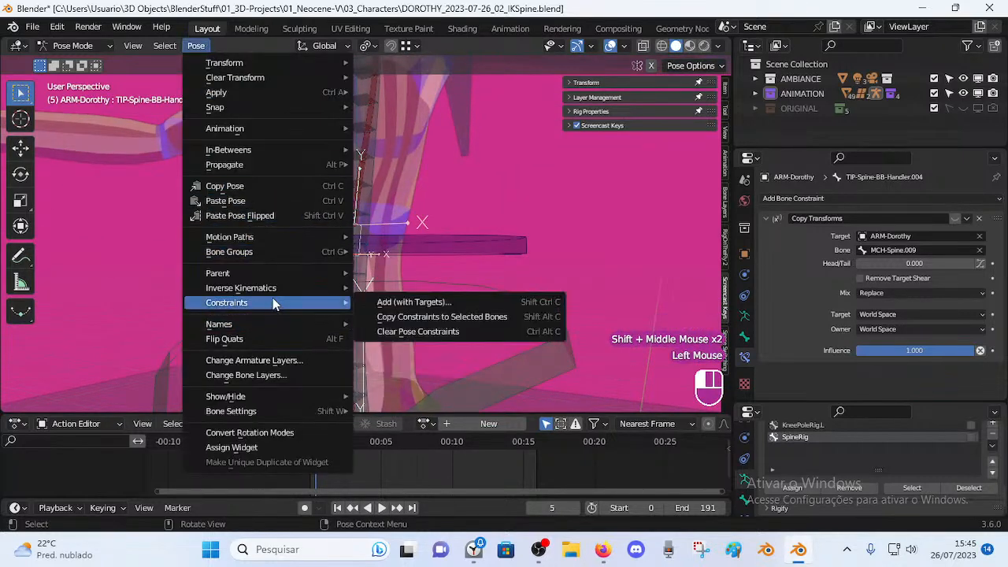
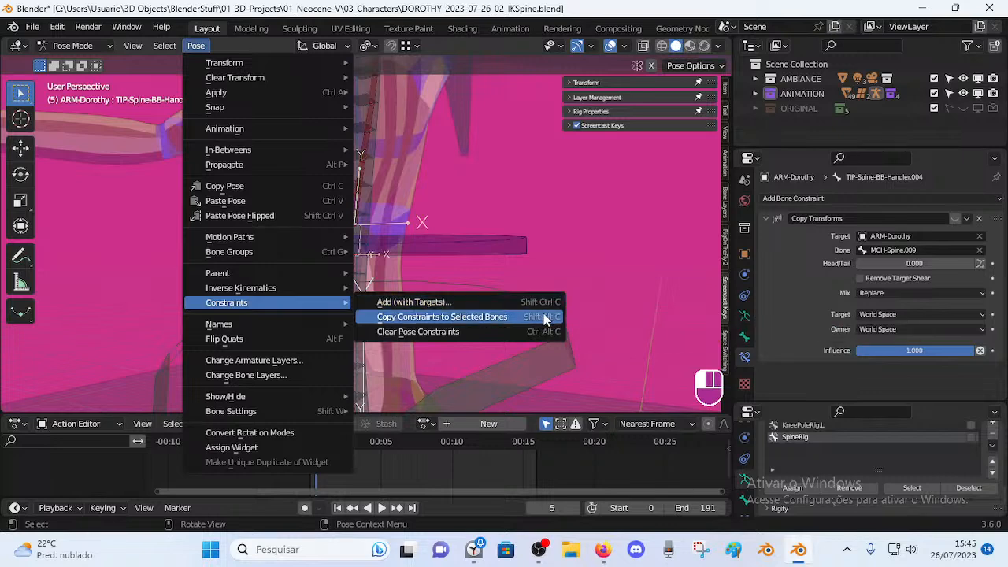
left_click(498, 319)
Check the copied Copy Transforms constraint on TIP-Spine-BB-Handler.001 at the base of the spine.
middle_click_drag(430, 333, 404, 293, "shift")
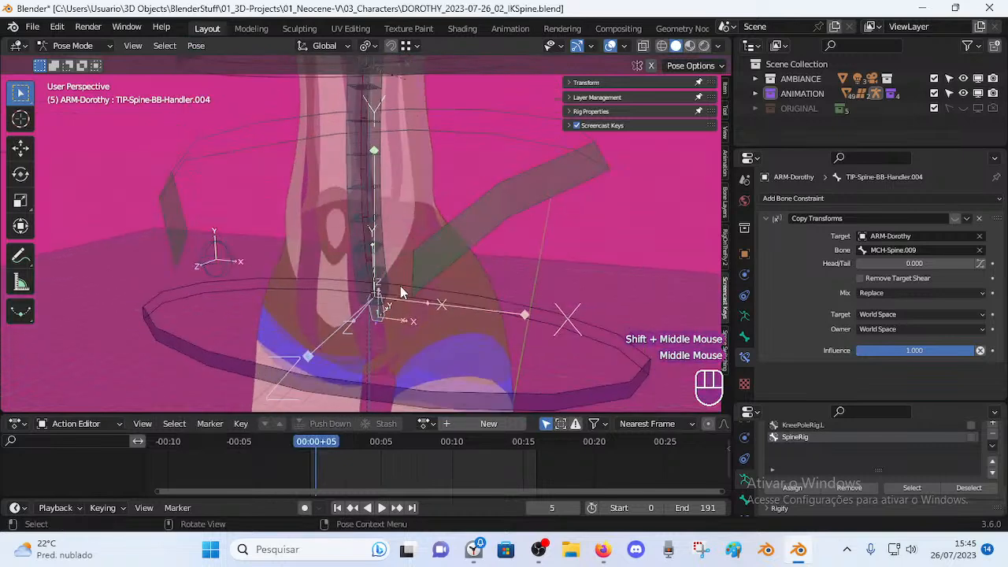
middle_click_drag(384, 204, 356, 277, "shift")
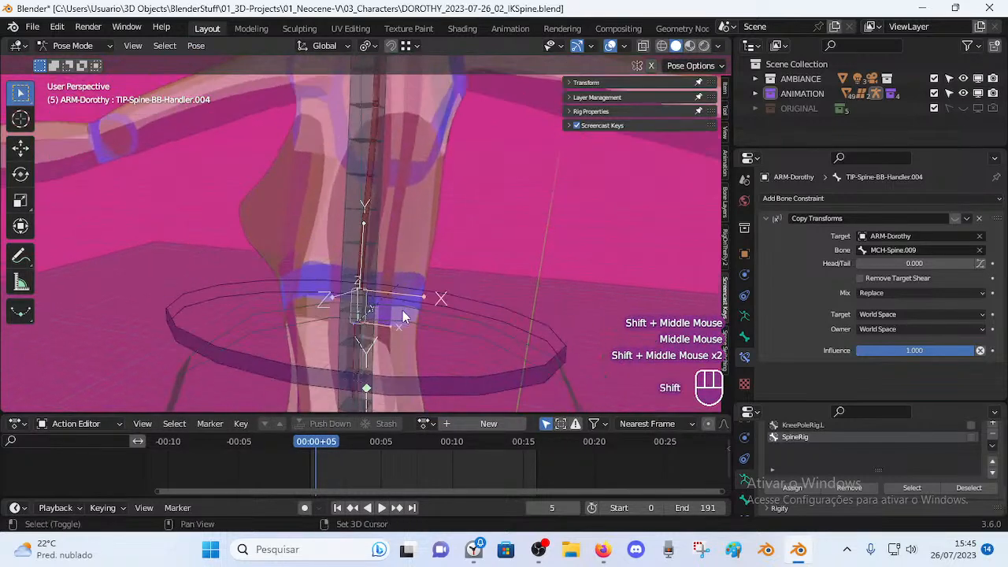
middle_click_drag(403, 305, 392, 153, "shift")
left_click(362, 339)
left_click(362, 339)
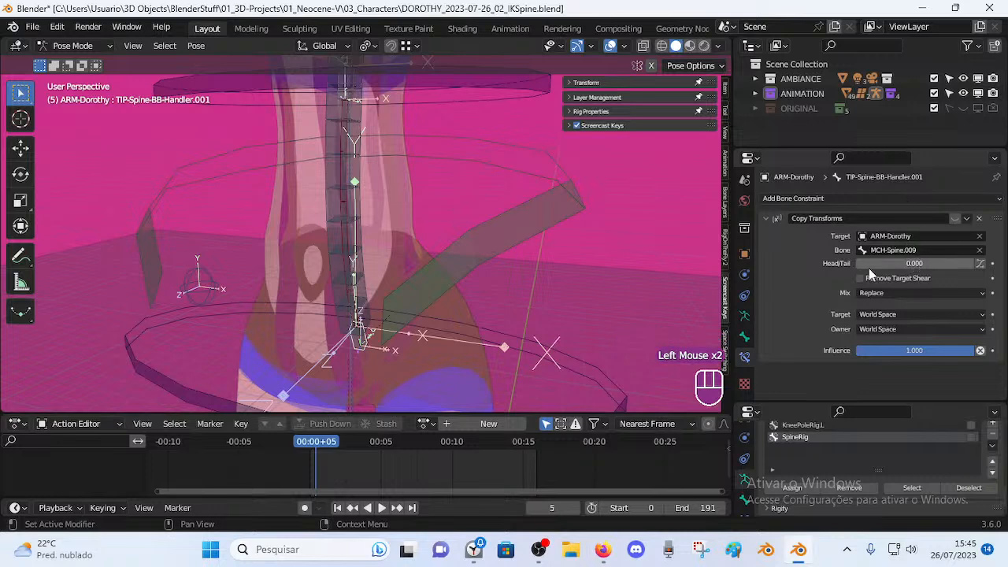
middle_click_drag(423, 269, 387, 272, "shift")
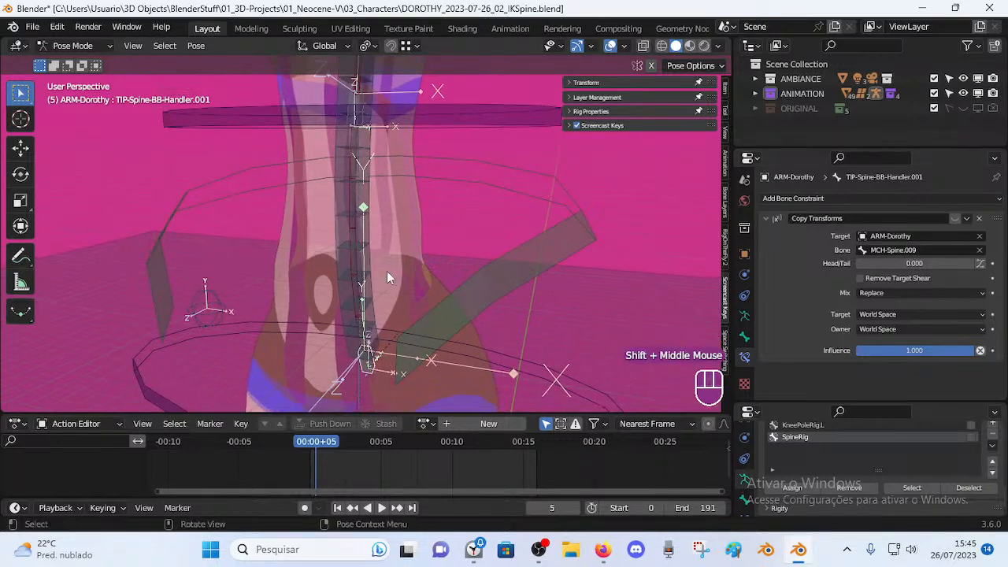
Copy the long bendy bone's name and set MCH-Spine-BB as the target bone of TIP-Spine-BB-Handler.001's Copy Transforms constraint.
left_click(342, 275)
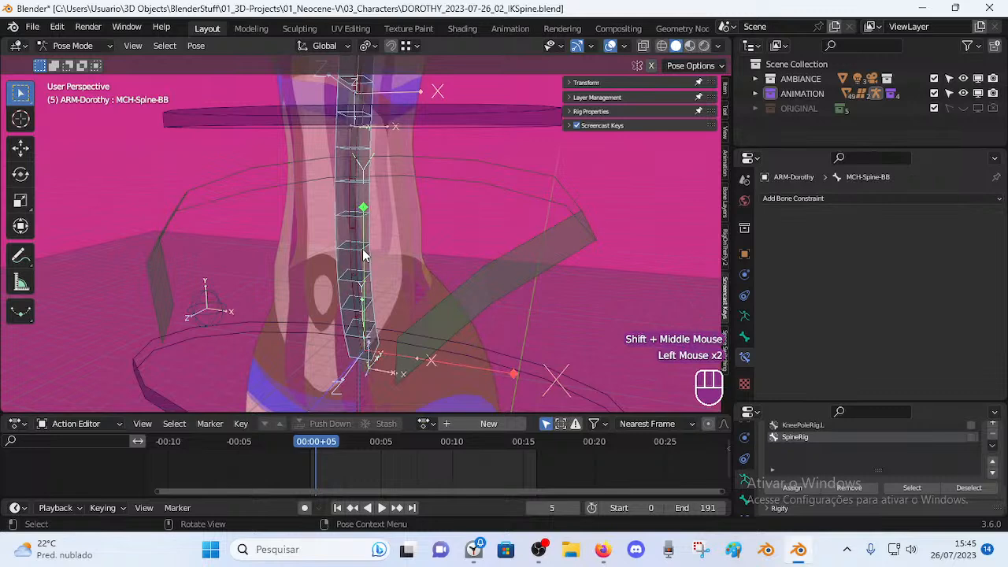
left_click(364, 370)
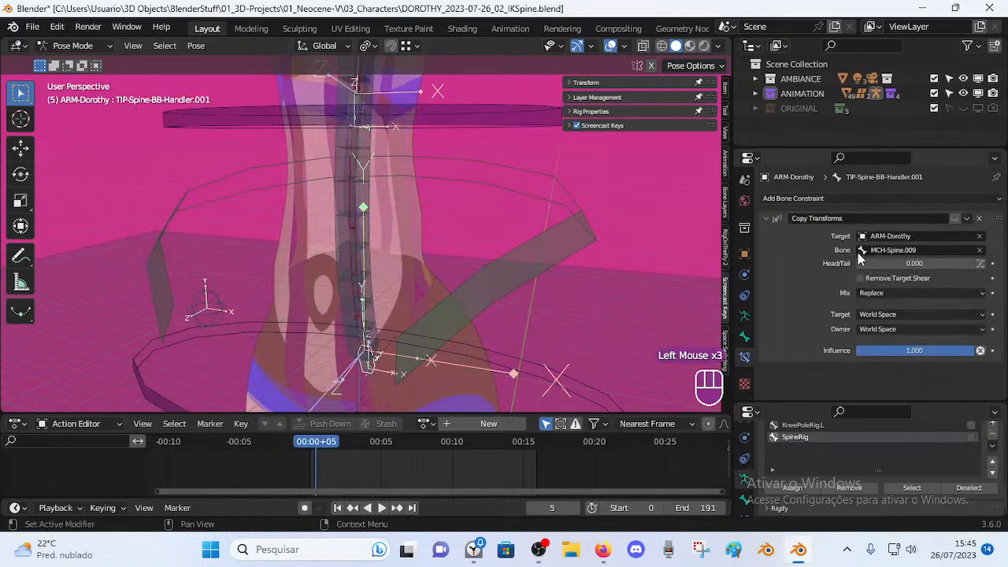
left_click(333, 215)
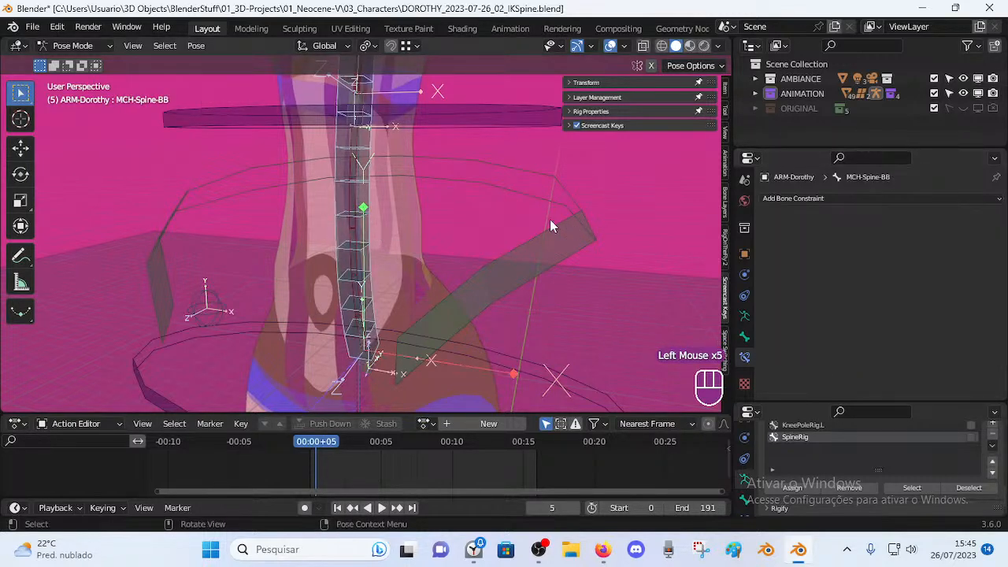
key("F2")
left_click(367, 366)
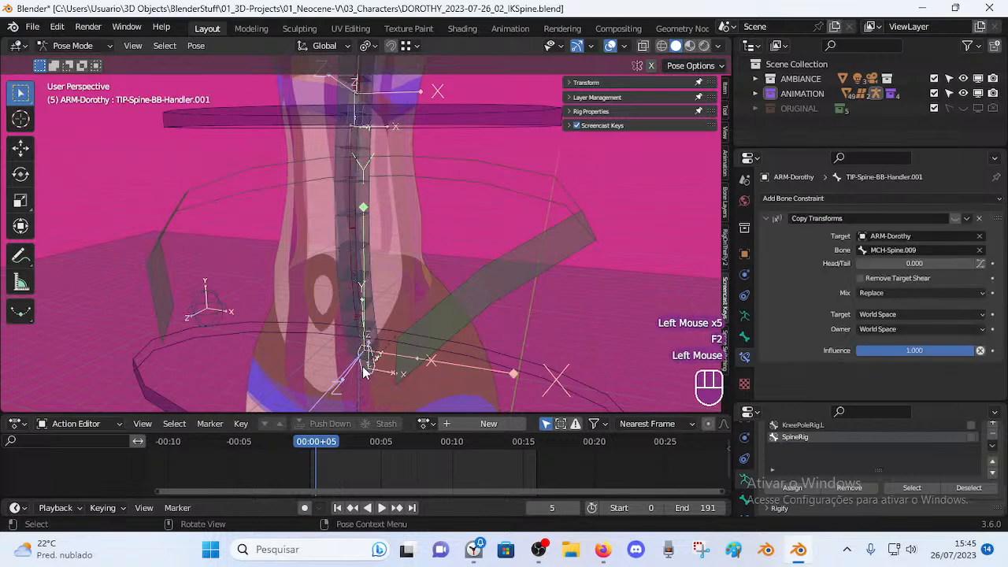
key("ctrl+v")
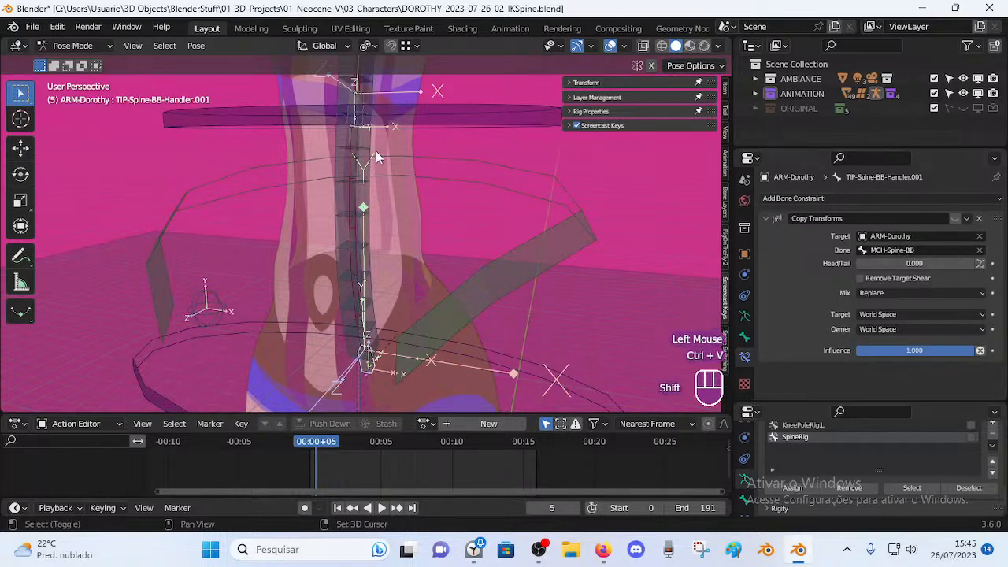
Set MCH-Spine-BB as the Copy Transforms target bone on TIP-Spine-BB-Handler.002, .003 and .004.
middle_click_drag(375, 150, 386, 281, "shift")
left_click(386, 281)
left_click(370, 298)
key("ctrl+v")
middle_click_drag(398, 147, 391, 228, "shift")
left_click(390, 226)
left_click(390, 227)
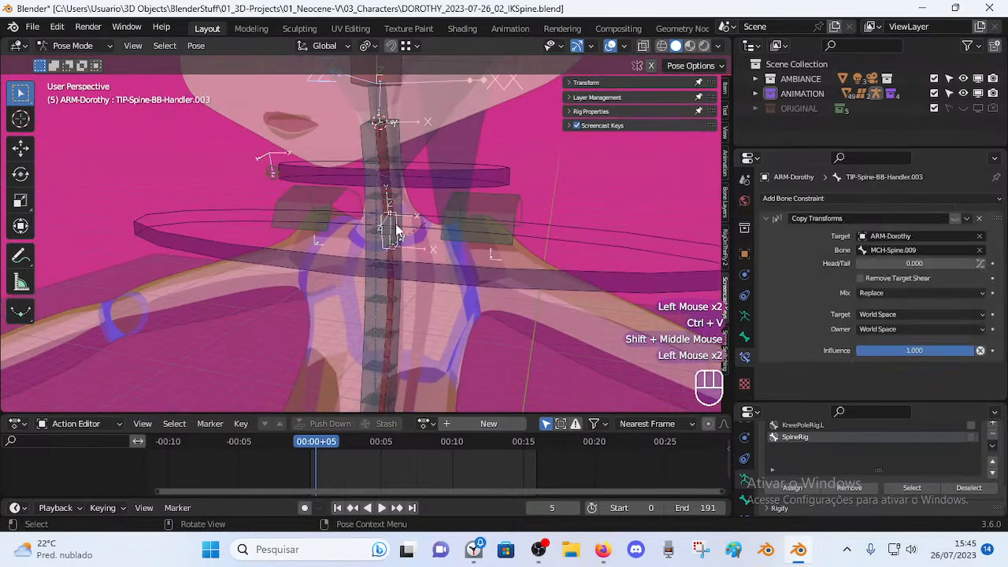
key("ctrl+v")
left_click(378, 113)
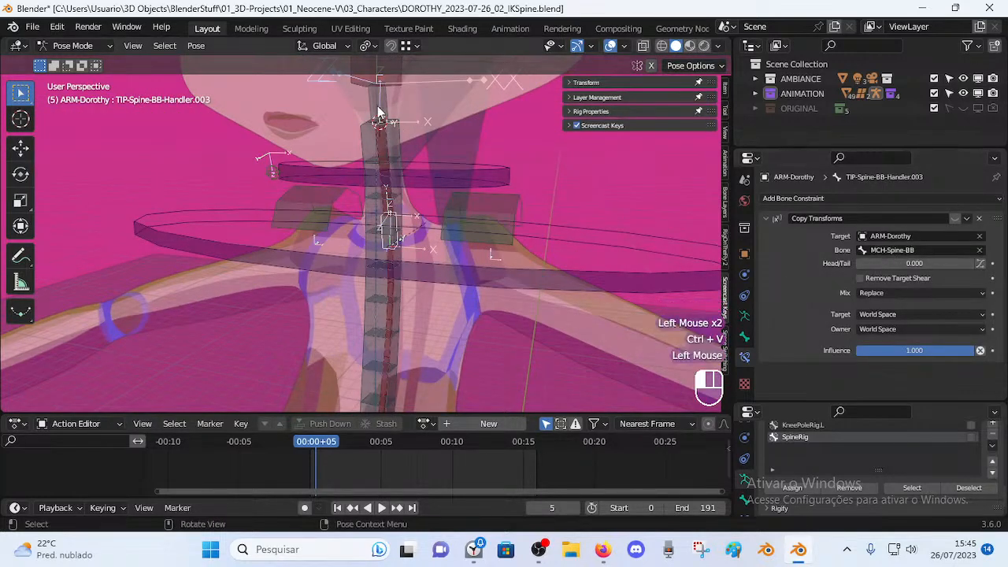
key("ctrl+v")
On TIP-Spine-BB-Handler.003, enable the Copy Transforms constraint, set Head/Tail to 0.811 and make it follow the target's B-Bone shape.
left_click(387, 223)
left_click(388, 223)
left_click(954, 218)
middle_click_drag(472, 237, 444, 192)
scroll(621, 266, "down", 2)
left_click_drag(913, 263, 993, 263)
scroll(560, 267, "up", 3)
middle_click_drag(560, 268, 553, 269)
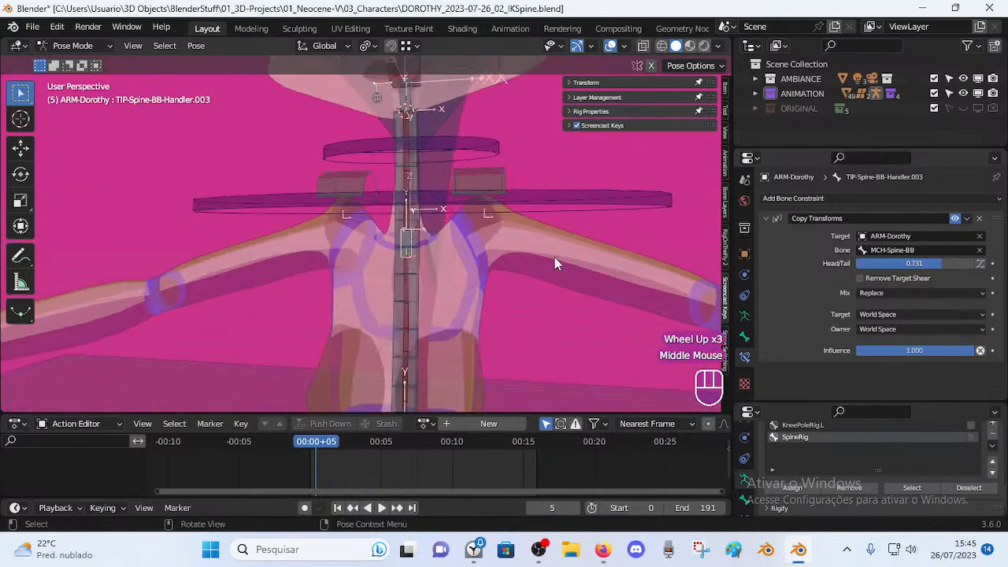
left_click_drag(970, 262, 989, 273)
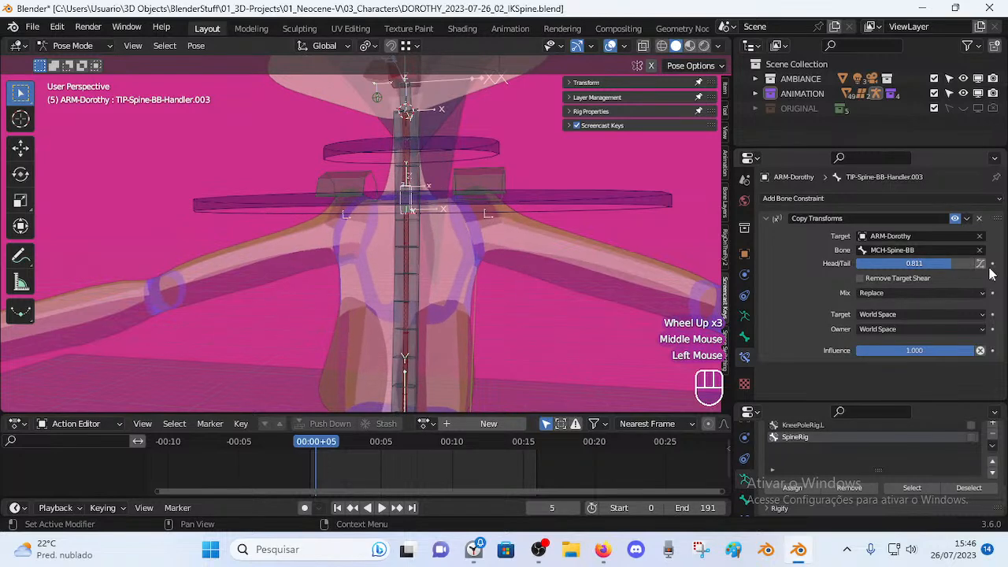
left_click(980, 264)
Move and rotate the neck control CTL-Spine.004 to bend the neck backward and test the constrained handle.
middle_click_drag(591, 245, 362, 284)
scroll(373, 171, "down", 3)
left_click(368, 252)
scroll(363, 284, "up", 3)
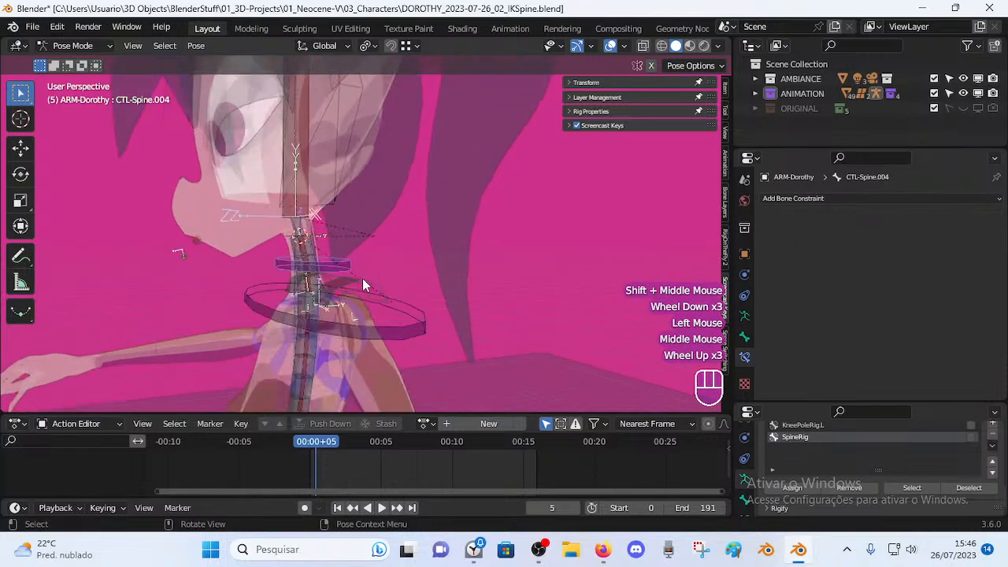
key("g")
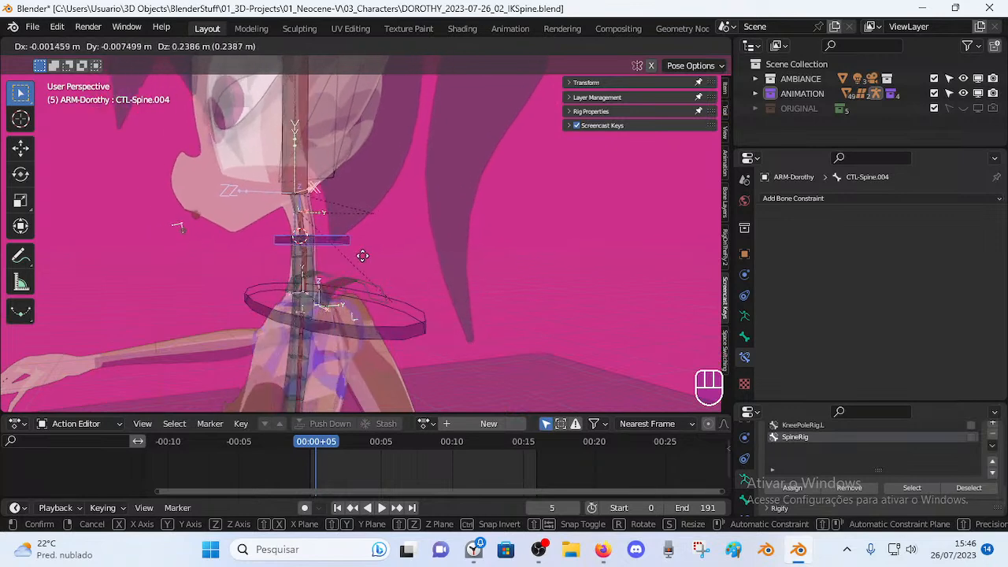
left_click(379, 272)
key("r")
left_click(386, 309)
key("g")
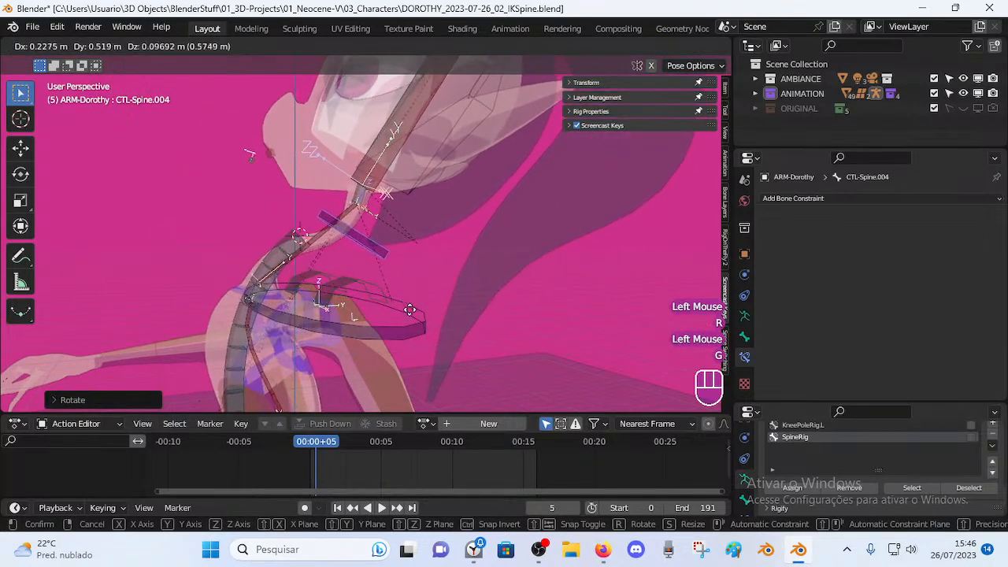
left_click(422, 318)
Check TIP-Spine-BB-Handler.003 on the bent spine, and reposition CTL-Spine.004 to test the curve further.
left_click(254, 296)
left_click(254, 293)
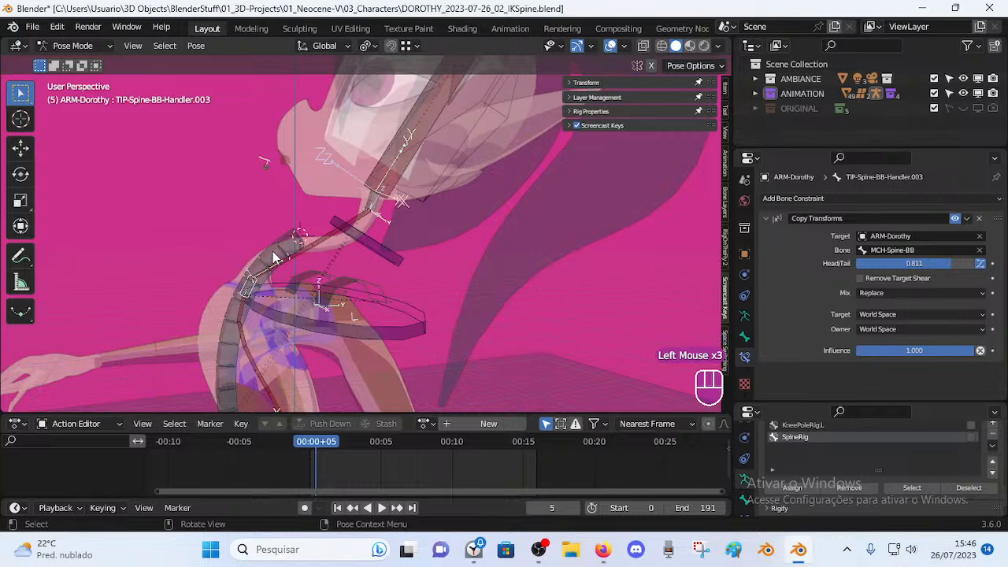
left_click(374, 255)
key("g")
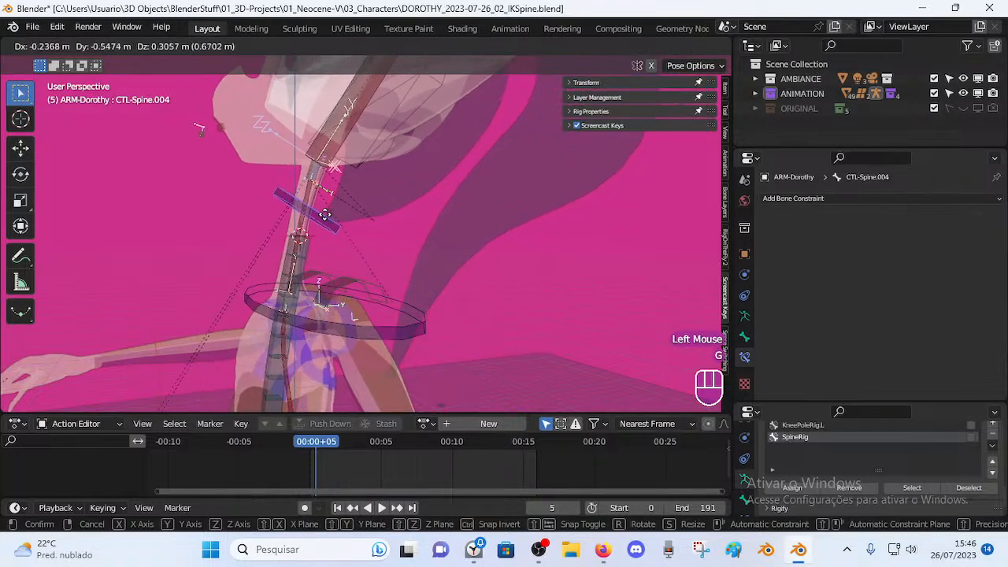
left_click(412, 246)
left_click(268, 255)
left_click(430, 238)
left_click(407, 251)
key("g")
left_click(333, 225)
From the front, move and rotate CTL-Spine.004 to bend the neck toward the character's right side.
middle_click_drag(333, 225, 430, 275)
key("g")
left_click(441, 244)
scroll(419, 265, "down", 2)
key("g")
left_click(468, 181)
key("r")
left_click(451, 124)
key("g")
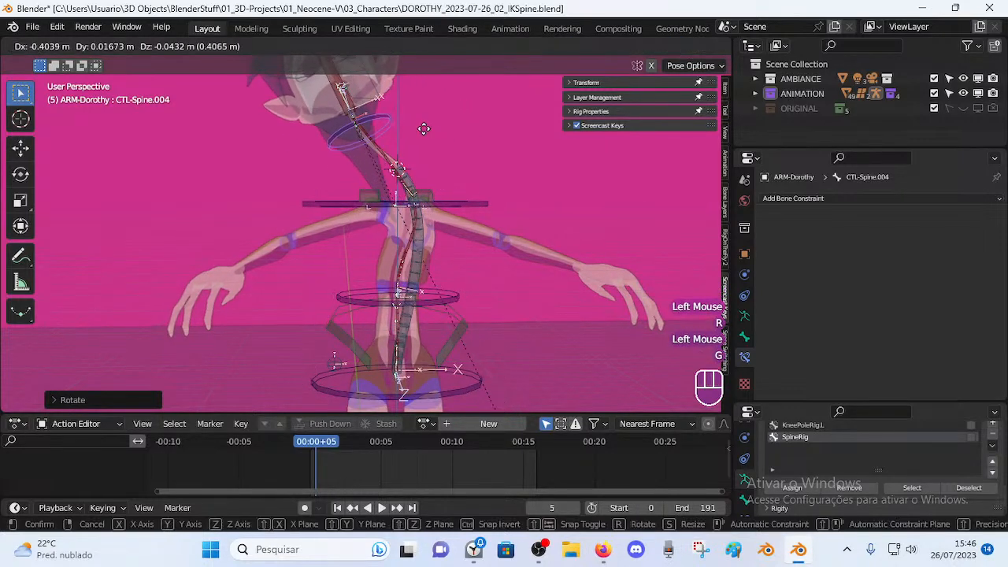
left_click(413, 136)
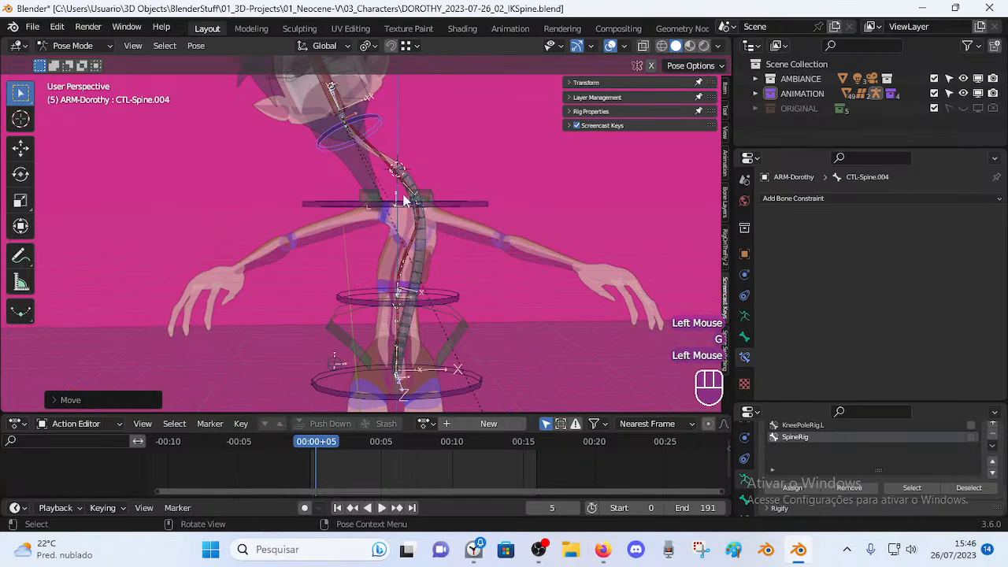
Swing and tilt CTL-Spine.004 to the character's left side and back to the right to test the sideways bend.
key("r")
left_click(471, 140)
key("g")
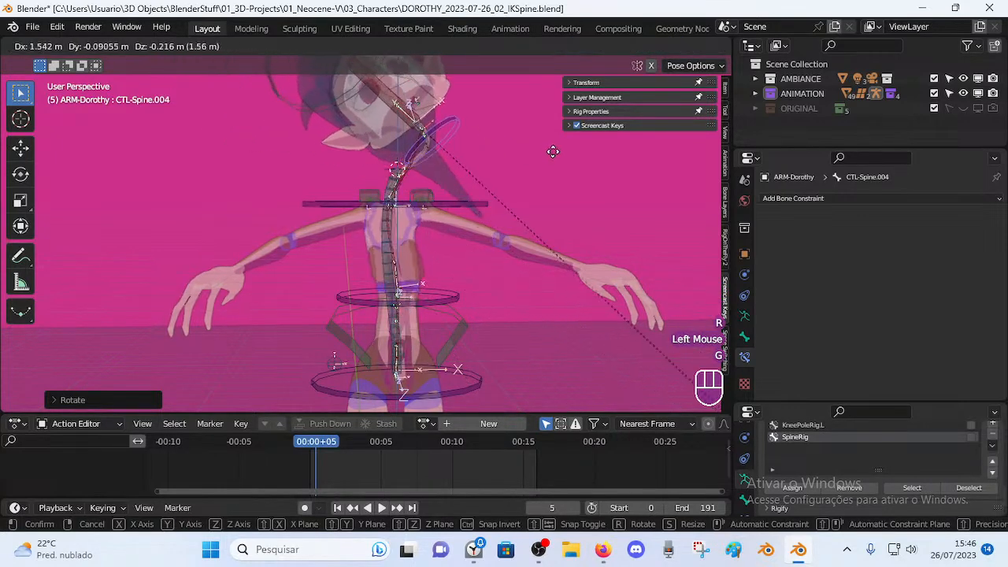
left_click(552, 155)
key("r")
left_click(551, 232)
key("g")
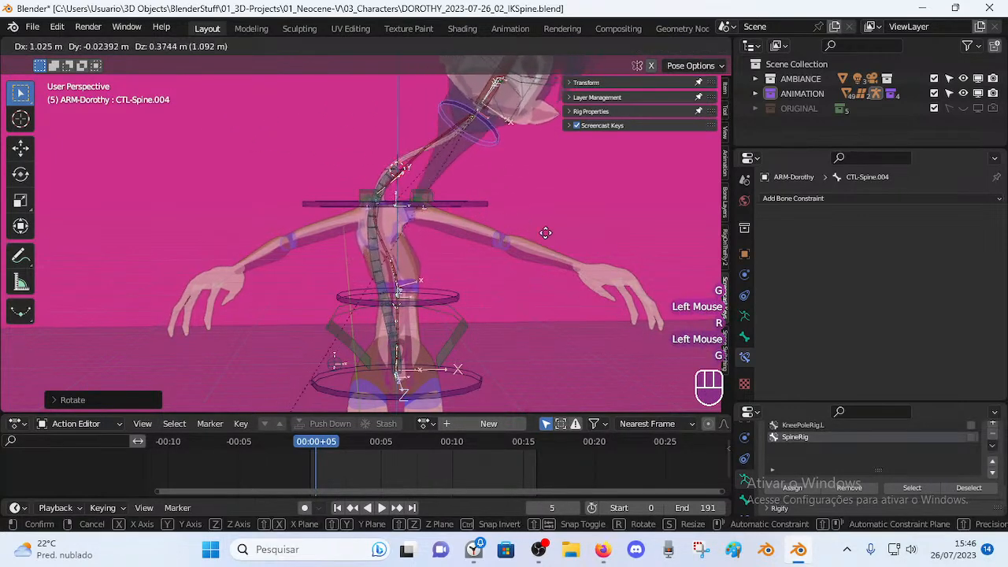
left_click(373, 220)
key("r")
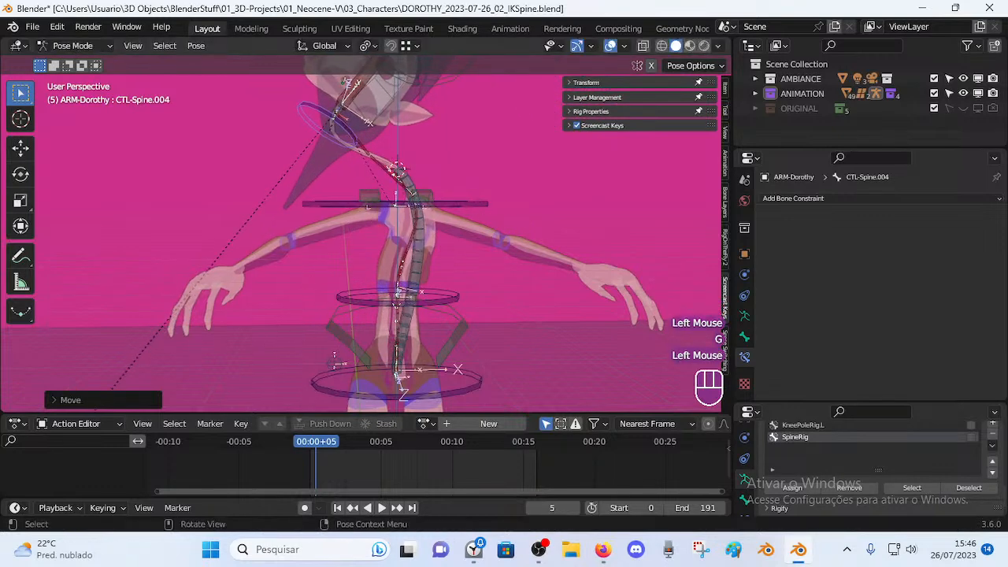
left_click(499, 159)
From the side, move CTL-Spine.004 along the front-back direction and rotate it to test the spine's bend.
middle_click_drag(499, 159, 443, 176)
key("g")
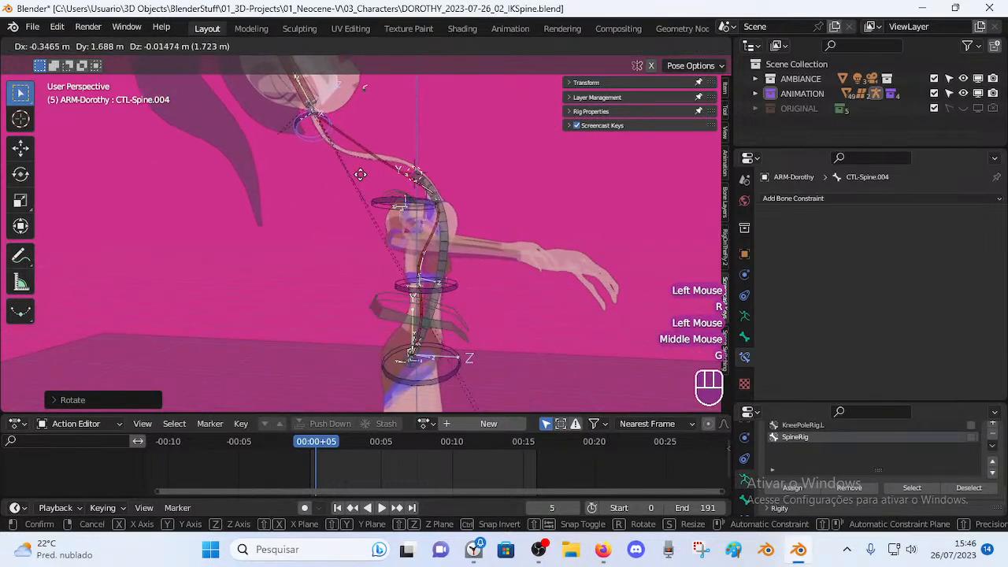
left_click(526, 151)
key("r")
left_click(473, 222)
Try moving the waist handle TIP-Spine-BB-Handler.002 and the waist control CTL-Spine.002.
middle_click_drag(438, 298, 376, 274)
scroll(378, 280, "up", 2)
left_click(432, 337)
key("g")
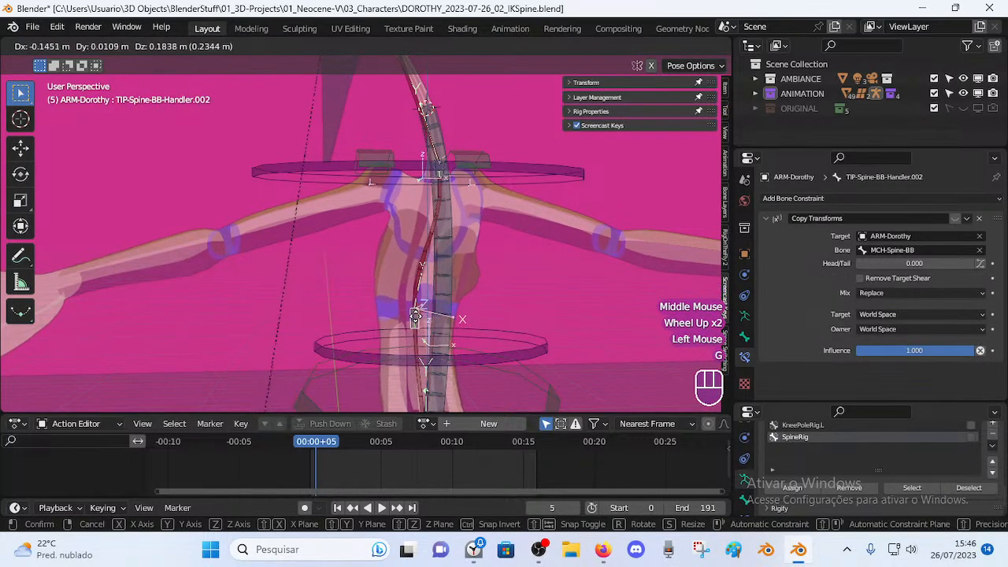
key("Escape")
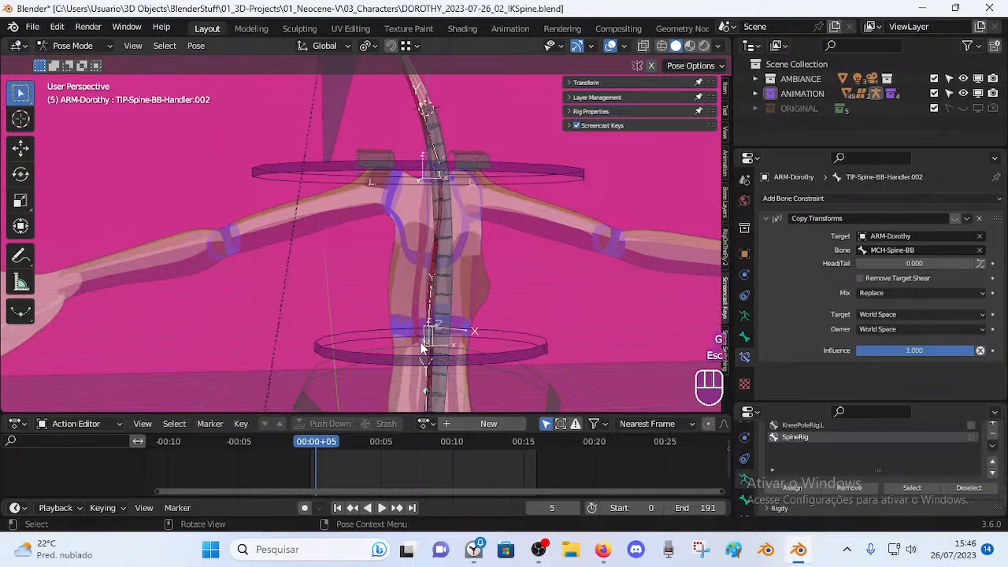
left_click(401, 368)
key("g")
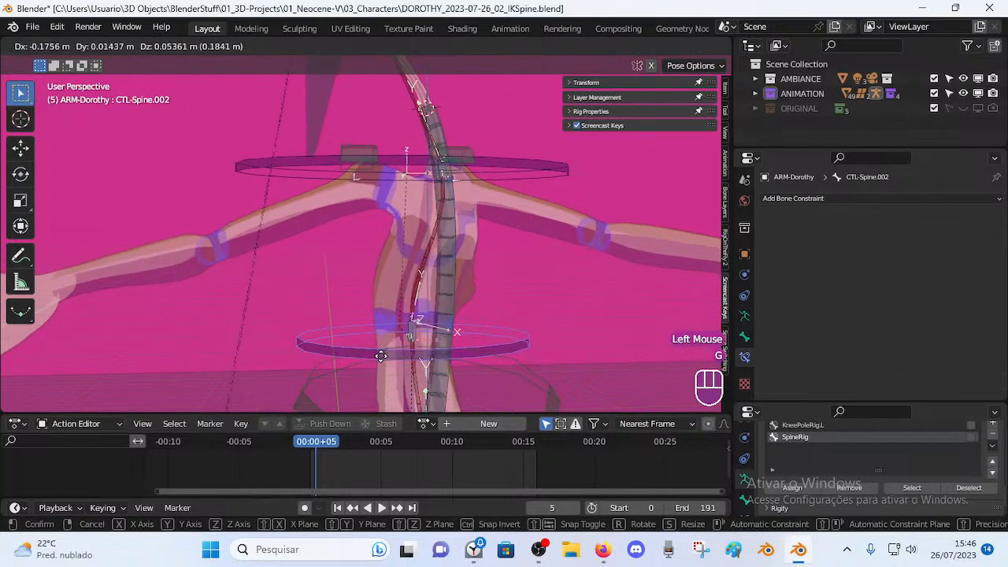
key("Escape")
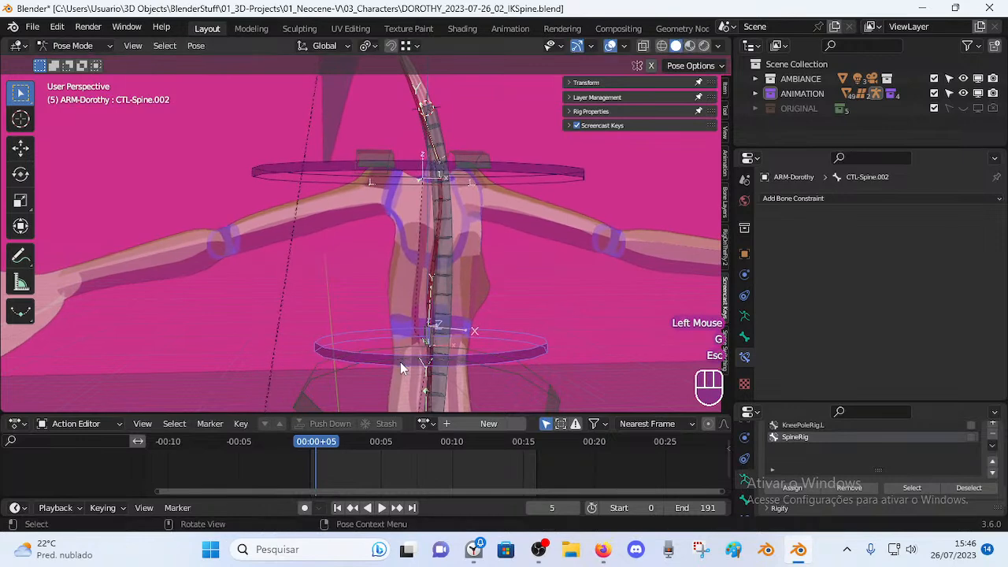
Inspect the torso bones TIP-Spine-BB-Handler.002, CTL-Spine.003, MCH-Spine-BB and DEF-Spine-BB.001 and their constraints.
middle_click_drag(395, 317, 441, 334)
left_click(447, 347)
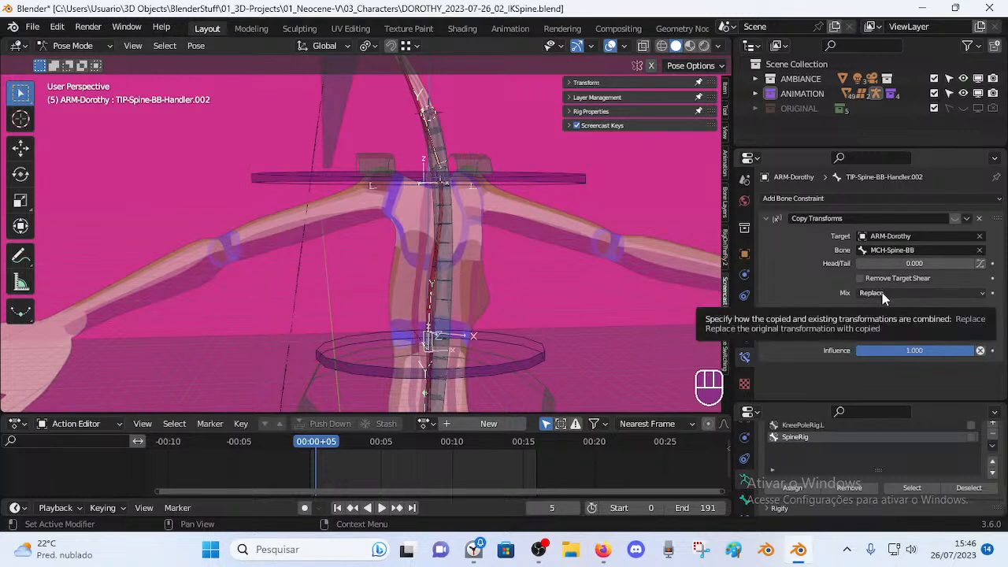
middle_click_drag(527, 234, 472, 260, "shift")
middle_click_drag(472, 260, 439, 275)
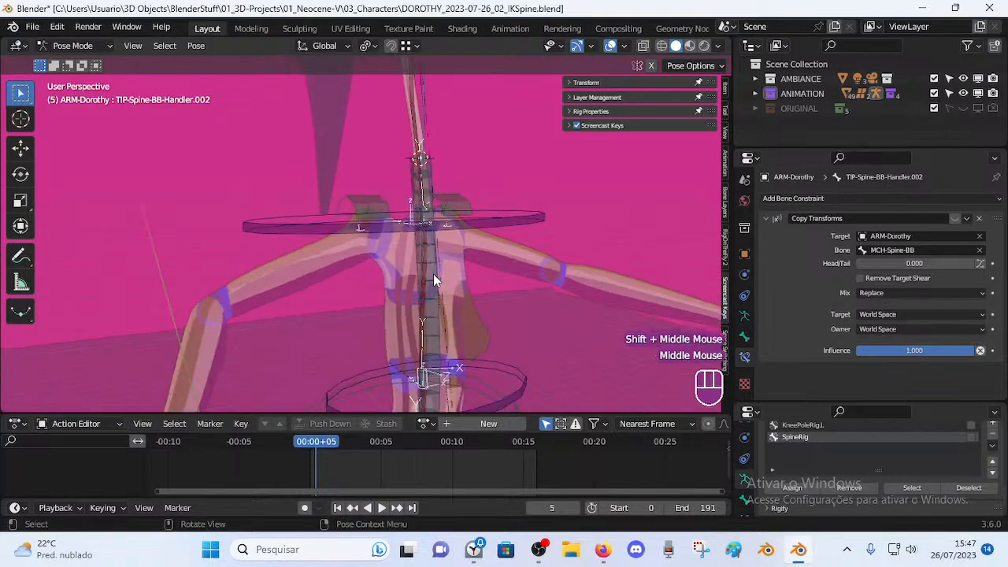
left_click(469, 219)
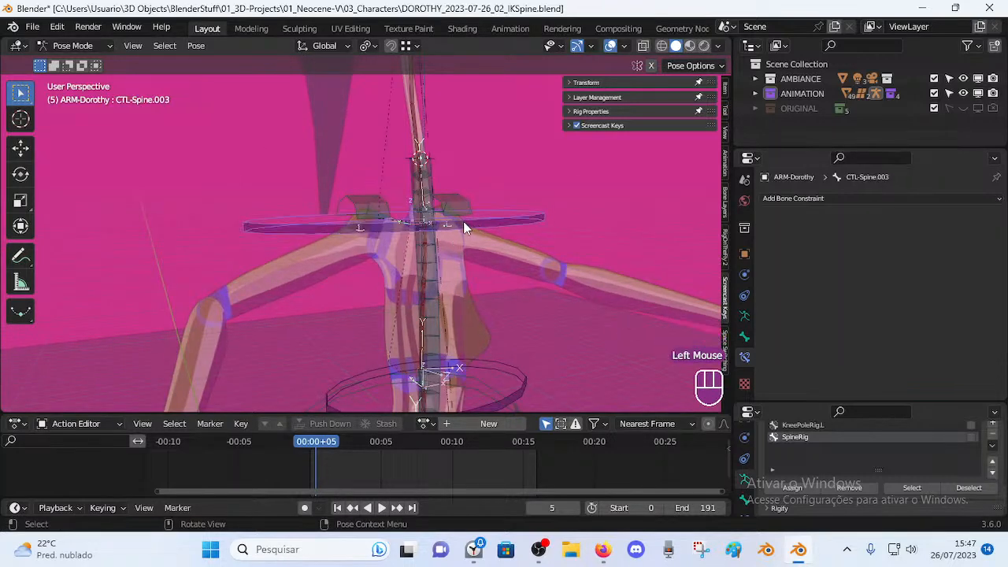
double_click(433, 276)
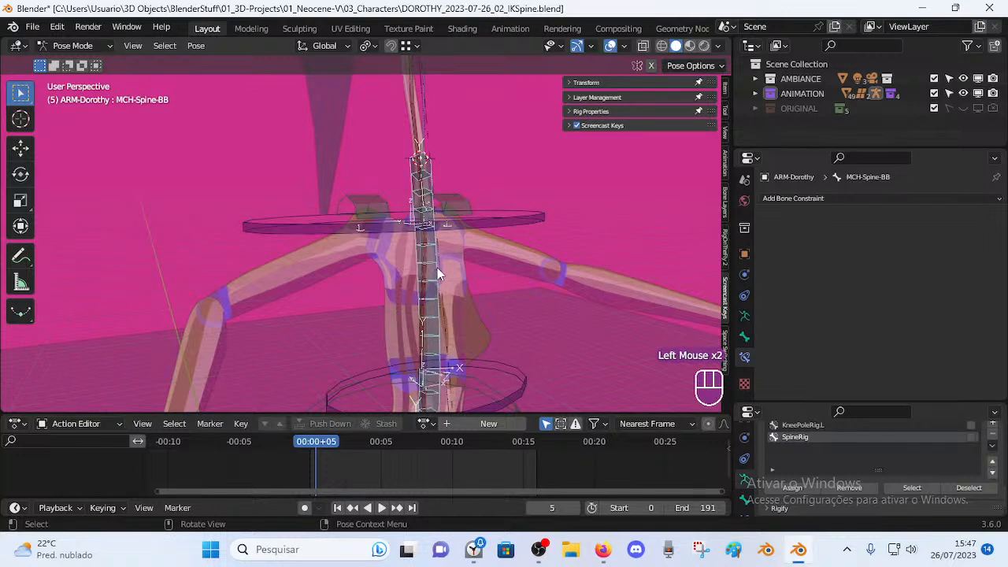
left_click(470, 226)
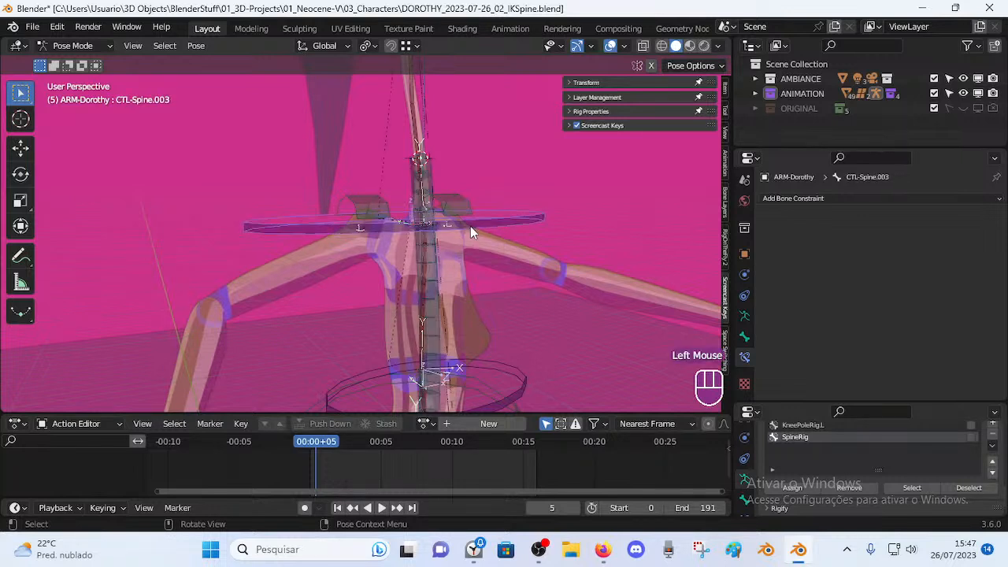
left_click(424, 326)
double_click(431, 391)
left_click(431, 394)
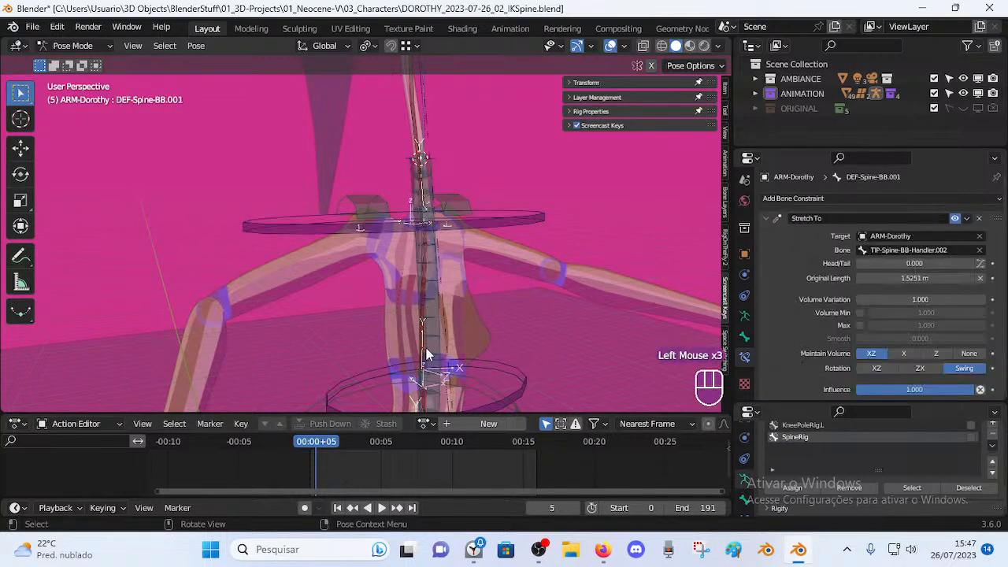
Return to TIP-Spine-BB-Handler.002 and examine its Copy Transforms constraint and its place on the spine.
middle_click_drag(428, 357, 451, 339)
left_click(436, 380)
left_click(436, 380)
left_click(435, 380)
left_click(436, 381)
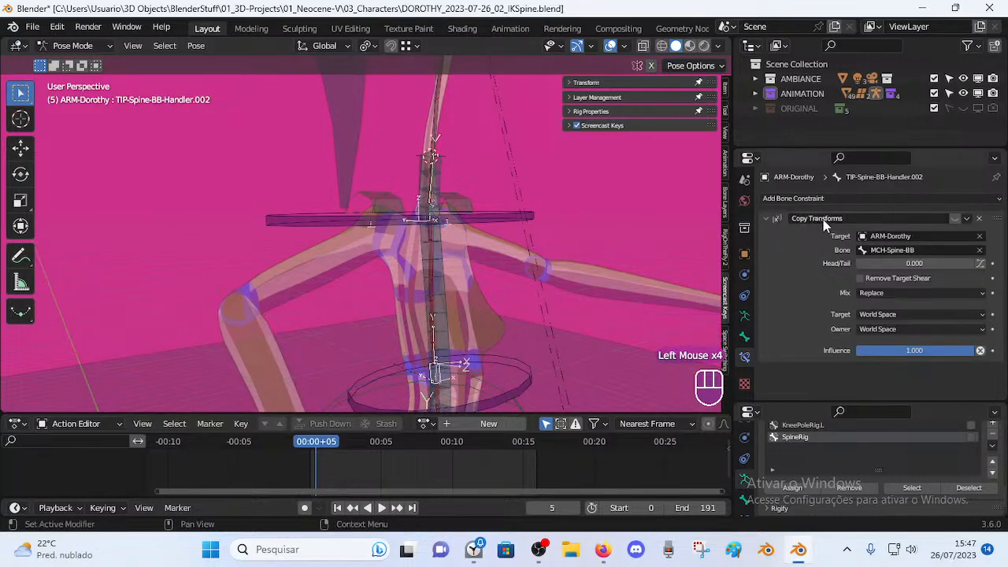
middle_click_drag(474, 367, 415, 307, "shift")
scroll(404, 277, "up", 2)
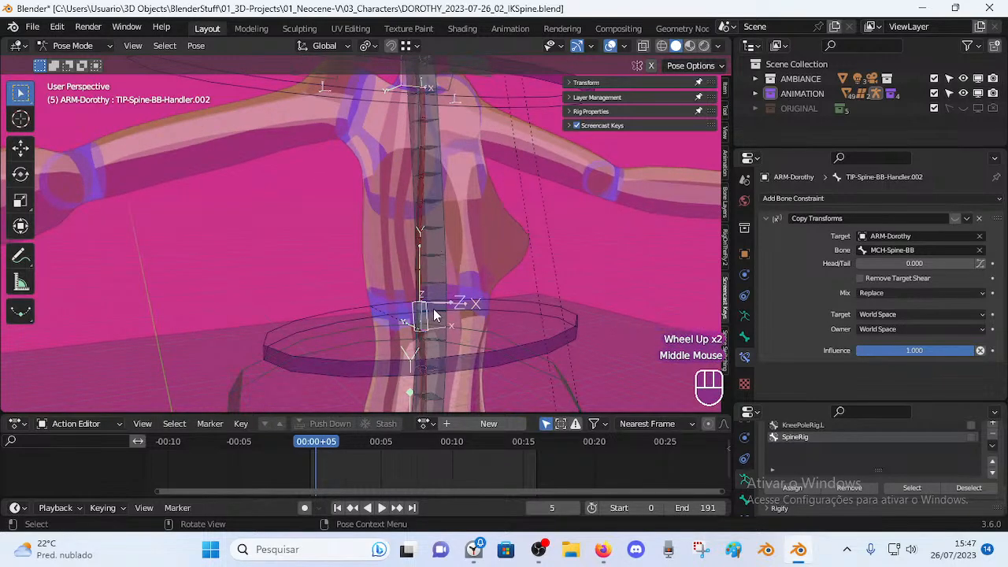
Compare the spine bones' rest positions in Edit Mode with their pose in Pose Mode.
key("Tab")
key("Tab")
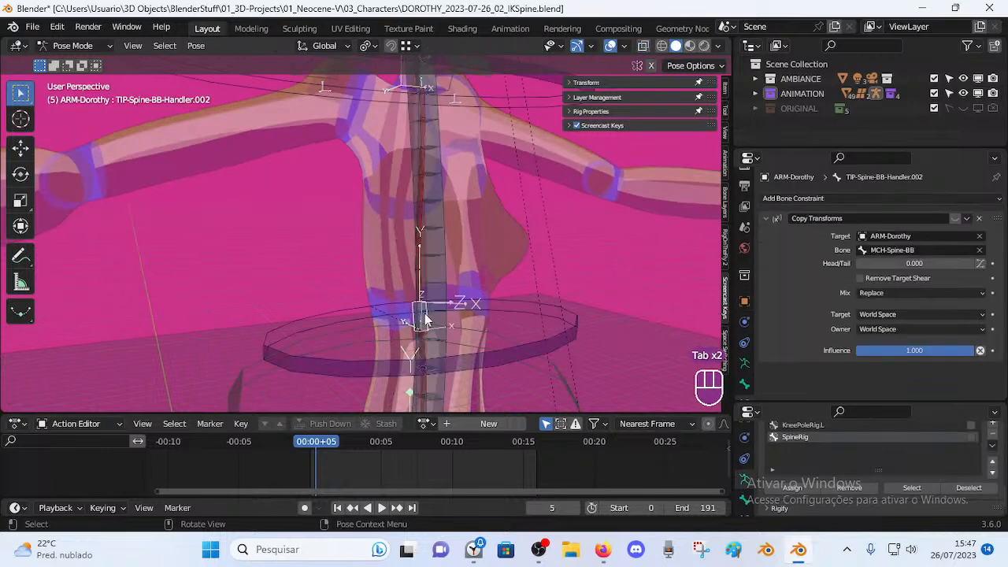
key("Tab")
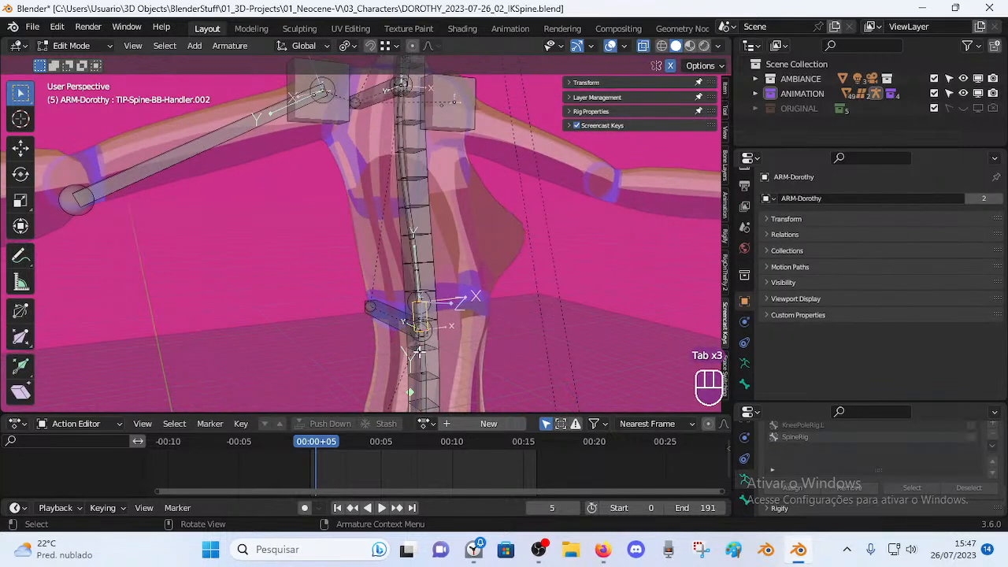
scroll(440, 363, "down", 1)
middle_click_drag(429, 333, 416, 339, "shift")
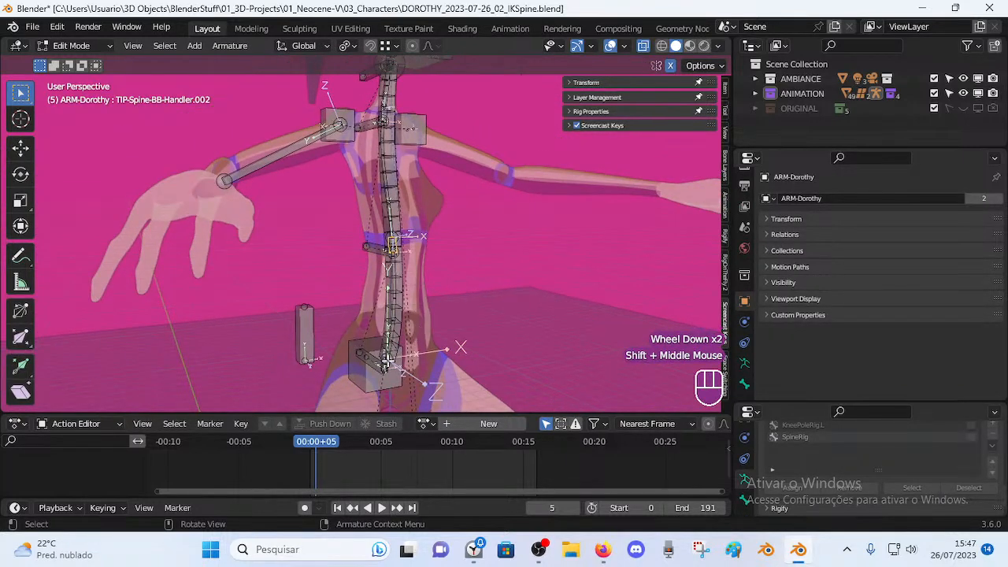
key("Tab")
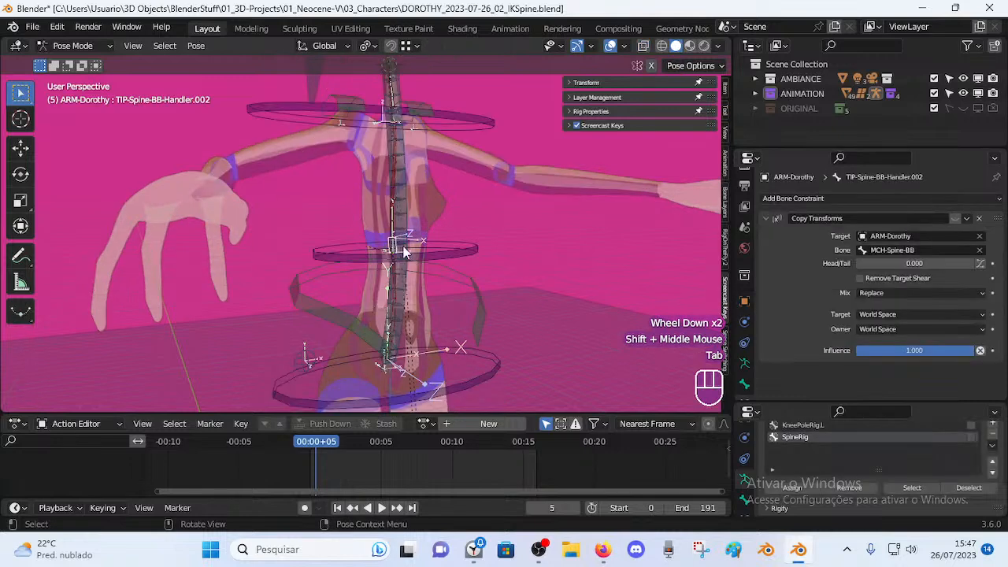
middle_click_drag(414, 154, 419, 221, "shift")
scroll(418, 220, "up", 1)
scroll(433, 298, "up", 1)
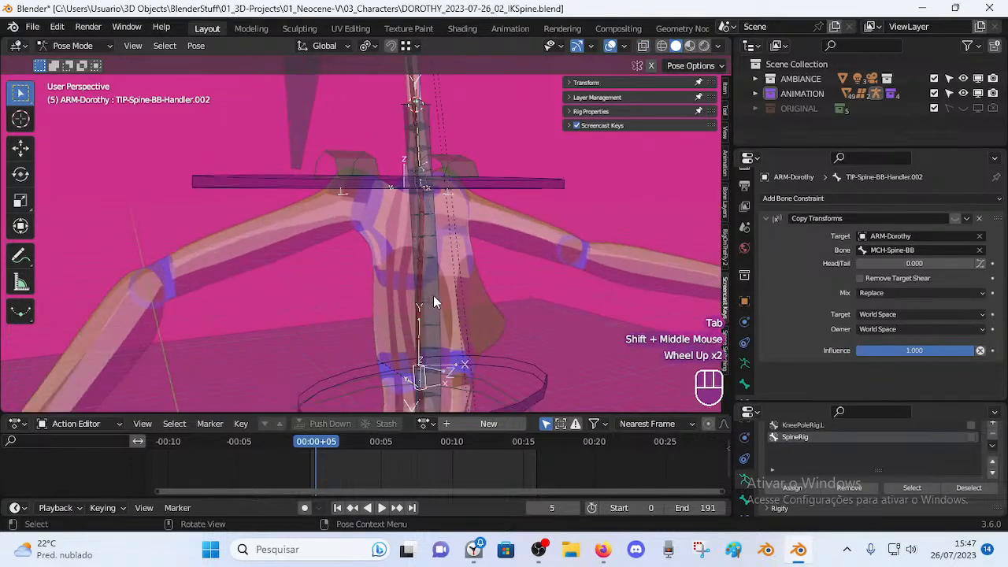
Select MCH-Spine-BB and return to TIP-Spine-BB-Handler.002 to check the Head/Tail settings of its Copy Transforms constraint.
left_click(433, 277)
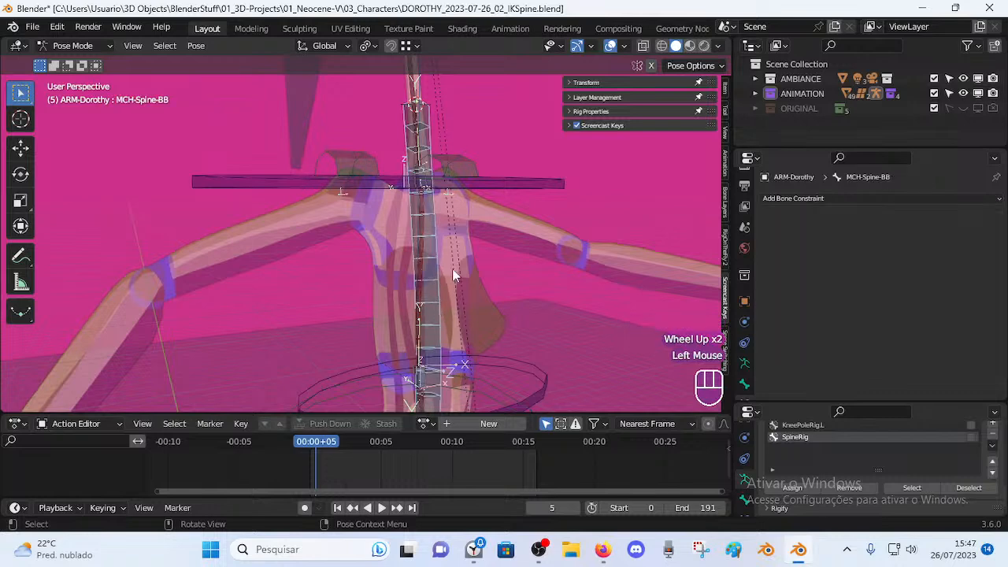
middle_click_drag(425, 366, 405, 378)
left_click(403, 379)
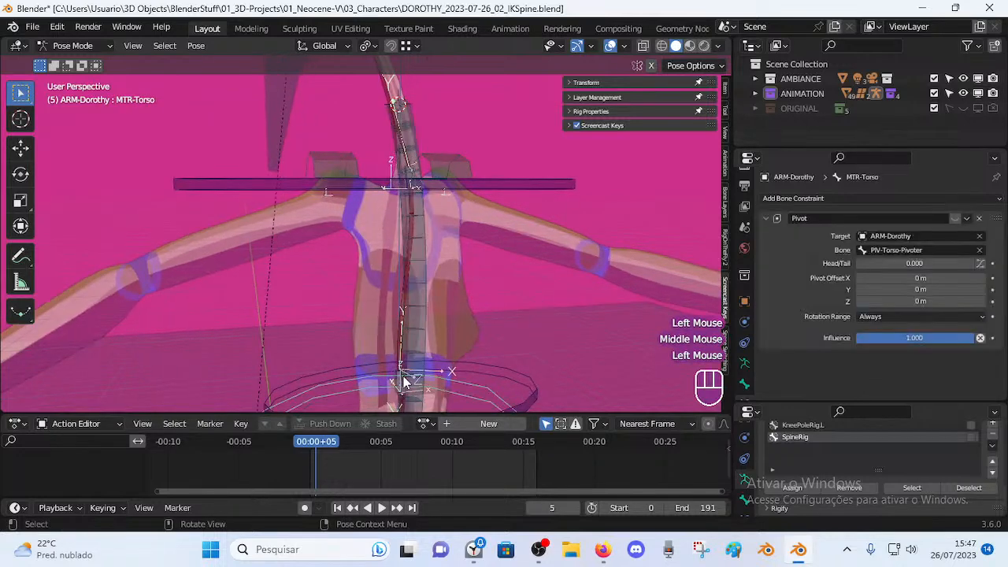
left_click(401, 381)
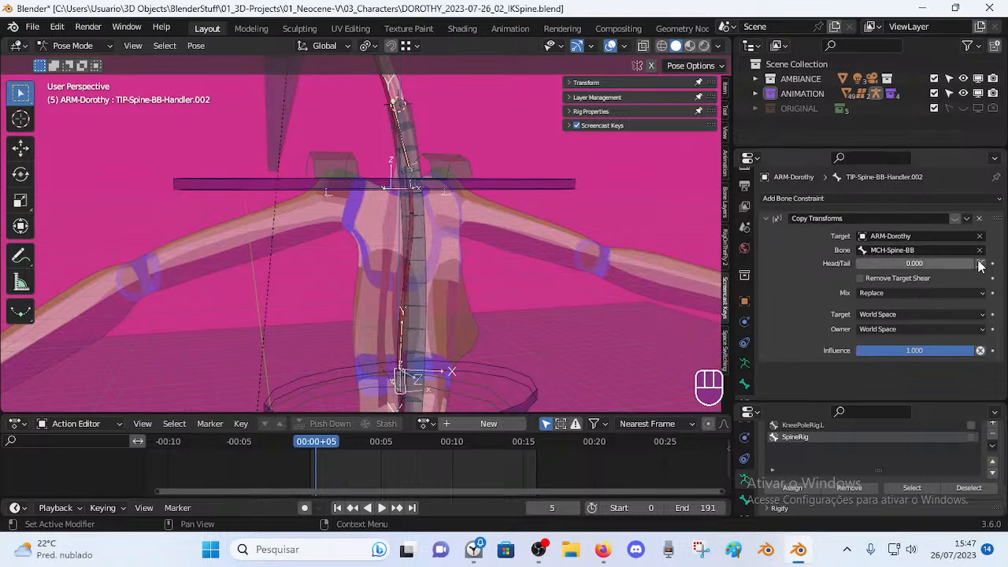
Select TIP-Spine-BB-Handler.003 at the chest and examine its Copy Transforms constraint and its position along the bendy spine.
middle_click_drag(425, 201, 402, 193)
left_click(411, 174)
left_click(414, 177)
left_click(416, 183)
left_click(421, 181)
middle_click_drag(431, 176, 572, 225)
scroll(431, 226, "up", 2)
scroll(544, 228, "down", 1)
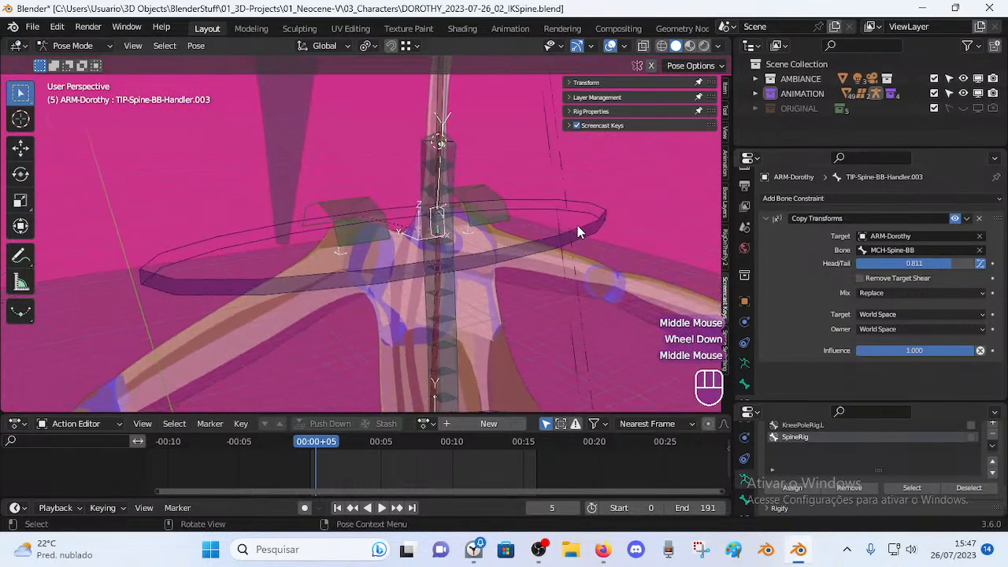
Rotate and move the neck control ring to tilt the head and bend the neck.
left_click(580, 234)
scroll(487, 218, "down", 4)
left_click(404, 164)
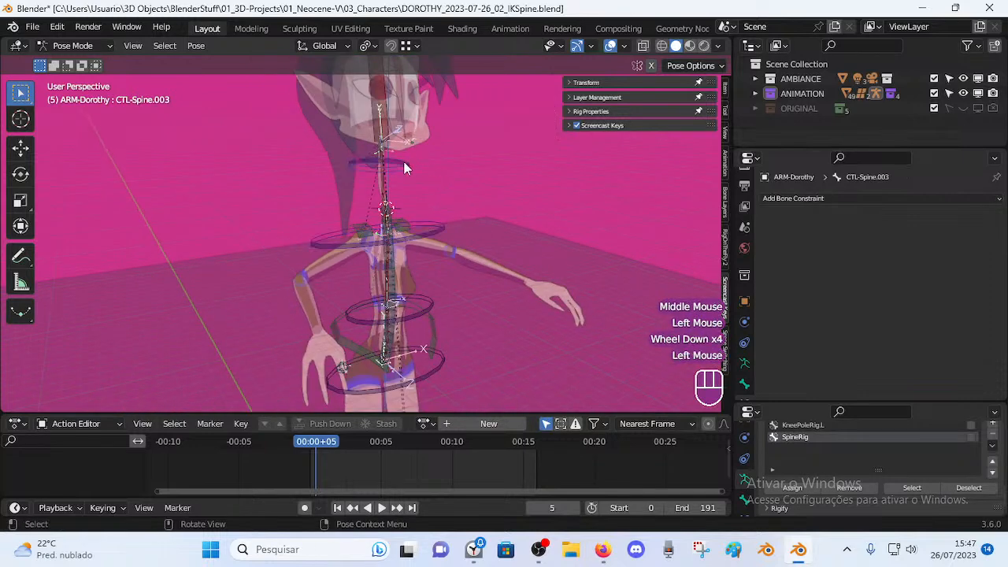
middle_click_drag(404, 164, 417, 183)
key("r")
left_click(425, 157)
key("g")
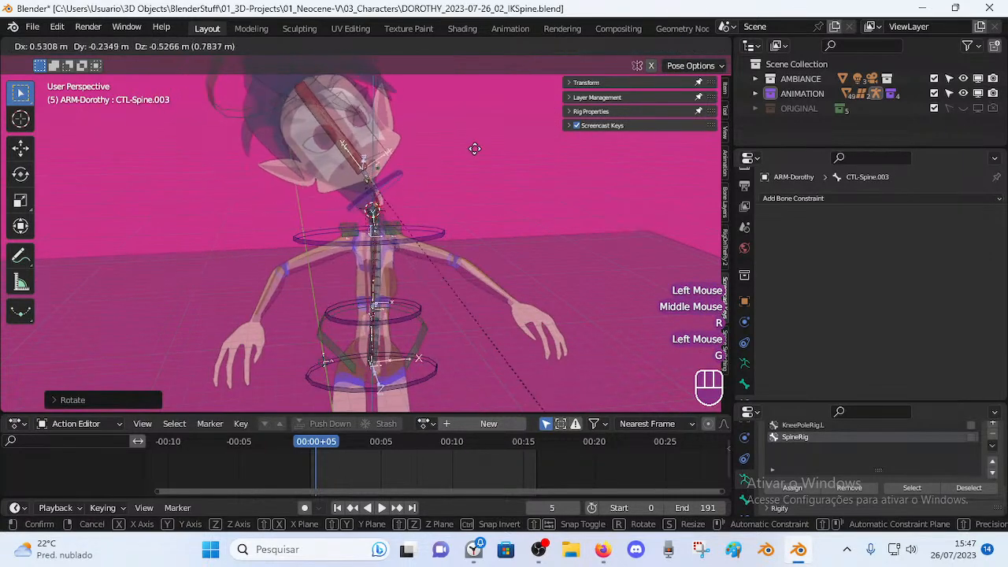
left_click(447, 131)
Move the chest control CTL-Spine.003 twice to test how the spine and neck follow.
left_click(449, 217)
left_click(447, 233)
key("g")
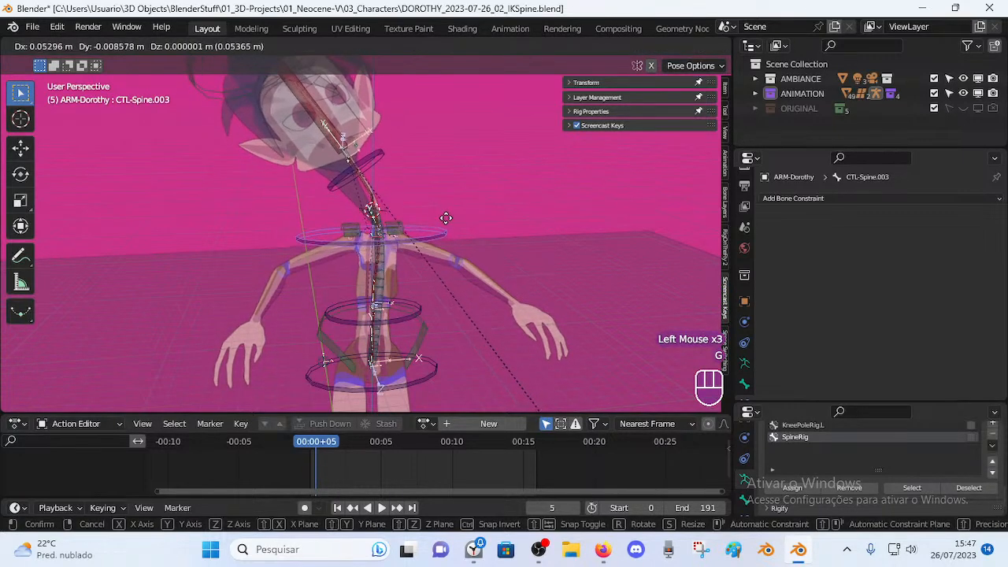
left_click(445, 217)
key("g")
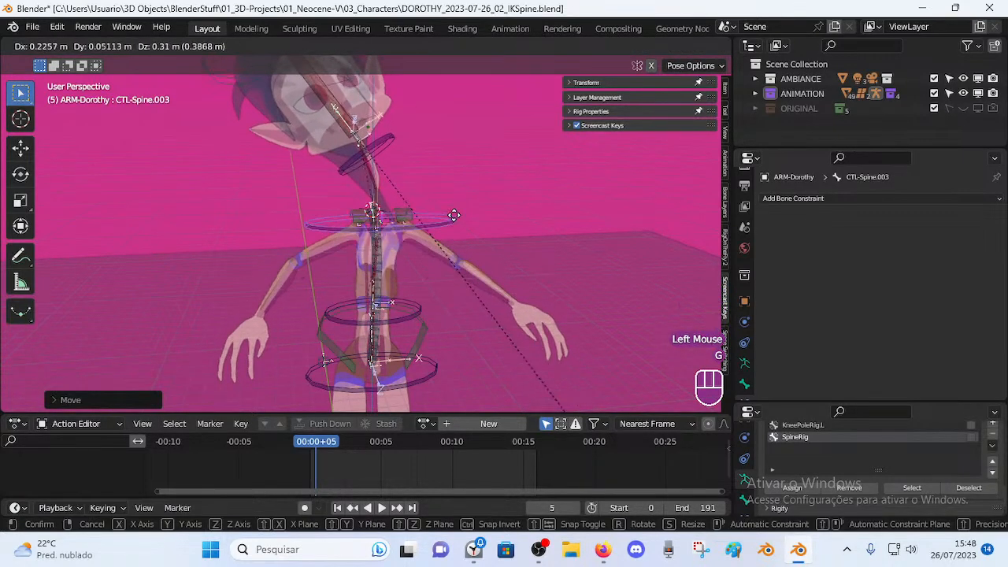
left_click(433, 243)
Shift the waist control CTL-Spine.002 and the hip control ring slightly to test the lower spine.
left_click(421, 297)
key("g")
left_click(425, 297)
left_click(432, 368)
key("g")
left_click(436, 363)
key("Escape")
Rotate the waist control CTL-Spine.002 to test the spine's bend.
left_click(435, 298)
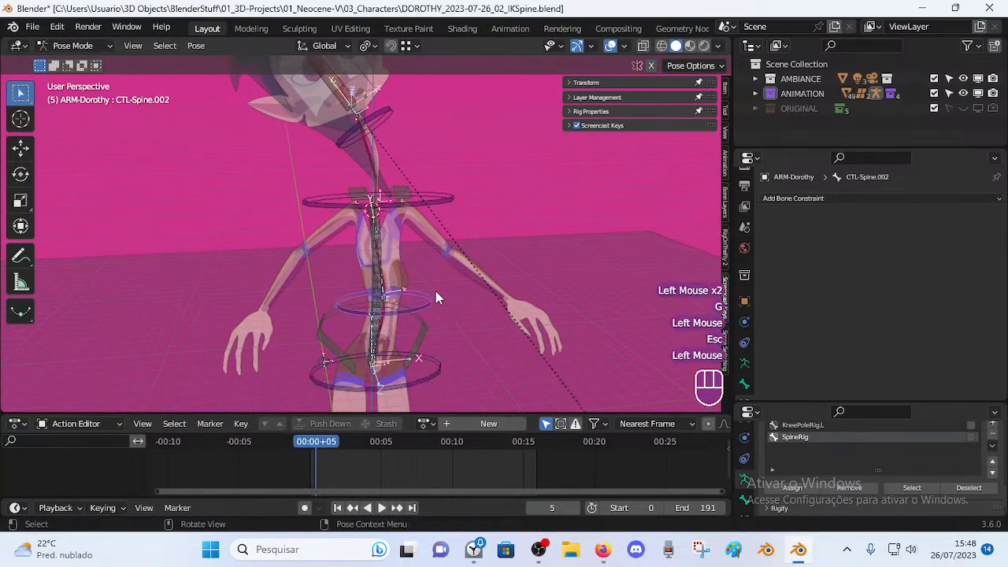
key("r")
left_click(450, 284)
Move and rotate the chest control CTL-Spine.003 to bend the upper spine, and select the neck control CTL-Spine.004.
left_click(460, 212)
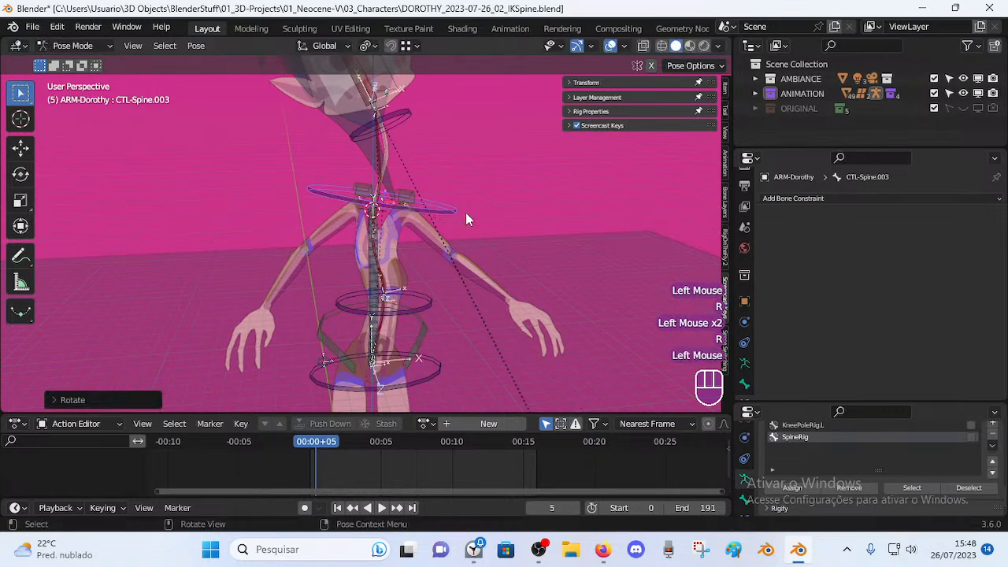
key("g")
left_click(419, 259)
key("r")
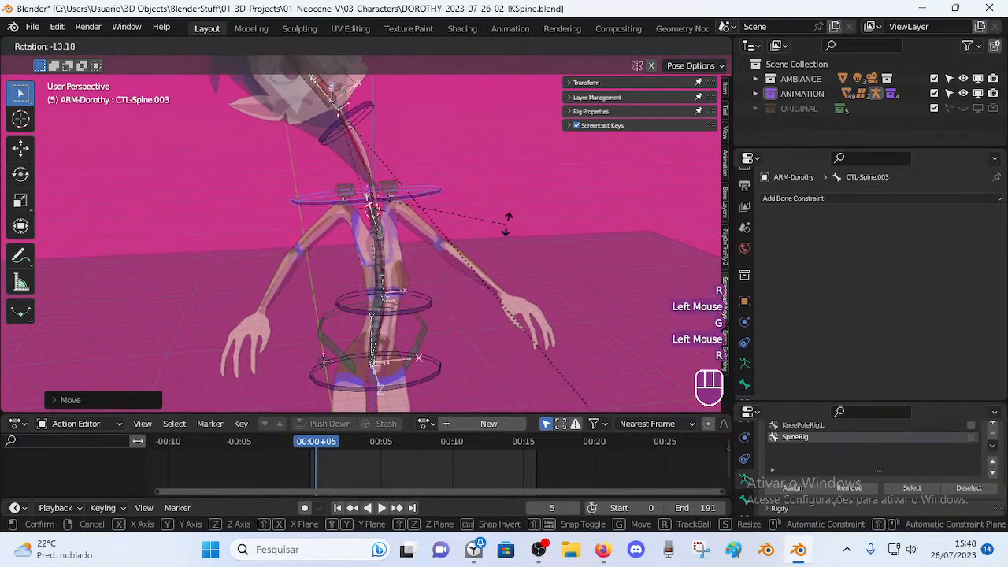
left_click(384, 165)
left_click(399, 169)
scroll(440, 315, "up", 1)
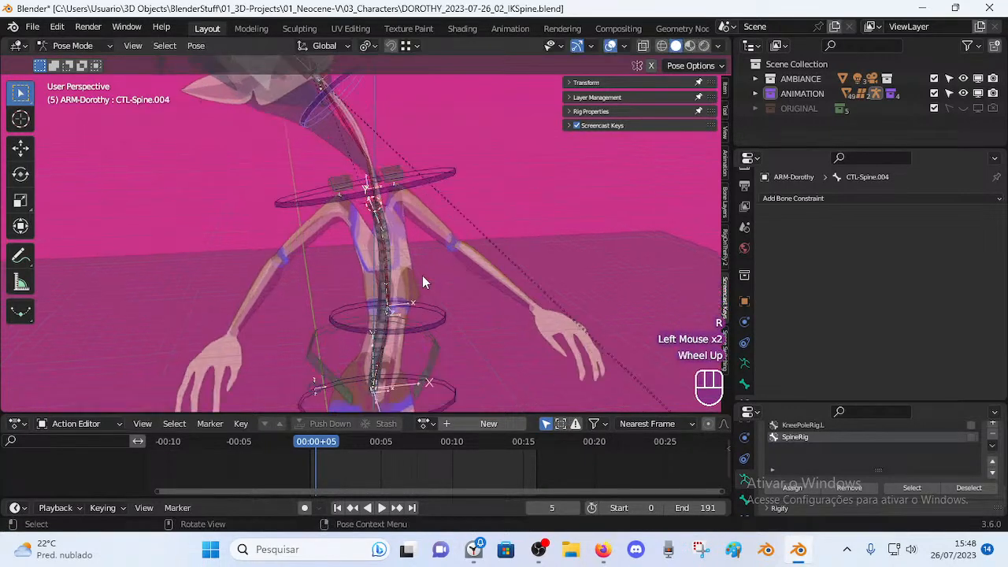
Test the spine's bend by moving and rotating the chest control CTL-Spine.003, and reset the pose.
left_click(454, 384)
left_click(430, 302)
left_click(437, 172)
left_click(439, 192)
key("g")
left_click(445, 214)
key("r")
left_click(418, 227)
key("g")
left_click(388, 241)
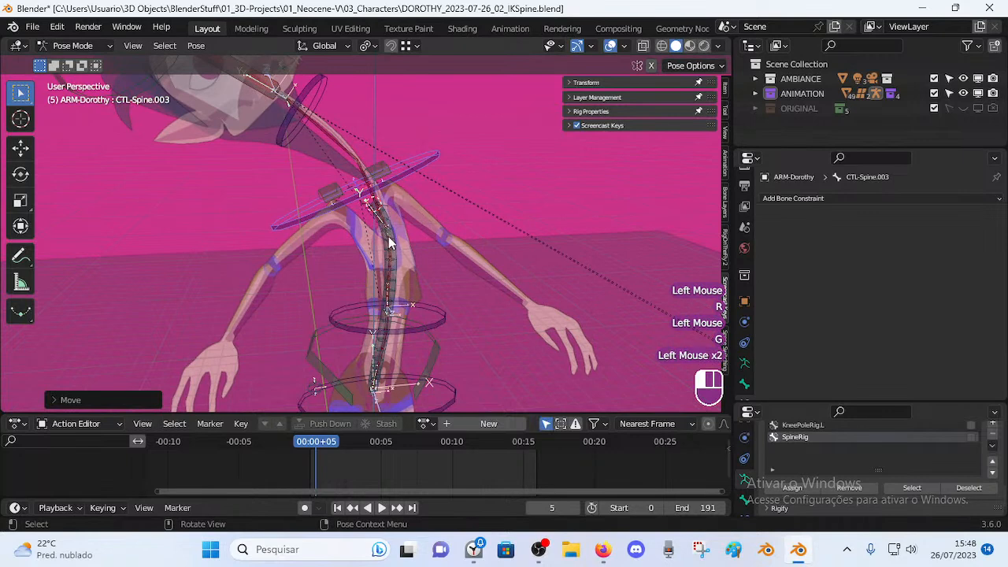
left_click(391, 235)
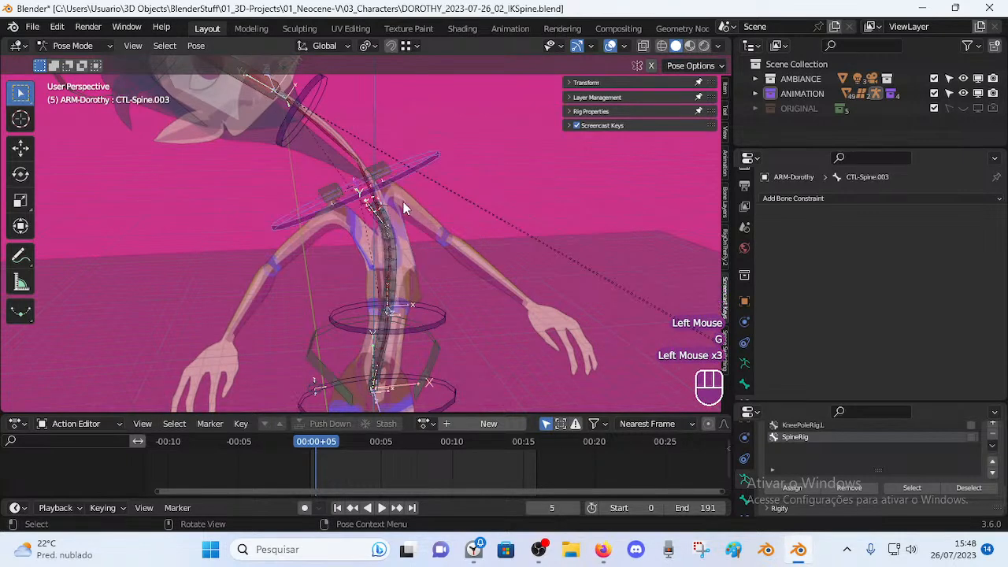
key("alt+q")
key("alt+q")
Inspect the spine bones around the chest in Edit Mode and return to Pose Mode.
left_click(422, 245)
key("Tab")
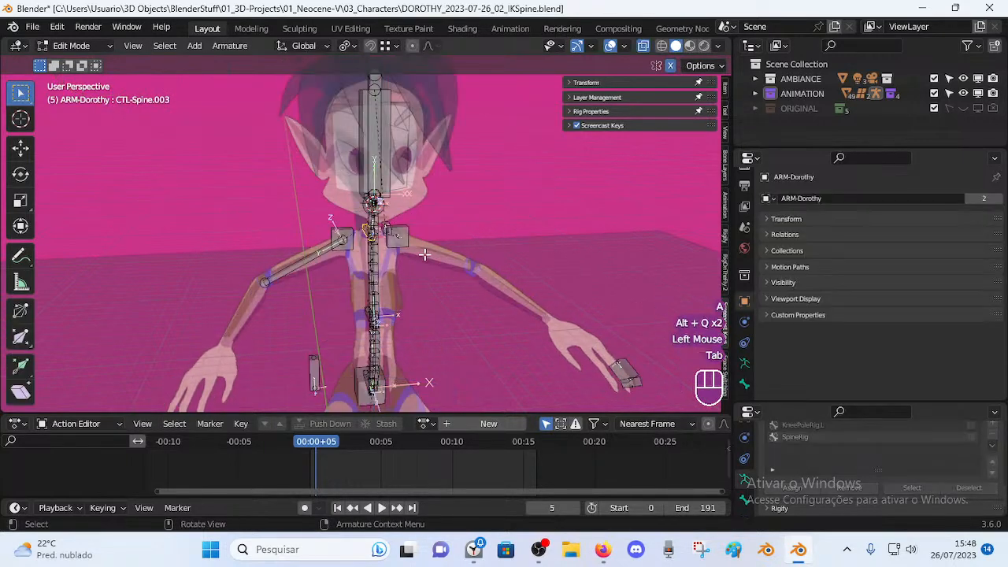
scroll(423, 260, "up", 2)
middle_click_drag(423, 263, 429, 245)
left_click(380, 225)
middle_click_drag(381, 225, 335, 242)
key("g")
right_click(403, 250)
scroll(406, 255, "up", 1)
scroll(438, 289, "up", 3)
key("Tab")
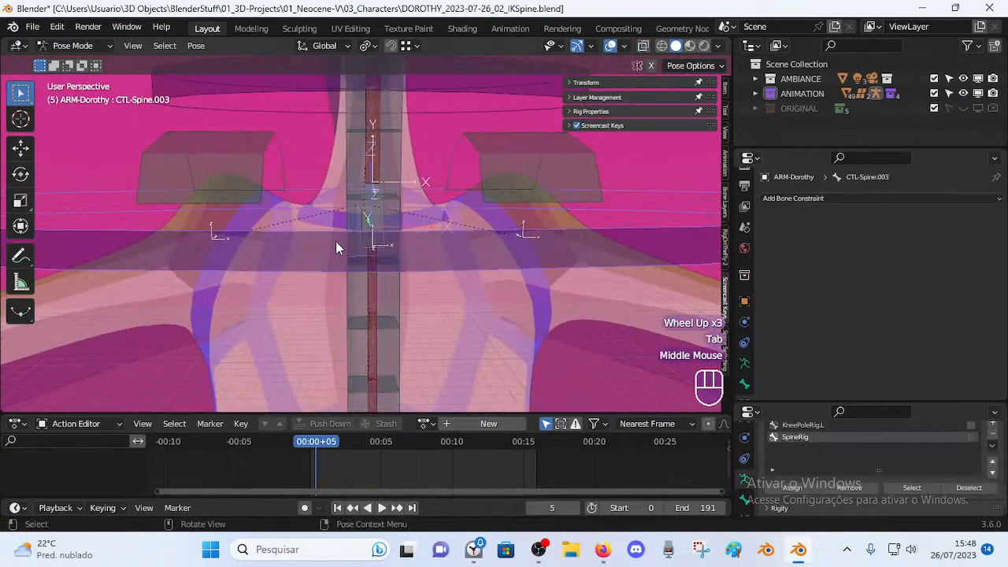
scroll(359, 252, "down", 1)
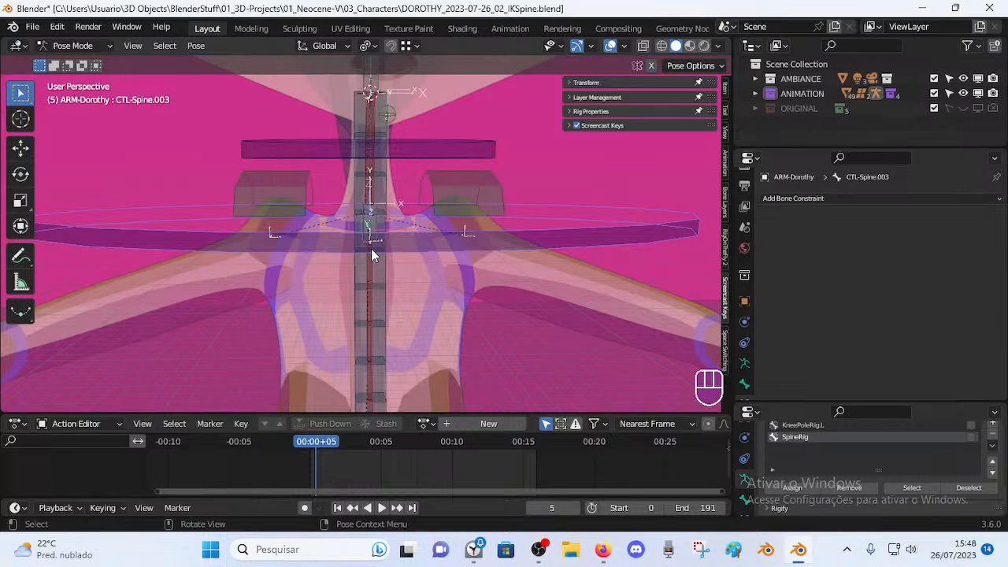
key("XF86Mail")
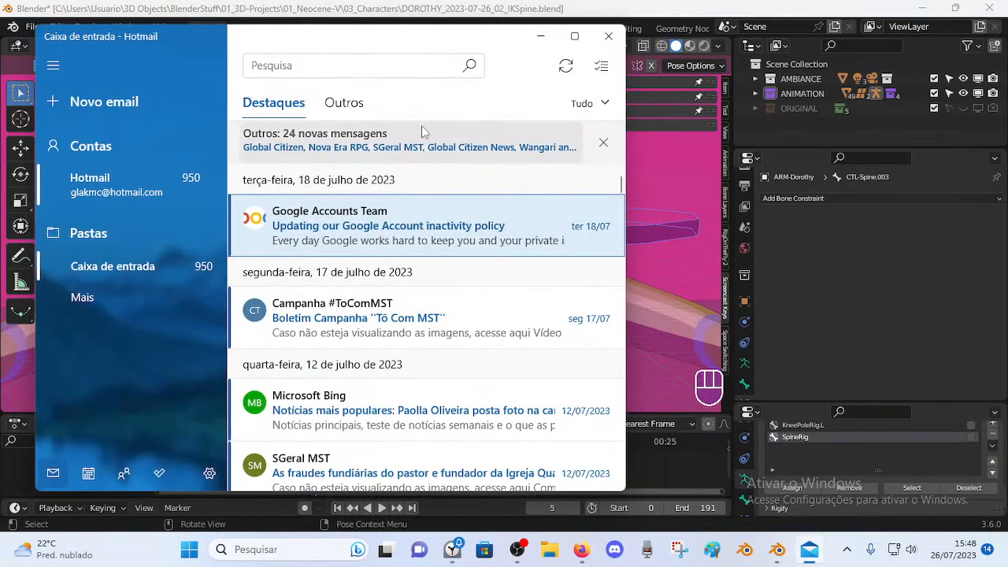
left_click(281, 8)
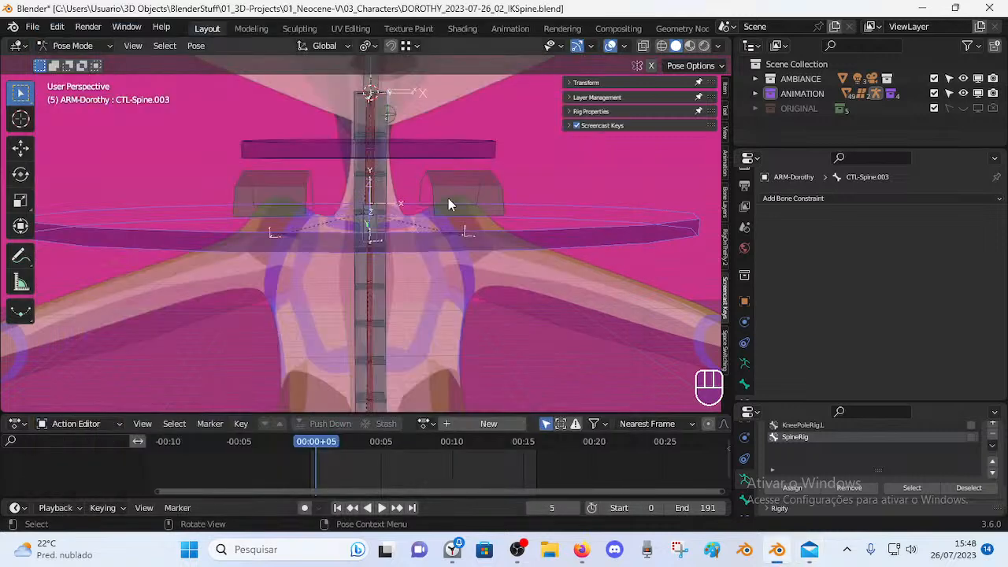
middle_click_drag(429, 254, 451, 268)
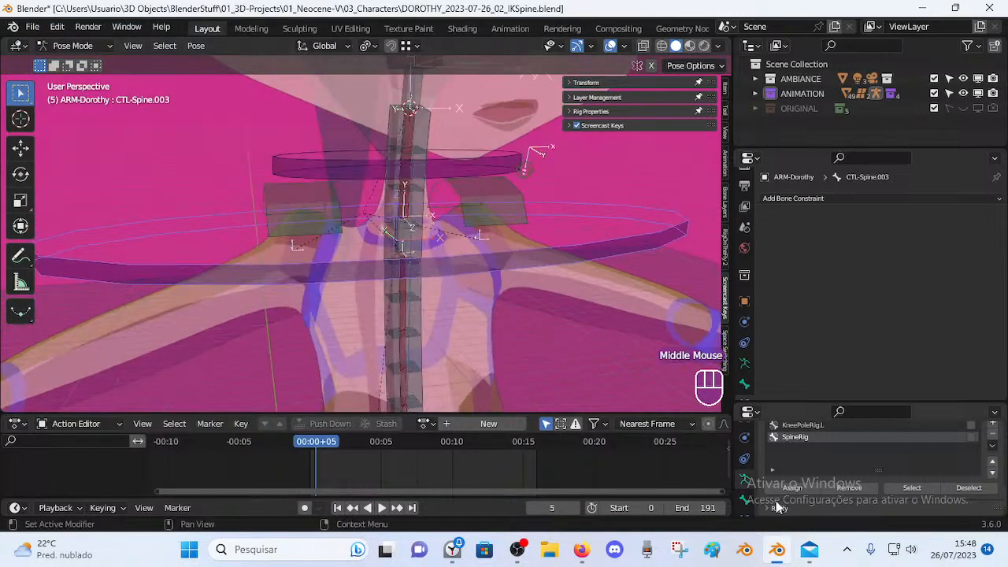
left_click(806, 552)
left_click(610, 36)
Select TIP-Spine-BB-Handler.001 at the hips, enable its Copy Transforms constraint and make it follow the target's B-Bone shape.
scroll(434, 255, "up", 3)
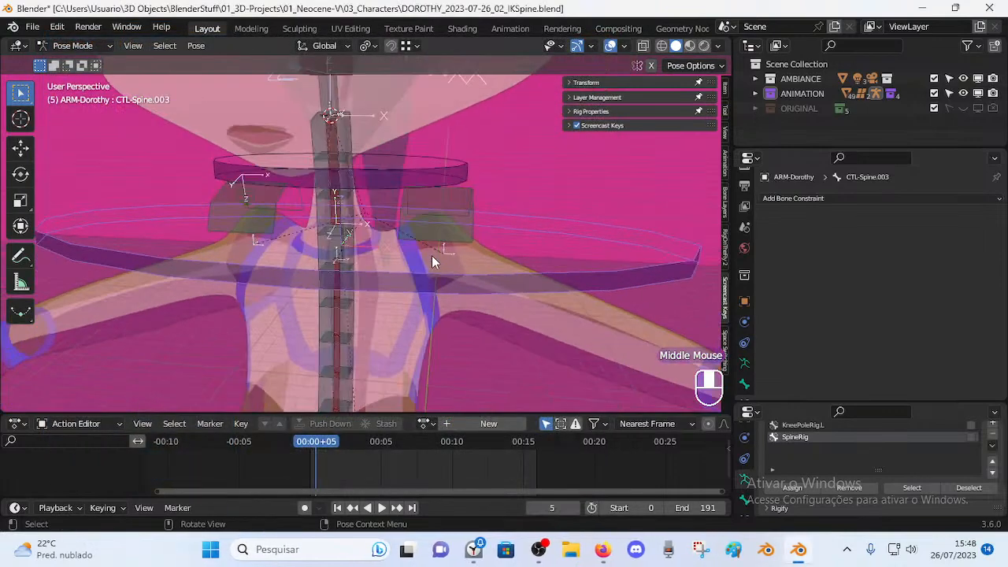
middle_click_drag(423, 329, 425, 326)
mouse_move(360, 258)
middle_mouse_down("shift")
mouse_move(398, 207)
mouse_move(393, 270)
mouse_move(355, 197)
mouse_move(354, 134)
mouse_move(355, 257)
middle_mouse_up("shift")
left_click(356, 290)
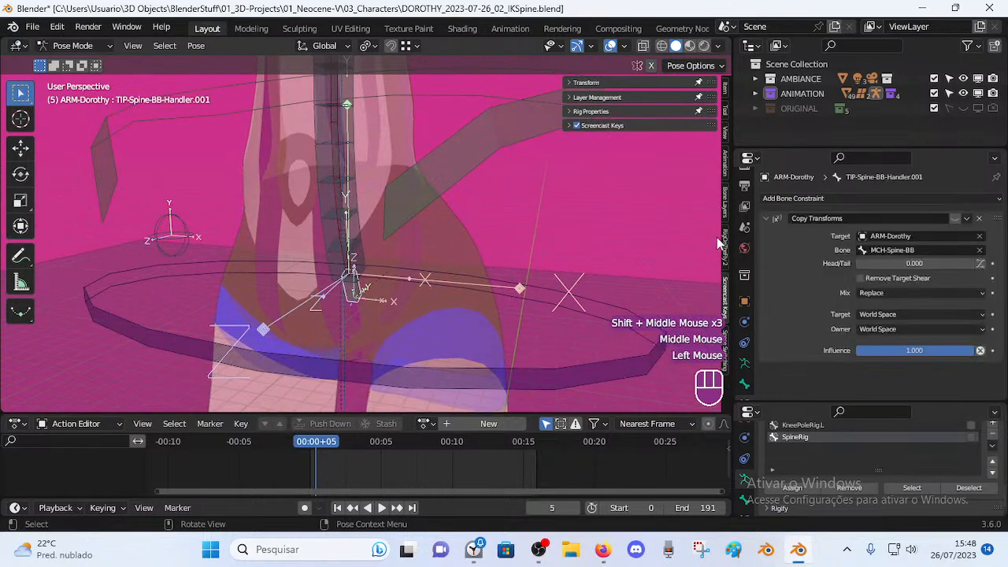
left_click(955, 218)
scroll(539, 207, "down", 1)
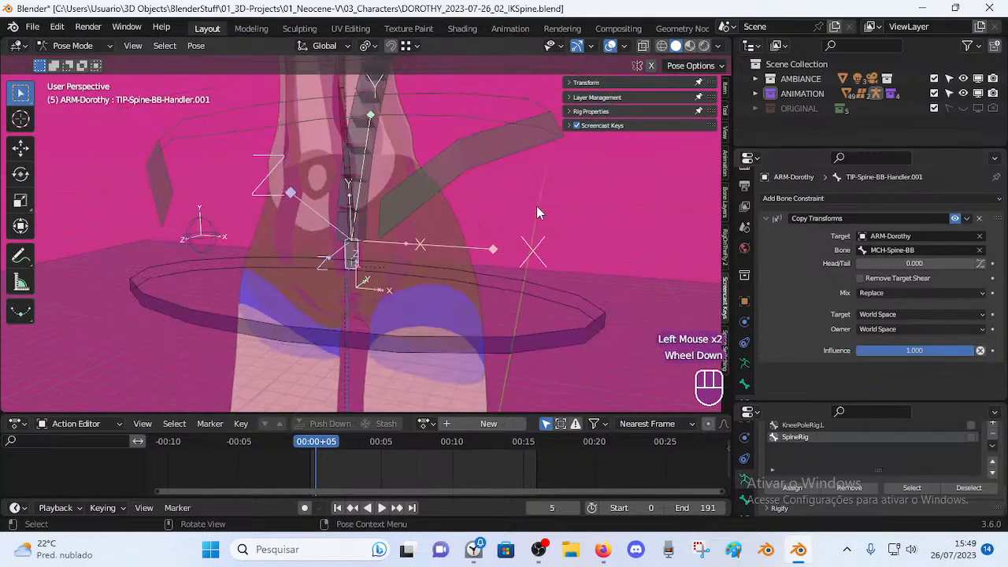
scroll(538, 211, "down", 1)
left_click(980, 264)
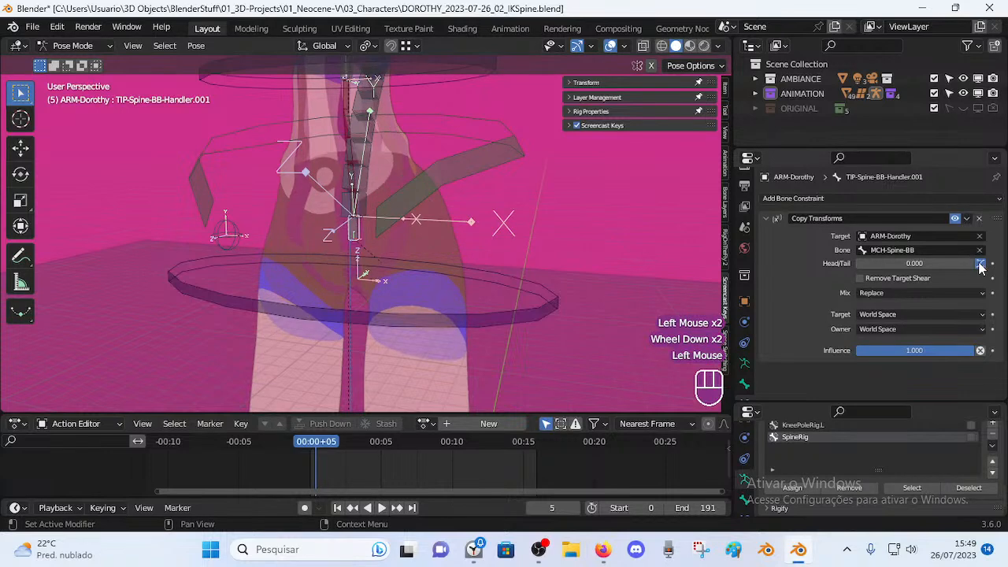
Set the TIP-Spine-BB-Handler.001 constraint's target and owner to Local Space and its mix mode to After Original (Split Channels).
left_click(913, 314)
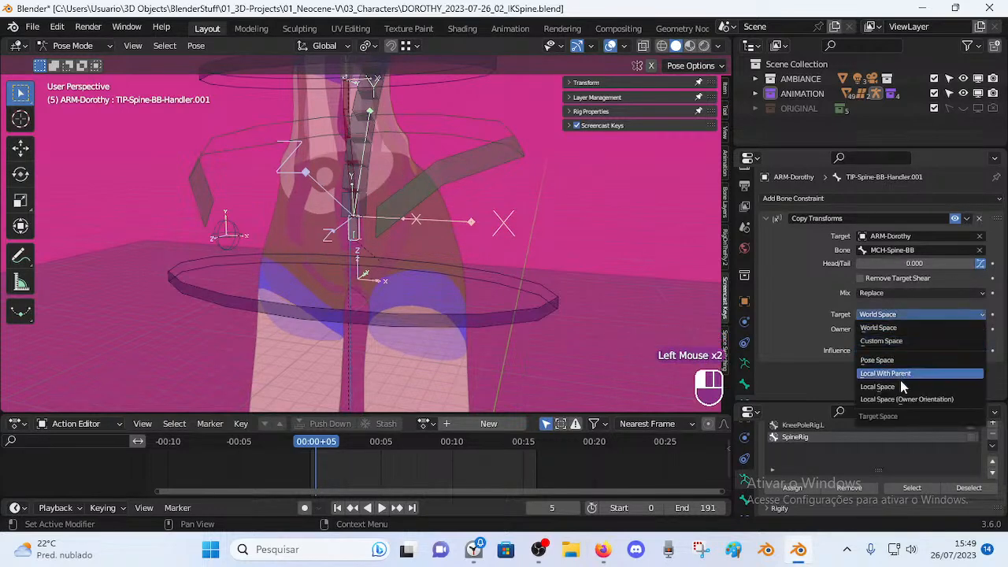
left_click(900, 376)
left_click(891, 330)
left_click(897, 404)
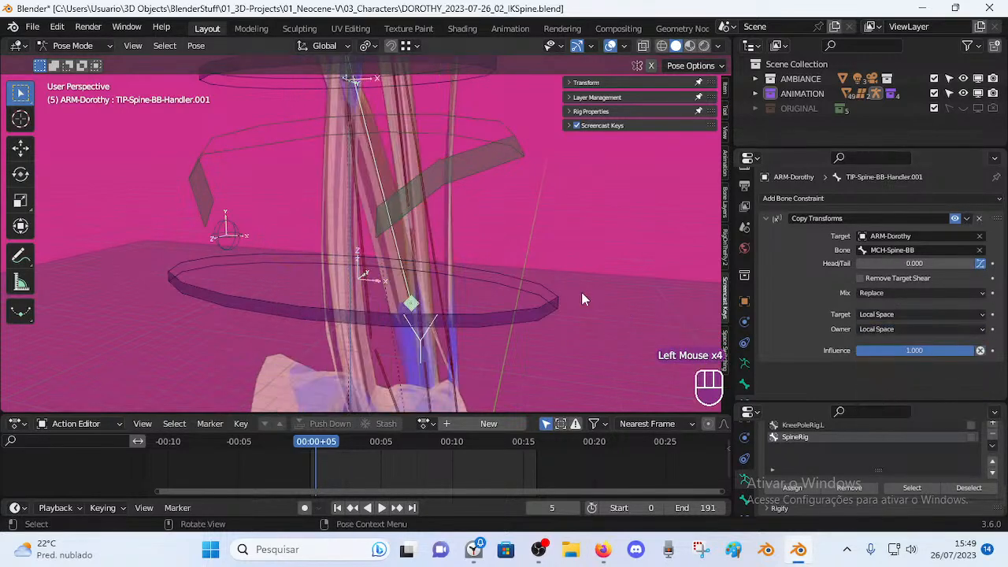
scroll(556, 286, "down", 1)
scroll(556, 285, "down", 1)
left_click(894, 293)
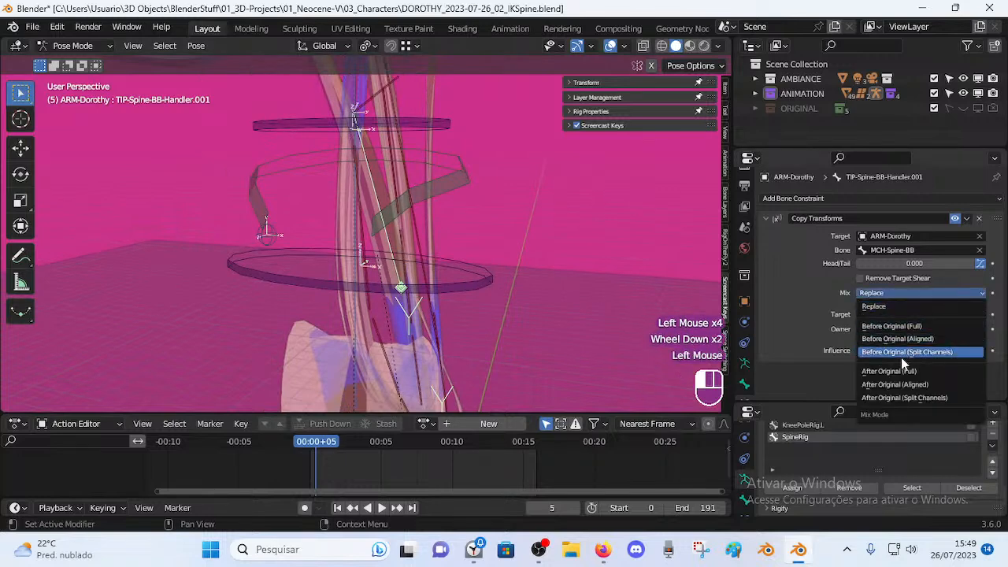
left_click(903, 398)
middle_click_drag(465, 220, 462, 263, "shift")
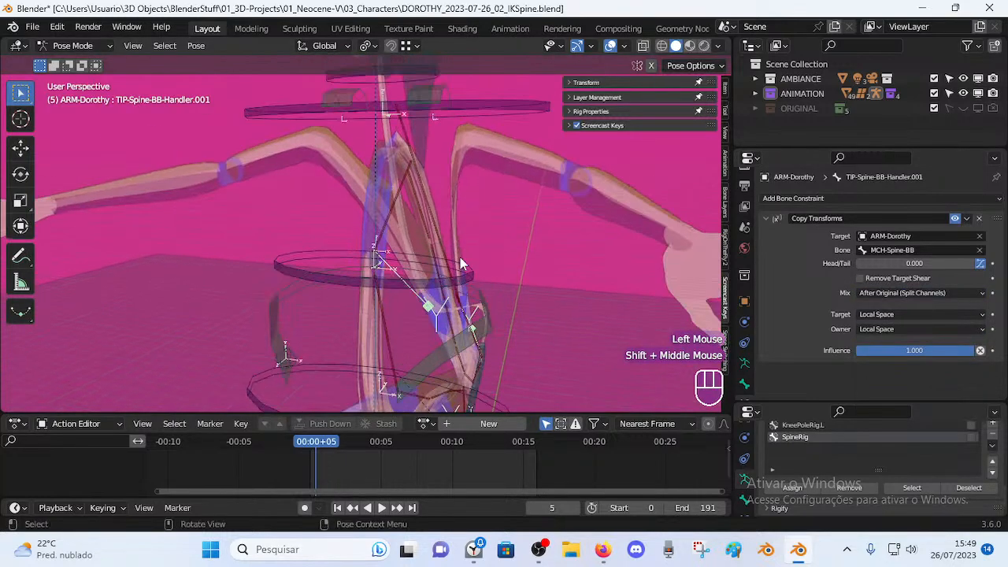
scroll(462, 262, "down", 2)
Disable the Copy Transforms constraint on TIP-Spine-BB-Handler.001 and reset the pose of all bones.
left_click(954, 218)
key("a")
key("alt+q")
key("alt+q")
Enable Copy Transforms on TIP-Spine-BB-Handler.002 with B-Bone following, Head/Tail 0.463 and mix mode After Original (Split Channels).
scroll(391, 301, "up", 4)
left_click(378, 272)
left_click(378, 271)
left_click(954, 218)
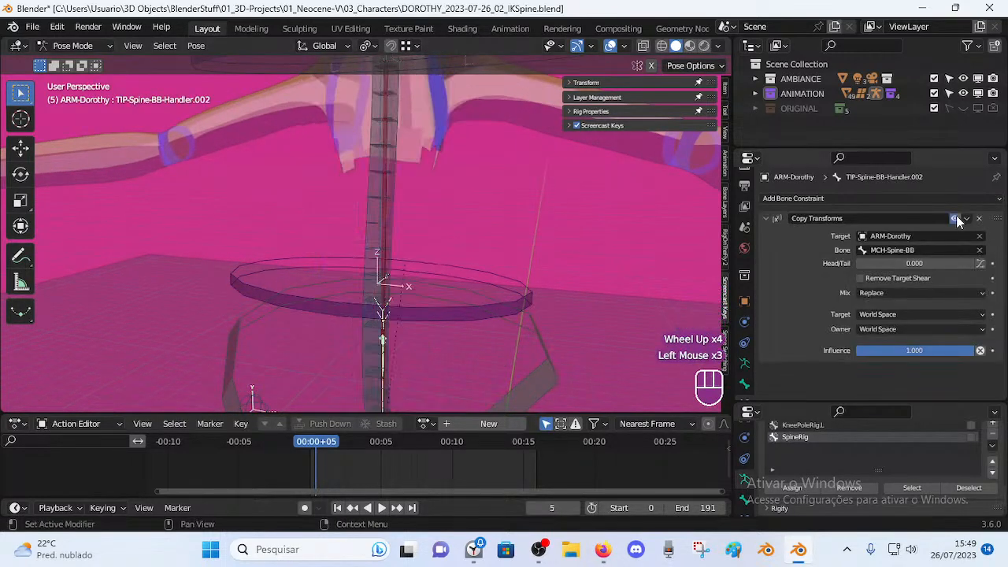
left_click_drag(913, 263, 967, 273)
left_click(969, 266)
left_click(981, 264)
left_click_drag(907, 295, 899, 400)
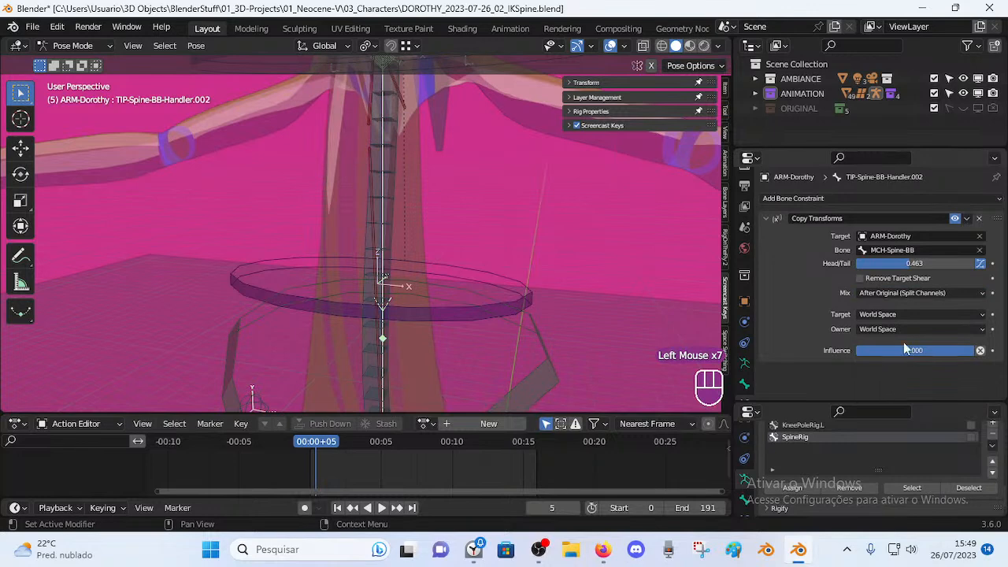
Set the TIP-Spine-BB-Handler.002 constraint's target and owner to Local Space and reset the pose.
scroll(494, 191, "down", 2)
left_click(883, 315)
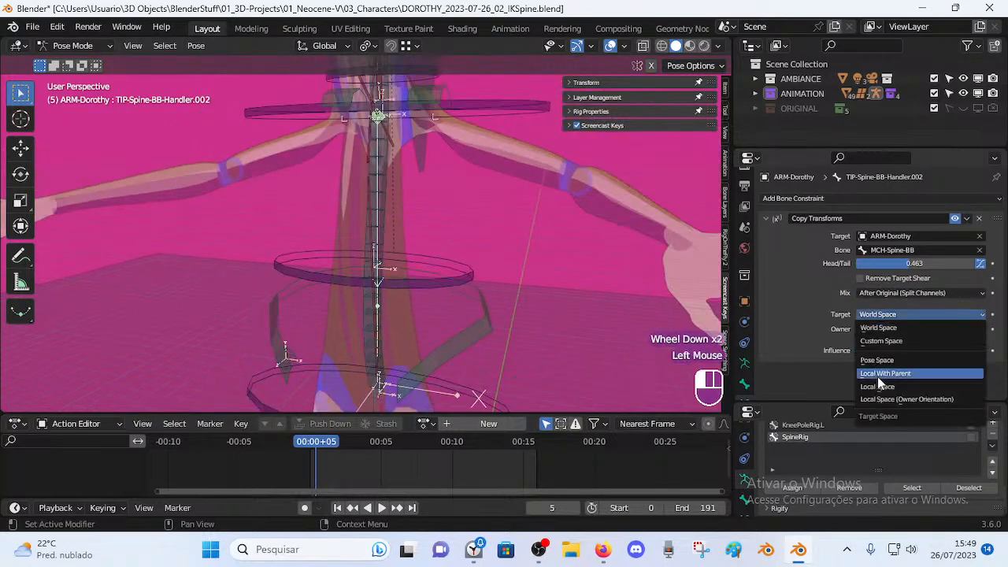
left_click(880, 386)
left_click(883, 329)
left_click(880, 406)
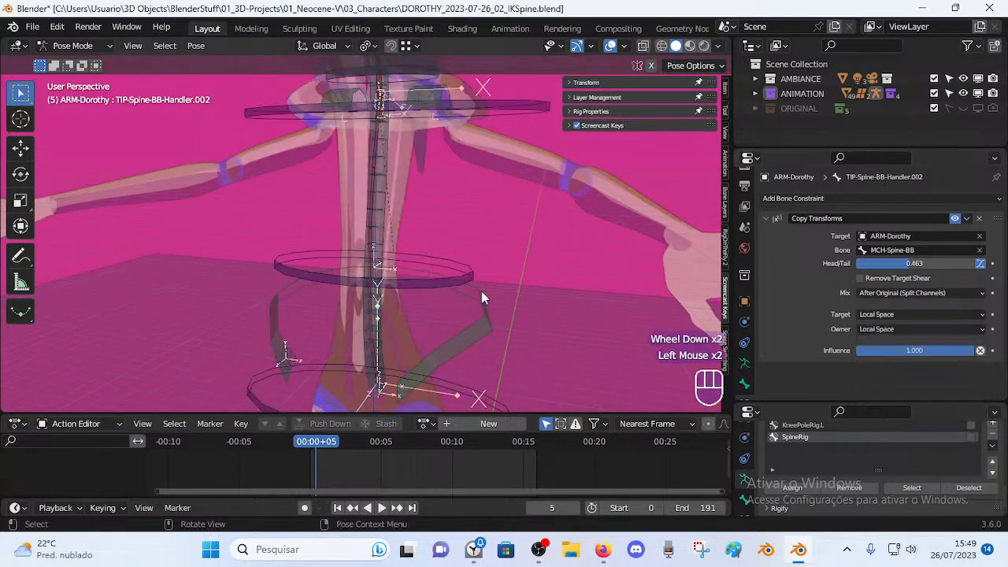
key("alt+q")
key("alt+q")
key("alt+q")
Set the Head/Tail value of the TIP-Spine-BB-Handler.002 constraint to 0.000.
middle_click_drag(408, 149, 416, 209, "shift")
left_click_drag(891, 264, 837, 263)
middle_click_drag(334, 297, 441, 259, "shift")
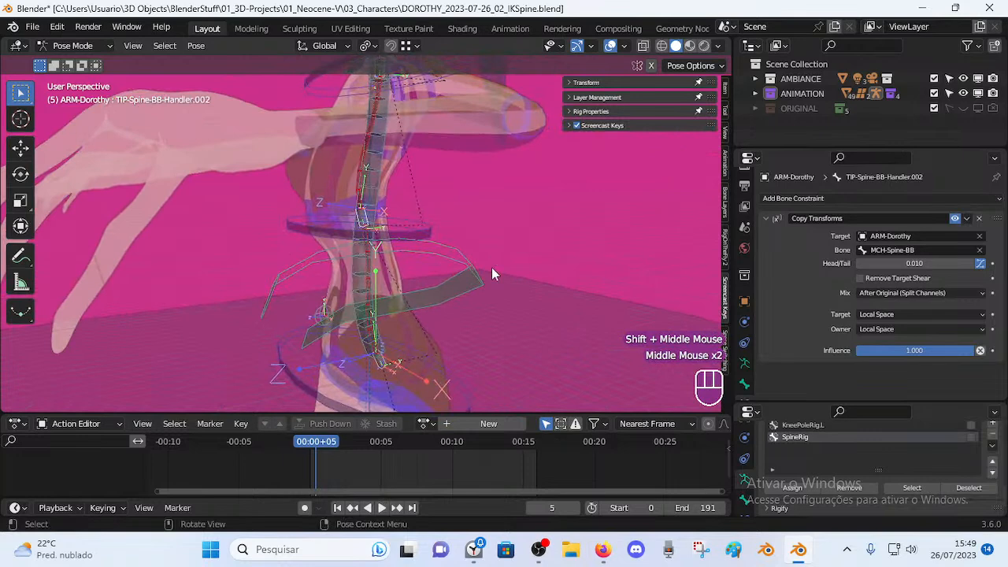
mouse_move(862, 262)
left_mouse_down()
mouse_move(882, 263)
mouse_move(859, 263)
left_mouse_up()
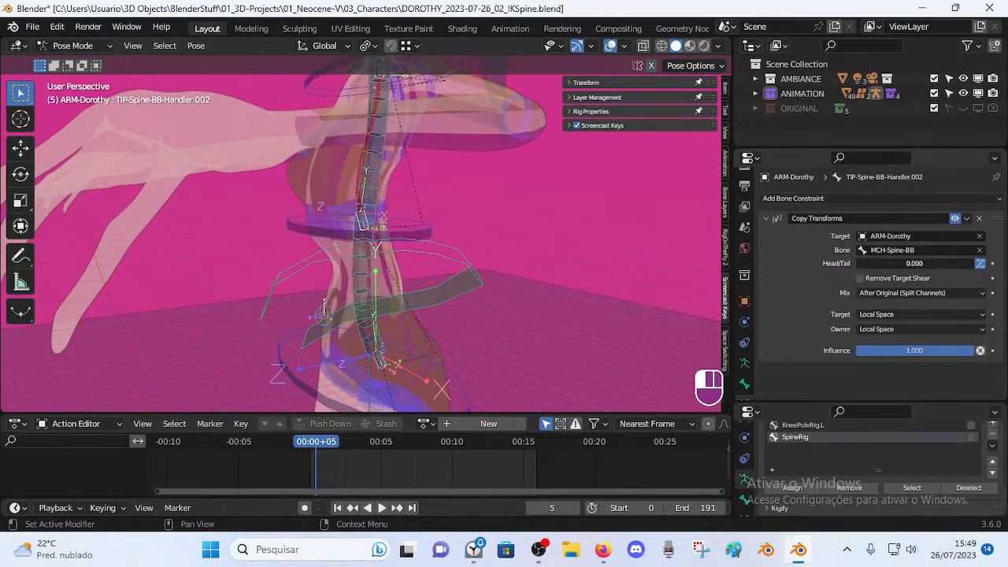
Re-enable the Copy Transforms constraint on TIP-Spine-BB-Handler.001 and check the spine's deformation from the side.
middle_click_drag(420, 308, 439, 275, "shift")
left_click(399, 339)
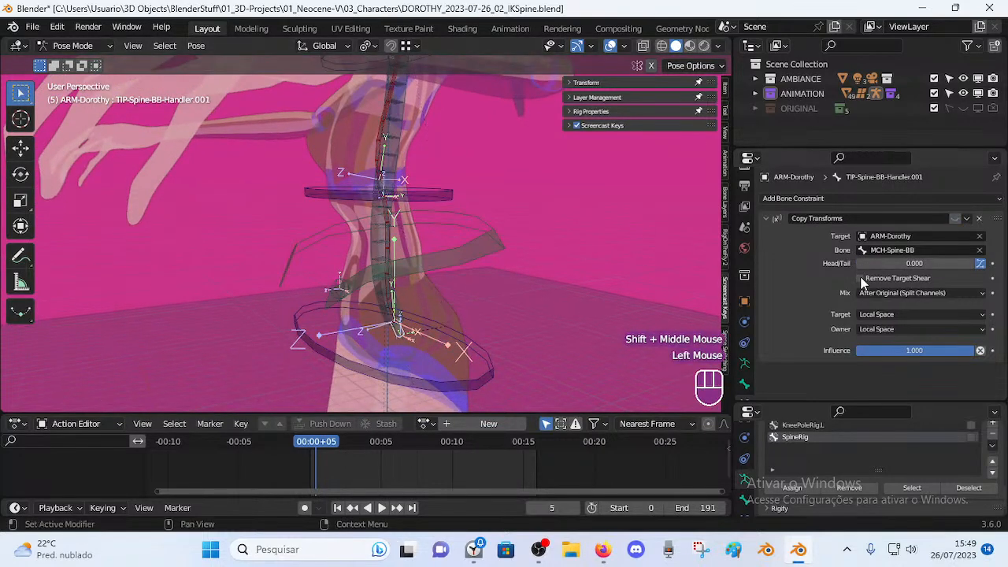
left_click(955, 218)
middle_click_drag(449, 259, 486, 270)
scroll(444, 286, "down", 2)
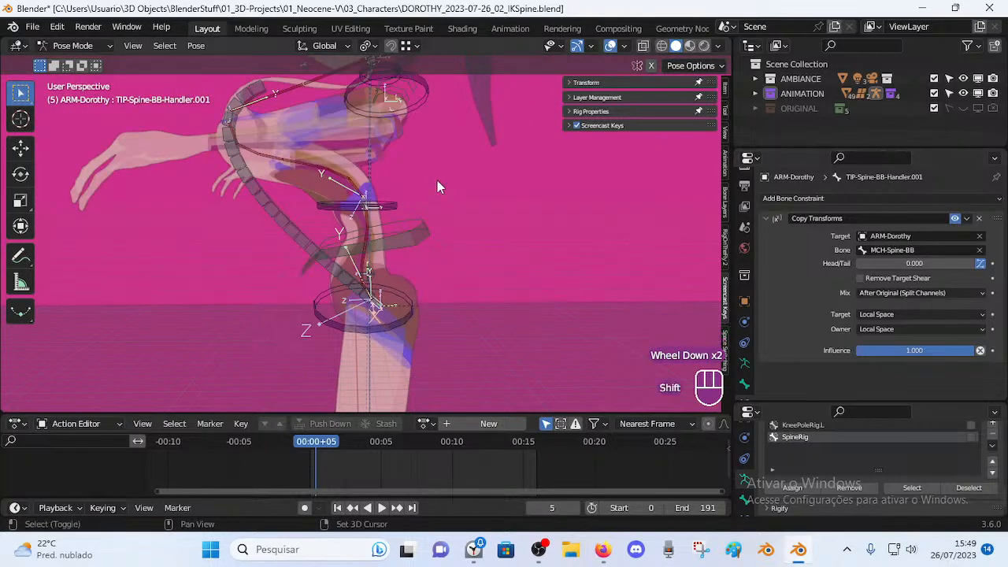
middle_click_drag(448, 183, 378, 240, "shift")
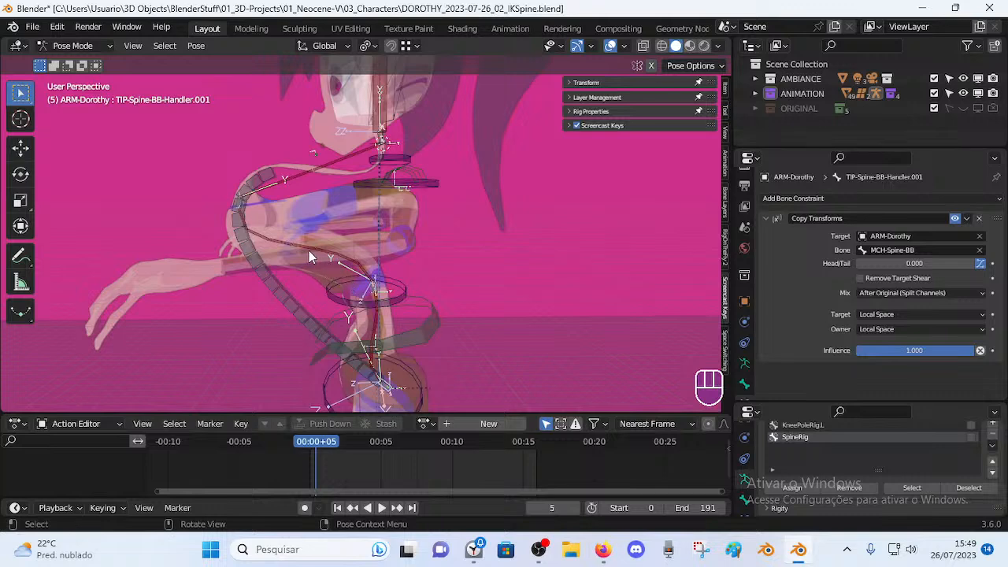
middle_click_drag(304, 210, 428, 253)
middle_click_drag(444, 344, 437, 264, "shift")
Repeatedly reset the pose with the constraint active and examine how the spine and body mesh deform.
key("alt+q")
key("alt+q")
key("alt+q")
key("alt+q")
key("alt+q")
key("alt+q")
key("alt+q")
key("alt+q")
key("alt+q")
key("alt+q")
key("alt+q")
key("alt+q")
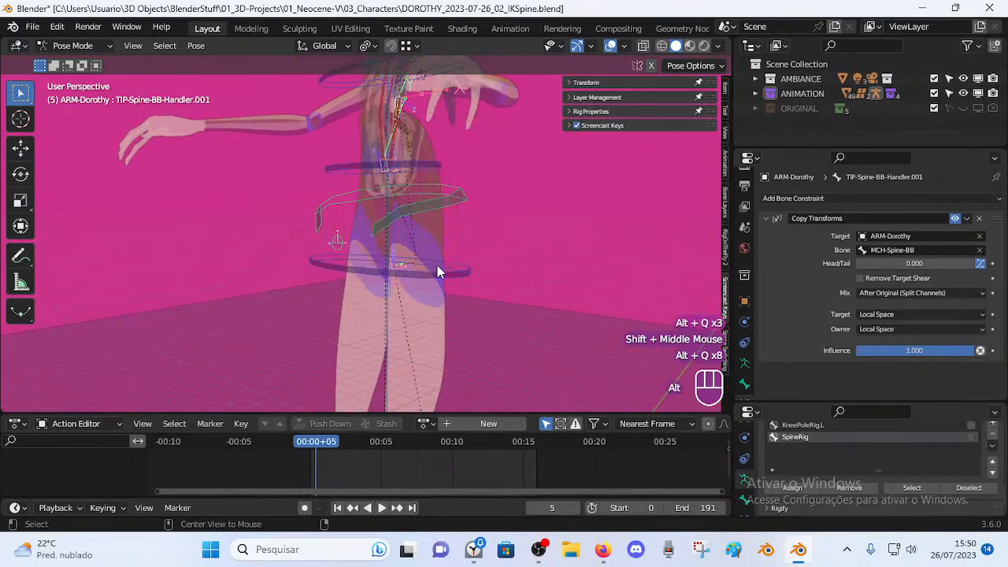
left_click(269, 334)
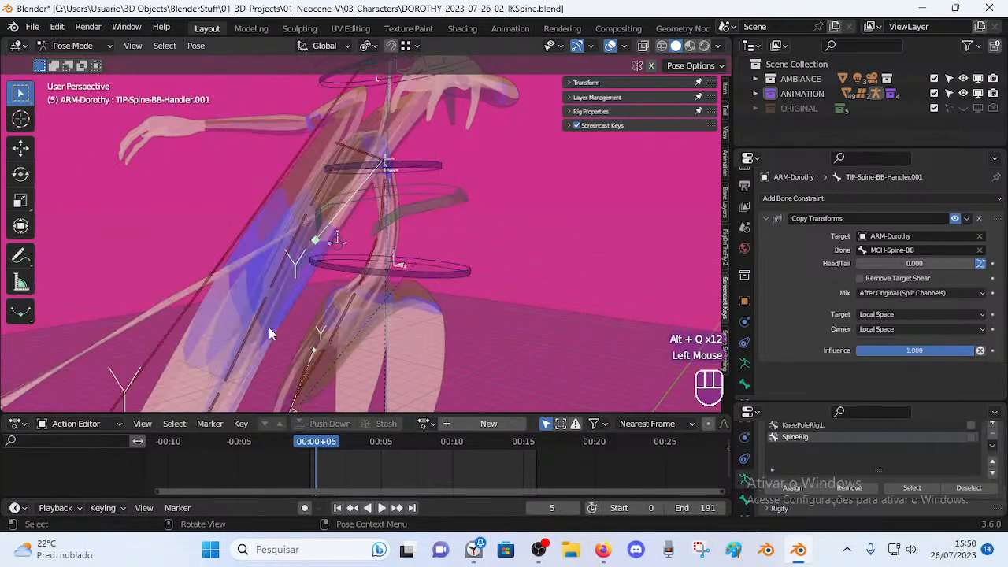
middle_click_drag(354, 354, 288, 291)
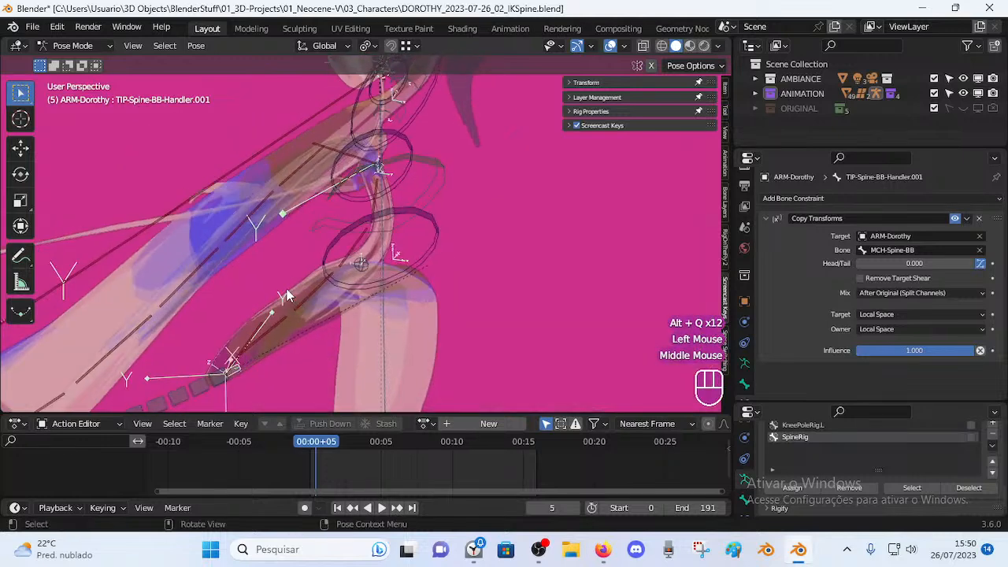
Disable the Copy Transforms constraint on TIP-Spine-BB-Handler.001 again and reset all bones to their rest pose.
left_click(954, 221)
middle_click_drag(372, 173, 377, 244, "shift")
middle_click_drag(377, 244, 415, 235)
left_click(419, 225)
key("a")
key("alt+q")
key("alt+q")
left_click(431, 259)
left_click(425, 226)
key("g")
key("Escape")
Examine the lower spine and torso controls, including CTL-Spine.001 and MTR-Torso, with their constraints and edit-mode bones.
scroll(402, 233, "up", 2)
middle_click_drag(393, 197, 403, 233, "shift")
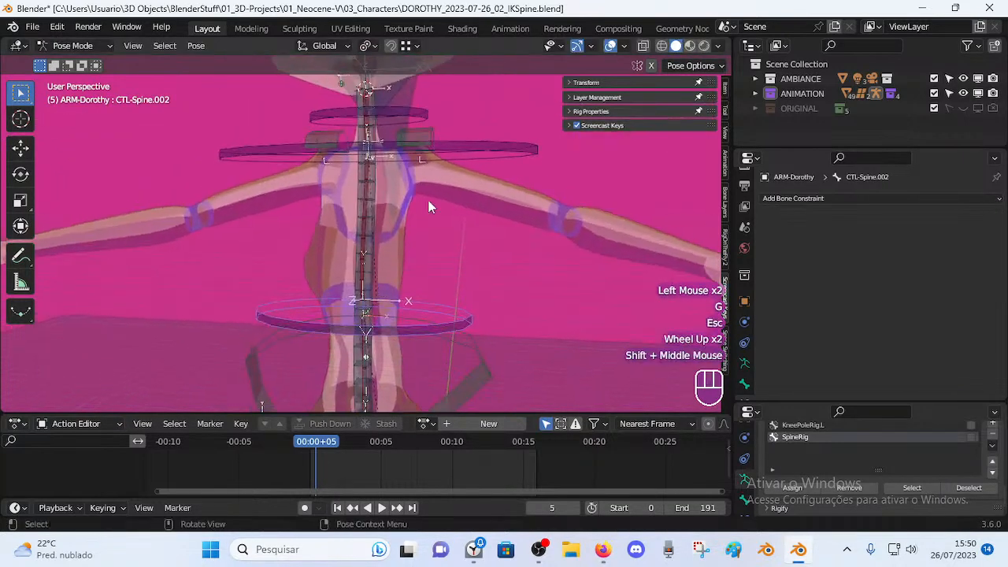
middle_click_drag(407, 115, 400, 203, "shift")
middle_click_drag(386, 304, 393, 249, "shift")
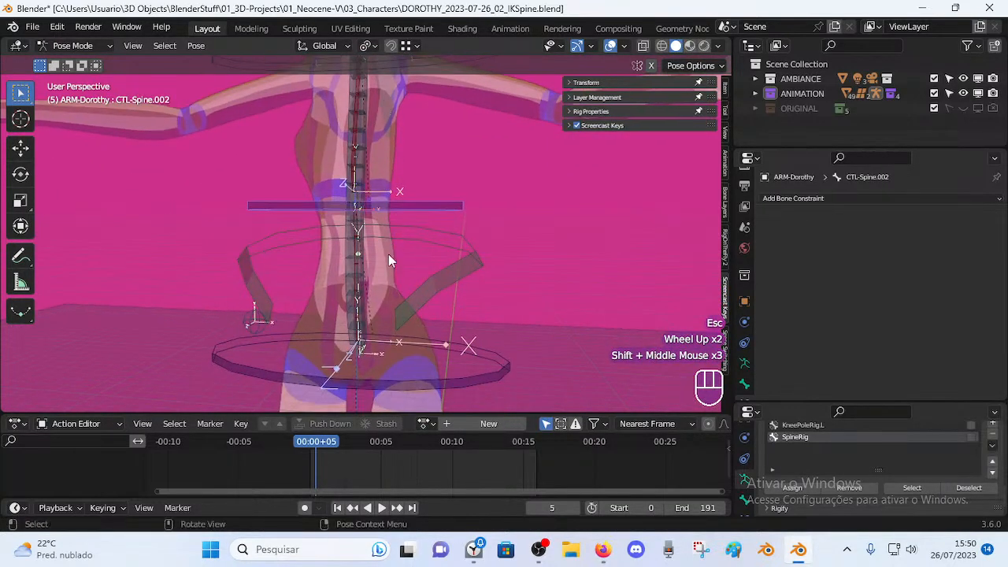
left_click(359, 357)
left_click(386, 363)
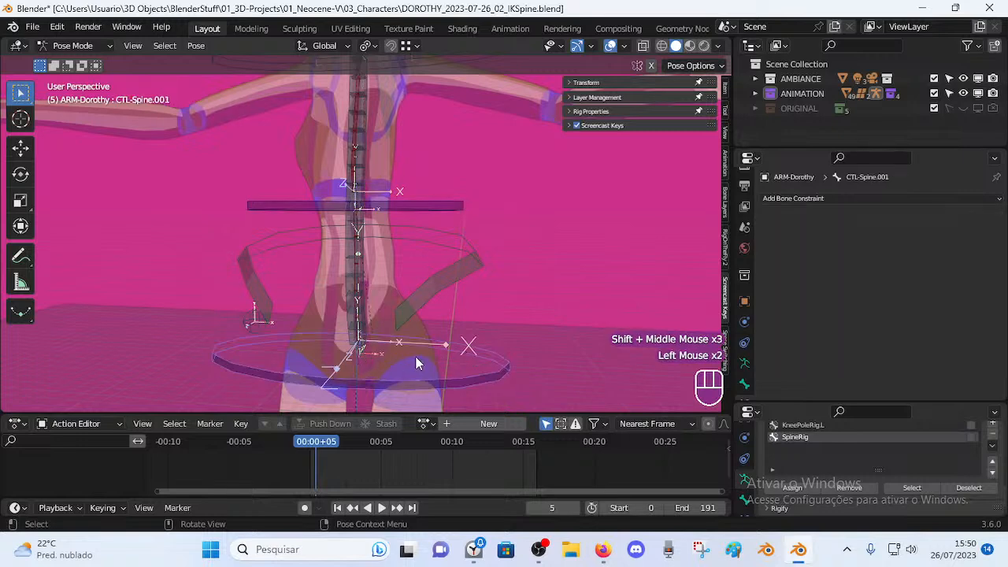
left_click(357, 357)
left_click(445, 349)
left_click(417, 310)
middle_click_drag(411, 174, 412, 172)
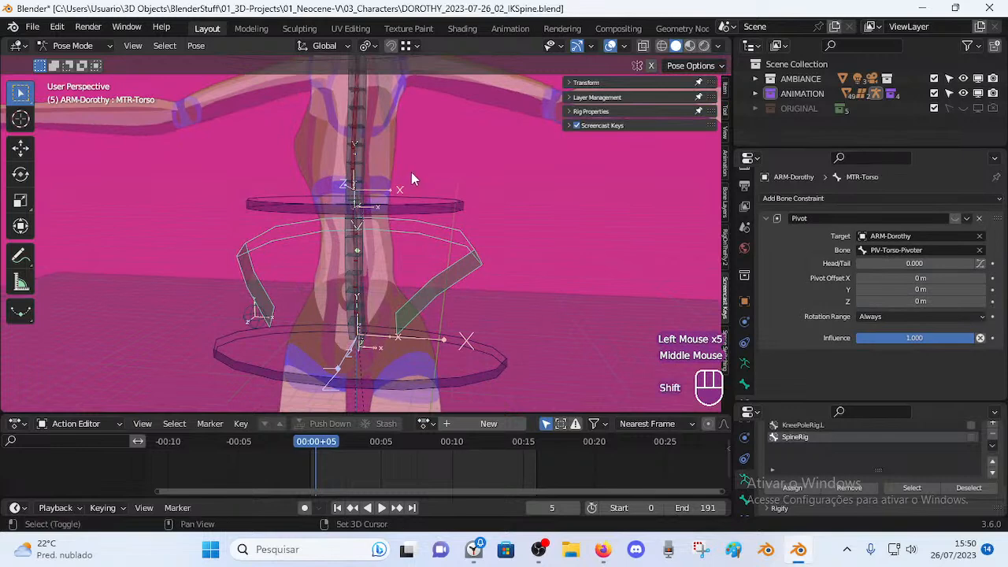
key("Tab")
middle_click_drag(394, 333, 394, 289)
key("Tab")
middle_click_drag(393, 289, 381, 274)
Move and rotate TIP-Spine-BB-Handler.004 at the neck to test how the upper spine curves.
scroll(366, 286, "up", 2)
left_click(370, 284)
key("g")
left_click(477, 207)
scroll(454, 264, "down", 3)
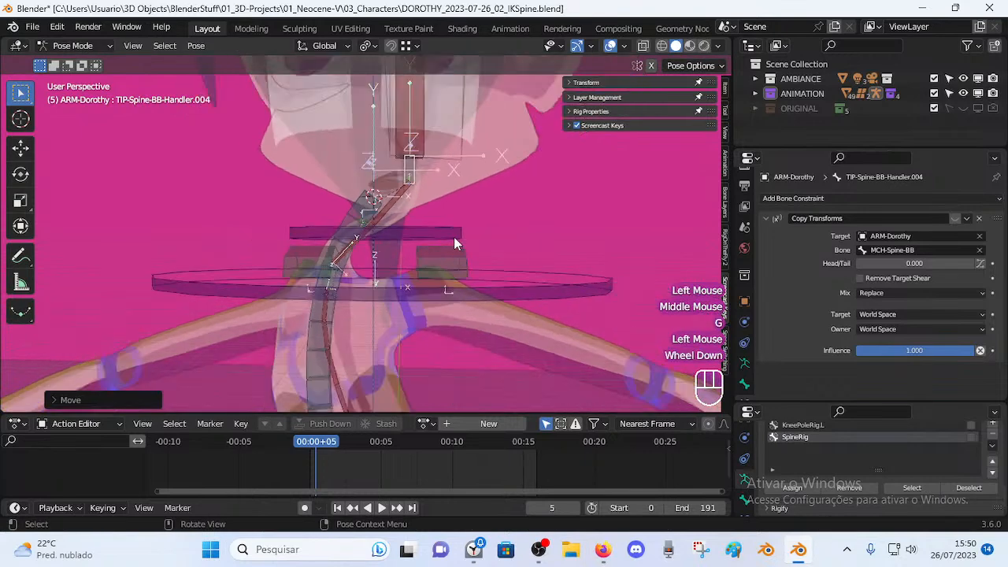
key("r")
left_click(492, 331)
middle_click_drag(492, 331, 474, 275, "shift")
key("g")
left_click(508, 227)
key("r")
left_click(331, 164)
Check the bent spine from other angles and reset the pose of all bones.
scroll(333, 167, "up", 2)
middle_click_drag(339, 177, 425, 291)
scroll(416, 246, "down", 1)
middle_click_drag(425, 291, 344, 196)
key("a")
key("alt+q")
key("alt+q")
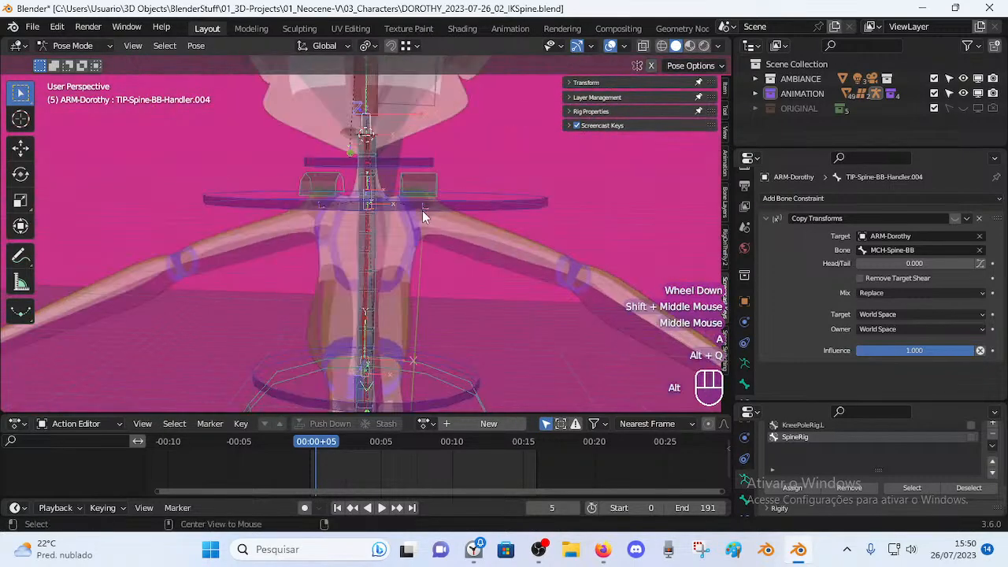
Test whether TIP-Spine-BB-Handler.003 can be moved at the shoulders, cancelling each attempt.
left_click(368, 202)
left_click(367, 203)
key("g")
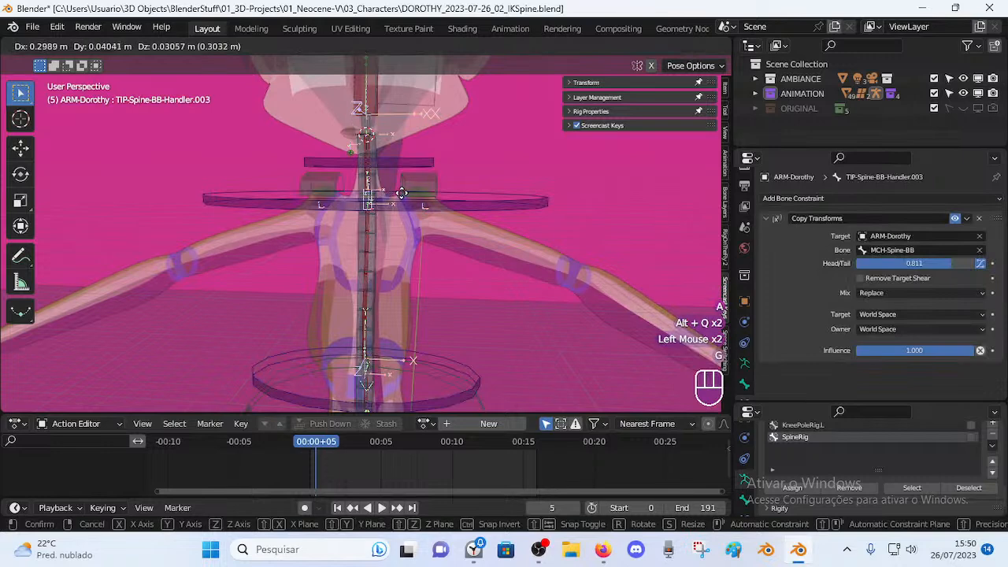
key("Escape")
left_click(540, 207)
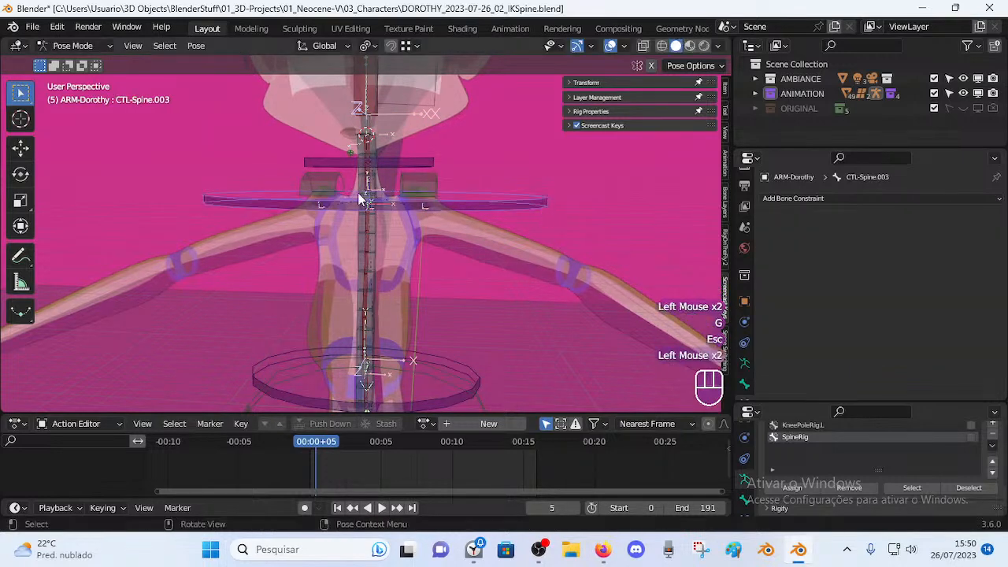
left_click(367, 200)
left_click(367, 199)
key("g")
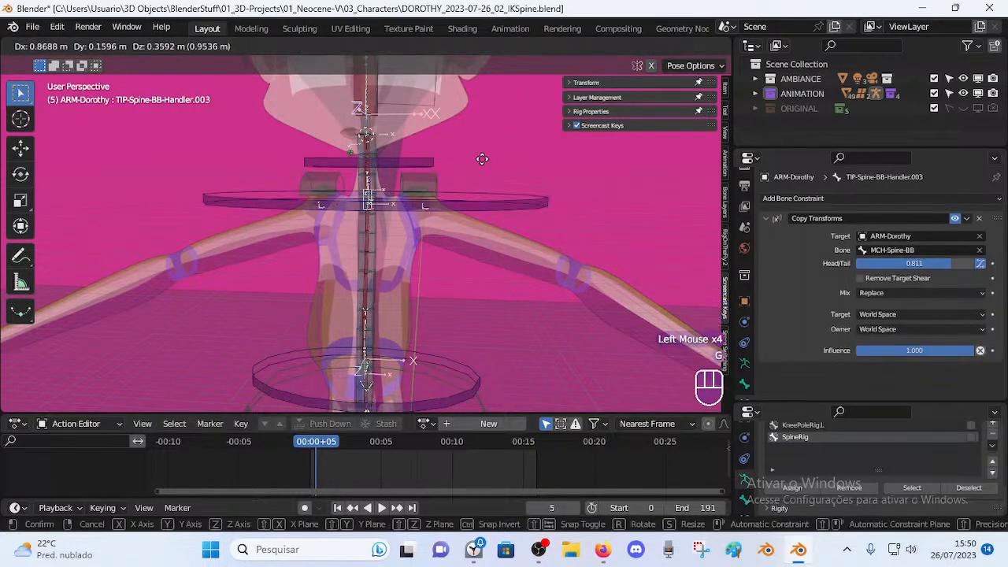
key("Escape")
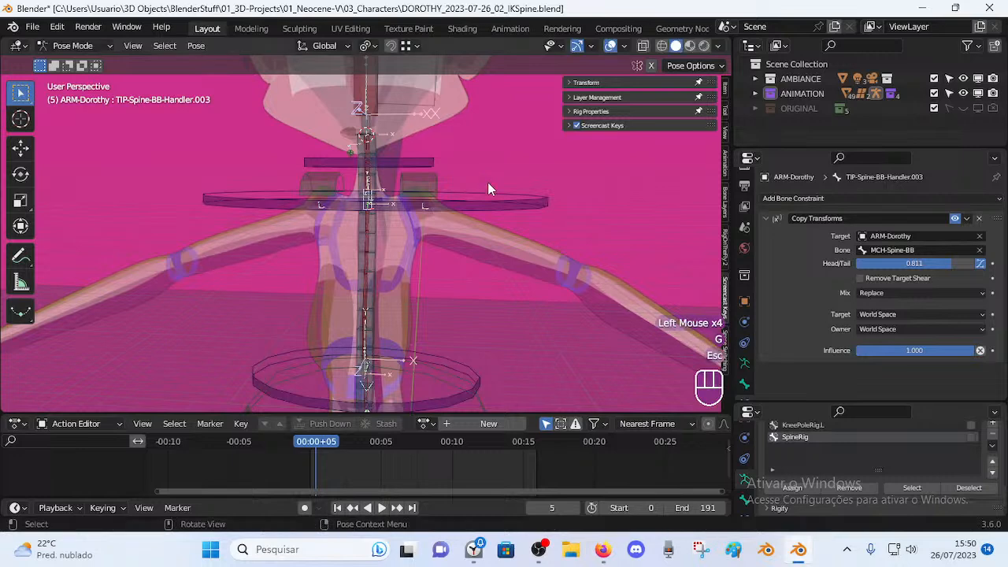
Try the Before Original (Split Channels) and After Original (Split Channels) mix modes on TIP-Spine-BB-Handler.003's Copy Transforms constraint.
left_click(883, 293)
left_click(904, 352)
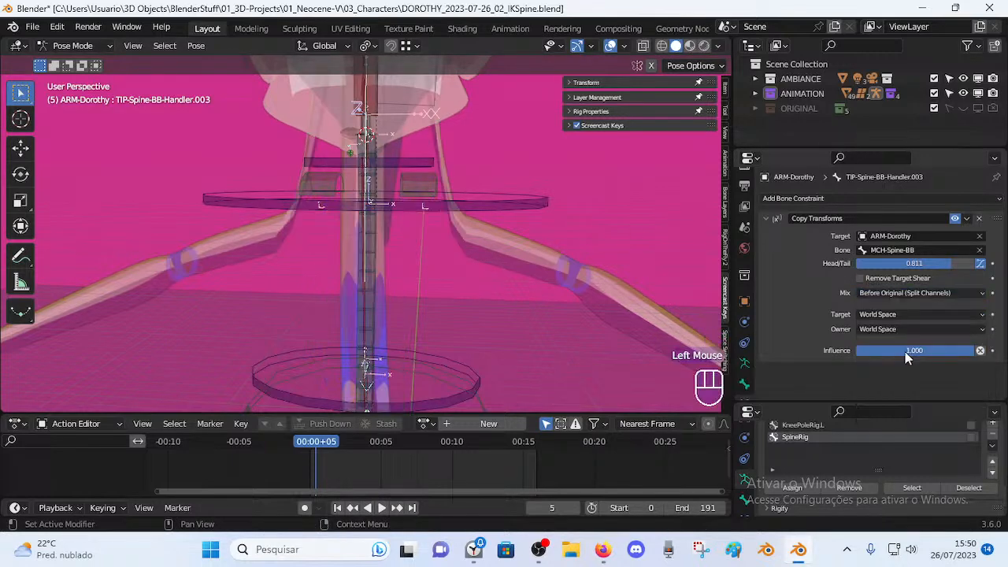
left_click(906, 292)
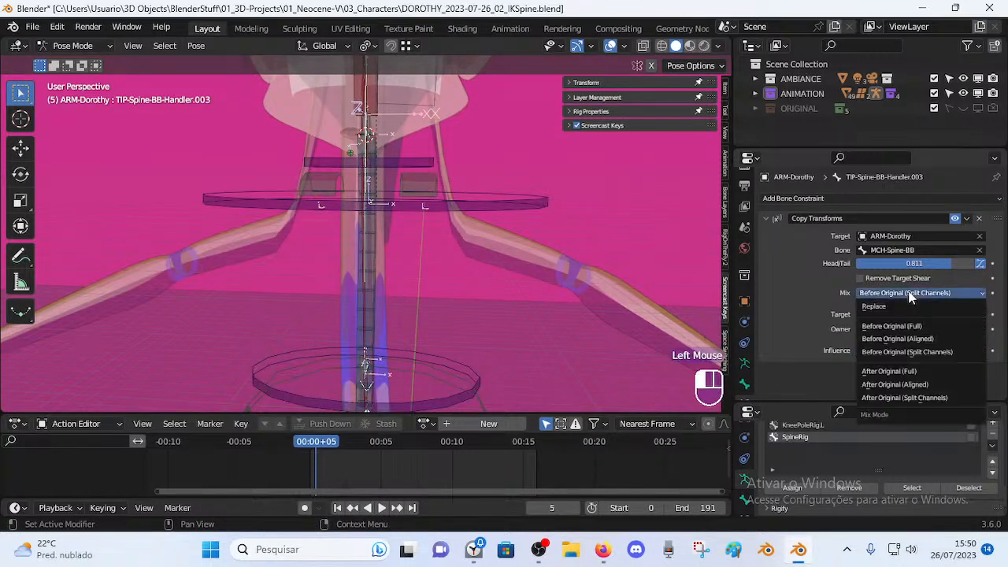
left_click(911, 398)
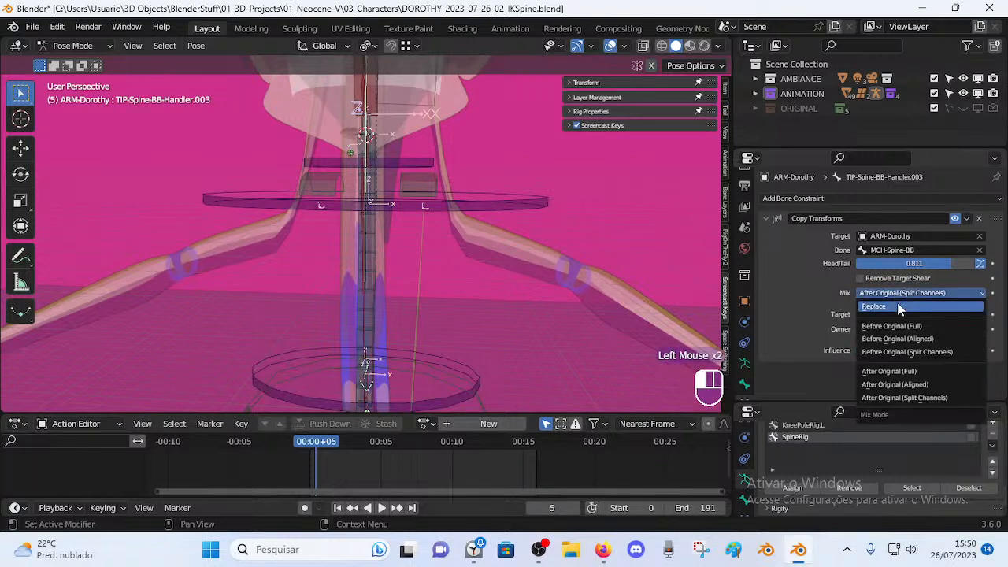
Set the Copy Transforms constraint on TIP-Spine-BB-Handler.003 to Local Space for target and owner, with Head/Tail at 0.
left_click(921, 314)
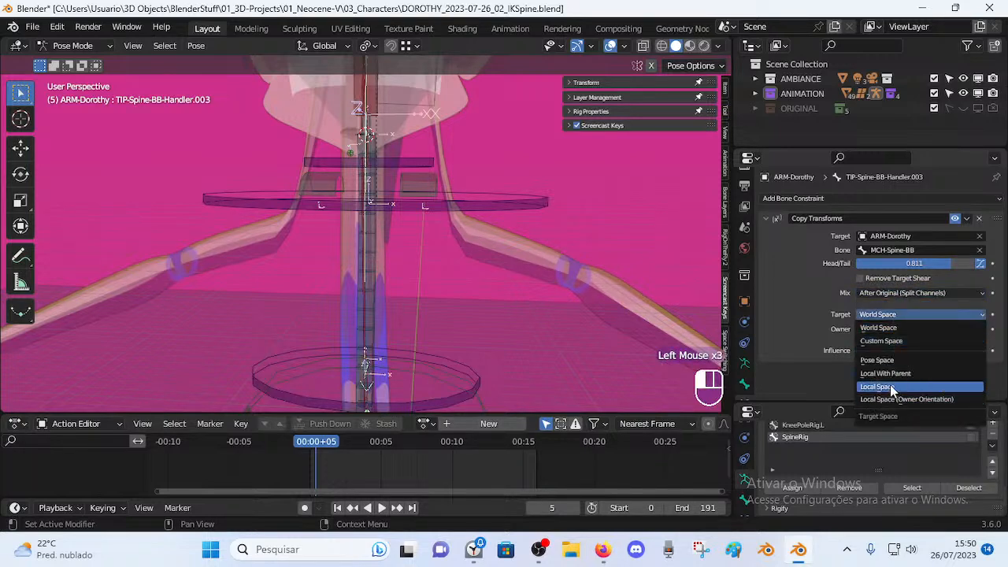
left_click(889, 386)
left_click(890, 328)
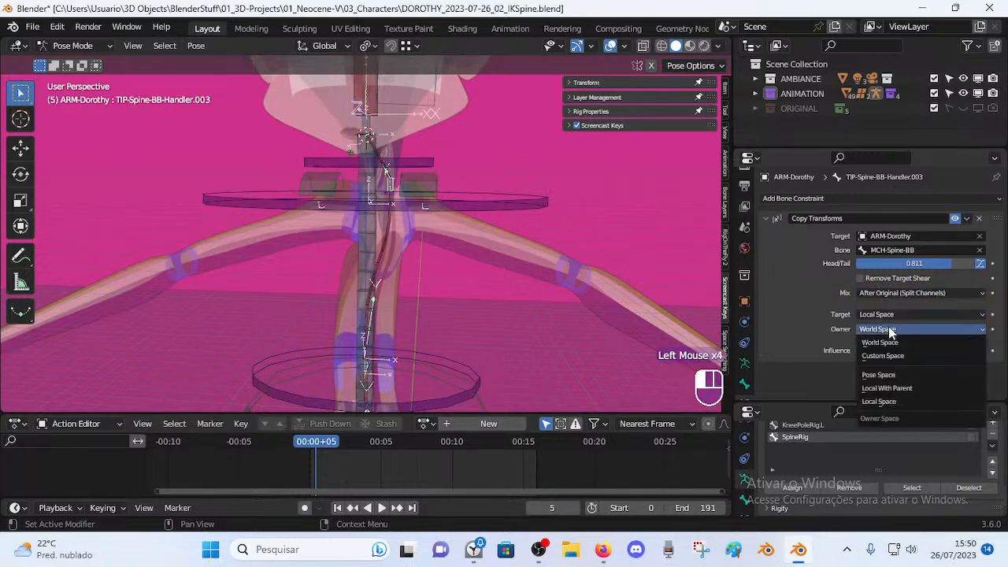
left_click(887, 403)
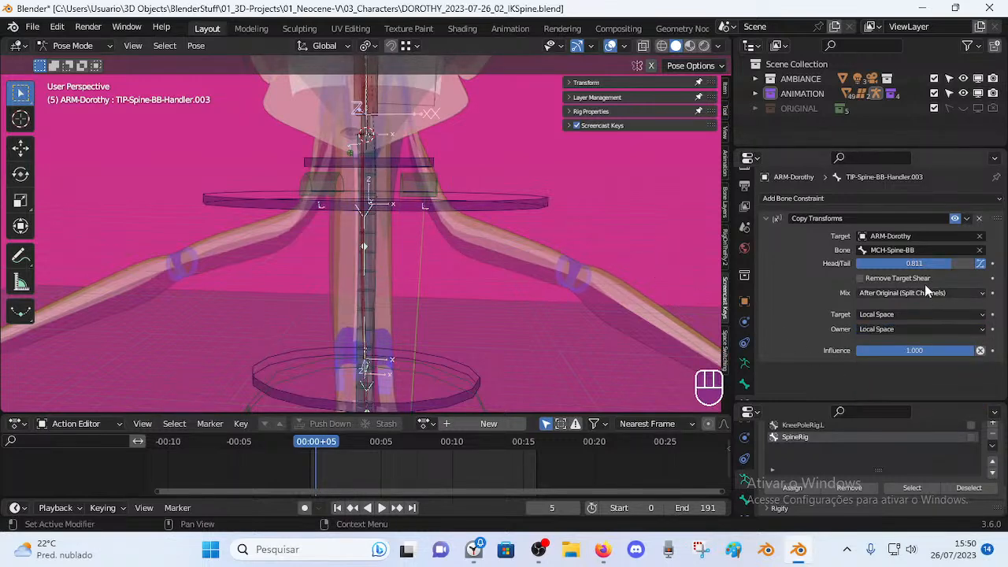
left_click_drag(967, 264, 855, 262)
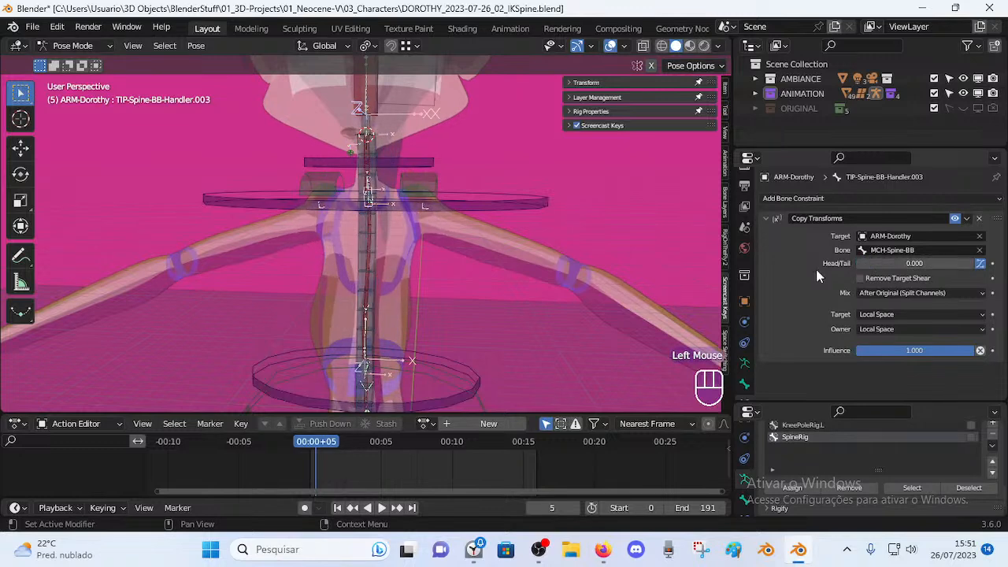
Set the constraint's mix mode to Replace and test it by rotating TIP-Spine-BB-Handler.003.
middle_click_drag(402, 356, 466, 315, "shift")
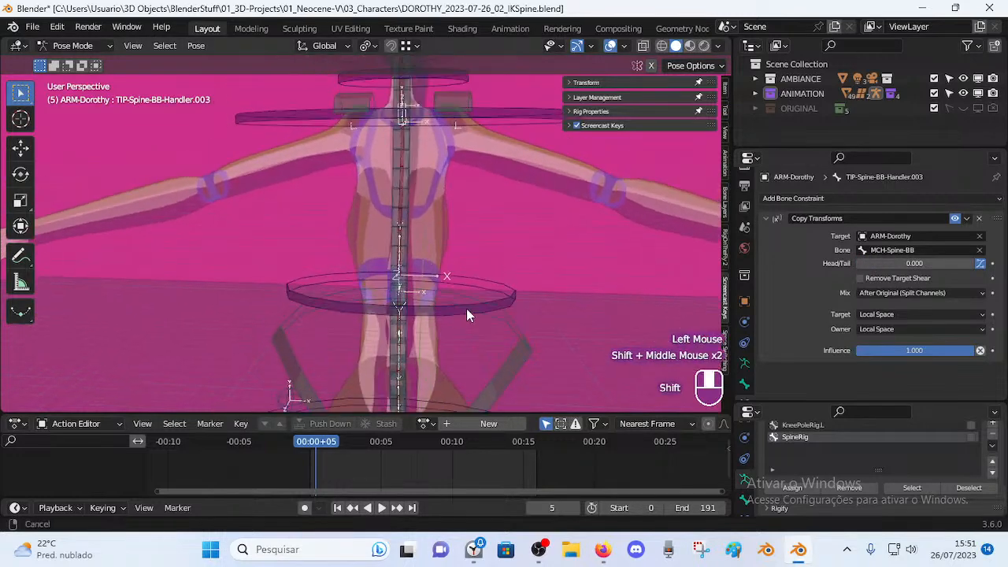
left_click(880, 329)
left_click(881, 292)
left_click(881, 308)
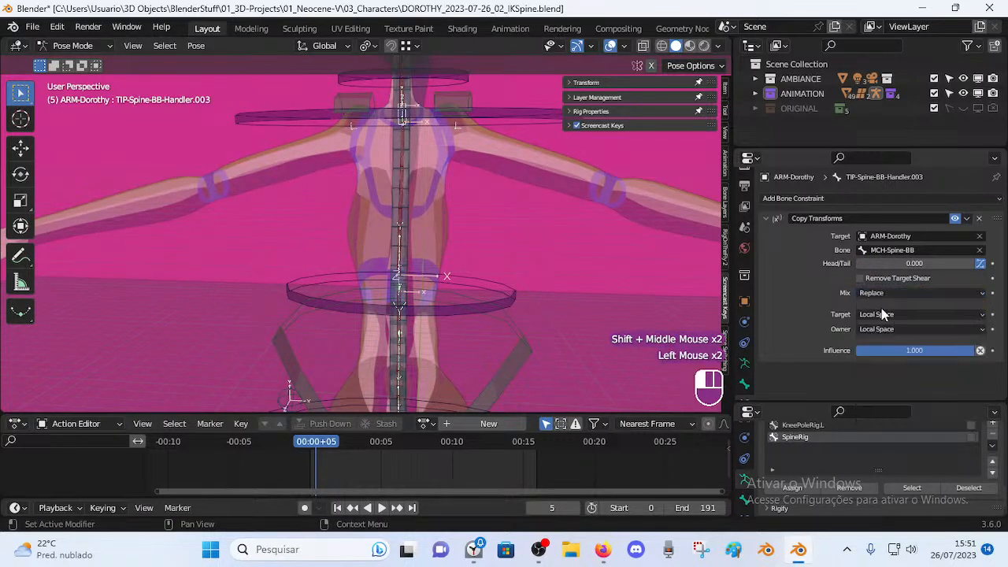
middle_click_drag(354, 173, 466, 261, "shift")
key("r")
left_click(494, 221)
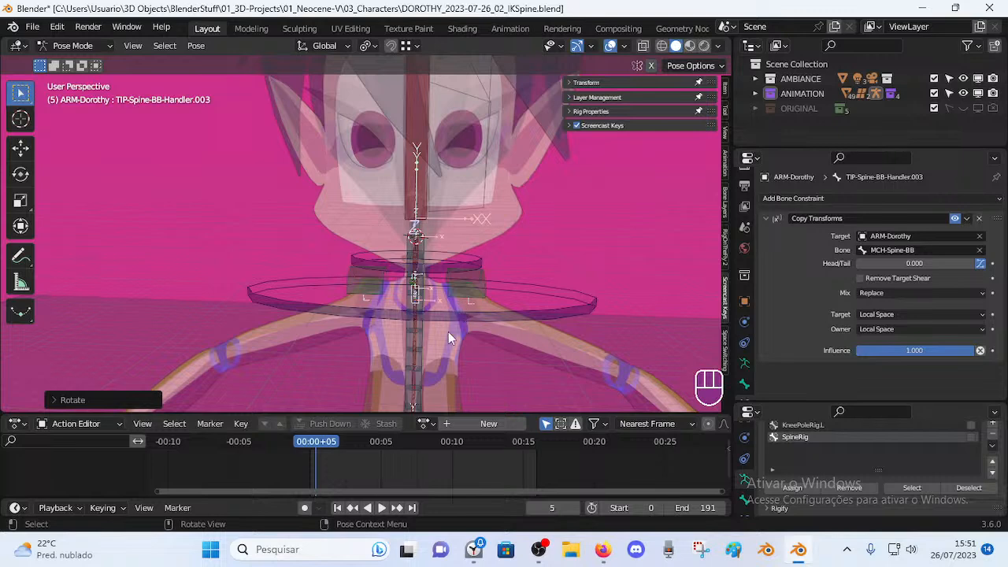
Clear the parent of TIP-Spine-BB-Handler.003 in Edit Mode after briefly testing its movement.
key("Tab")
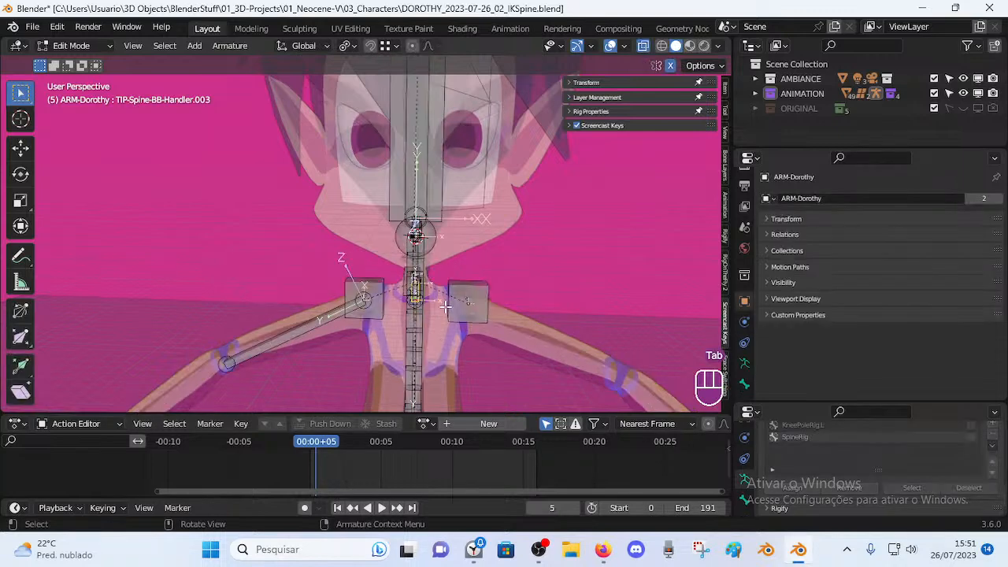
scroll(429, 334, "up", 2)
middle_click_drag(455, 349, 394, 238, "shift")
scroll(371, 224, "up", 2)
key("g")
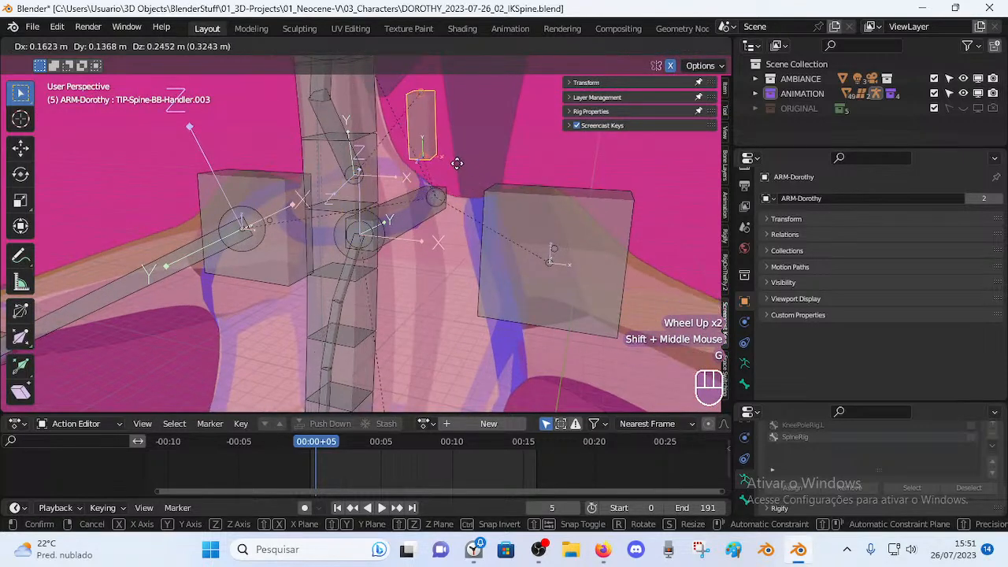
right_click(443, 184)
key("alt+p")
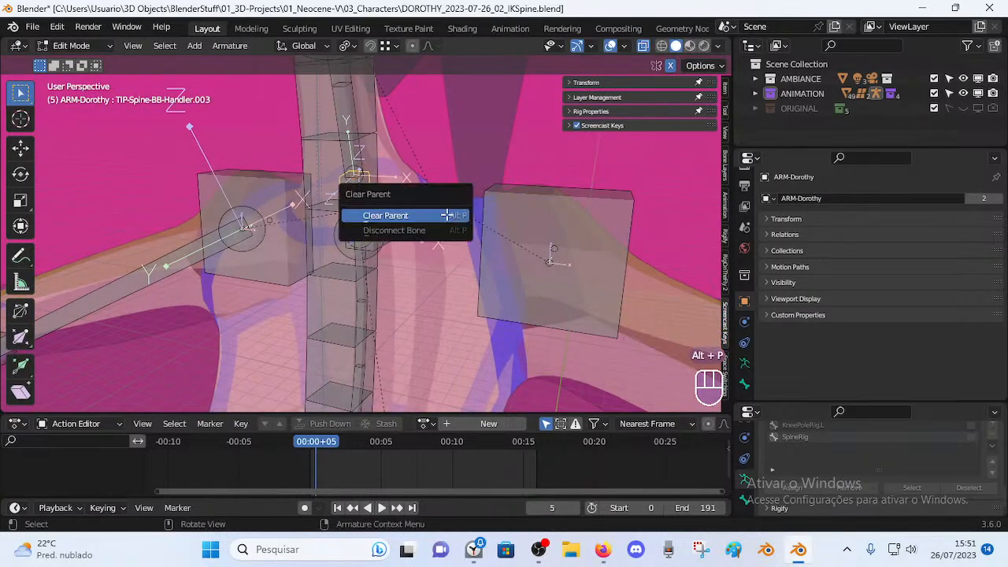
left_click(446, 214)
Clear the parent of TIP-Spine-BB-Handler.004 at the top of the neck.
middle_click_drag(446, 214, 420, 269, "shift")
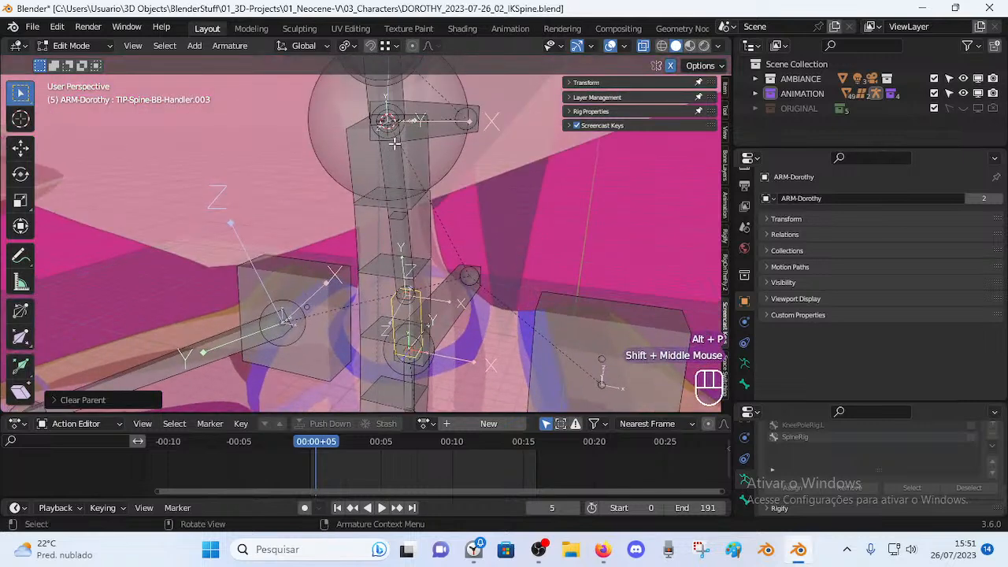
left_click(392, 93)
left_click(393, 86)
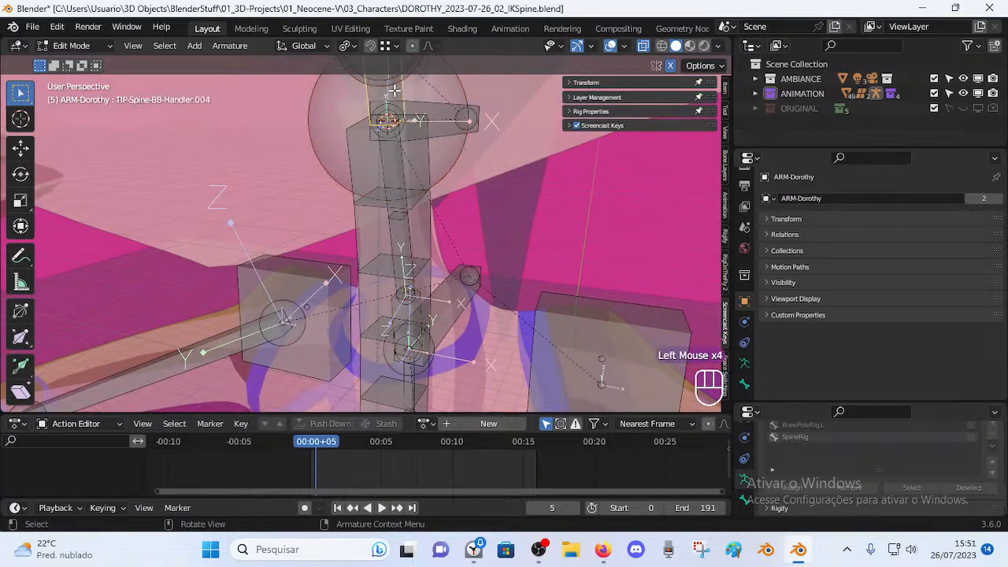
key("alt+p")
left_click(437, 115)
Clear the parent of TIP-Spine-BB-Handler.002 at the waist.
scroll(438, 141, "down", 2)
middle_click_drag(438, 141, 415, 146, "shift")
scroll(399, 286, "up", 1)
middle_click_drag(398, 286, 402, 168, "shift")
left_click(378, 272)
left_click(376, 273)
key("alt+p")
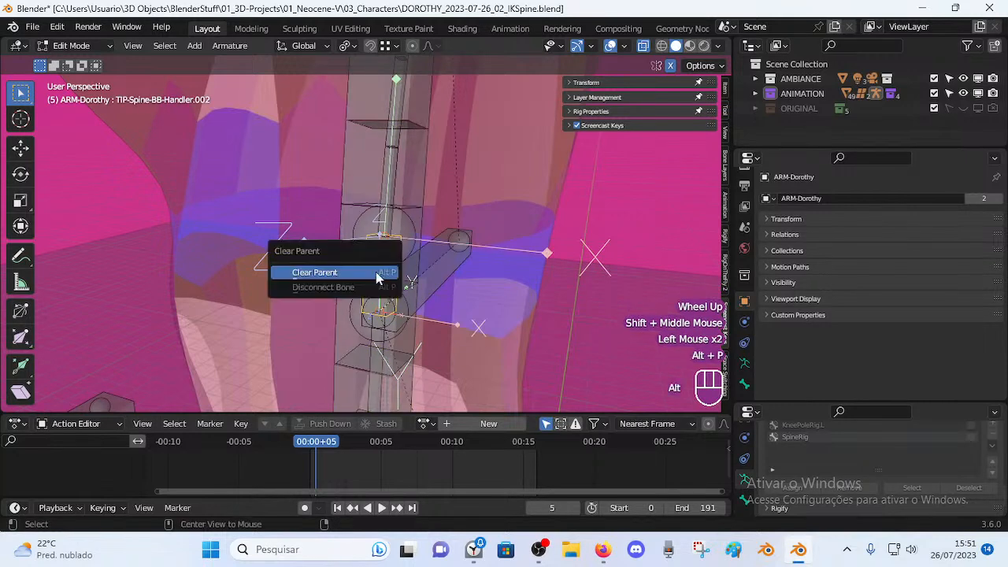
left_click(376, 272)
Clear the parent of TIP-Spine-BB-Handler.001 at the base of the spine.
scroll(377, 273, "down", 2)
mouse_move(376, 272)
middle_mouse_down("shift")
mouse_move(393, 315)
mouse_move(415, 281)
mouse_move(386, 276)
middle_mouse_up("shift")
scroll(393, 315, "up", 2)
scroll(386, 276, "down", 1)
left_click(386, 275)
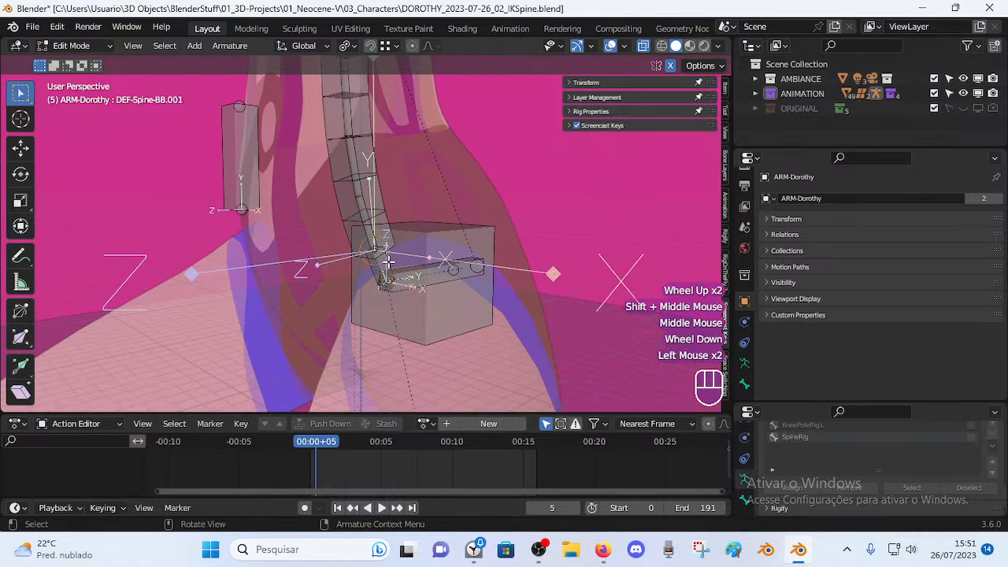
key("alt+p")
left_click(416, 261)
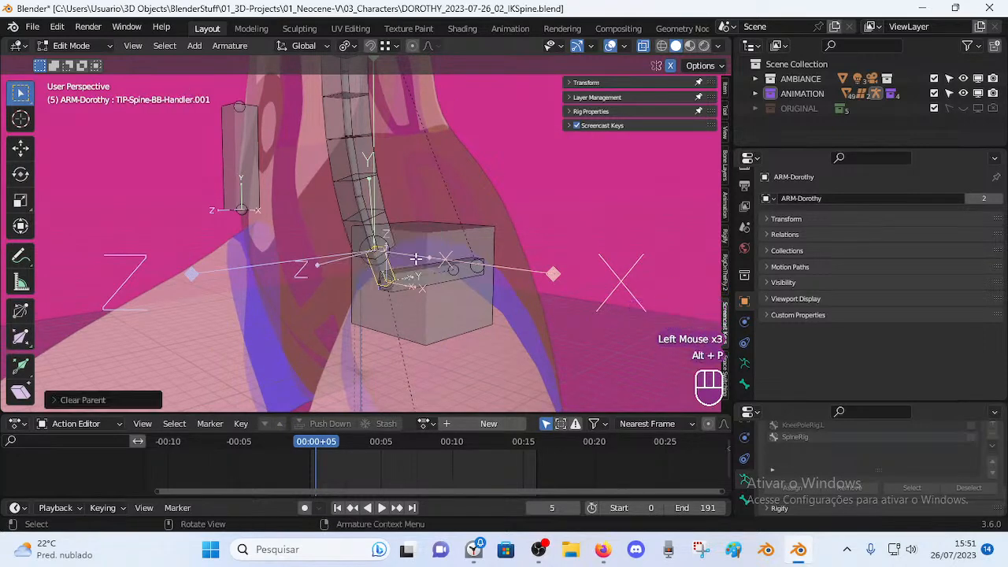
Clear the parent of MCH-Spine-BB after test-moving it.
middle_click_drag(409, 238, 353, 272, "shift")
left_click(332, 258)
key("g")
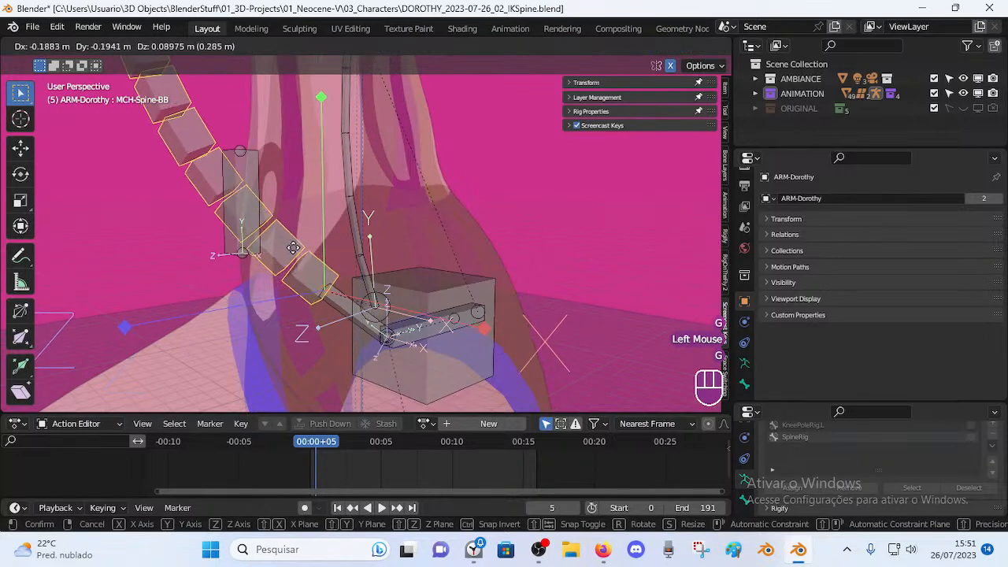
right_click(327, 267)
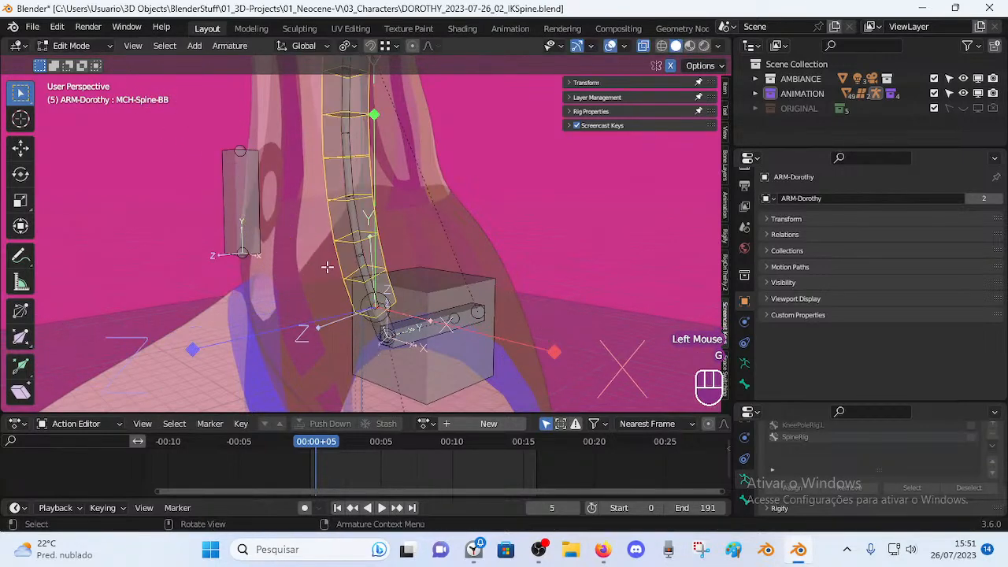
key("alt+p")
left_click(410, 300)
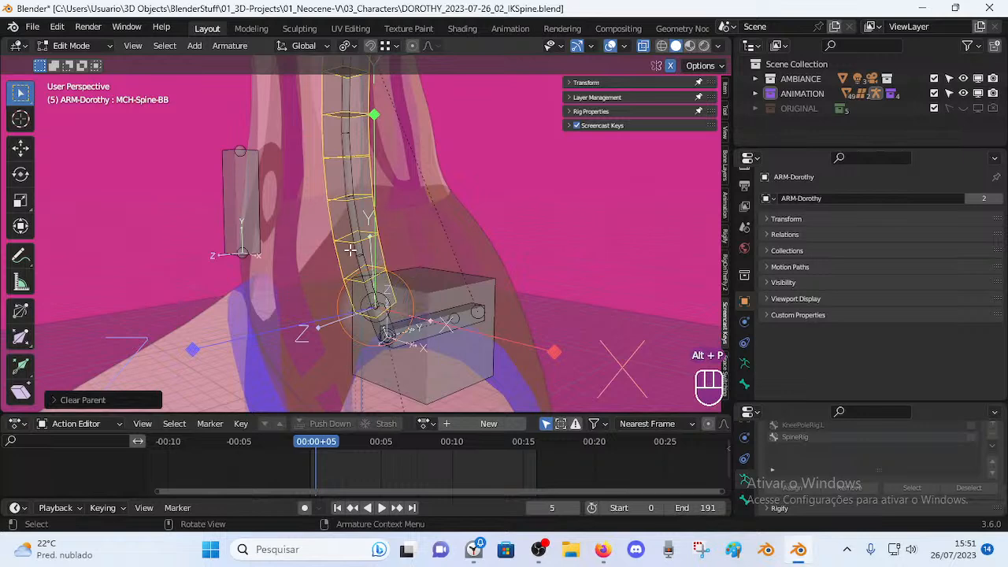
Test-move MCH-Spine-BB and DEF-Spine-BB.001 to check how they are connected to the neighbouring bones.
key("g")
right_click(293, 233)
left_click(357, 222)
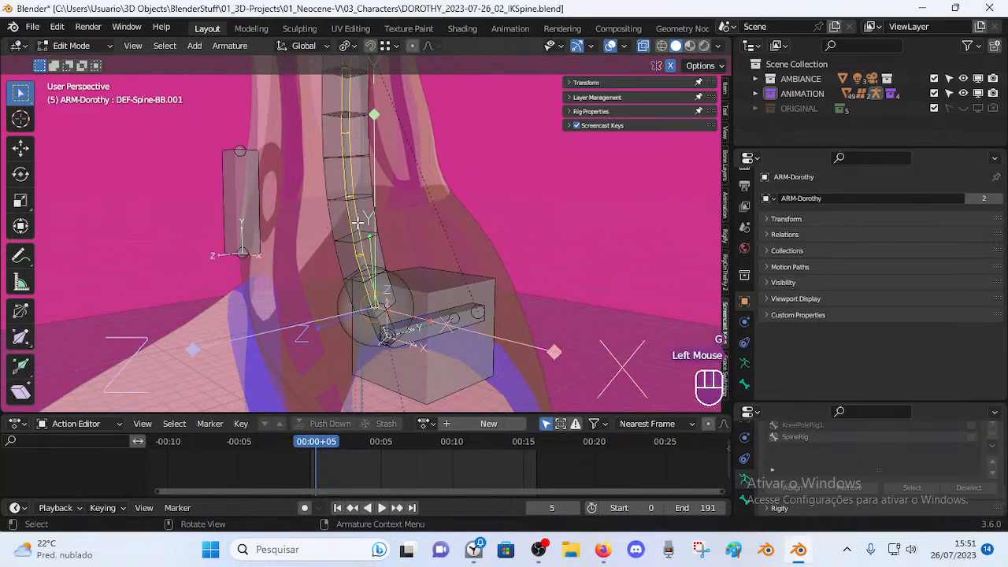
key("g")
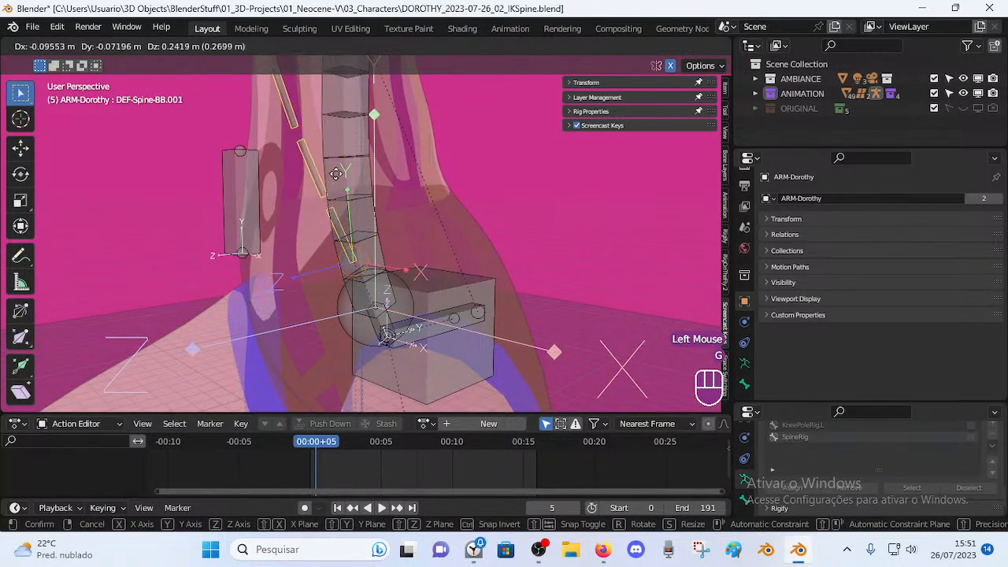
left_click(333, 178)
Pick TIP-Spine-BB-Handler.002 among the overlapping waist bones and test-move it to check its connections.
middle_click_drag(333, 178, 396, 354, "shift")
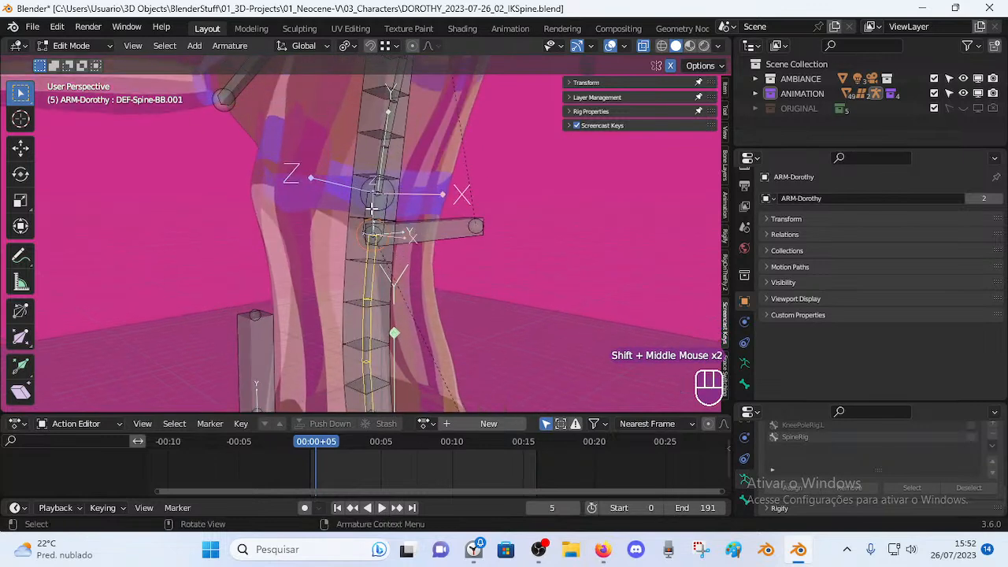
left_click(369, 211)
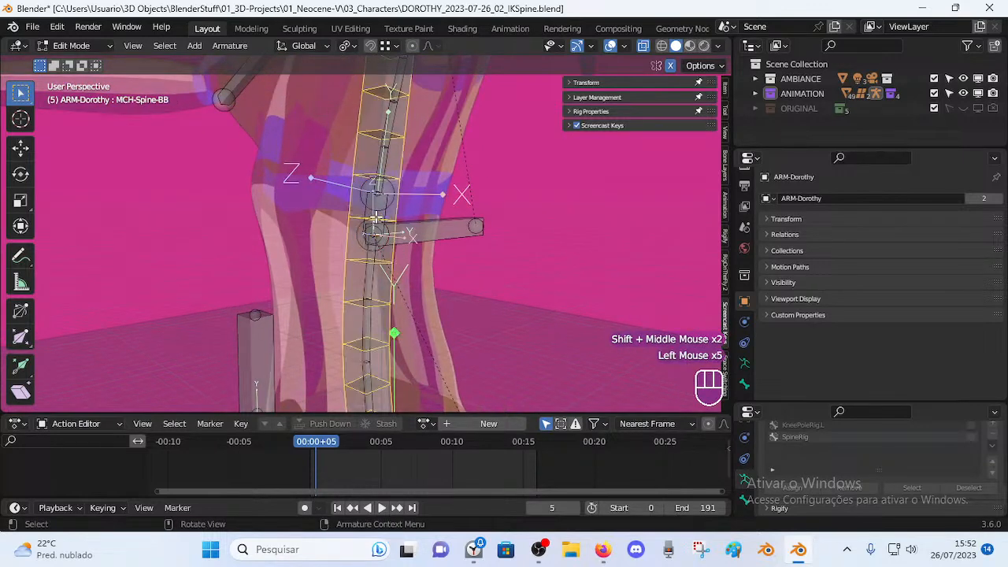
left_click(377, 214)
left_click(375, 212, "alt")
left_click(368, 211)
key("g")
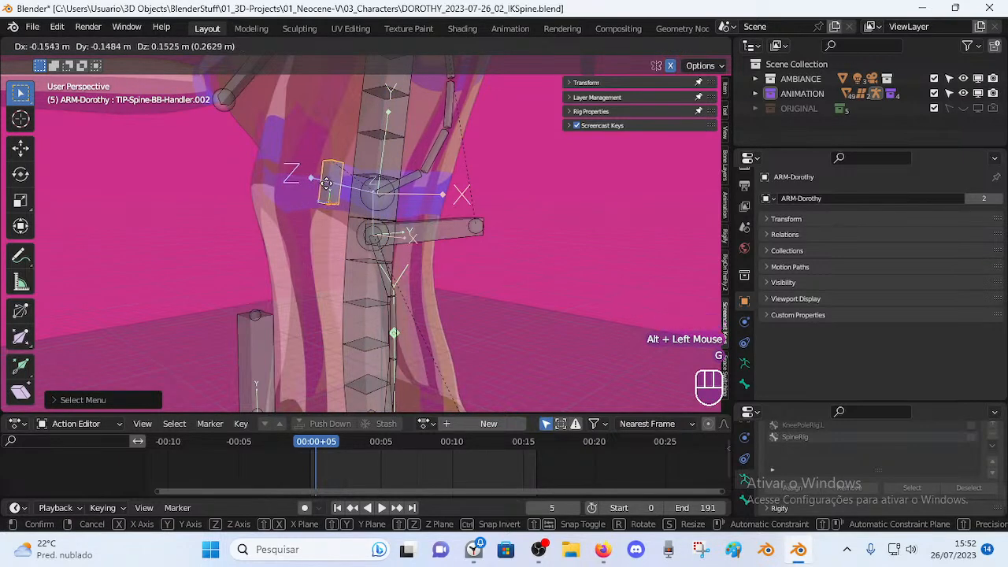
right_click(327, 184)
Test-move DEF-Spine-BB.002 in the upper torso to check its connections.
middle_click_drag(380, 149, 375, 254, "shift")
double_click(386, 223)
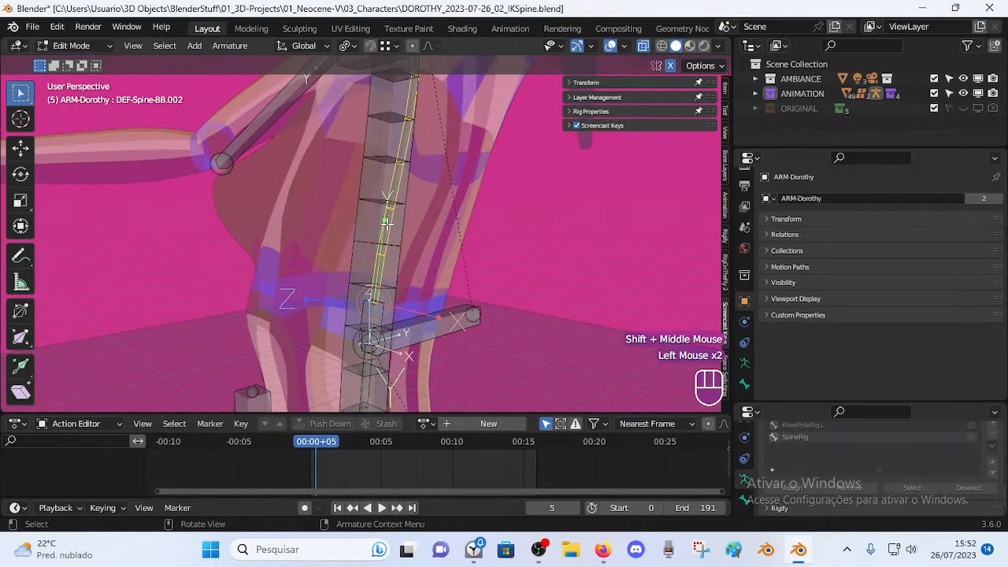
key("g")
right_click(422, 177)
middle_click_drag(417, 181, 407, 272, "shift")
middle_click_drag(403, 232, 398, 298, "shift")
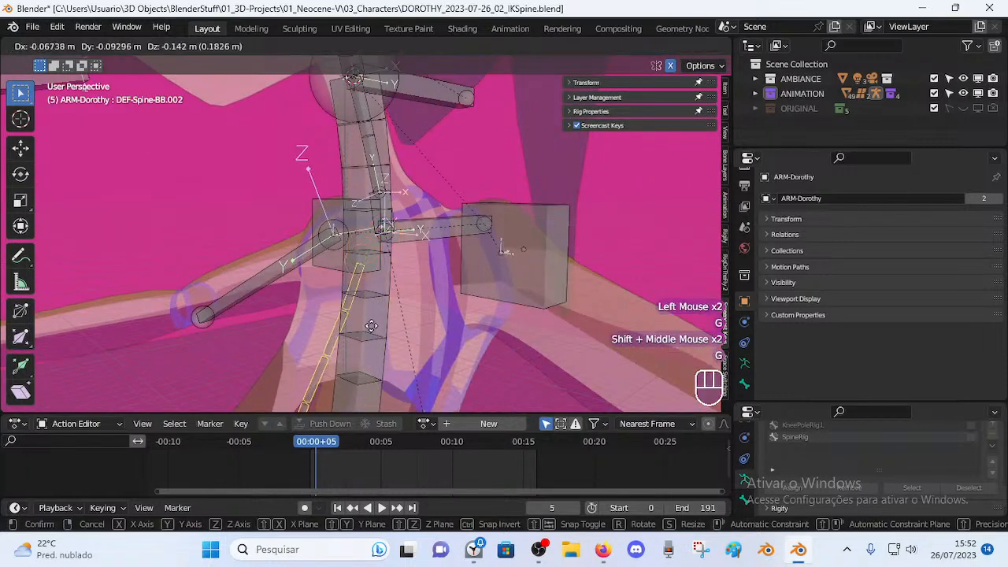
Pick TIP-Spine-BB-Handler.003 among the overlapping shoulder bones and test-move it to check its connections.
left_click(383, 226)
left_click(385, 225)
left_click(385, 224)
left_click(385, 224, "alt")
left_click(381, 206)
key("g")
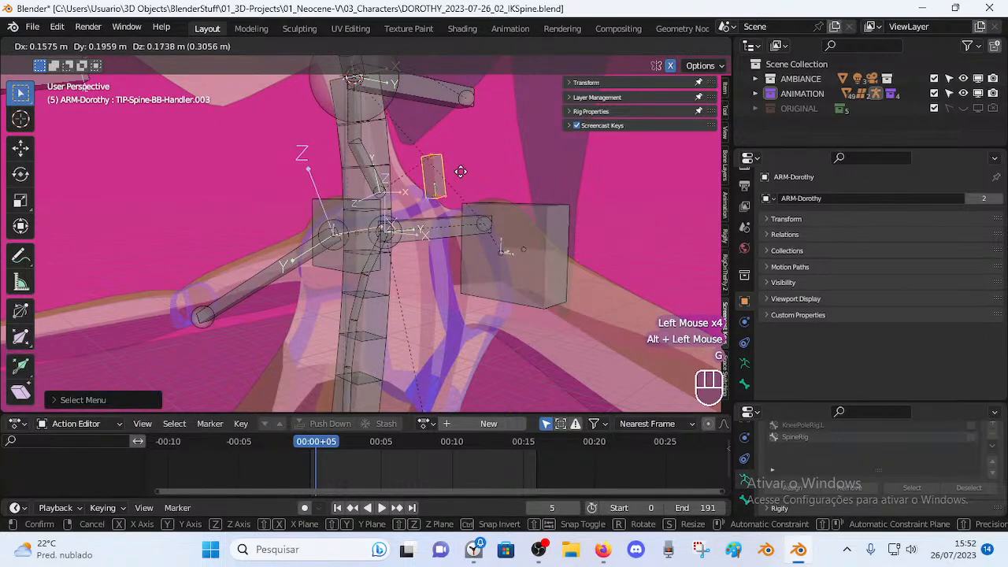
right_click(438, 170)
Pick TIP-Spine-BB-Handler.004 among the overlapping neck bones and test-move it to check its connections.
middle_click_drag(426, 181, 412, 294, "shift")
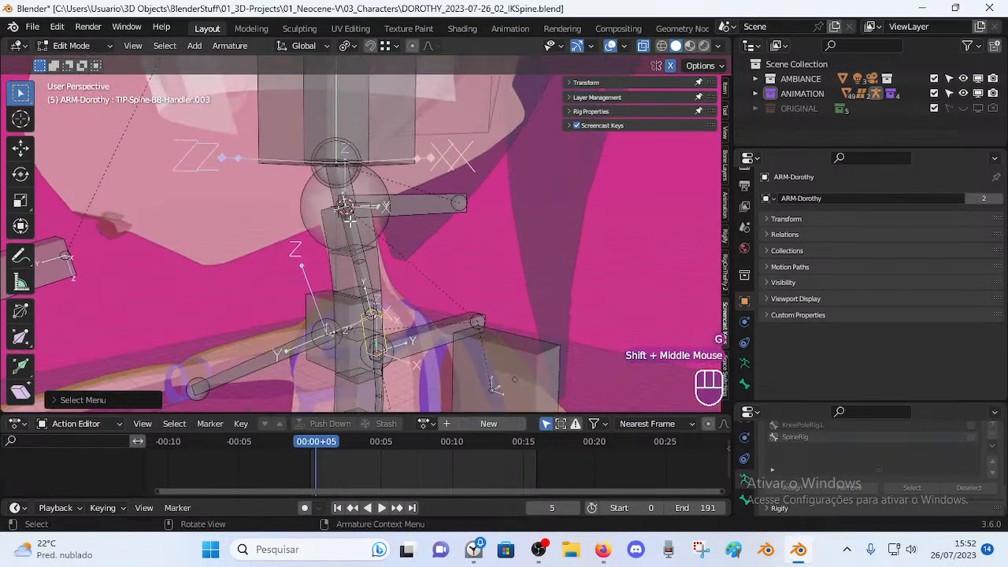
left_click(338, 180)
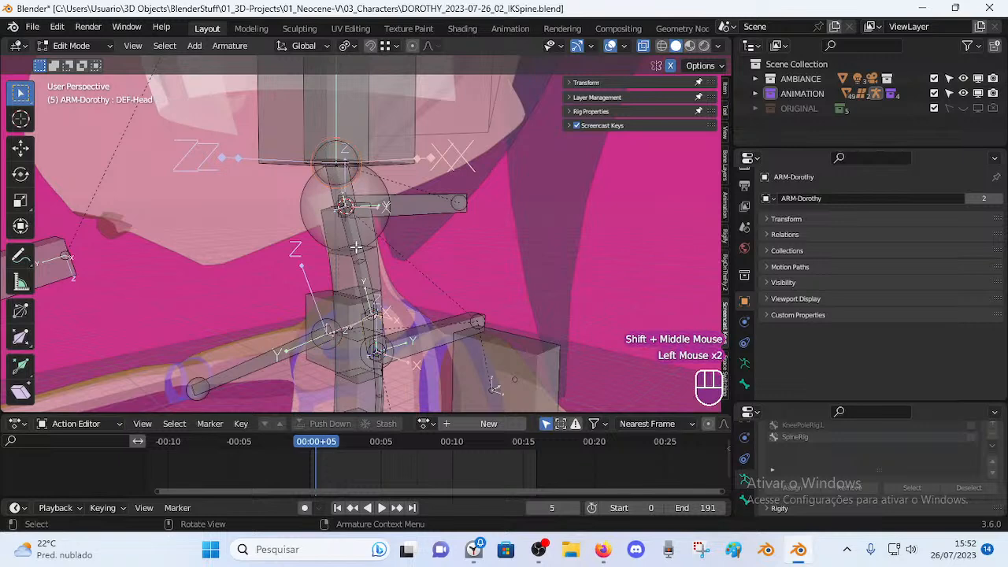
left_click(357, 223)
left_click(343, 185, "alt")
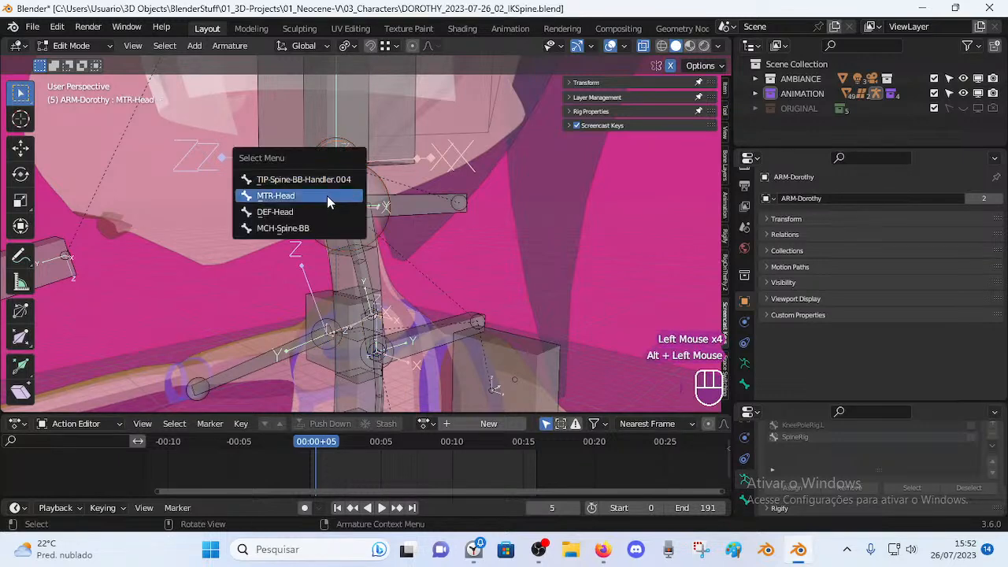
left_click(333, 186)
key("g")
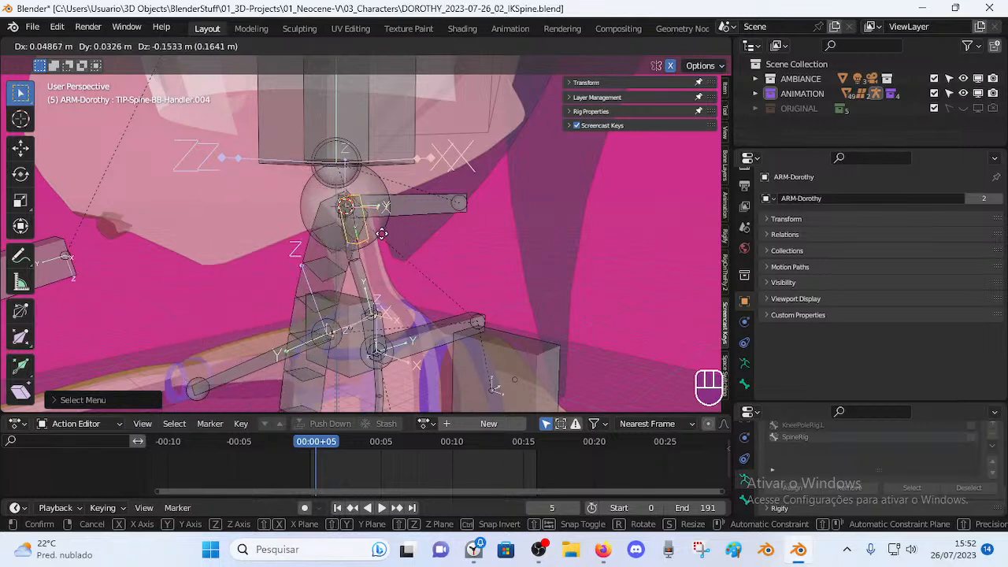
left_click(344, 207)
Test-move the overlapping head bones, including DEF-Head, to check how they are connected.
left_click(334, 137)
key("g")
left_click(349, 120)
left_click(349, 120)
left_click(349, 121)
key("g")
right_click(452, 104)
Clear the parent of DEF-Head.
middle_click_drag(334, 191, 360, 207)
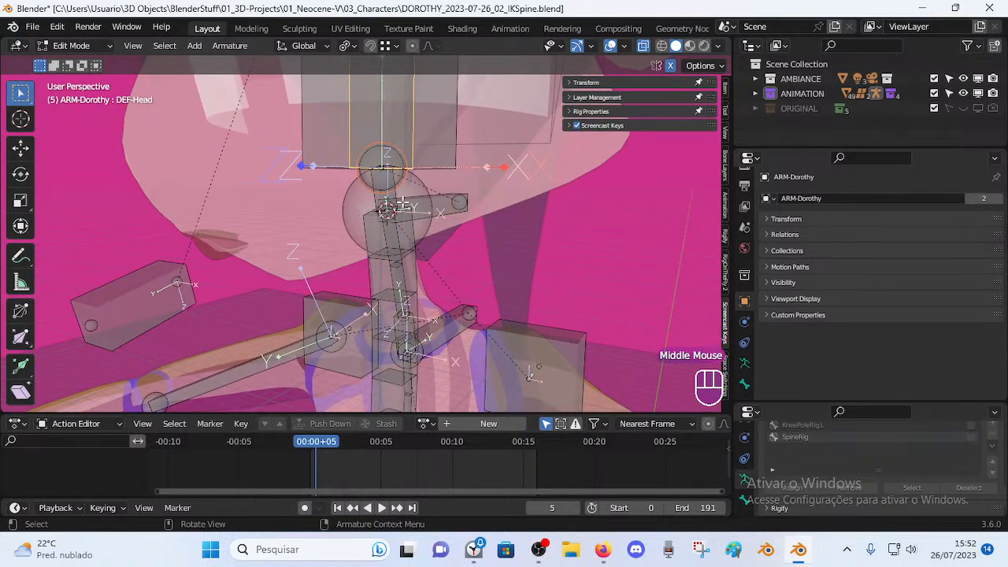
middle_click_drag(409, 186, 389, 193)
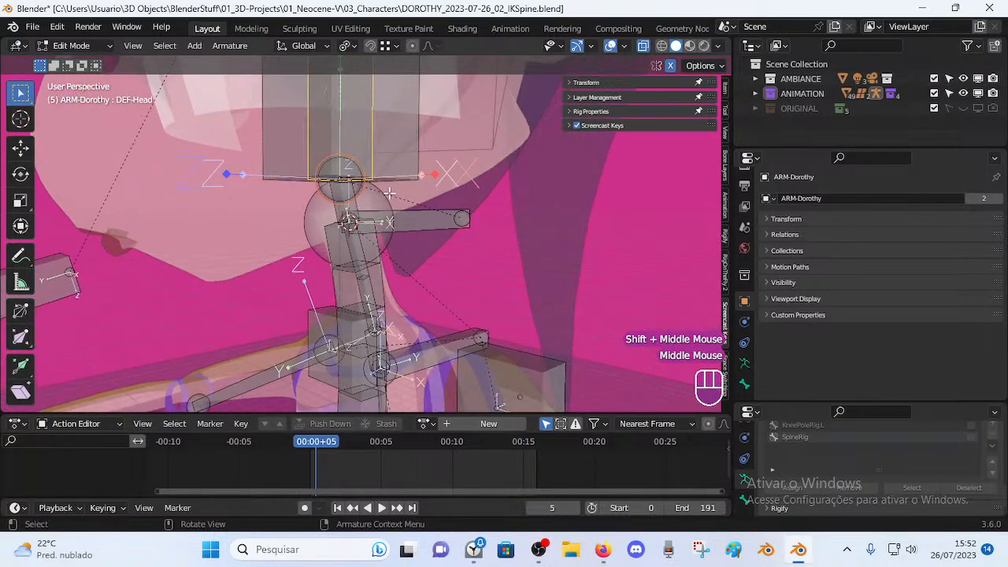
key("alt+p")
left_click(378, 180)
scroll(421, 221, "down", 3)
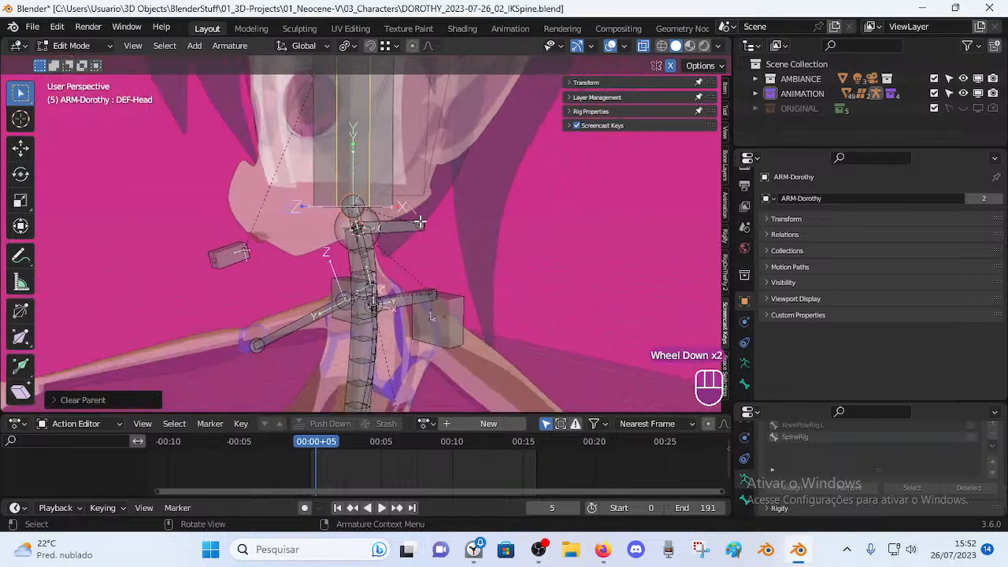
scroll(391, 213, "up", 1)
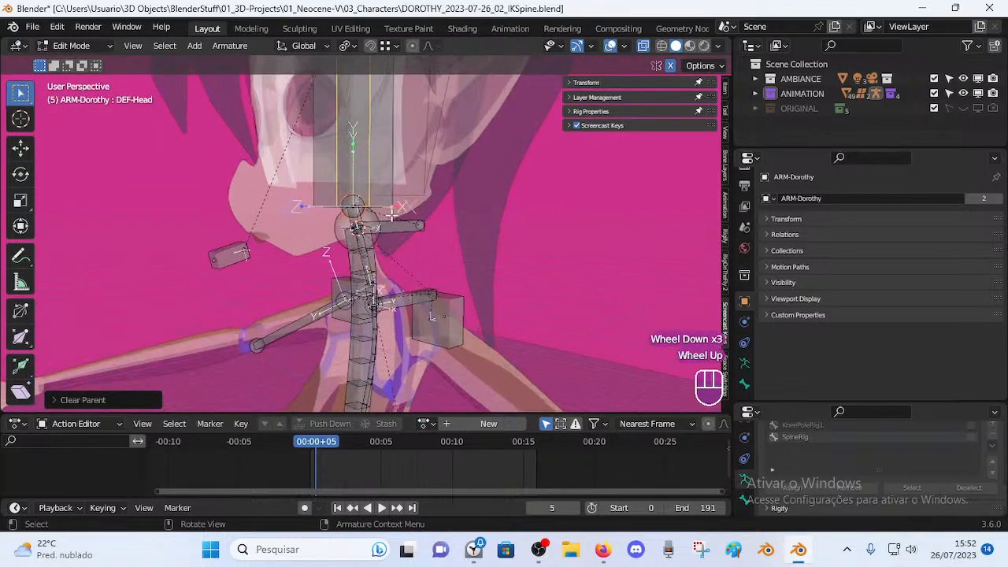
Switch to Pose Mode and test-move and test-rotate the MTR-Head control, including about the X axis.
key("ctrl+Tab")
scroll(410, 186, "down", 4)
middle_click_drag(441, 186, 330, 172)
left_click(424, 132)
key("g")
left_click(429, 137)
key("r")
key("x")
key("x")
key("x")
key("Escape")
Rotate MTR-Head freely in both directions to check how the head and neck follow.
scroll(369, 188, "up", 2)
middle_click_drag(370, 187, 523, 198, "shift")
key("r")
left_click(436, 149)
key("r")
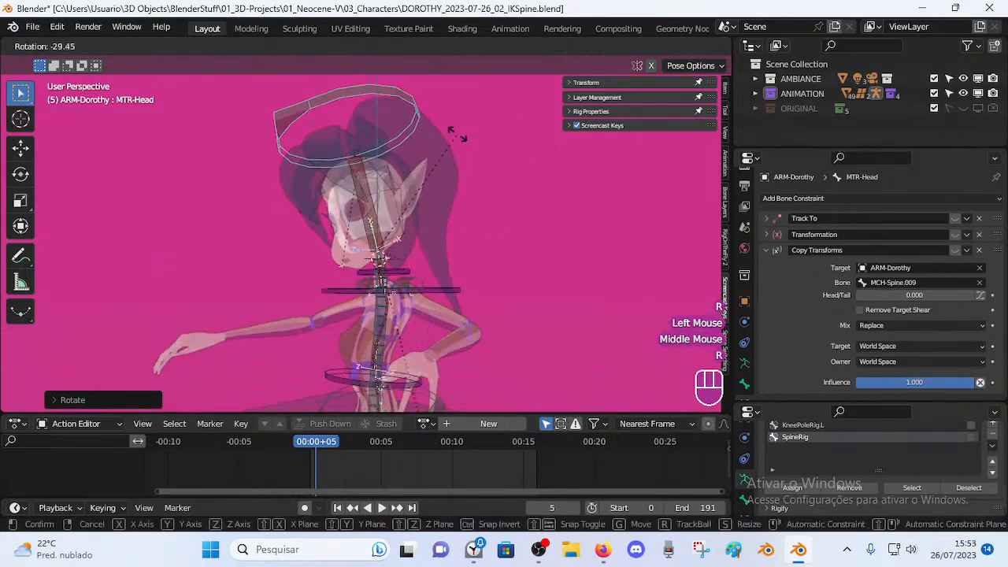
left_click(434, 110)
left_click(433, 109)
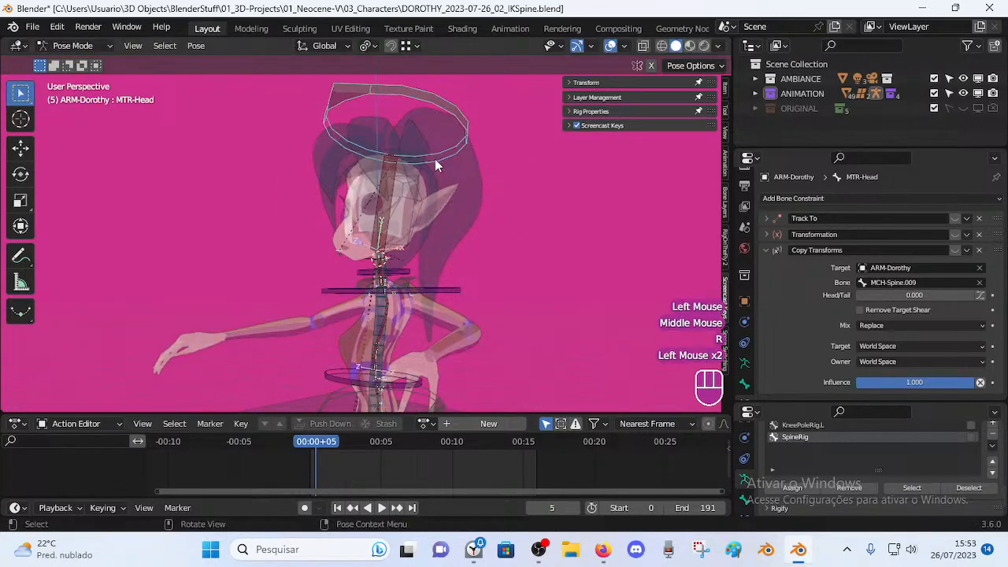
Test-rotate the CTL-Spine.004 neck control to check whether it affects the head and neck.
left_click(405, 274)
key("r")
key("Escape")
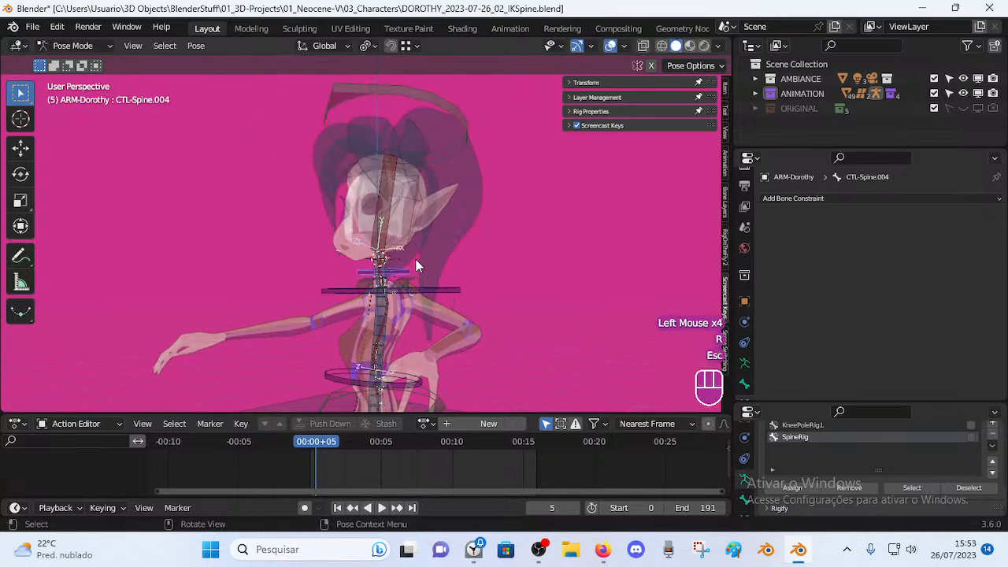
key("alt+q")
key("alt+q")
left_click(406, 274)
scroll(465, 284, "up", 2)
middle_click_drag(406, 274, 326, 342)
key("r")
key("Escape")
Return to Edit Mode, pick TIP-Spine-BB-Handler.004 at the neck and test-move it again.
scroll(448, 296, "up", 2)
scroll(363, 284, "up", 1)
key("Tab")
middle_click_drag(402, 350, 361, 328)
left_click(396, 297)
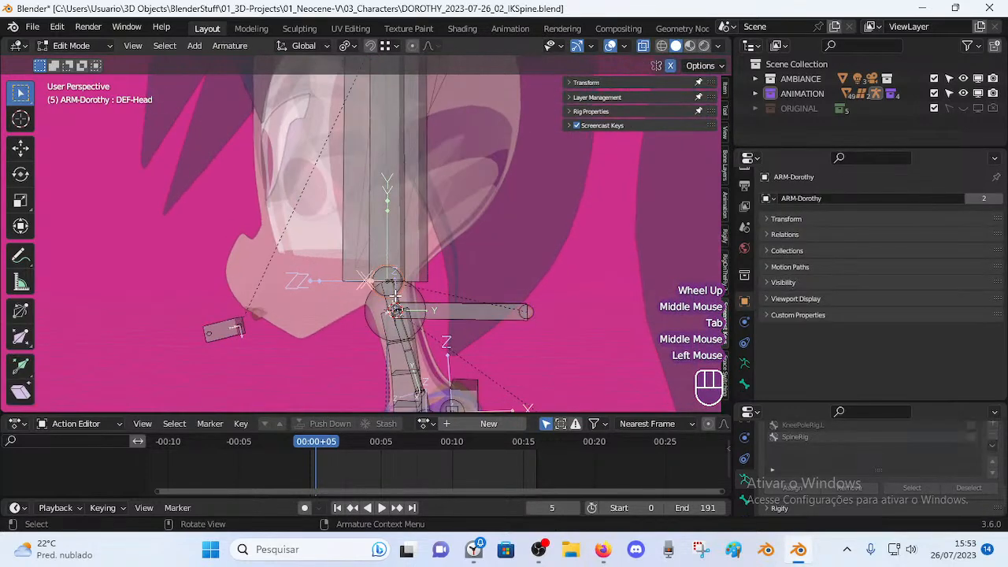
left_click(392, 298, "alt")
left_click(393, 299)
key("g")
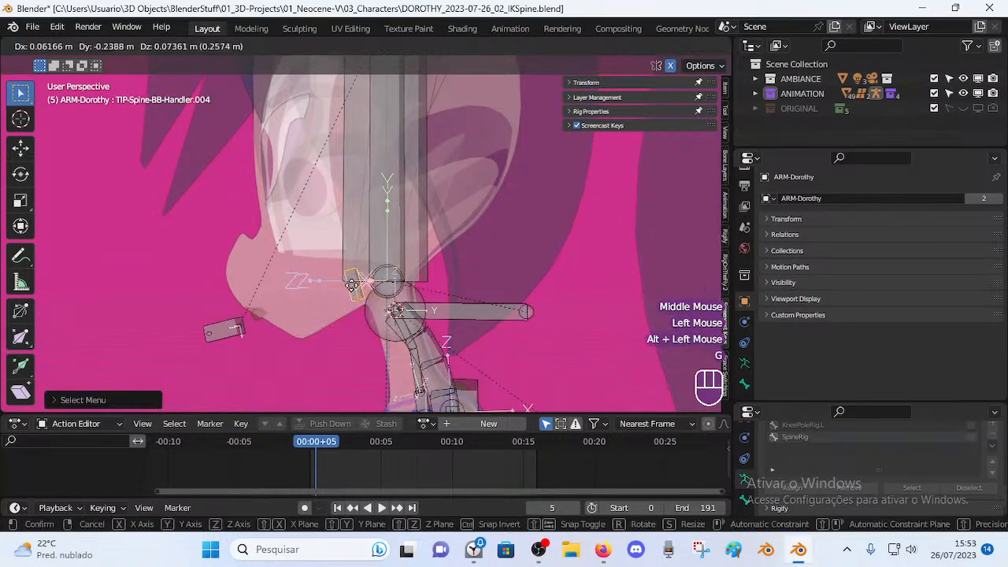
right_click(351, 284)
Test-move CTL-Spine.004 and the head bones, including MTR-Head, to check what each one is connected to.
left_click(447, 309)
key("g")
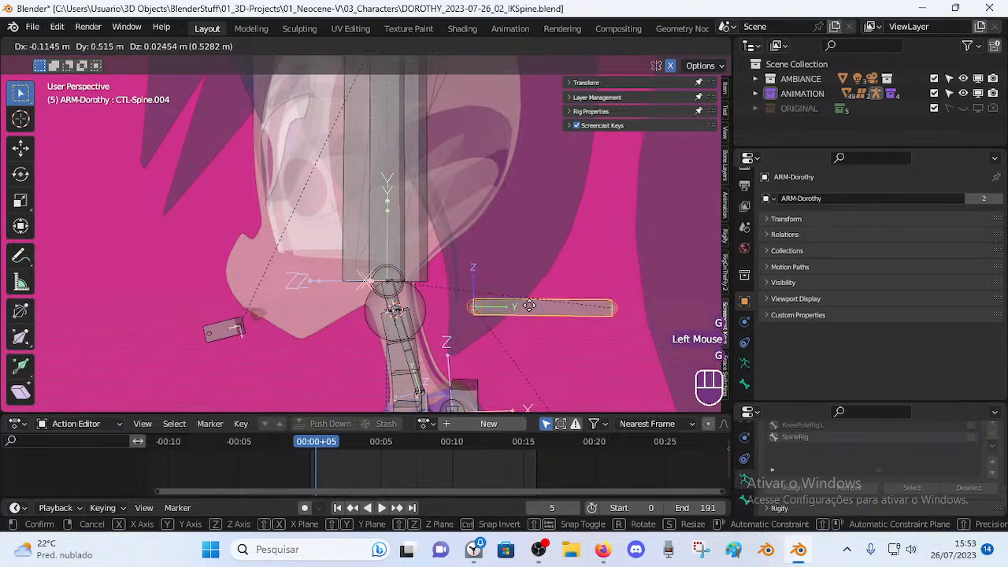
right_click(528, 305)
left_click(425, 239)
left_click(396, 229)
key("g")
right_click(399, 215)
left_click(415, 221)
key("g")
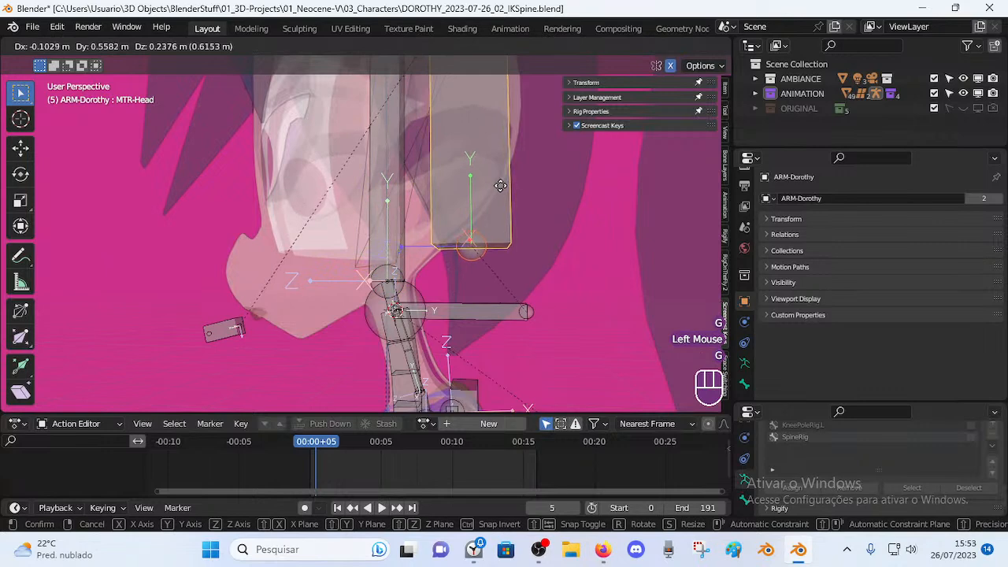
right_click(539, 185)
Select DEF-Head and examine its bone constraints in Pose Mode.
left_click(396, 199)
left_click(396, 199)
left_click(396, 199)
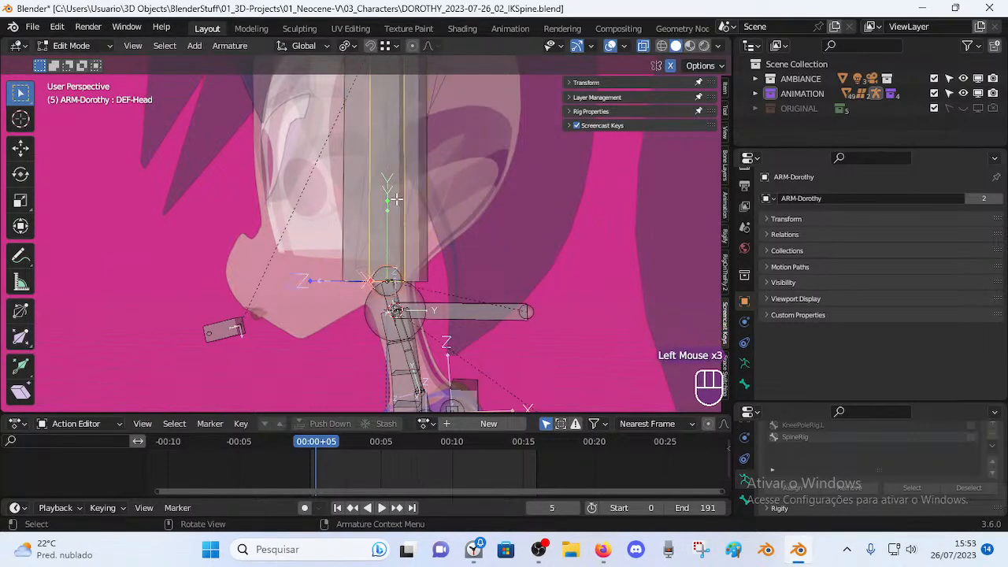
left_click(477, 311, "alt")
left_click(392, 217)
left_click(402, 226)
key("Tab")
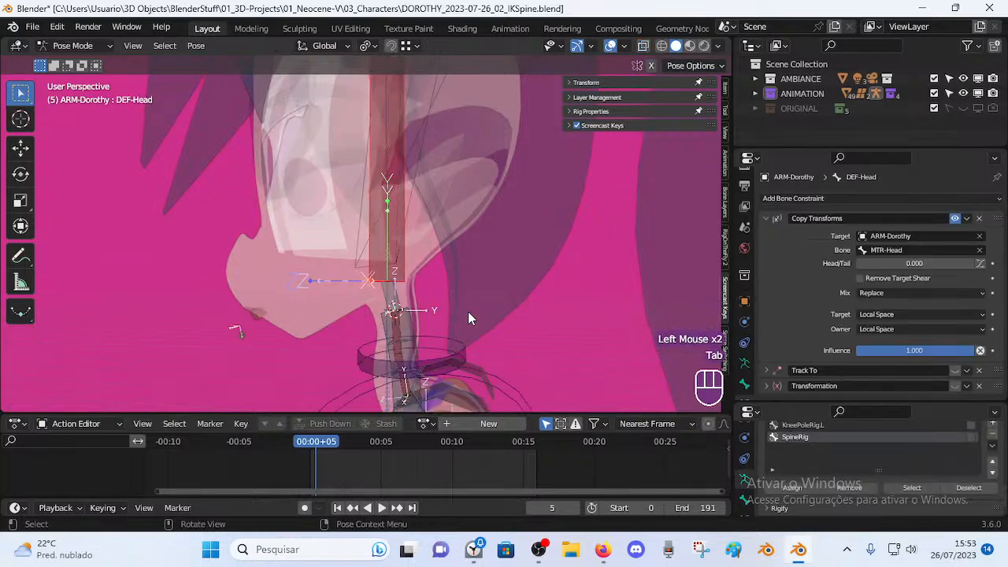
left_click(439, 359)
middle_click_drag(451, 337, 473, 336)
left_click(391, 219)
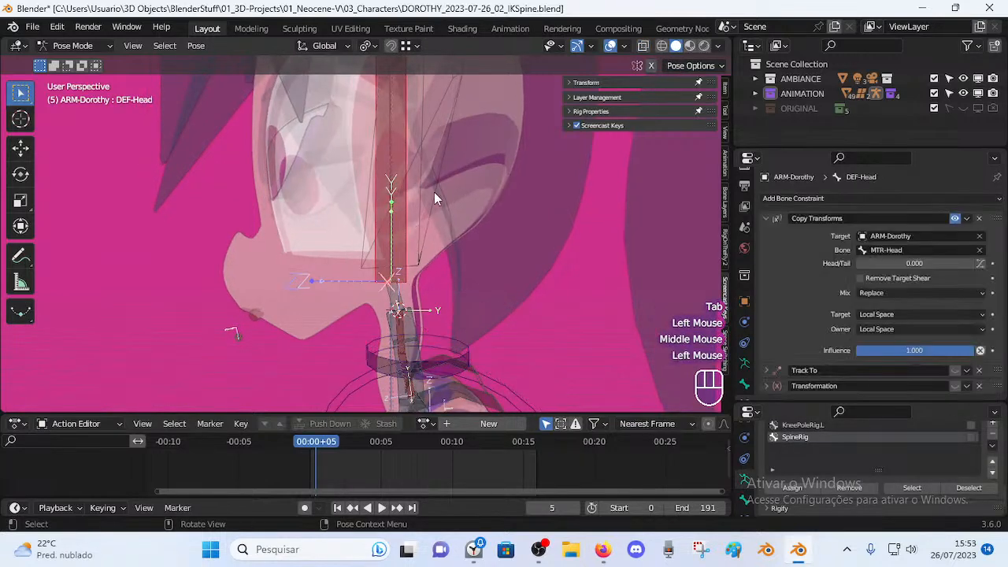
Select MTR-Head and examine its bone constraints.
scroll(423, 197, "down", 3)
left_click(412, 206)
scroll(412, 207, "up", 1)
scroll(421, 270, "up", 1)
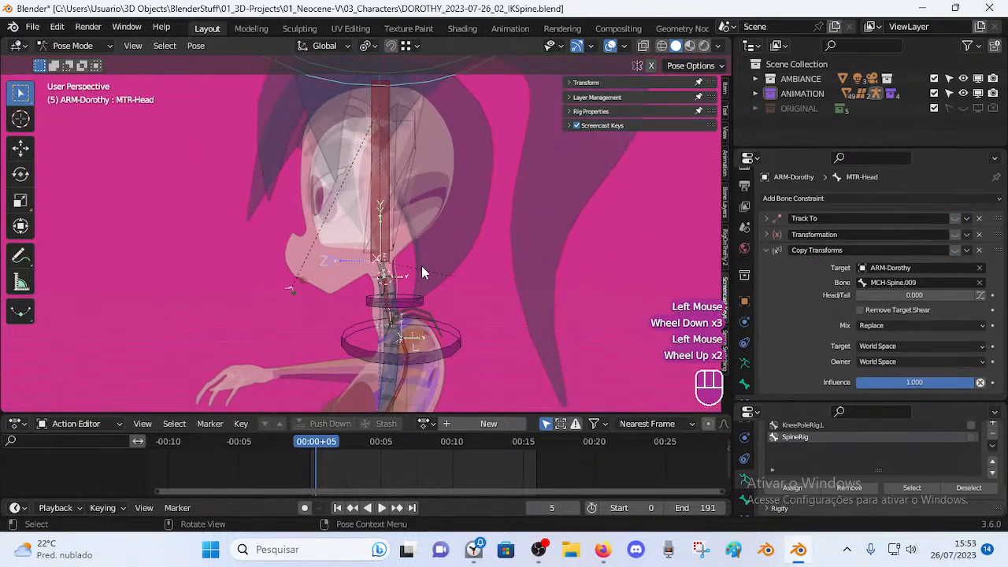
scroll(429, 281, "down", 2)
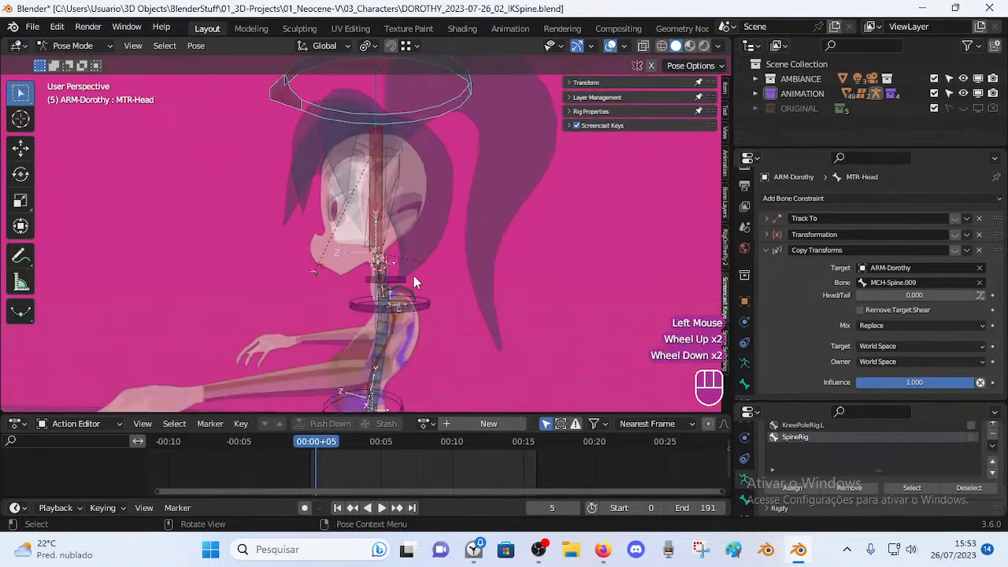
Delete the CTL-Spine.004 neck control bone in Edit Mode.
left_click(414, 276)
scroll(416, 287, "up", 1)
key("Tab")
scroll(417, 292, "up", 2)
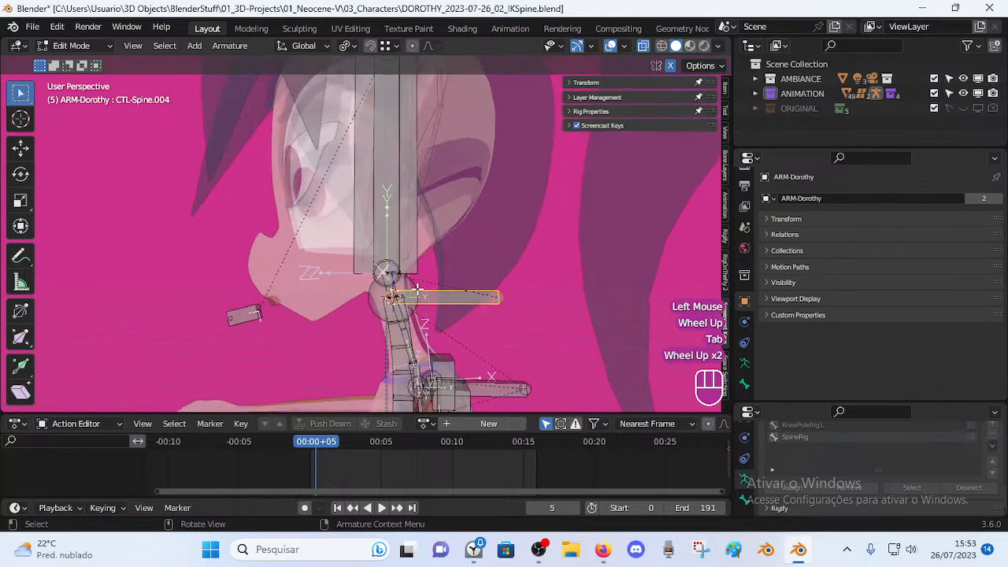
middle_click_drag(429, 299, 422, 319)
scroll(425, 315, "up", 2)
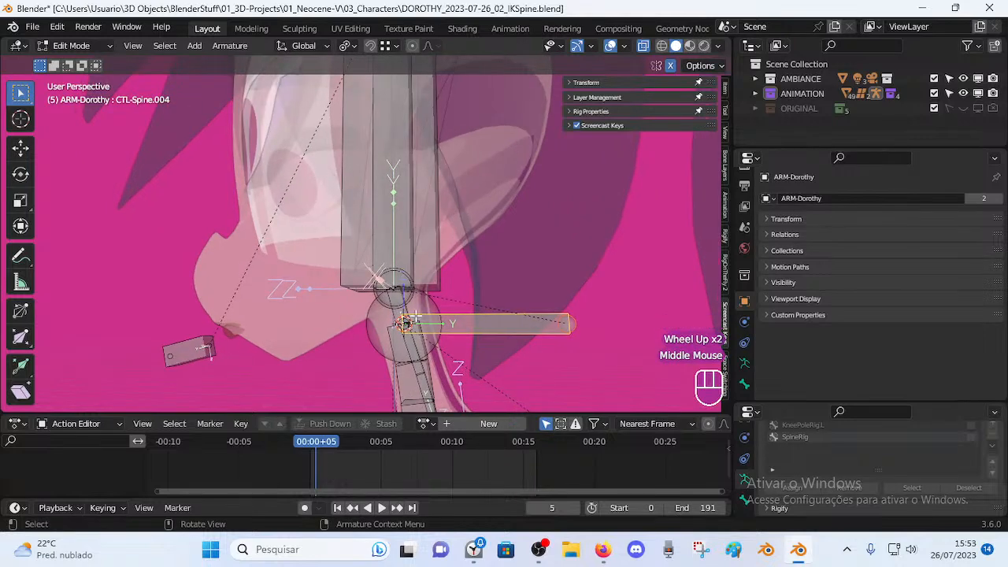
middle_click_drag(476, 319, 500, 328)
key("x")
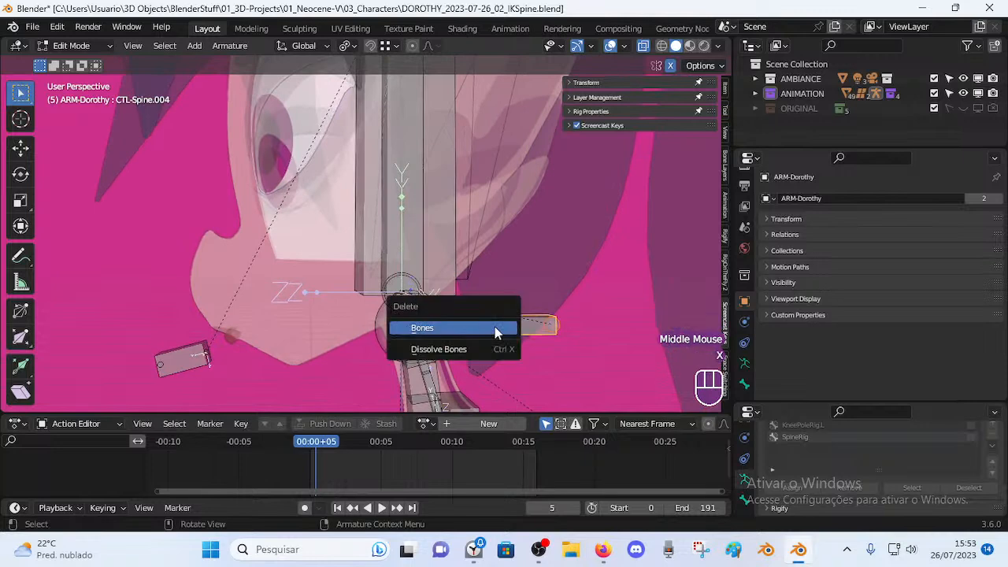
left_click(496, 330)
Return to Pose Mode and rotate MTR-Head freely and about the X axis to check the head without the neck control.
left_click(409, 225)
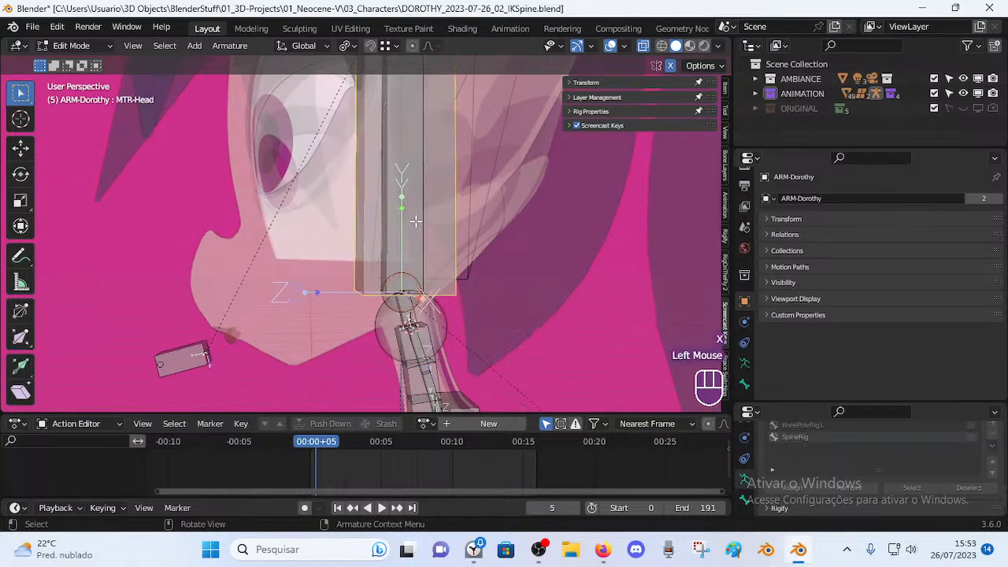
scroll(410, 228, "down", 2)
key("ctrl+Tab")
middle_click_drag(401, 248, 489, 202)
scroll(489, 201, "down", 2)
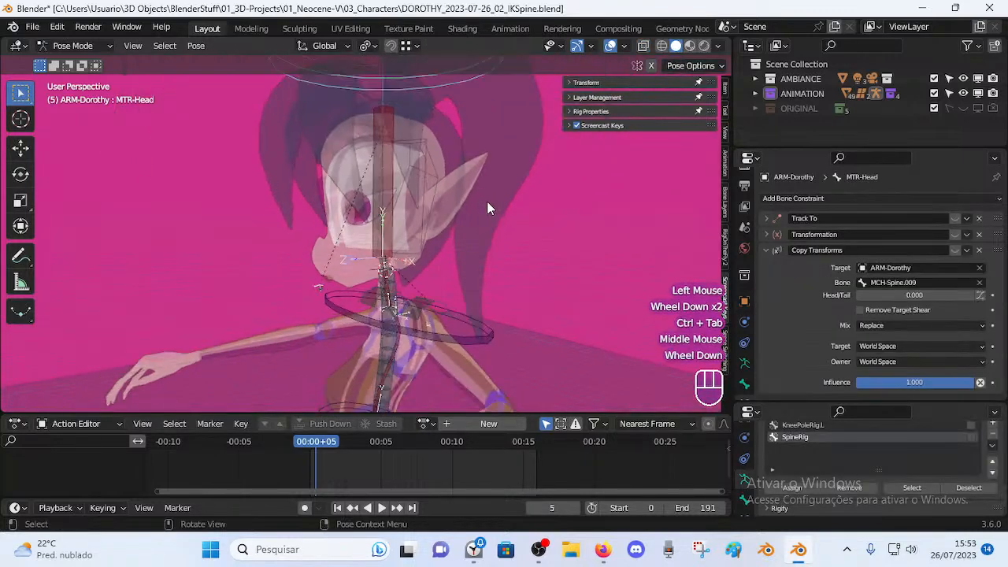
left_click(421, 120)
key("r")
left_click(332, 268)
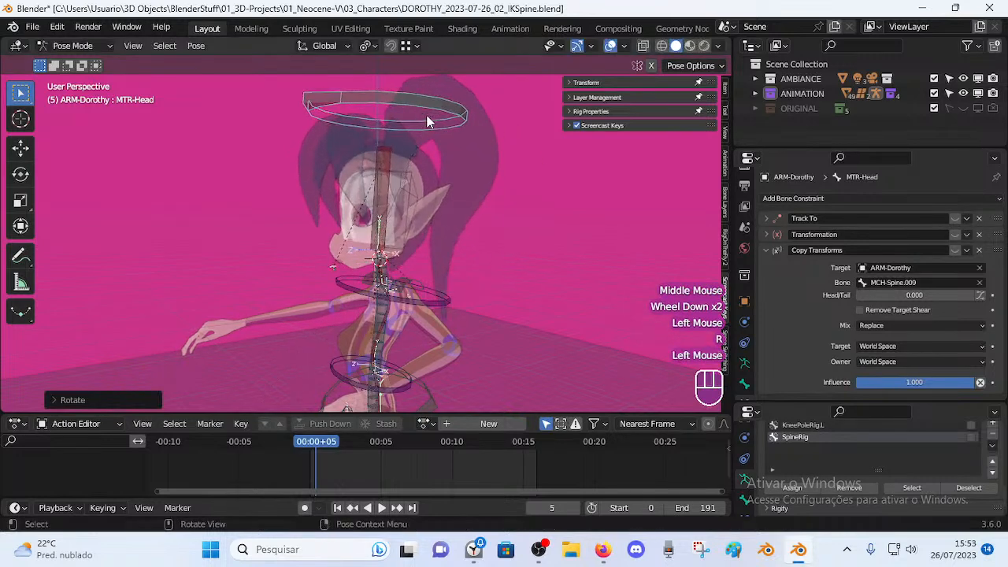
middle_click_drag(332, 268, 396, 178)
key("r")
key("x")
left_click(425, 174)
Select all the pose bones, test-rotate them and clear the selection.
key("a")
key("alt+q")
key("alt+q")
middle_click_drag(409, 234, 520, 253)
key("r")
key("Escape")
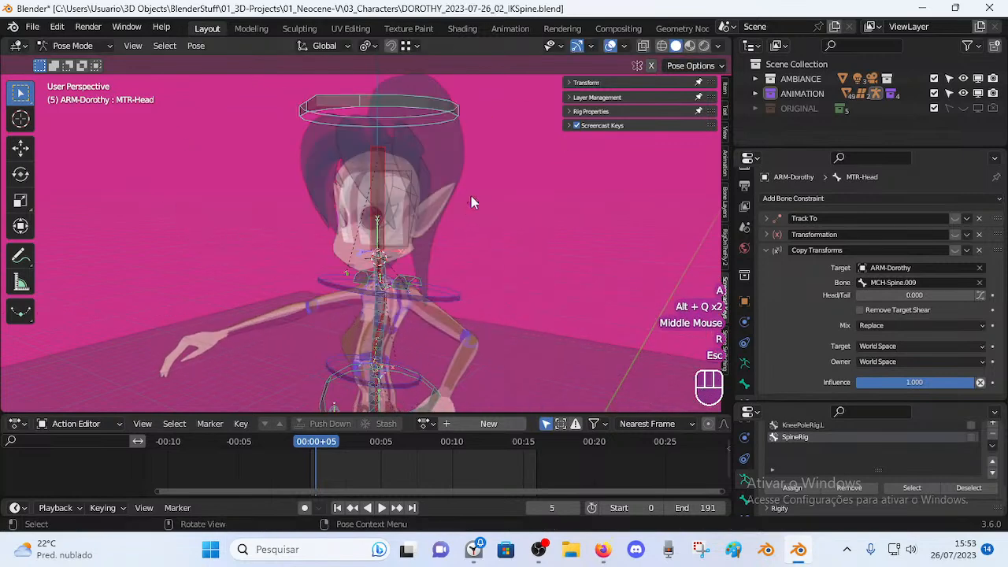
key("alt+a")
Select TIP-Spine-BB-Handler.004 at the neck and test-move and test-rotate it to check the bendy-bone deformation.
left_click(447, 120)
scroll(427, 299, "up", 2)
middle_click_drag(427, 299, 470, 281)
left_click(409, 299)
scroll(417, 304, "up", 2)
middle_click_drag(417, 304, 444, 303)
key("g")
key("Escape")
key("r")
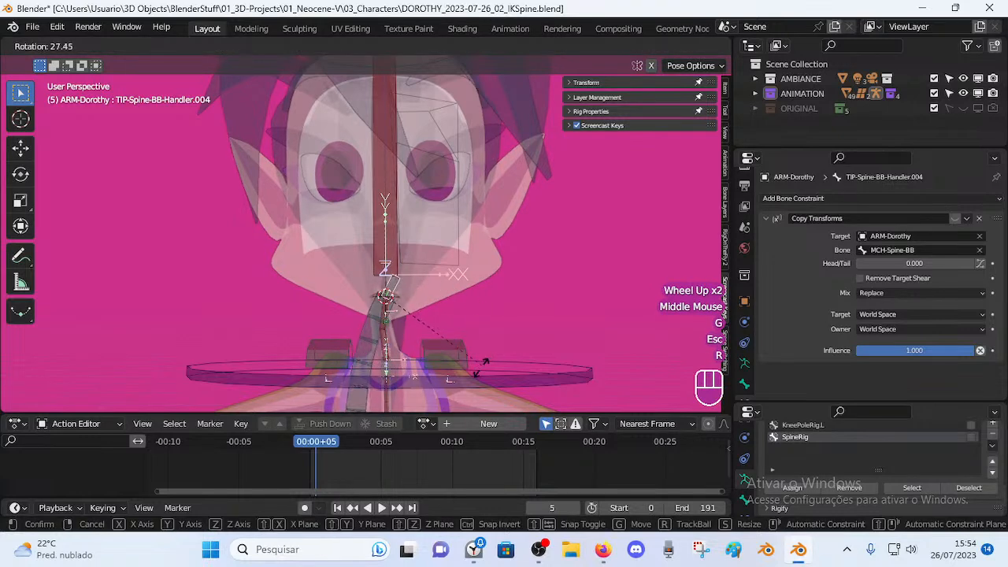
key("Escape")
middle_click_drag(479, 359, 459, 202, "shift")
scroll(458, 203, "down", 2)
key("r")
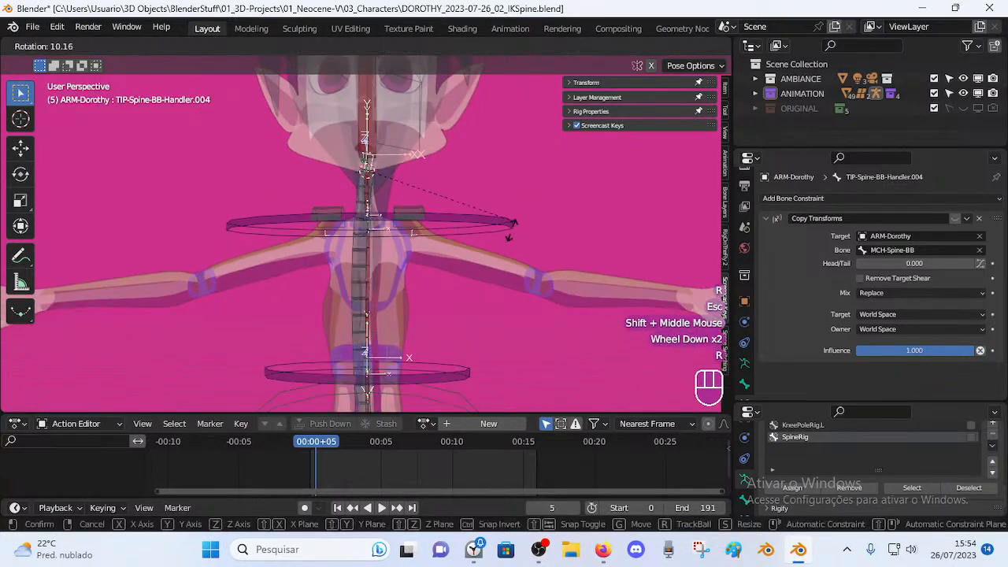
key("Escape")
Set the Copy Transforms Mix of TIP-Spine-BB-Handler.003 to Before Original (Split Channels).
left_click(370, 228)
left_click(370, 228)
left_click(370, 229)
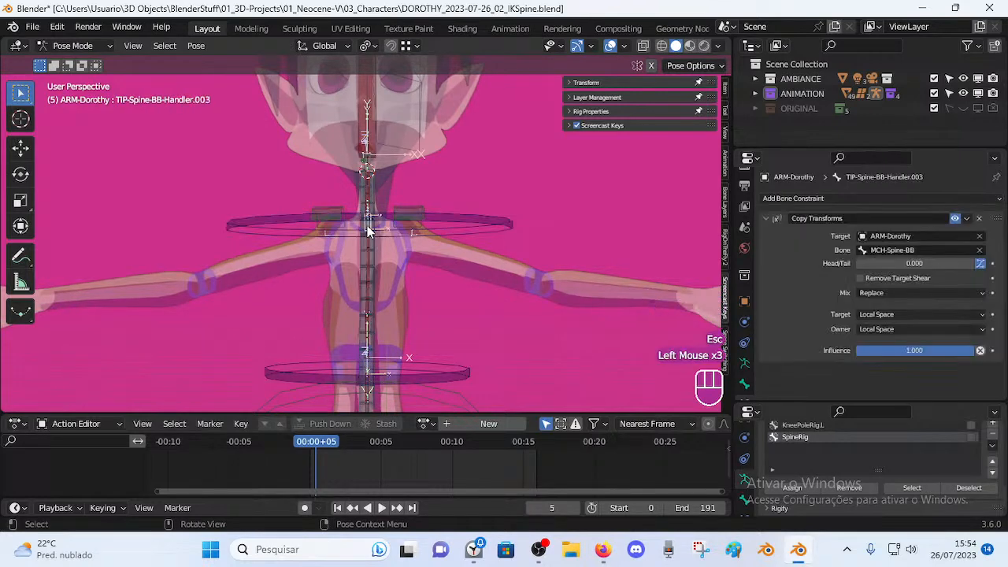
left_click_drag(907, 266, 917, 266)
left_click_drag(869, 264, 855, 264)
left_click(878, 294)
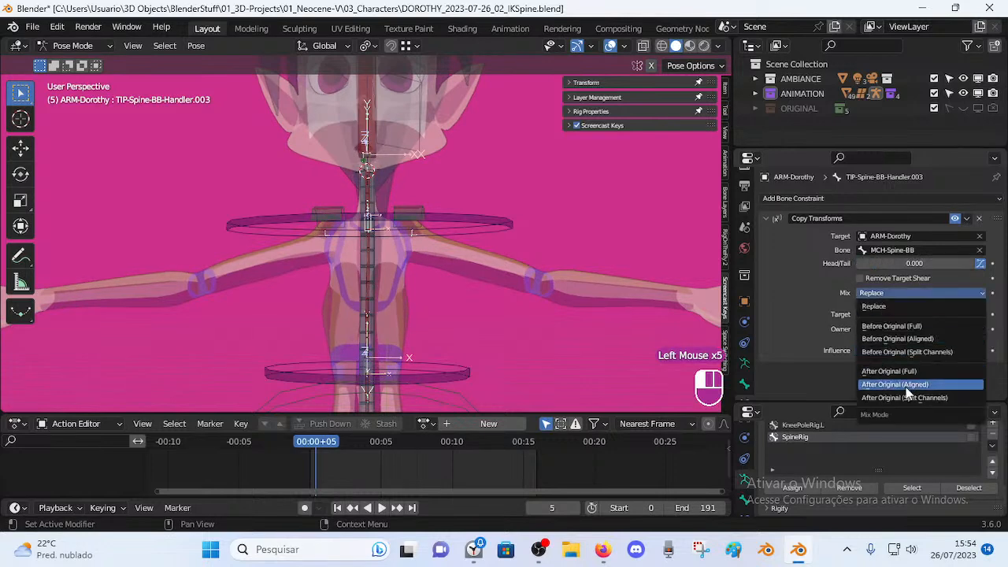
left_click(899, 353)
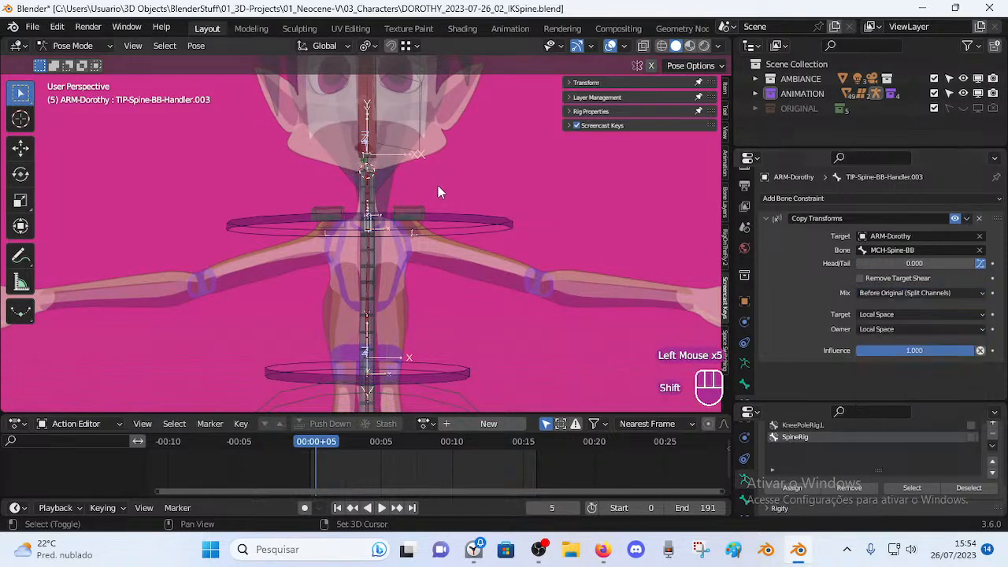
Try the Head/Tail and Remove Target Shear settings in the Copy Transforms constraint of TIP-Spine-BB-Handler.003.
middle_click_drag(438, 168, 689, 233, "shift")
mouse_move(927, 264)
left_mouse_down()
mouse_move(937, 263)
mouse_move(923, 264)
left_mouse_up()
middle_click_drag(398, 320, 405, 318, "shift")
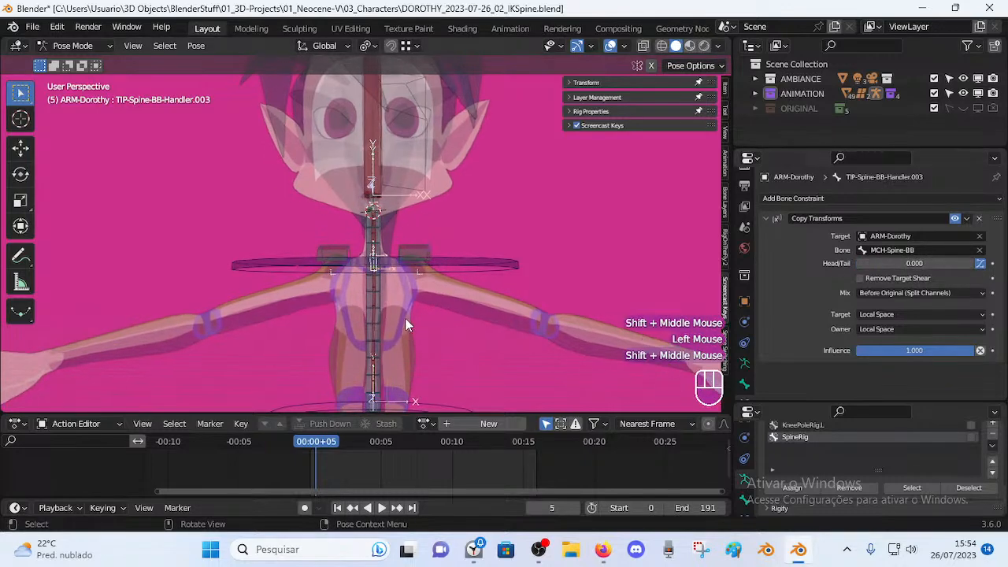
left_click(860, 278)
middle_click_drag(431, 167, 429, 239, "shift")
Test-move the head control to check how the neck responds.
left_click(435, 89)
key("g")
key("Escape")
Select TIP-Spine-BB-Handler.004 at the neck and enlarge its B-Bone display size so it extends well beyond the neck.
left_click(370, 280)
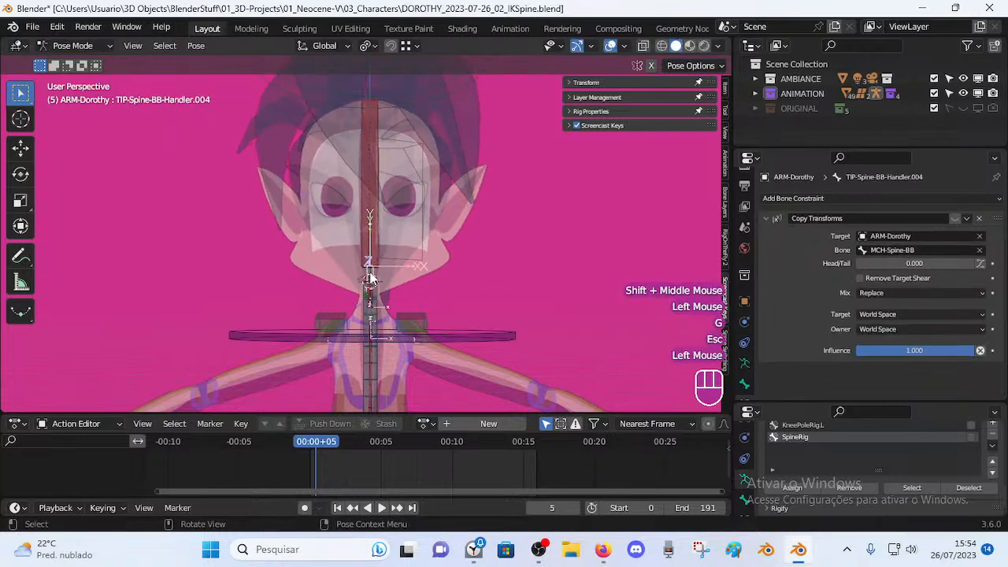
key("g")
key("Escape")
key("ctrl+alt+s")
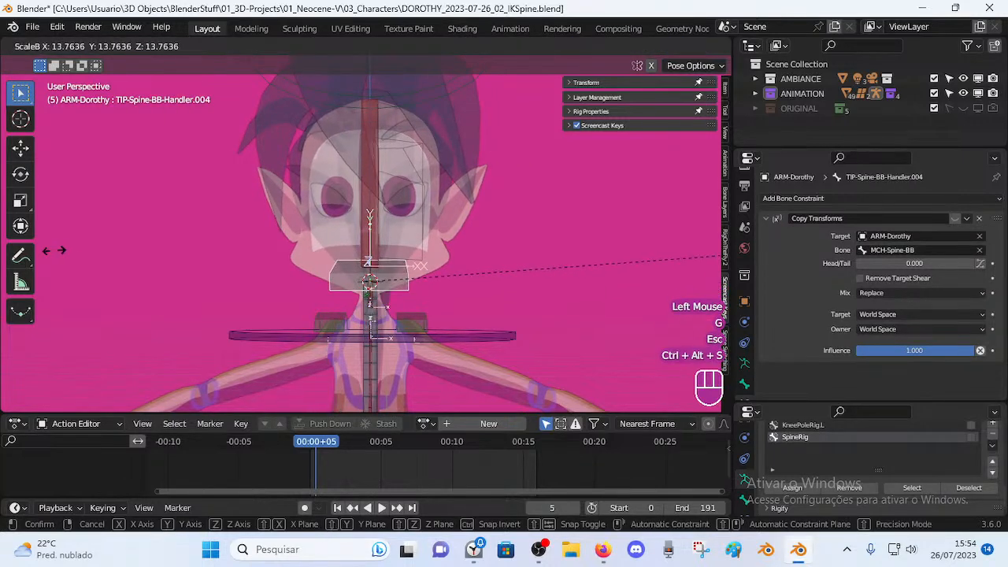
left_click(288, 224)
middle_click_drag(465, 282, 399, 323, "shift")
middle_click_drag(359, 392, 356, 337, "shift")
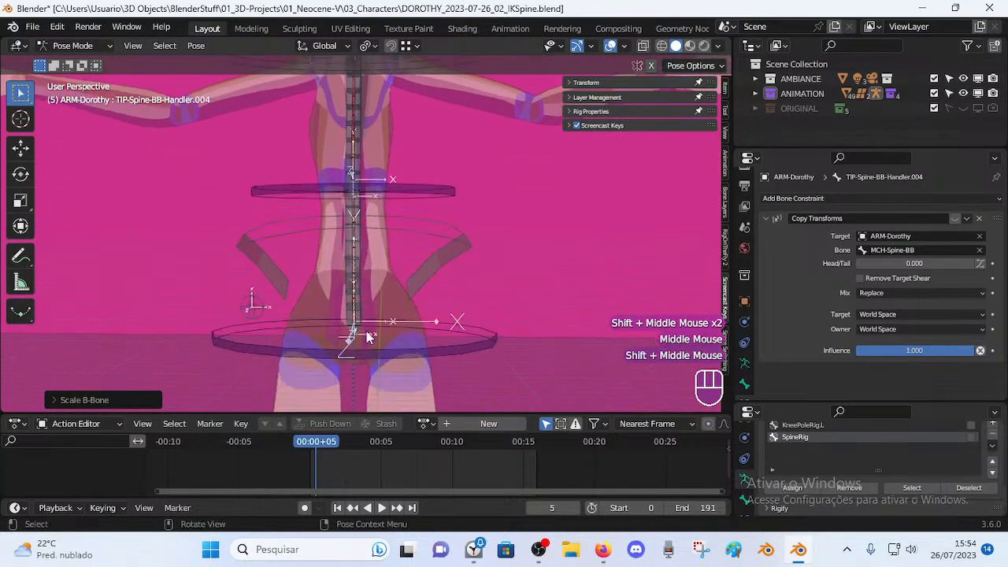
Select TIP-Spine-BB-Handler.001 at the pelvis and enlarge its B-Bone display size into a wide box around the hips.
left_click(354, 337)
key("ctrl+alt+s")
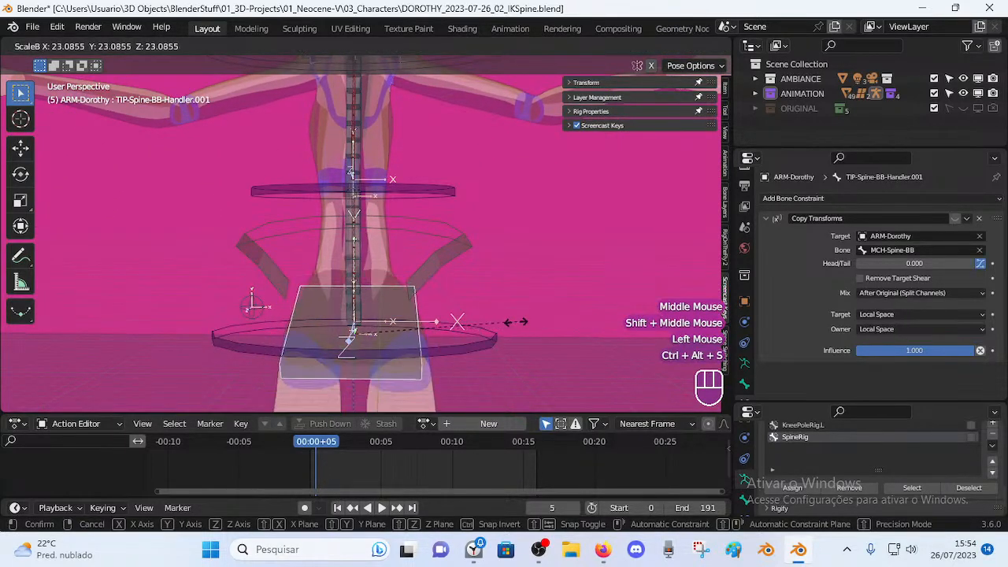
left_click(418, 255)
middle_click_drag(418, 255, 359, 254)
left_click(355, 264)
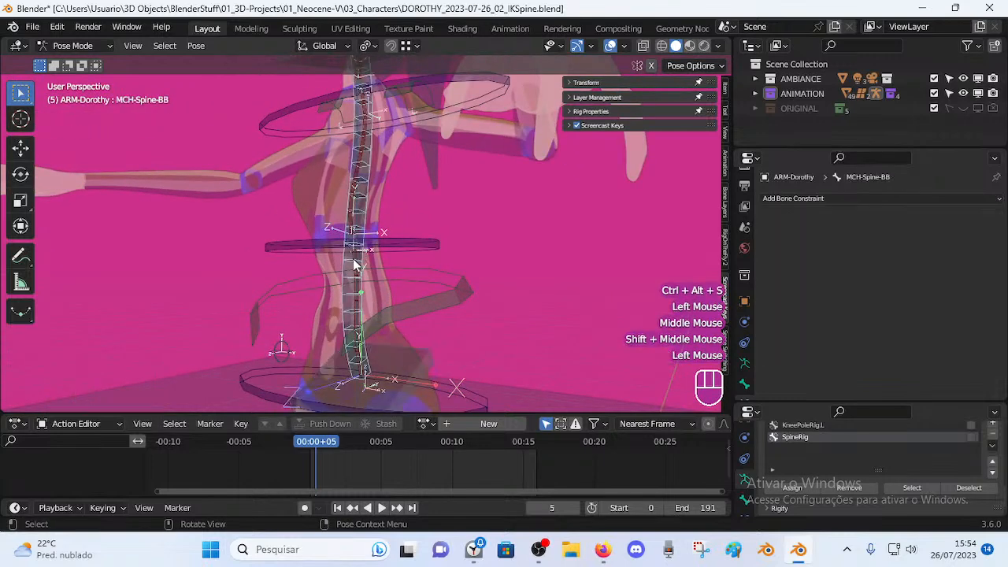
left_click(354, 263)
key("ctrl+alt+s")
key("Escape")
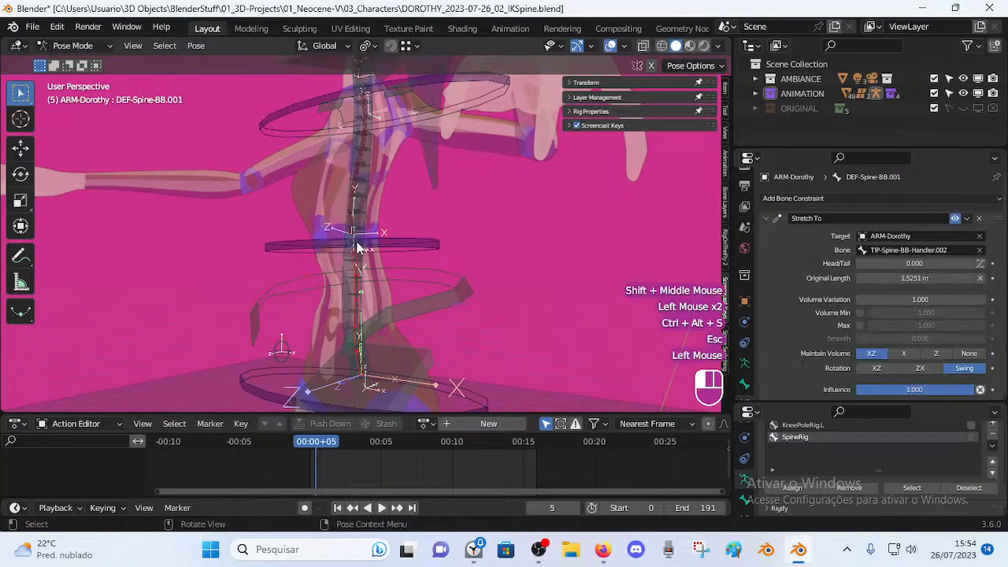
left_click(361, 266)
key("ctrl+z")
key("ctrl+z")
Select TIP-Spine-BB-Handler.002 at the waist and scale its B-Bone display size up beyond the torso in several passes.
left_click(353, 251)
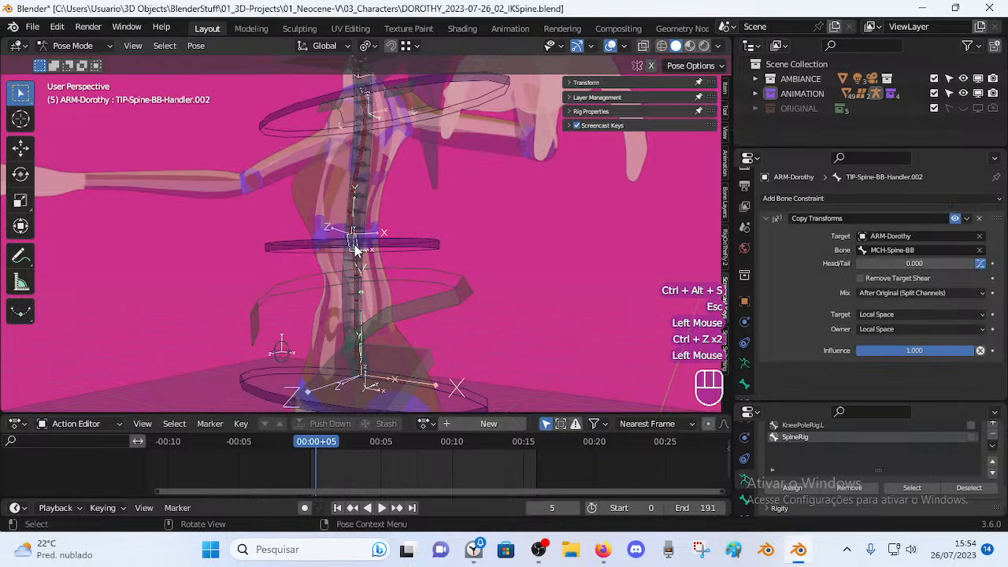
key("ctrl+alt+s")
left_click(378, 185)
middle_click_drag(378, 185, 435, 268, "shift")
key("ctrl+alt+s")
left_click(392, 174)
left_click(401, 170)
key("ctrl+alt+s")
left_click(401, 185)
Rescale the B-Bone display sizes of the pelvis handle TIP-Spine-BB-Handler.001 and the waist handle TIP-Spine-BB-Handler.002.
middle_click_drag(402, 185, 417, 366, "shift")
left_click(386, 365)
key("ctrl+alt+s")
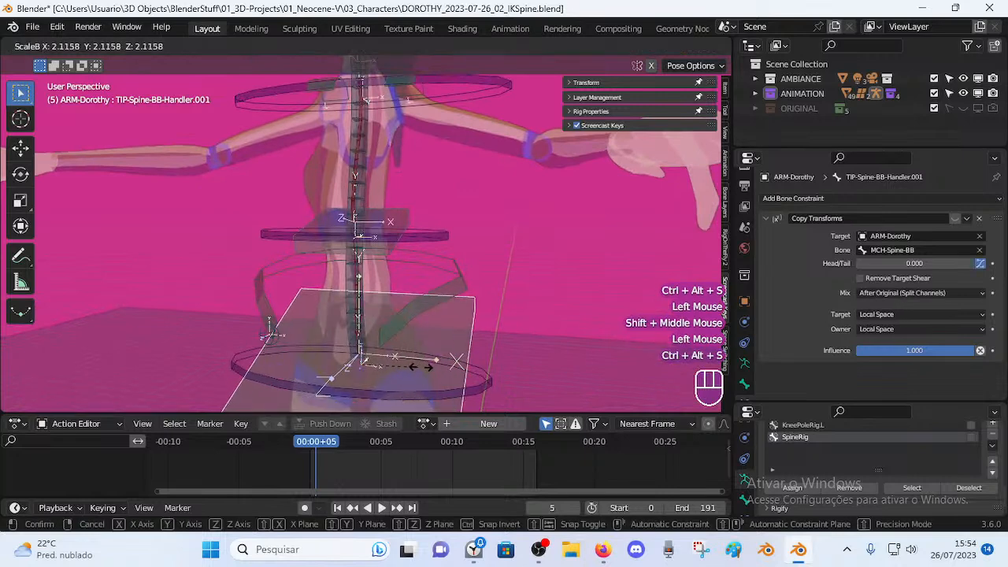
left_click(405, 328)
middle_click_drag(404, 327, 417, 297, "shift")
left_click(411, 256)
key("ctrl+alt+s")
left_click(386, 267)
Test-move and test-rotate TIP-Spine-BB-Handler.002 at the waist to check how the spine deforms.
key("g")
key("Escape")
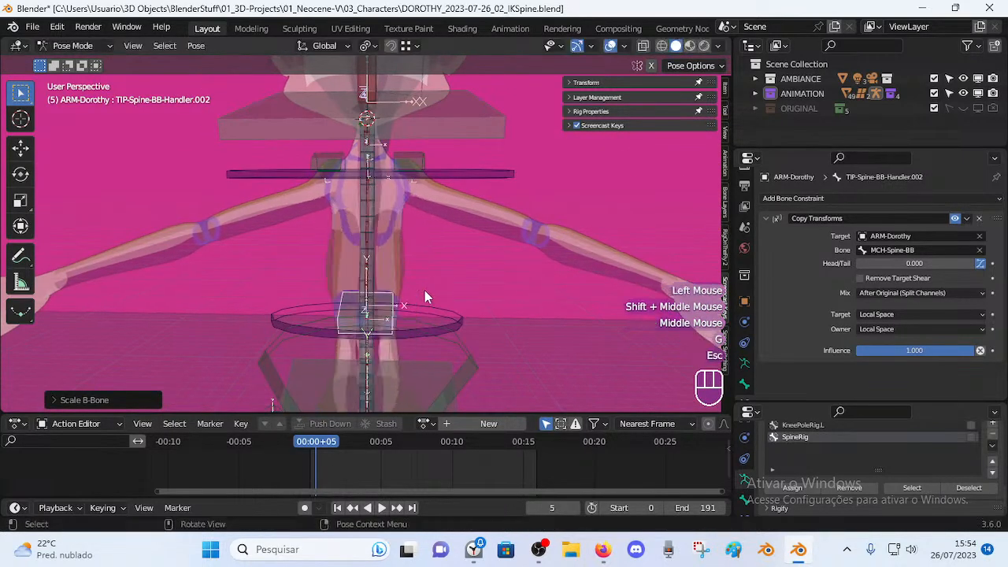
key("r")
key("Escape")
scroll(409, 290, "up", 2)
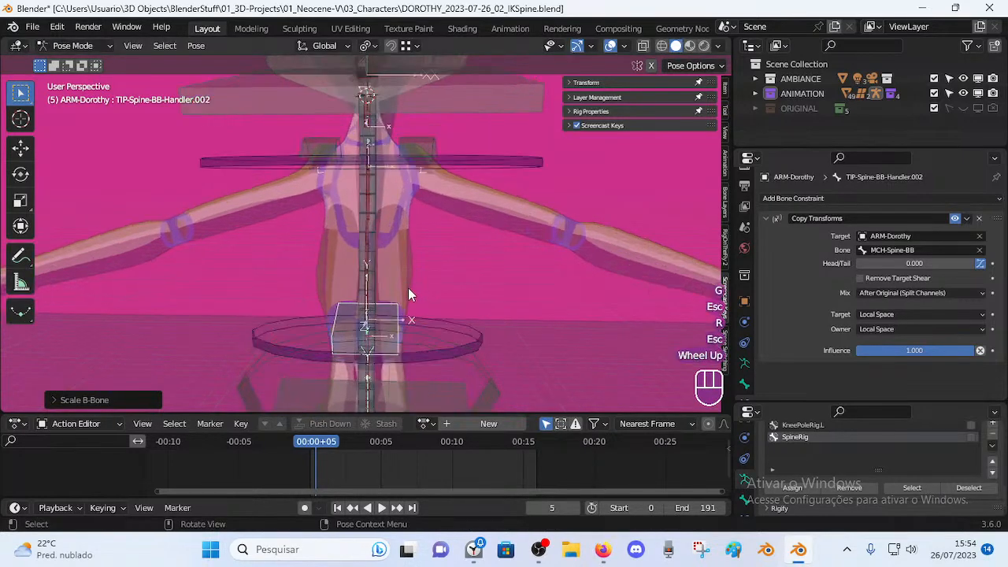
middle_click_drag(409, 292, 491, 292)
middle_click_drag(393, 288, 426, 154)
scroll(335, 166, "down", 2)
Test-move and test-rotate the enlarged TIP-Spine-BB-Handler.004 at the neck to check how the spine follows.
left_click(427, 154)
key("g")
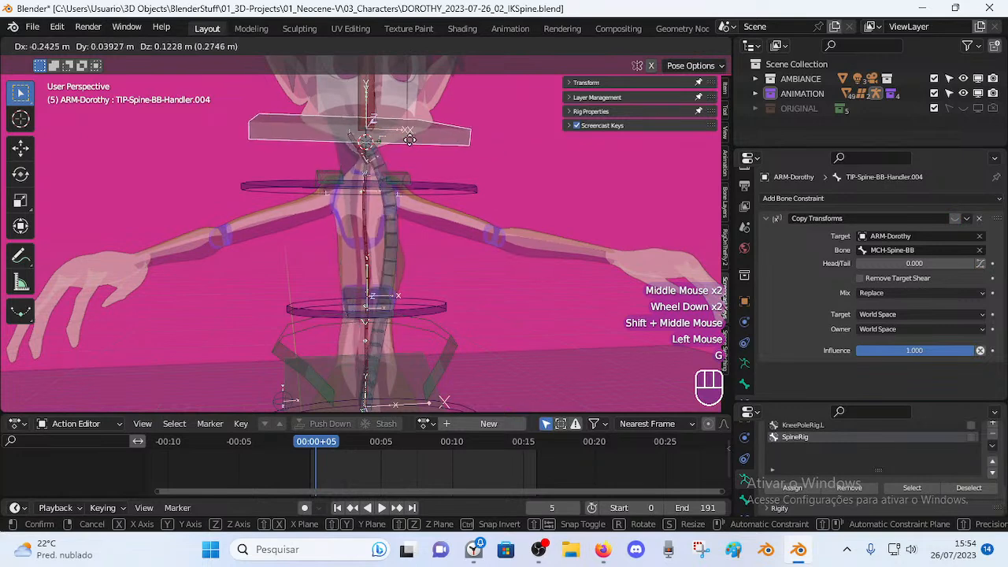
key("Escape")
middle_click_drag(412, 150, 417, 272, "shift")
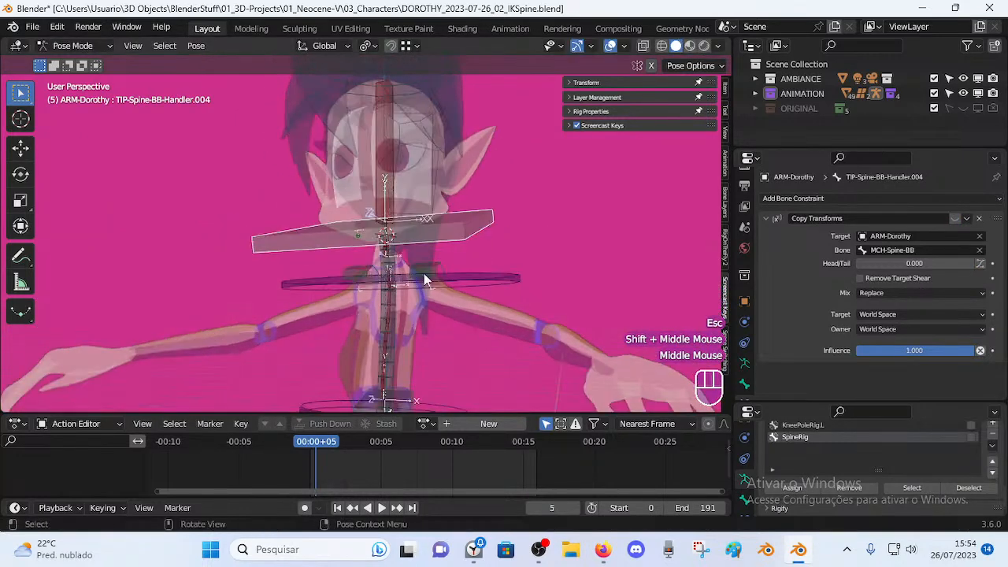
key("r")
key("Escape")
scroll(433, 269, "up", 3)
Reset the pose of all armature bones and select TIP-Spine-BB-Handler.004 again.
key("a")
key("alt+q")
key("alt+q")
left_click(471, 240)
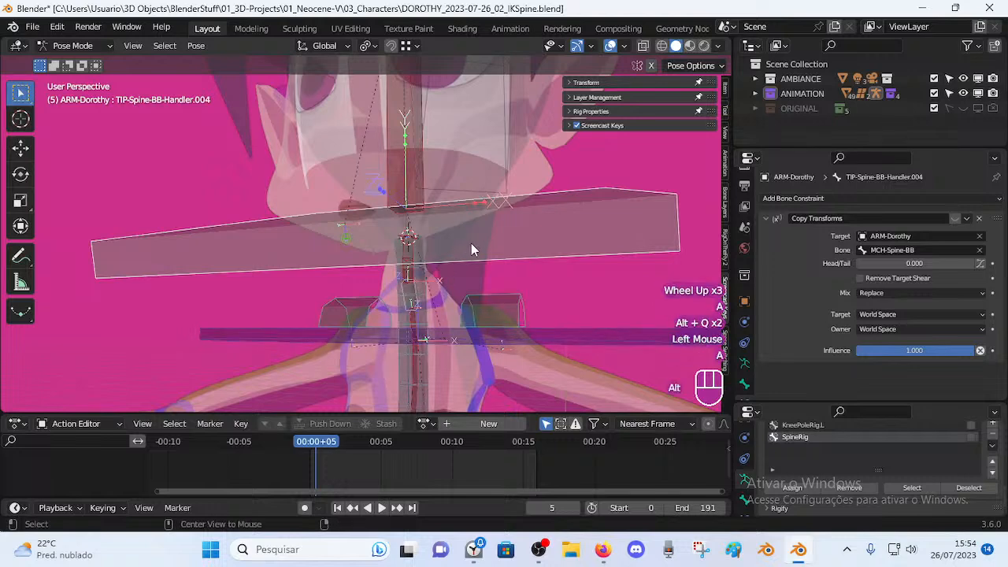
middle_click_drag(471, 241, 494, 256)
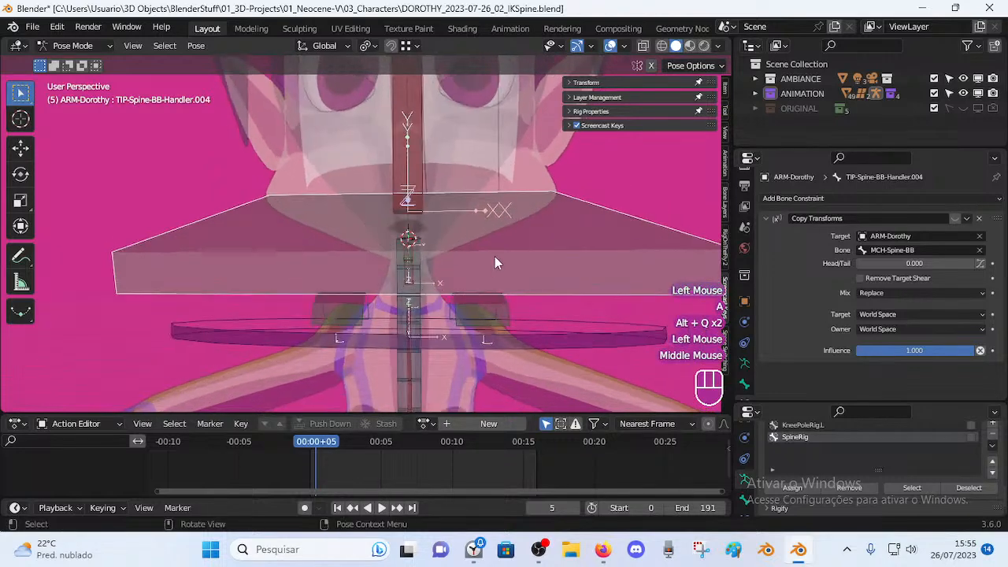
left_click(593, 264)
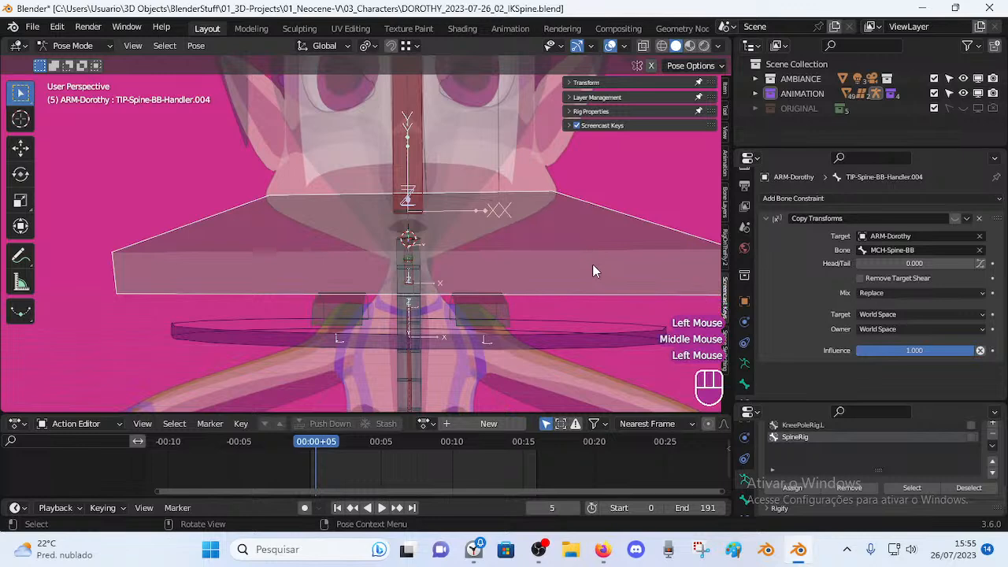
Enable the Copy Transforms constraint of TIP-Spine-BB-Handler.004 with Mix Before Original (Split Channels) and Local Space for Target and Owner.
left_click(416, 311)
left_click(450, 280)
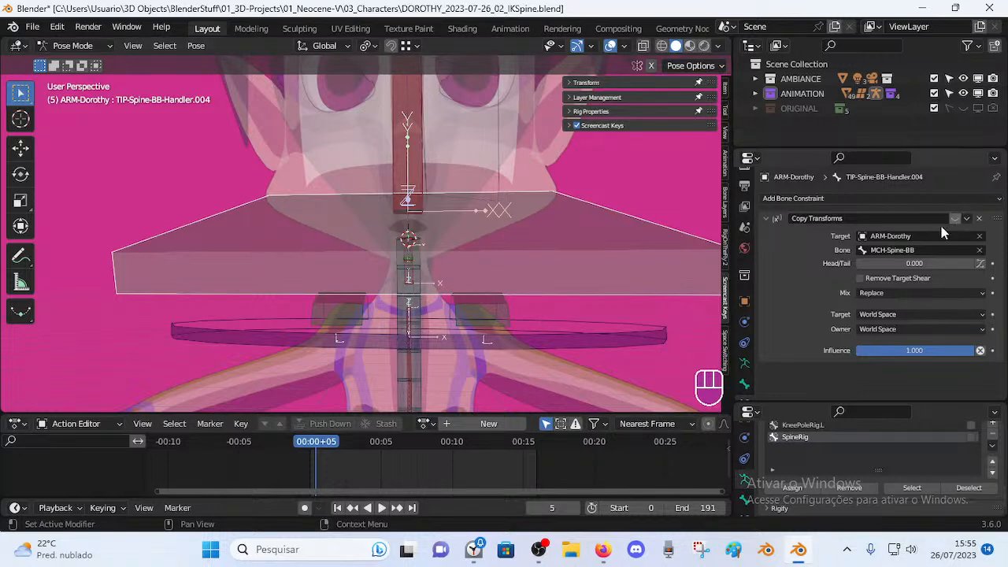
left_click(897, 293)
left_click(907, 371)
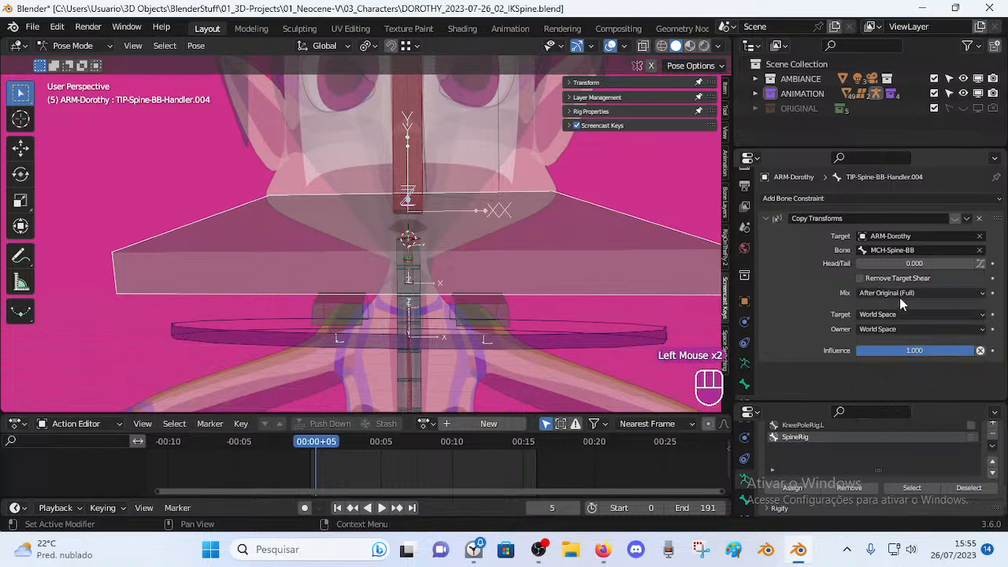
left_click(901, 294)
left_click(894, 352)
left_click(891, 315)
left_click(889, 385)
left_click(884, 329)
left_click(888, 401)
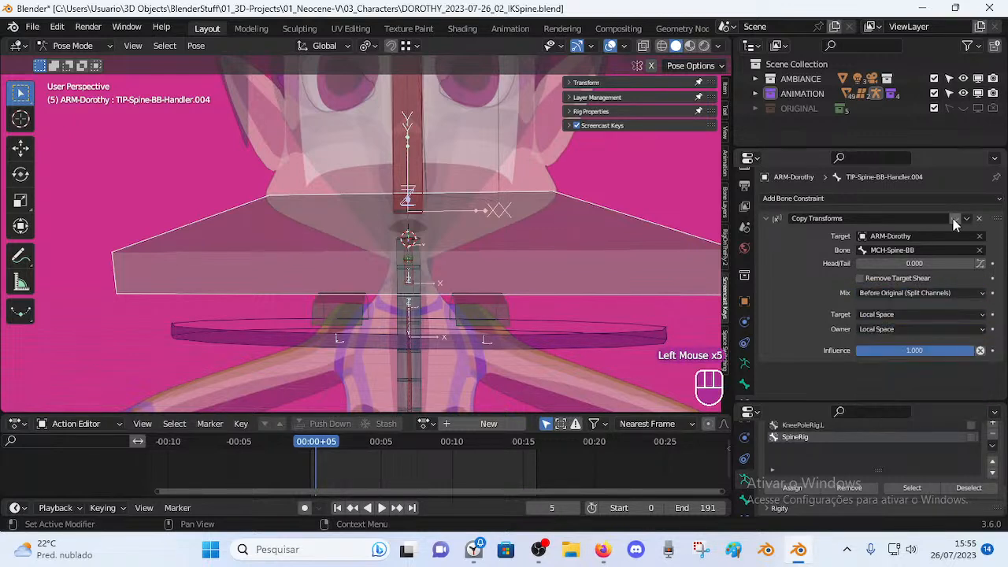
left_click(955, 221)
Rotate and move TIP-Spine-BB-Handler.004 repeatedly to test how the neck and spine react to its enabled constraint.
key("r")
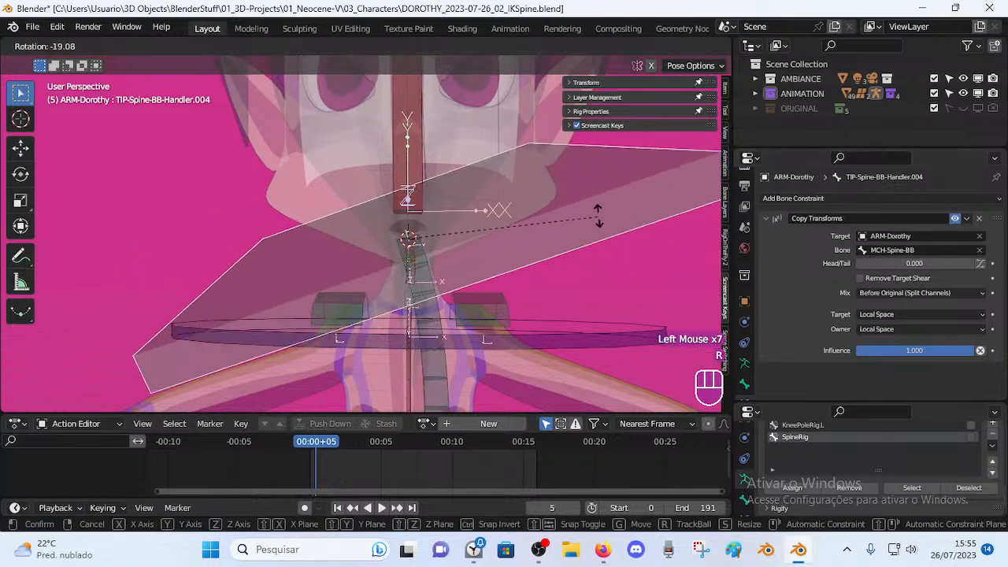
left_click(535, 236)
key("g")
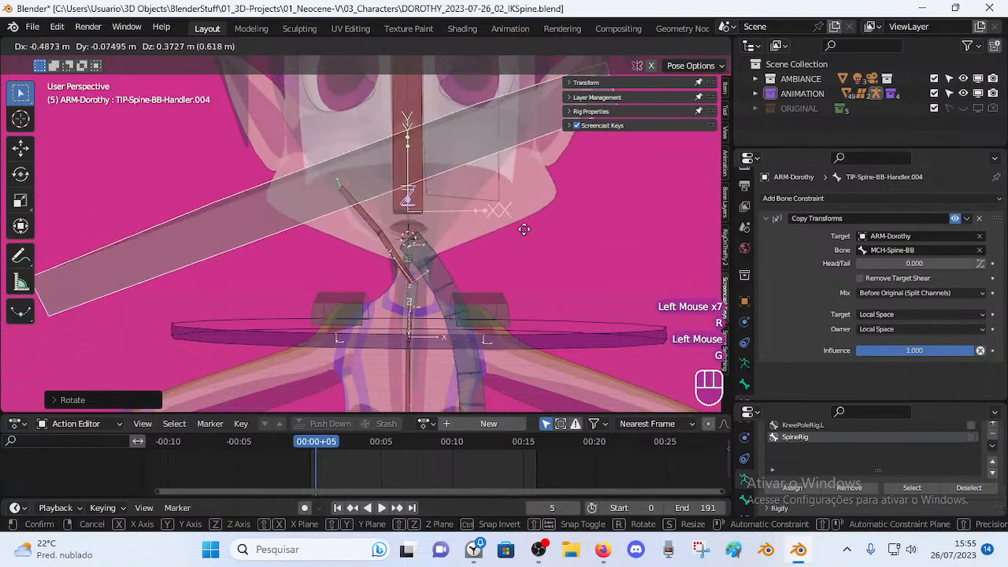
left_click(567, 254)
key("r")
left_click(462, 295)
key("g")
left_click(517, 296)
key("r")
left_click(559, 269)
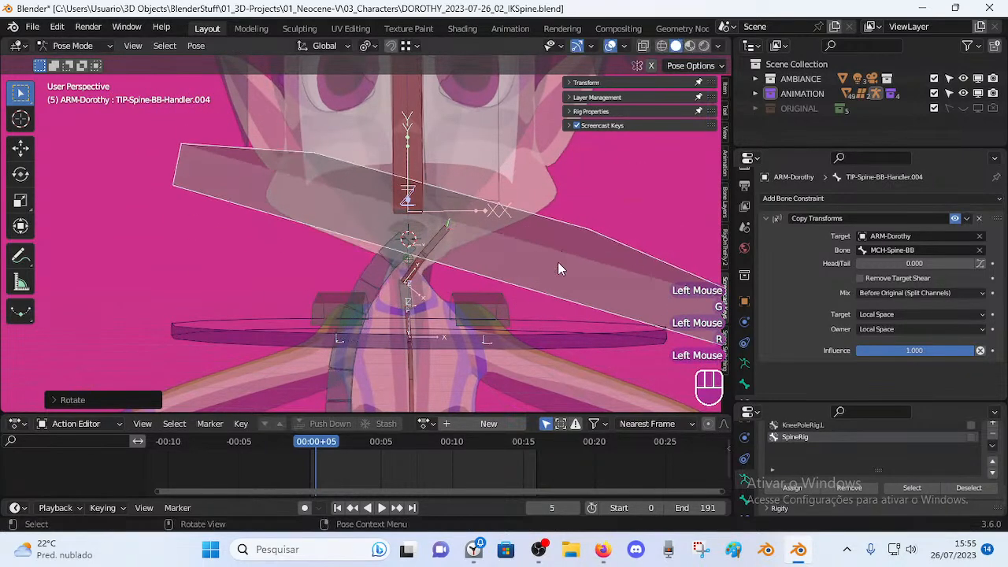
Delete the Copy Transforms constraint from TIP-Spine-BB-Handler.004 and reset the pose of all bones.
left_click(980, 219)
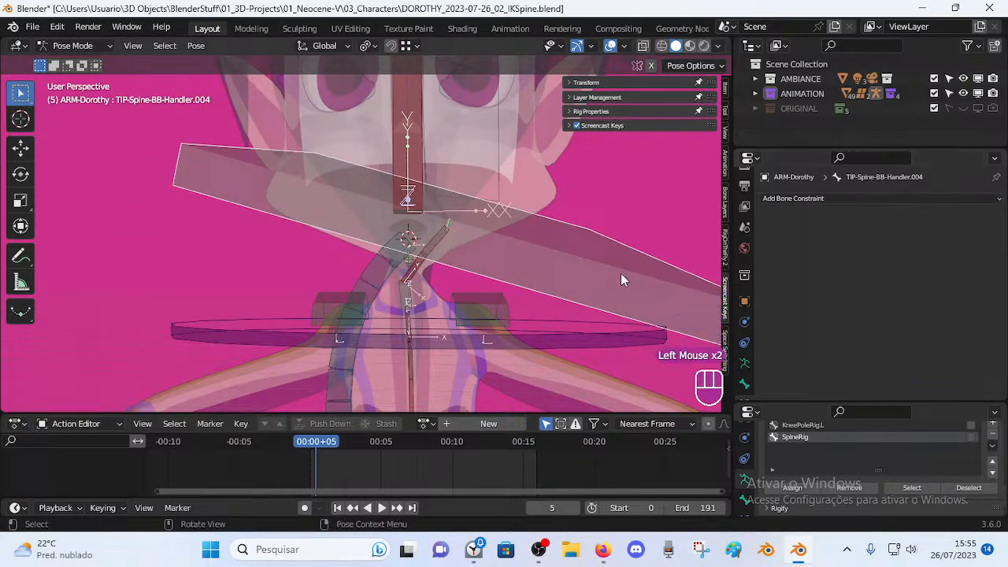
key("a")
key("alt+q")
Enlarge the B-Bone display size of TIP-Spine-BB-Handler.003 at the upper chest and set its Copy Transforms Head/Tail to 0.055.
middle_click_drag(461, 311, 416, 237, "shift")
left_click(404, 240)
left_click(415, 238)
key("ctrl+alt+s")
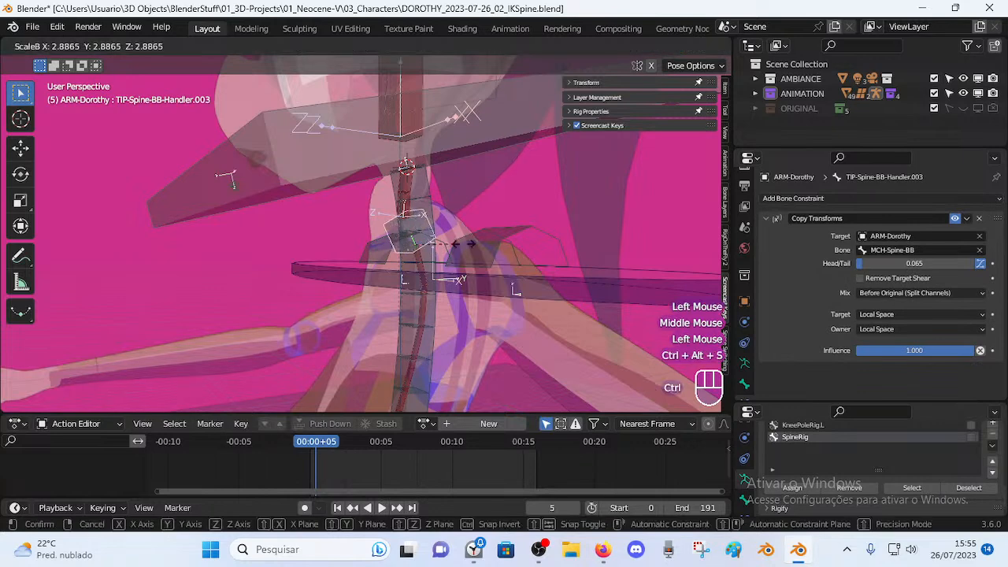
left_click(488, 255)
middle_click_drag(488, 255, 529, 245)
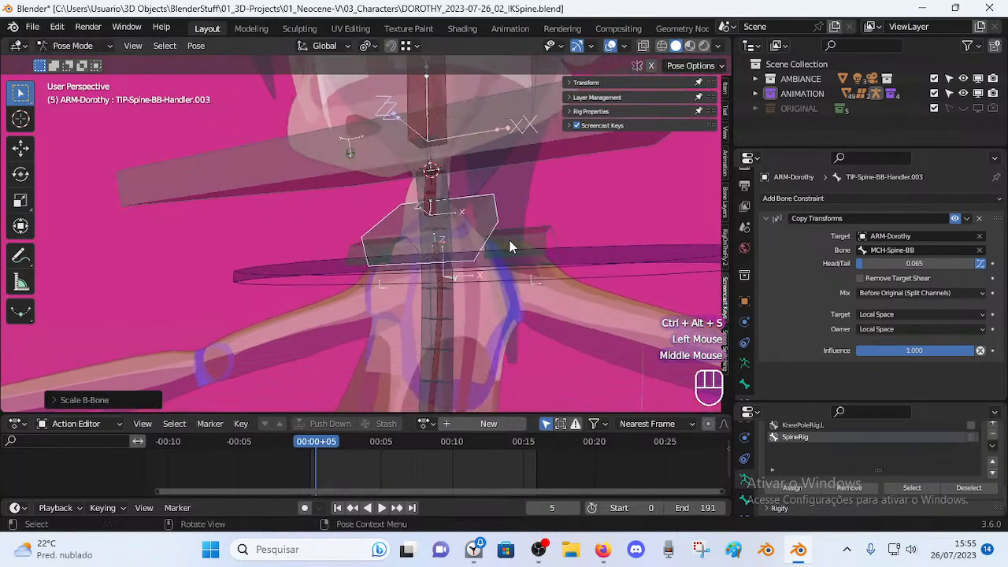
mouse_move(911, 265)
left_mouse_down()
mouse_move(902, 265)
mouse_move(911, 265)
left_mouse_up()
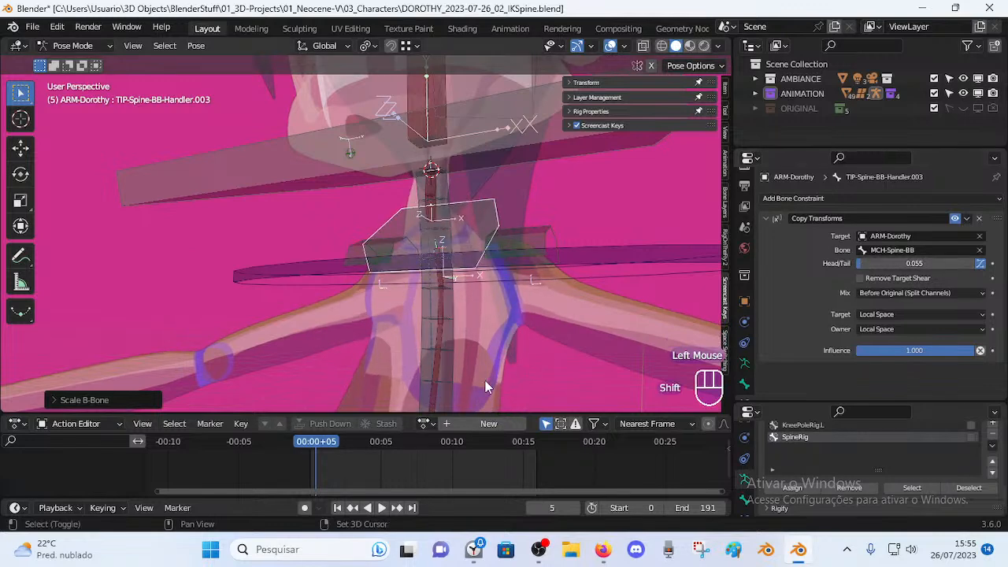
Set the Copy Transforms Mix of TIP-Spine-BB-Handler.003 to After Original (Split Channels), matching the waist handle, with Head/Tail at 0.050.
middle_click_drag(501, 387, 498, 207, "shift")
scroll(455, 289, "down", 2)
middle_click_drag(455, 289, 464, 319)
left_click(467, 327)
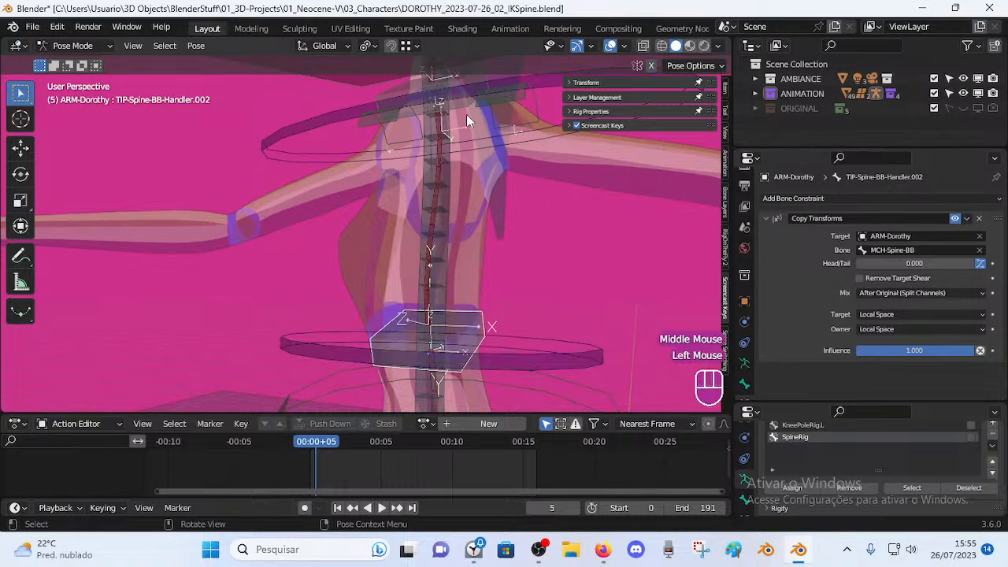
middle_click_drag(466, 119, 477, 207, "shift")
left_click(477, 131)
left_click(888, 293)
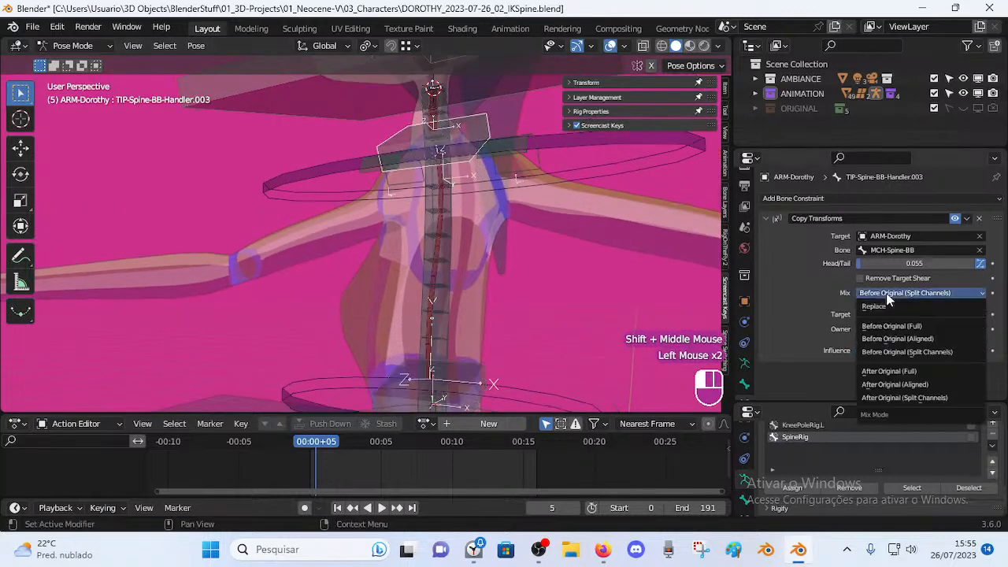
left_click(893, 398)
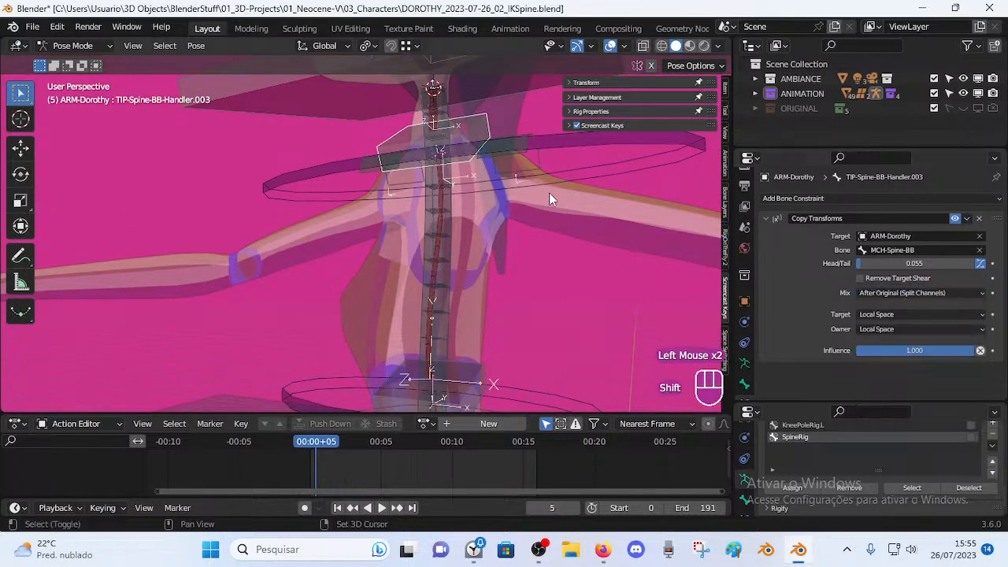
middle_click_drag(549, 192, 667, 250, "shift")
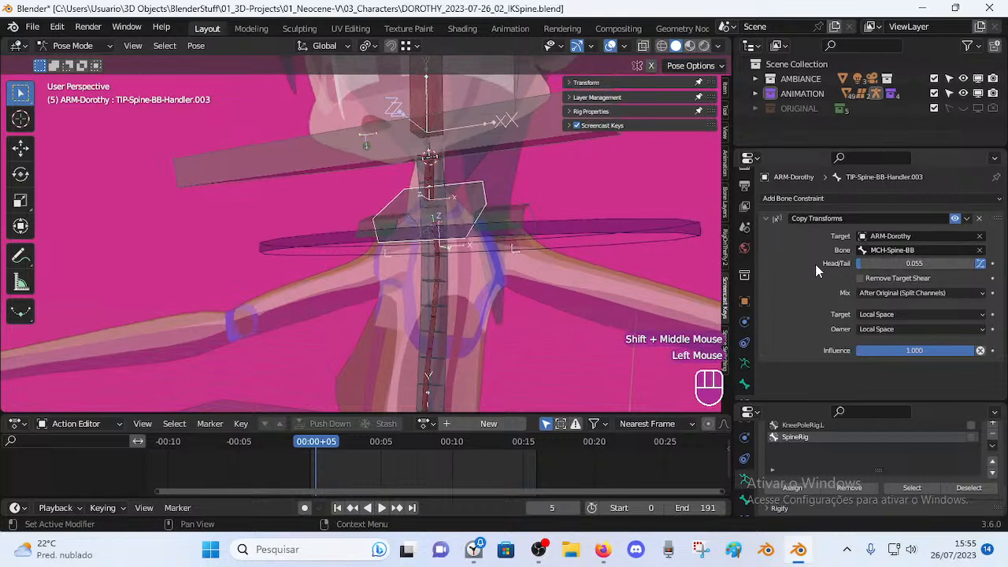
left_click_drag(918, 263, 911, 263)
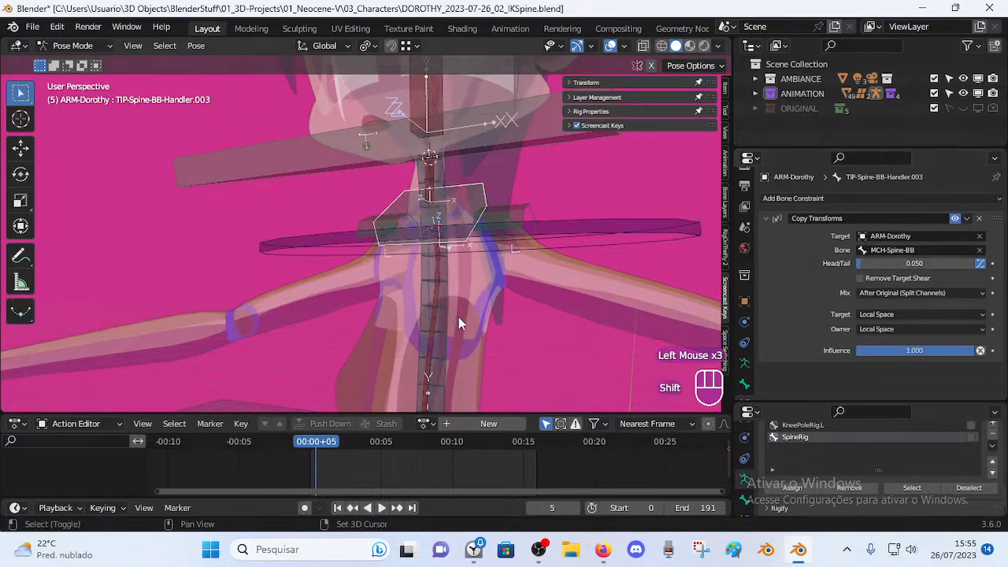
Set the Copy Transforms Head/Tail of TIP-Spine-BB-Handler.002 at the waist to 0.065.
middle_click_drag(460, 316, 469, 289, "shift")
left_click(475, 350)
left_click_drag(857, 263, 864, 262)
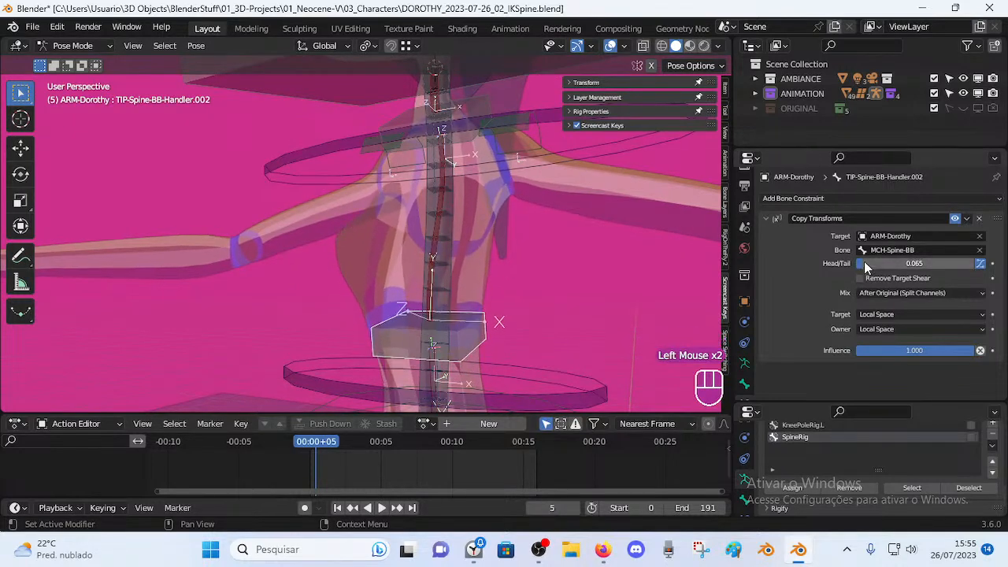
middle_click_drag(474, 107, 456, 174, "shift")
scroll(442, 225, "down", 3)
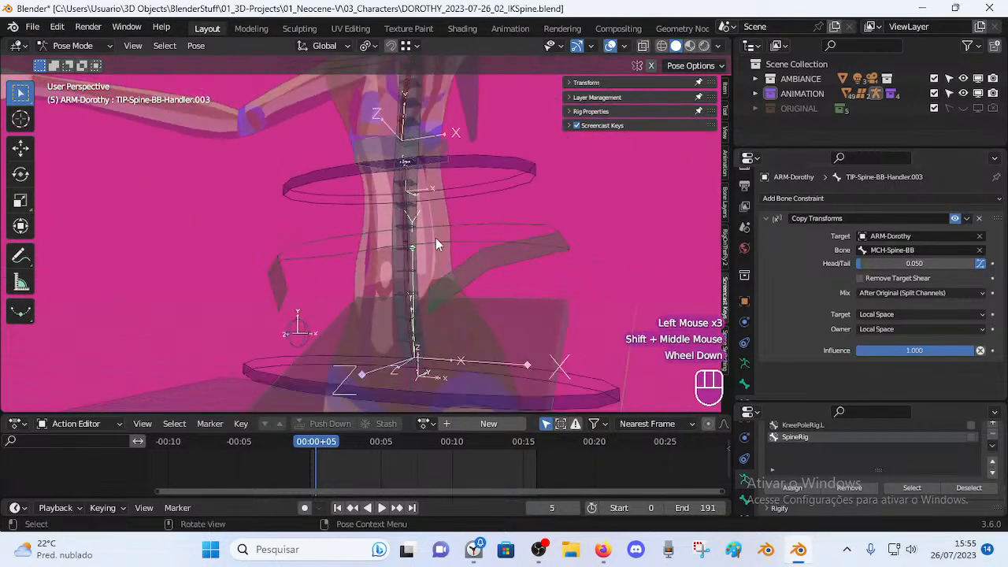
Select TIP-Spine-BB-Handler.001 at the pelvis, enable its Copy Transforms constraint and set Head/Tail to 0.114.
scroll(430, 304, "up", 1)
middle_click_drag(431, 304, 465, 327)
left_click(466, 328)
left_click(480, 286)
left_click(425, 165)
middle_click_drag(425, 166, 450, 217)
left_click(501, 314)
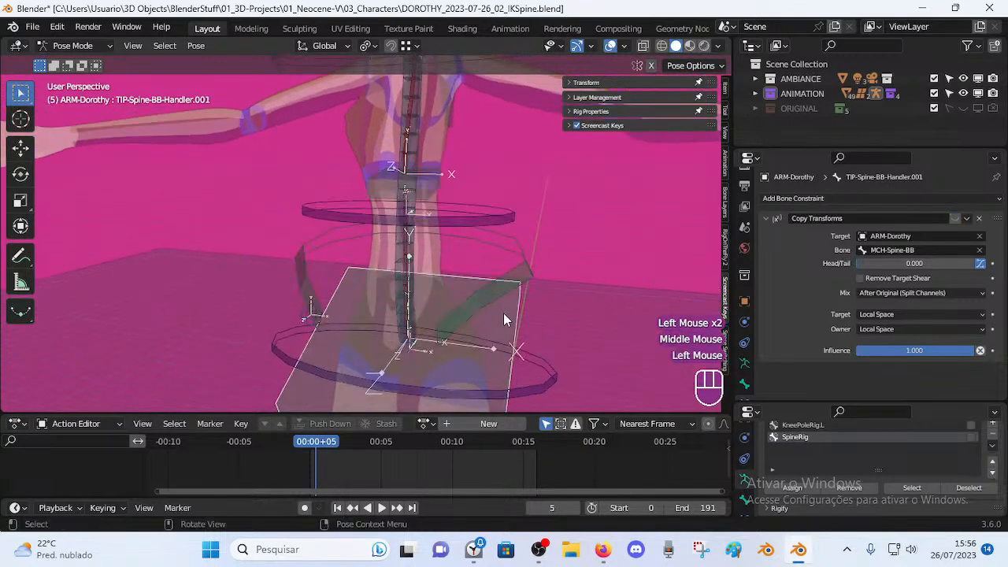
left_click(955, 218)
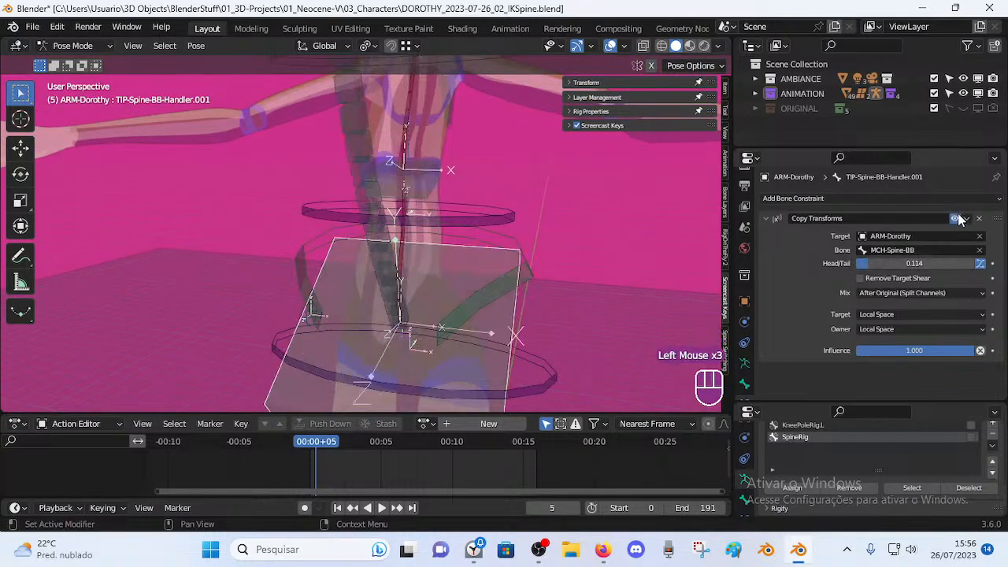
left_click(958, 217)
left_click(957, 218)
Test-move the pelvis handle TIP-Spine-BB-Handler.001, cancel the move and reset the pose of all bones.
left_click(465, 274)
key("g")
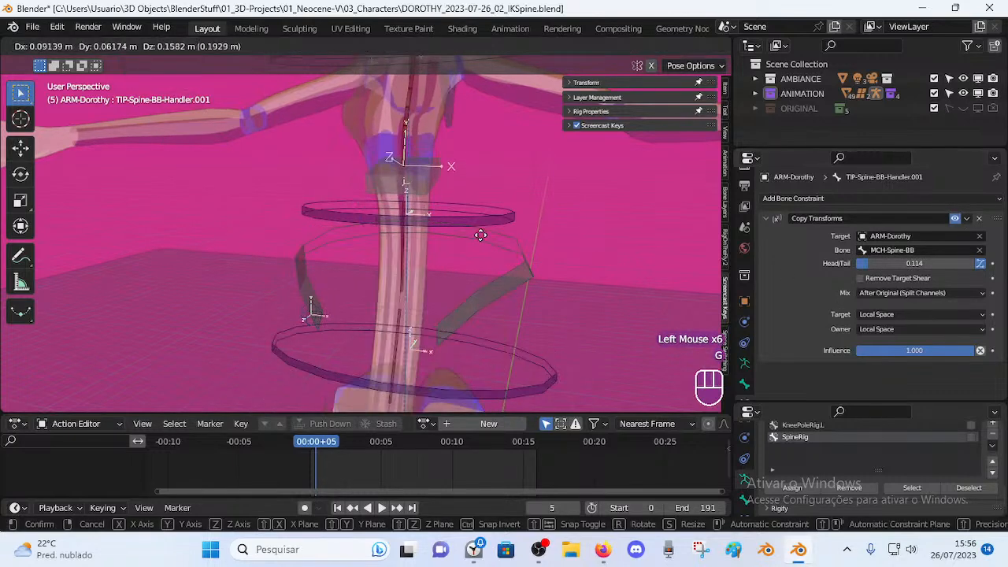
key("Escape")
scroll(465, 320, "down", 2)
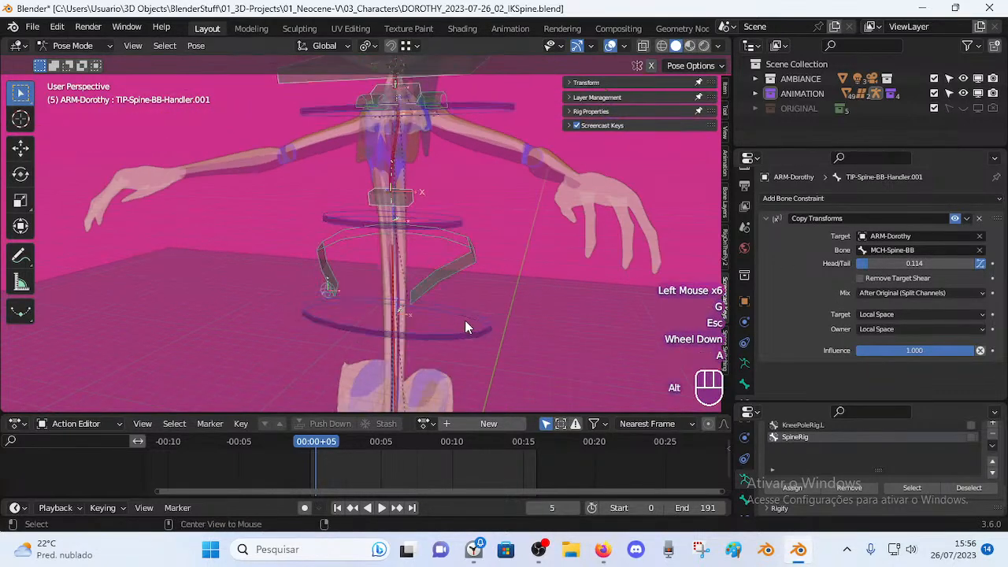
key("a")
key("alt+q")
key("alt+q")
Toggle the pelvis handle's Copy Transforms constraint to compare the pose, and delete the constraint from TIP-Spine-BB-Handler.001.
left_click(954, 219)
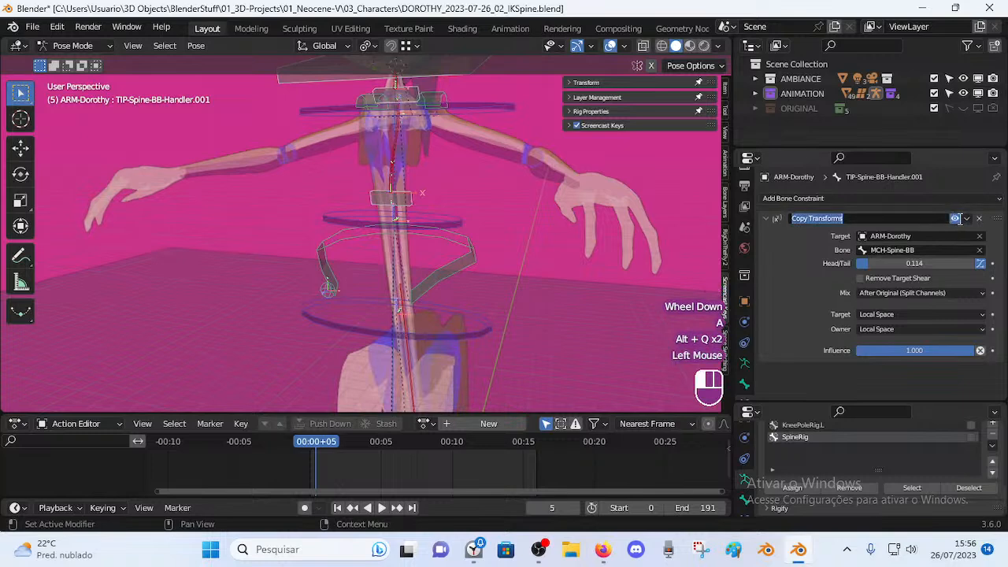
left_click(947, 219)
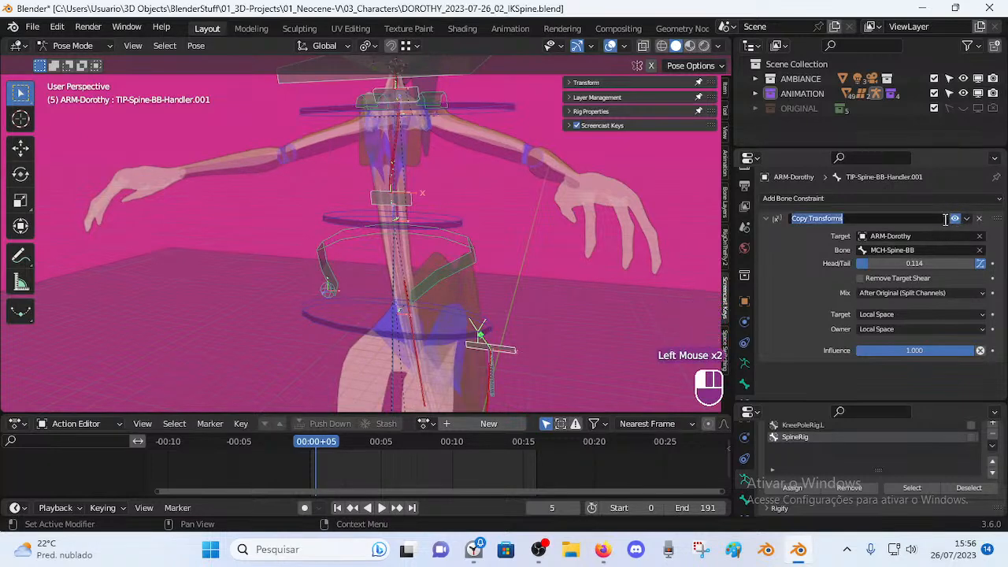
left_click(954, 219)
left_click(955, 219)
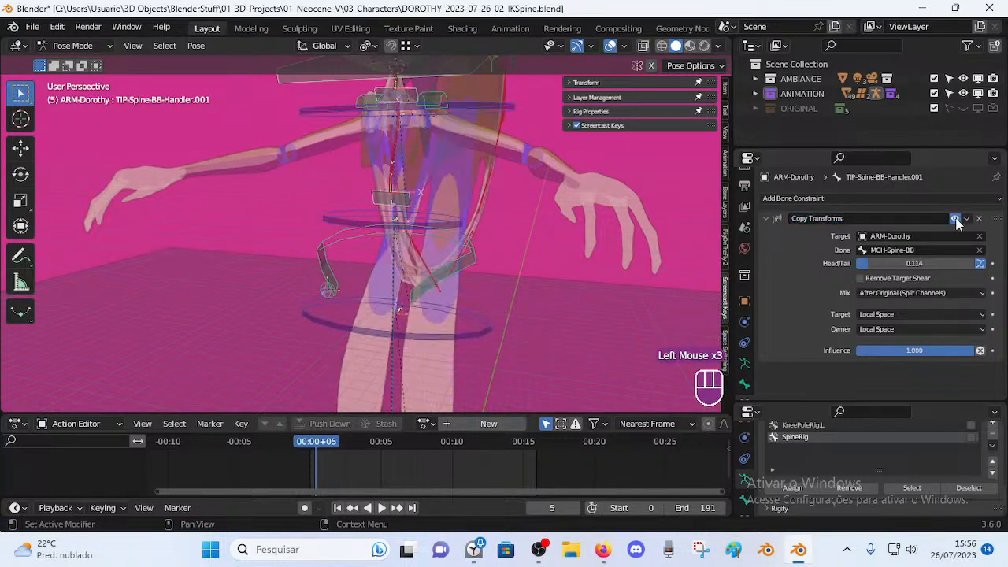
middle_click_drag(668, 288, 367, 292)
scroll(358, 329, "up", 2)
middle_click_drag(358, 329, 417, 343)
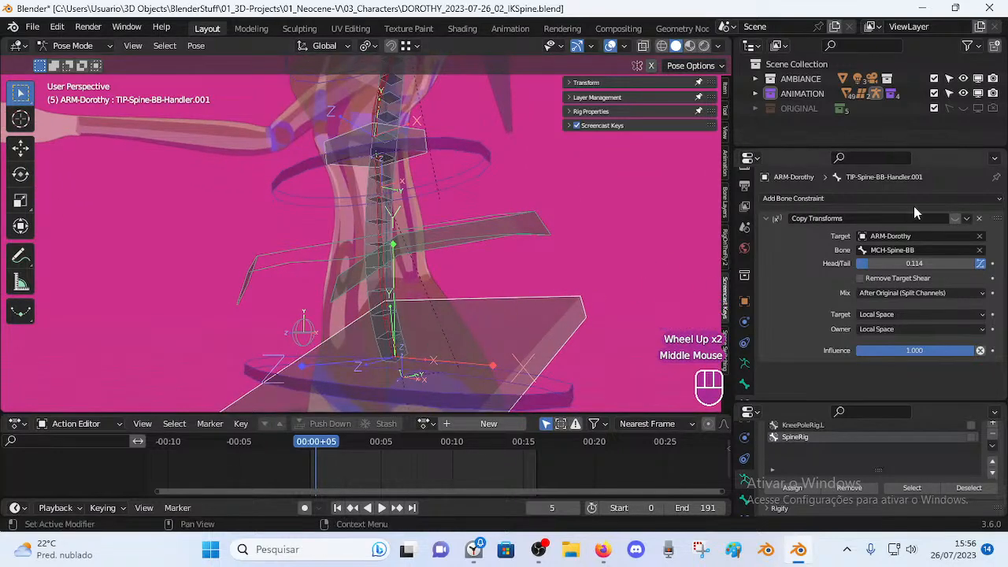
left_click(980, 221)
Test-rotate TIP-Spine-BB-Handler.001 at the pelvis freely and about Z, cancelling both rotations.
key("alt+a")
left_click(402, 280)
middle_click_drag(402, 280, 464, 330)
left_click(531, 331)
key("r")
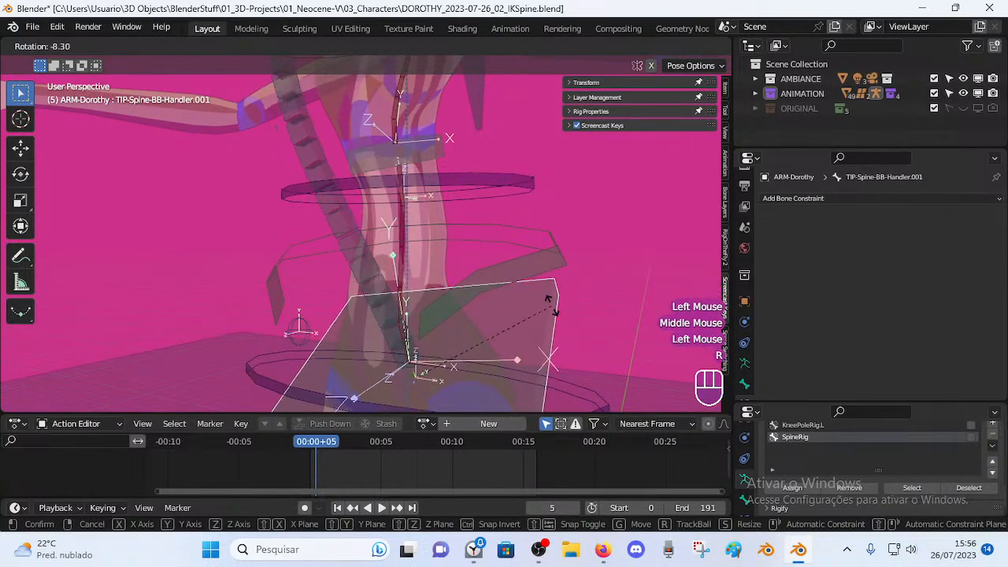
key("Escape")
middle_click_drag(548, 307, 522, 297)
key("r")
key("z")
key("Escape")
Inspect the overlapping upper-chest bones, including TIP-Spine-BB-Handler.003 and MCH-Spine-BB.
middle_click_drag(503, 232, 477, 162, "shift")
left_click(483, 157)
left_click(432, 190)
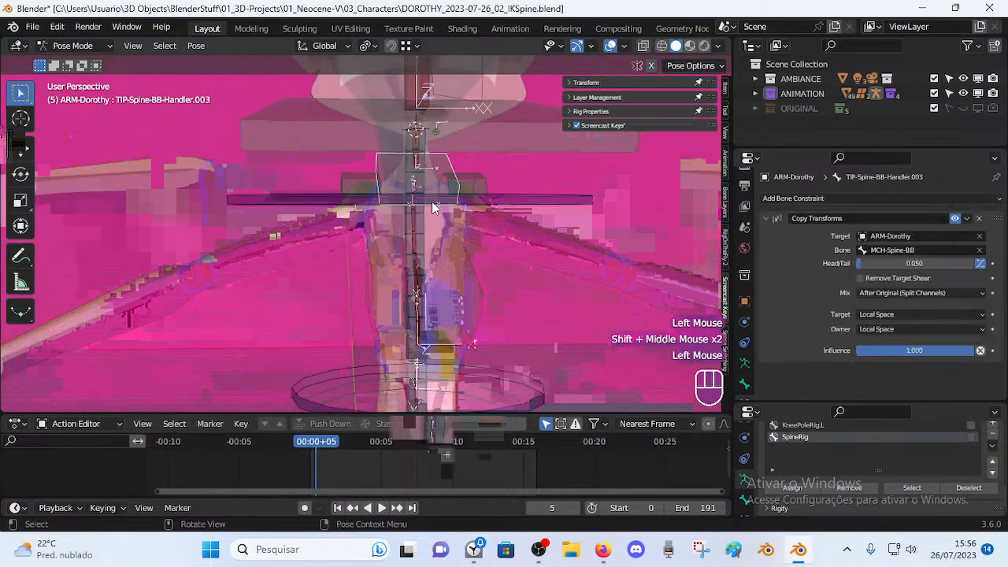
left_click(412, 194)
scroll(414, 209, "up", 1)
middle_click_drag(426, 207, 455, 168)
left_click(441, 171)
left_click(443, 173)
scroll(400, 186, "down", 1)
scroll(425, 196, "up", 2)
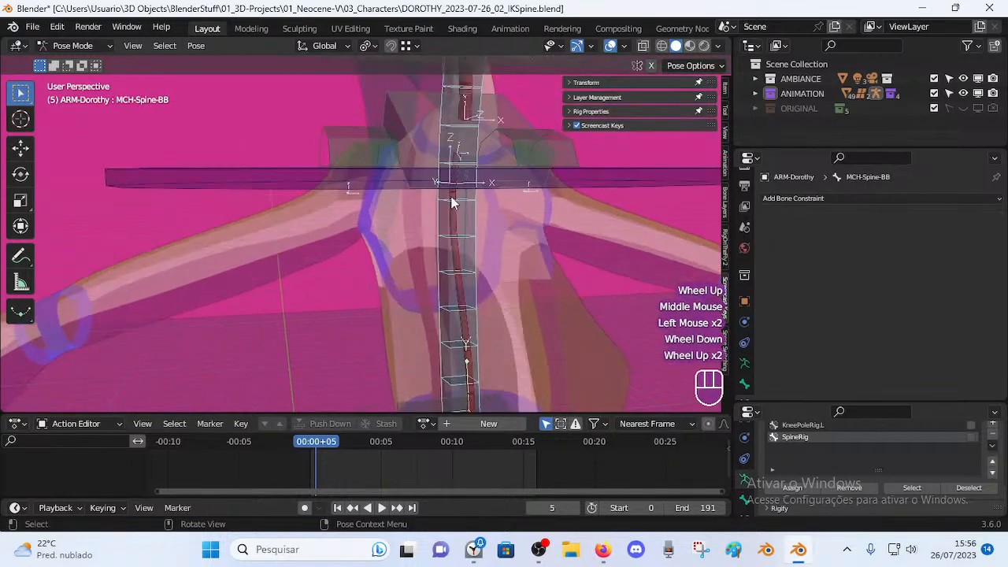
Select TIP-Spine-BB-Handler.003 at the upper chest, test-rotate it and cancel the rotation.
left_click(461, 168)
left_click(461, 162)
left_click(464, 158)
middle_click_drag(464, 157, 453, 198, "shift")
left_click(447, 195)
scroll(446, 195, "down", 1)
middle_click_drag(452, 198, 460, 204)
key("r")
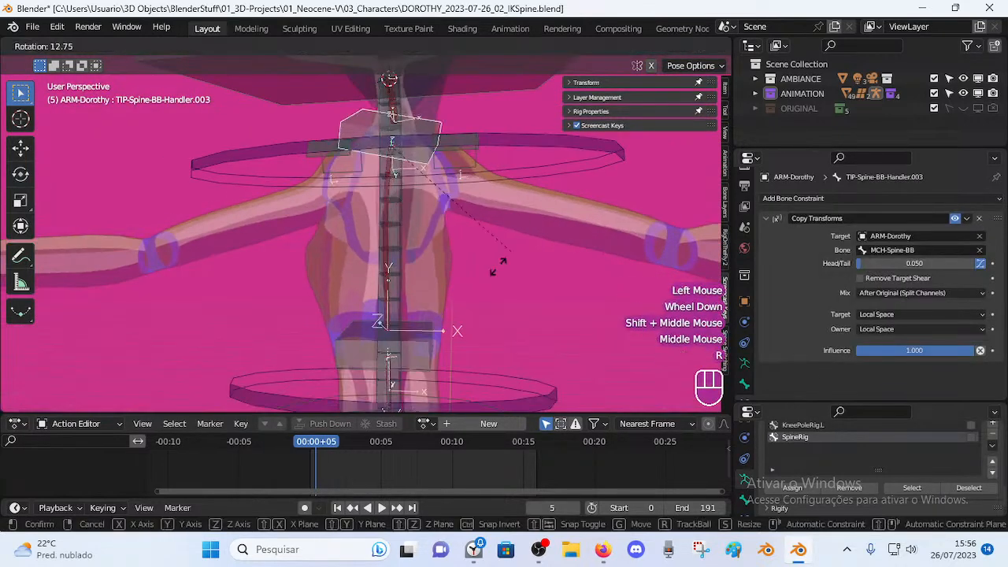
key("Escape")
scroll(440, 326, "down", 2)
Test a rotation and a move on the waist and upper-chest spine handles, cancelling each transform.
left_click(394, 282)
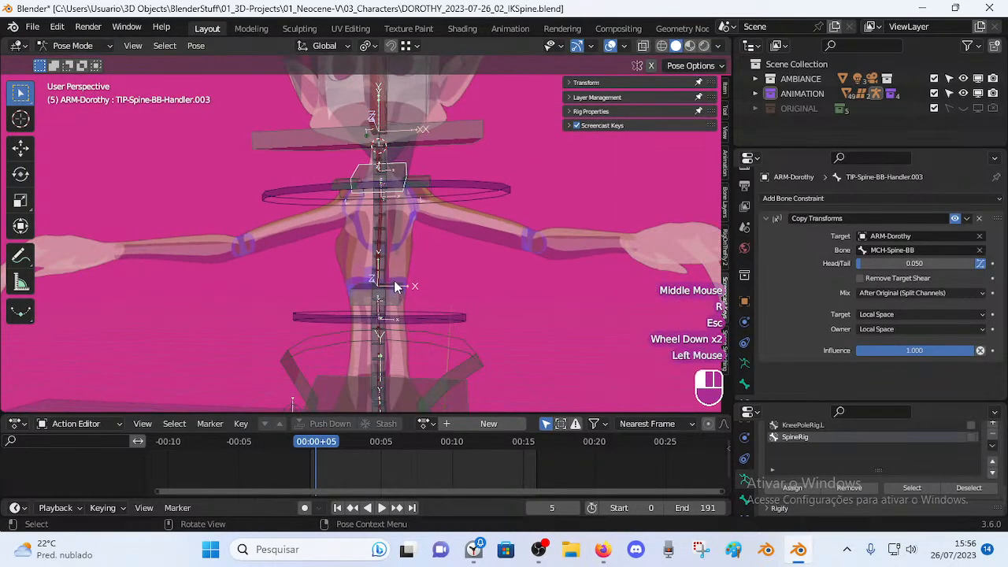
key("r")
key("Escape")
left_click(384, 173, "shift")
key("g")
key("Escape")
Test-move the waist handle TIP-Spine-BB-Handler.002, cancel it and nudge its Copy Transforms Head/Tail slightly.
left_click(395, 288)
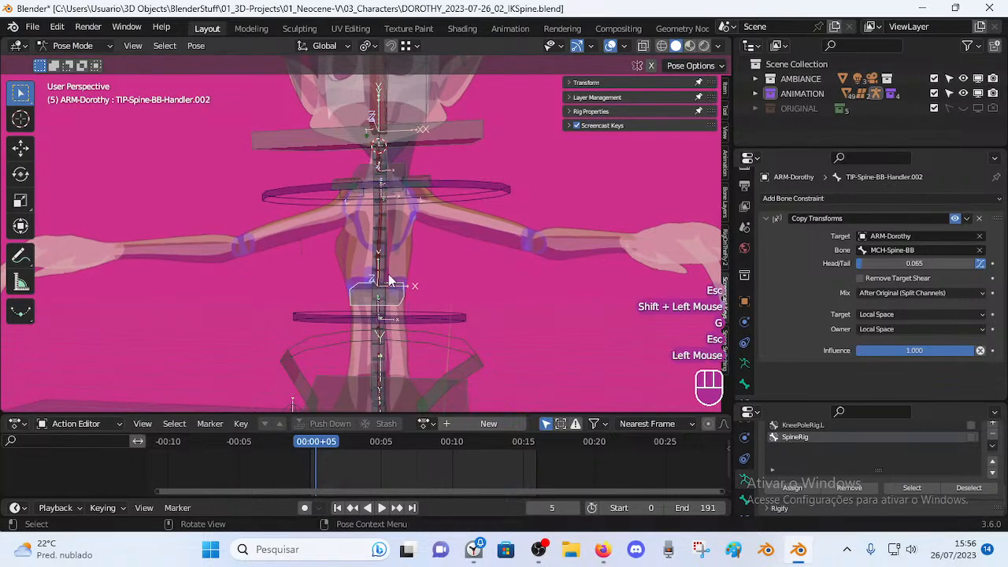
left_click(391, 249)
scroll(392, 249, "up", 2)
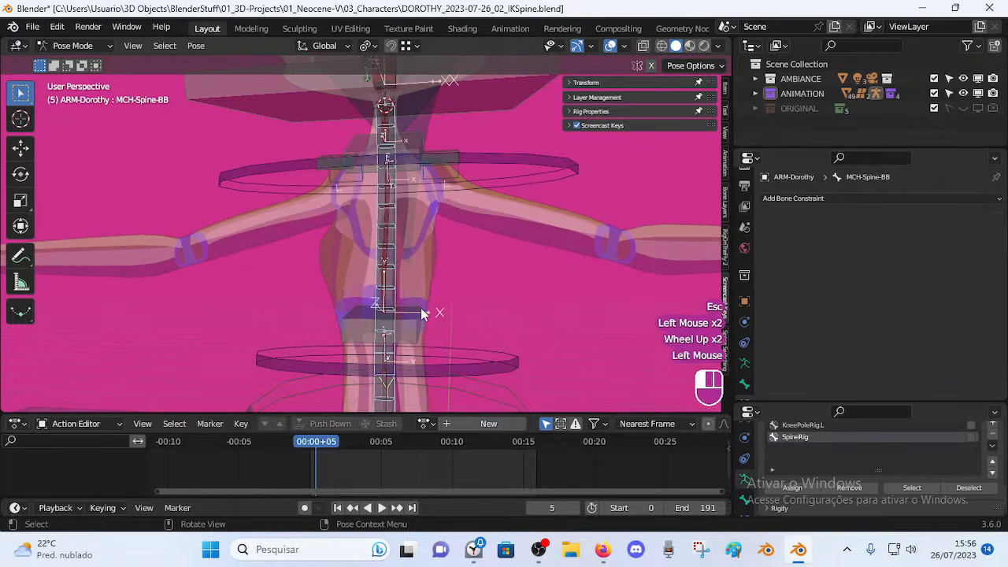
key("g")
key("Escape")
left_click_drag(875, 264, 880, 263)
Move and rotate TIP-Spine-BB-Handler.004 below the head to test how the spine bends.
middle_click_drag(403, 248, 440, 154)
scroll(334, 248, "down", 2)
left_click(439, 153)
key("g")
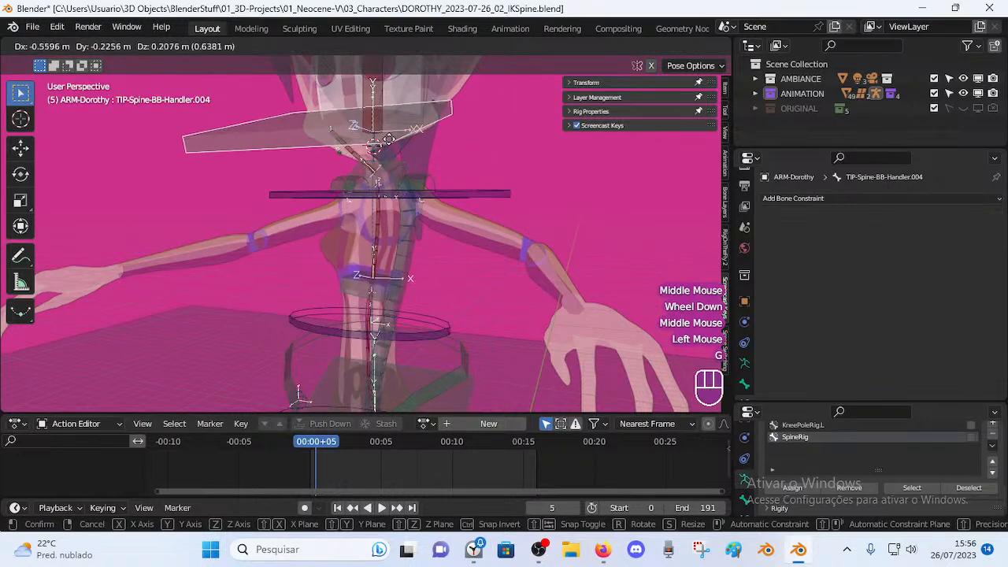
left_click(375, 313)
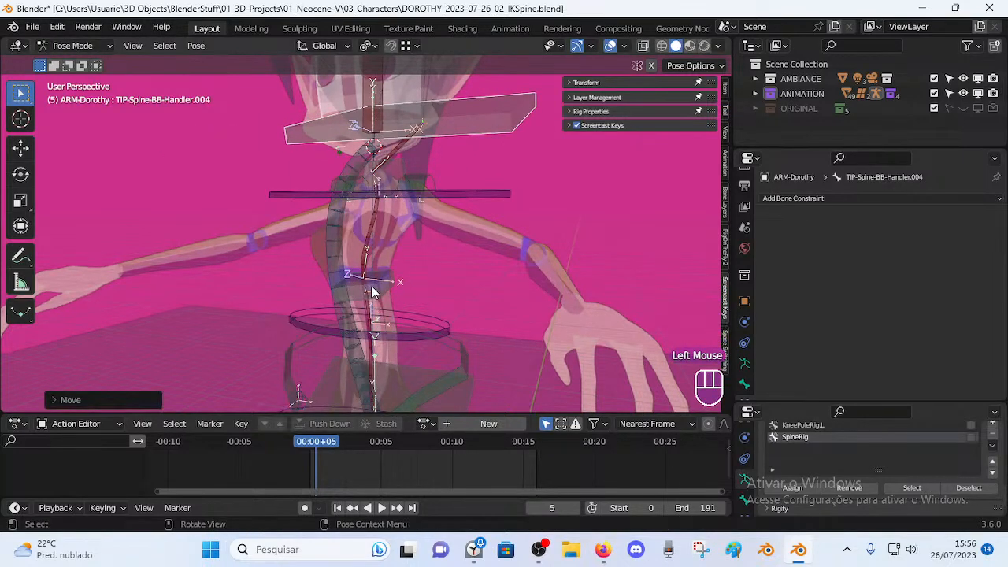
left_click(460, 147)
key("r")
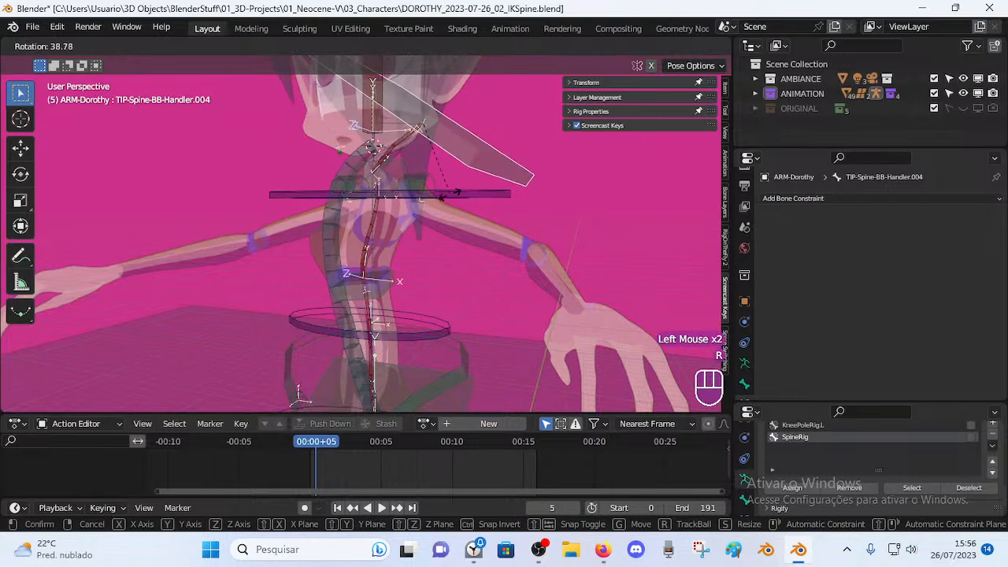
left_click(492, 185)
key("g")
left_click(508, 203)
Reposition TIP-Spine-BB-Handler.004 once more to check the spine's bend, and reset the pose of all bones.
left_click(386, 281)
mouse_move(387, 312)
middle_mouse_down("shift")
mouse_move(384, 208)
mouse_move(382, 309)
middle_mouse_up("shift")
left_click(549, 139)
key("g")
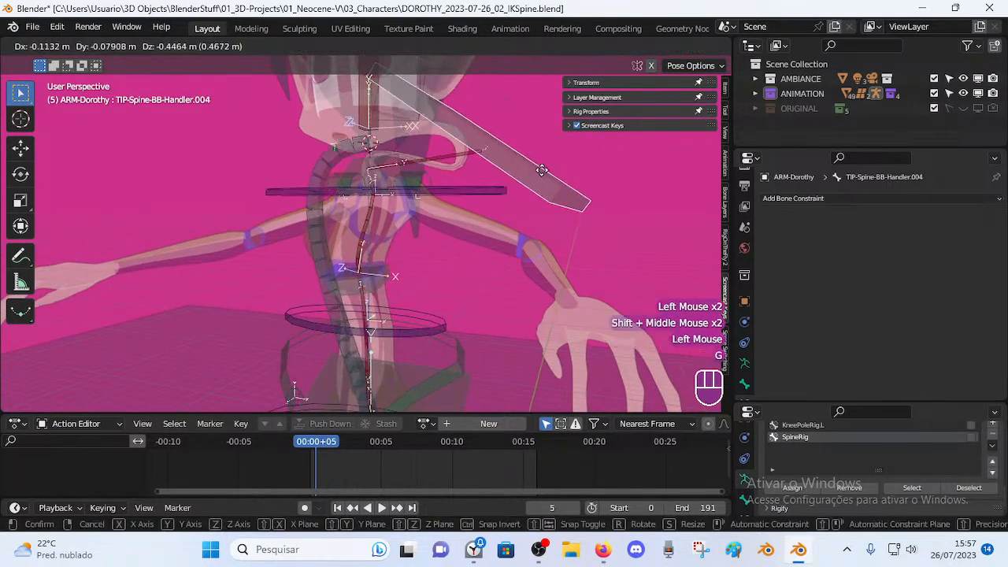
left_click(472, 176)
key("a")
key("alt+q")
key("alt+q")
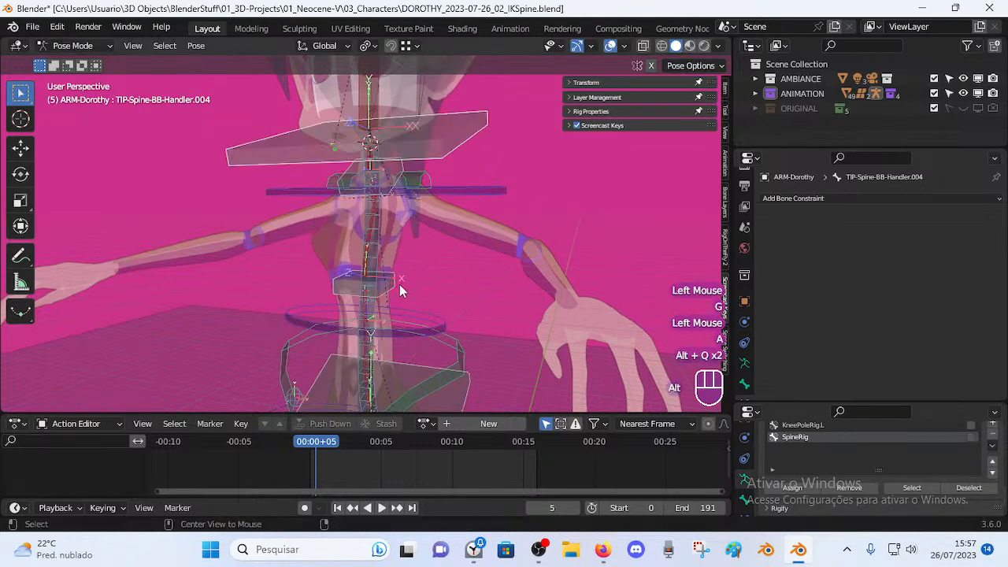
Select the waist handle TIP-Spine-BB-Handler.002 and set its Copy Transforms Head/Tail to 0.637.
left_click(394, 286)
scroll(394, 285, "up", 1)
mouse_move(914, 265)
left_mouse_down()
mouse_move(981, 265)
mouse_move(931, 263)
left_mouse_up()
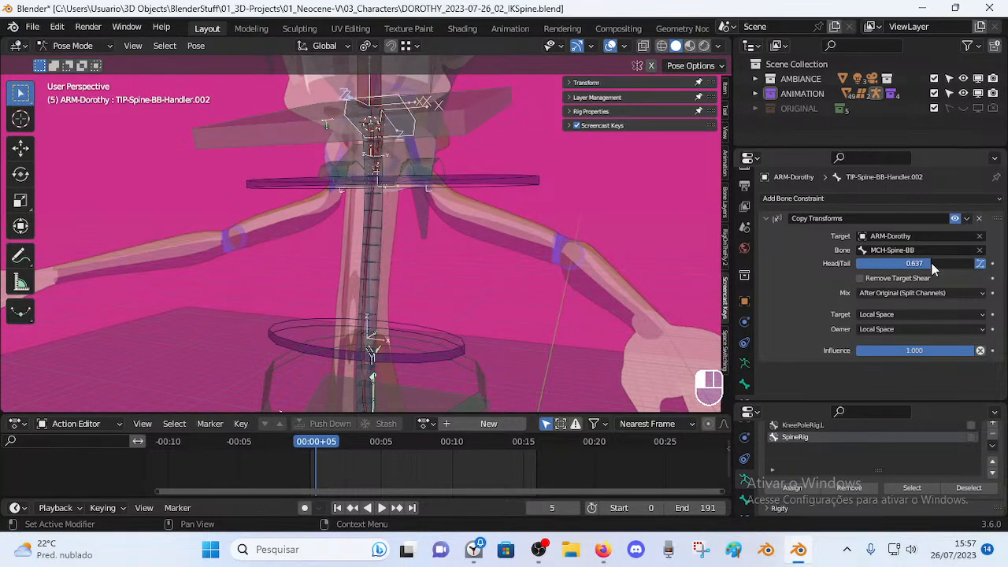
Try Local Space (Owner Orientation) as the waist constraint's Target space, and set both Target and Owner to World Space.
left_click(872, 317)
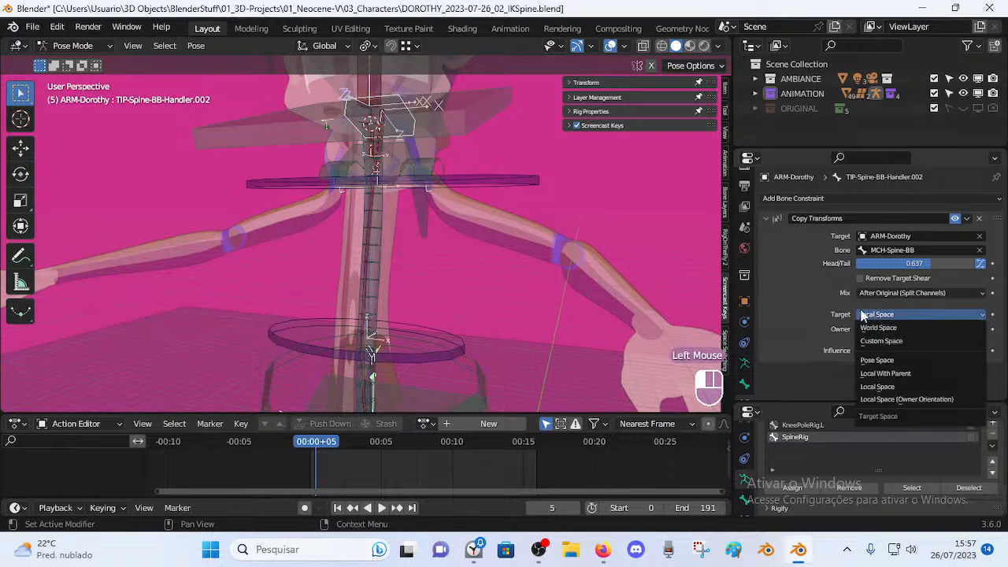
left_click(895, 399)
left_click(904, 316)
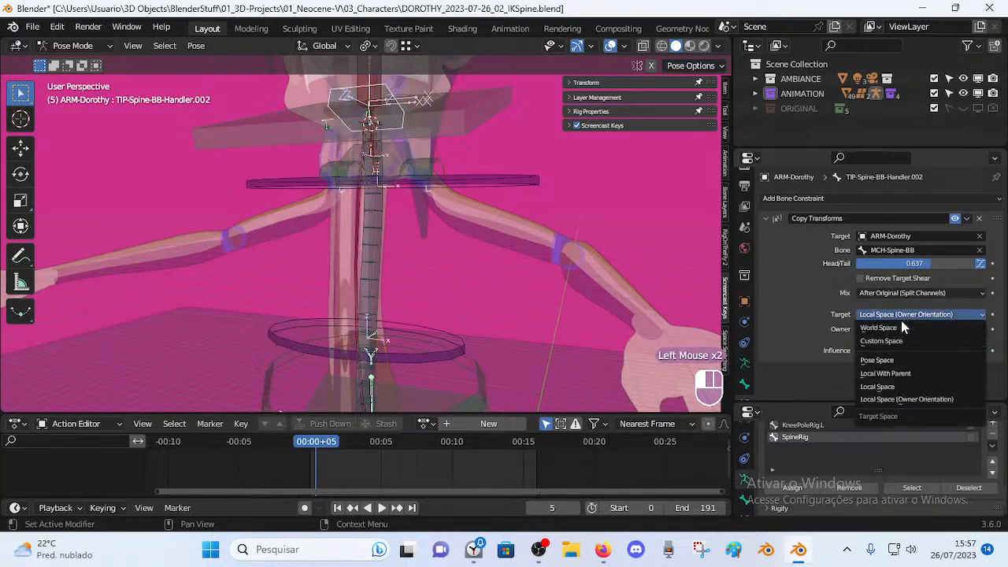
left_click(898, 328)
left_click(890, 330)
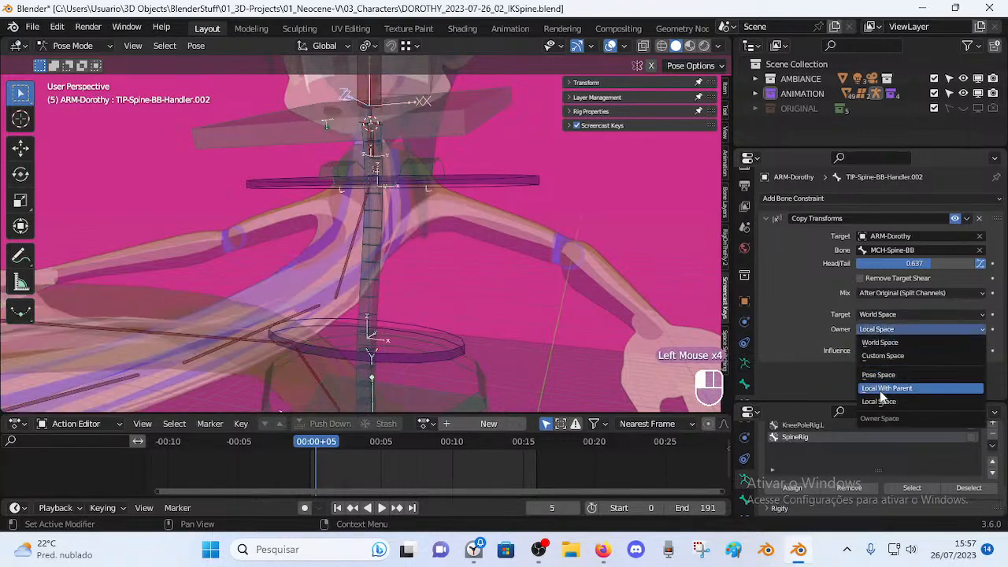
left_click(887, 343)
scroll(507, 258, "down", 2)
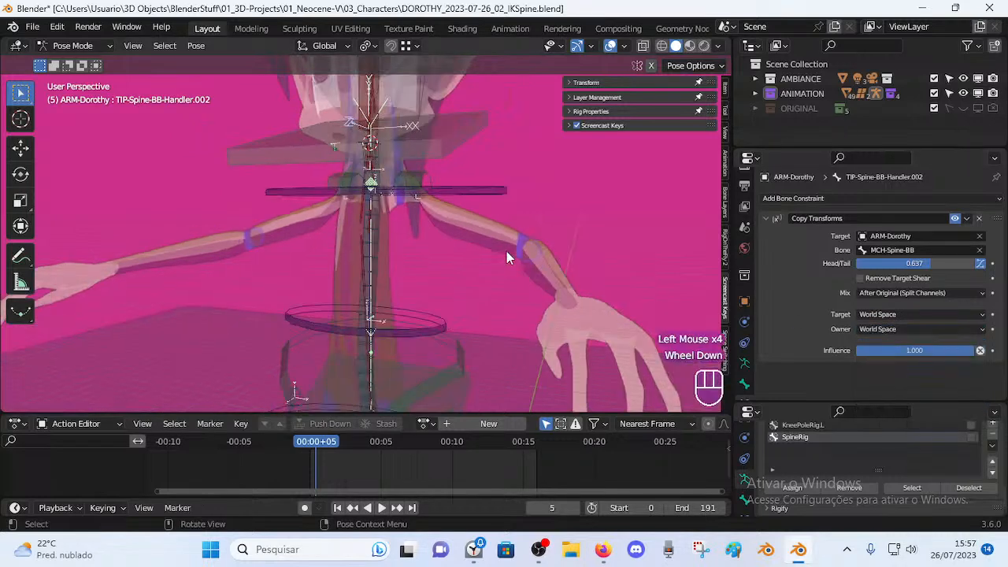
Set the waist handle's Copy Transforms Head/Tail to 0.667 and its Mix to Replace.
left_click_drag(920, 270, 935, 276)
left_click(905, 293)
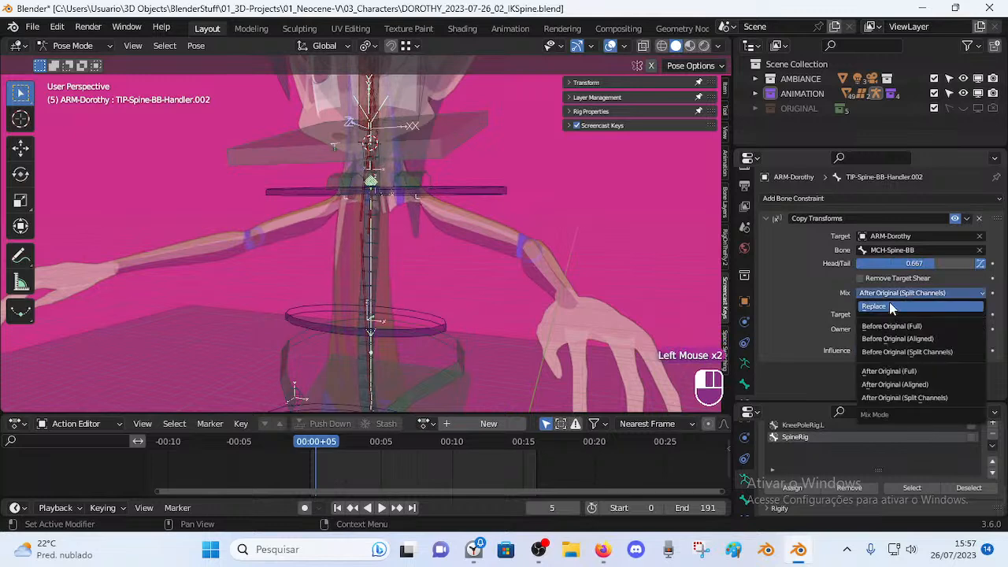
left_click(889, 306)
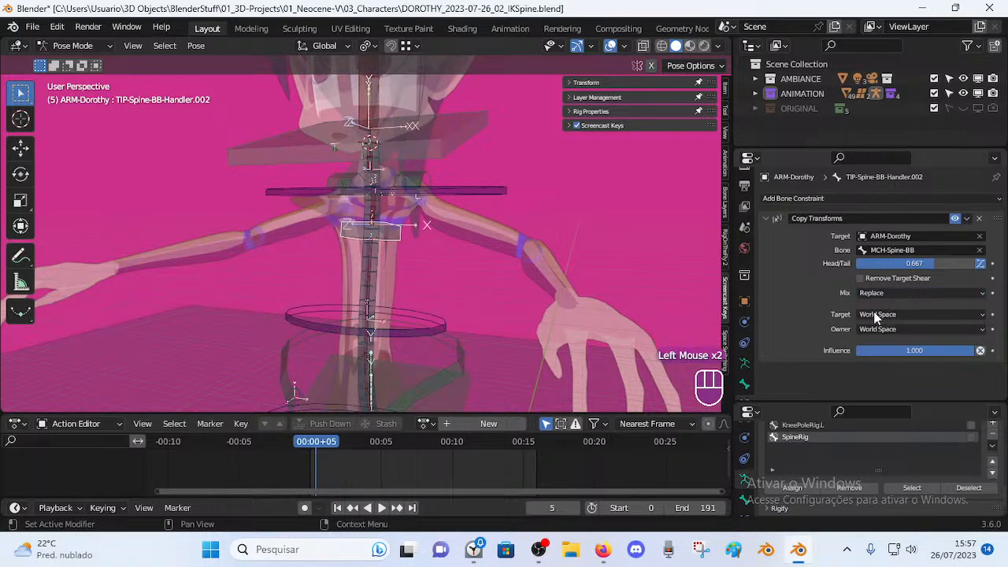
Rotate and move TIP-Spine-BB-Handler.004 below the head, and test moving the waist handle TIP-Spine-BB-Handler.002.
left_click(426, 186)
key("r")
left_click(444, 161)
key("g")
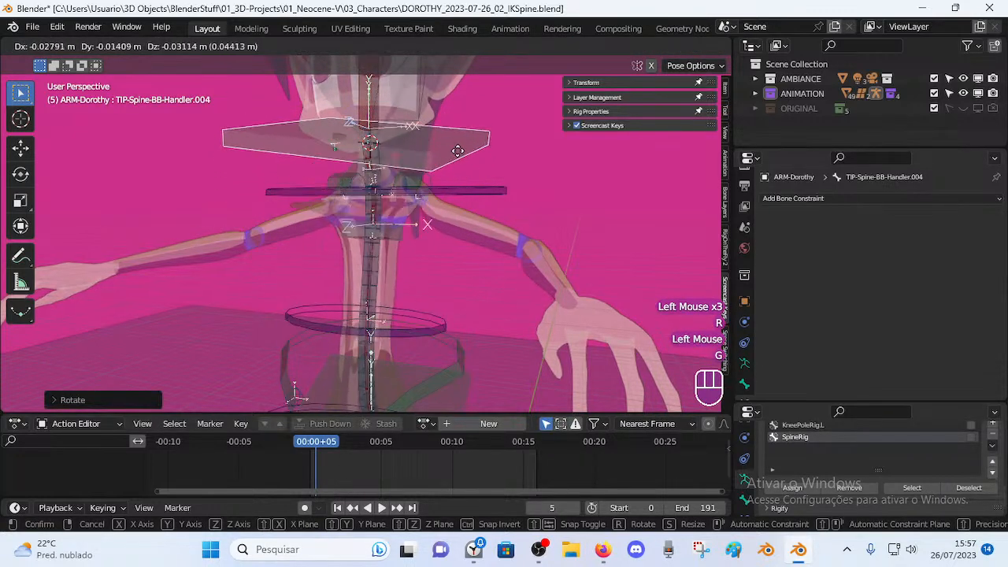
left_click(385, 244)
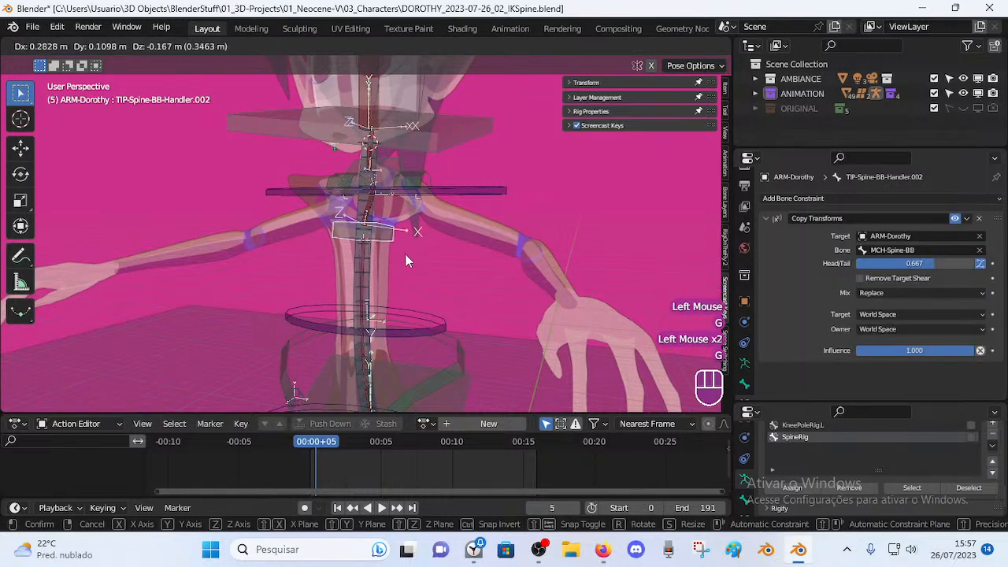
left_click(407, 256)
Move the chest control CTL-Spine.003 and test-move the ring control below the waist, cancelling the ring's move.
middle_click_drag(407, 256, 452, 204)
left_click(465, 189)
key("g")
left_click(439, 331)
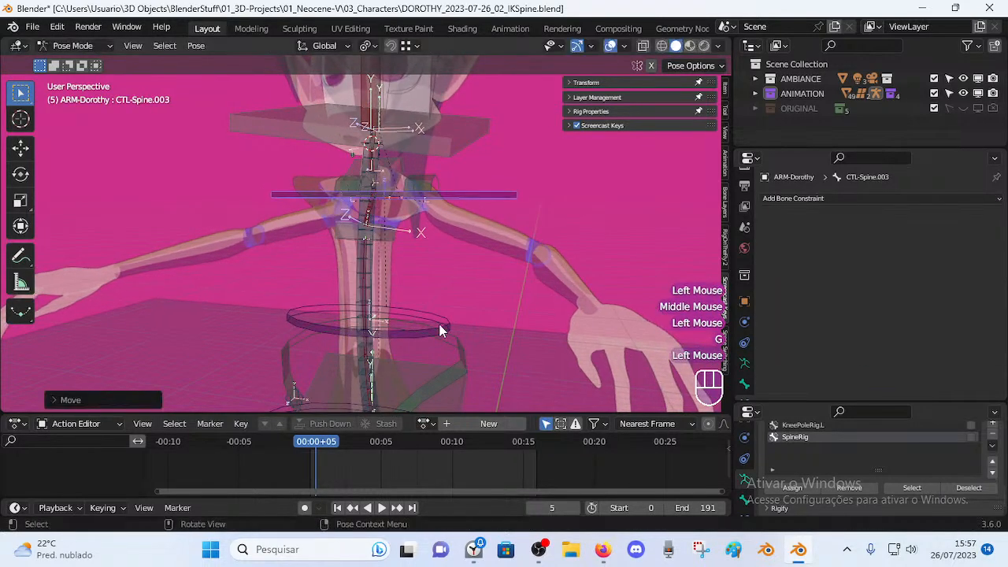
left_click(439, 331)
key("g")
key("Escape")
Set the waist handle's Copy Transforms Target and Owner to Local Space, with Head/Tail at 0.104.
left_click(387, 240)
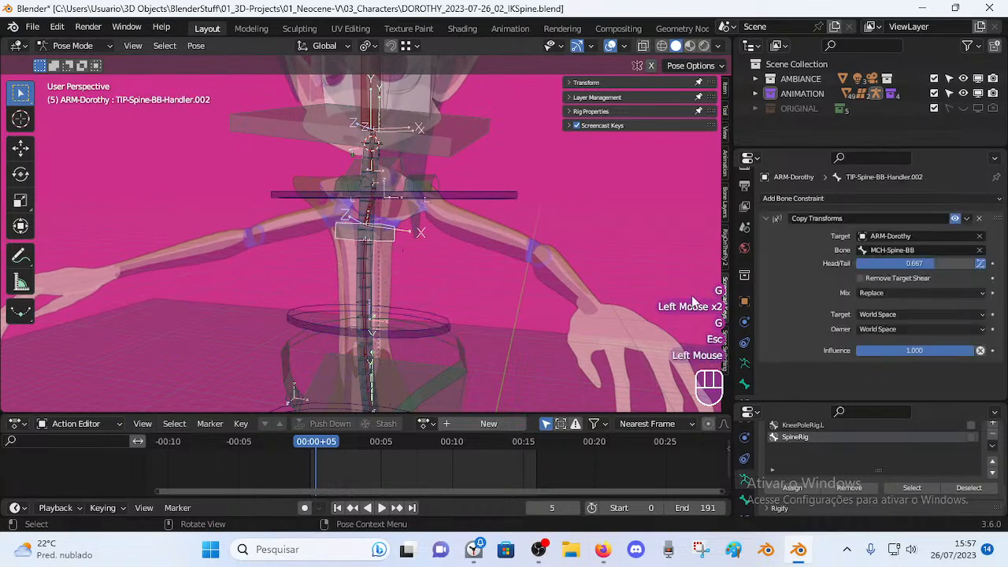
left_click(898, 314)
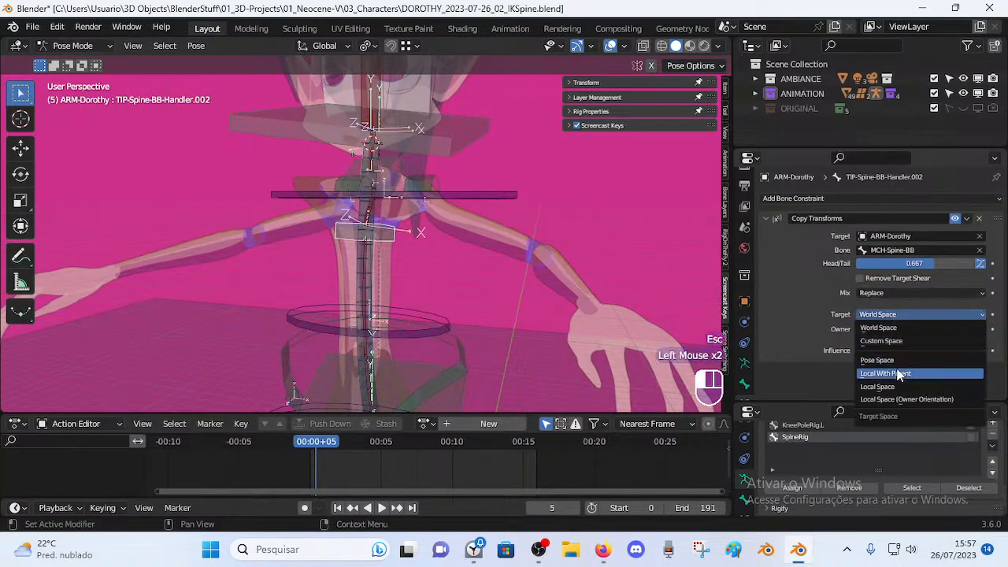
left_click(897, 385)
left_click(898, 331)
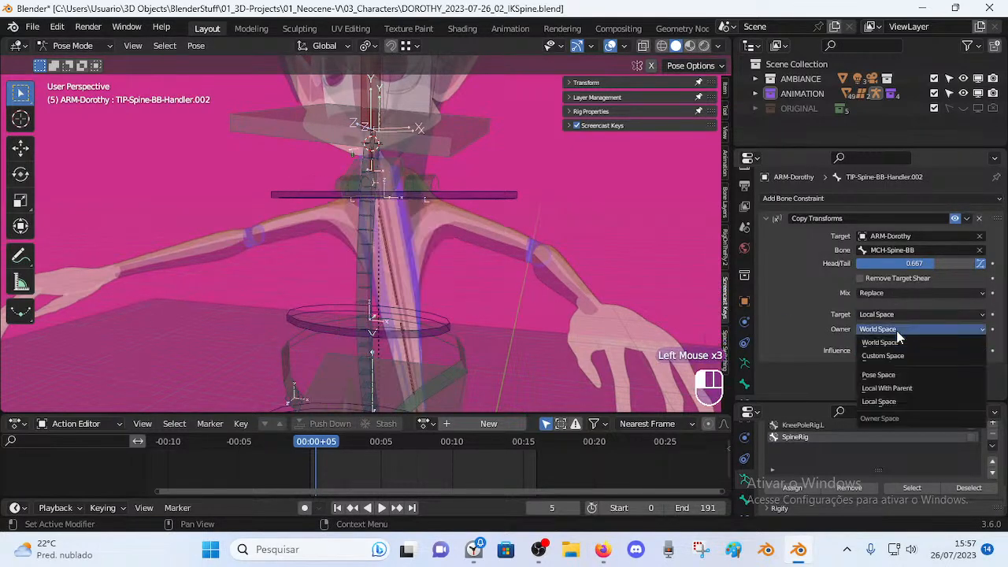
left_click(887, 402)
left_click_drag(917, 263, 869, 263)
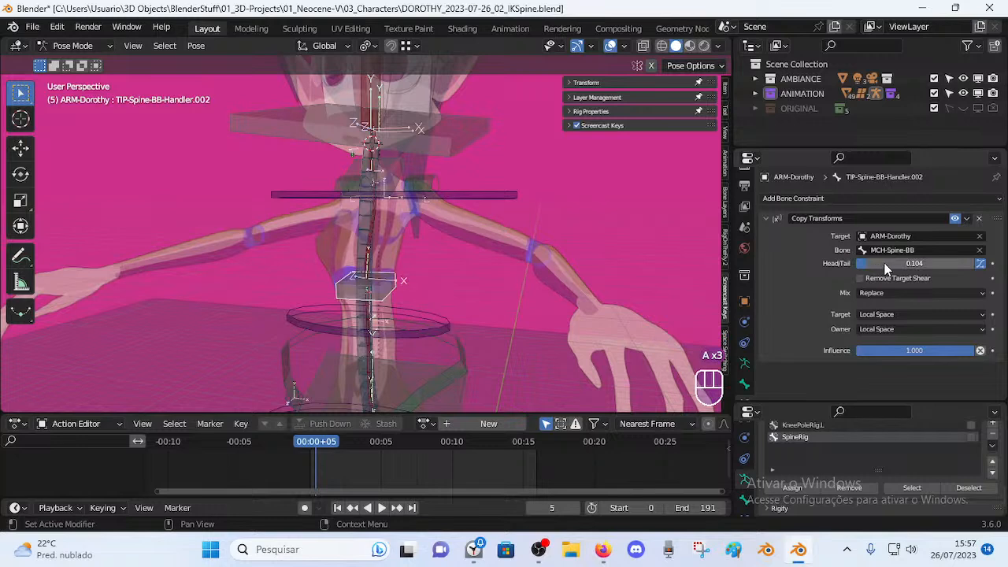
Test-move the bendy spine bone MCH-Spine-BB and cancel the move.
mouse_move(417, 340)
middle_mouse_down("shift")
mouse_move(427, 259)
mouse_move(411, 349)
mouse_move(409, 333)
middle_mouse_up("shift")
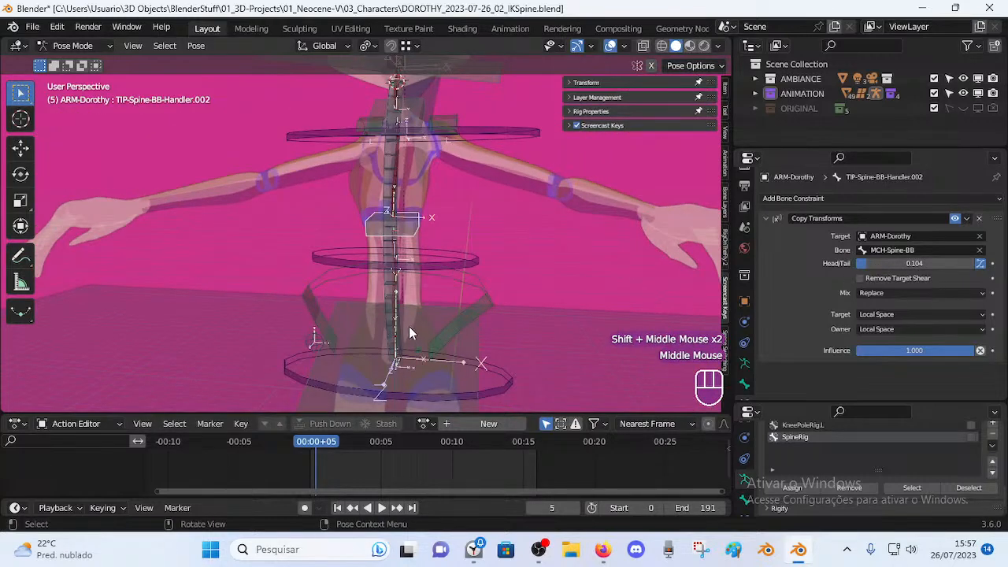
left_click(387, 199)
key("g")
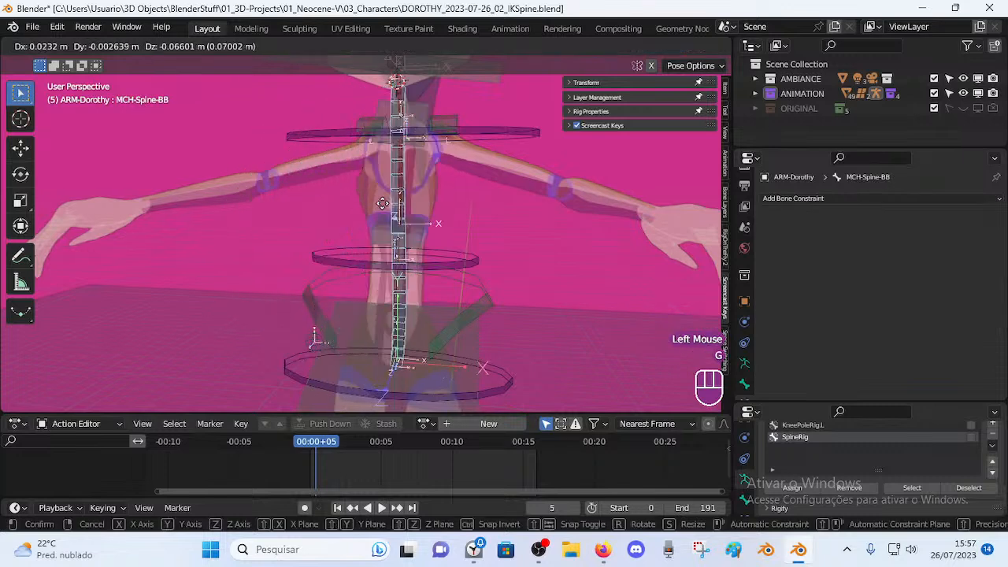
key("Escape")
Test-rotate the hip handle TIP-Spine-BB-Handler.001 and the waist handle TIP-Spine-BB-Handler.002, cancelling both rotations.
left_click(410, 372)
key("r")
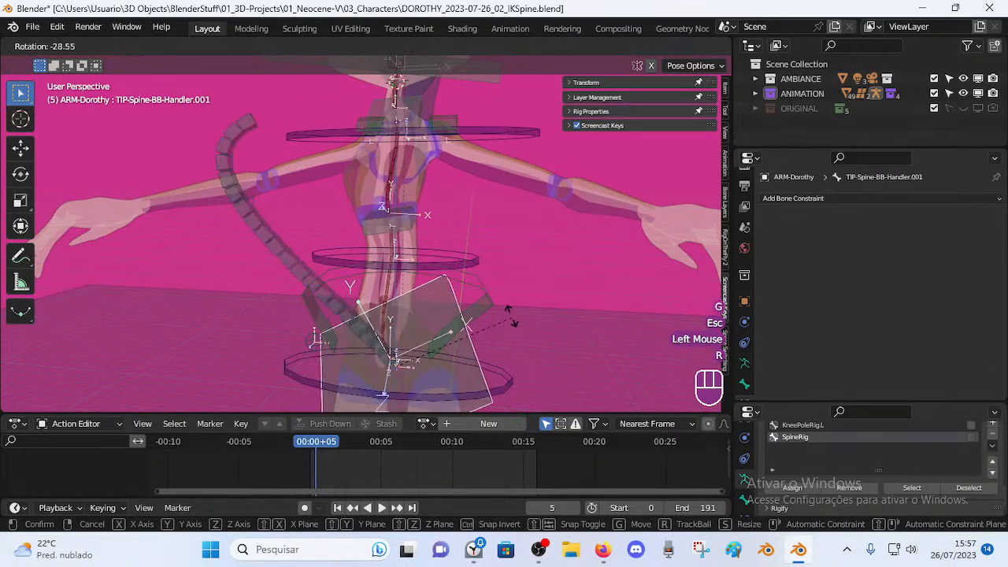
key("Escape")
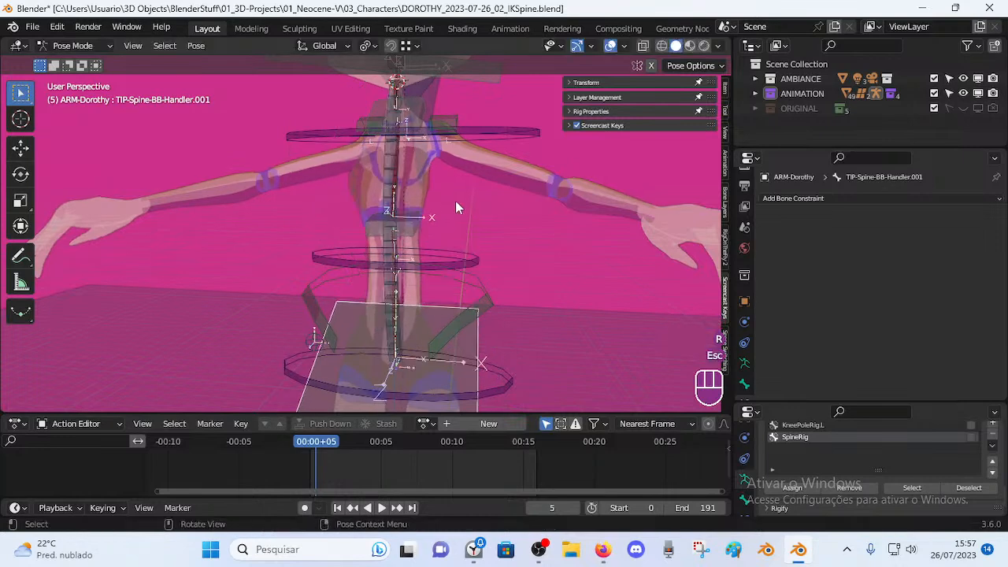
left_click(417, 227)
key("r")
key("Escape")
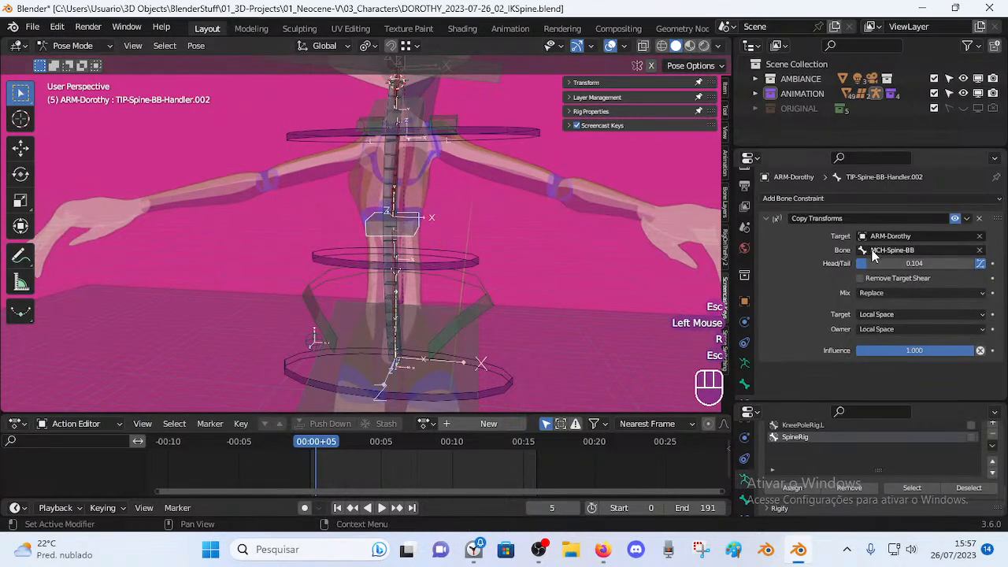
Set the waist handle's Copy Transforms Mix to Before Original (Split Channels) and clear the pose transforms of all bones.
left_click(882, 294)
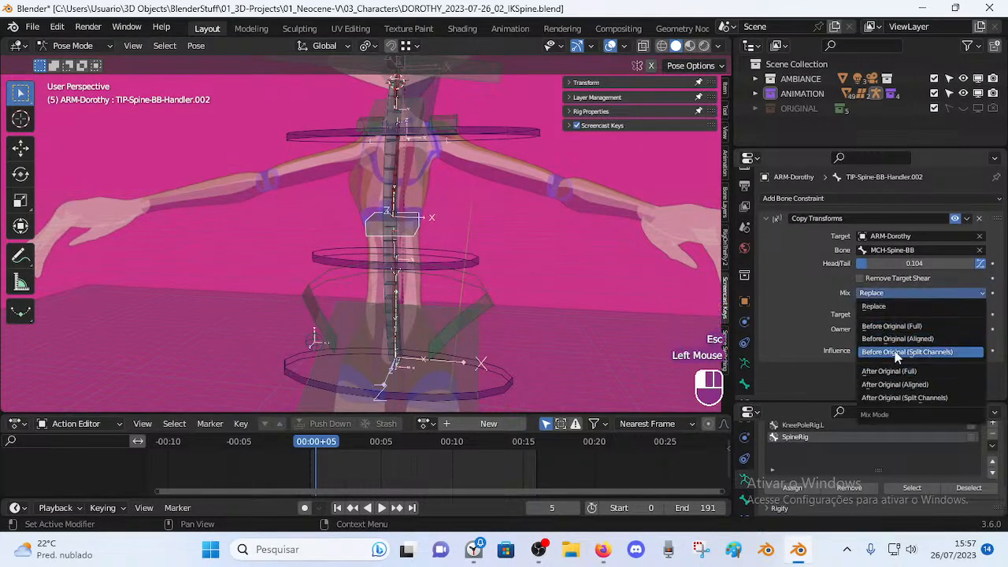
left_click(896, 353)
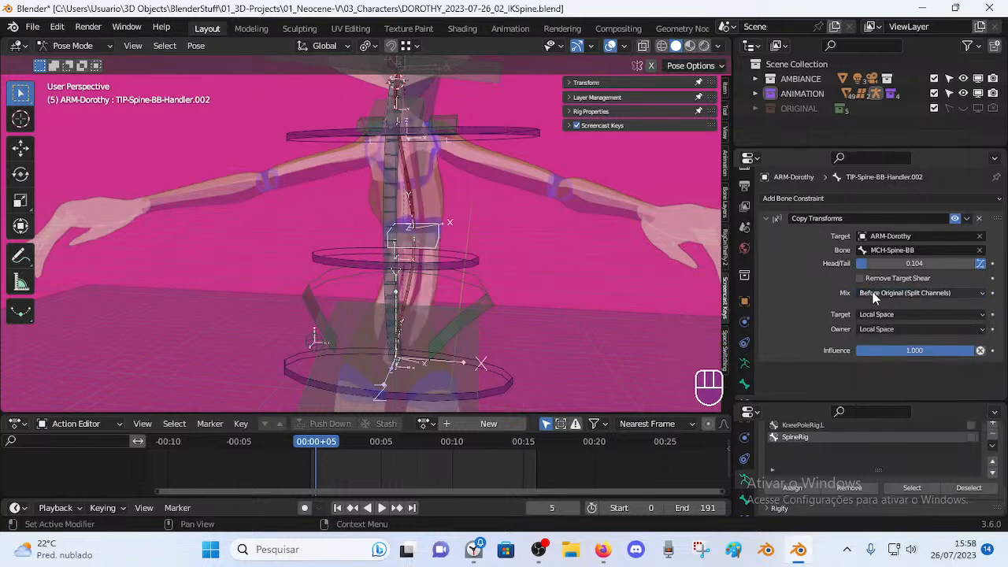
key("alt+q")
key("alt+q")
key("alt+q")
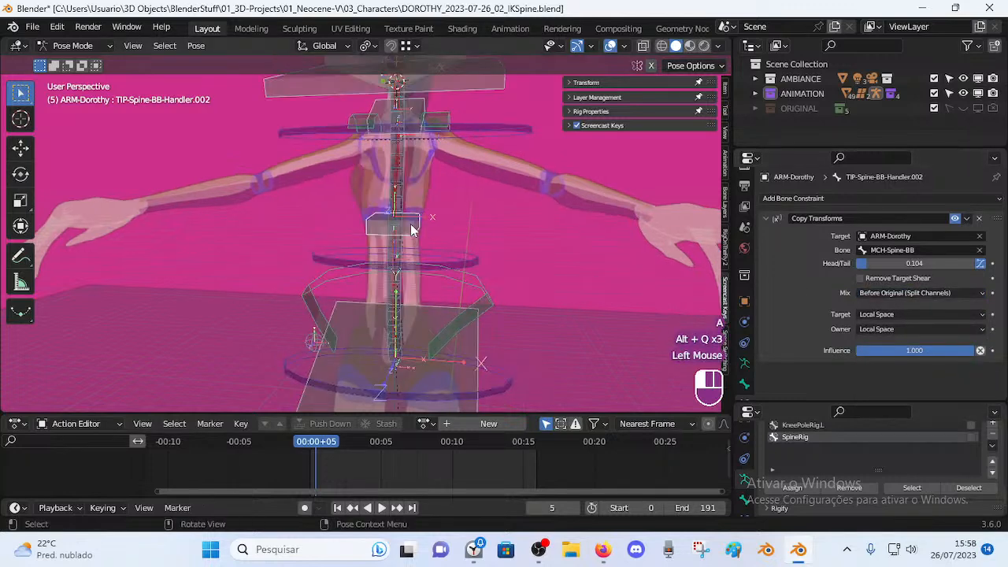
Test-move the waist handle TIP-Spine-BB-Handler.002 and cancel the move.
left_click(452, 232)
key("g")
key("Escape")
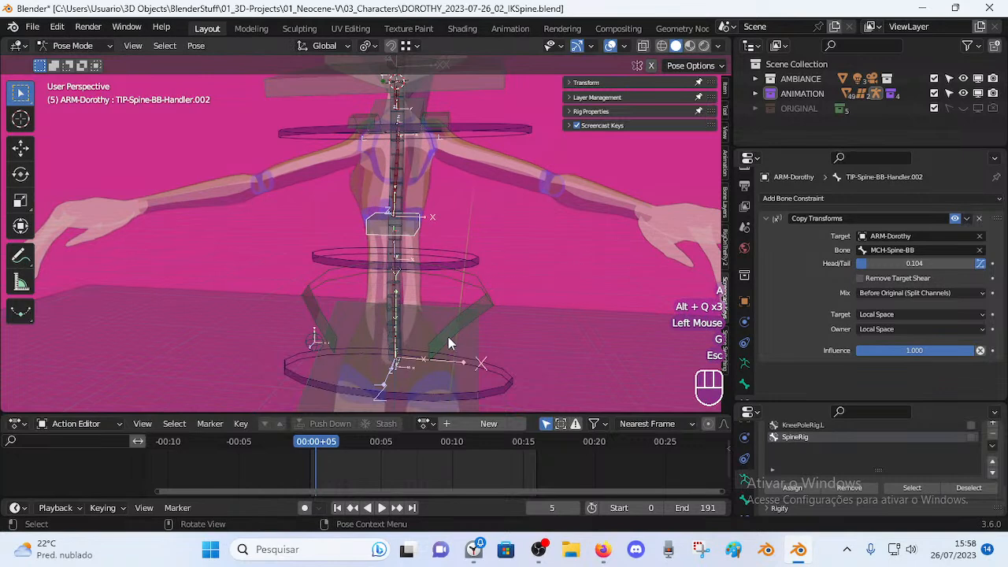
Move and rotate the head handle TIP-Spine-BB-Handler.004 to test how the bendy spine deforms.
left_click(454, 104)
scroll(454, 103, "down", 1)
key("g")
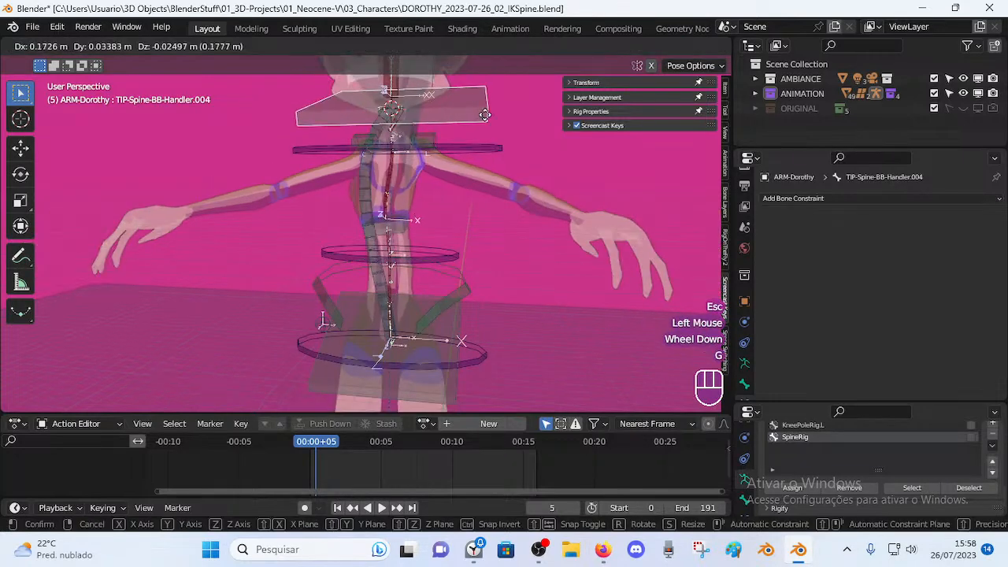
left_click(511, 129)
key("r")
left_click(520, 224)
key("g")
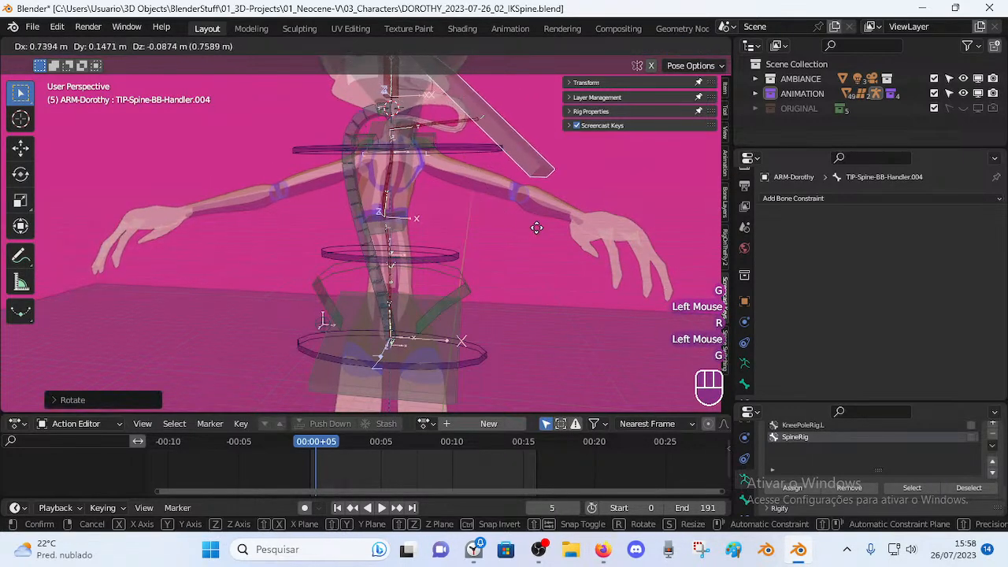
left_click(492, 208)
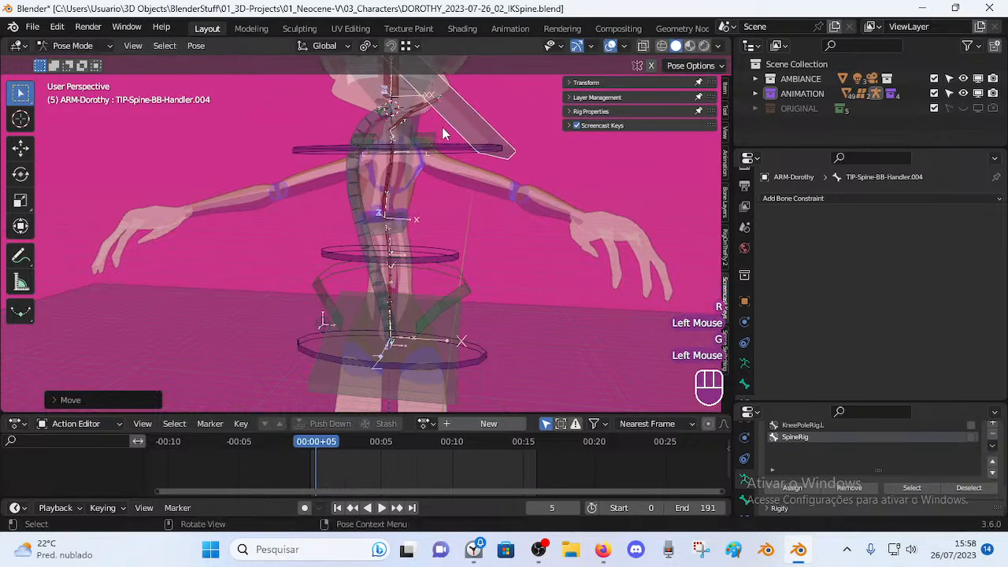
key("g")
left_click(410, 159)
Set the chest handle TIP-Spine-BB-Handler.003's Copy Transforms Mix to Before Original (Split Channels) and its Head/Tail to 0.070.
middle_click_drag(410, 159, 404, 254, "shift")
scroll(404, 254, "up", 2)
left_click(351, 193)
middle_click_drag(351, 193, 451, 195)
left_click(449, 194)
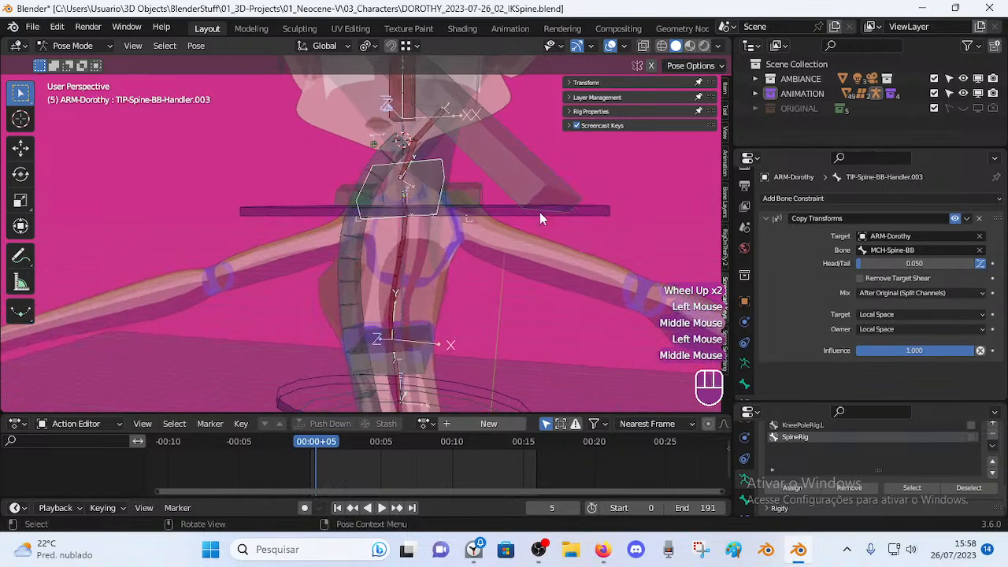
left_click(906, 293)
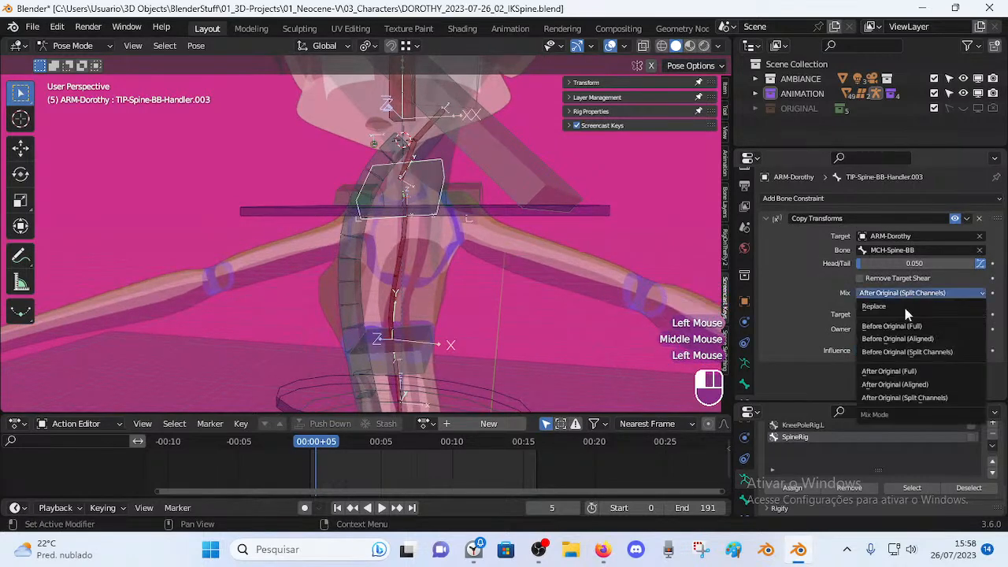
left_click(899, 352)
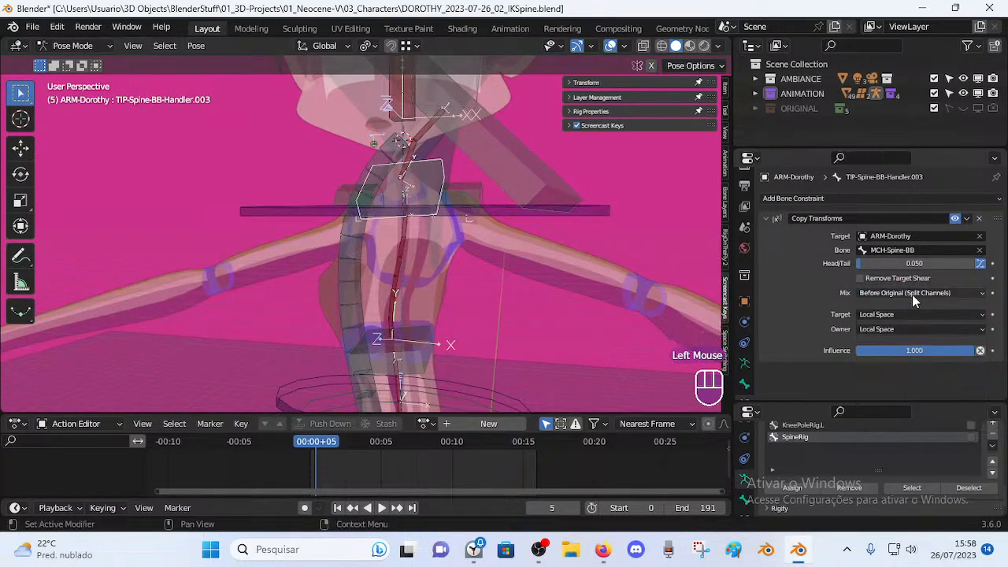
left_click_drag(913, 263, 916, 263)
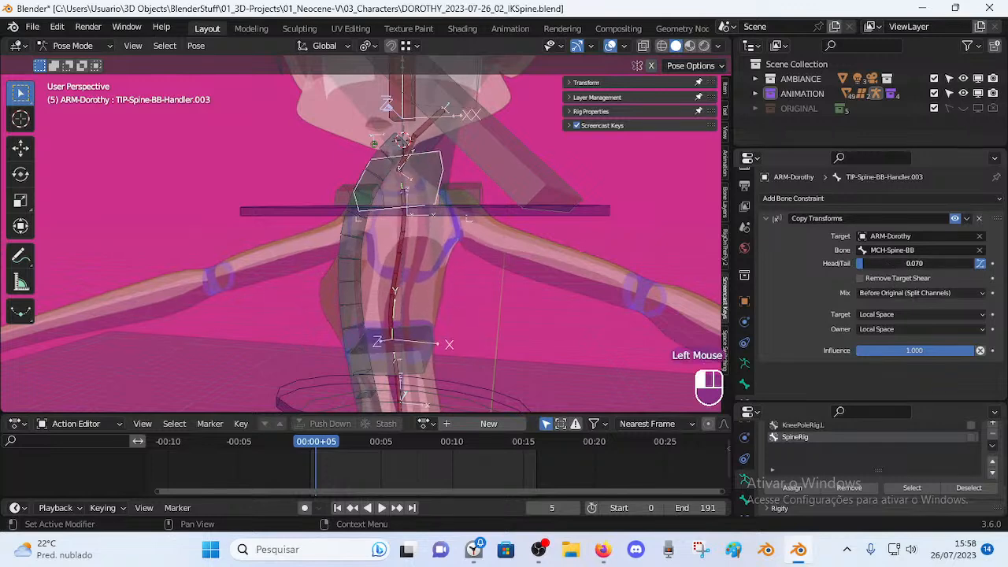
Move and rotate TIP-Spine-BB-Handler.004 again to test the chest handle's adjusted constraint.
left_click(478, 136)
key("g")
left_click(488, 187)
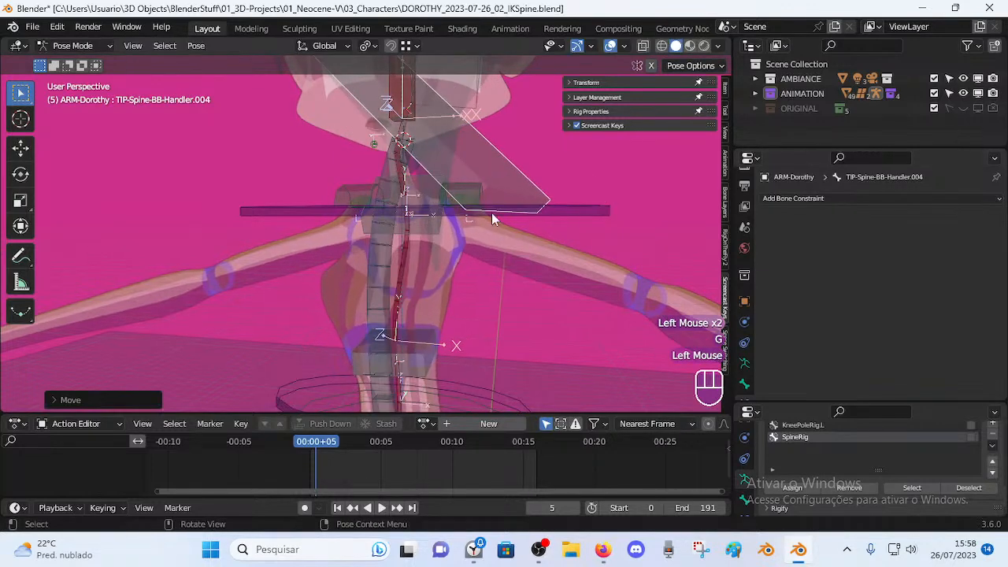
key("r")
left_click(466, 195)
scroll(464, 196, "down", 1)
key("g")
left_click(457, 203)
Enter Edit Mode on the armature and test-move the waist control CTL-Spine.002, cancelling the move.
key("Tab")
middle_click_drag(445, 236, 429, 277)
key("Tab")
key("Tab")
left_click(425, 279)
key("g")
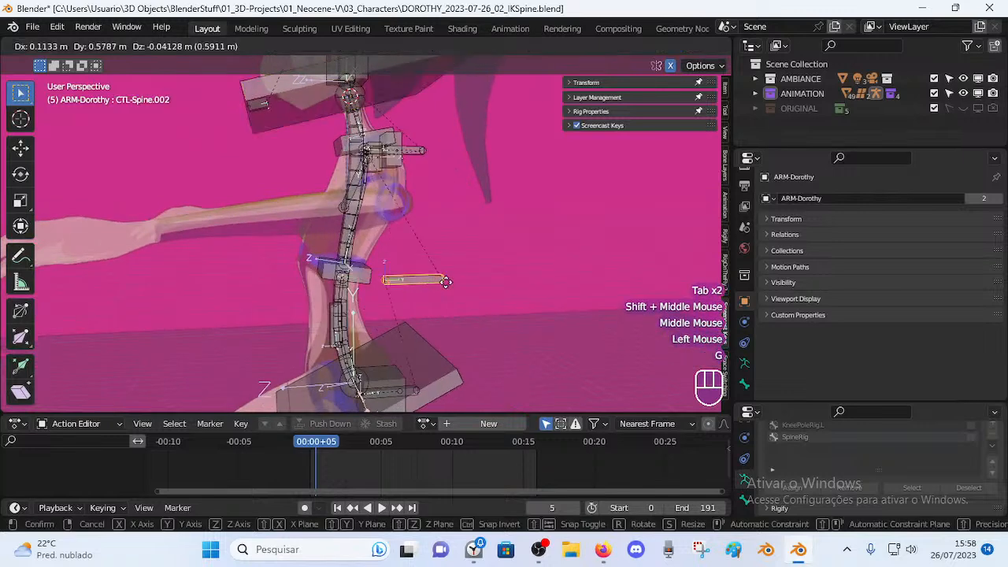
right_click(454, 274)
Test-move the hip handle TIP-Spine-BB-Handler.001, cancel the move, and add CTL-Spine.001 to the selection.
middle_click_drag(443, 368, 435, 298, "shift")
scroll(425, 303, "up", 1)
left_click(414, 292)
key("g")
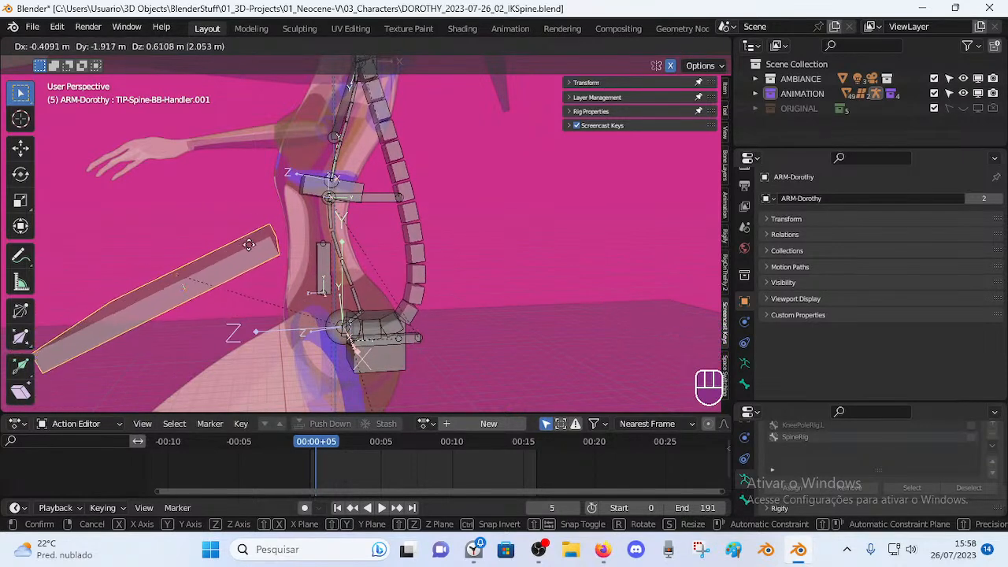
right_click(263, 247)
middle_click_drag(404, 344, 394, 287, "shift")
scroll(420, 286, "up", 1)
left_click(410, 289, "shift")
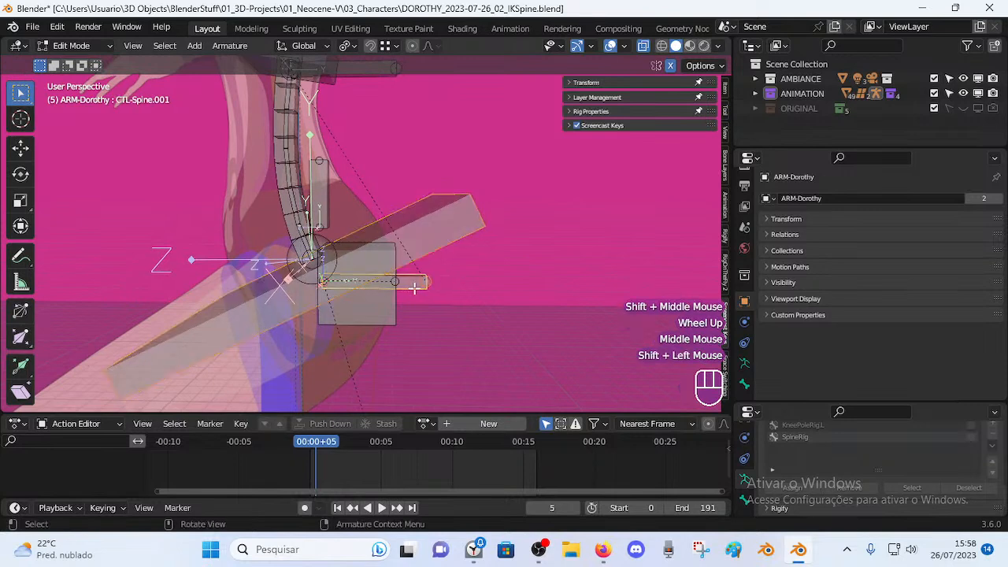
middle_click_drag(412, 279, 412, 294, "shift")
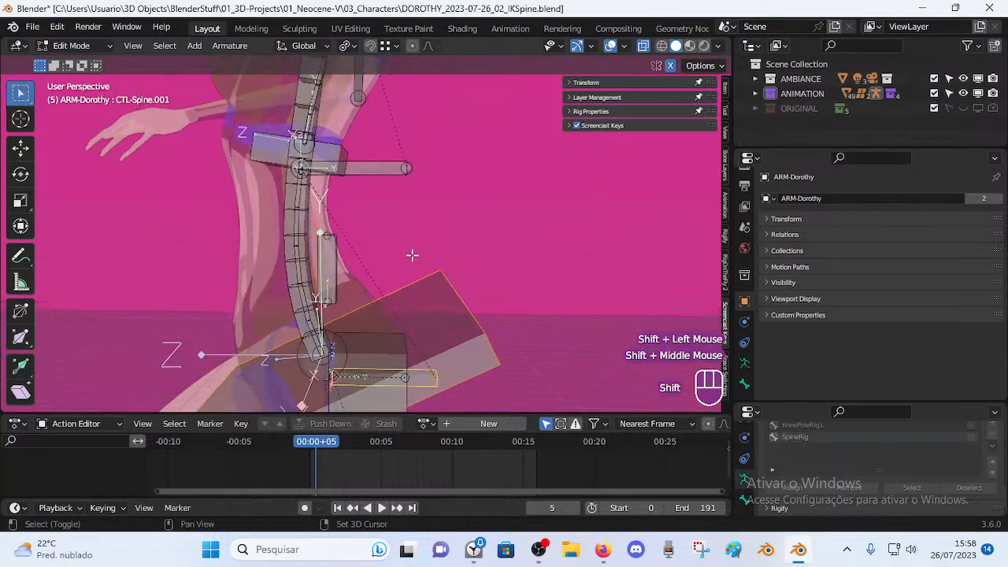
Select CTL-Spine.002 alone, test-move it away from the waist and cancel the move.
left_click(384, 176)
scroll(384, 188, "down", 1, "shift")
middle_click_drag(385, 193, 408, 307, "shift")
left_click(395, 273)
key("g")
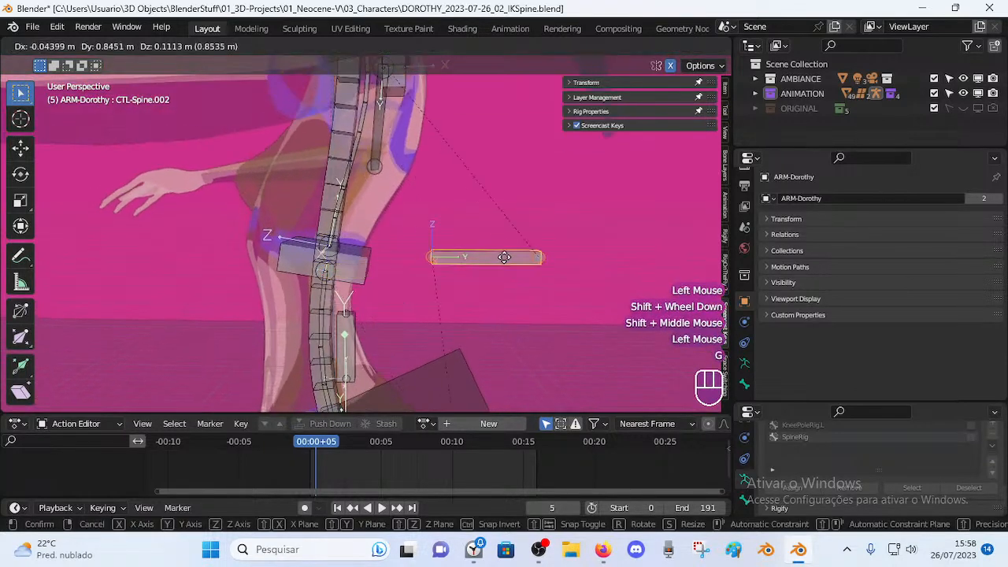
right_click(495, 250)
Test-move the chest control CTL-Spine.003 several times from different angles to check its parent relations, cancelling each move.
middle_click_drag(450, 150, 449, 273, "shift")
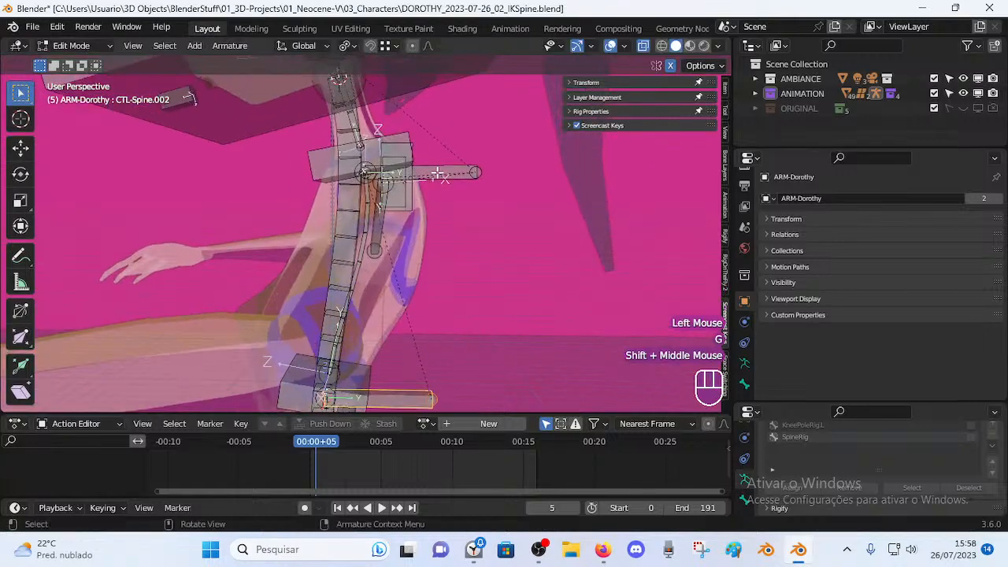
left_click(439, 172)
key("g")
right_click(518, 161)
middle_click_drag(511, 182, 455, 218)
key("g")
right_click(526, 214)
middle_click_drag(436, 170, 420, 191)
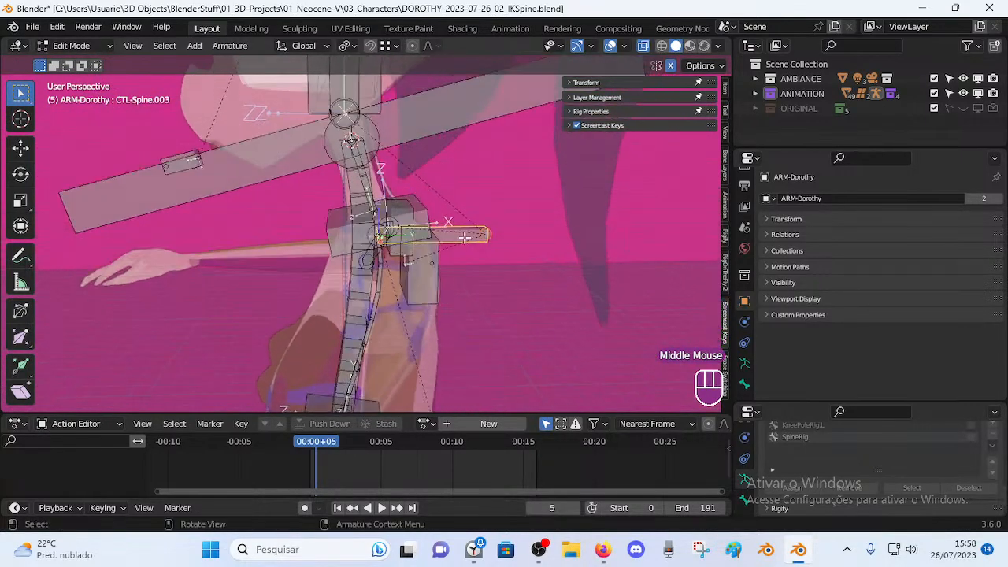
scroll(373, 110, "down", 1)
middle_click_drag(373, 110, 374, 173, "shift")
middle_click_drag(374, 173, 380, 194)
key("g")
right_click(486, 249)
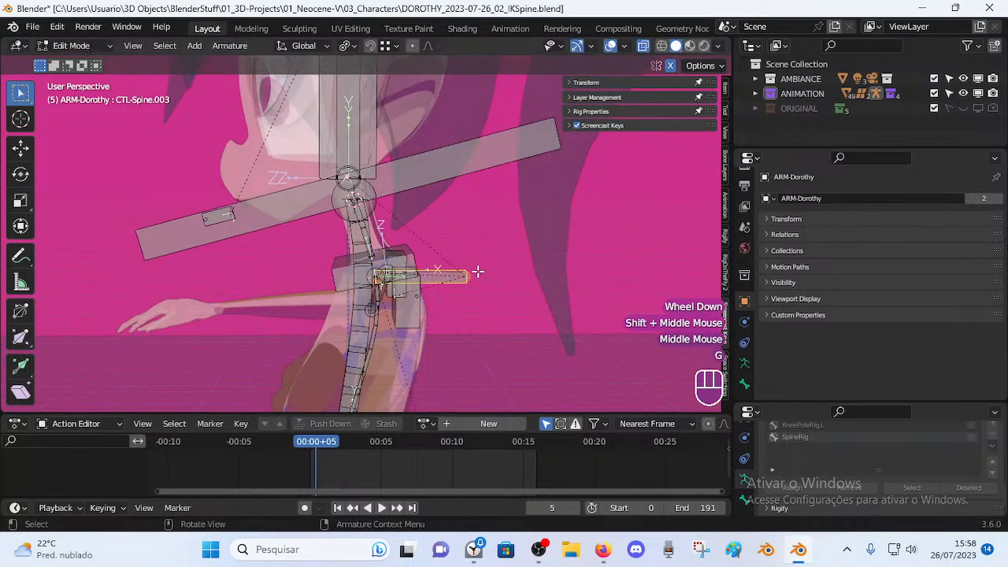
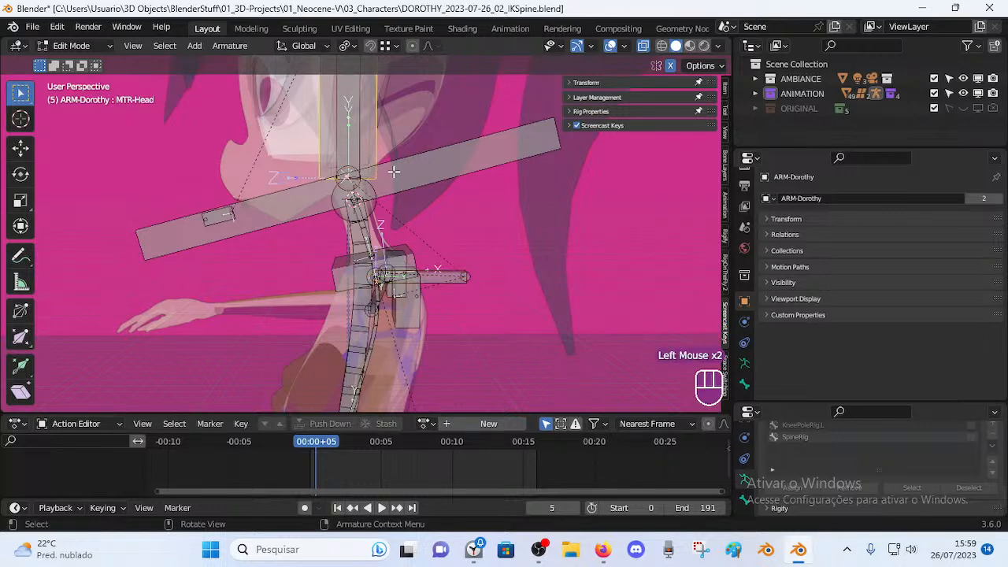
Test-move the head handle TIP-Spine-BB-Handler.004 and the head bone DEF-Head to check their parent relations.
left_click(401, 171)
key("g")
key("g")
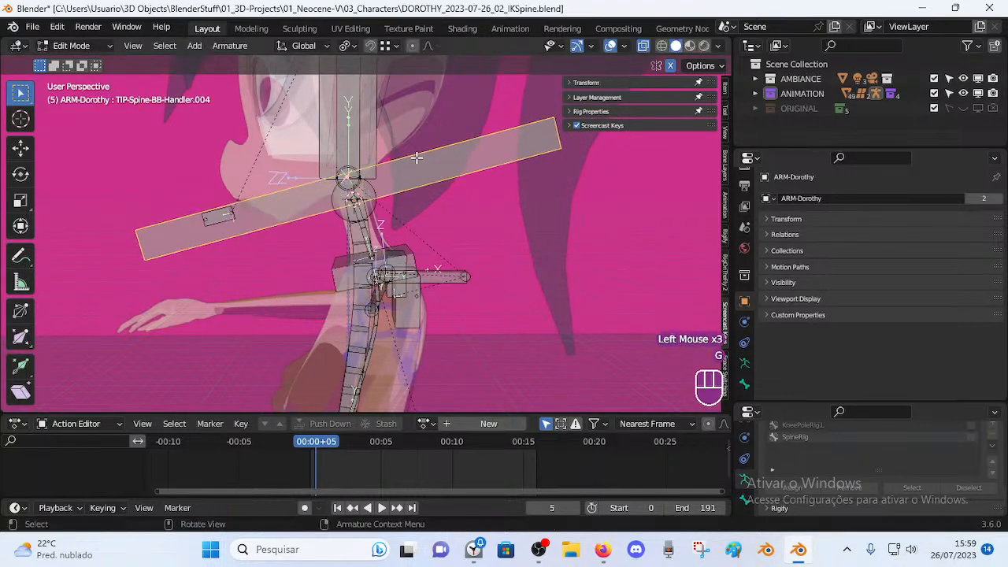
right_click(429, 130)
left_click(351, 137)
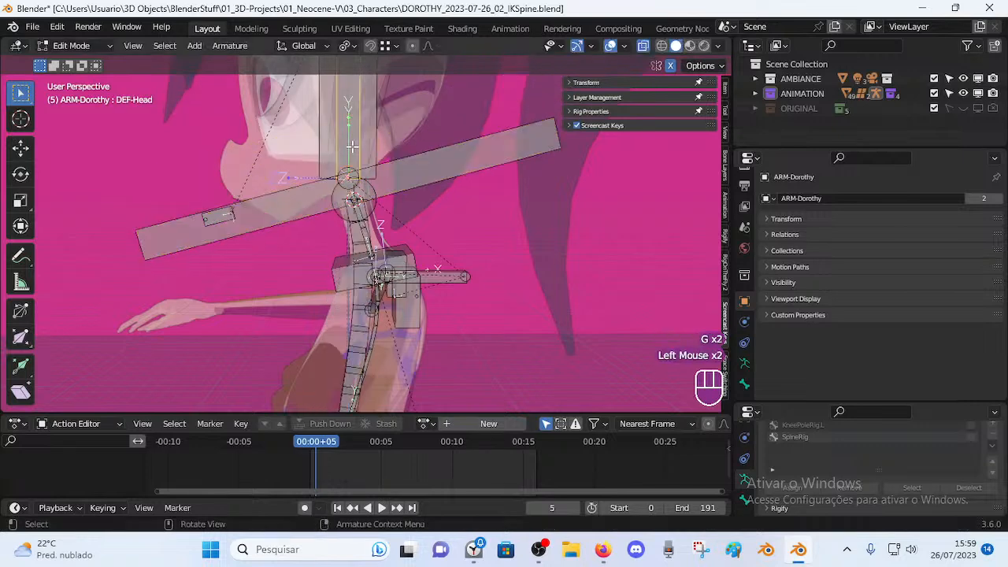
key("g")
Test-move MTR-Head, cancel the move, and clear the bone's parent.
left_click(368, 124)
key("g")
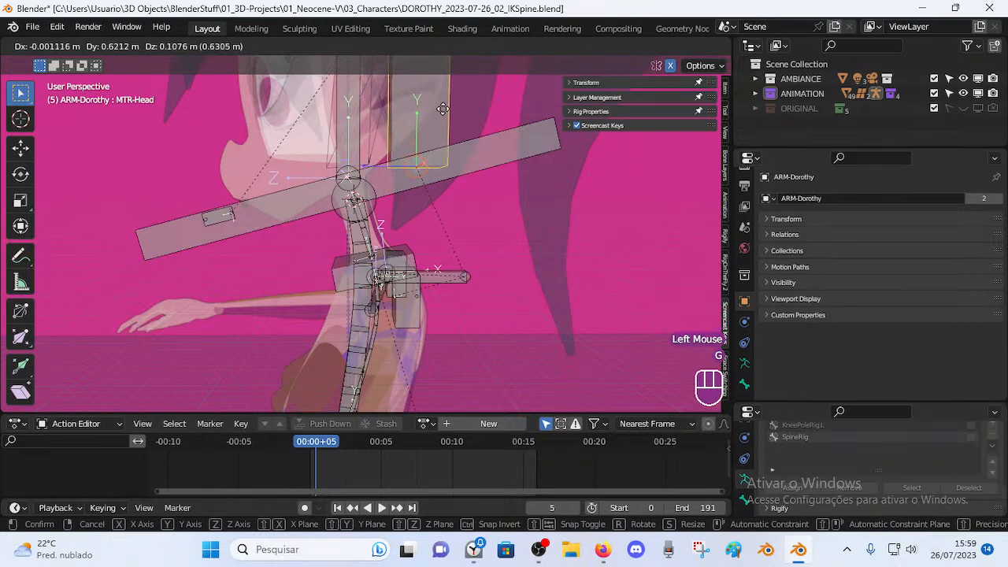
right_click(444, 109)
key("alt+p")
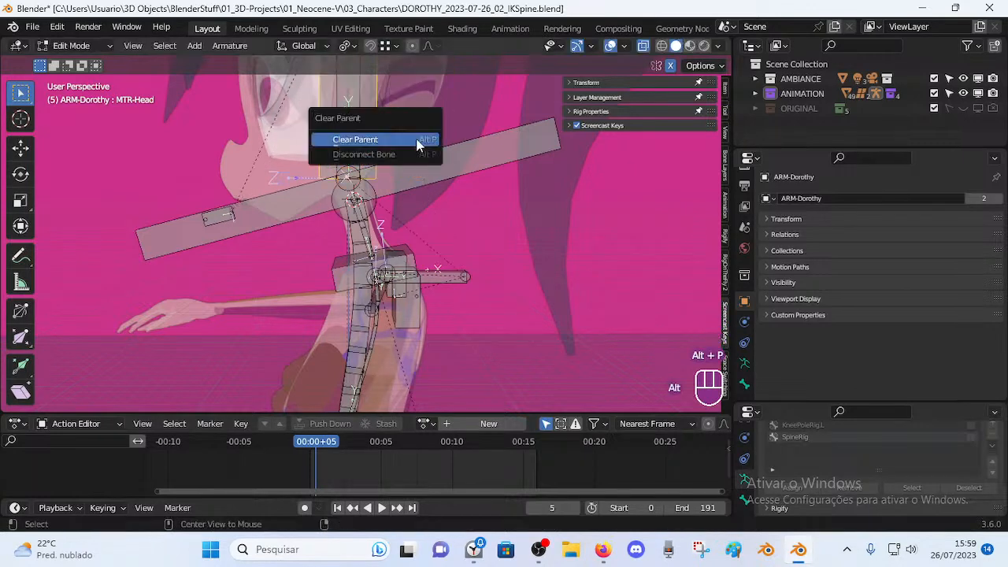
left_click(418, 141)
Hide the small bone in front of the neck below the chin.
middle_click_drag(335, 226, 463, 199)
left_click(238, 213)
key("h")
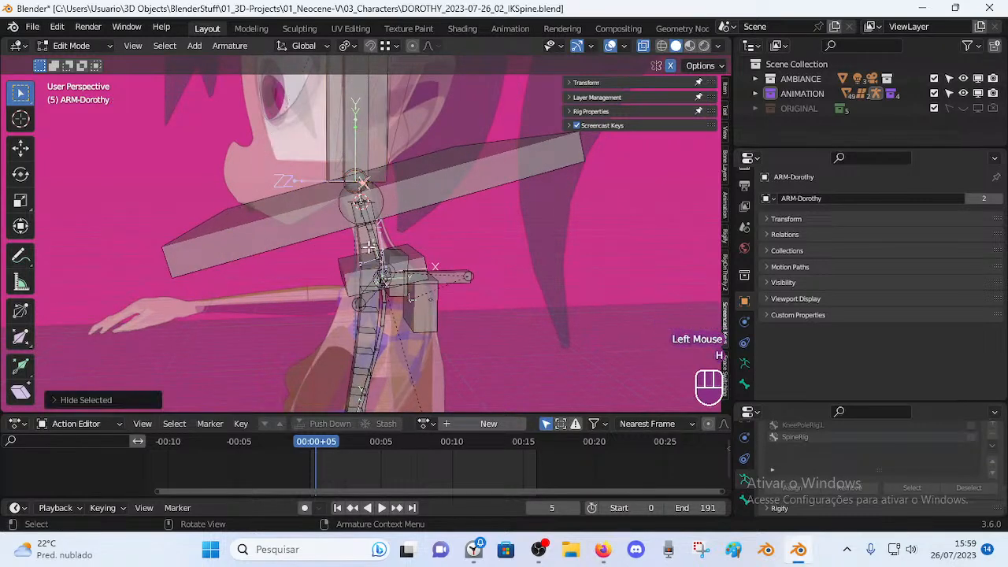
Return to Pose Mode and clear the pose transforms of all bones.
key("Tab")
middle_click_drag(362, 264, 418, 225)
key("a")
key("alt+q")
key("alt+q")
key("alt+q")
Rotate and move TIP-Spine-BB-Handler.004 in side view to test the spine's bend.
left_click(511, 180)
middle_click_drag(510, 181, 491, 191)
key("r")
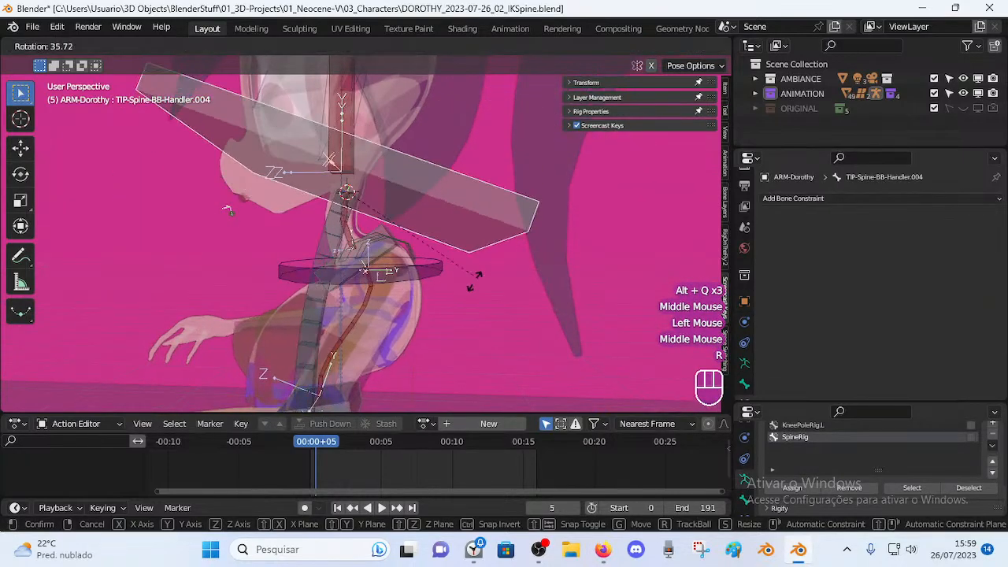
left_click(478, 277)
key("g")
left_click(449, 225)
Rotate and reposition TIP-Spine-BB-Handler.004 in front view to test the spine's sideways bend.
middle_click_drag(449, 225, 508, 243)
key("r")
left_click(536, 194)
key("g")
left_click(486, 254)
key("g")
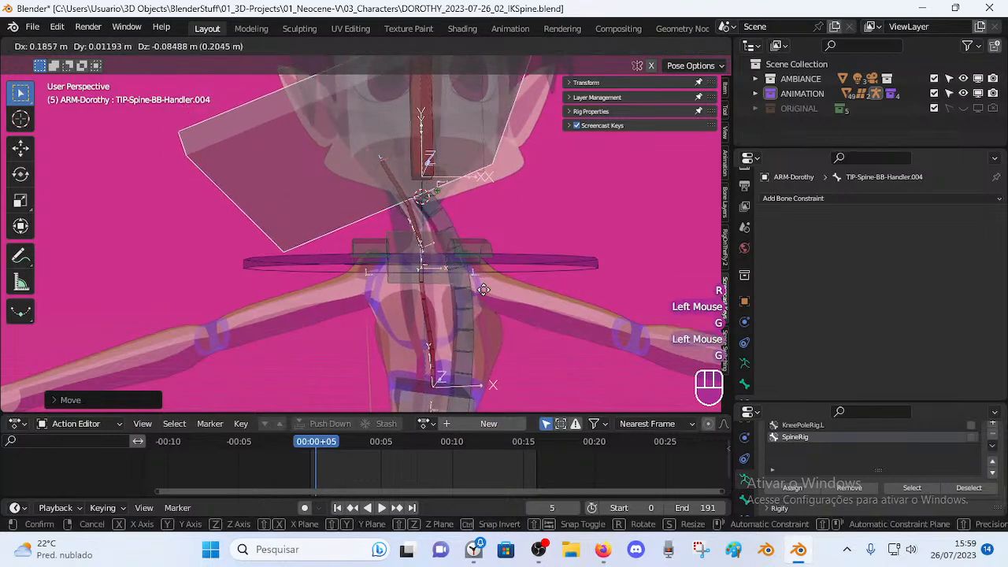
left_click(483, 290)
scroll(483, 290, "down", 1)
key("g")
left_click(394, 243)
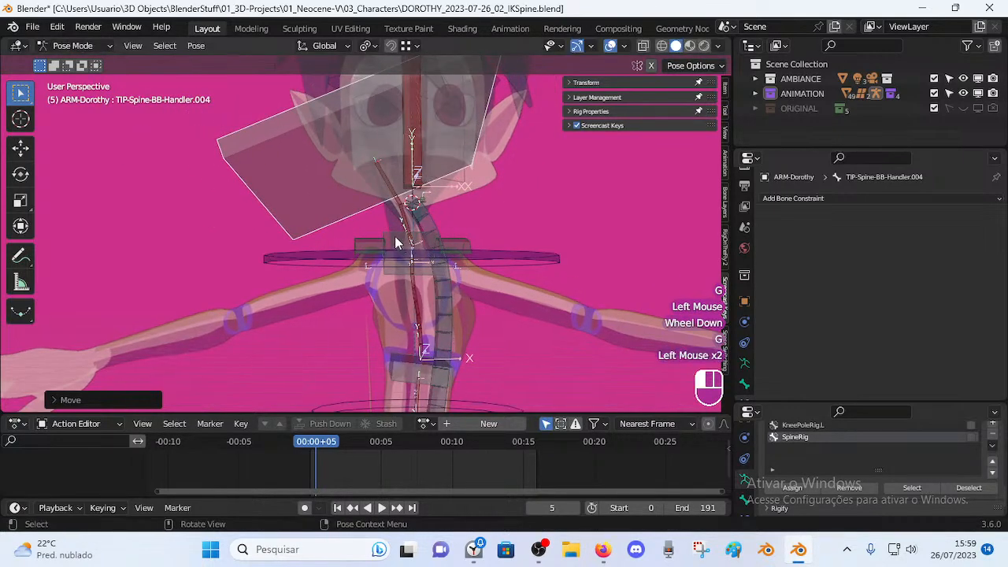
Set the Copy Transforms Head/Tail of the chest handle TIP-Spine-BB-Handler.003 to 0.219.
left_click(395, 243)
left_click_drag(886, 264, 916, 263)
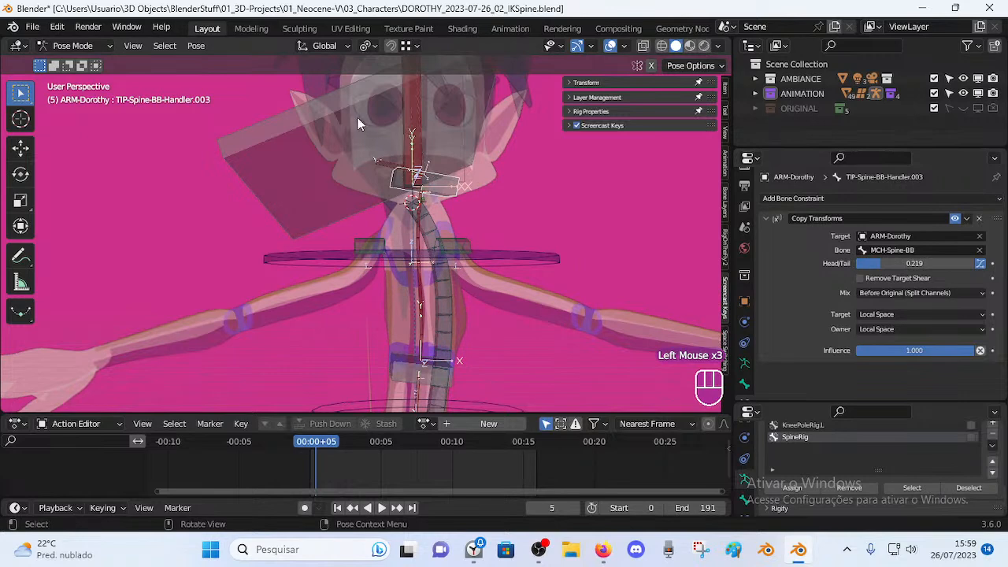
Move and rotate TIP-Spine-BB-Handler.004 to both sides to test the spine with the chest handle's new Head/Tail value.
left_click(342, 123)
key("g")
left_click(473, 105)
key("r")
left_click(512, 239)
key("g")
left_click(380, 346)
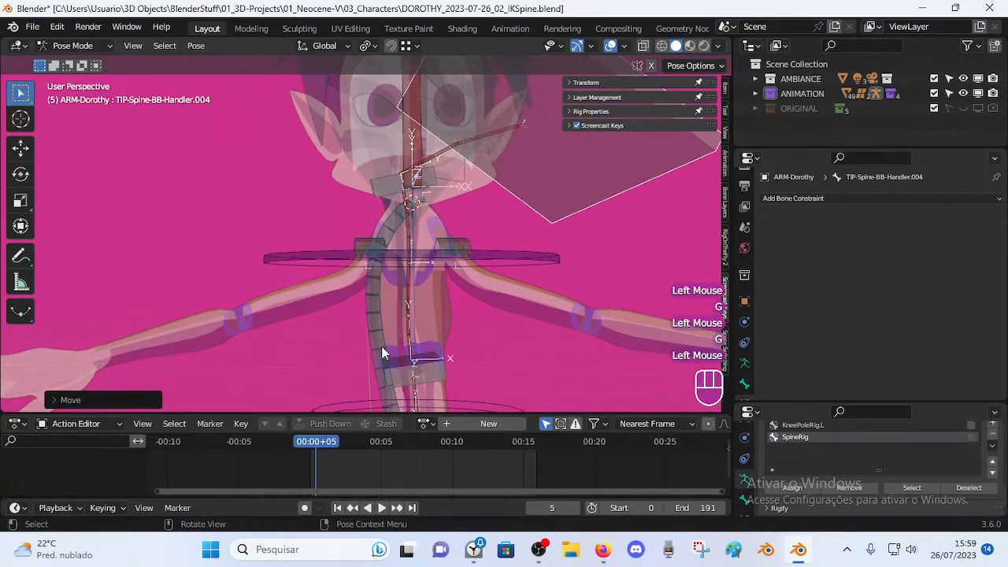
key("g")
left_click(569, 249)
key("r")
left_click(543, 228)
key("g")
left_click(532, 212)
Clear the pose transforms of all bones to restore the rest pose.
key("a")
key("alt+q")
key("alt+q")
left_click(405, 229)
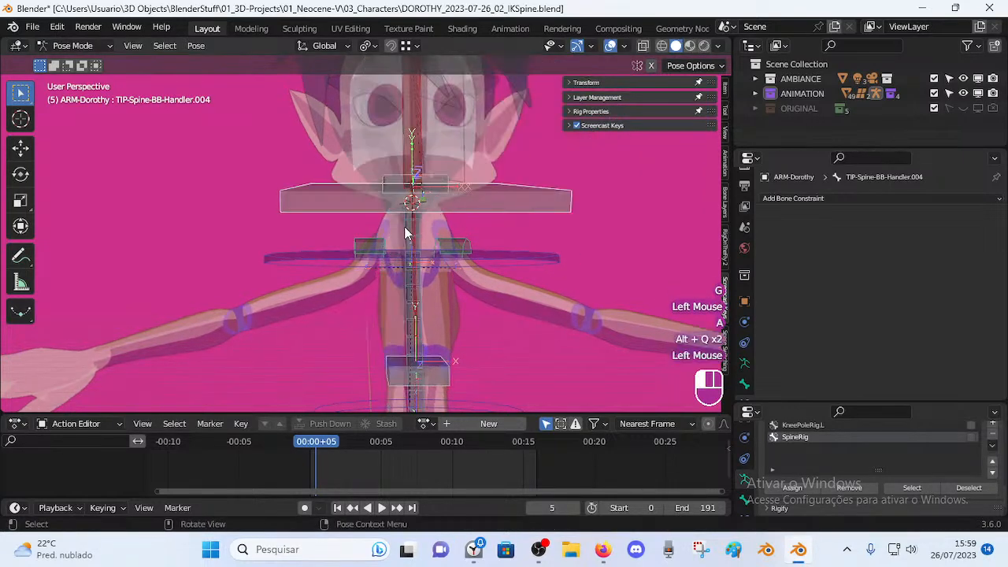
Add a Stretch To constraint to MCH-Spine-BB targeting the chest handle TIP-Spine-BB-Handler.003.
left_click(397, 190)
scroll(458, 234, "up", 2)
left_click(426, 219)
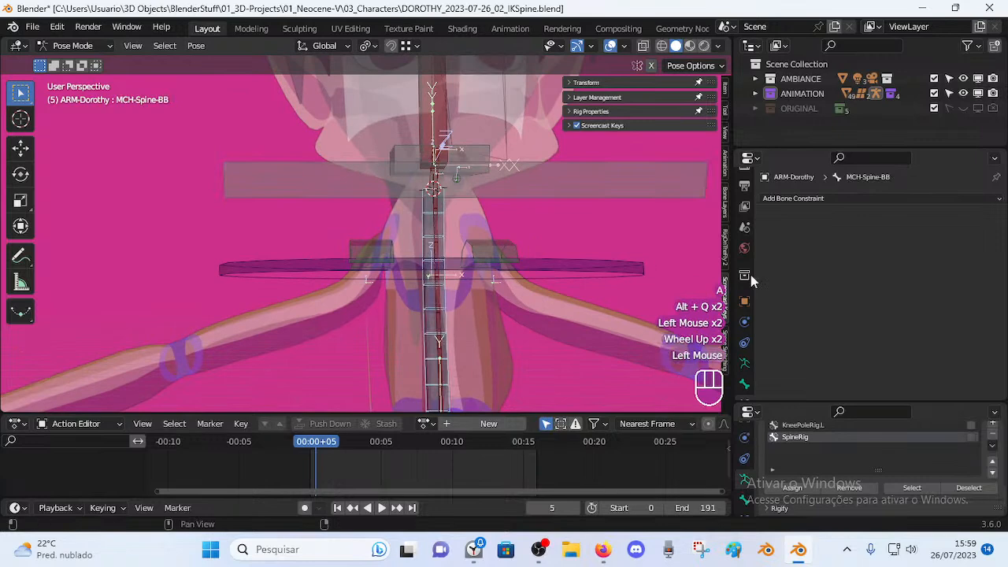
left_click(473, 157)
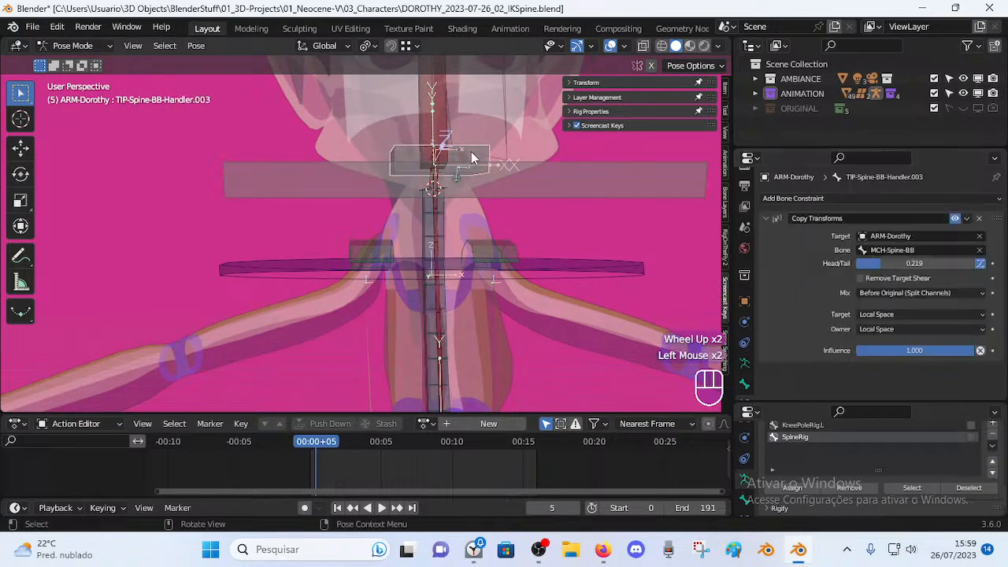
left_click(423, 228, "shift")
key("shift+ctrl+c")
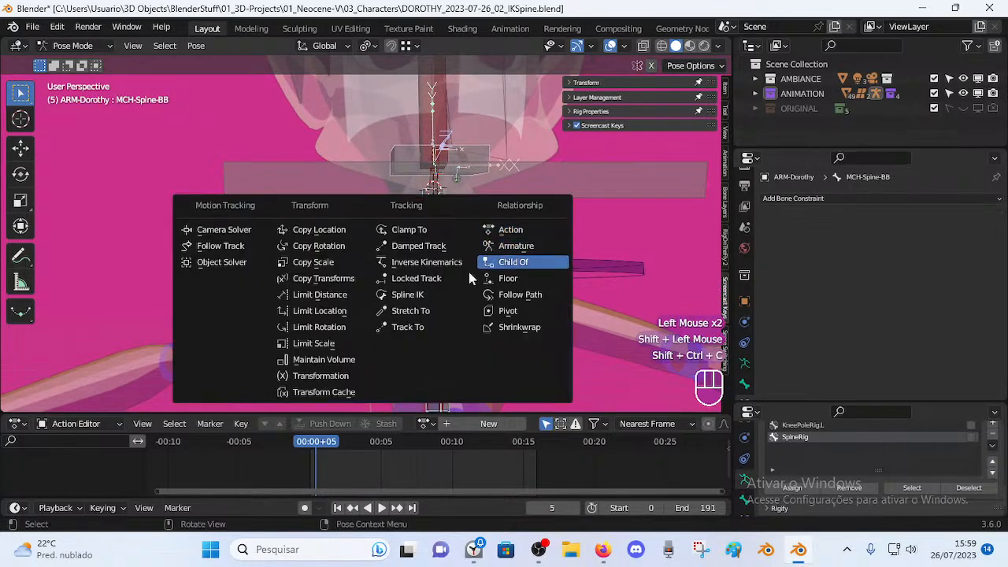
left_click(437, 312)
Clear the pose transforms of all bones with the new Stretch To constraint active.
scroll(582, 260, "down", 3)
key("alt+q")
key("alt+q")
key("alt+q")
key("alt+q")
key("alt+q")
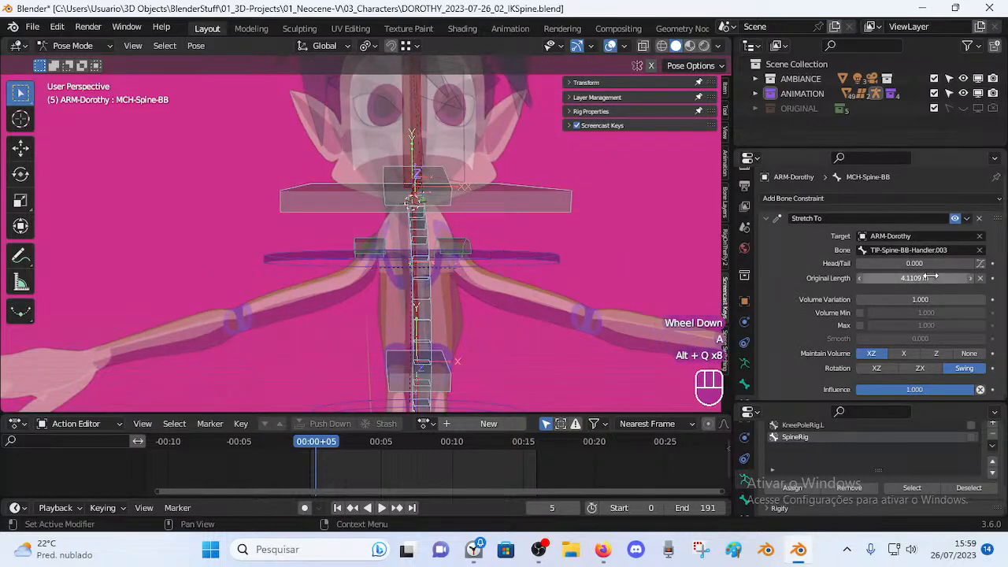
Reset the Original Length of MCH-Spine-BB's Stretch To constraint and try its Head/Tail, ending at 0.000.
left_click(426, 226)
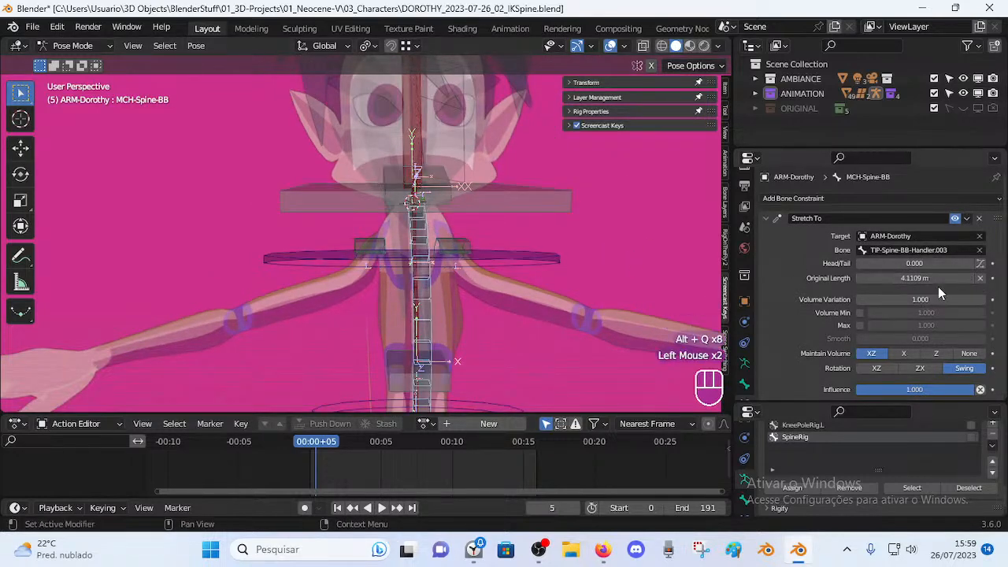
key("BackSpace")
key("BackSpace")
key("BackSpace")
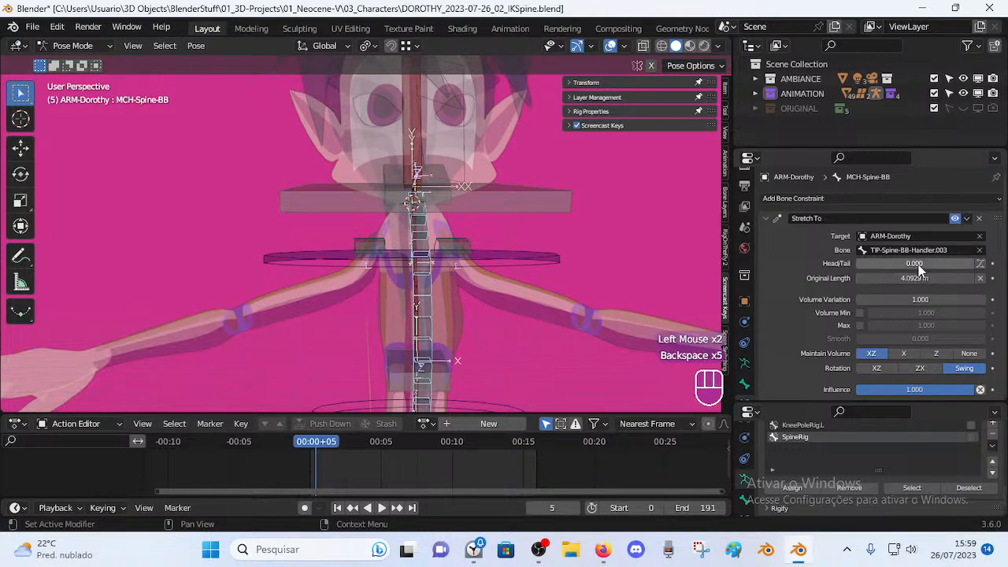
left_click_drag(913, 264, 856, 265)
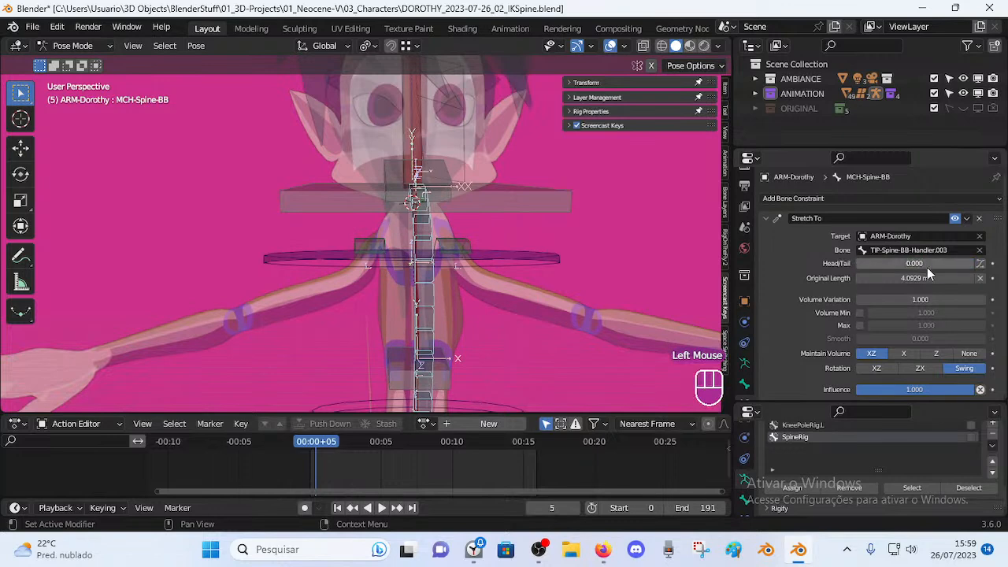
Clear all bones' pose transforms again to check how MCH-Spine-BB lines up with the spine.
left_click(768, 219)
middle_click_drag(537, 270, 482, 263)
scroll(505, 267, "up", 1)
key("a")
left_click(768, 219)
scroll(466, 269, "down", 1)
left_click(453, 199)
key("a")
key("alt+q")
key("alt+q")
key("alt+q")
key("alt+q")
key("alt+q")
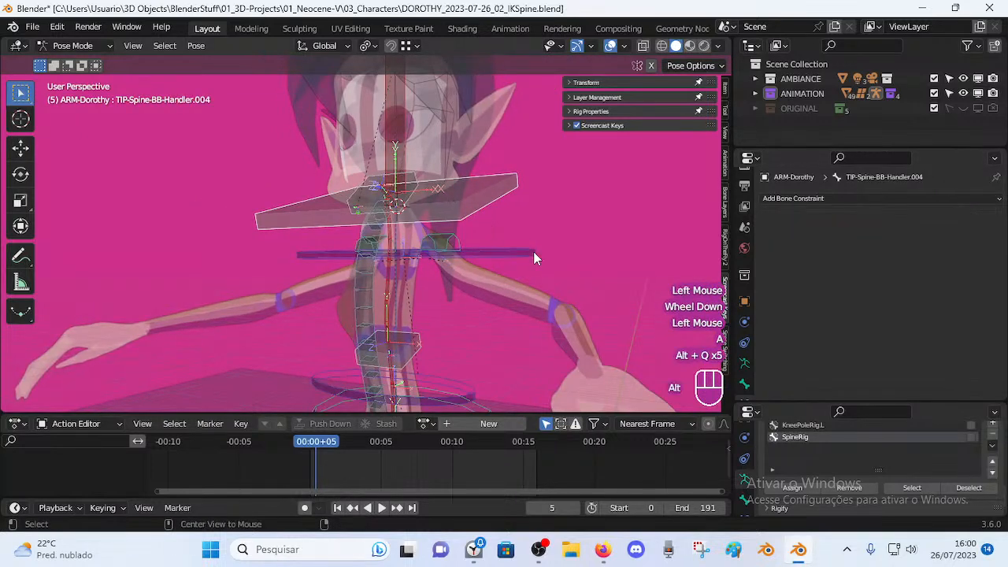
Change the target bone of MCH-Spine-BB's Stretch To constraint to TIP-Spine-BB-Handler.004.
middle_click_drag(533, 251, 433, 252)
left_click(429, 192)
middle_click_drag(428, 192, 387, 230)
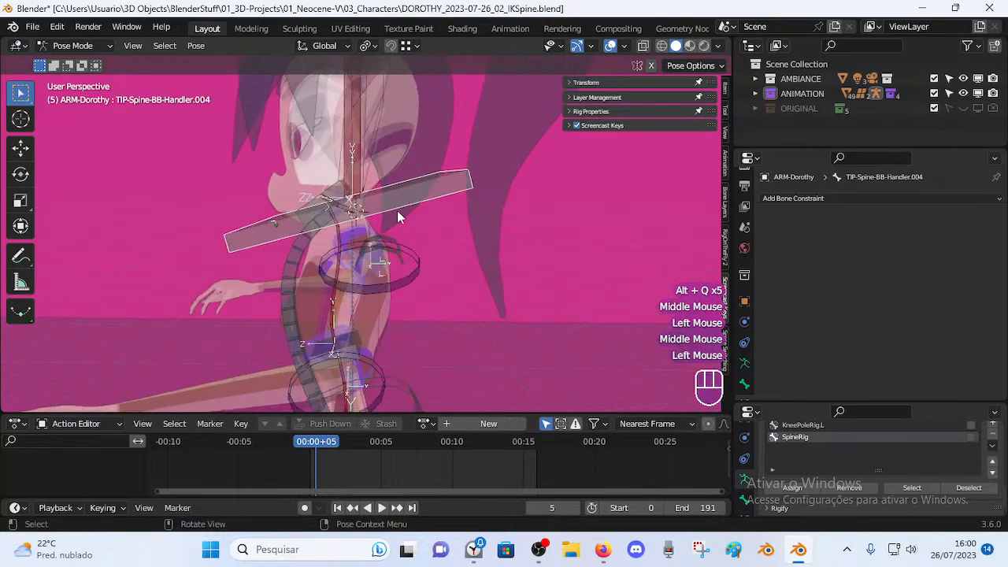
scroll(367, 244, "up", 2)
key("Tab")
key("Tab")
left_click(294, 244)
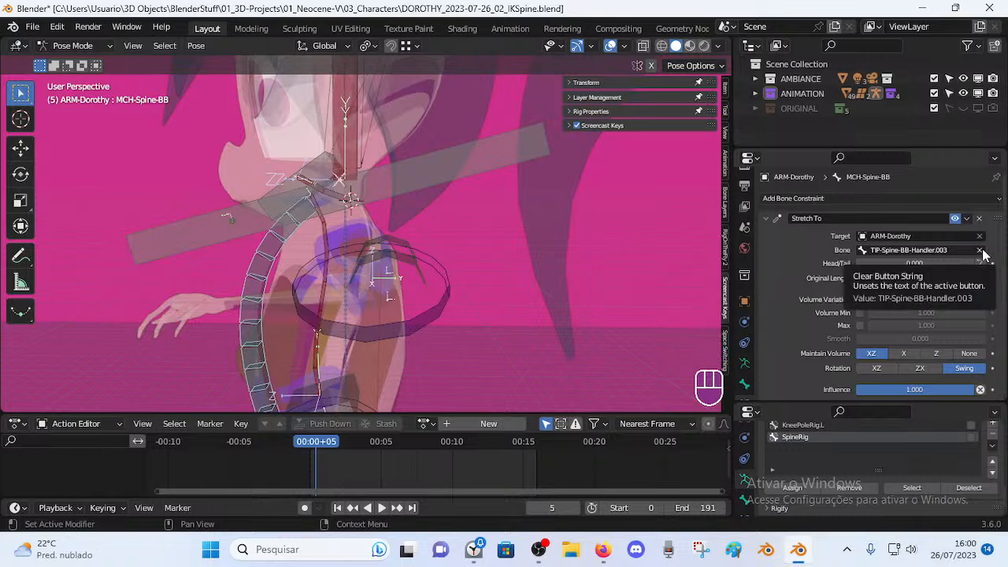
left_click(958, 250)
key("BackSpace")
type("4")
key("Return")
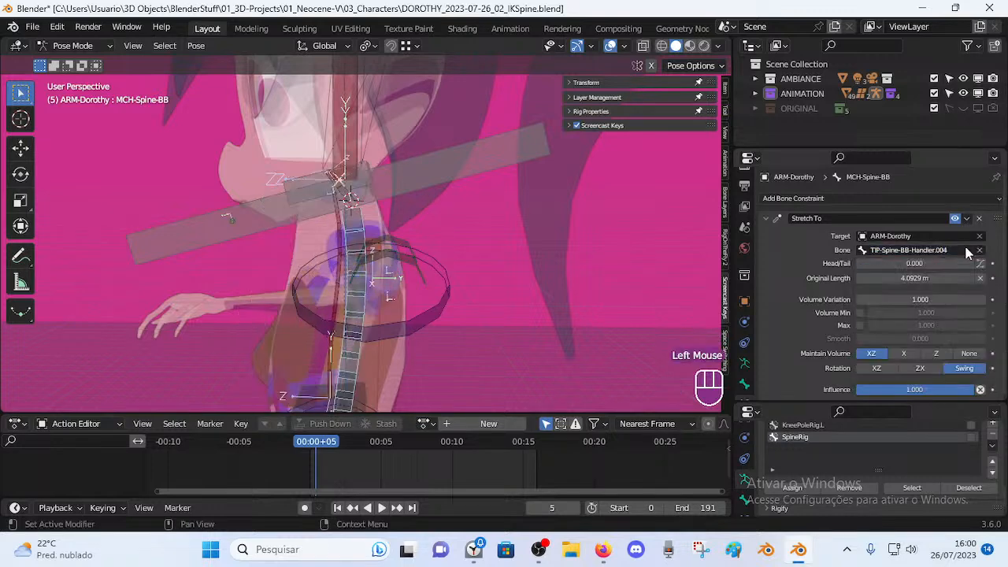
Clear all bones' pose transforms with MCH-Spine-BB stretching to the neck handle.
middle_click_drag(284, 189, 438, 185)
key("a")
key("alt+q")
key("alt+q")
key("alt+q")
middle_click_drag(447, 229, 370, 193)
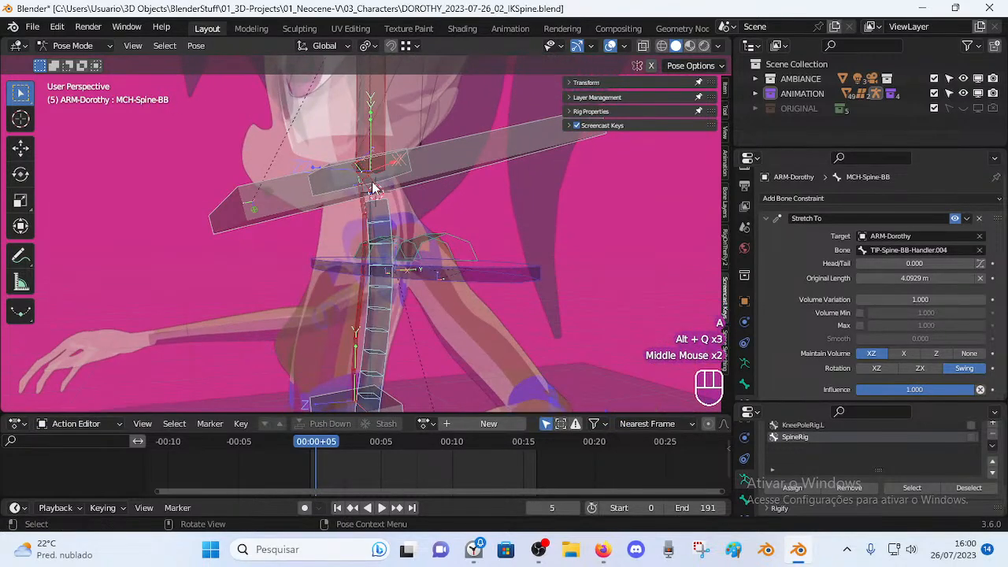
Set the Copy Transforms Head/Tail of TIP-Spine-BB-Handler.003 to 0.030 and clear the pose transforms.
left_click(372, 187)
left_click(352, 183)
left_click_drag(916, 268, 874, 266)
key("alt+a")
middle_click_drag(364, 300, 496, 217)
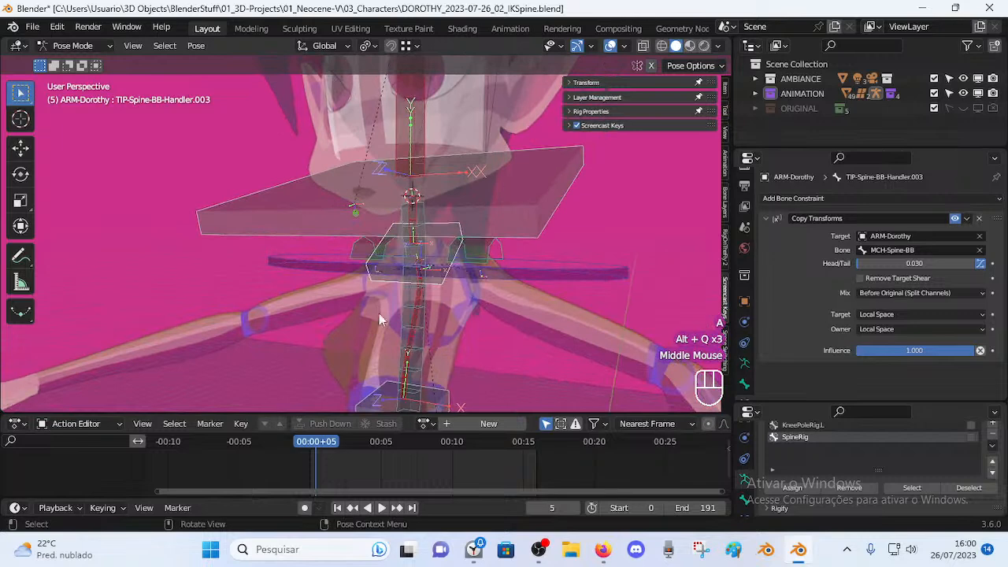
left_click(426, 343)
left_click(429, 331)
left_click(500, 192)
key("alt+q")
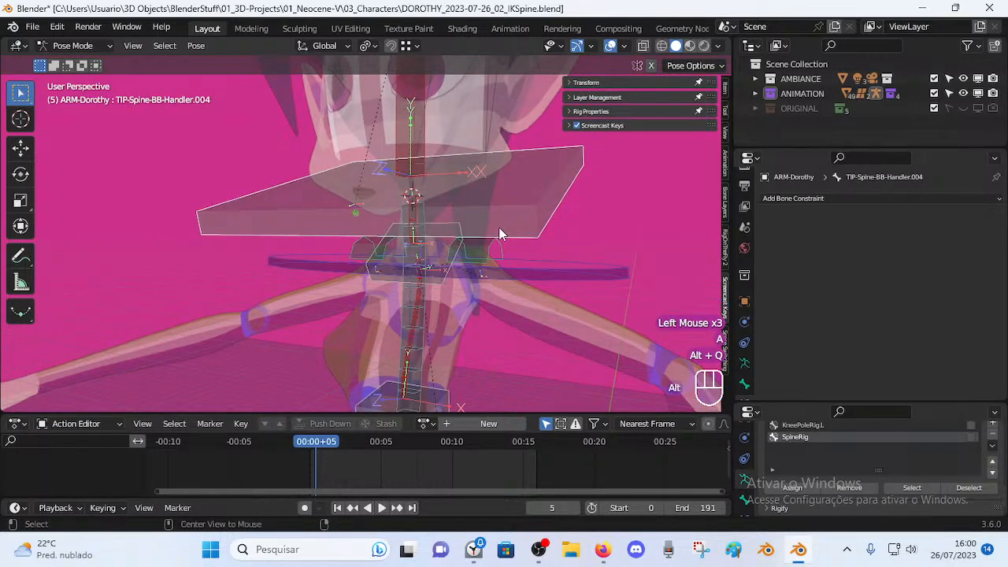
key("alt+q")
Select MCH-Spine-BB and reset the Original Length of its Stretch To constraint for the new target.
middle_click_drag(498, 227, 439, 233)
key("alt+a")
left_click(404, 200)
left_click(406, 210)
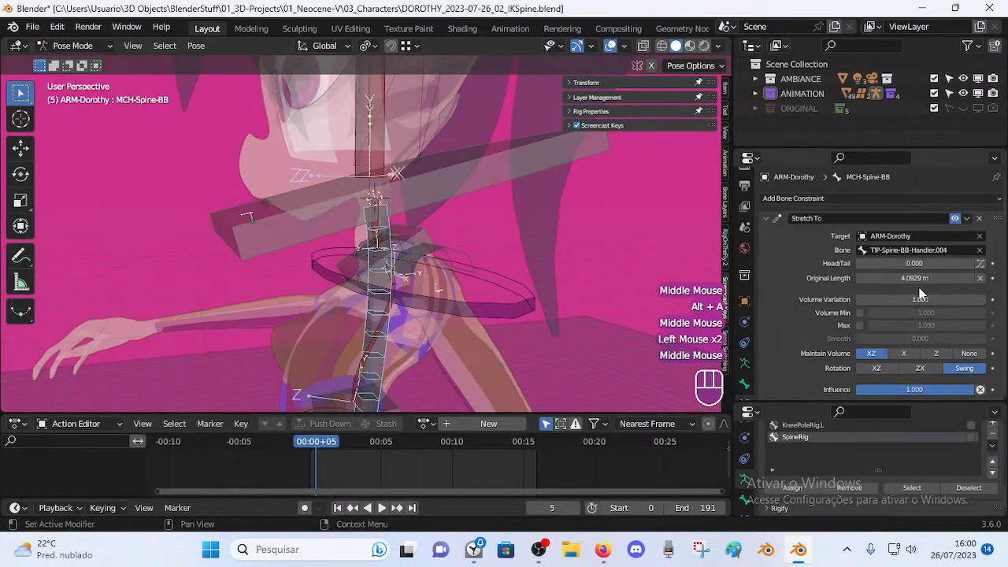
key("BackSpace")
key("BackSpace")
key("BackSpace")
middle_click_drag(503, 244, 449, 232)
Rotate and move TIP-Spine-BB-Handler.004 sideways to test how the stretched spine follows.
left_click(440, 268)
key("r")
key("Escape")
left_click(513, 166)
key("r")
left_click(551, 189)
key("g")
left_click(588, 209)
Set the Copy Transforms Head/Tail of TIP-Spine-BB-Handler.003 to 0.303.
left_click(389, 239)
middle_click_drag(406, 246, 473, 277)
left_click_drag(947, 263, 982, 264)
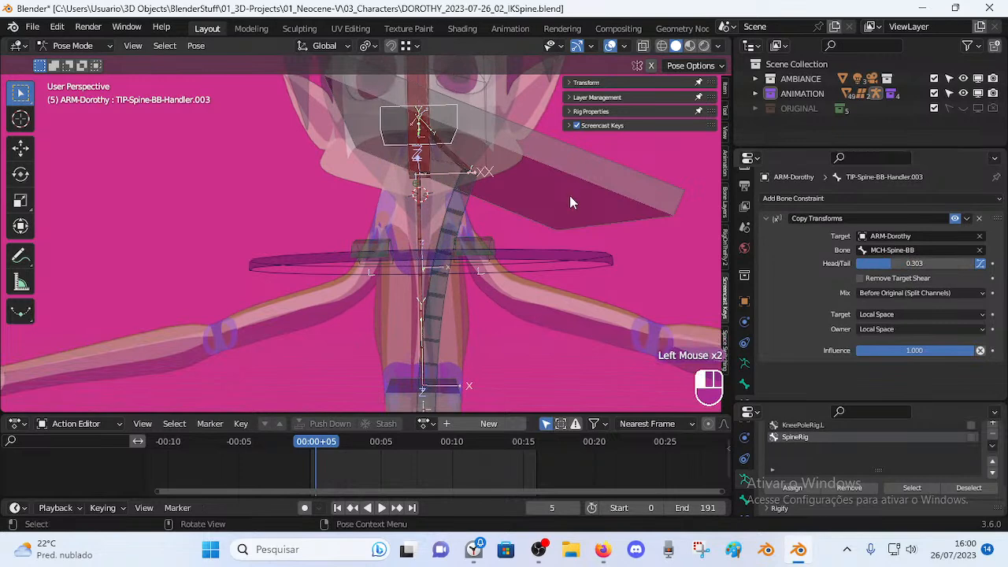
Move TIP-Spine-BB-Handler.004 to the opposite side and rotate it to test the bend, and clear the pose transforms.
left_click(569, 203)
key("g")
left_click(411, 224)
key("r")
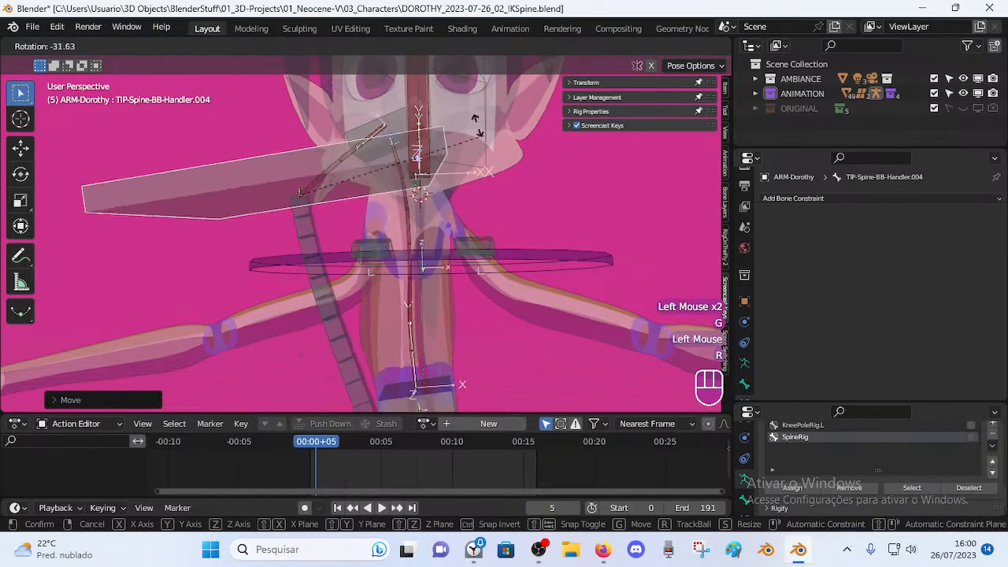
left_click(479, 127)
key("a")
key("alt+q")
key("alt+q")
key("alt+q")
Set TIP-Spine-BB-Handler.003's Copy Transforms Head/Tail to 0.134 and Mix to Replace, and clear the pose transforms.
left_click(456, 130)
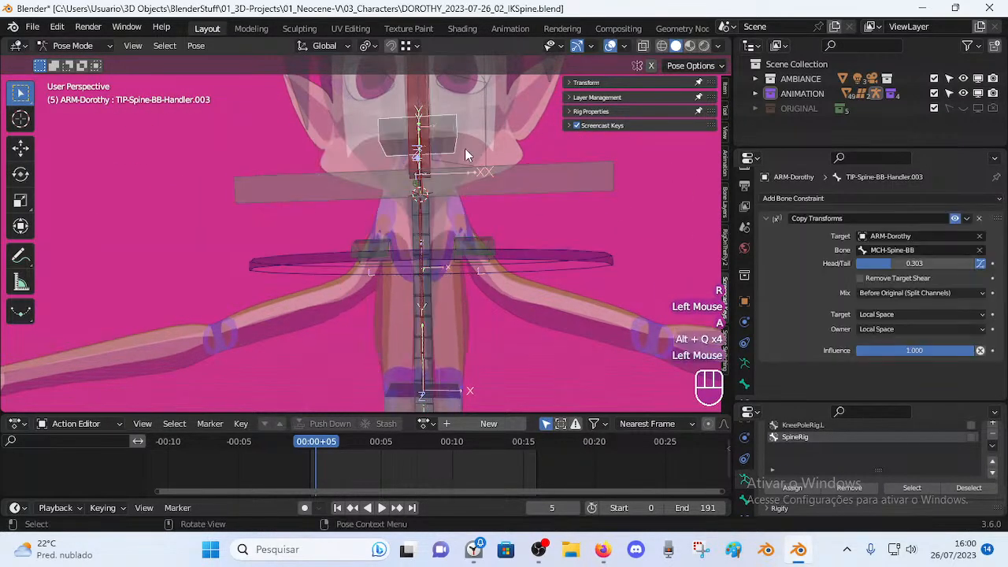
left_click_drag(914, 265, 896, 264)
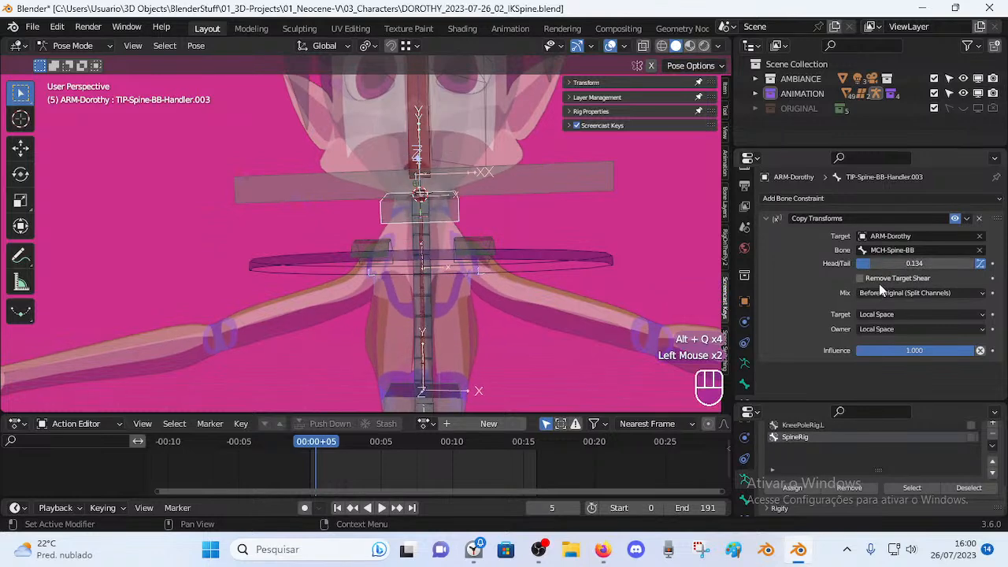
left_click(877, 293)
left_click(878, 310)
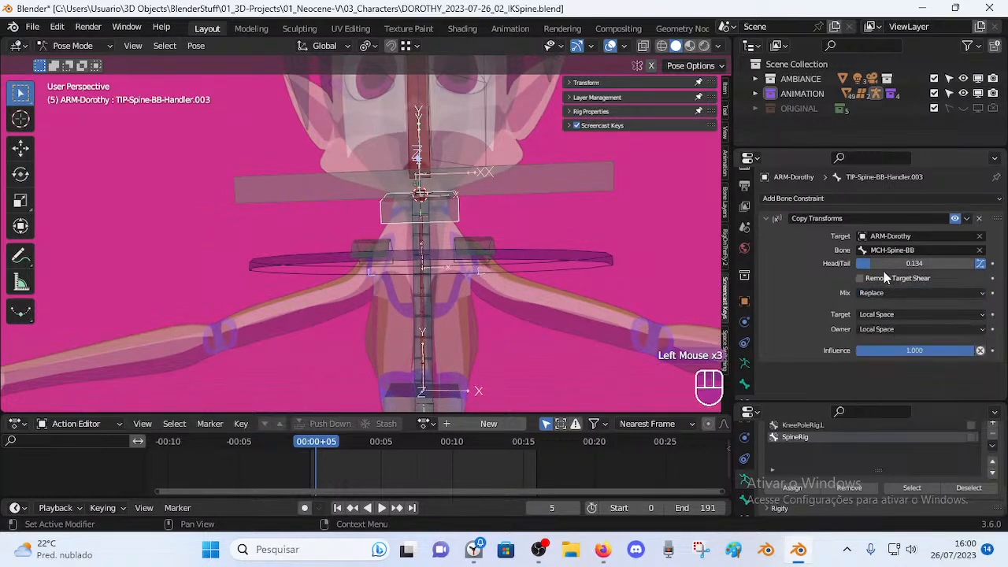
key("a")
key("a")
key("alt+q")
key("alt+q")
Rotate and move TIP-Spine-BB-Handler.004 to test the spine with the Replace mix, and clear the pose transforms.
left_click(563, 186)
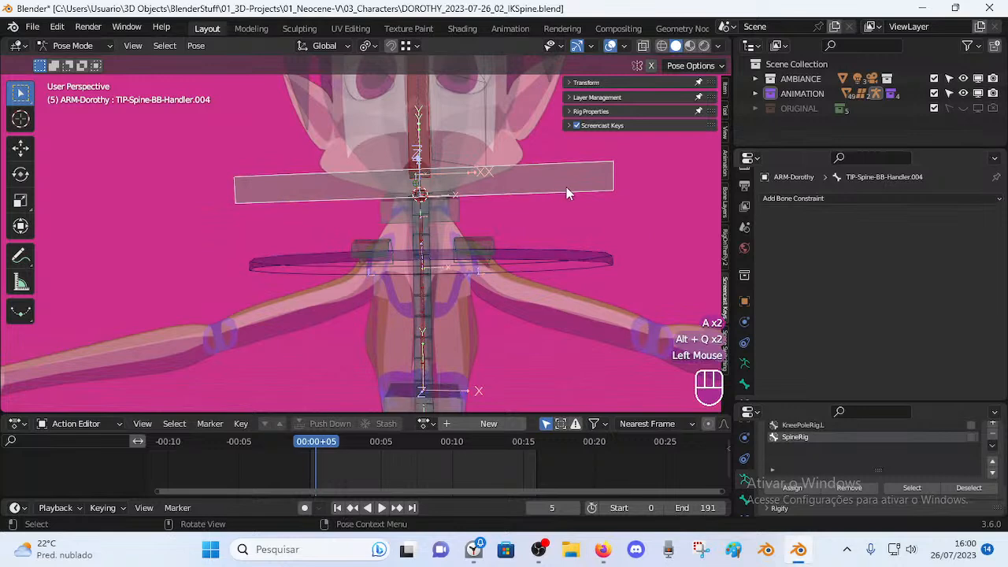
key("r")
left_click(622, 224)
key("g")
left_click(563, 236)
key("g")
left_click(577, 240)
key("g")
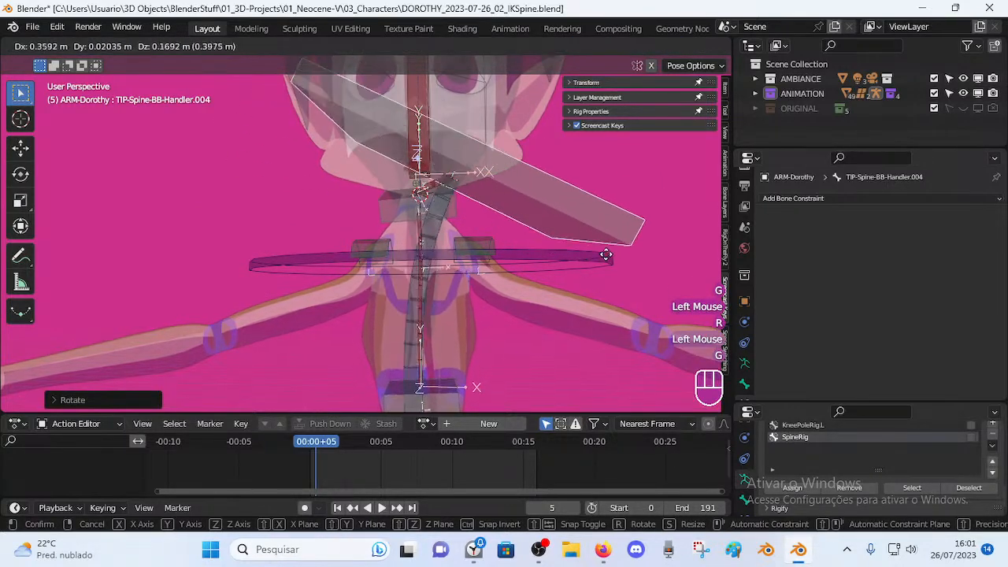
left_click(587, 243)
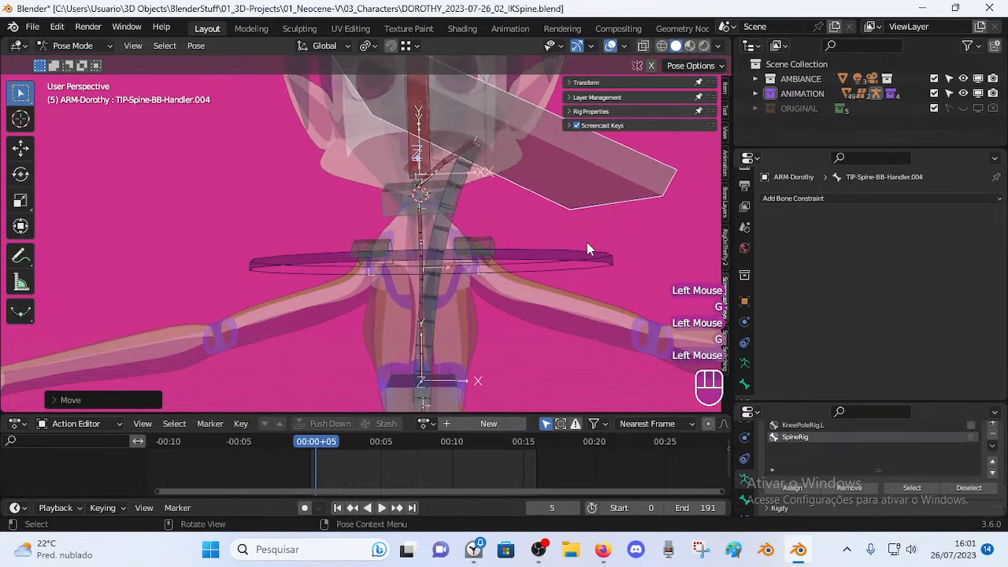
key("a")
key("alt+g")
key("alt+g")
key("alt+g")
Set the Copy Transforms Head/Tail of TIP-Spine-BB-Handler.003 to 0.055.
left_click(457, 216)
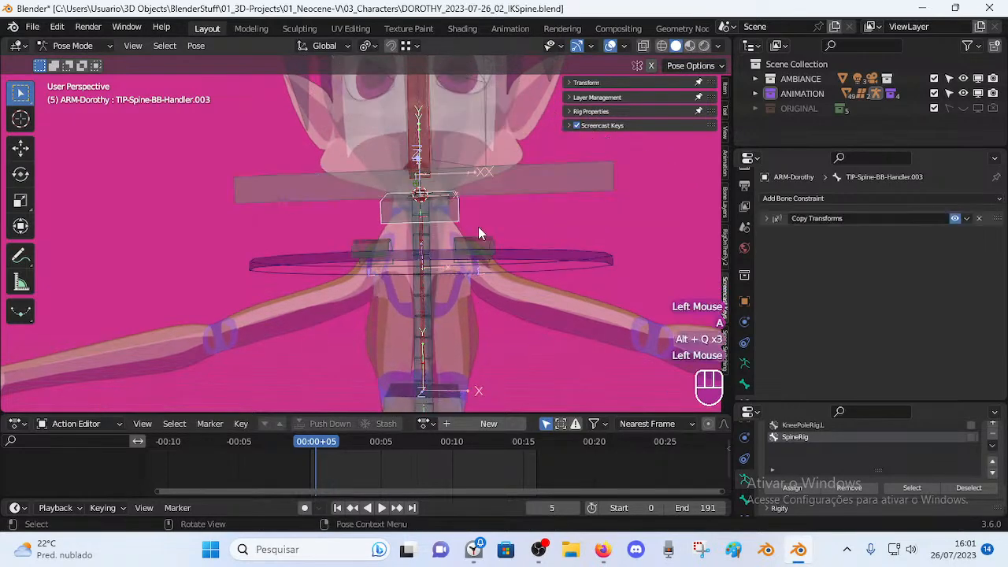
left_click(766, 218)
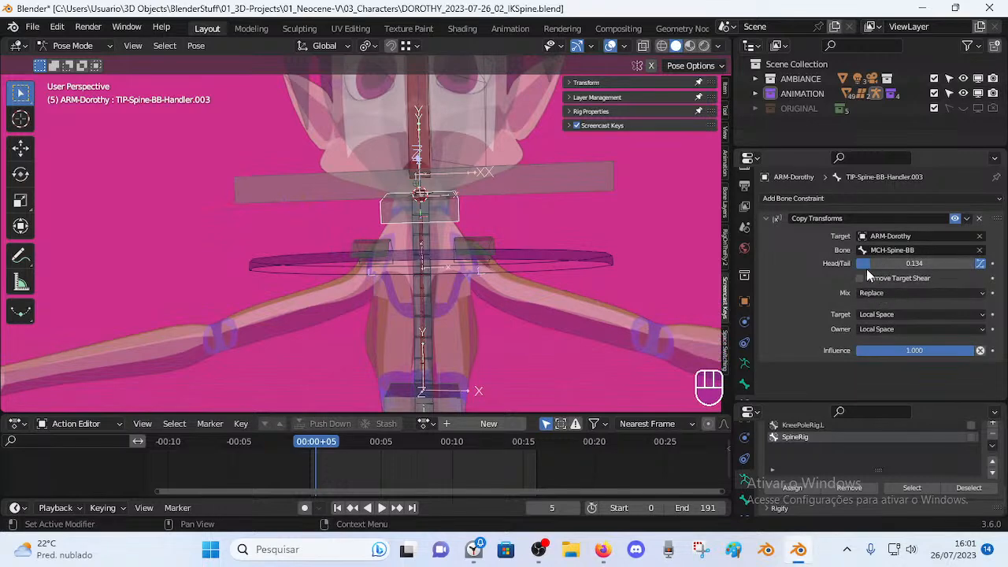
left_click_drag(863, 272, 854, 272)
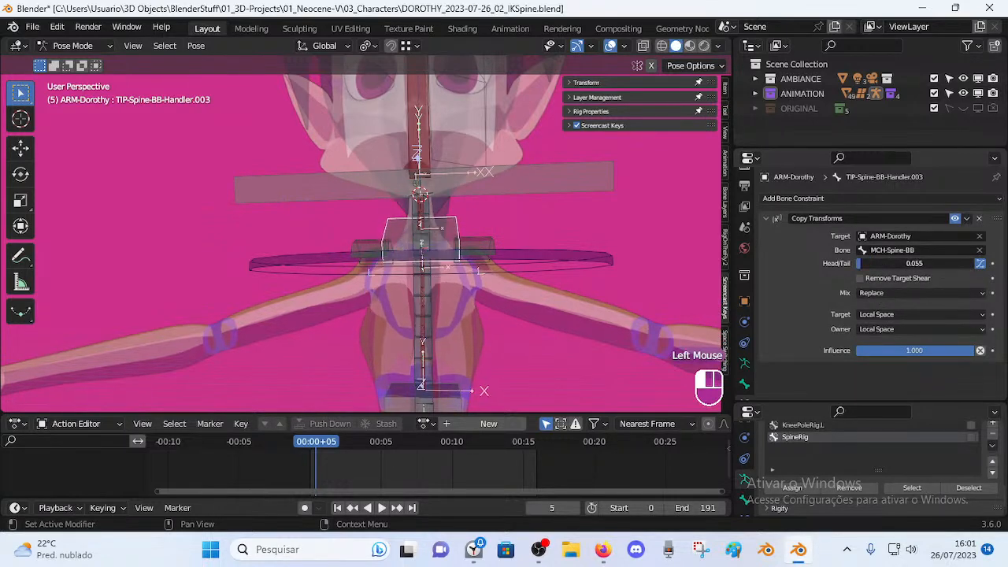
Enter Edit Mode on ARM-Dorothy and select the neck handle TIP-Spine-BB-Handler.004.
key("Tab")
middle_click_drag(439, 234, 381, 339)
left_click(381, 338)
middle_click_drag(438, 233, 422, 246)
left_click(472, 172)
mouse_move(491, 224)
middle_mouse_down()
mouse_move(524, 243)
mouse_move(349, 210)
mouse_move(371, 270)
mouse_move(351, 229)
mouse_move(418, 261)
mouse_move(400, 250)
mouse_move(412, 237)
mouse_move(461, 278)
middle_mouse_up()
Try isolating the selected neck handle by hiding the unselected bones, and undo the hiding.
key("shift+h")
scroll(354, 209, "up", 2)
key("ctrl+z")
scroll(360, 243, "down", 2)
Switch the viewport to wireframe shading to expose the spine bones inside the mesh.
left_click(400, 253)
key("shift+z")
scroll(431, 262, "up", 3)
scroll(462, 278, "down", 1)
key("ctrl+z")
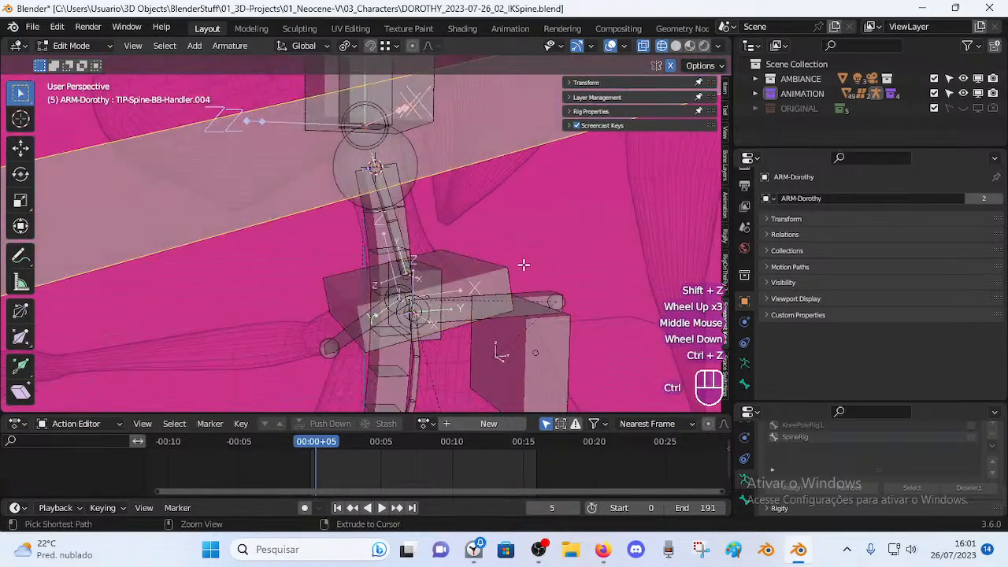
Try rolling TIP-Spine-BB-Handler.003 and DEF-Spine-BB.002 to compare their bone axes.
left_click(523, 266)
key("ctrl+r")
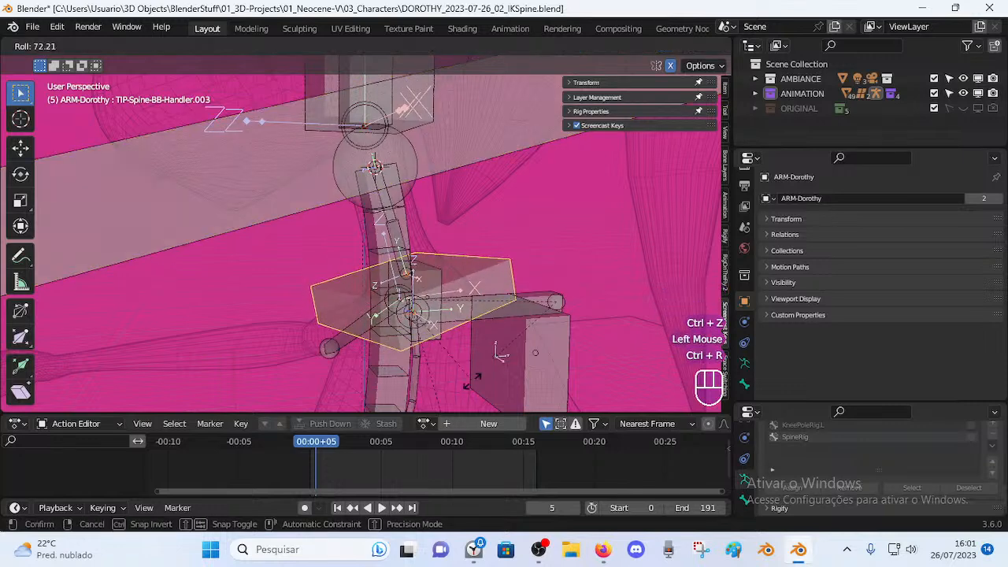
left_click(501, 353)
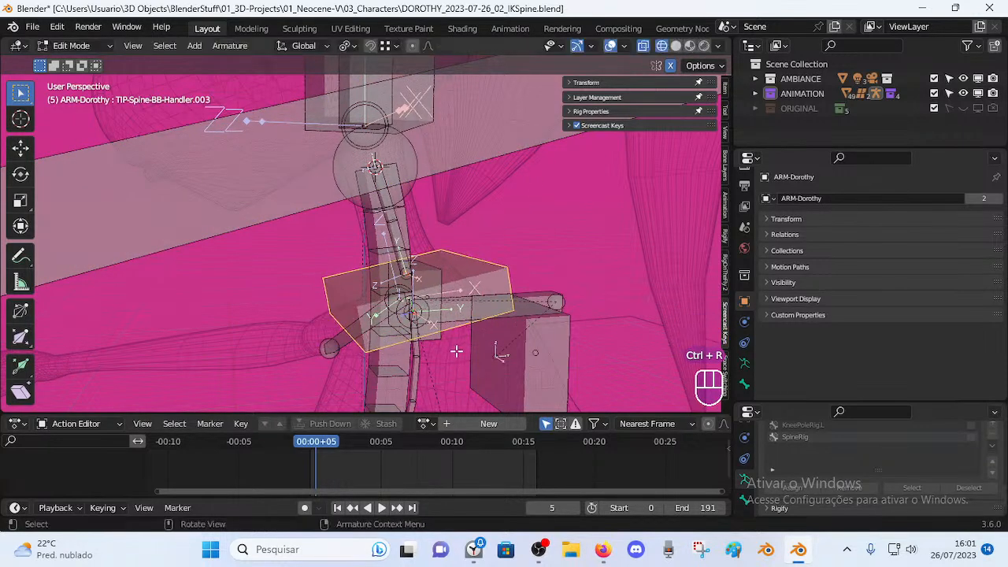
middle_click_drag(495, 342, 443, 234, "shift")
left_click(428, 241)
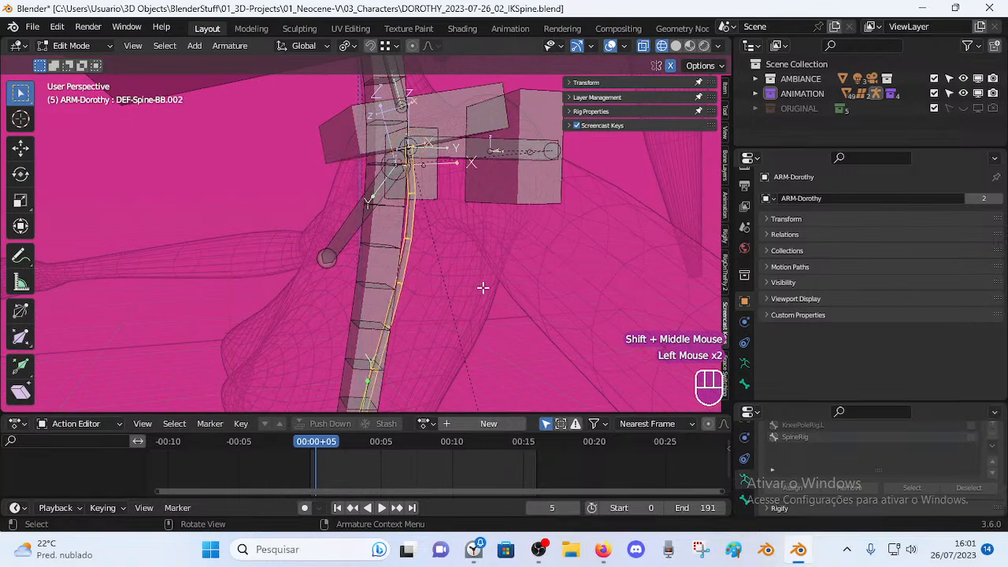
key("ctrl+r")
middle_click_drag(444, 348, 414, 311, "shift")
Examine the overlapping bones at the base of the spine and select MCH-Spine-BB.
scroll(412, 297, "down", 3)
left_click(358, 278)
scroll(358, 277, "up", 2)
left_click(362, 271)
left_click(365, 269)
scroll(416, 306, "down", 2)
middle_click_drag(414, 347, 380, 361)
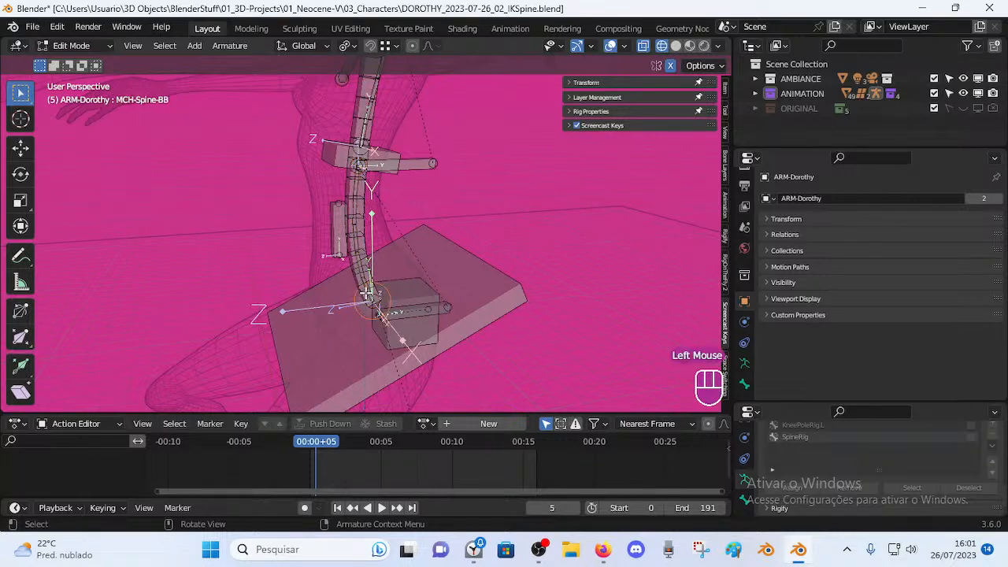
left_click(360, 247)
left_click(360, 245)
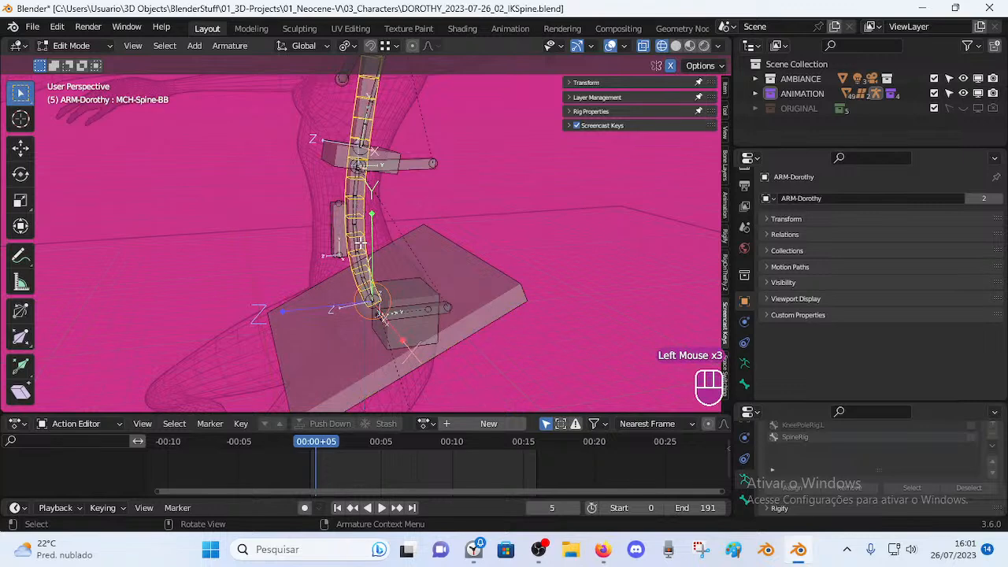
Select DEF-Spine-BB.001 and extend the selection along the spine to the bendy-bone handles, up to TIP-Spine-BB-Handler.003.
scroll(360, 246, "up", 1)
middle_click_drag(359, 246, 362, 234)
left_click(362, 234)
key("shift")
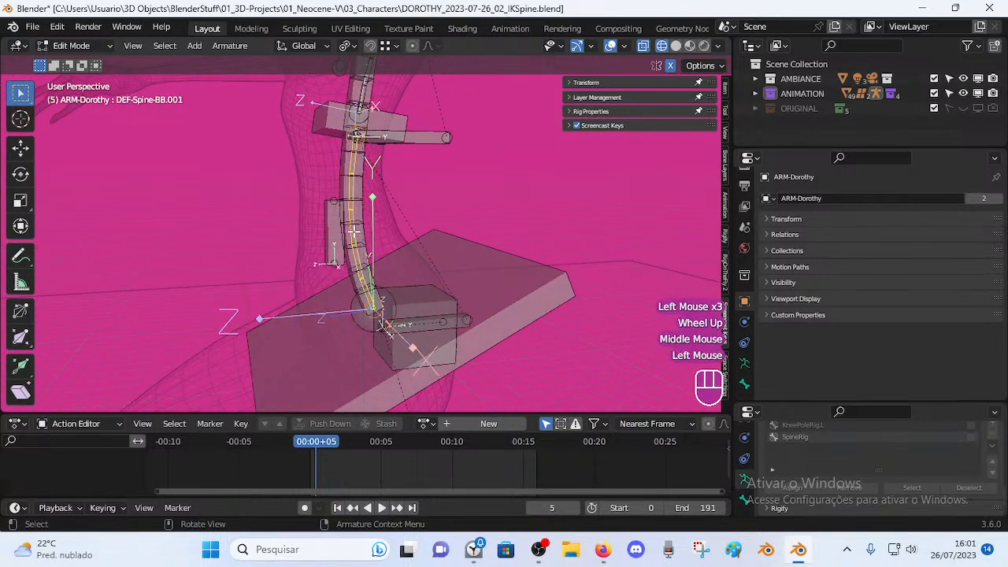
left_click(363, 233, "shift")
middle_click_drag(388, 354, 473, 312)
left_click(522, 254, "shift")
middle_click_drag(522, 255, 452, 252)
middle_click_drag(414, 183, 381, 250, "shift")
left_click(292, 233, "shift")
mouse_move(292, 234)
middle_mouse_down("shift")
mouse_move(333, 225)
mouse_move(349, 263)
mouse_move(370, 240)
mouse_move(280, 234)
middle_mouse_up("shift")
left_click(385, 253, "shift")
left_click(289, 203, "shift")
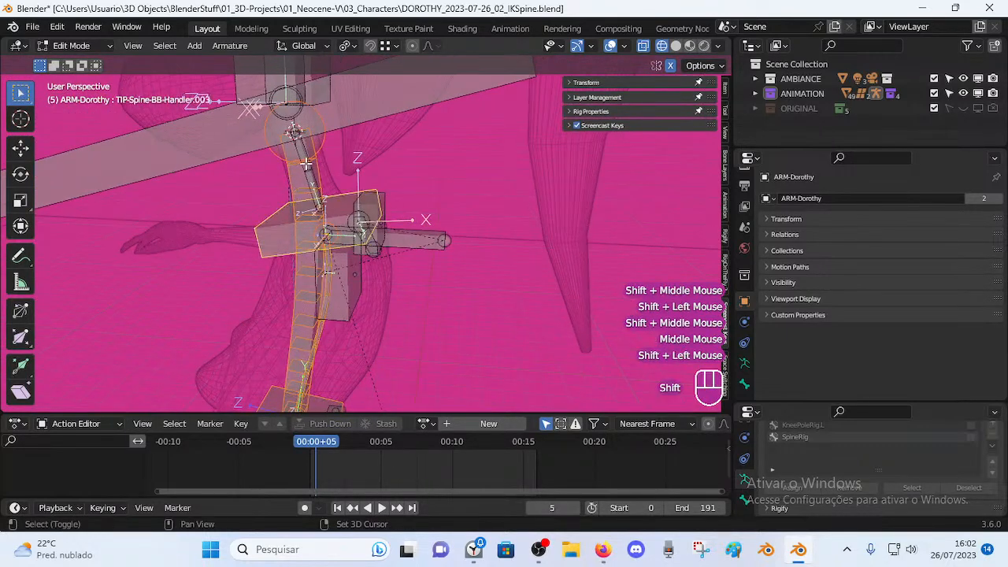
Add DEF-Neck and TIP-Spine-BB-Handler.004 to the selected spine bones.
left_click(306, 164, "shift")
left_click(312, 178, "shift")
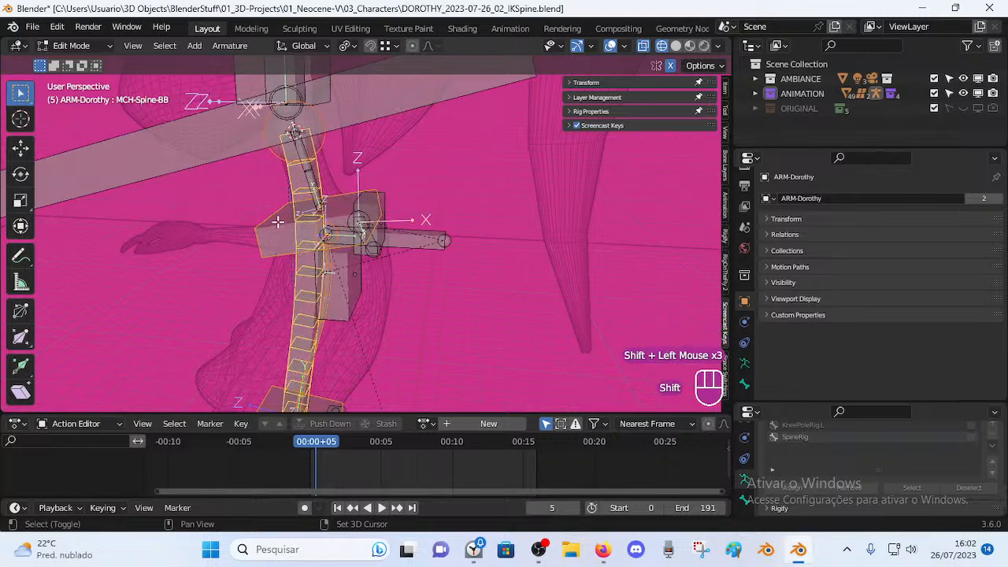
left_click(305, 181, "alt+shift")
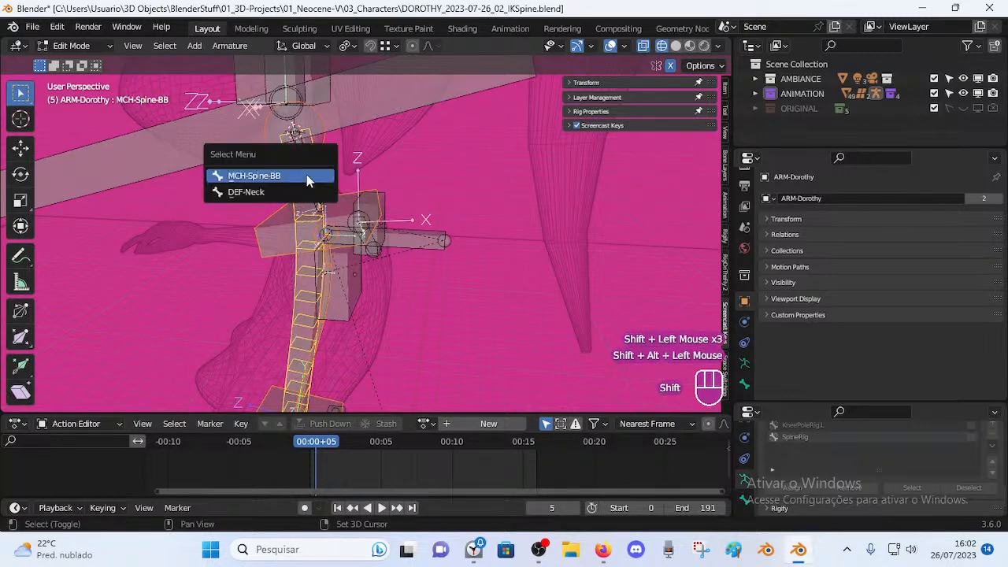
left_click(307, 177)
key("ctrl+z")
left_click(311, 177, "shift")
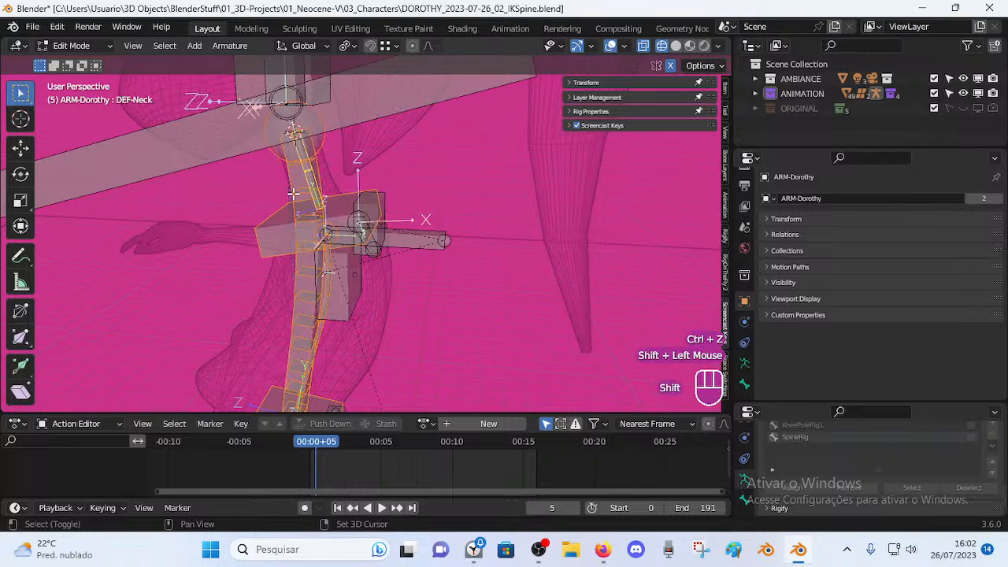
middle_click_drag(293, 149, 295, 183)
left_click(294, 184, "shift")
scroll(370, 308, "down", 3)
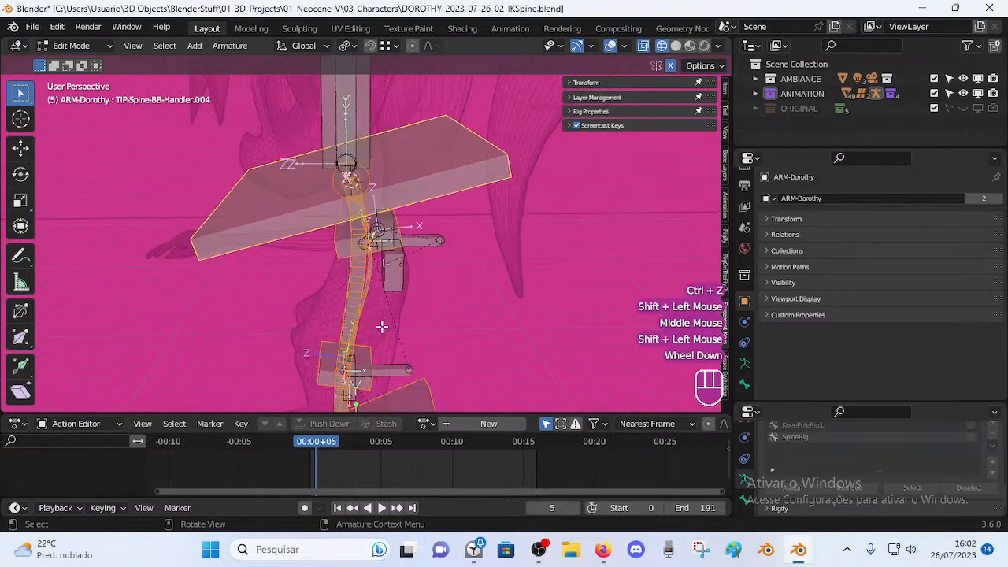
Add MTR-Head to the selection as the active bone.
middle_click_drag(370, 328, 388, 329)
middle_click_drag(381, 177, 381, 223, "shift")
middle_click_drag(376, 214, 406, 238)
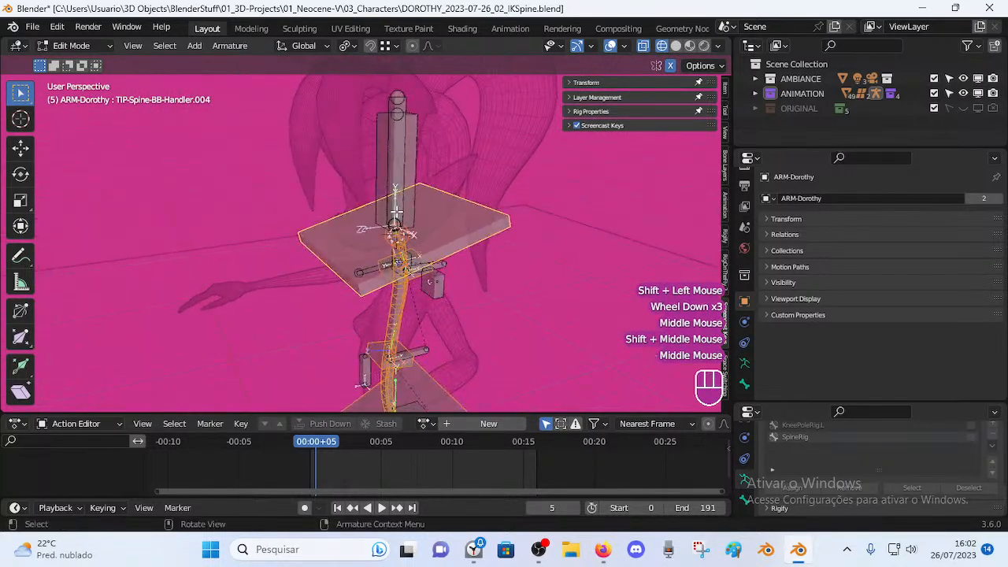
scroll(392, 220, "up", 1)
middle_click_drag(410, 272, 347, 267)
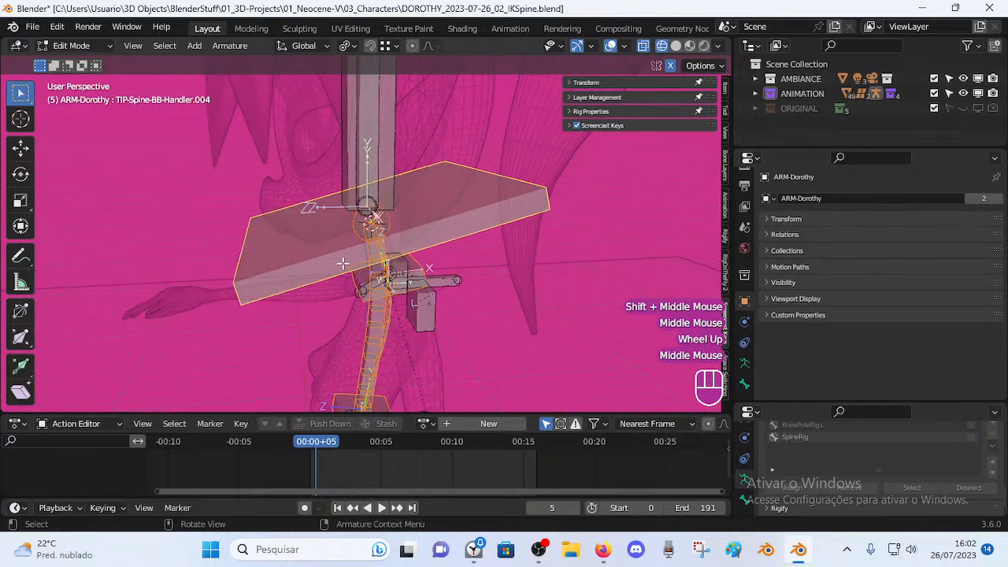
left_click(340, 155, "shift")
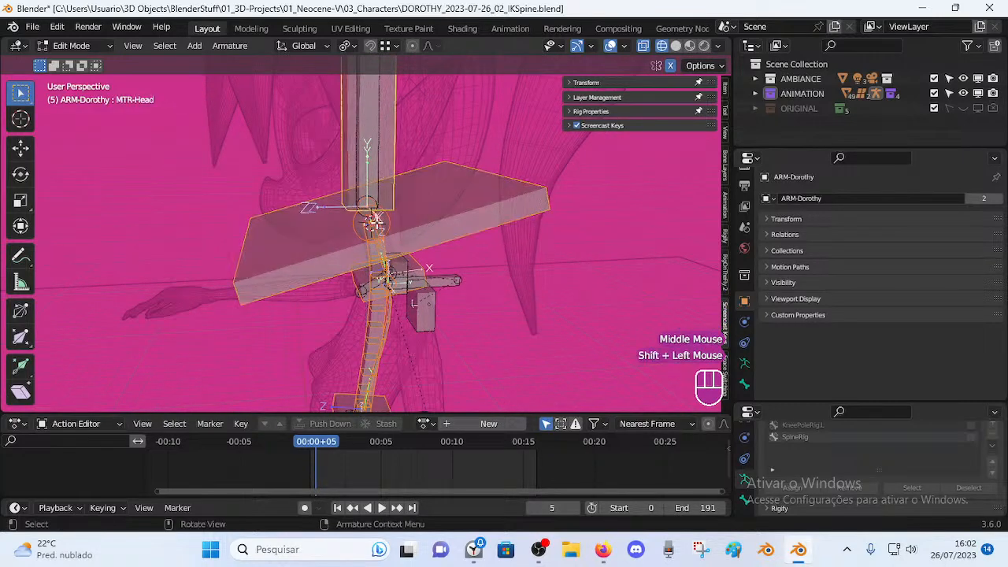
Try aligning the selected spine bones to MTR-Head, and undo the alignment.
key("ctrl+alt+a")
middle_click_drag(444, 393, 376, 241, "shift")
key("ctrl+z")
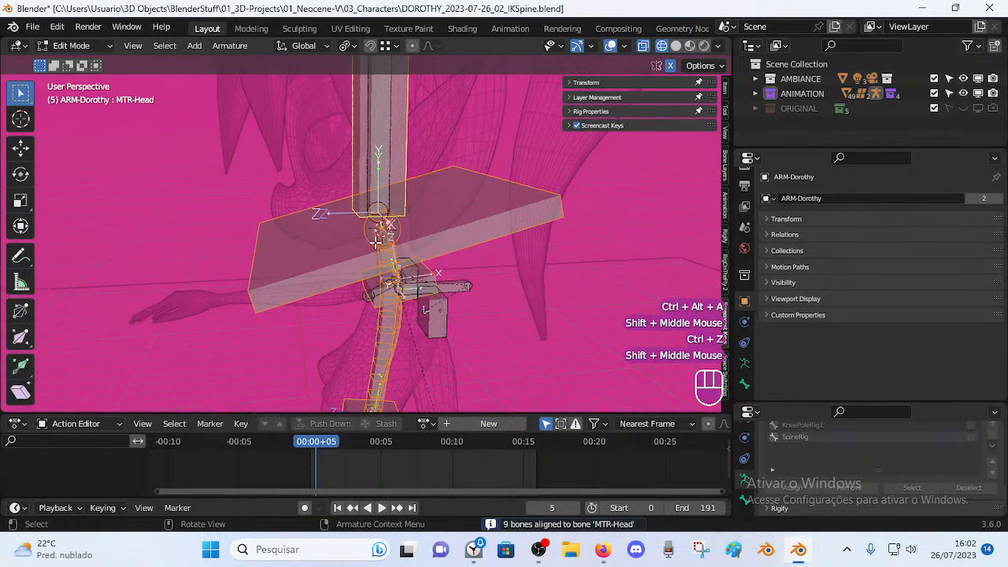
Recalculate the roll of the selected spine bones to match the active bone, MTR-Head.
key("shift+n")
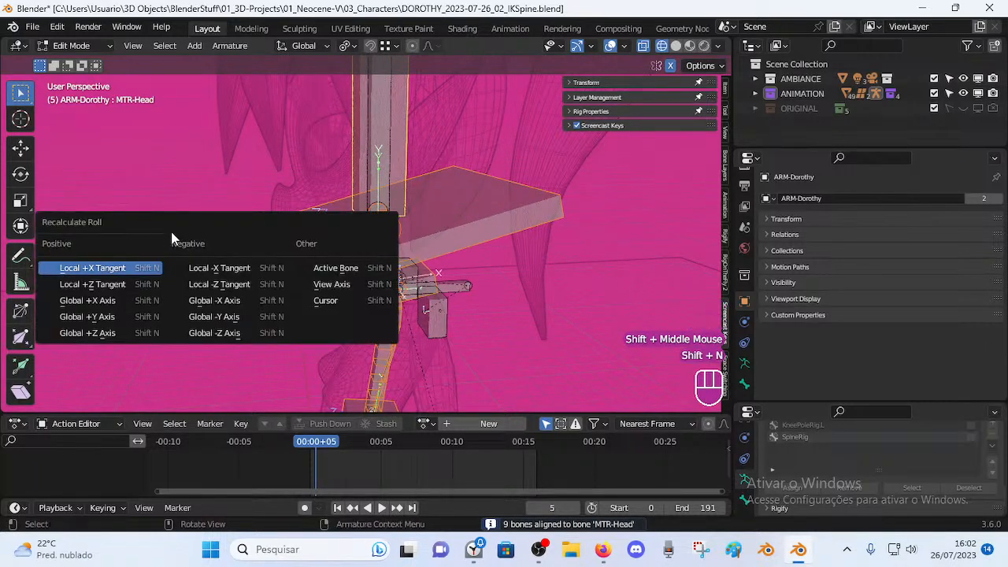
left_click(337, 272)
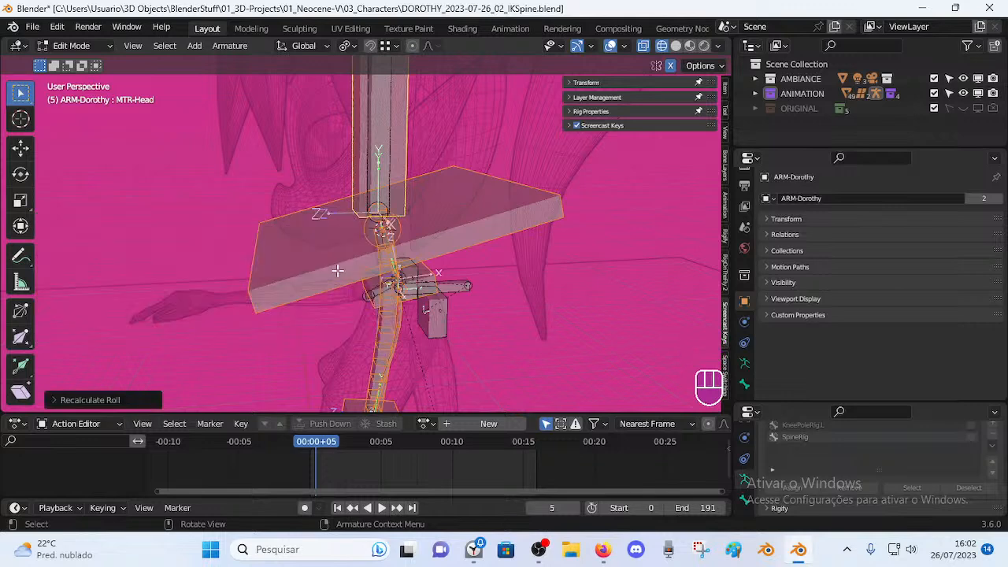
middle_click_drag(307, 294, 546, 263)
scroll(334, 273, "up", 2)
left_click(323, 291)
scroll(326, 300, "down", 1)
Switch the armature to Pose Mode and clear the pose of all bones.
key("Tab")
key("a")
key("alt+q")
key("alt+q")
Try rotating and moving TIP-Spine-BB-Handler.004 to test how the spine bends.
middle_click(551, 214)
left_click(559, 195)
key("r")
left_click(583, 262)
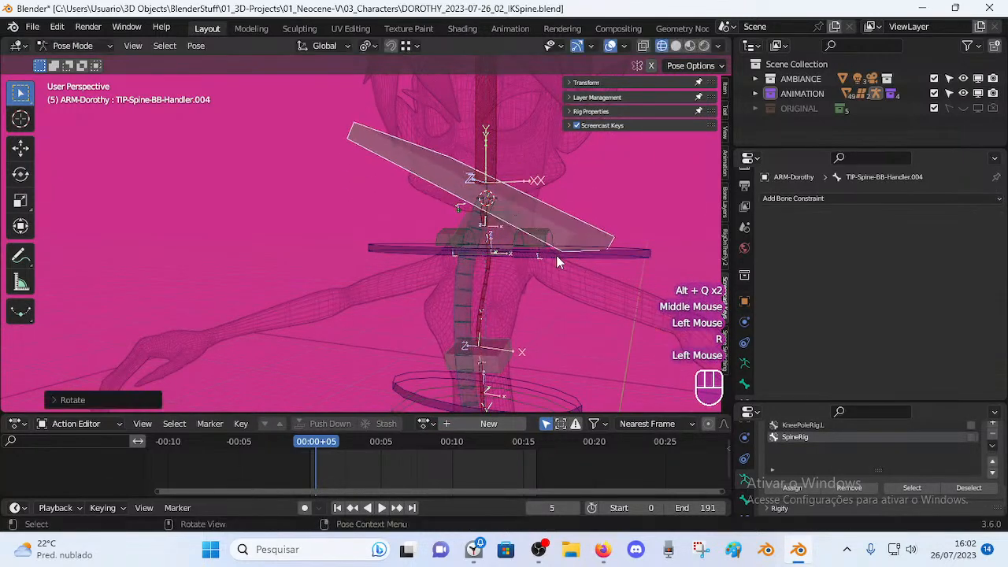
middle_click(592, 244)
key("g")
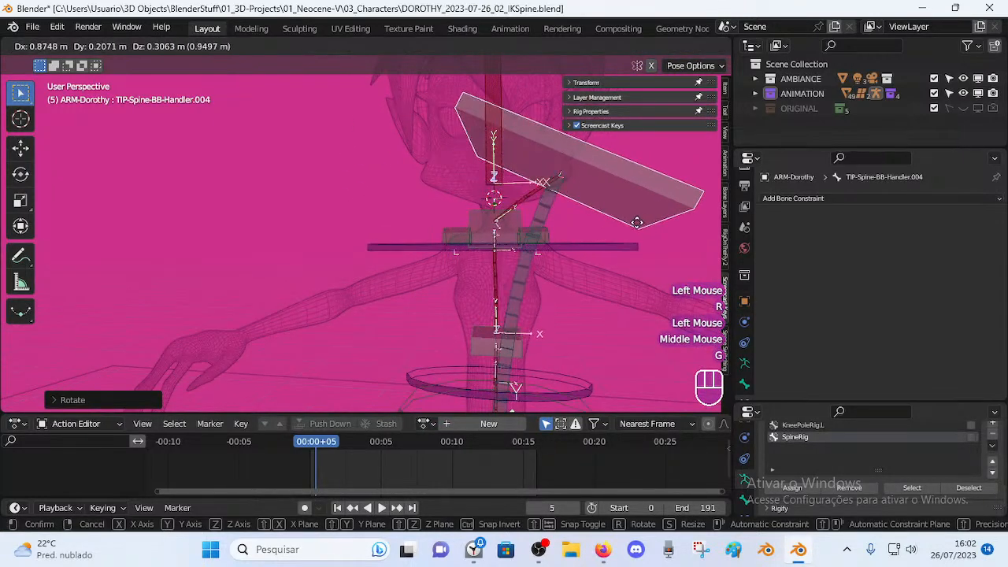
key("Escape")
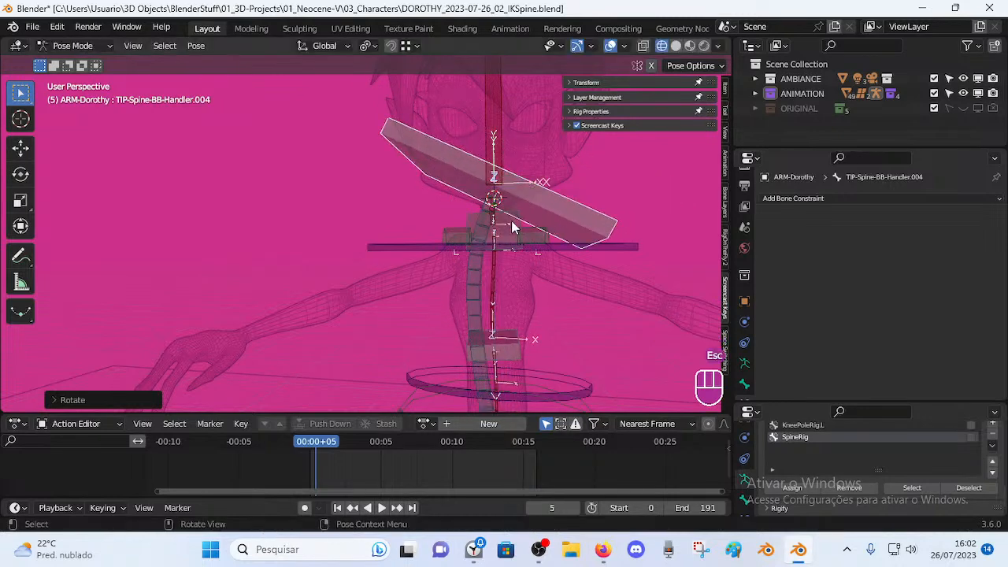
Try Head/Tail 0.159, After Original (Split Channels) mix and Local Space owner in the Copy Transforms of TIP-Spine-BB-Handler.003.
left_click(515, 226)
mouse_move(866, 263)
left_mouse_down()
mouse_move(897, 263)
mouse_move(866, 267)
left_mouse_up()
left_click(872, 292)
left_click(898, 352)
left_click_drag(914, 291, 897, 401)
left_click_drag(888, 315, 902, 334)
Clear the pose of all bones and rotate TIP-Spine-BB-Handler.004 about 26 degrees to test the Local Space setting.
key("a")
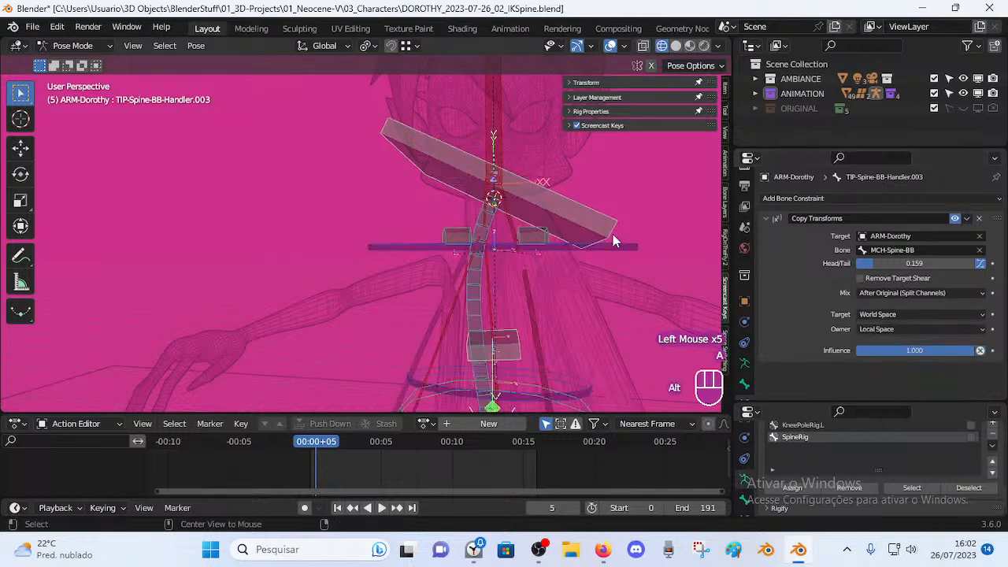
key("alt+q")
key("alt+q")
key("alt+q")
left_click(575, 193)
key("r")
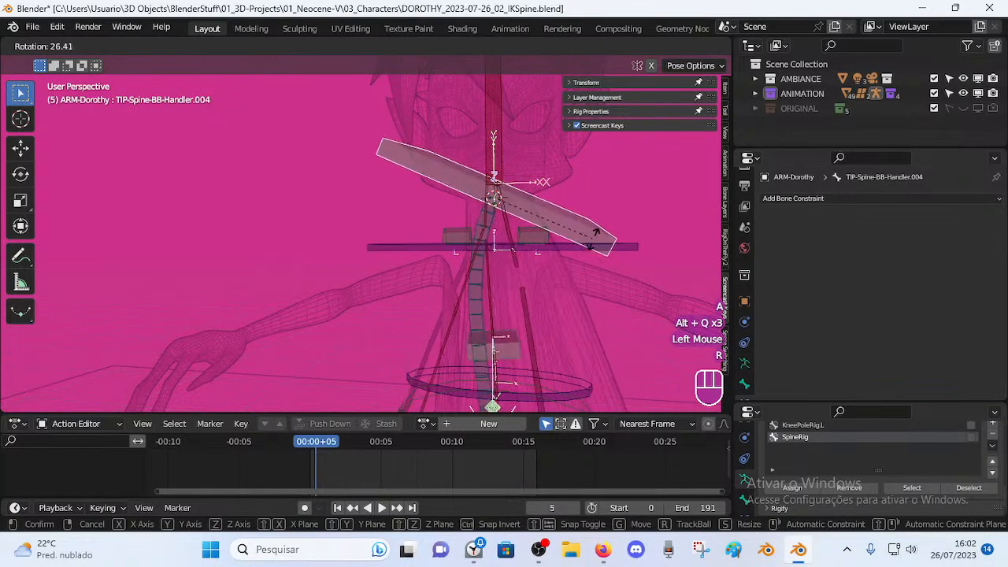
left_click(596, 232)
middle_click_drag(544, 341, 511, 163, "shift")
scroll(508, 174, "down", 1)
middle_click_drag(501, 196, 468, 233)
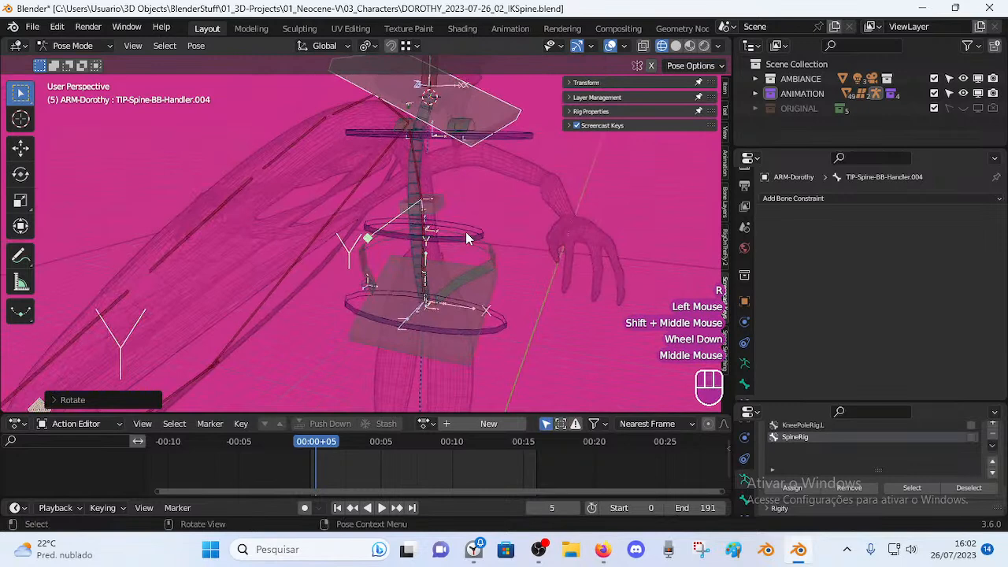
scroll(331, 255, "down", 3)
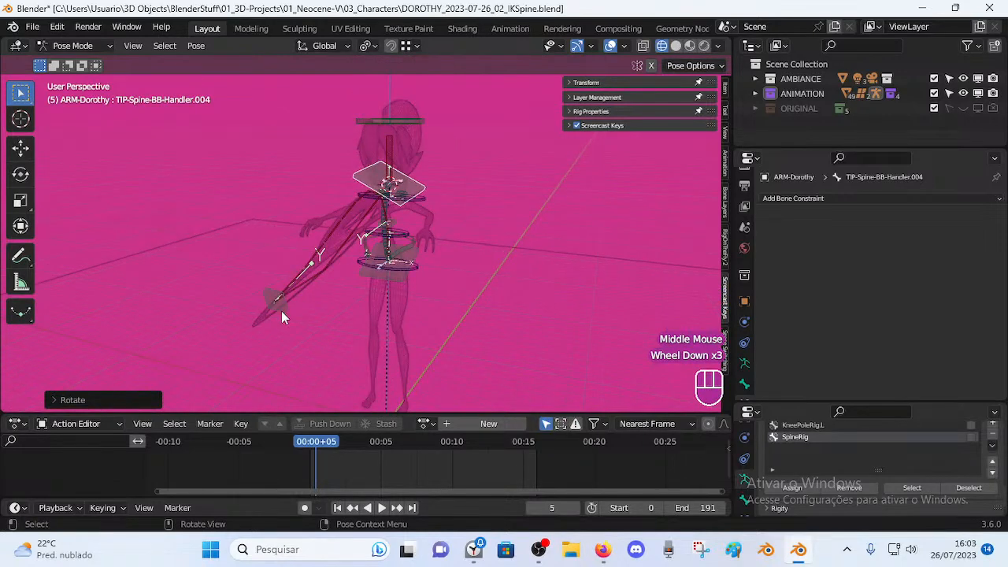
Set the owner space of TIP-Spine-BB-Handler.003's Copy Transforms constraint to World Space.
left_click(281, 311)
scroll(352, 282, "up", 3)
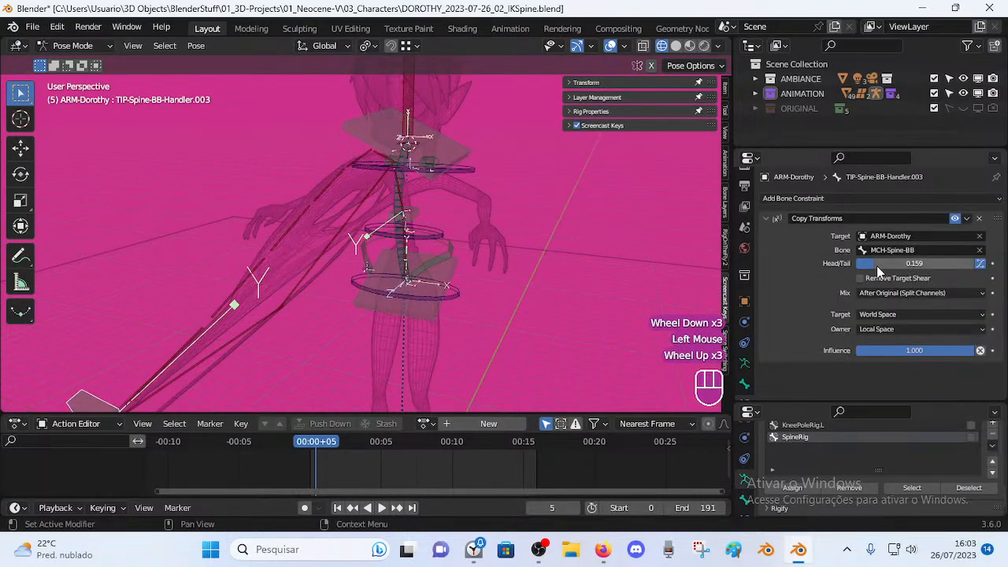
left_click(880, 329)
left_click(886, 348)
scroll(488, 188, "up", 1)
middle_click_drag(482, 183, 475, 160)
middle_click_drag(476, 159, 447, 270, "shift")
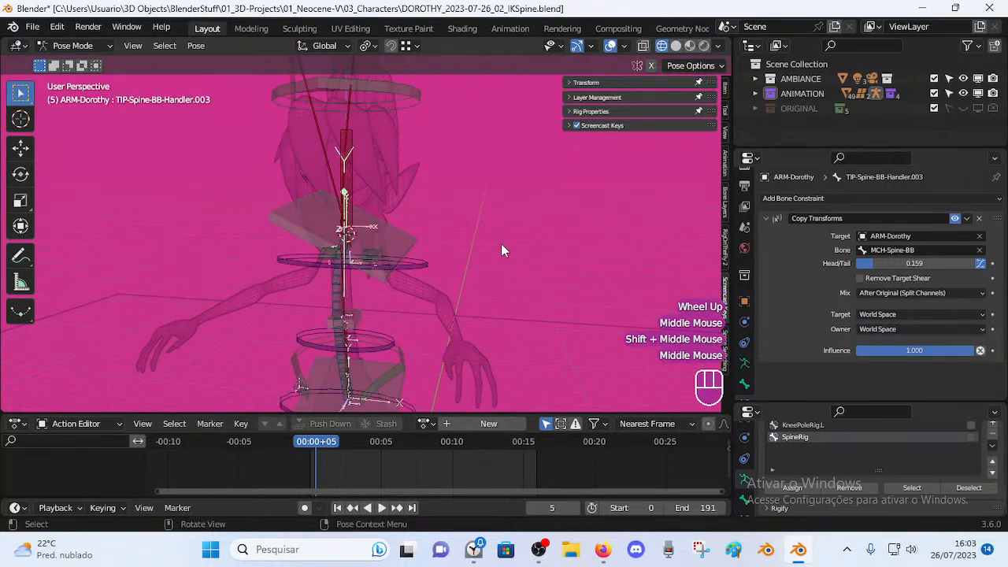
Clear the pose and try moving TIP-Spine-BB-Handler.003 above the head.
key("alt+q")
key("alt+q")
key("alt+q")
scroll(463, 228, "down", 2)
middle_click_drag(425, 219, 421, 264, "shift")
left_click(377, 155)
key("g")
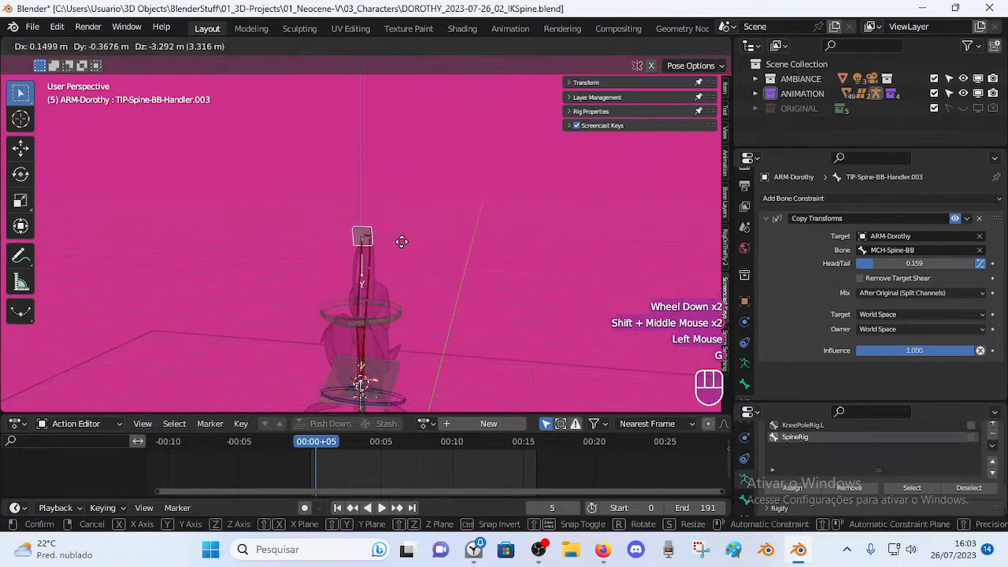
key("Escape")
Set the mix mode of TIP-Spine-BB-Handler.003's Copy Transforms constraint to Replace.
left_click(920, 293)
left_click(901, 293)
left_click(889, 354)
left_click(889, 286)
left_click(904, 293)
left_click(874, 316)
middle_click_drag(504, 157, 523, 194, "shift")
scroll(466, 230, "up", 3)
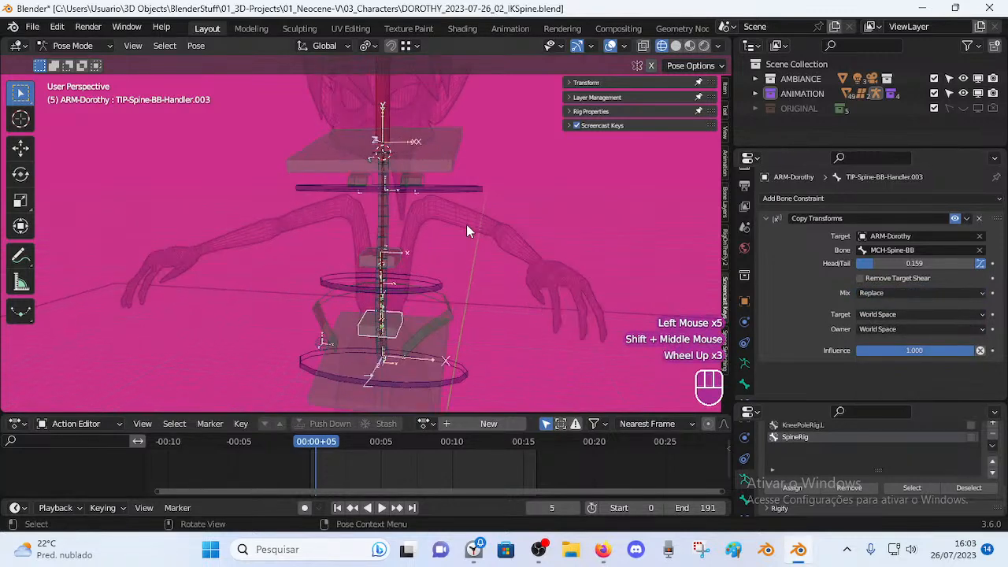
Set the Head/Tail value of TIP-Spine-BB-Handler.003's Copy Transforms to 0.821 so the handle sits at chest height.
left_click_drag(914, 263, 953, 263)
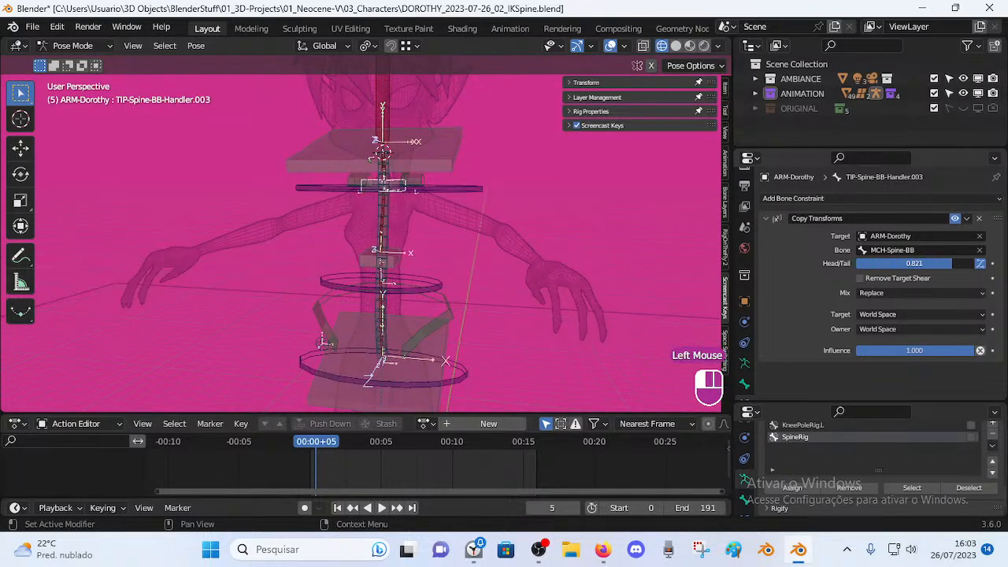
scroll(530, 141, "up", 2)
middle_click_drag(531, 158, 448, 242, "shift")
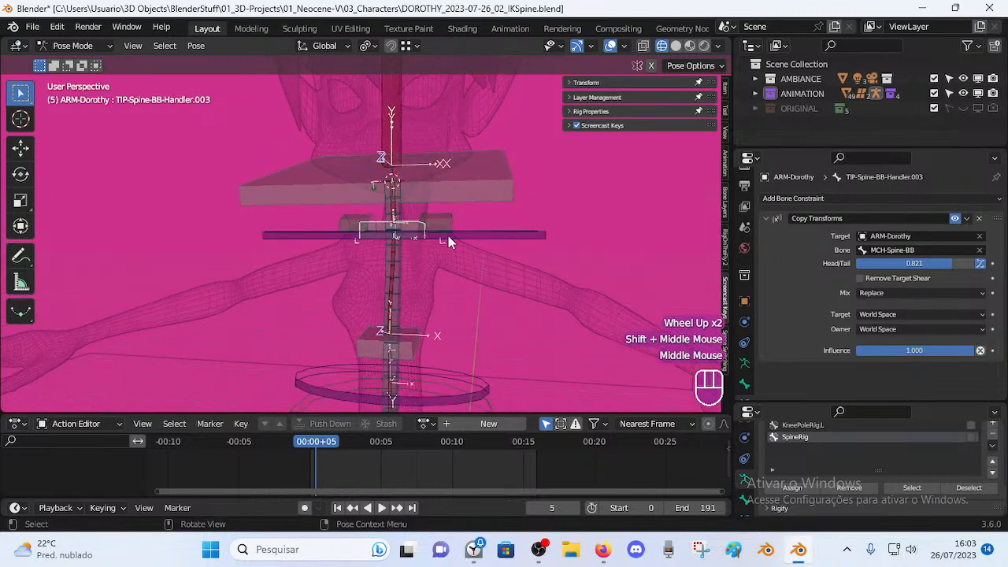
Rotate and move TIP-Spine-BB-Handler.004 to test how the spine and chest handle follow.
left_click(482, 193)
key("r")
left_click(515, 224)
key("g")
left_click(532, 246)
key("r")
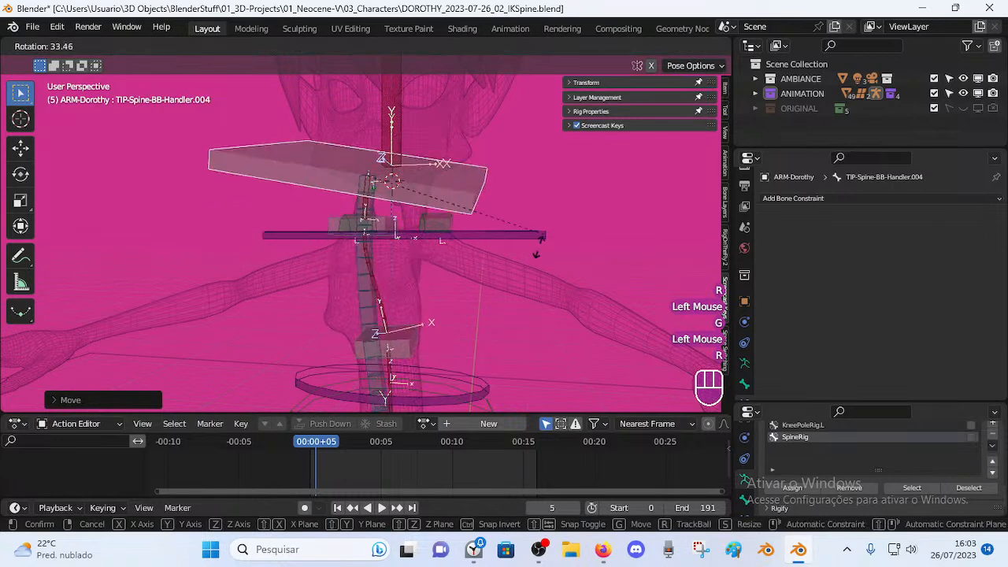
left_click(535, 253)
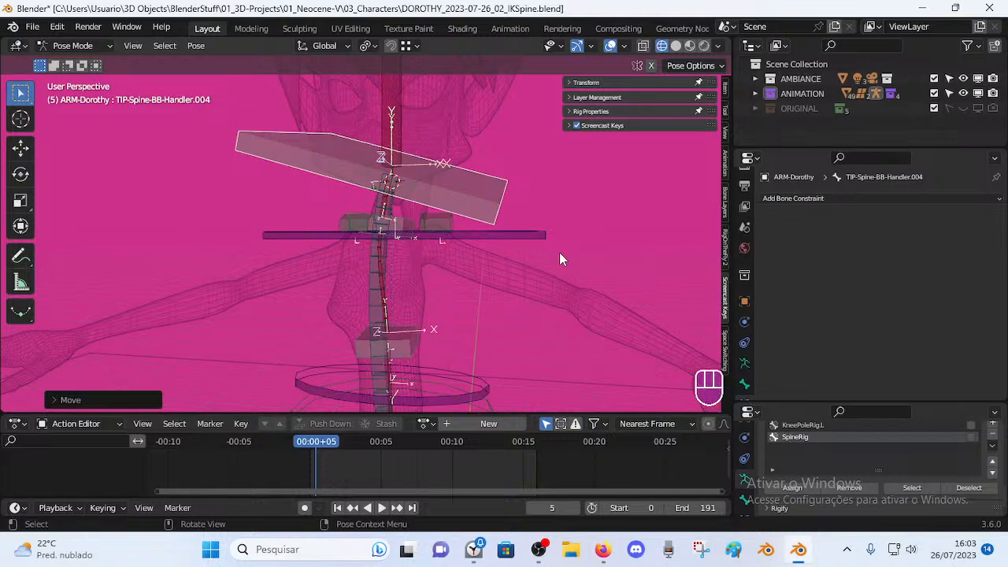
Clear the pose of all bones, and save the file from Edit Mode.
key("a")
key("alt+q")
key("alt+q")
key("Tab")
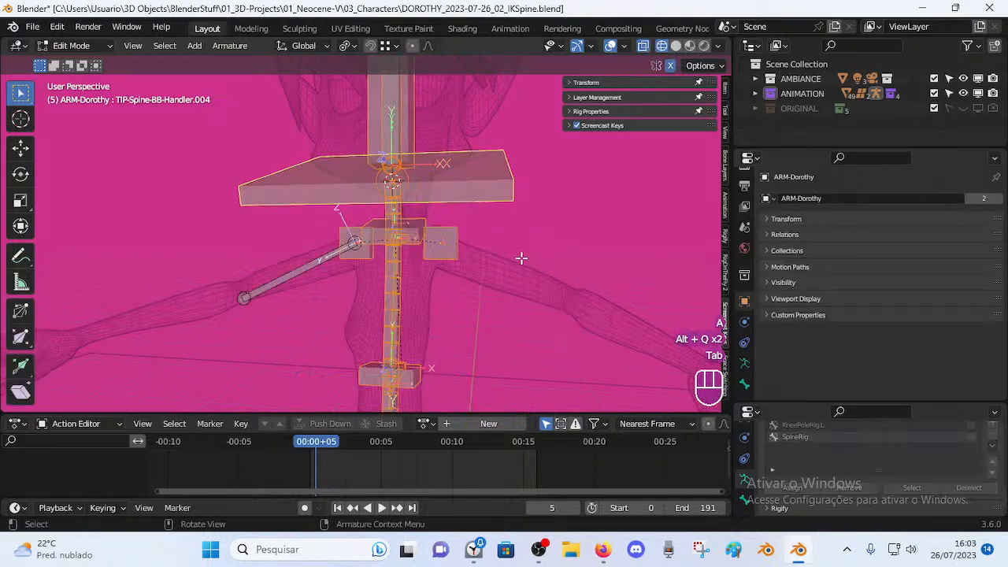
key("ctrl+s")
Parent TIP-Spine-BB-Handler.003 to CTL-Spine.003 with Keep Offset.
left_click(417, 240)
scroll(417, 240, "up", 2)
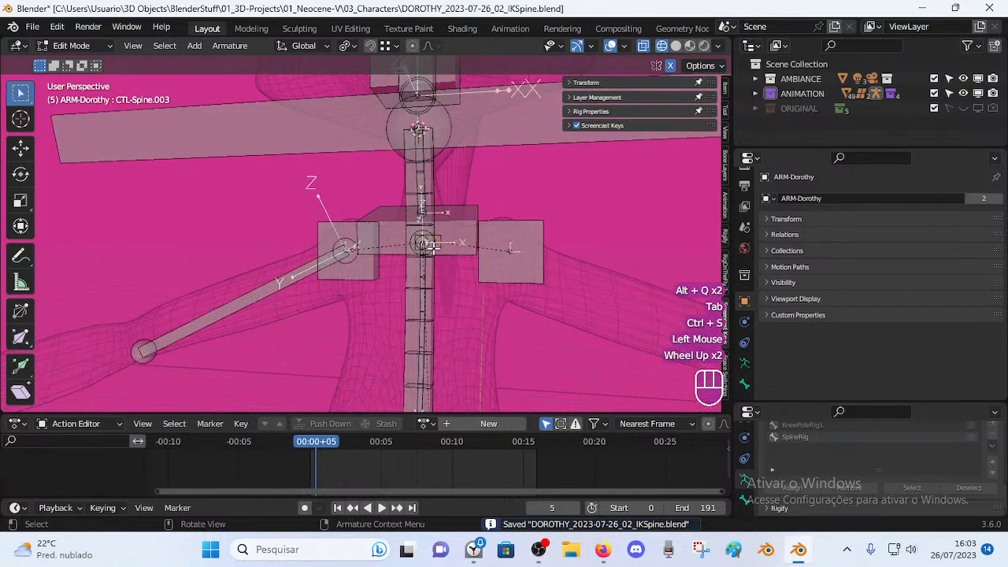
middle_click_drag(433, 245, 370, 262)
left_click(447, 243)
left_click(498, 239)
scroll(498, 238, "down", 1)
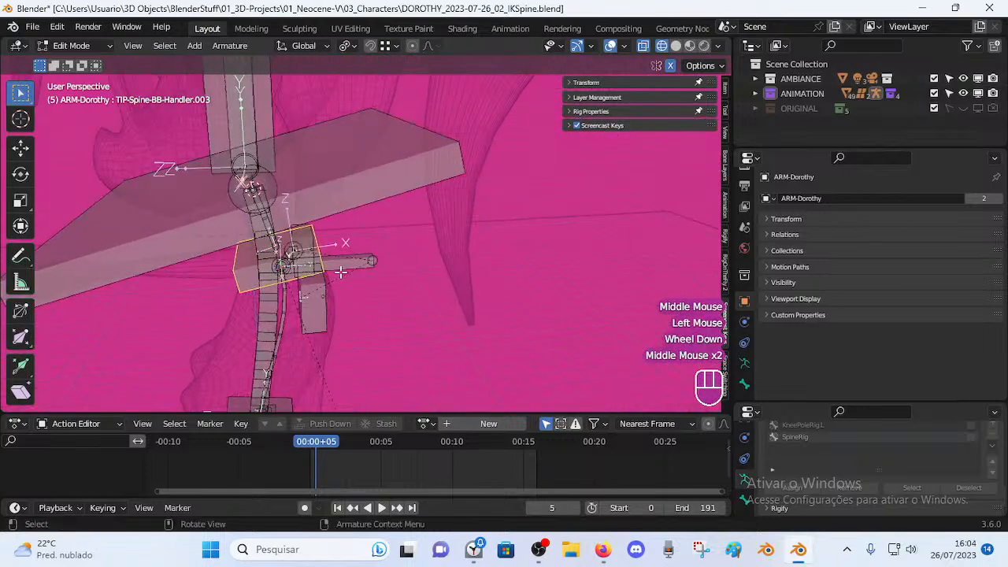
left_click(362, 263, "shift")
key("ctrl+p")
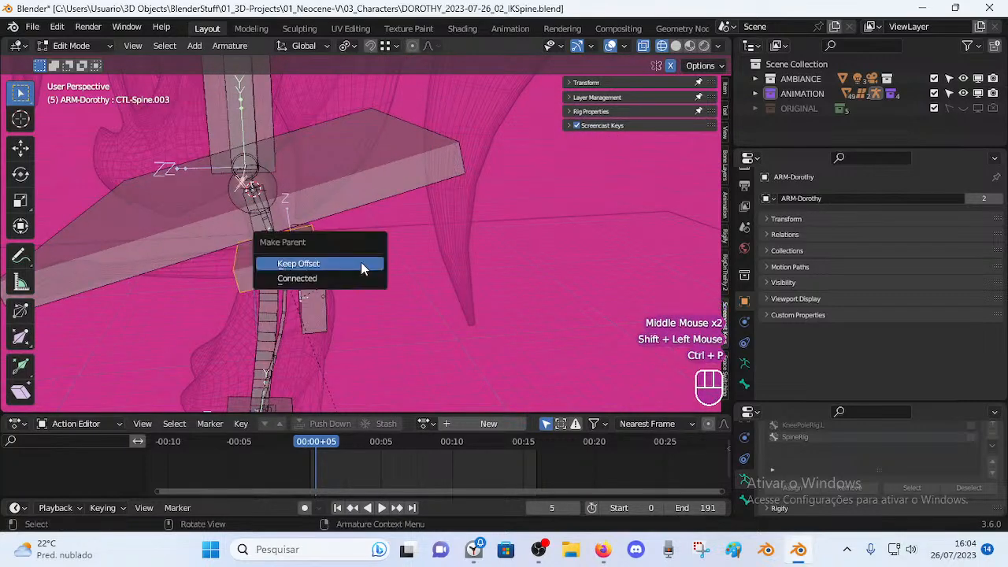
left_click(360, 261)
Parent TIP-Spine-BB-Handler.004 to MTR-Head, keeping its offset.
middle_click_drag(360, 261, 363, 197)
left_click(252, 195)
middle_click_drag(254, 196, 331, 196)
middle_click_drag(330, 197, 347, 241, "shift")
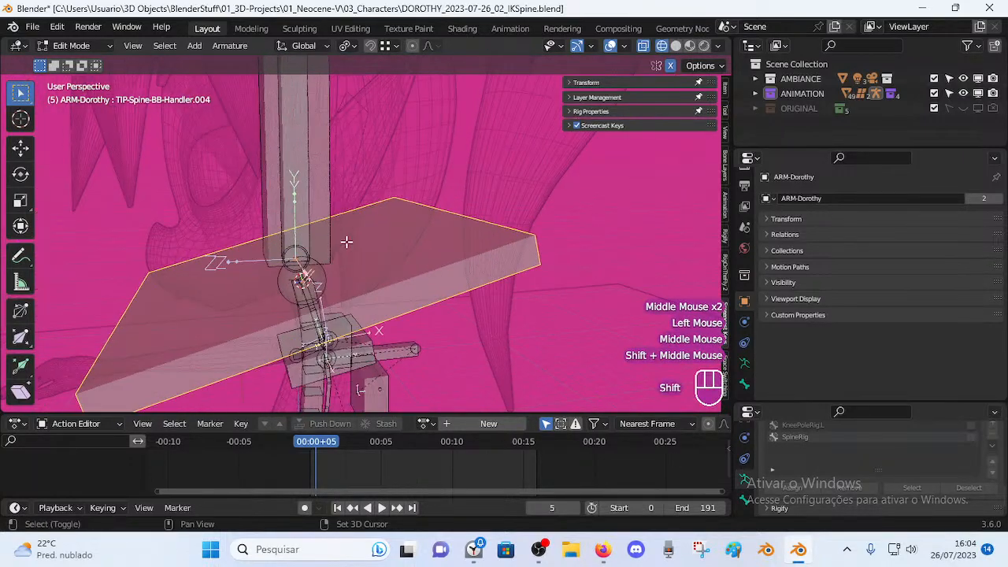
left_click(328, 160, "shift")
left_click(330, 163)
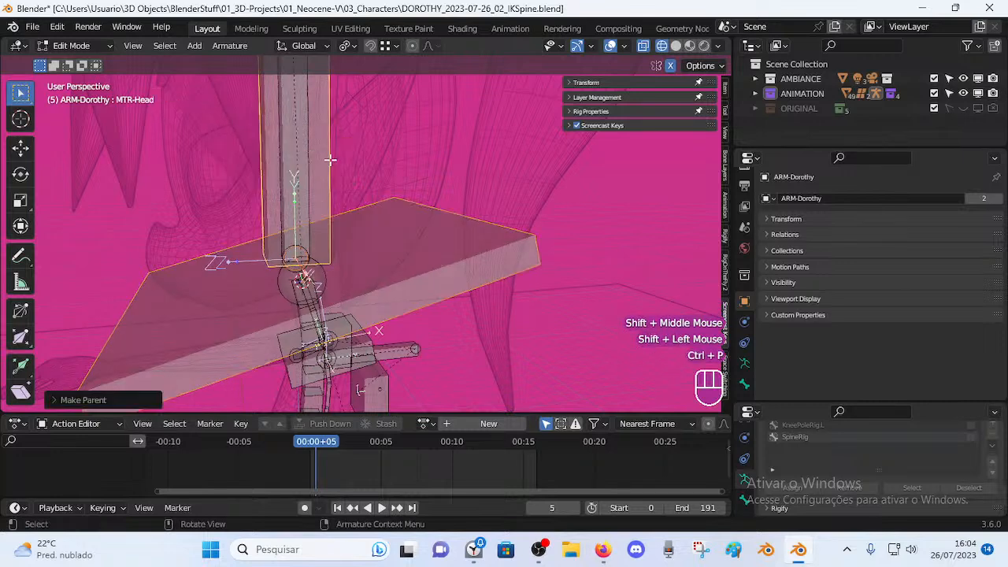
Parent TIP-Spine-BB-Handler.002 at the waist to CTL-Spine.002.
middle_click_drag(402, 239, 371, 274, "shift")
scroll(401, 243, "up", 2)
left_click(353, 278)
left_click(354, 281)
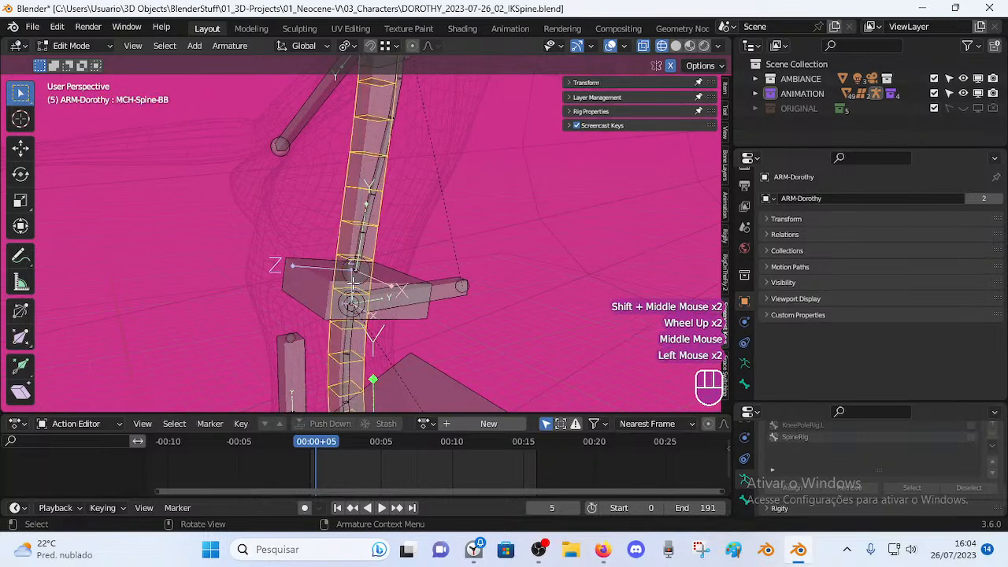
left_click(354, 283)
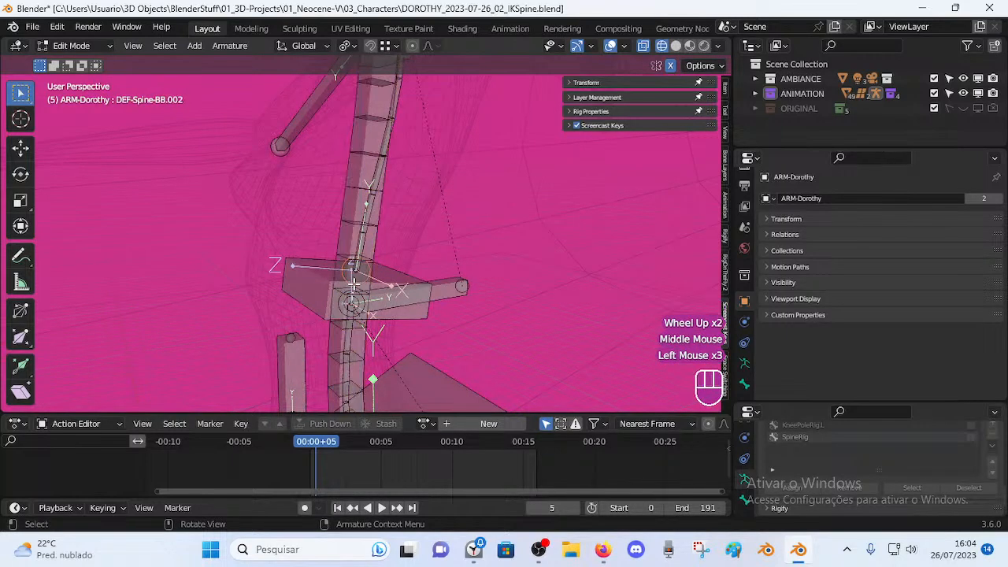
key("ctrl+p")
left_click(467, 277)
middle_click_drag(467, 278, 404, 259, "shift")
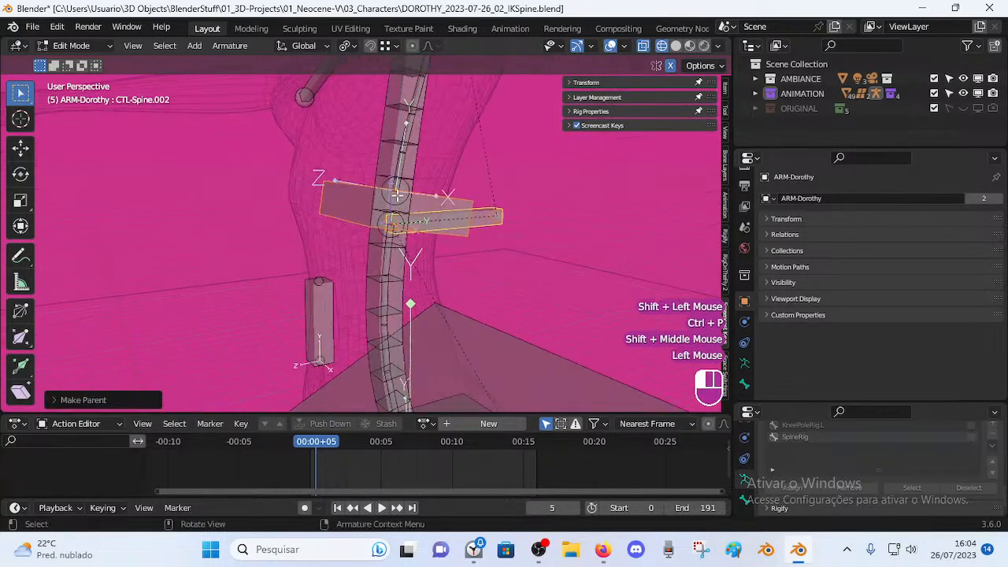
left_click(396, 193)
key("c")
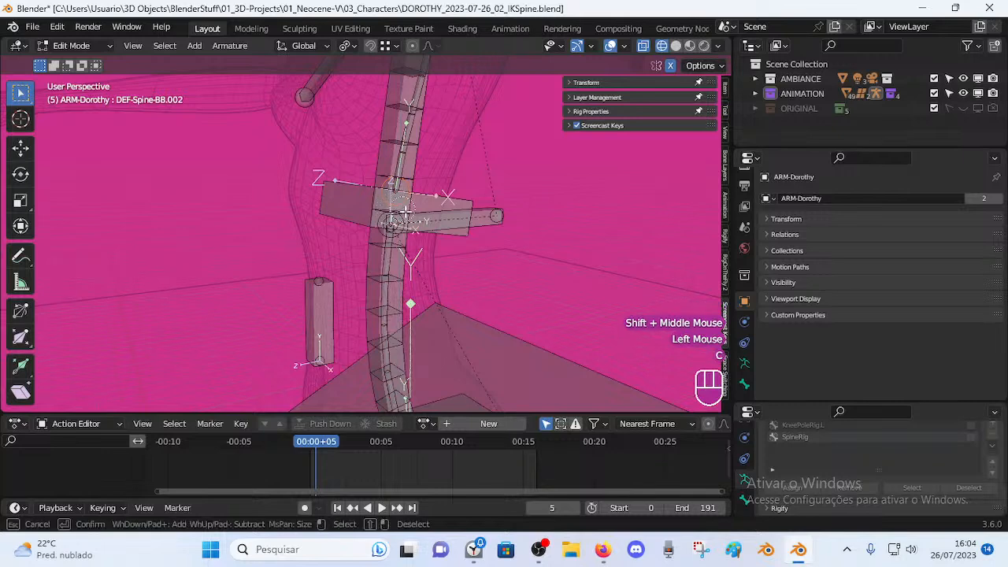
left_click(338, 180)
Parent TIP-Spine-BB-Handler.001 at the base of the spine to CTL-Spine.001.
middle_click_drag(338, 180, 398, 285, "shift")
scroll(396, 286, "up", 2)
left_click(326, 331)
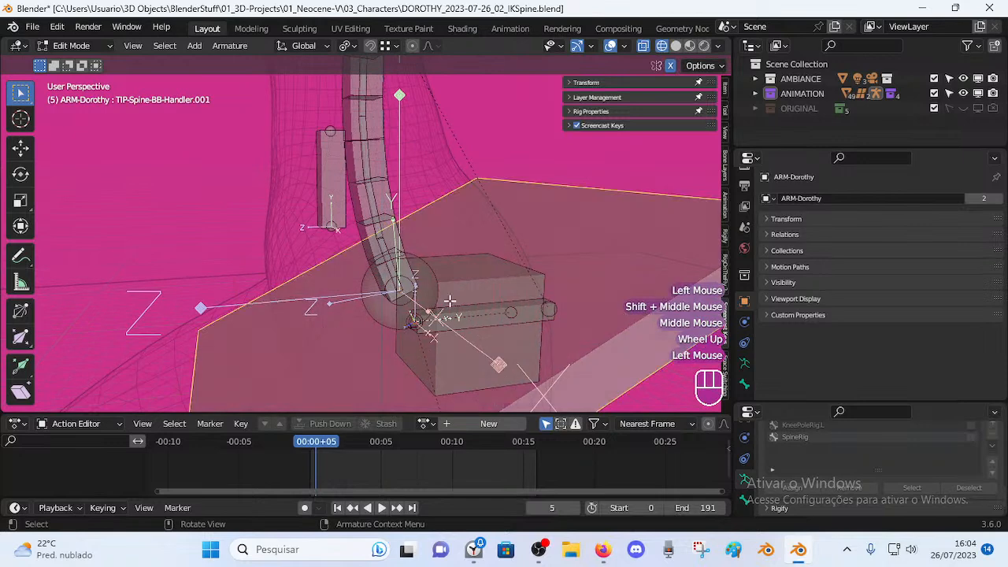
middle_click_drag(426, 324, 409, 298)
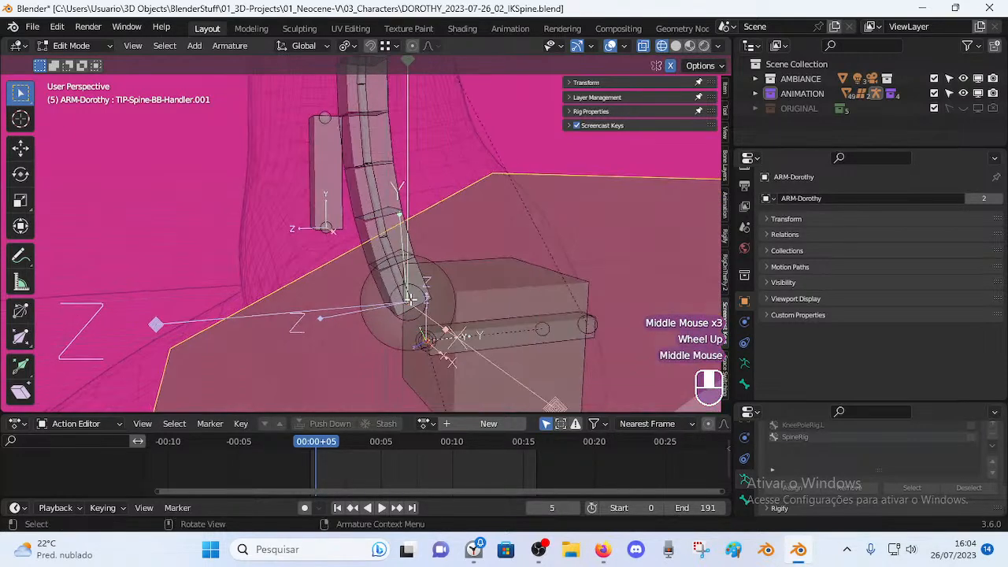
left_click(557, 331, "alt+shift")
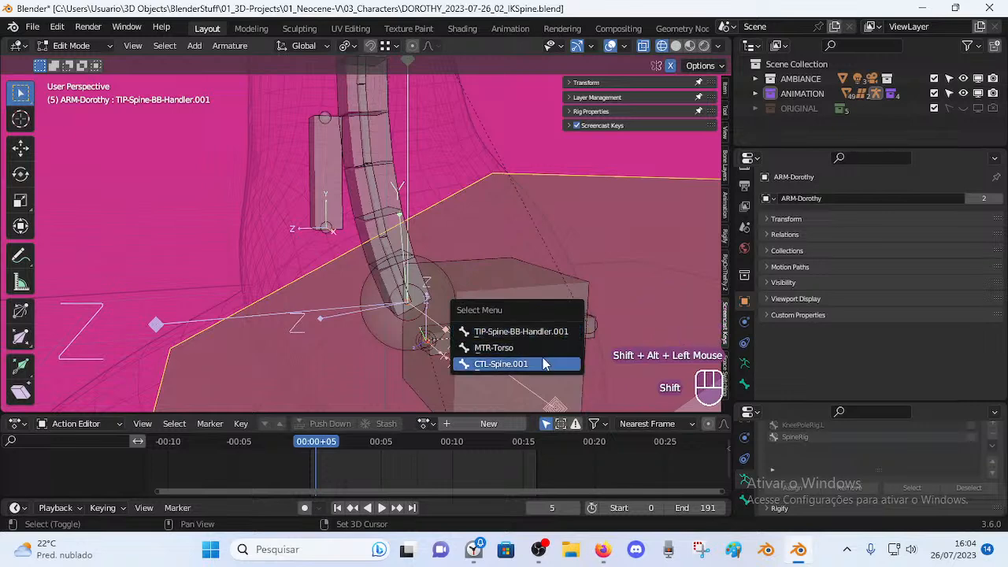
left_click(543, 364)
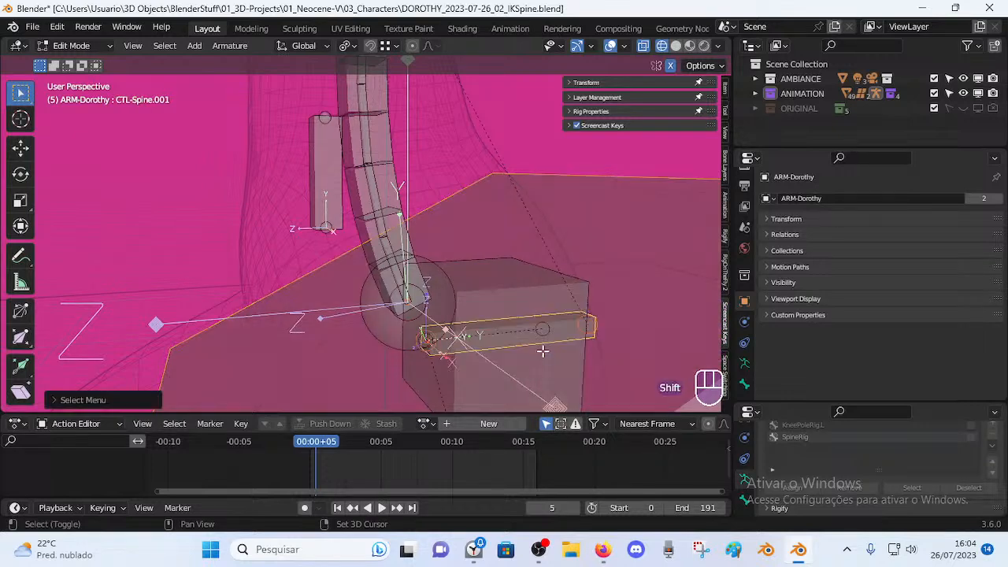
scroll(514, 284, "down", 1)
middle_click_drag(452, 167, 425, 284, "shift")
middle_click_drag(426, 354, 444, 337, "shift")
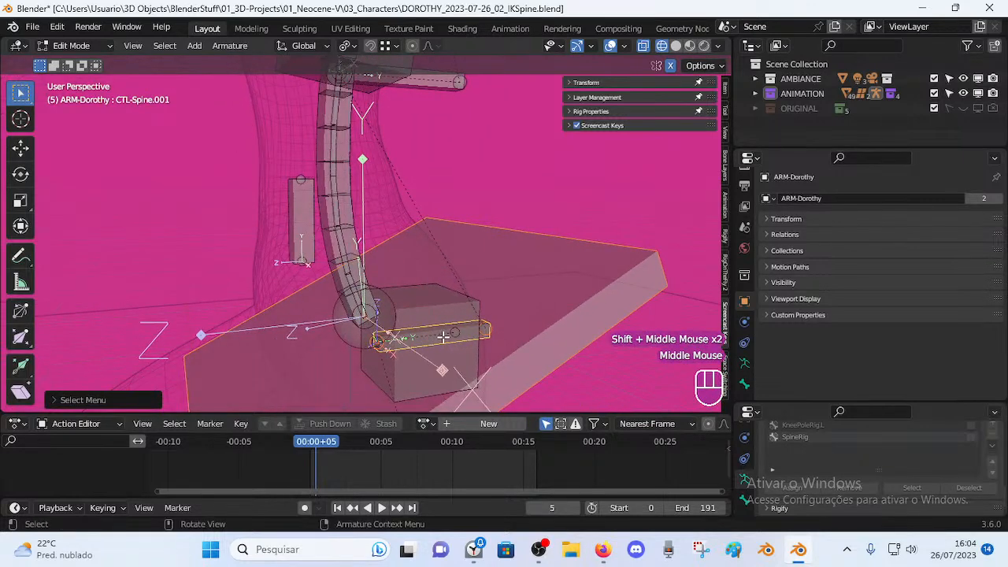
key("ctrl+p")
left_click(443, 338)
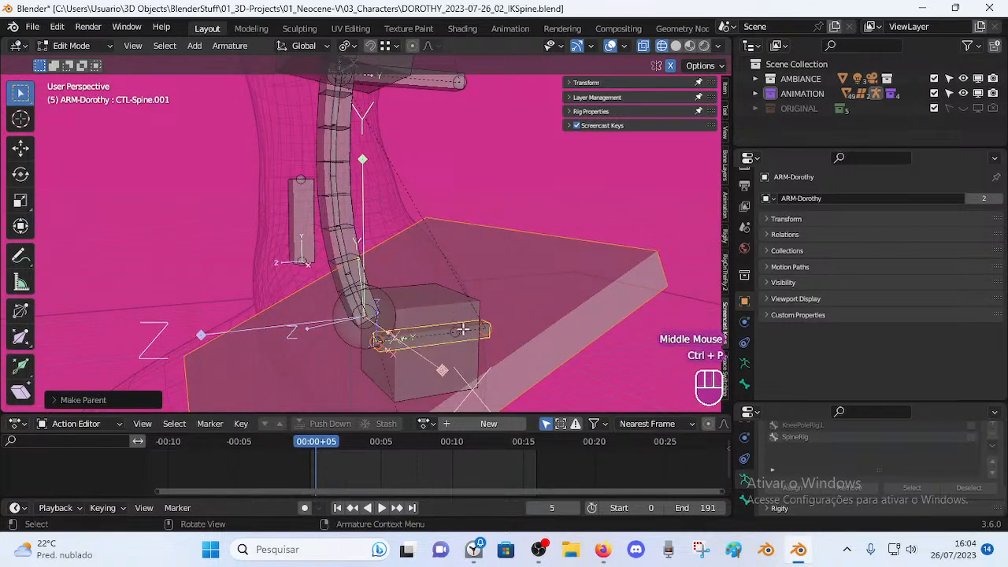
Test-move CTL-Spine.001 in Edit Mode and inspect the overlapping MTR-Torso bone at the hips.
left_click(475, 333)
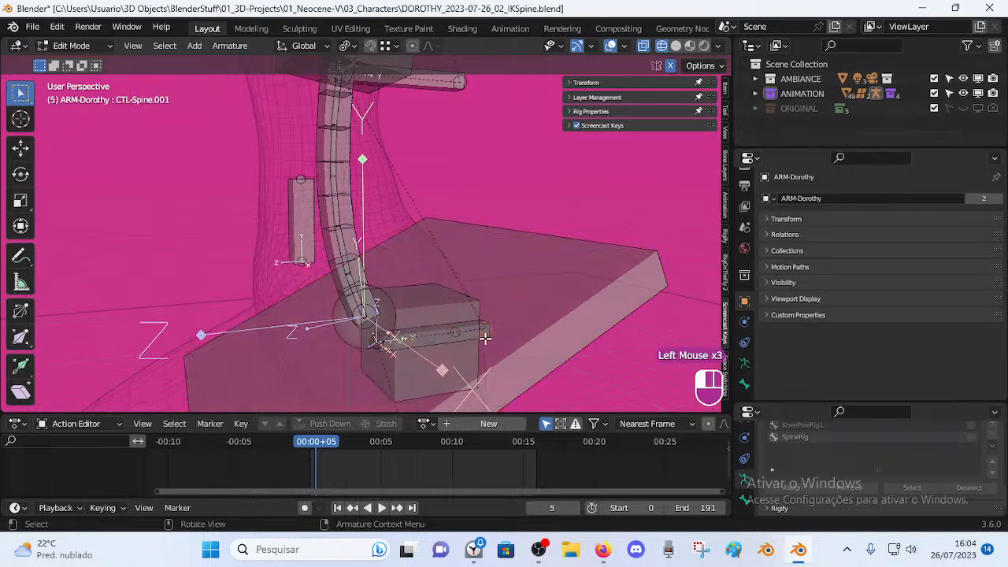
left_click(480, 339)
left_click(467, 340, "alt")
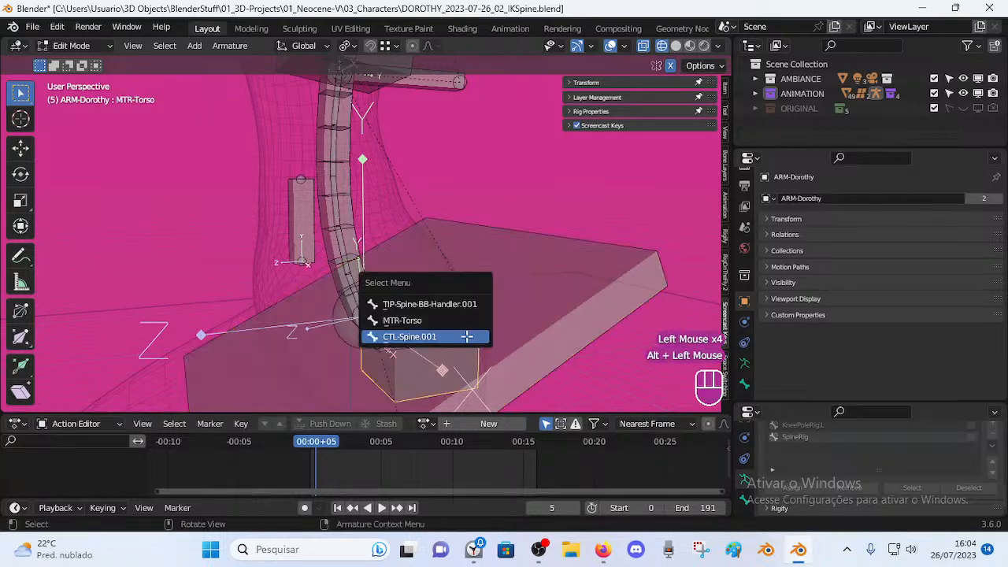
left_click(441, 336)
key("g")
right_click(582, 214)
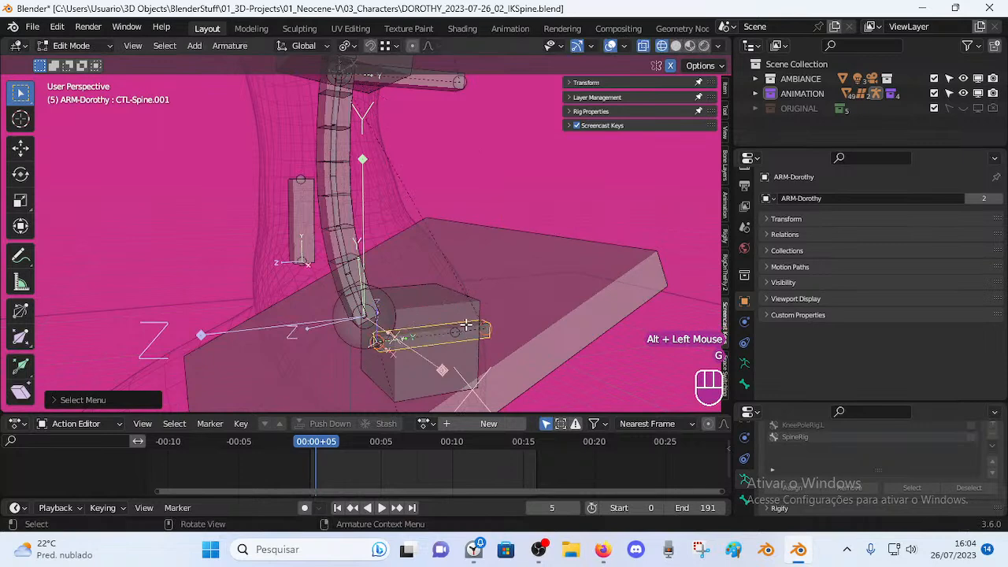
left_click(429, 367, "alt")
left_click(420, 381)
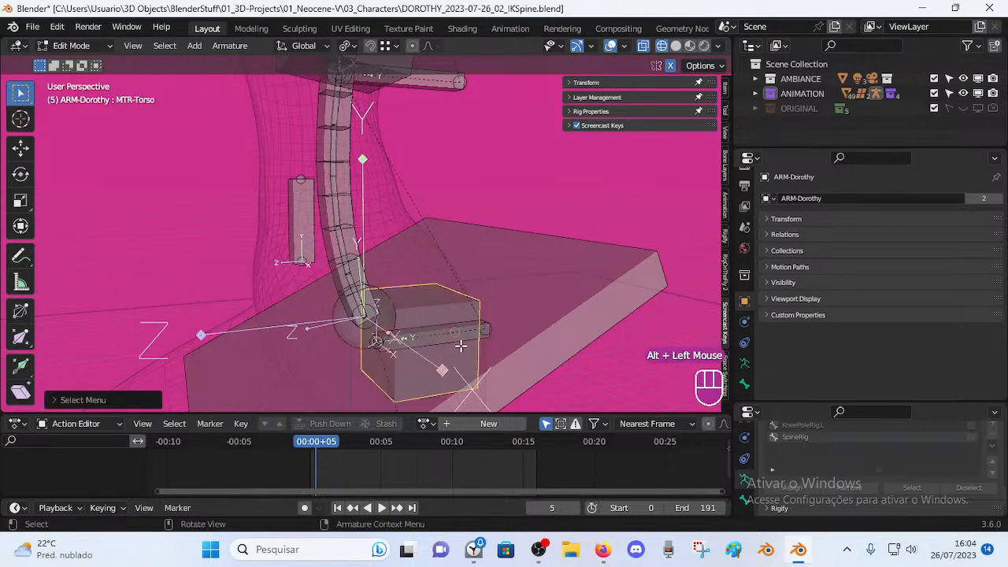
left_click(540, 303)
Switch to Pose Mode and test rotating and moving the chest control CTL-Spine.003.
scroll(440, 322, "down", 2)
middle_click_drag(452, 320, 407, 317)
key("alt+a")
key("Tab")
middle_click_drag(405, 270, 456, 263)
scroll(456, 263, "down", 2)
left_click(468, 196)
middle_click_drag(486, 204, 504, 203)
key("r")
key("Escape")
key("g")
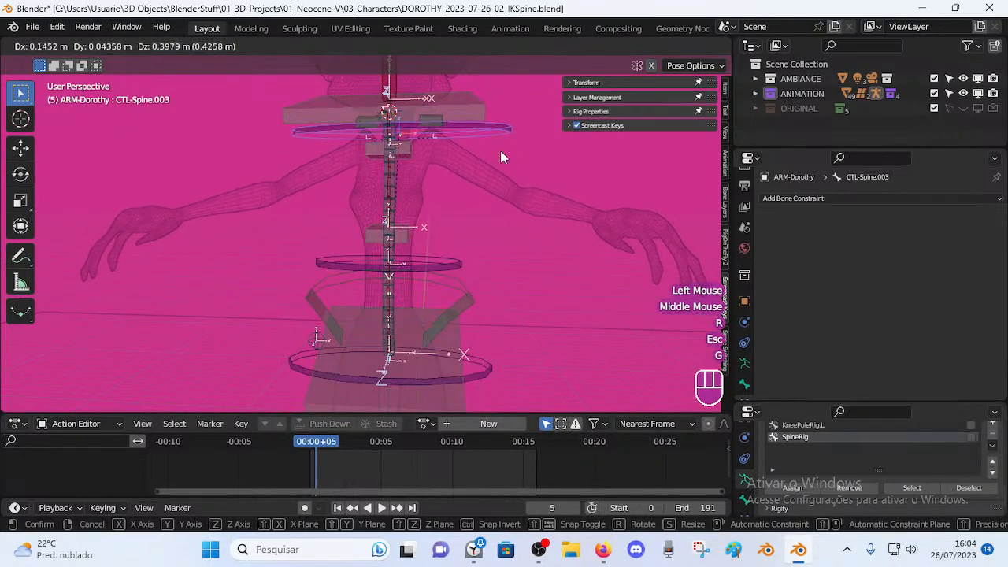
key("Escape")
Test-move the waist control CTL-Spine.002, and clear the pose of all bones.
left_click(449, 264)
key("g")
left_click(453, 250)
key("a")
key("alt+q")
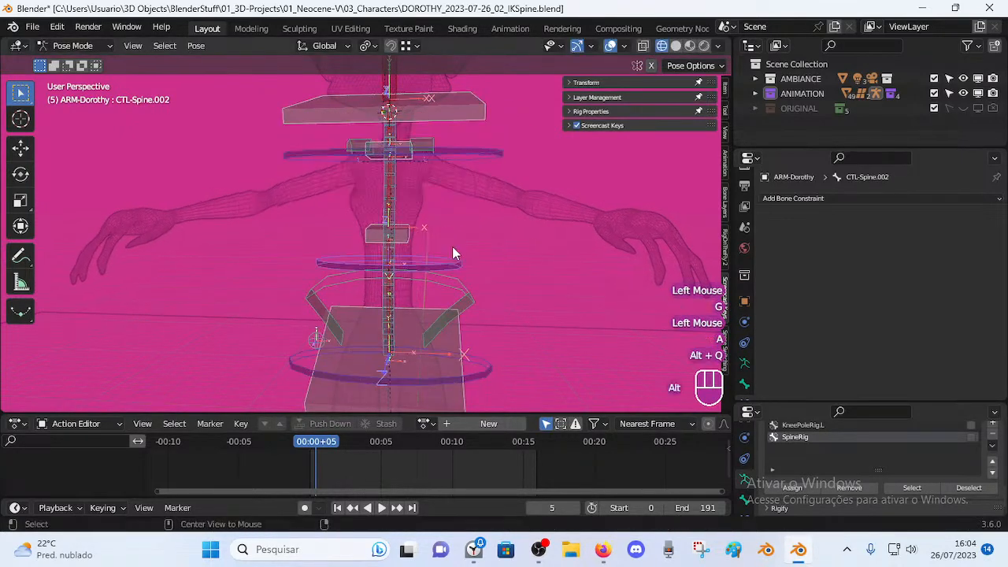
Test rotating the hip control CTL-Spine.001 and moving TIP-Spine-BB-Handler.002 at the waist.
key("r")
key("Escape")
left_click(480, 357)
key("r")
key("Escape")
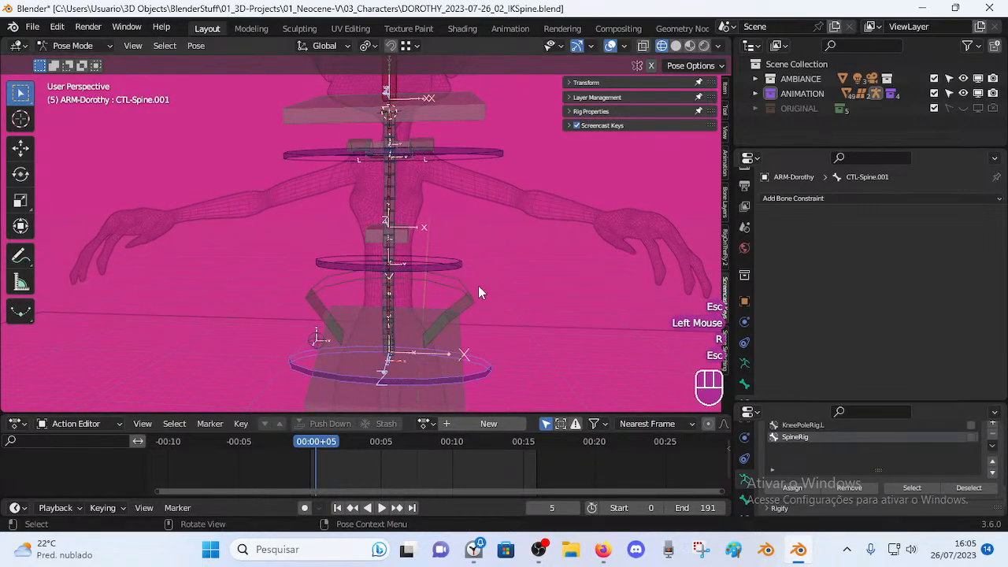
left_click(442, 269)
left_click(405, 236)
key("g")
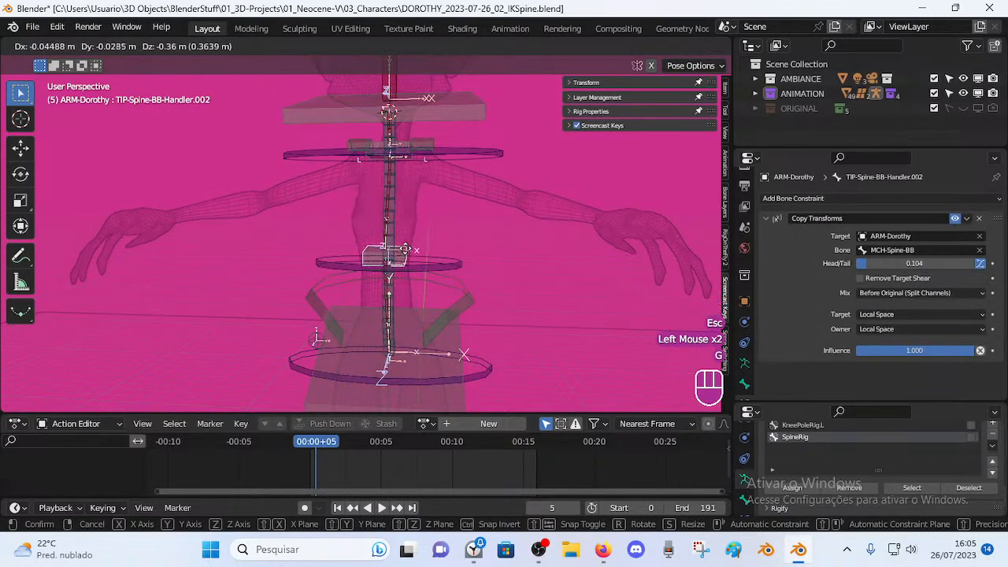
key("Escape")
Rotate TIP-Spine-BB-Handler.004 at the neck to test how the spine bends.
middle_click_drag(422, 206, 397, 221, "shift")
left_click(450, 162)
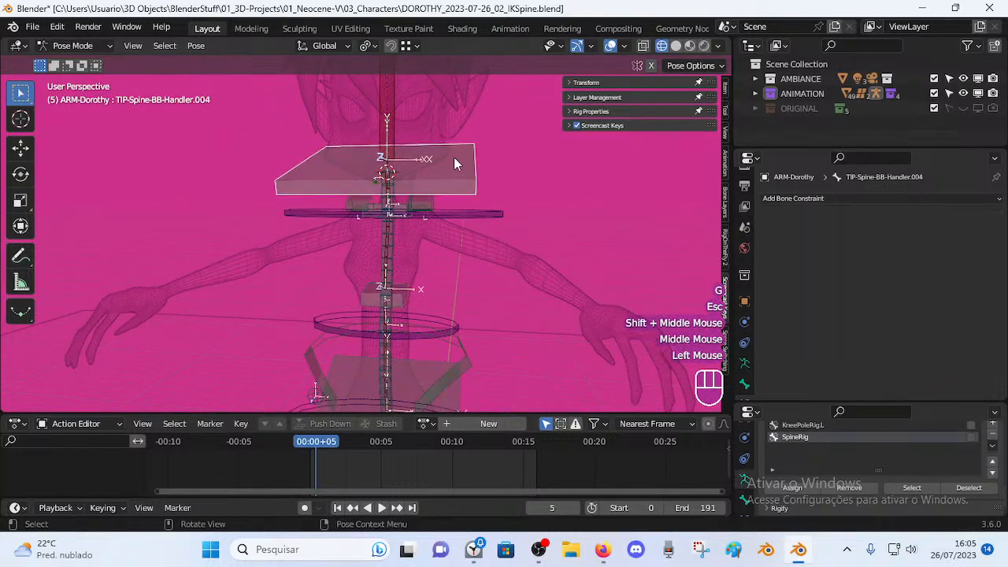
key("r")
left_click(453, 189)
scroll(448, 214, "up", 2)
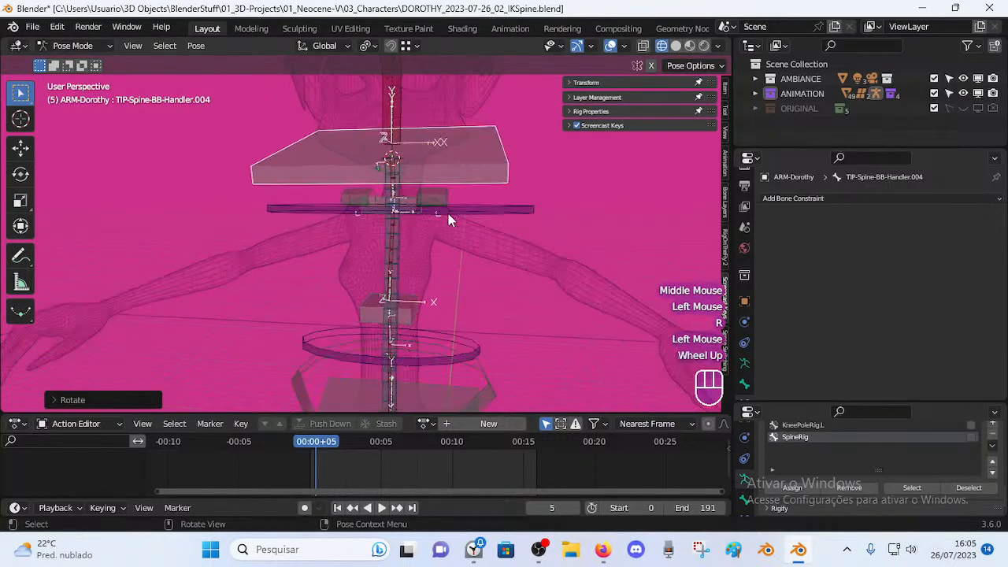
middle_click_drag(448, 214, 495, 158)
key("r")
key("Escape")
Test-rotate CTL-Spine.003 and the head control MTR-Head to compare how the neck handle follows each.
left_click(531, 202)
key("r")
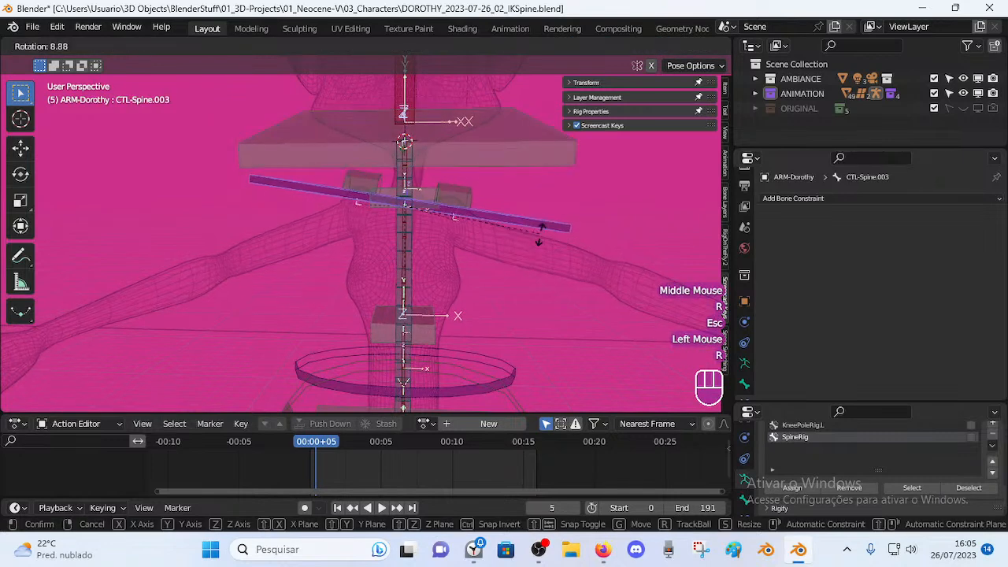
key("Escape")
middle_click_drag(526, 220, 438, 292, "shift")
scroll(412, 184, "down", 2)
left_click(425, 142)
key("r")
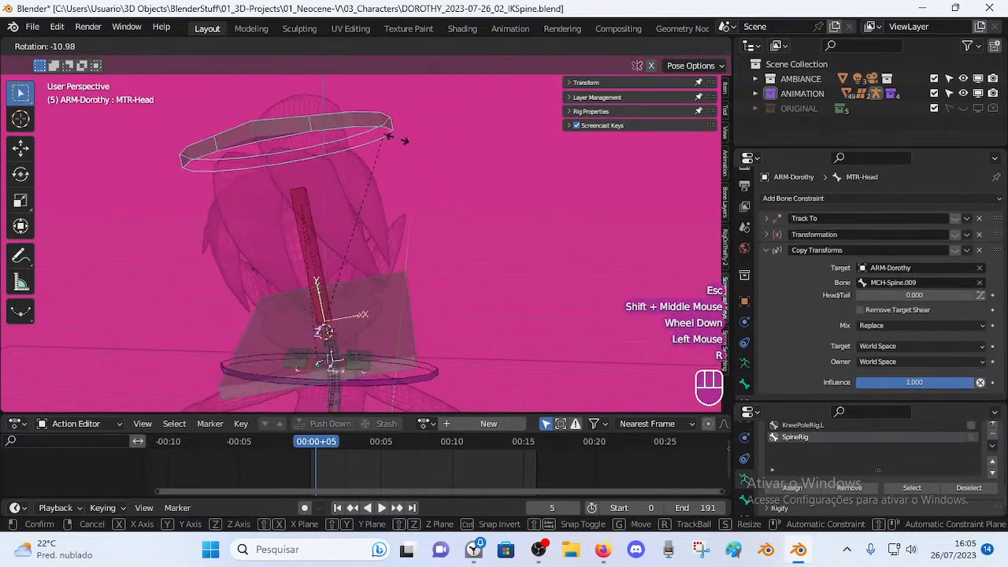
key("Escape")
Test-rotate TIP-Spine-BB-Handler.004 again and check its effect on the neck and upper spine.
middle_click_drag(438, 327, 418, 252, "shift")
scroll(424, 244, "up", 2)
scroll(400, 197, "down", 2)
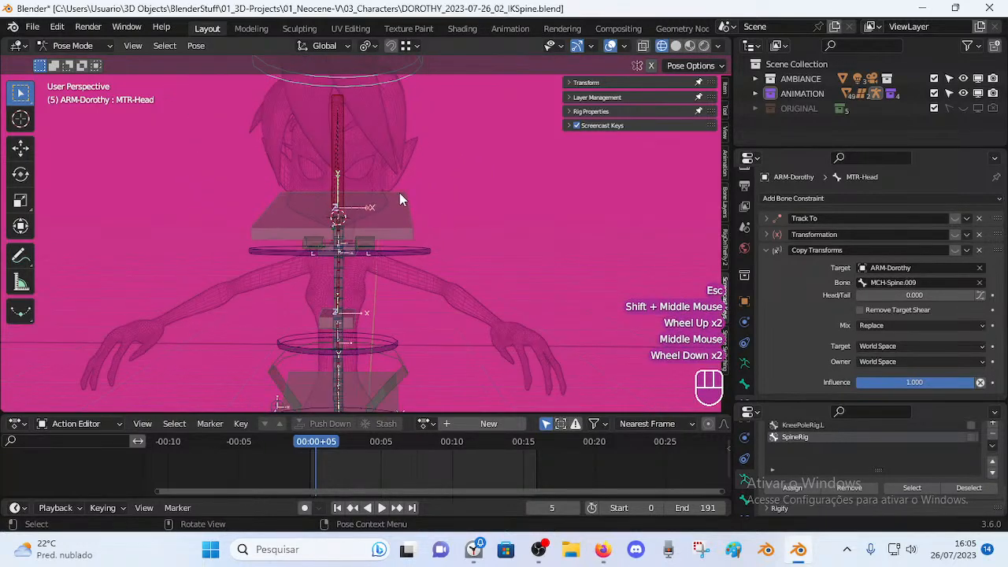
left_click(407, 222)
key("r")
key("Escape")
scroll(420, 277, "up", 1)
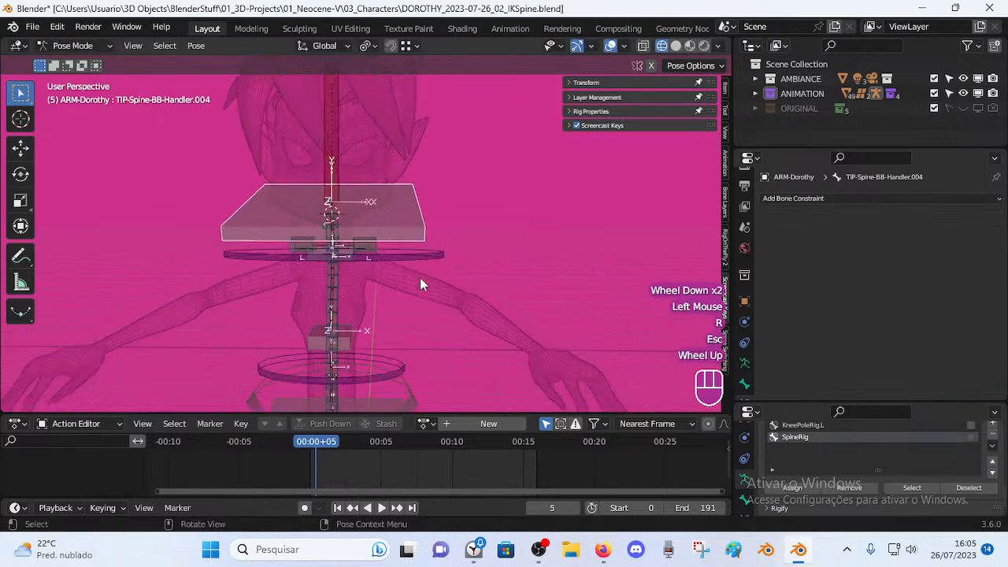
middle_click_drag(419, 277, 442, 266, "shift")
key("r")
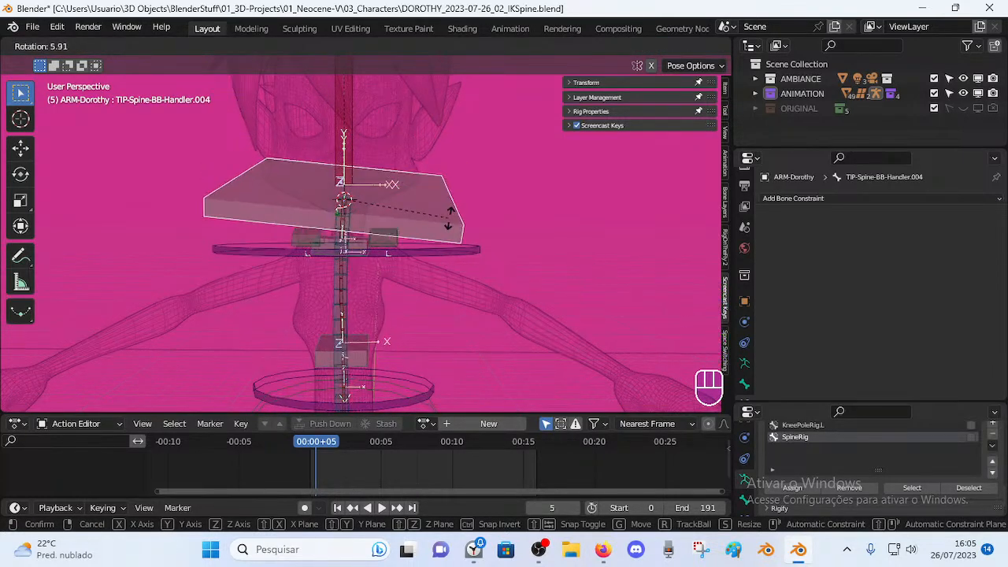
key("Escape")
Test rotating and moving MTR-Head to check how the neck handle and spine follow.
middle_click_drag(429, 163, 432, 207, "shift")
scroll(432, 207, "down", 2)
left_click(426, 142)
key("r")
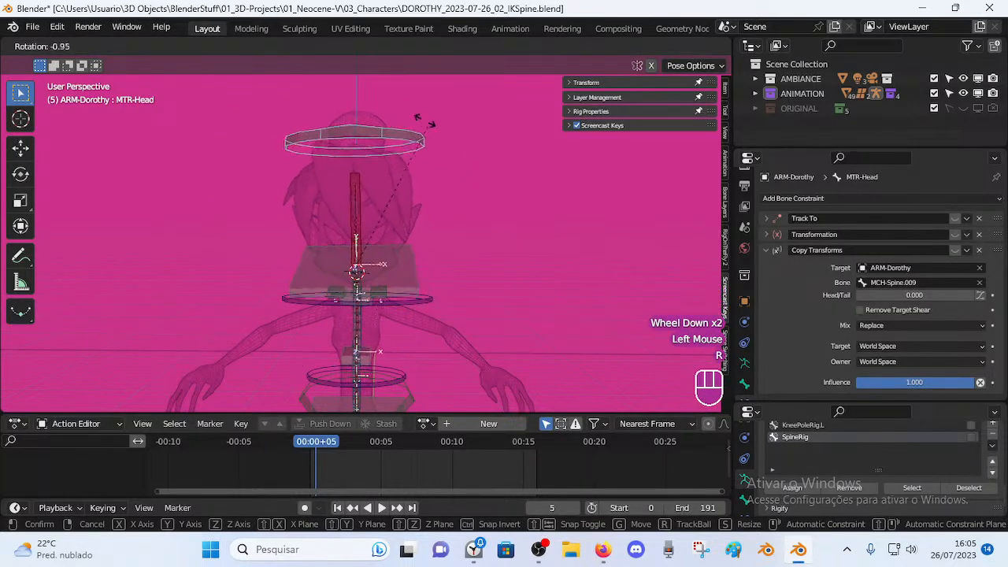
key("Escape")
key("g")
key("Escape")
key("g")
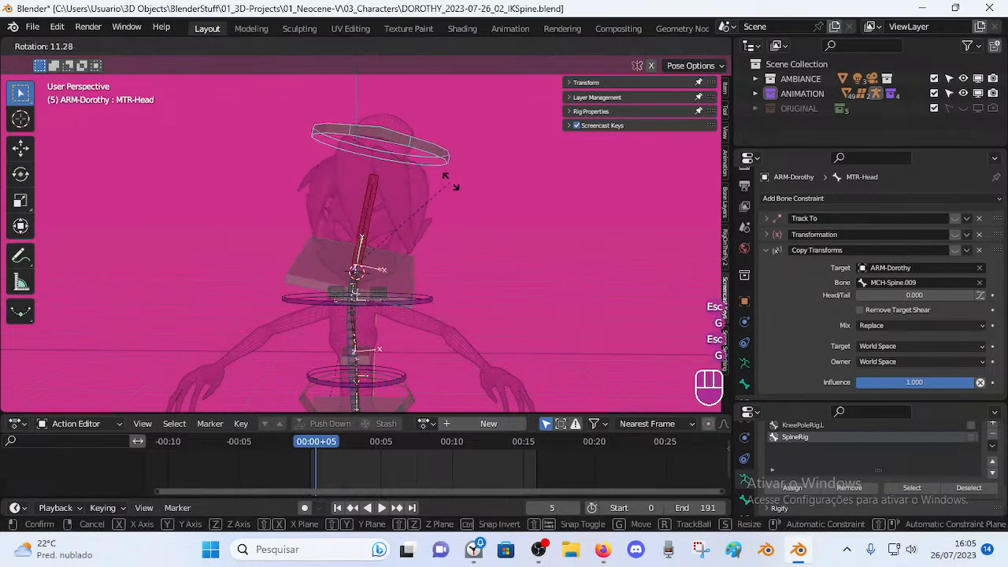
left_click(419, 155)
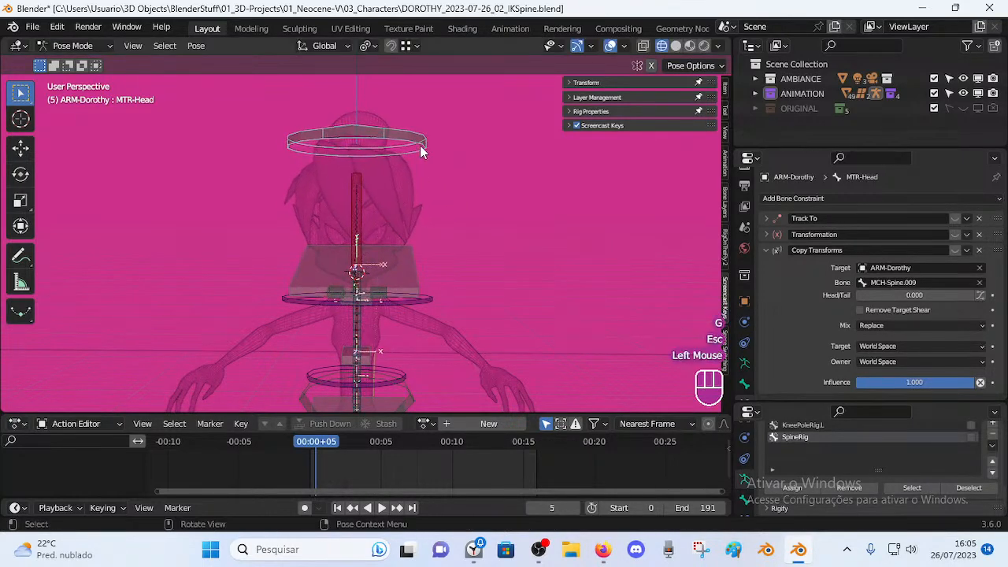
Test MTR-Head again with a move, a free rotation and a rotation around the global Z axis.
left_click(423, 147)
left_click(424, 147)
key("g")
key("Escape")
key("r")
key("Escape")
key("r")
key("z")
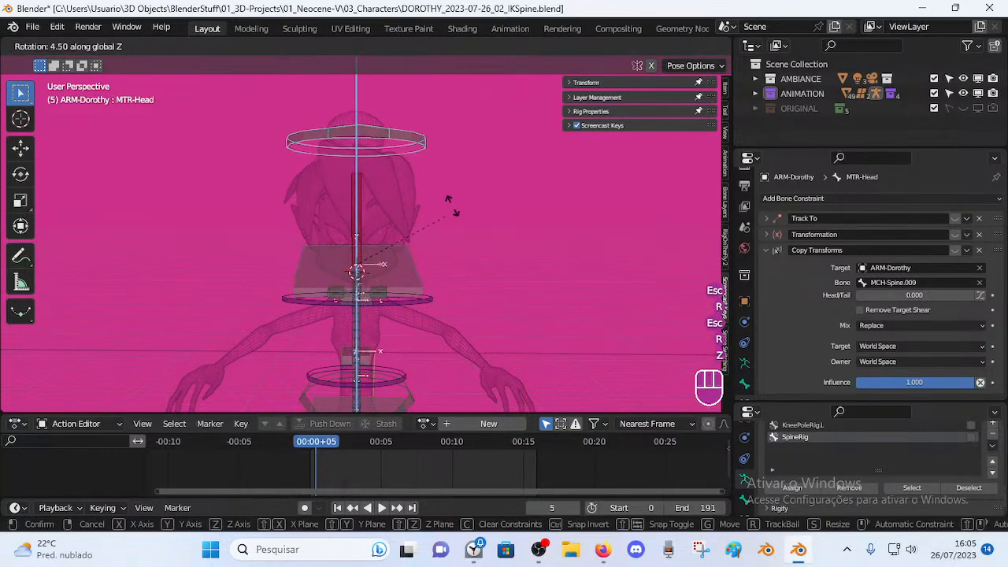
key("Escape")
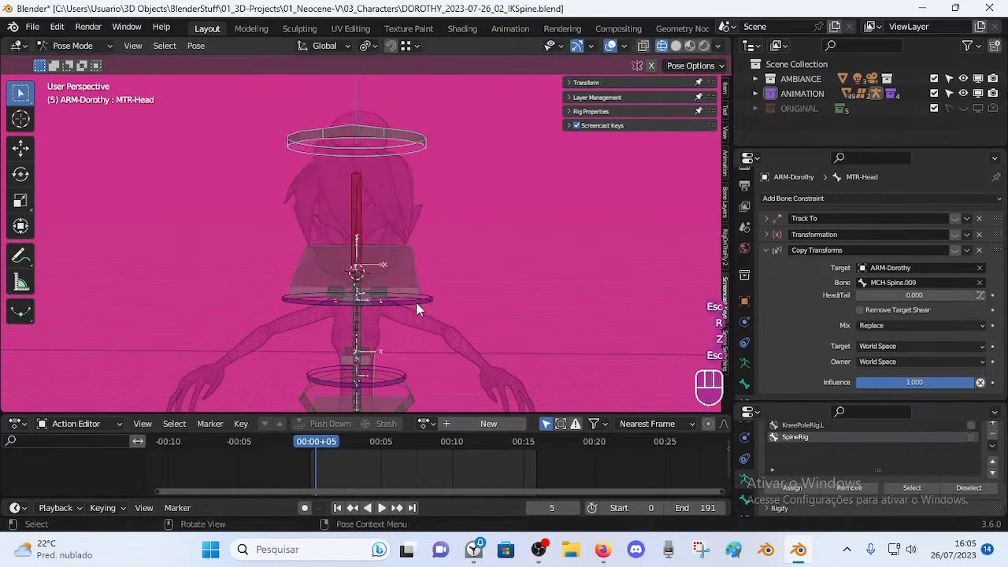
Test-rotate TIP-Spine-BB-Handler.003 at the chest and inspect its Copy Transforms constraint.
scroll(416, 298, "up", 2)
middle_click_drag(415, 304, 416, 245, "shift")
scroll(425, 236, "up", 1)
left_click(434, 224)
scroll(441, 284, "up", 2)
mouse_move(443, 297)
middle_mouse_down()
mouse_move(406, 284)
mouse_move(437, 284)
middle_mouse_up()
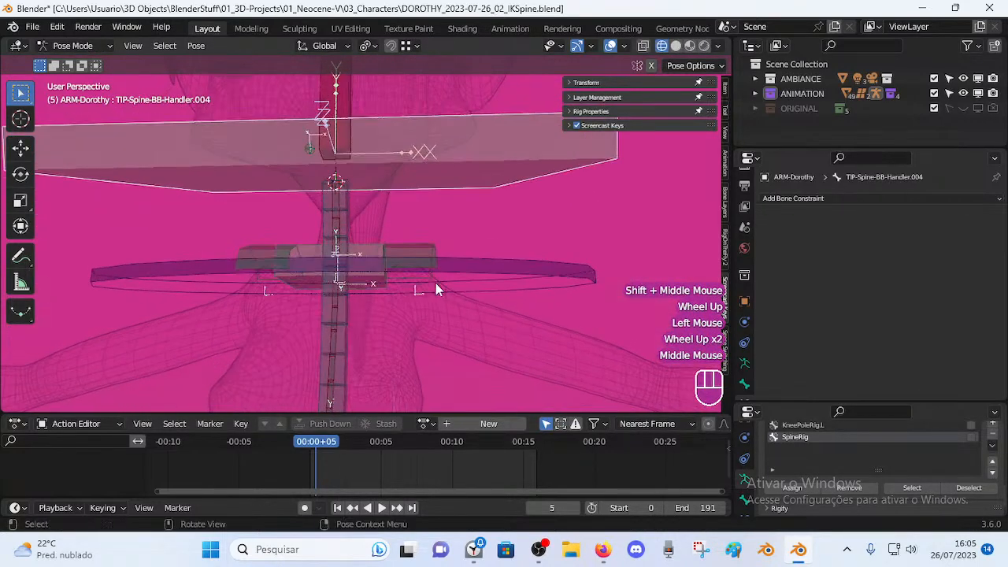
left_click(368, 240)
key("r")
key("Escape")
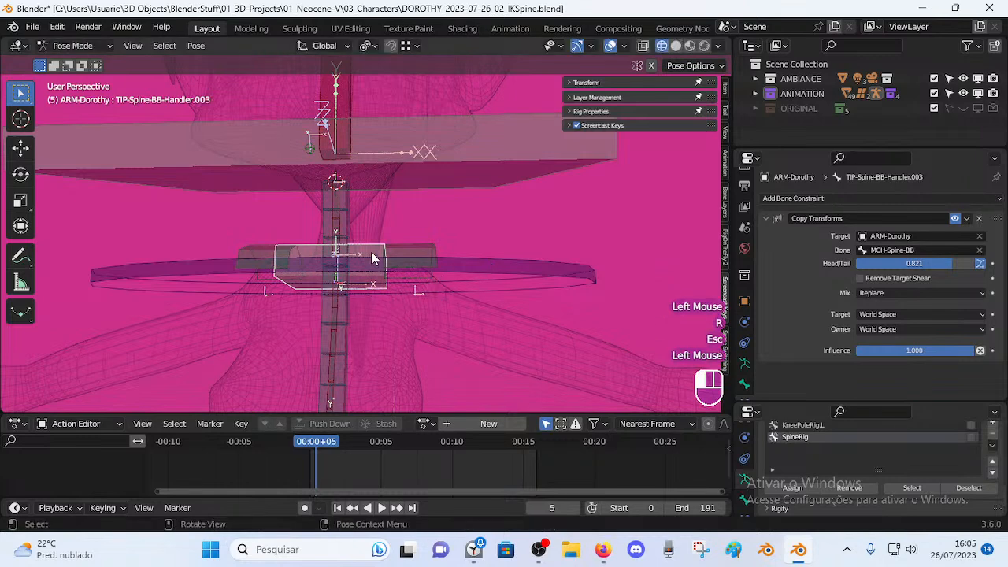
Test-rotate TIP-Spine-BB-Handler.004 and MTR-Head to compare their effect on the neck.
left_click(401, 220)
scroll(408, 225, "down", 2)
middle_click_drag(408, 228, 404, 263)
scroll(409, 239, "up", 3)
scroll(405, 239, "down", 2)
scroll(403, 239, "down", 1)
key("r")
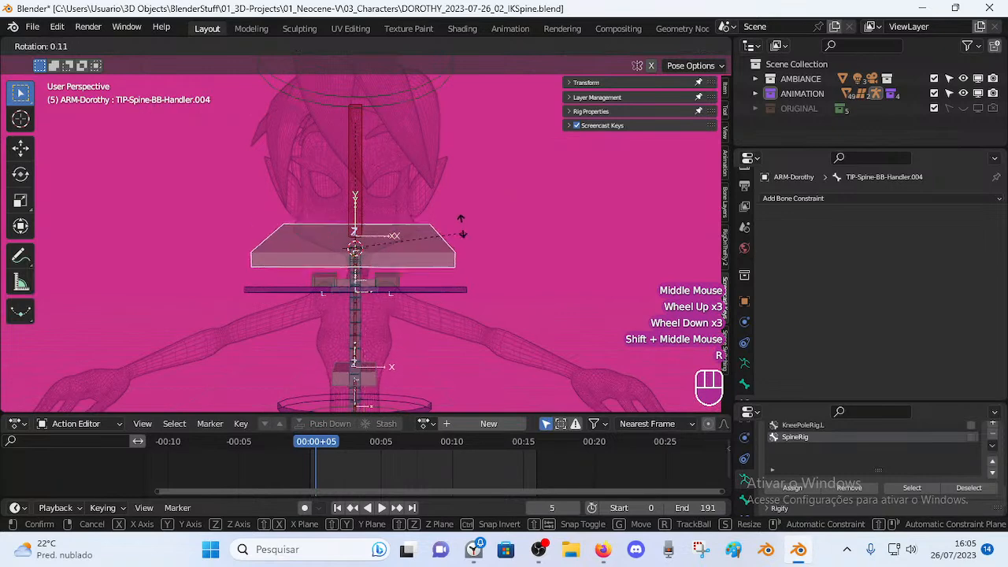
key("Escape")
left_click(441, 108)
key("r")
key("Escape")
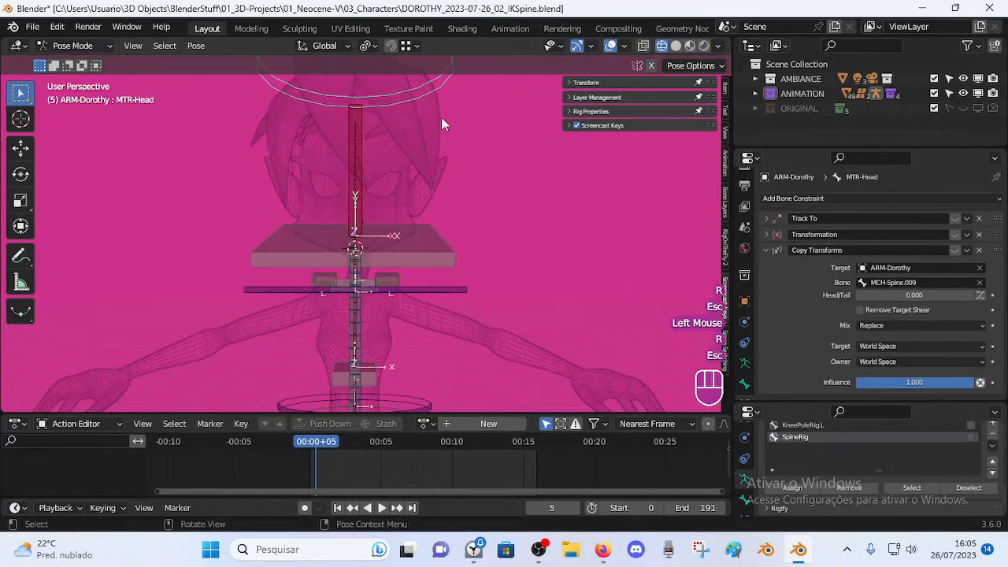
Add a Copy Transforms constraint to TIP-Spine-BB-Handler.004 targeting MTR-Head, and test-rotate the handle.
double_click(414, 240)
left_click(412, 241, "shift")
key("ctrl+shift+c")
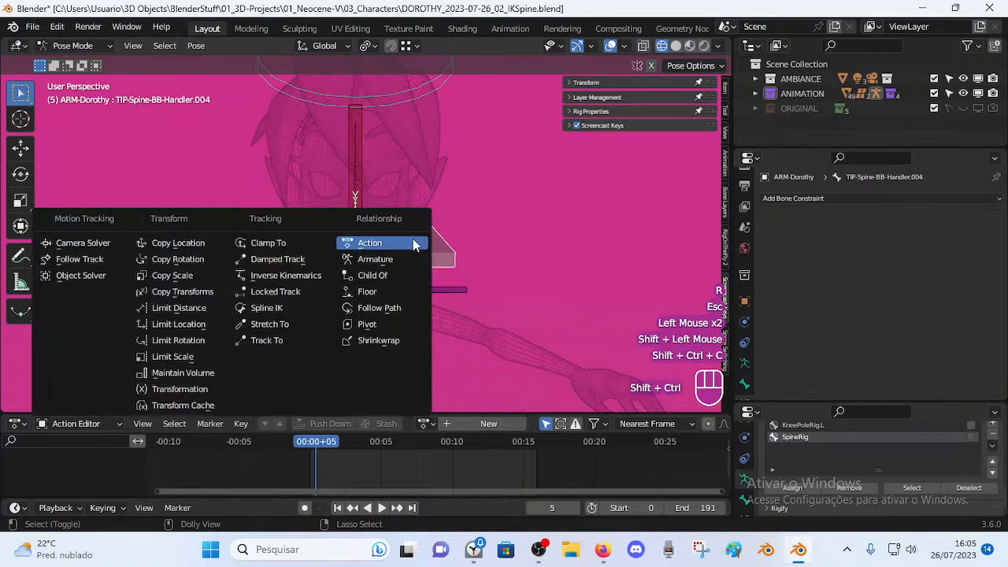
left_click(189, 291)
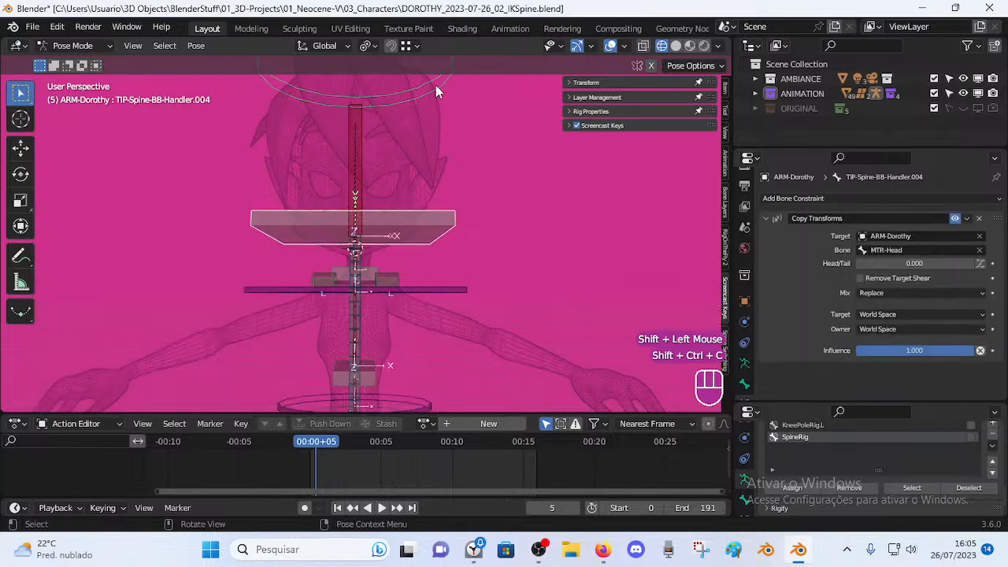
key("r")
key("Escape")
left_click(433, 179)
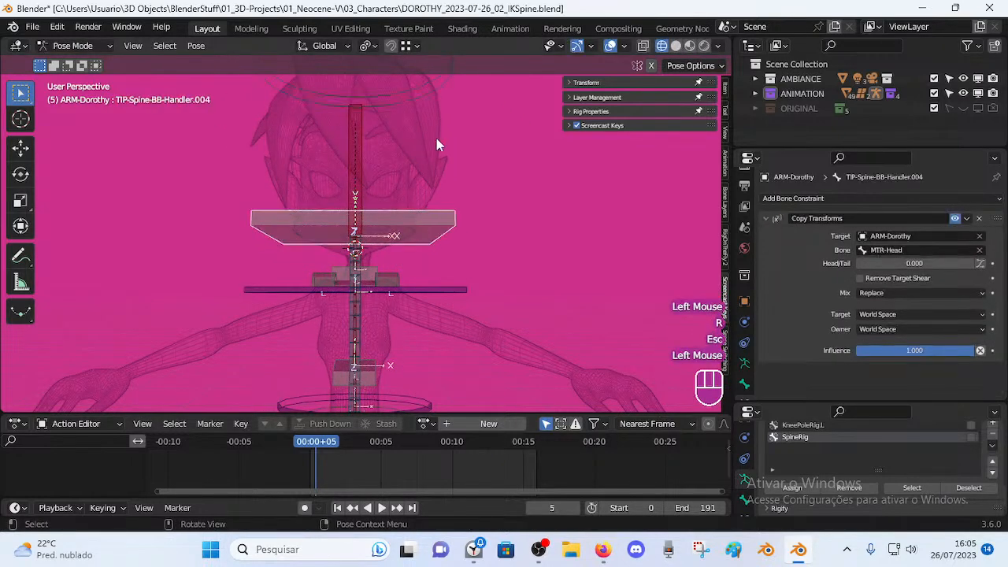
Test-rotate MTR-Head freely and around the global X axis to check how the constrained neck handle follows.
left_click(433, 92)
key("r")
key("Escape")
middle_click_drag(465, 131, 417, 249)
key("r")
key("x")
key("Escape")
key("r")
key("Escape")
Test-rotate MTR-Head around the global Z axis, viewing the neck up close.
middle_click_drag(393, 90, 488, 227)
scroll(400, 157, "up", 1)
scroll(412, 234, "up", 1)
key("r")
key("z")
key("Escape")
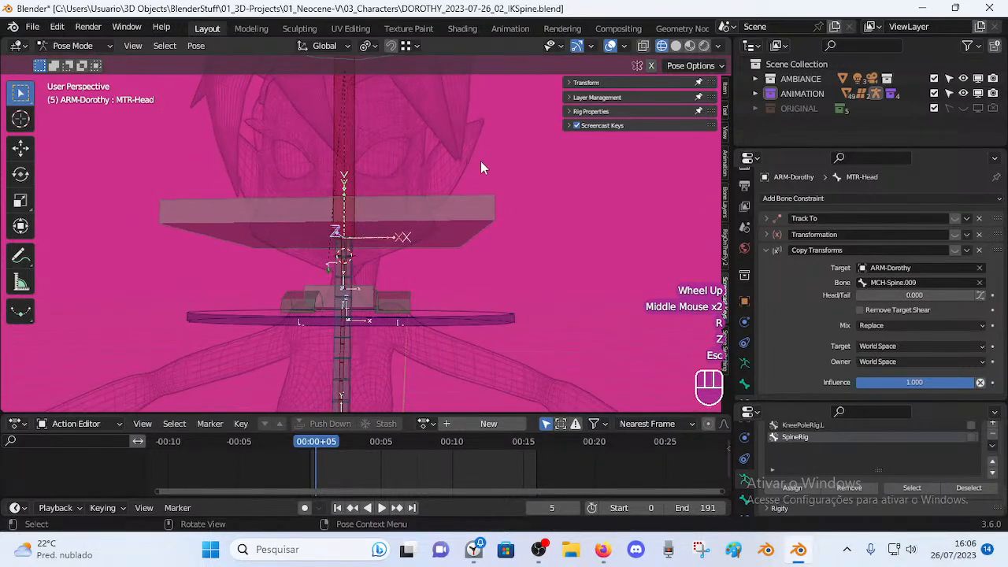
Test-rotate MTR-Head around the global X axis from wider views, and reset the pose of all bones.
scroll(502, 195, "down", 2)
left_click(431, 94)
key("r")
key("x")
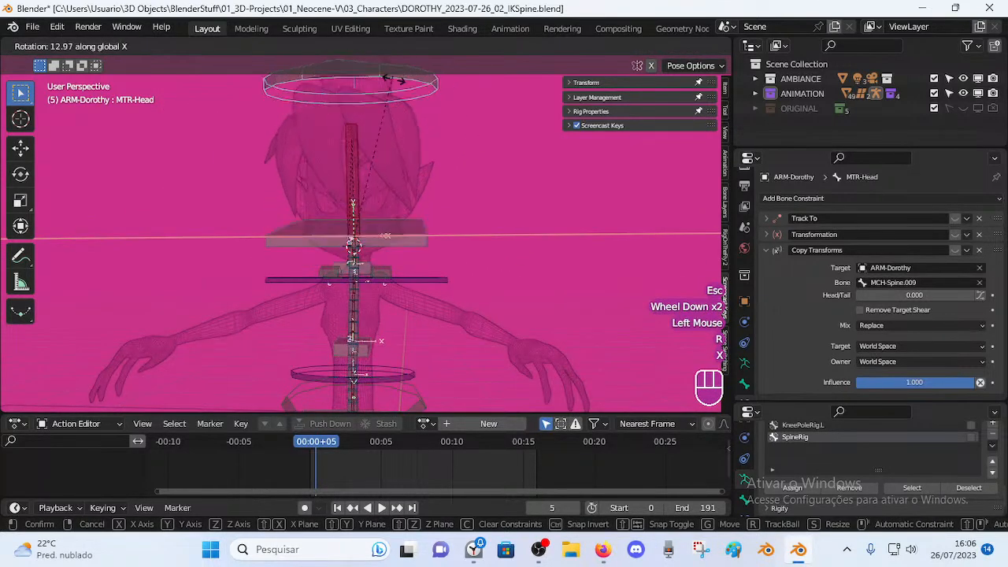
middle_click_drag(454, 151, 452, 173)
left_click(429, 149)
key("r")
key("x")
left_click(464, 273)
middle_click_drag(452, 272, 471, 277)
key("a")
key("alt+q")
key("alt+q")
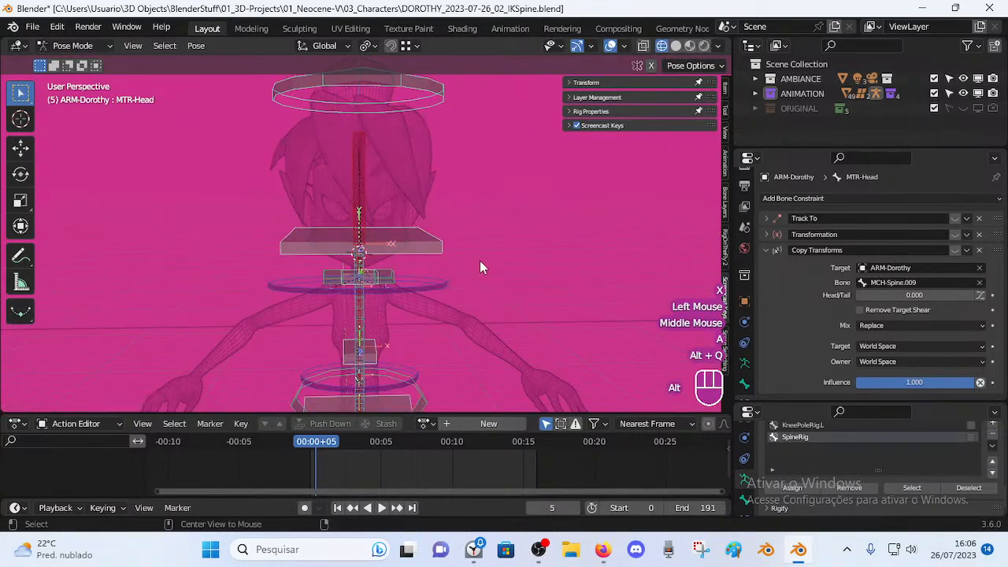
Test-rotate the chest control CTL-Spine.003 to see whether the chest handle follows.
left_click(446, 279)
key("r")
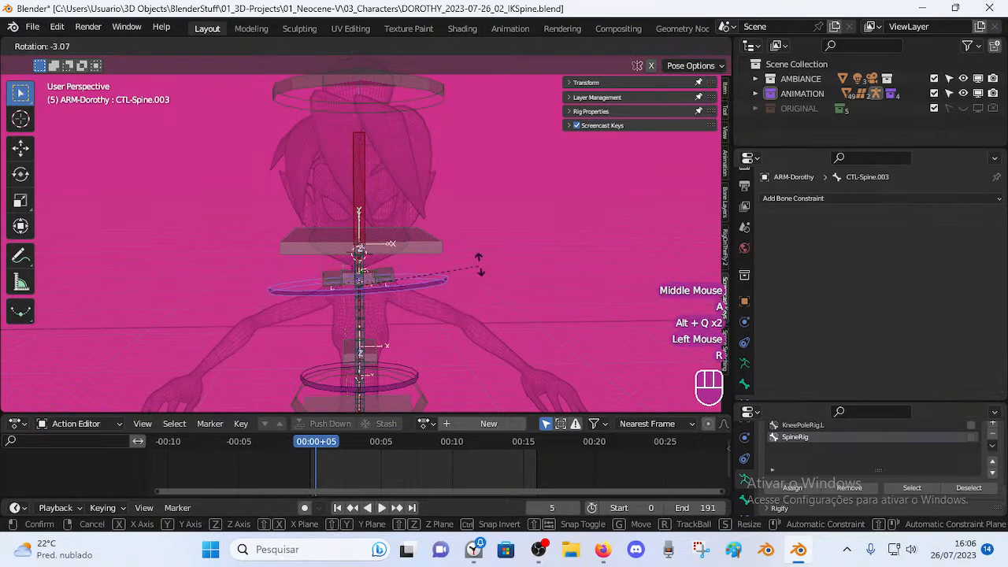
key("Escape")
In Edit Mode, parent TIP-Spine-BB-Handler.003 to CTL-Spine.003.
scroll(427, 297, "up", 3)
middle_click_drag(424, 310, 385, 291, "shift")
key("Tab")
left_click(377, 294)
key("g")
key("Escape")
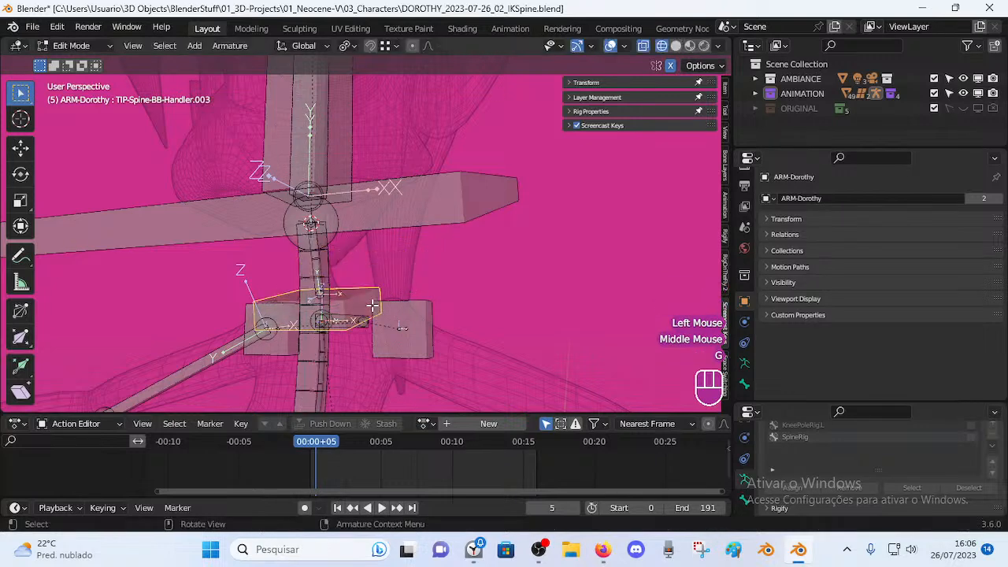
key("g")
right_click(389, 278)
middle_click_drag(387, 310, 340, 324)
middle_click_drag(340, 324, 333, 325)
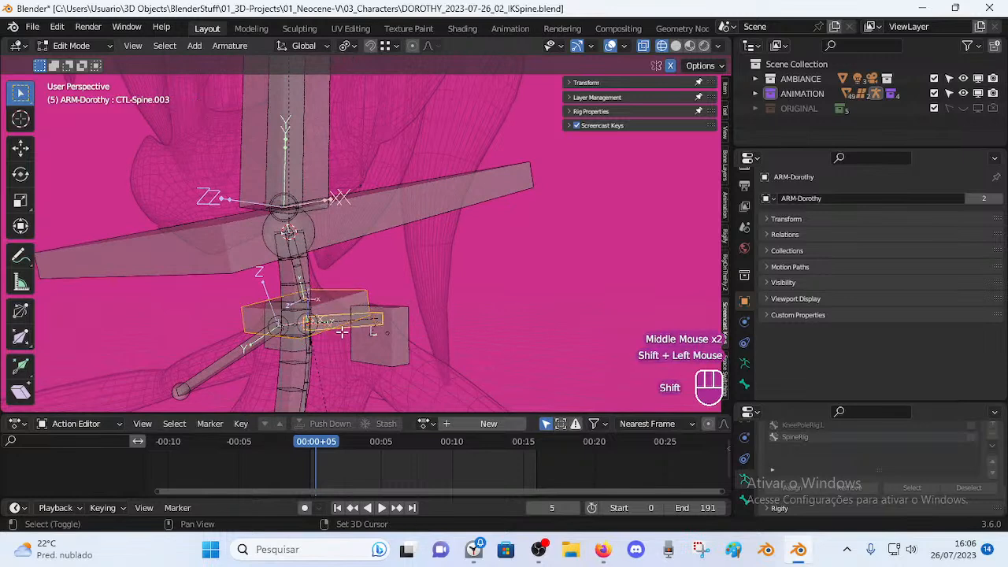
key("ctrl+p")
left_click(346, 330)
Return to Pose Mode and test-rotate CTL-Spine.003 with the chest handle parented to it.
key("Tab")
left_click(407, 330)
middle_click_drag(407, 329, 493, 340)
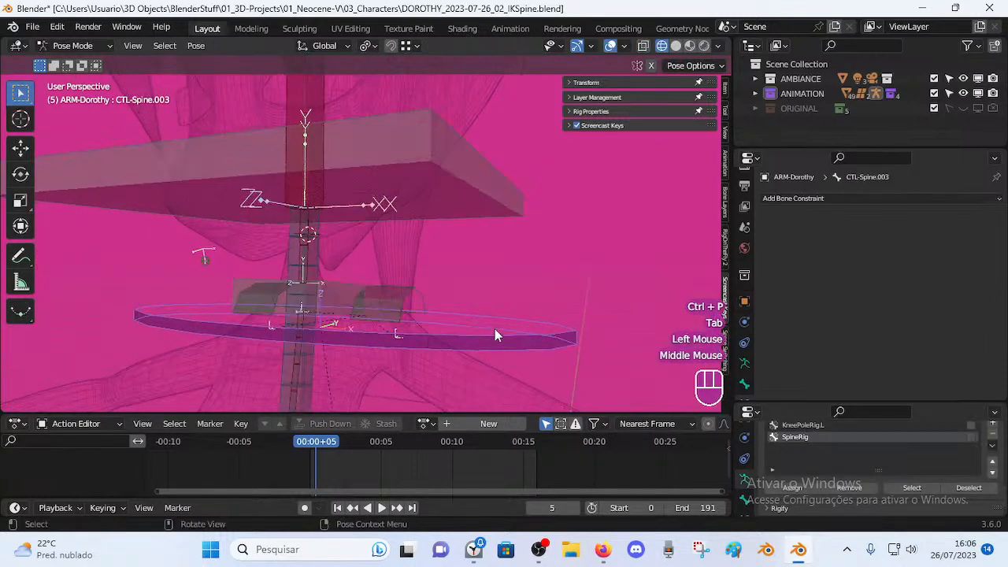
key("r")
key("Escape")
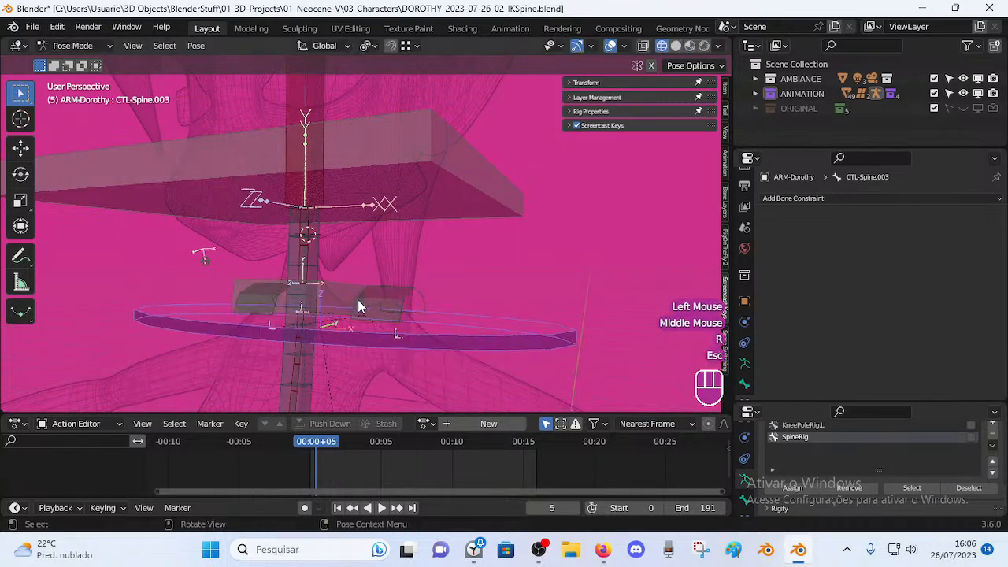
Disable the Copy Transforms constraint on TIP-Spine-BB-Handler.003 and test-rotate CTL-Spine.003 again.
left_click(326, 289)
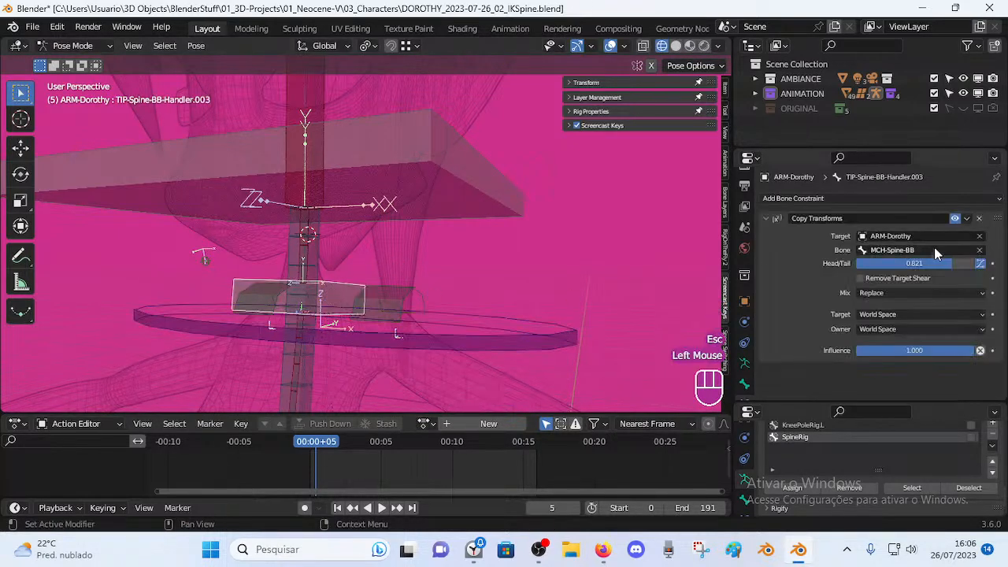
left_click(954, 221)
left_click(569, 340)
key("r")
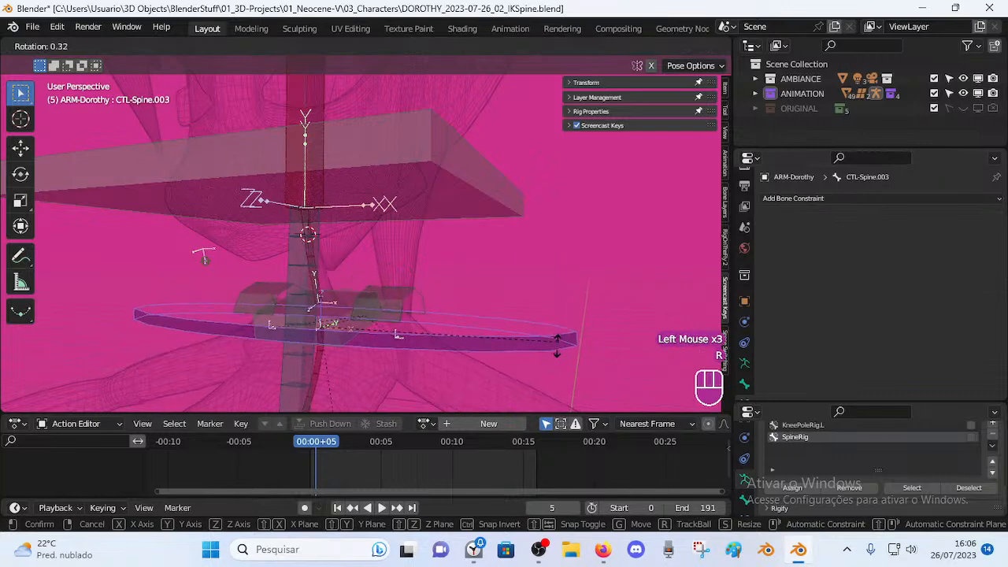
key("Escape")
left_click(351, 296)
middle_click_drag(380, 277, 395, 307)
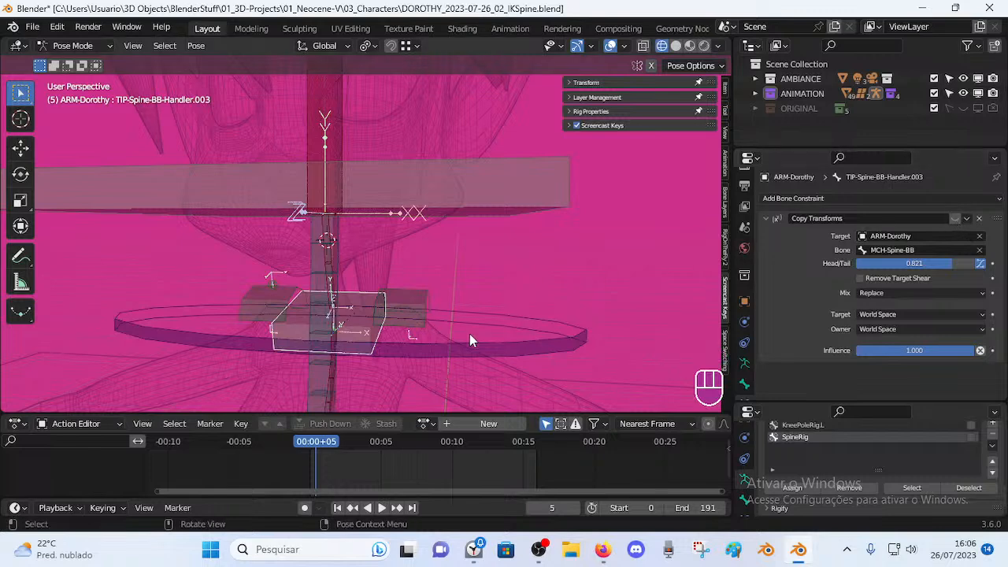
Test-rotate the waist control CTL-Spine.002 to check how the whole spine bends.
scroll(476, 333, "down", 2)
left_click(412, 376)
key("r")
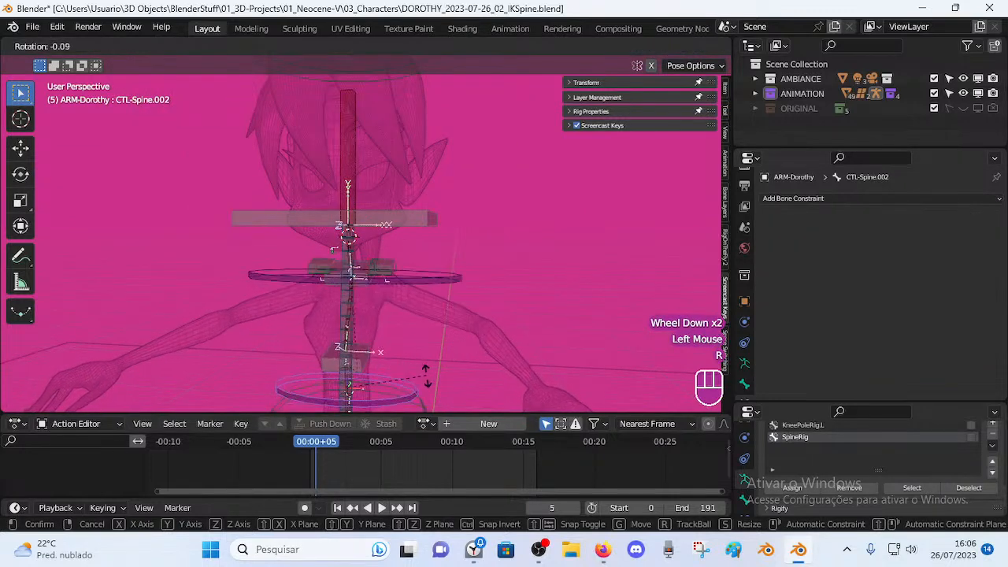
key("Escape")
middle_click_drag(425, 375, 421, 333, "shift")
key("r")
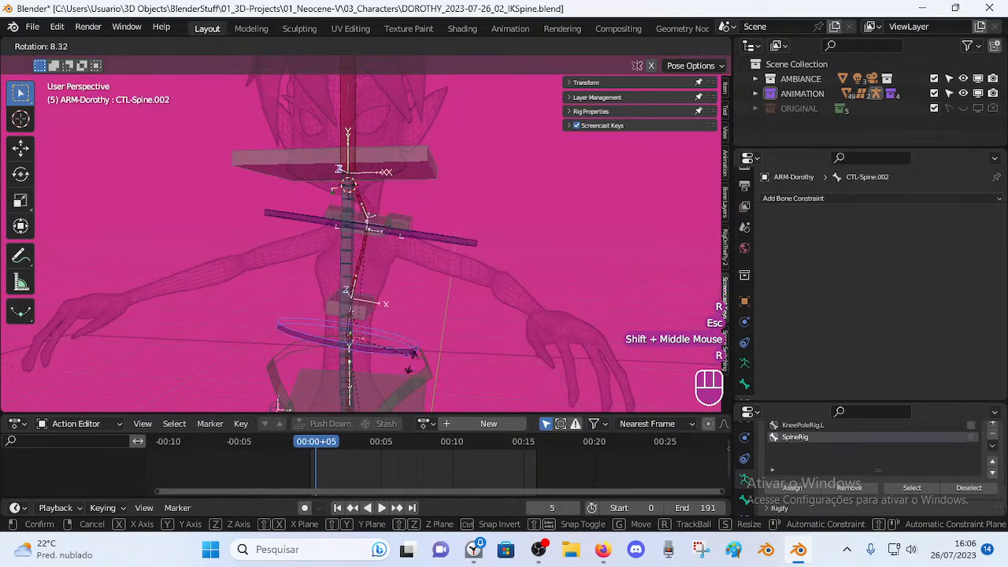
key("Escape")
Inspect the Copy Transforms constraint on TIP-Spine-BB-Handler.002 above the waist control.
left_click(374, 304)
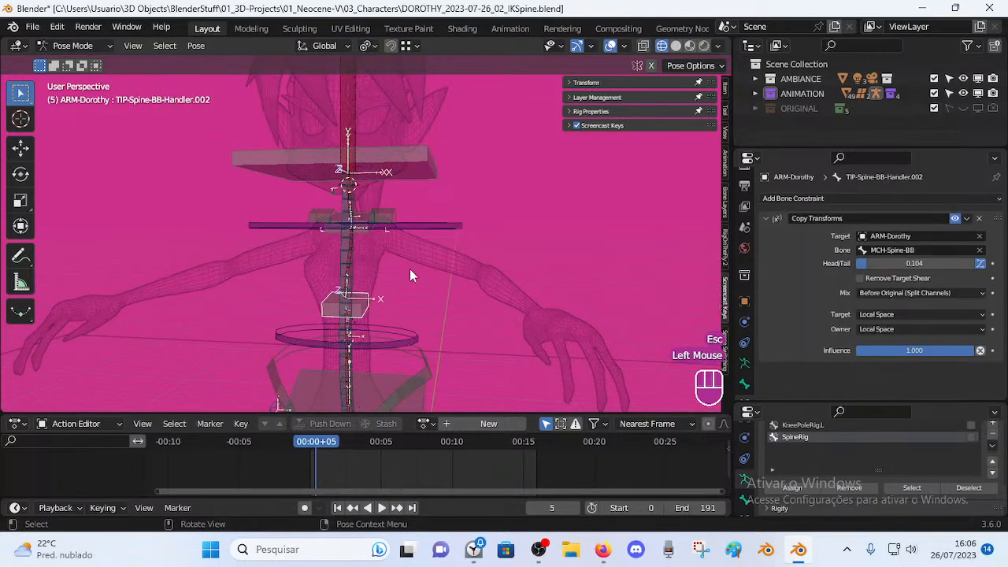
left_click(407, 333)
left_click(373, 312)
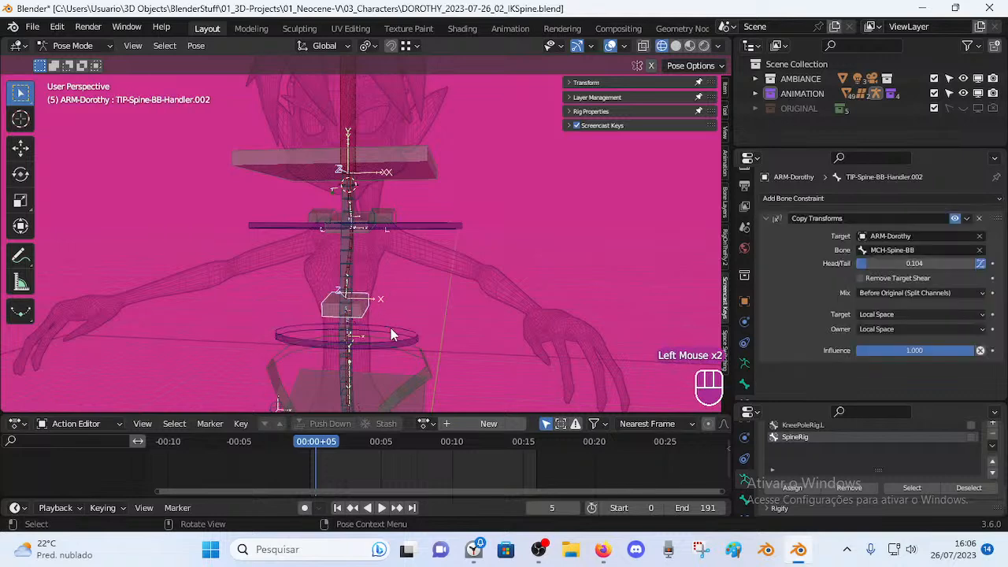
Inspect the CTL-Spine.002 control in Edit Mode and Pose Mode, and try rotating the lower spine handle.
left_click(407, 333)
key("Tab")
mouse_move(406, 333)
middle_mouse_down()
mouse_move(346, 329)
mouse_move(448, 330)
mouse_move(391, 328)
mouse_move(407, 331)
middle_mouse_up()
scroll(391, 328, "up", 2)
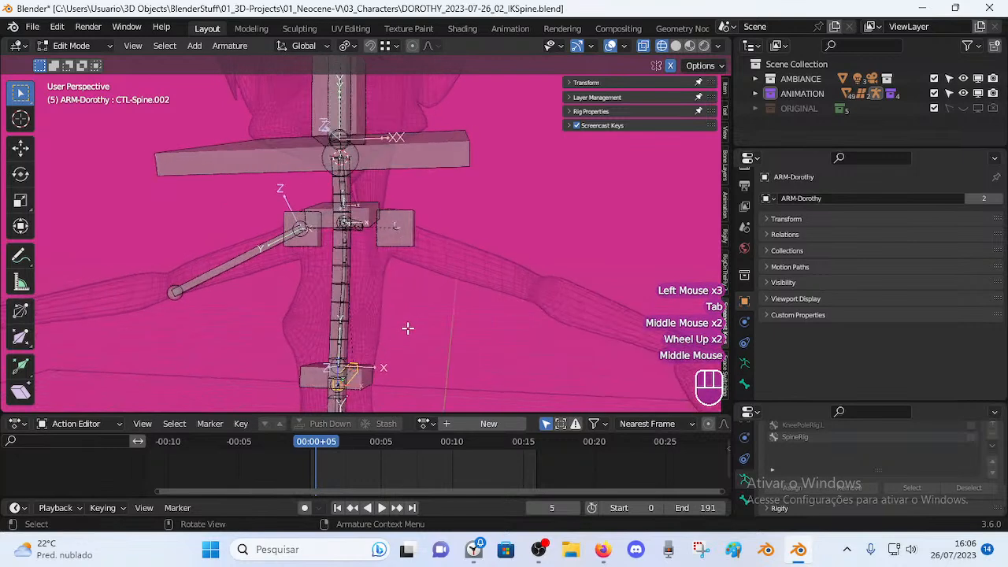
key("Tab")
left_click(379, 336)
key("r")
key("Escape")
Select the upper spine handle TIP-Spine-BB-Handler.003 and try rotating it.
left_click(370, 205)
left_click(366, 198)
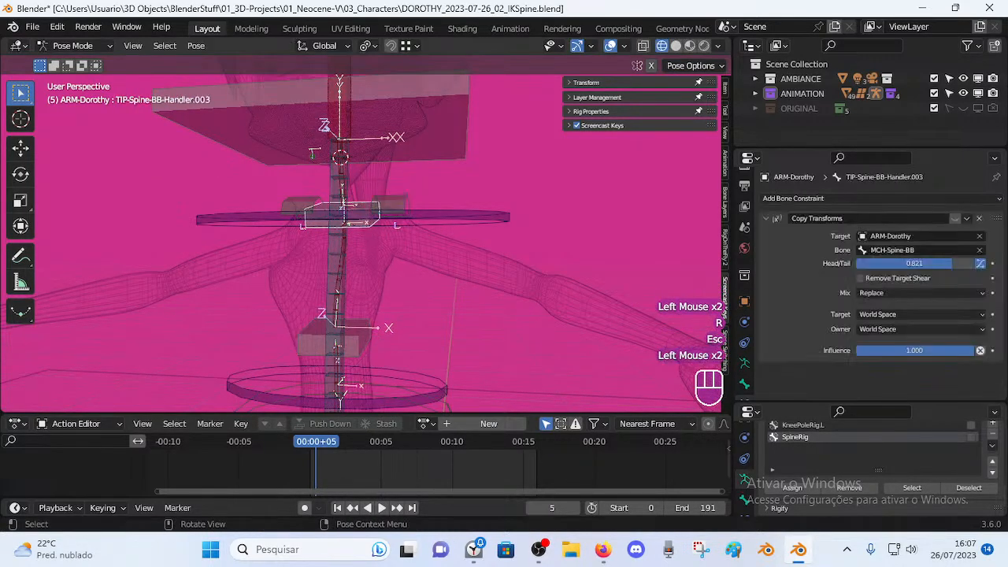
key("r")
key("Escape")
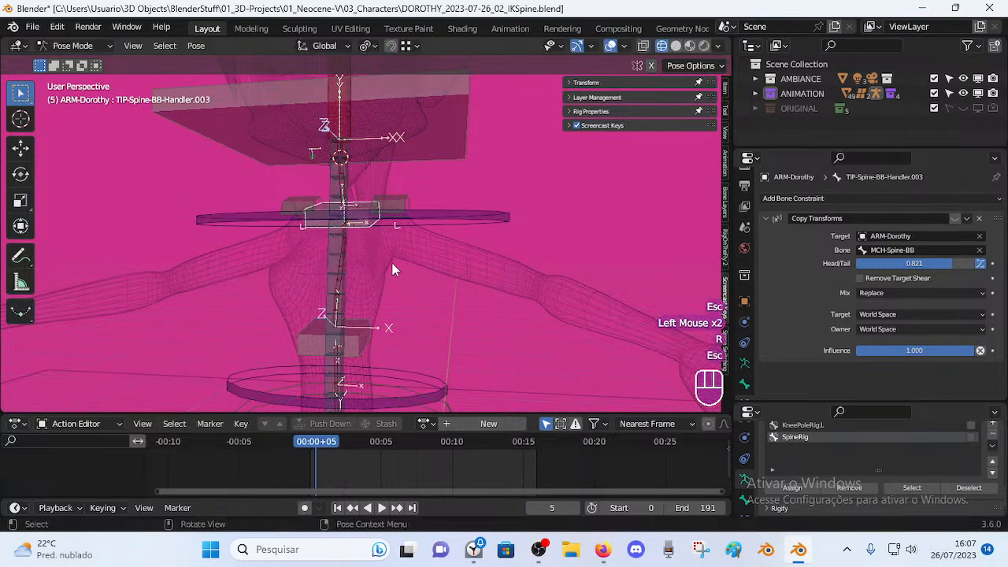
Set both Target and Owner of TIP-Spine-BB-Handler.003's Copy Transforms constraint to Local Space, matching TIP-Spine-BB-Handler.002.
left_click(359, 346)
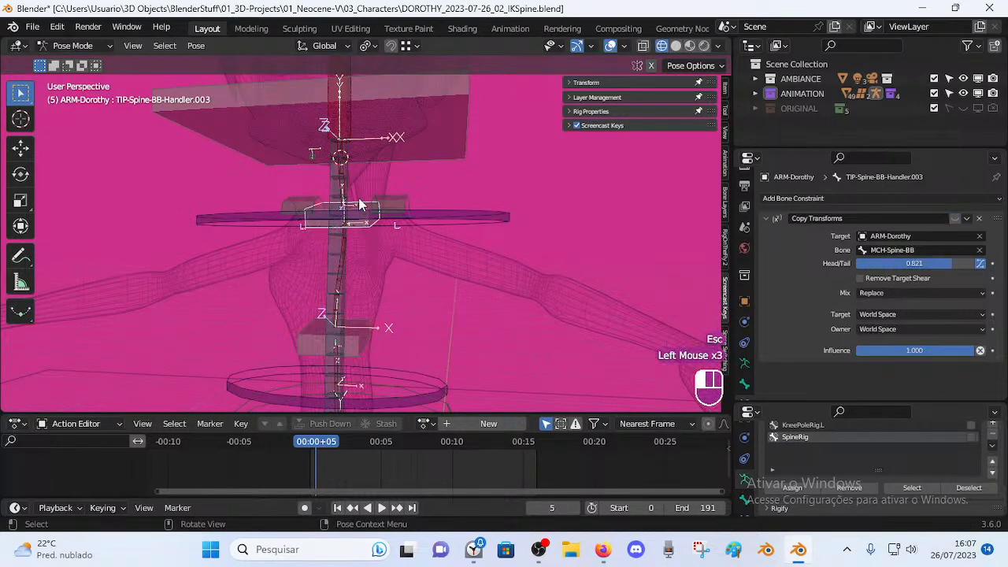
left_click(882, 293)
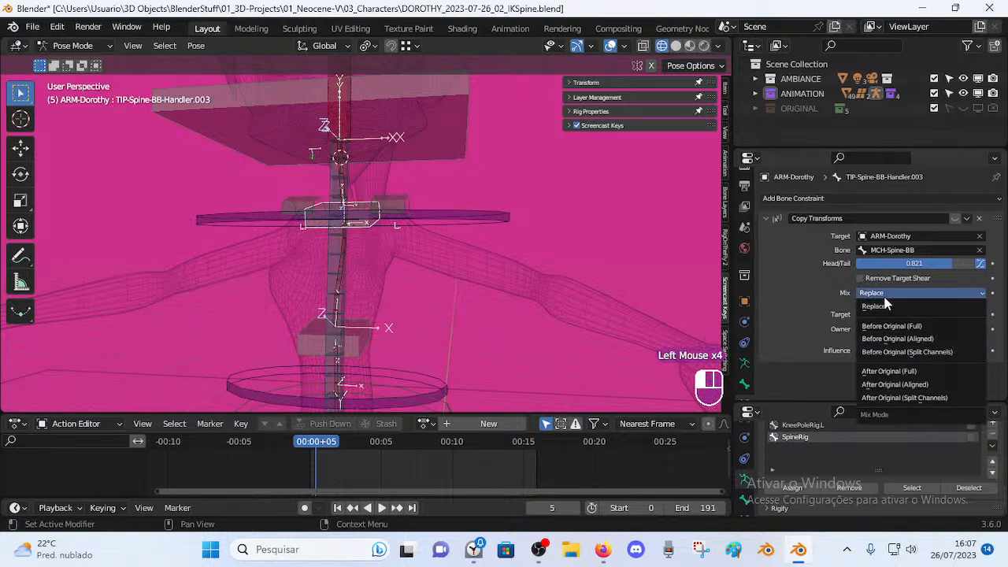
left_click(358, 358)
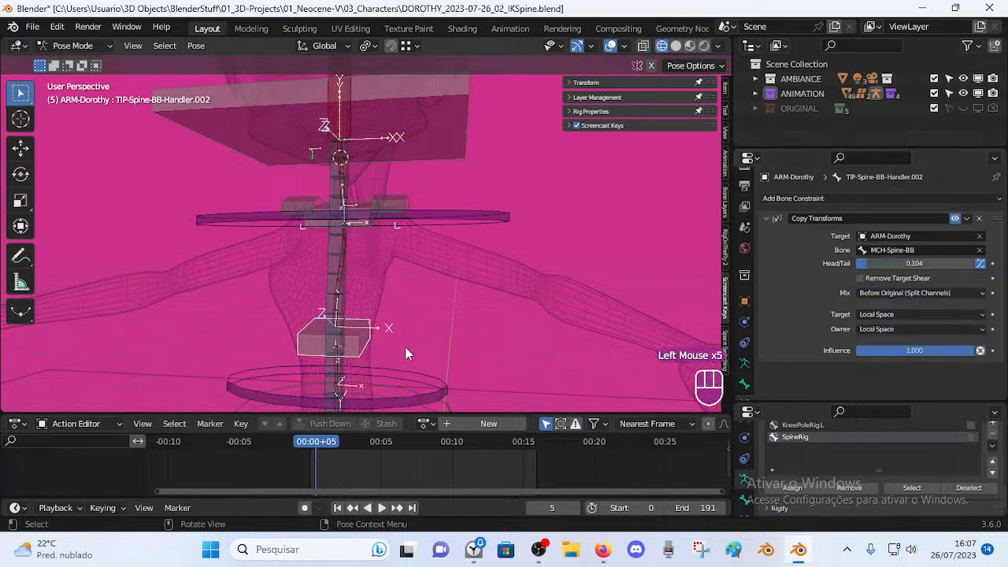
left_click(865, 314)
left_click(899, 377)
left_click(896, 329)
left_click(885, 397)
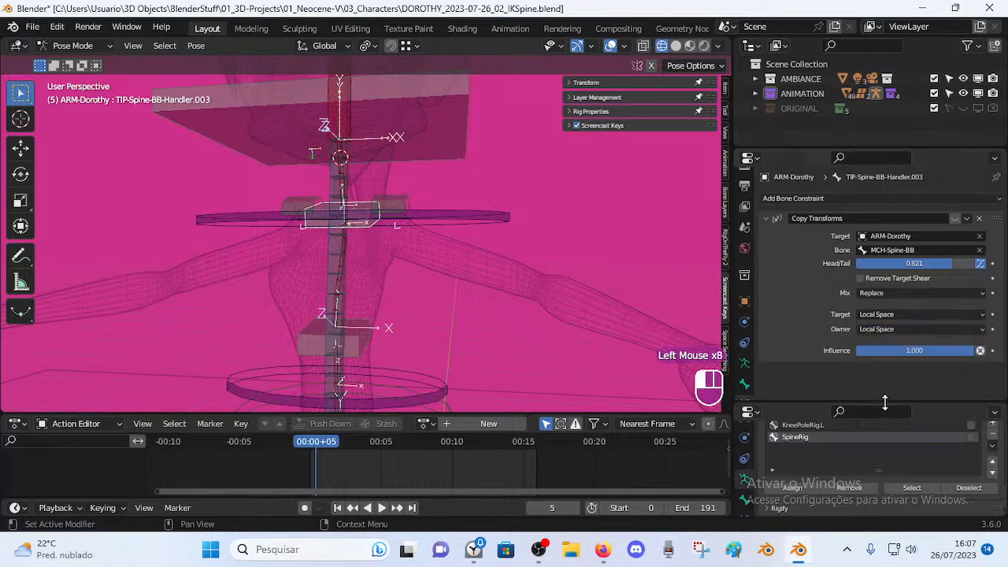
Set the Mix of TIP-Spine-BB-Handler.003's Copy Transforms constraint to Before Original (Split Channels), checking against TIP-Spine-BB-Handler.002.
left_click(948, 292)
left_click(888, 354)
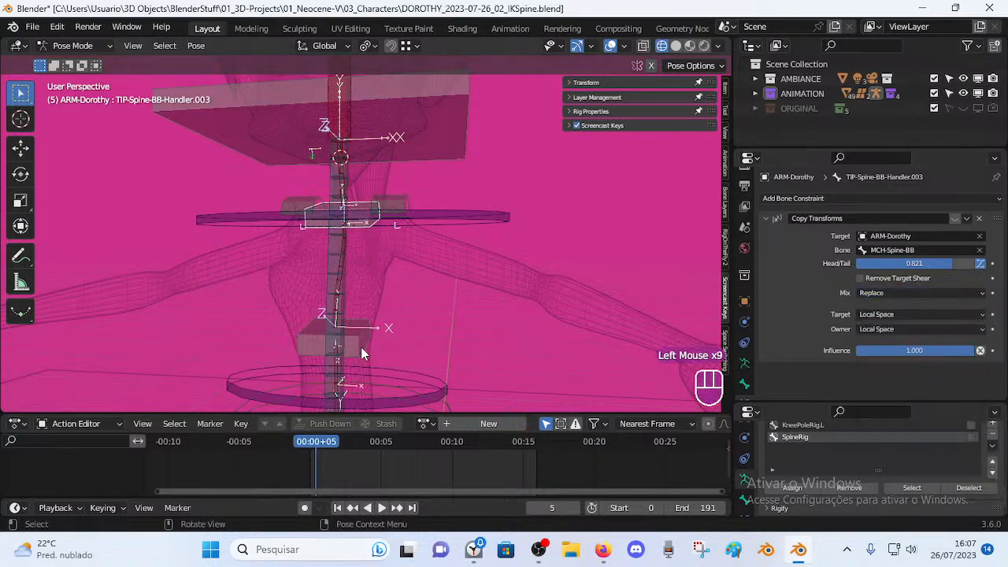
left_click(363, 346)
left_click(888, 292)
left_click(880, 293)
left_click(876, 292)
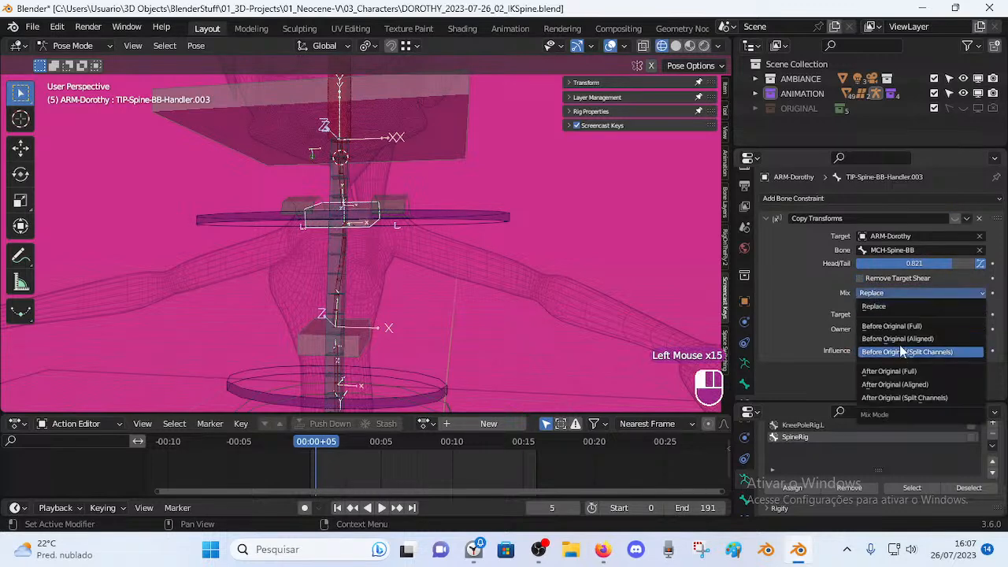
left_click(368, 330)
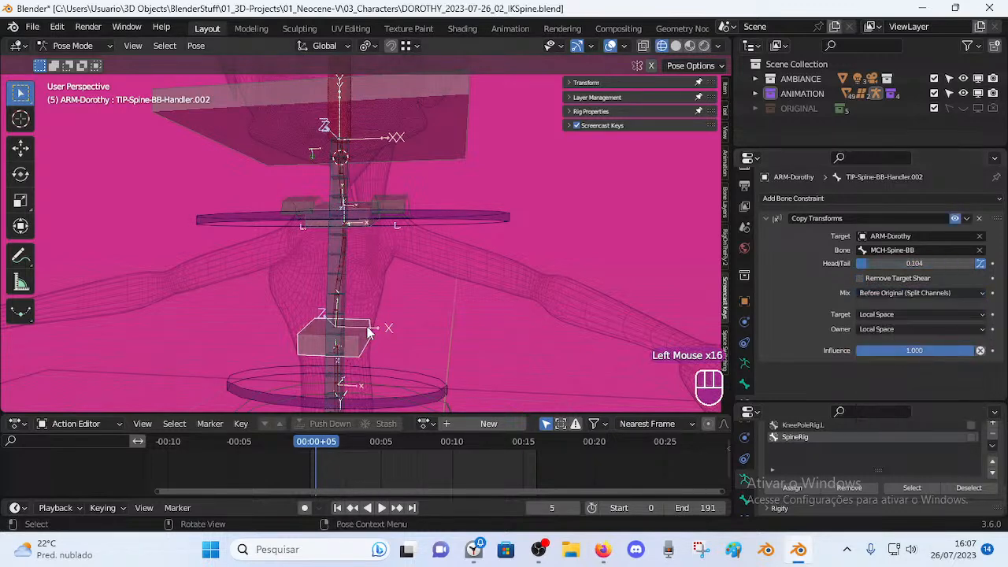
Move and rotate the chest ring control to test how the spine follows.
left_click(457, 221)
key("r")
key("Escape")
key("g")
middle_click_drag(434, 261, 489, 258)
left_click(504, 240)
scroll(493, 253, "down", 1)
key("g")
left_click(485, 234)
key("g")
left_click(444, 262)
key("r")
left_click(354, 228)
Try moving TIP-Spine-BB-Handler.003, and rotate the flat box control at the base of the head.
left_click(356, 215)
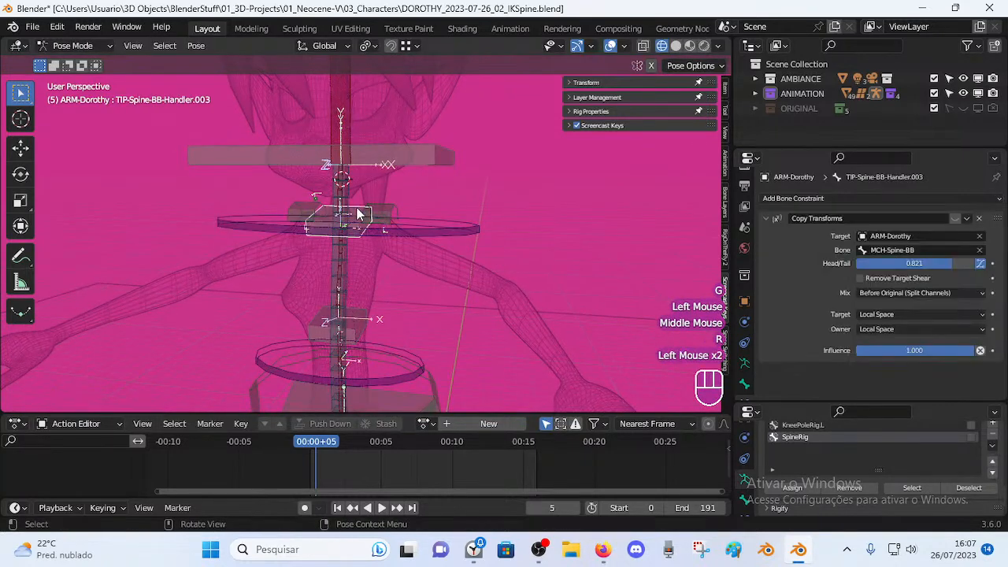
key("g")
key("Escape")
left_click(378, 158)
key("r")
left_click(472, 188)
Tilt the MTR-Head ring control from side to side to test the neck's bending.
middle_click_drag(426, 174, 428, 229, "shift")
scroll(415, 250, "down", 2)
left_click(427, 92)
key("g")
left_click(531, 164)
key("g")
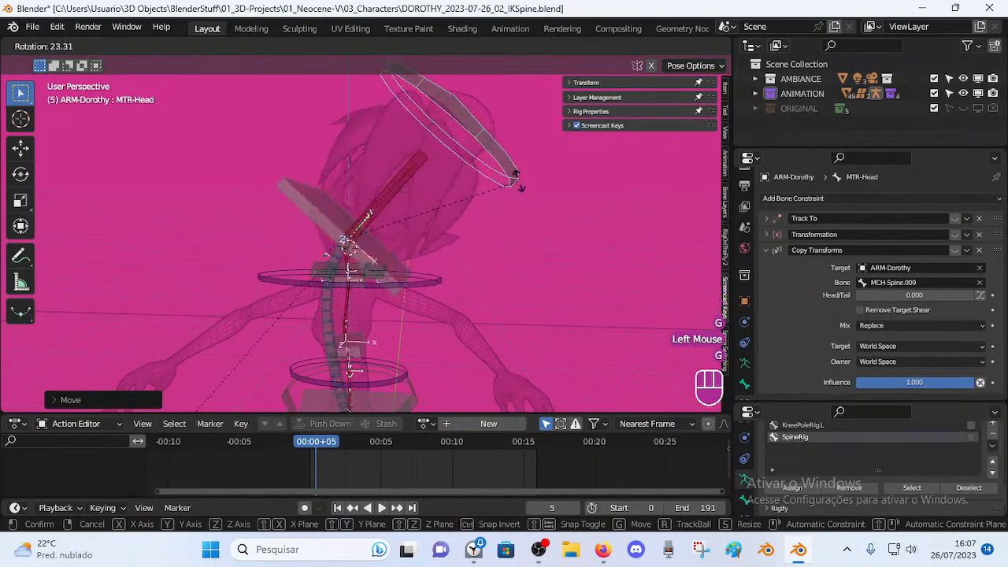
left_click(393, 366)
scroll(315, 260, "up", 2)
scroll(315, 260, "down", 1)
key("g")
left_click(480, 245)
scroll(477, 242, "down", 1)
key("g")
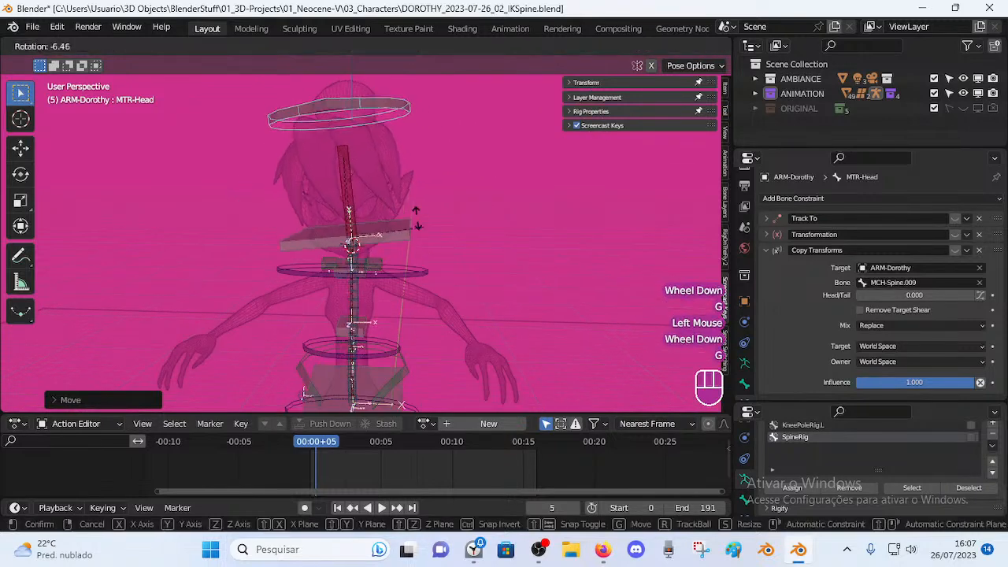
left_click(460, 208)
key("g")
left_click(494, 232)
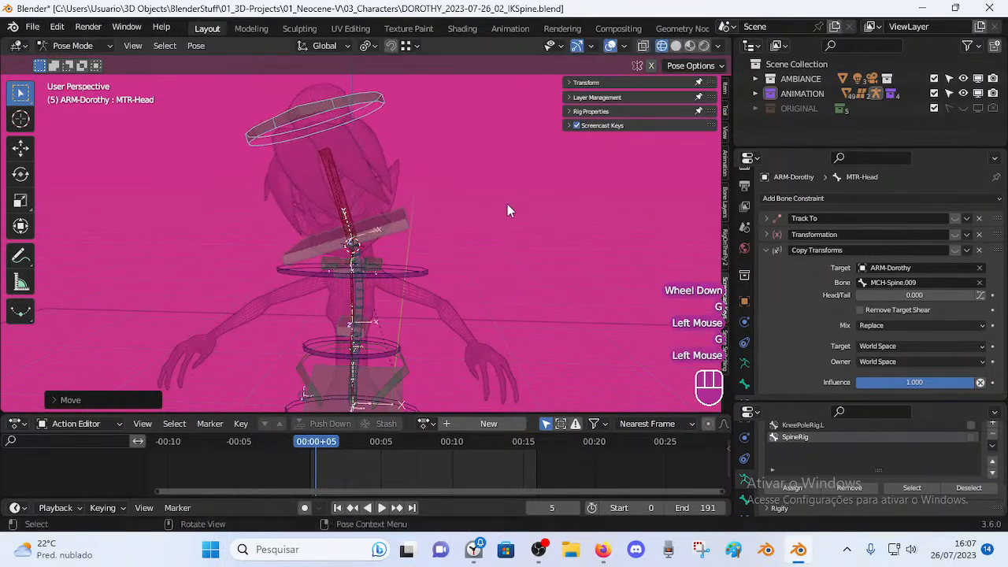
Unlock the location channels in MTR-Head's transform properties and hide the sidebar.
left_click(574, 82)
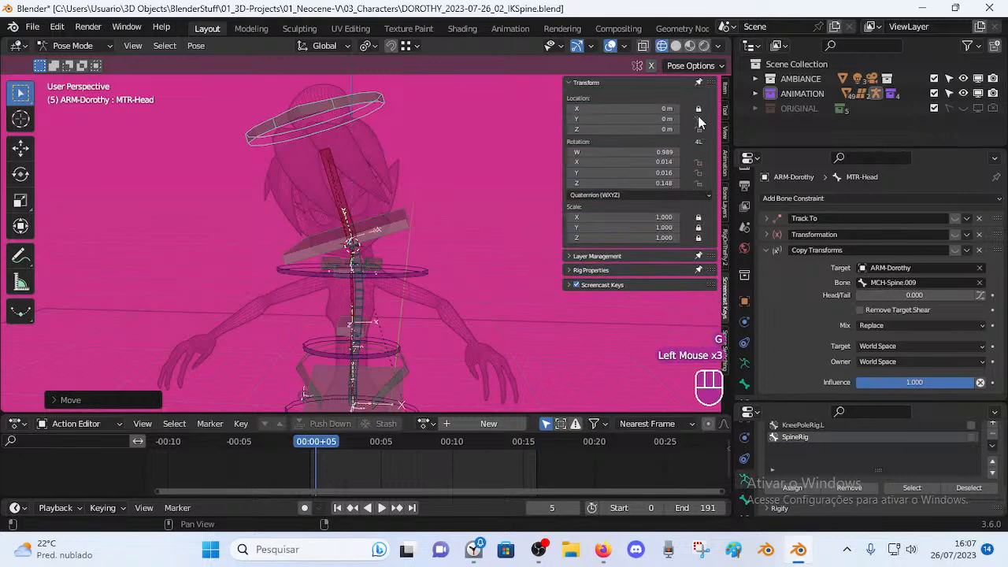
key("n")
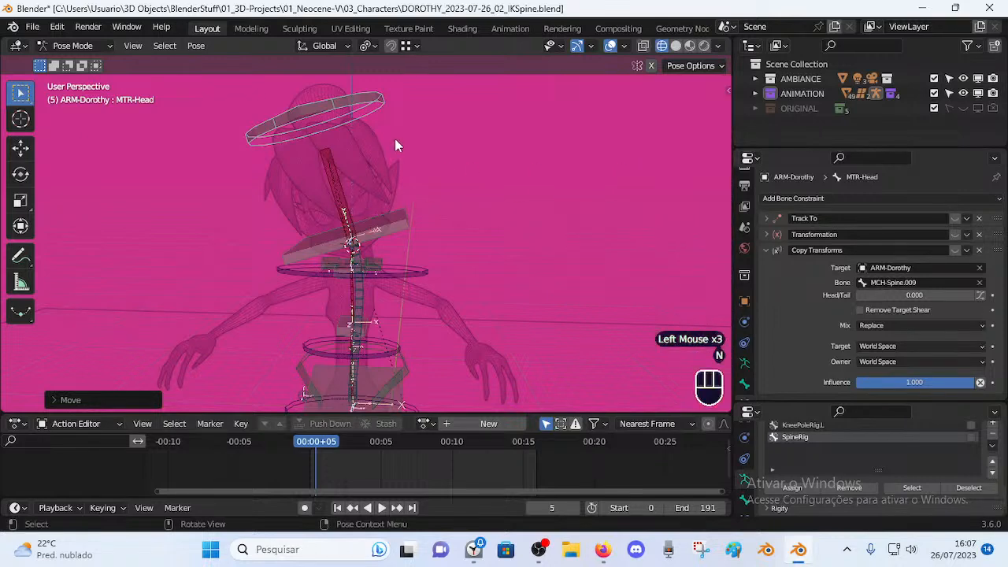
Move and rotate the MTR-Head control from the front to test its freed location.
key("g")
left_click(425, 206)
key("r")
left_click(443, 263)
key("g")
left_click(457, 271)
middle_click_drag(455, 267, 362, 262)
Rotate and move MTR-Head in a side view, pulling the head away from the chest.
key("r")
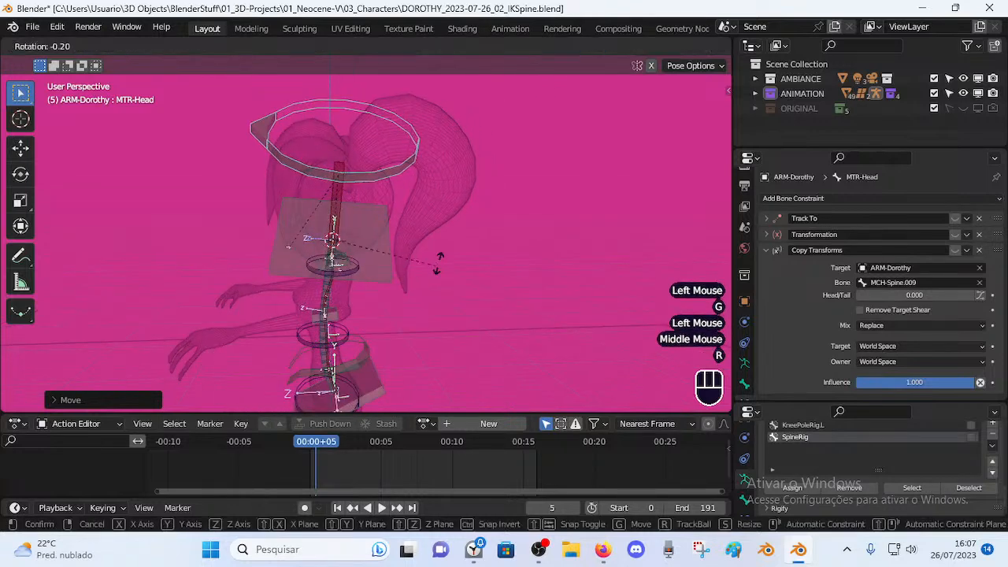
left_click(388, 288)
key("g")
left_click(447, 256)
key("r")
left_click(458, 291)
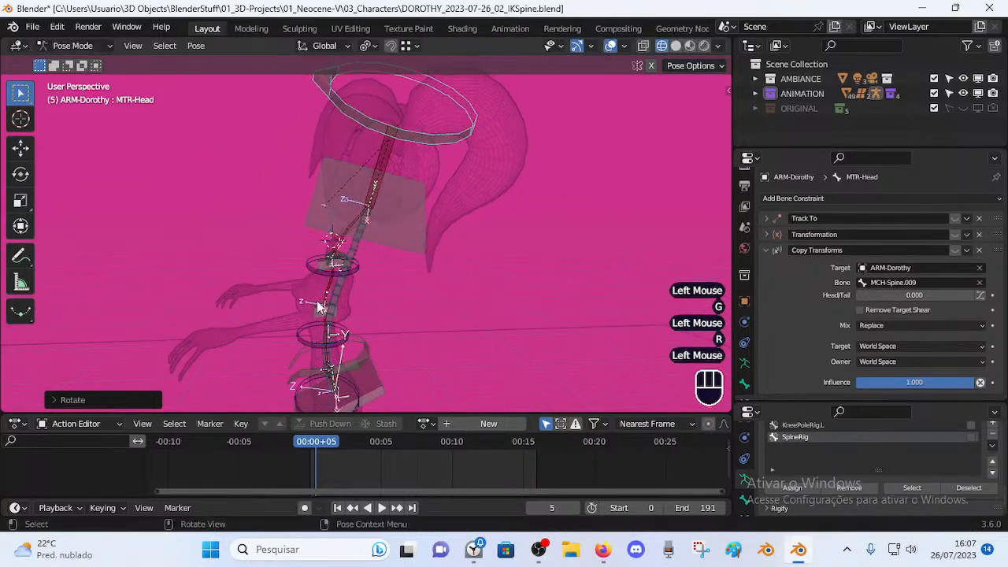
Move MTR-Head sideways off the body's centre line and rotate it to a gentler sideways tilt.
middle_click_drag(458, 291, 427, 292)
key("g")
left_click(444, 332)
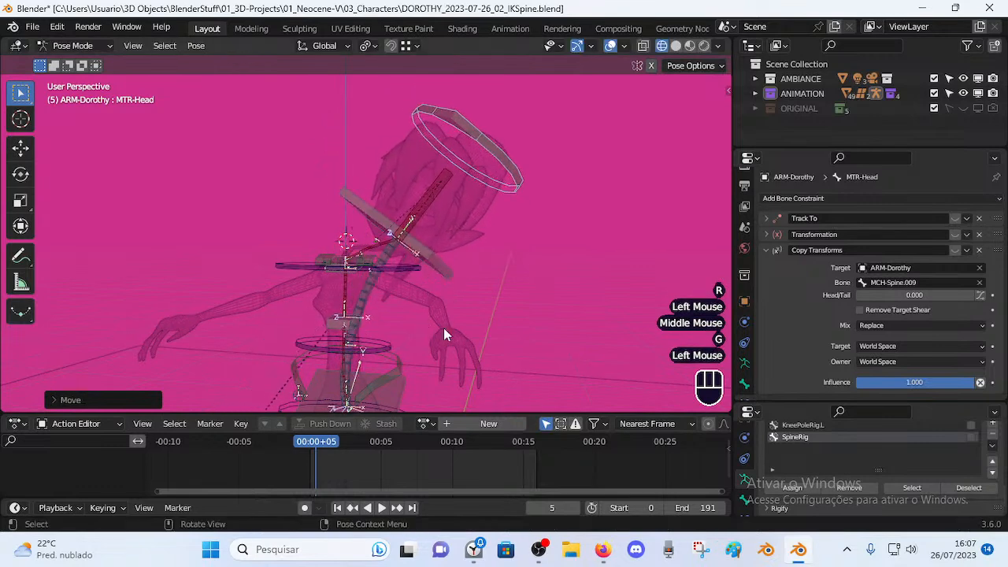
middle_click_drag(443, 327, 449, 328)
key("r")
left_click(462, 277)
Move the chest control CTL-Spine.003 sideways beneath the head and tilt it in the head's direction.
left_click(421, 258)
key("g")
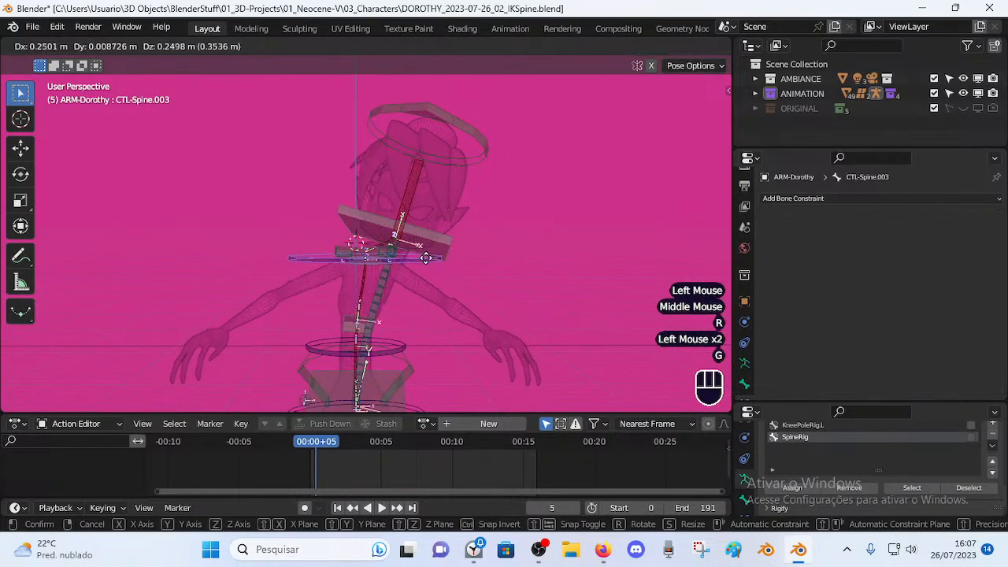
left_click(429, 287)
key("g")
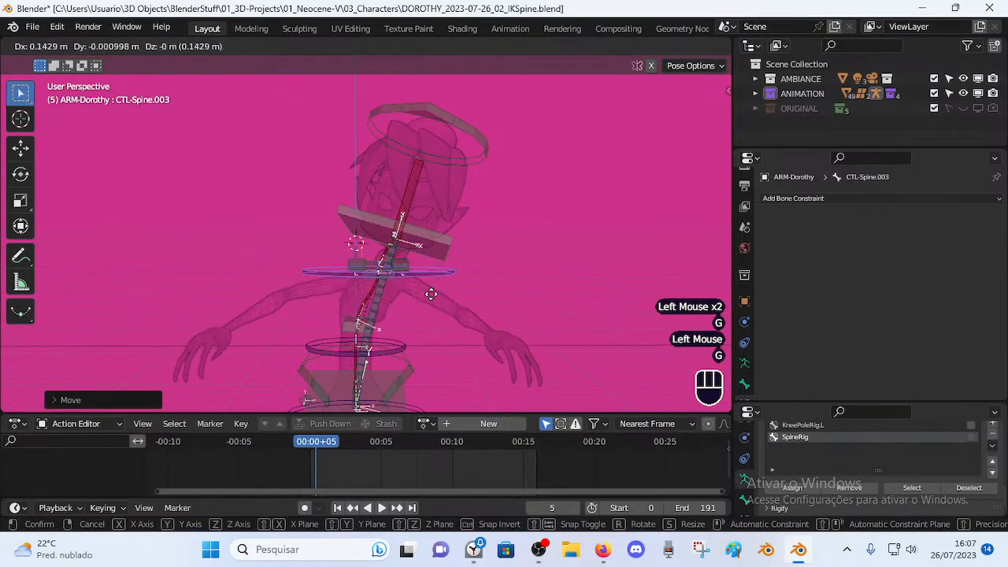
left_click(452, 268)
key("r")
left_click(463, 286)
key("g")
left_click(457, 296)
scroll(454, 297, "up", 2)
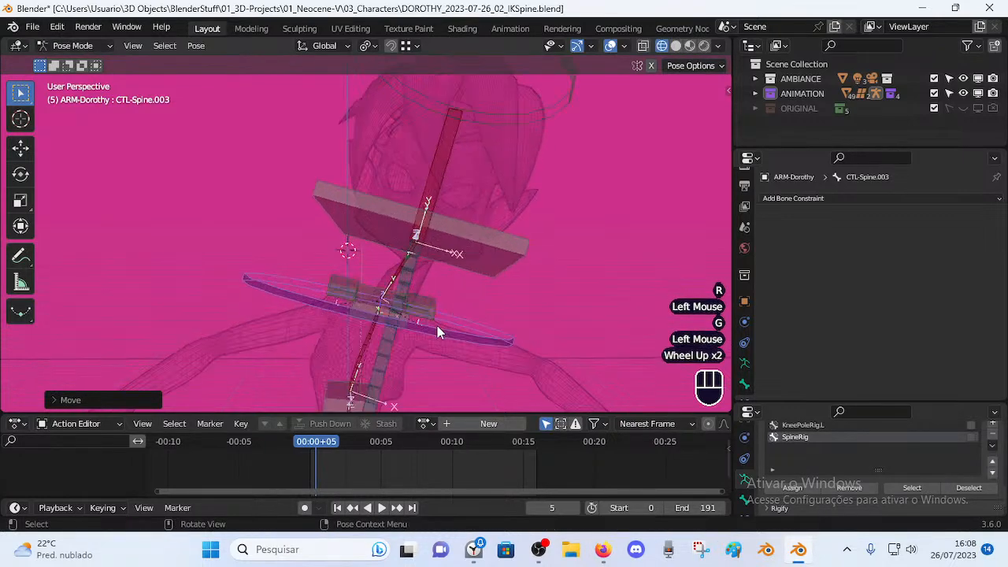
Compare the armature's rest shape with the posed spine by switching between Edit Mode and Pose Mode.
key("Tab")
key("Tab")
mouse_move(406, 315)
middle_mouse_down()
mouse_move(378, 309)
mouse_move(389, 318)
middle_mouse_up()
key("Tab")
key("Tab")
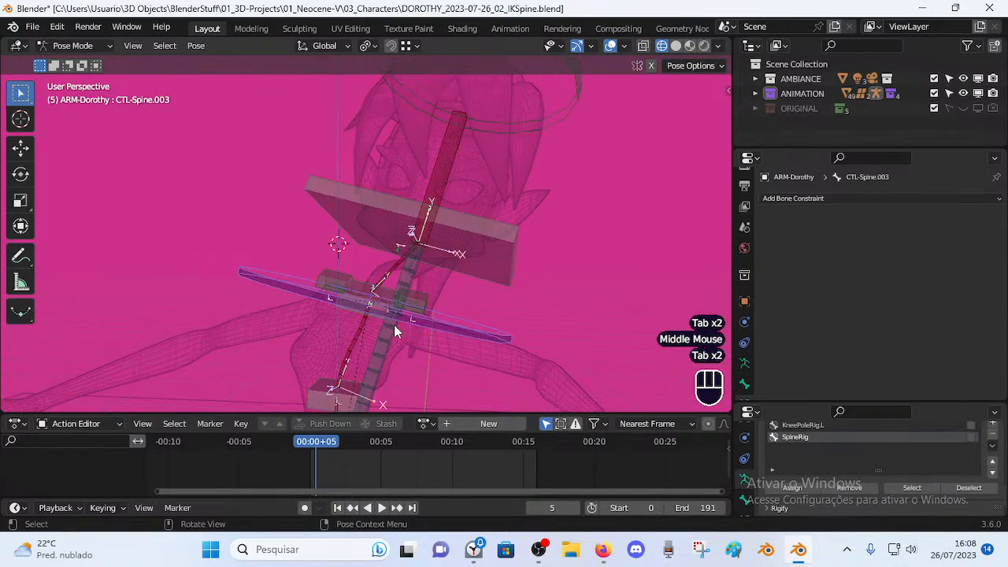
Save the DOROTHY_2023-07-26_02_IKSpine.blend file.
middle_click_drag(394, 325, 463, 323)
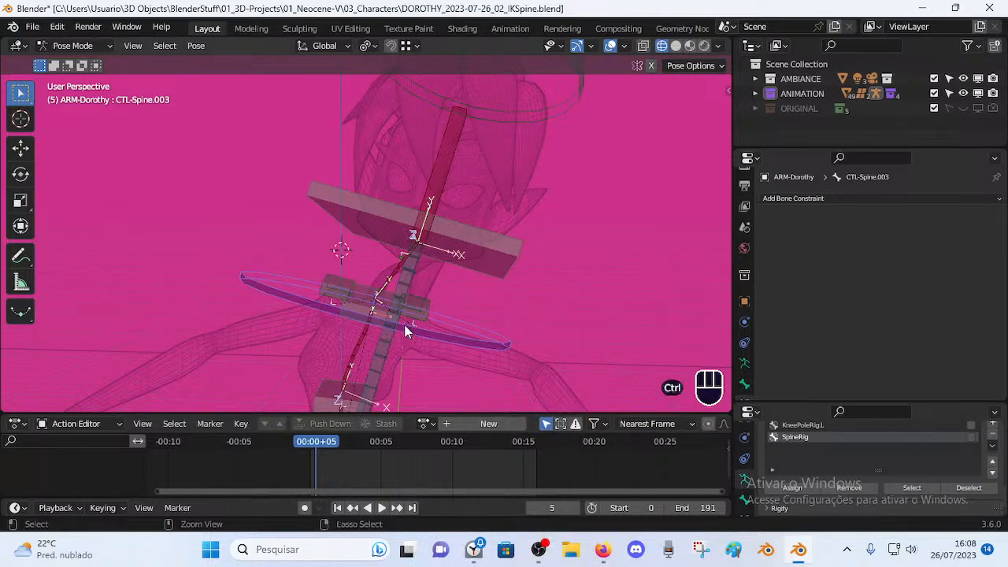
key("ctrl+s")
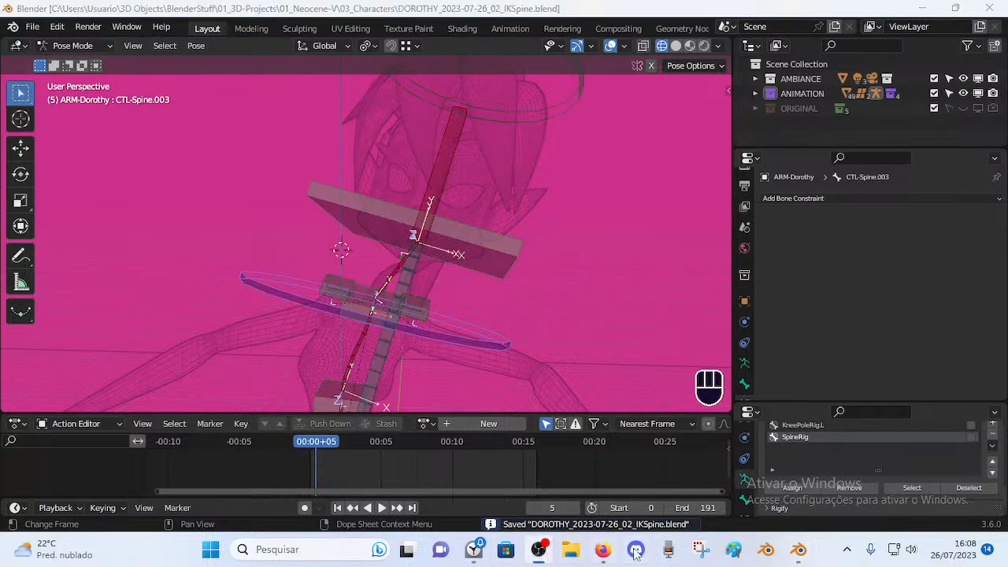
Check the YouTube Studio livestream dashboard and the Clock timer, and return to Blender.
left_click(603, 549)
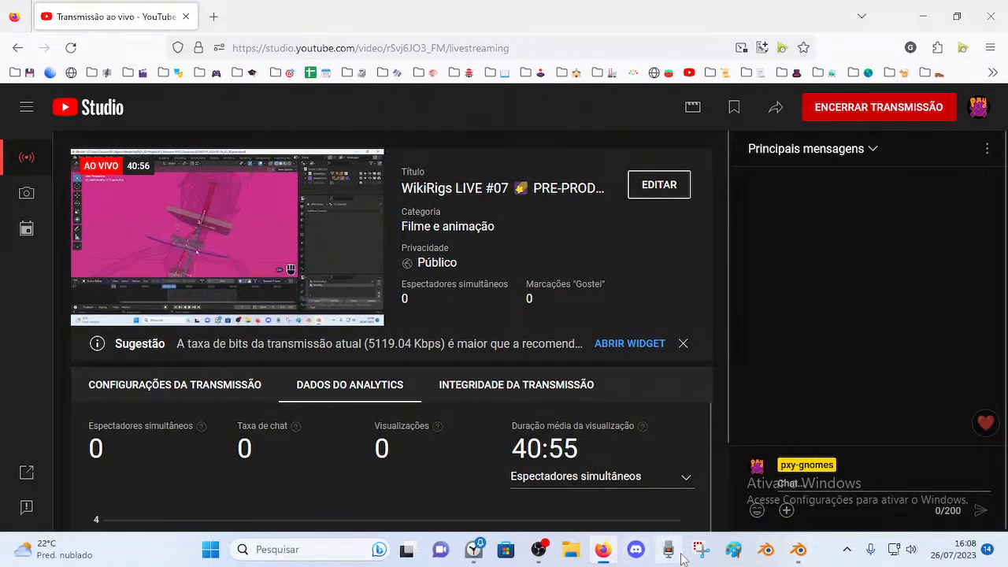
left_click(476, 551)
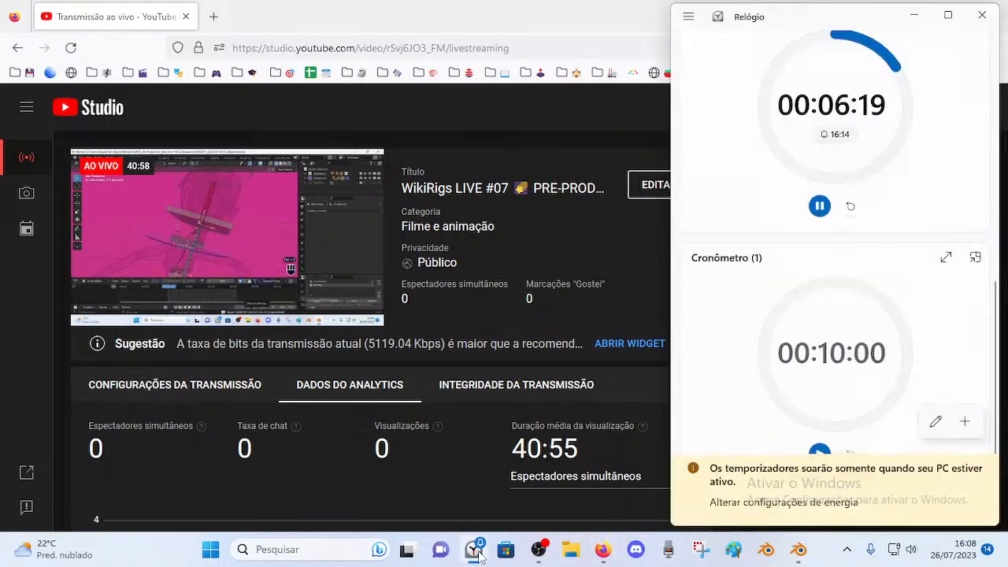
left_click(473, 10)
left_click(798, 548)
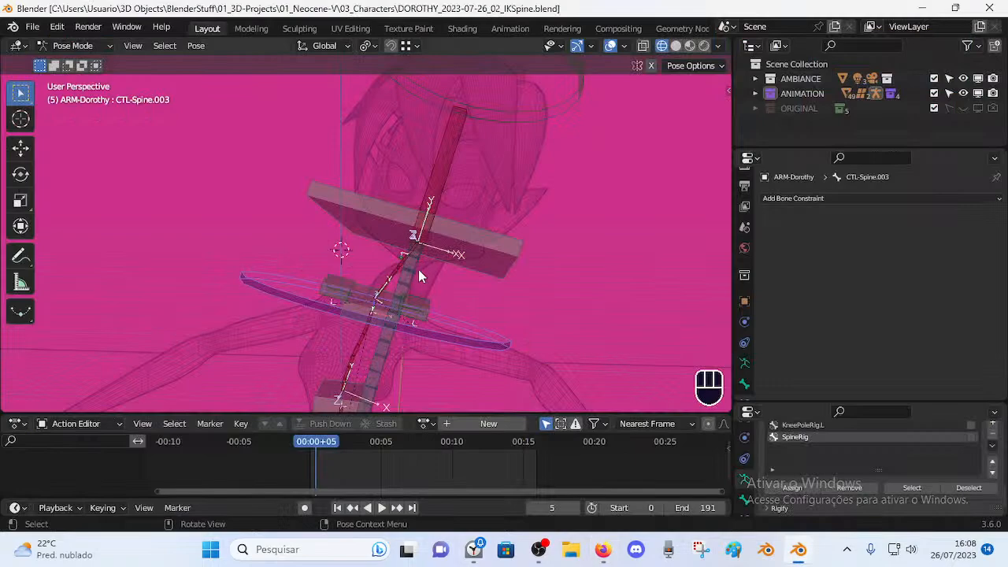
Open BENDYBONESEXPERIMENT.blend from the 01_Neocene-V folder.
left_click(32, 28)
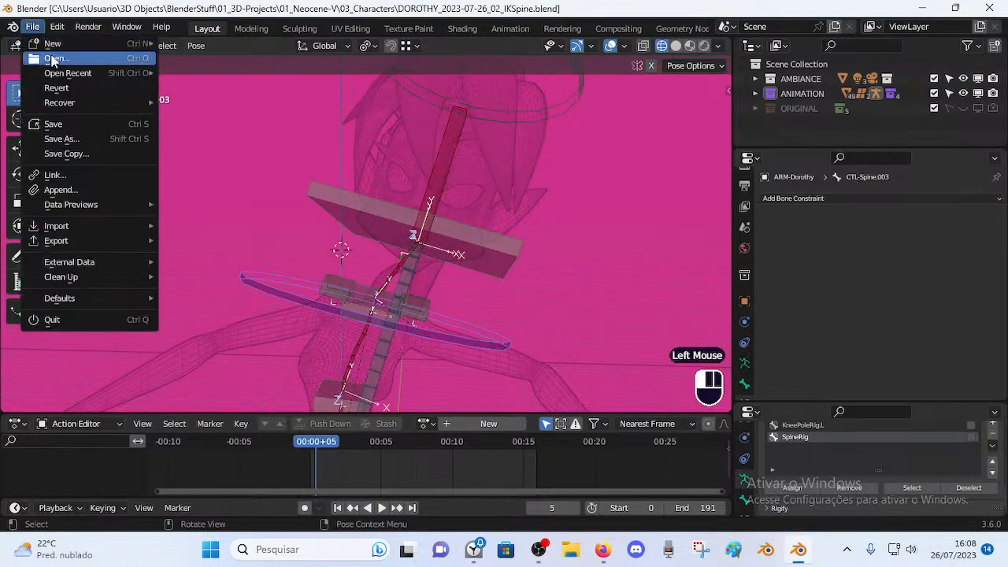
left_click(51, 56)
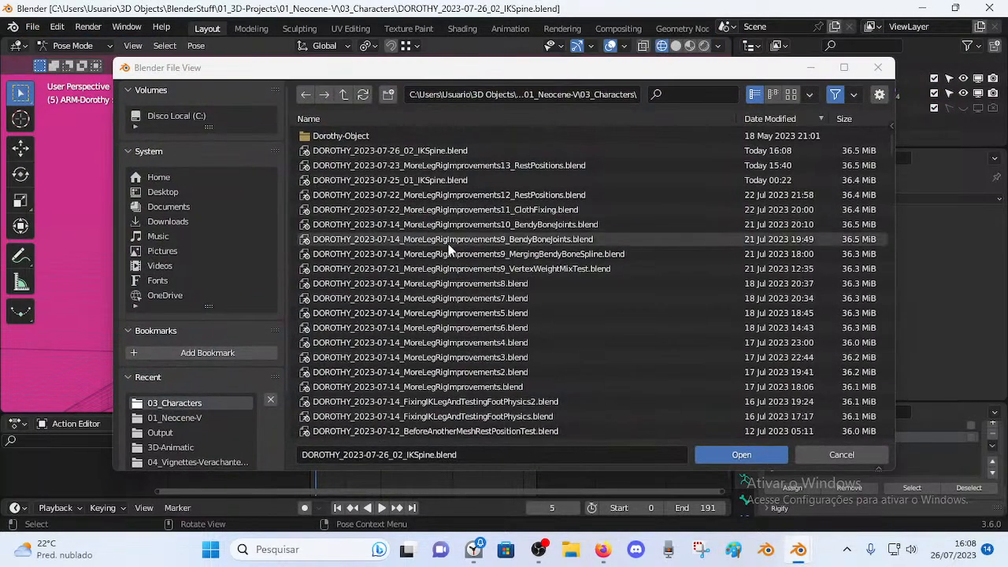
left_click(344, 96)
double_click(362, 254)
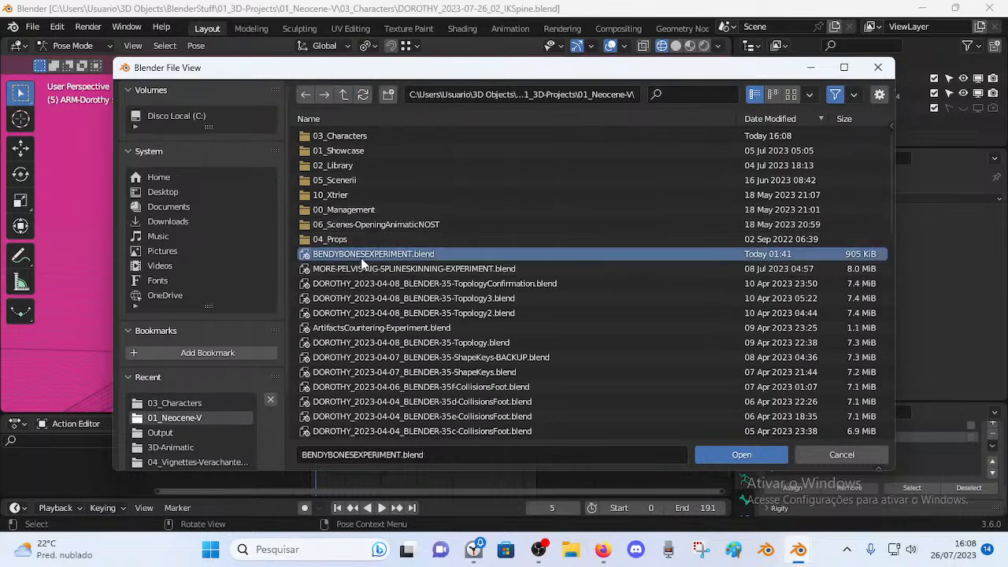
Examine the bendy bone chains and the table-shaped rig in the experiment file.
left_click(526, 285)
middle_click_drag(526, 286, 256, 285)
scroll(450, 274, "up", 2)
scroll(432, 290, "down", 2)
scroll(431, 289, "down", 2)
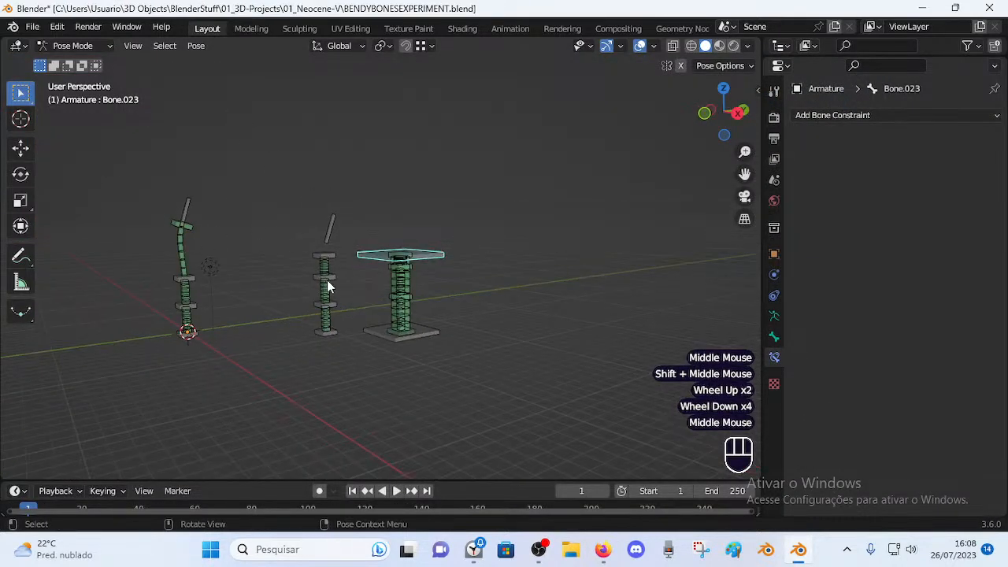
scroll(363, 286, "up", 2)
middle_click_drag(363, 286, 488, 291)
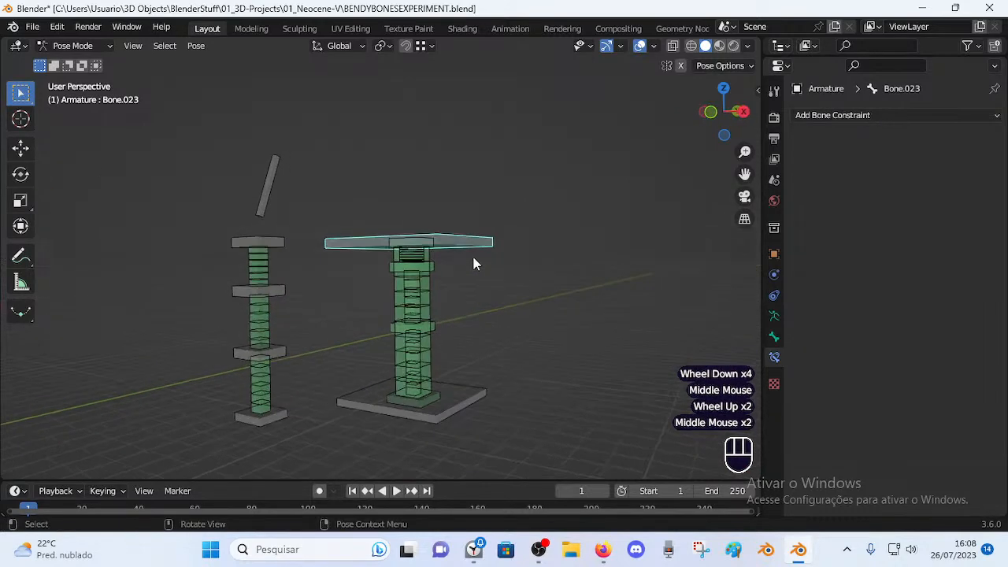
scroll(240, 291, "down", 1)
scroll(272, 287, "up", 1)
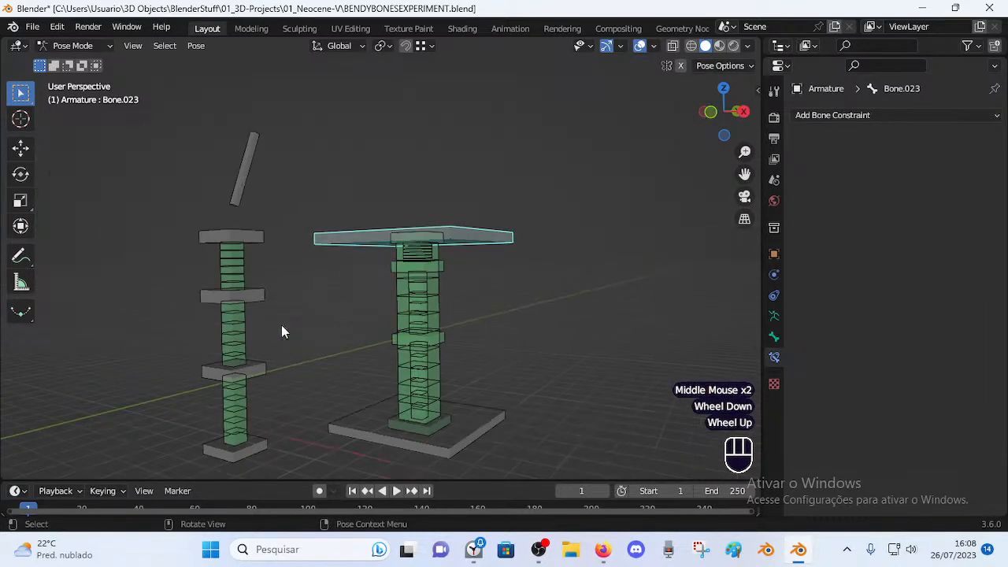
Box-select the middle bone chain and move it away from the table-shaped rig, next to the bent chain.
scroll(220, 237, "down", 1)
key("alt+a")
key("b")
left_click_drag(255, 143, 307, 389)
key("g")
left_click(77, 313)
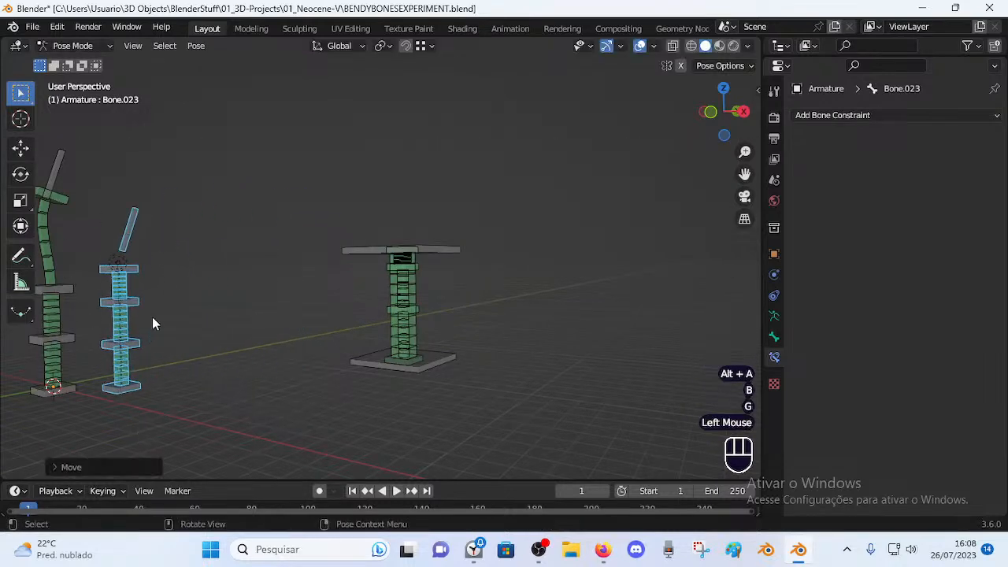
Select the top plate of the table-shaped rig, raise it and tilt it to bend the column.
scroll(272, 319, "up", 4)
scroll(257, 330, "down", 4)
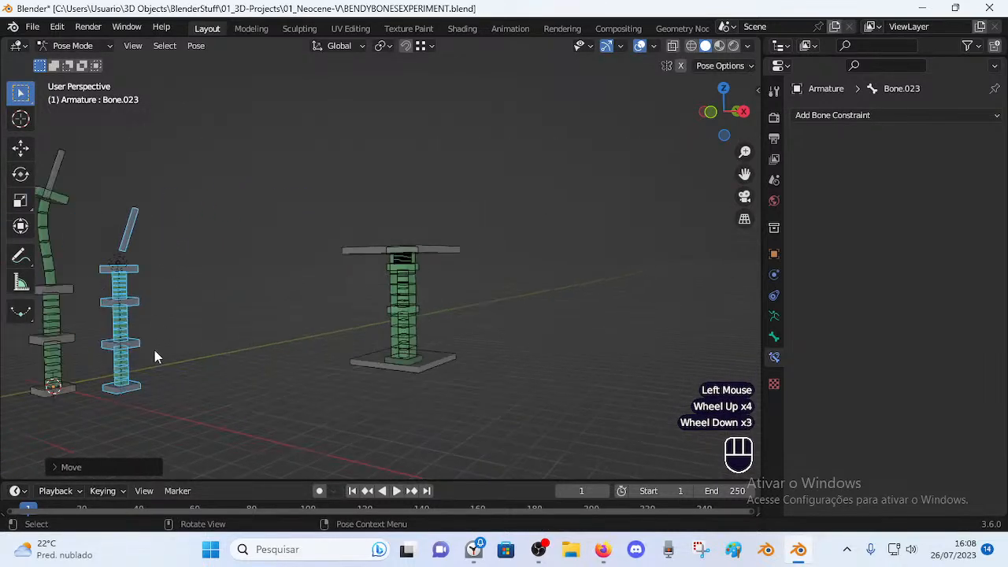
scroll(218, 344, "up", 1)
key("alt+a")
middle_click_drag(218, 344, 443, 307)
left_click(425, 243)
scroll(433, 322, "up", 1)
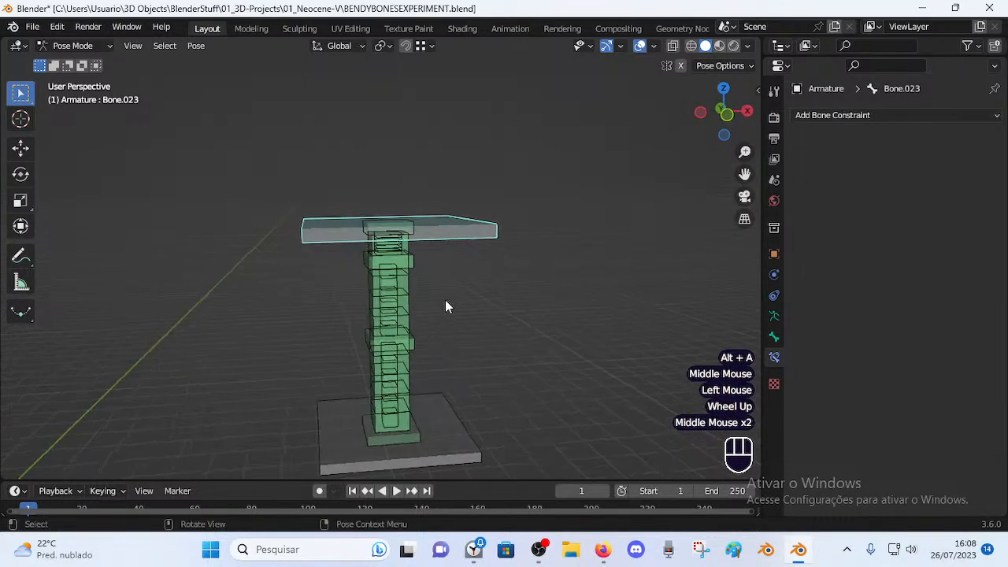
key("g")
left_click(448, 215)
key("r")
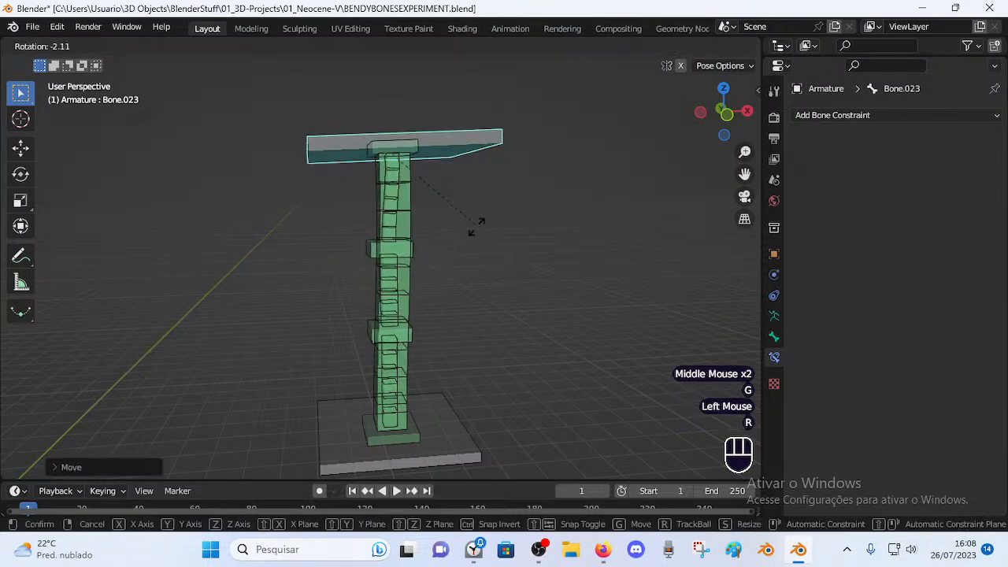
left_click(418, 292)
Shift the top plate sideways and adjust its tilt to test how the column curves.
key("g")
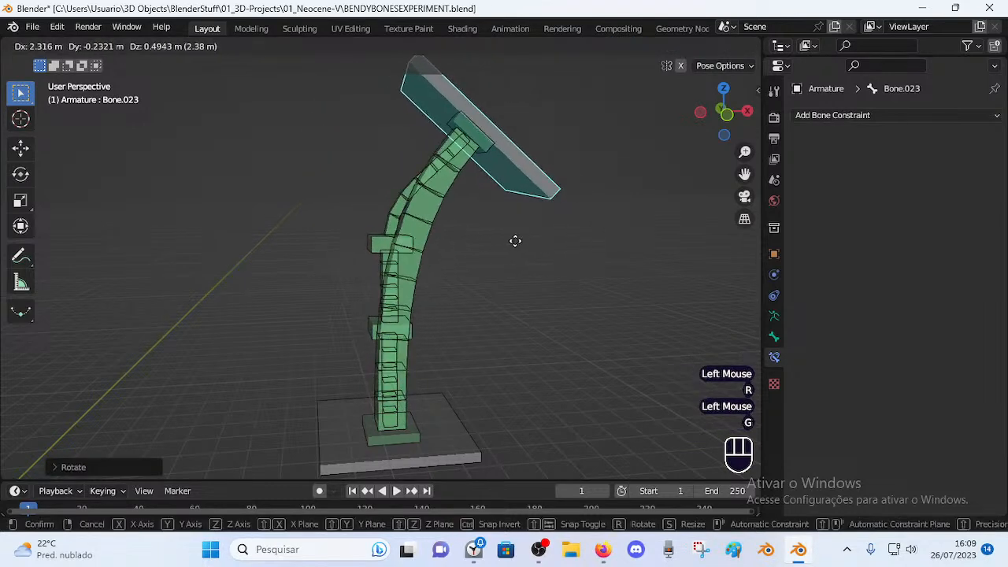
left_click(508, 218)
scroll(515, 196, "down", 2)
key("r")
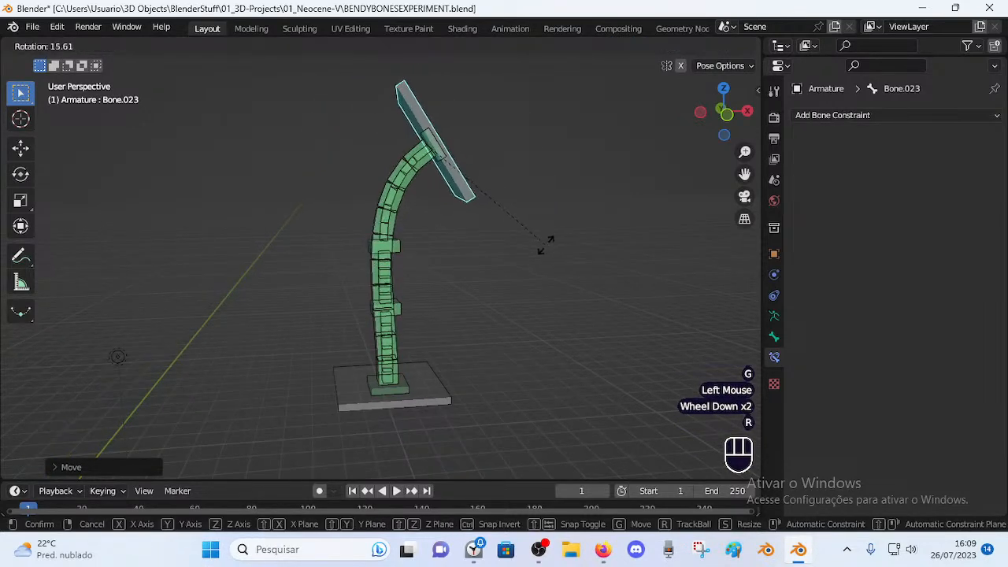
left_click(526, 228)
key("g")
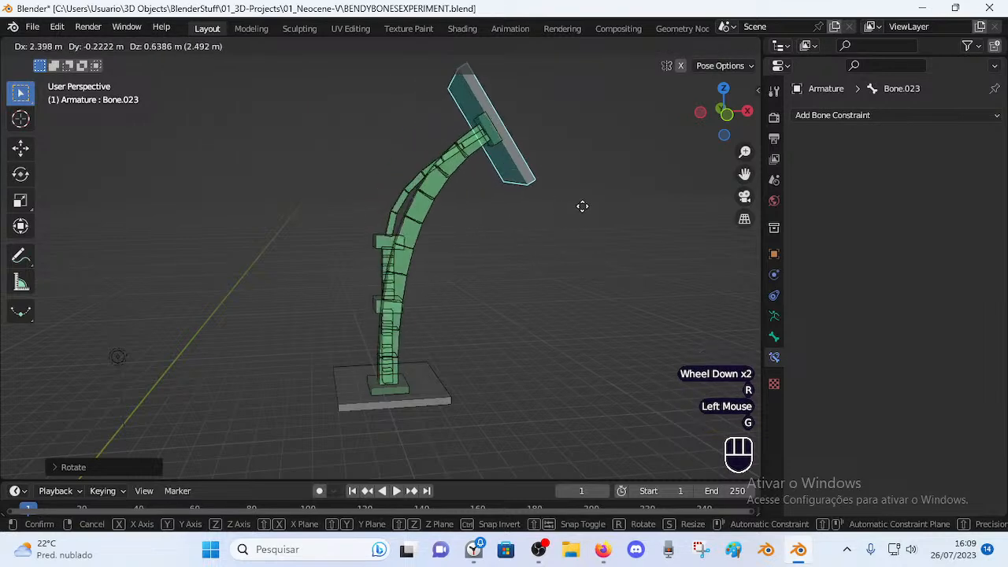
left_click(441, 347)
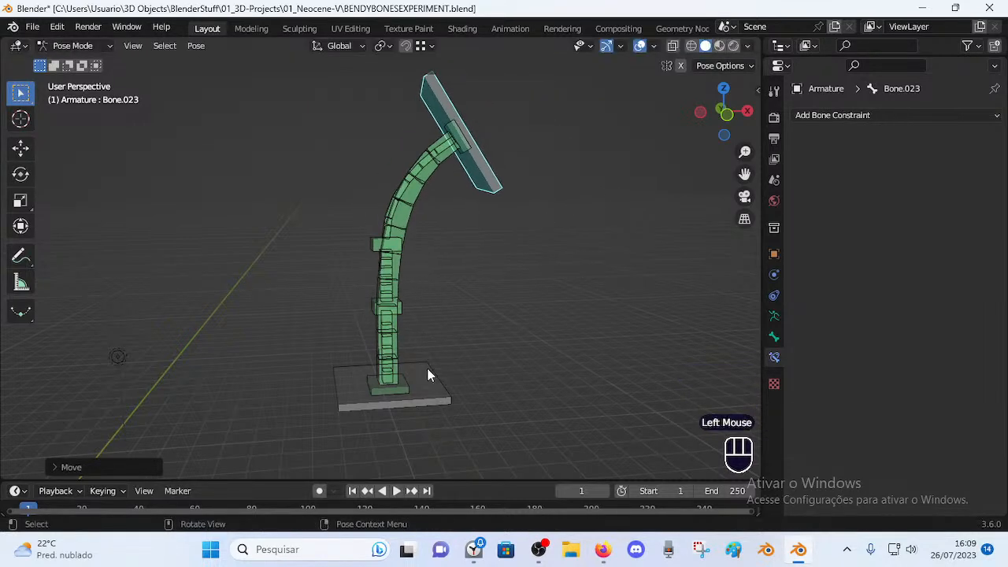
Move and rotate the base plate of the table-shaped rig to test bending from below.
left_click(402, 382)
key("g")
left_click(432, 429)
key("r")
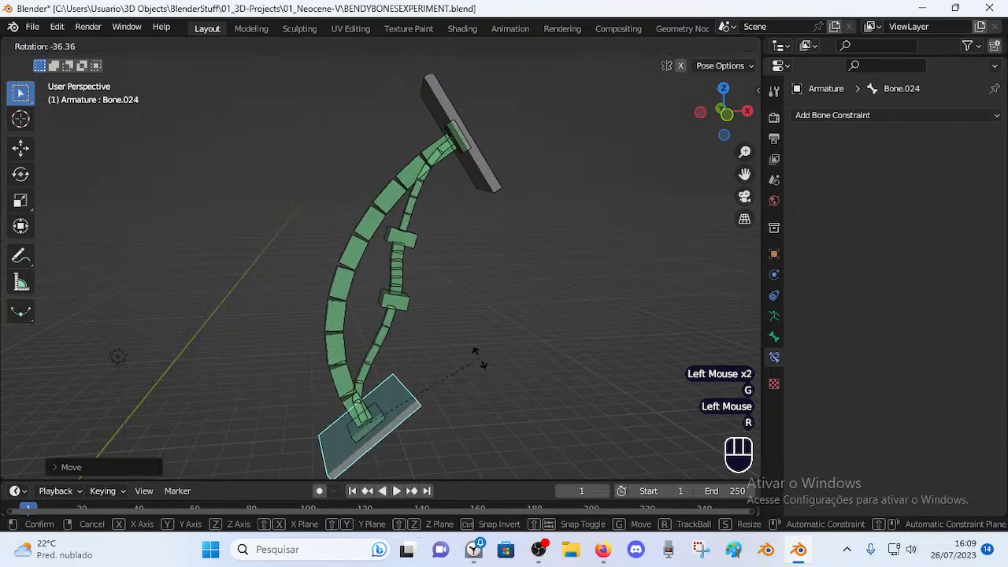
left_click(485, 350)
key("g")
left_click(522, 340)
Rotate and reposition the top plate to curve the column against the tilted base.
left_click(478, 177)
key("r")
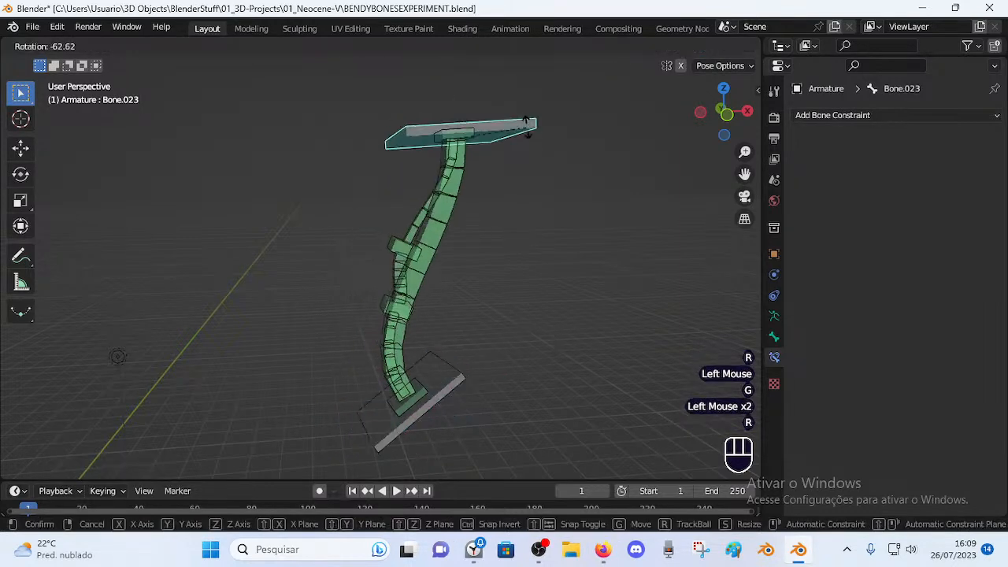
left_click(556, 261)
key("g")
left_click(547, 231)
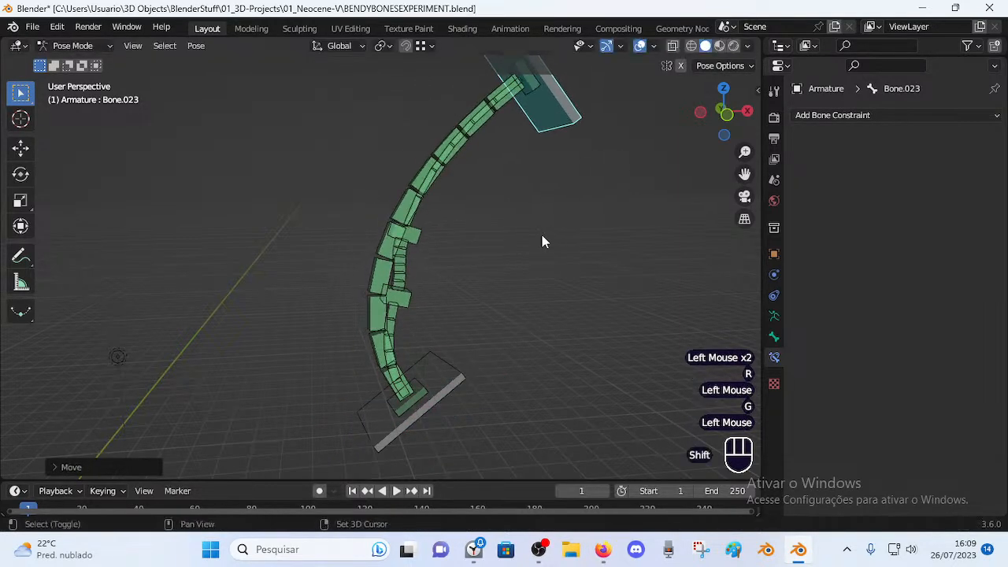
Move the two middle handle bones of the thin chain toward the thick column's curve.
middle_click_drag(547, 231, 404, 274, "shift")
left_click(395, 266)
key("g")
left_click(400, 240)
left_click(382, 332)
key("g")
left_click(364, 330)
left_click(399, 249)
Pull the top plate farther from the base and rotate it to test the adjusted chain.
key("g")
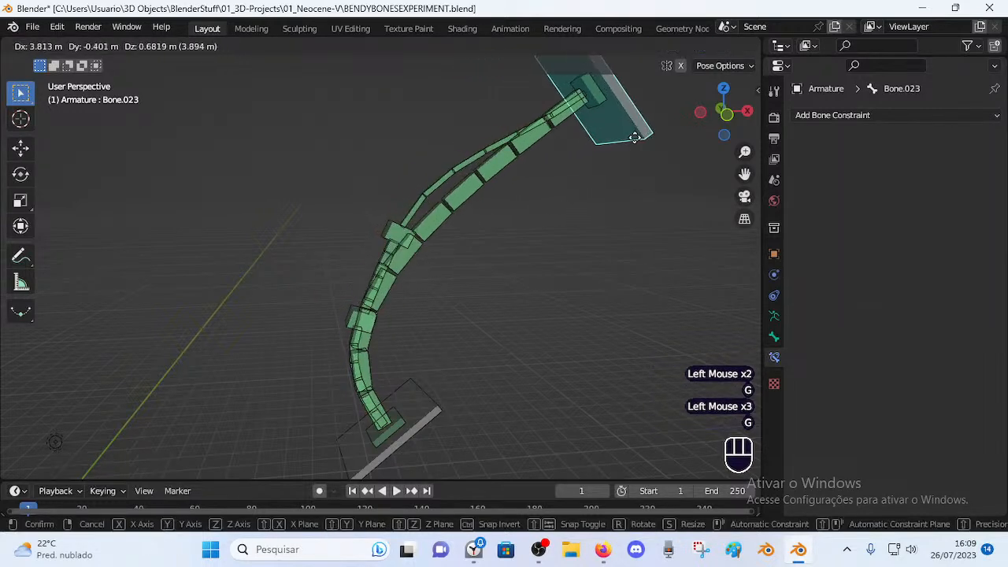
left_click(580, 153)
key("r")
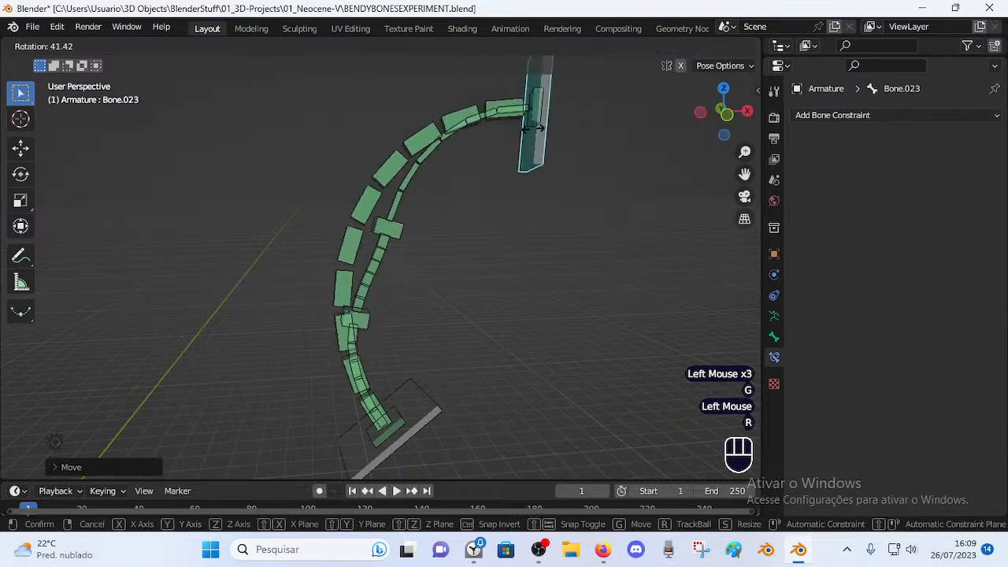
left_click(568, 191)
Select all bones and clear their pose transforms.
key("a")
key("alt+q")
key("alt+q")
Reselect the table-shaped rig's top plate, then lift, tilt and reposition it.
left_click(419, 276)
middle_click_drag(408, 307, 326, 307)
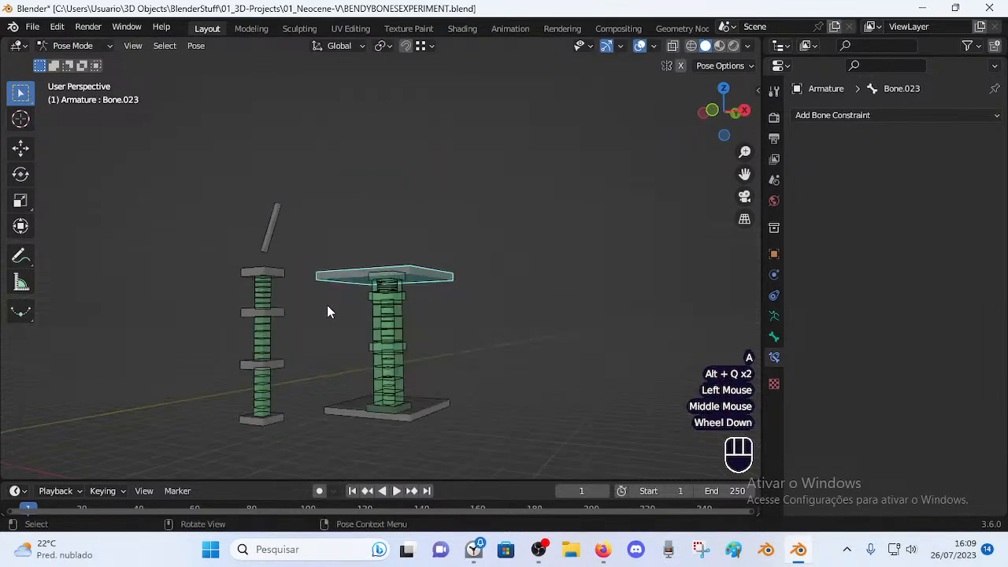
scroll(326, 308, "down", 1)
key("g")
left_click(471, 209)
key("r")
left_click(471, 209)
key("g")
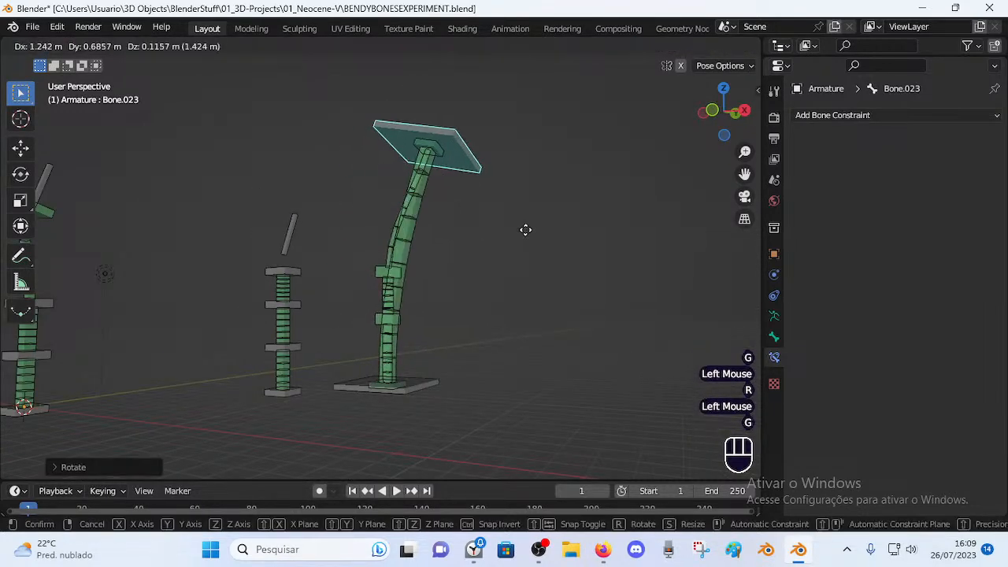
left_click(416, 289)
Rotate the raised top plate again and move it sideways to bend the column more strongly.
scroll(417, 289, "up", 2)
key("r")
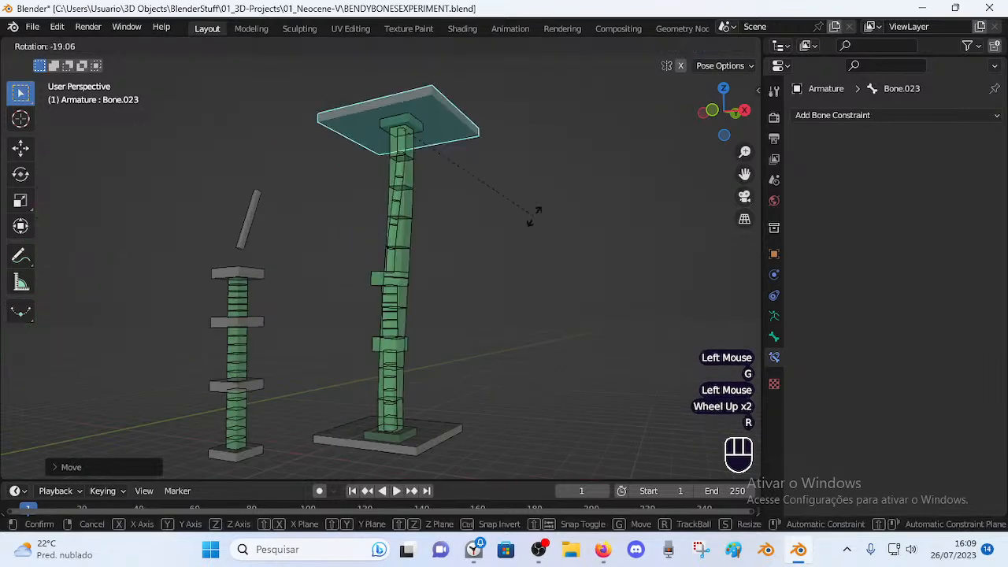
left_click(466, 275)
key("g")
left_click(398, 291)
Examine the constraints on the thin chain's two middle handle bones and its upper bendy bone.
left_click(383, 277)
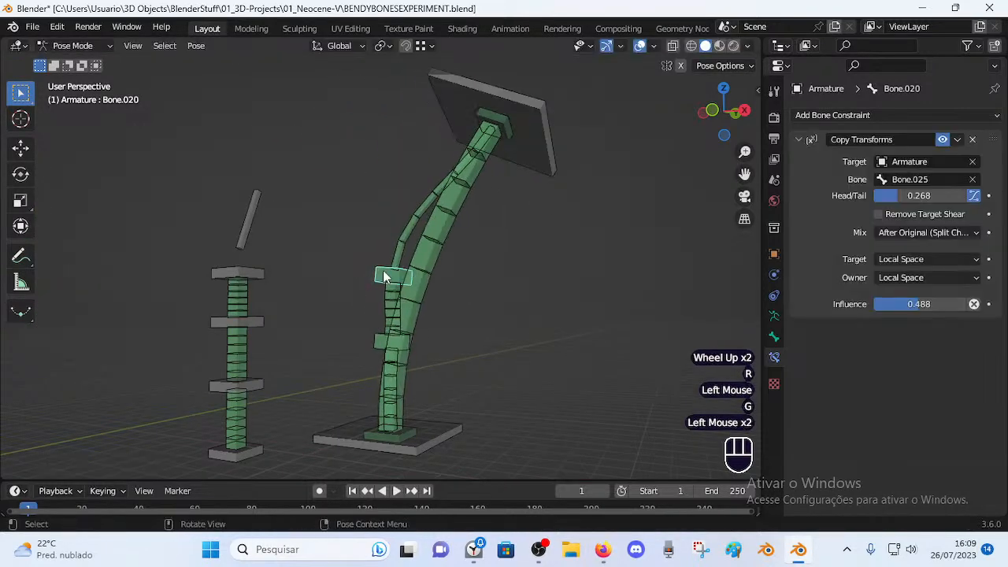
key("c")
left_click(395, 274)
right_click(383, 266)
key("c")
right_click(387, 272)
left_click(403, 245)
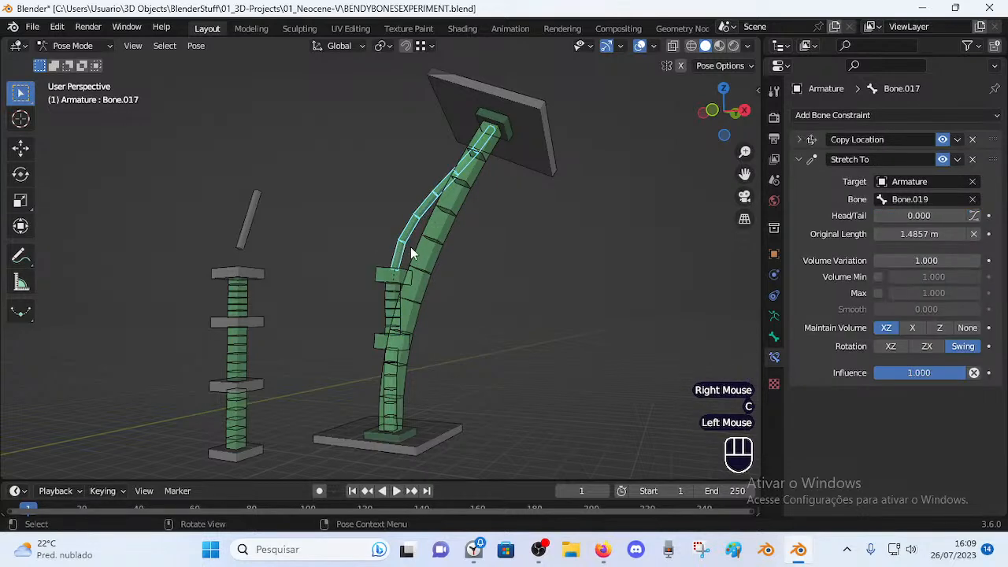
left_click(378, 344)
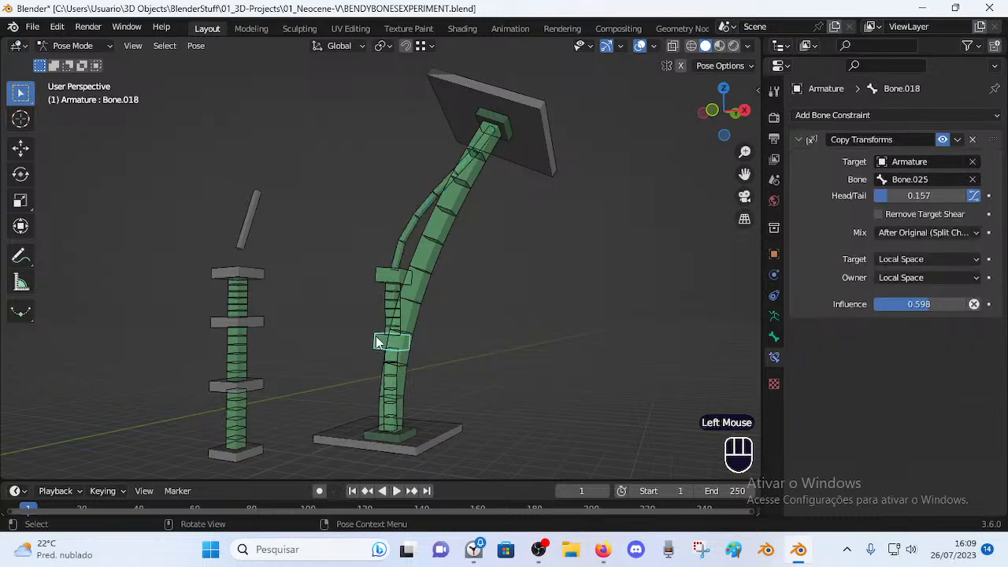
Select every bone and reset the armature to its rest pose.
key("a")
key("alt+g")
key("alt+g")
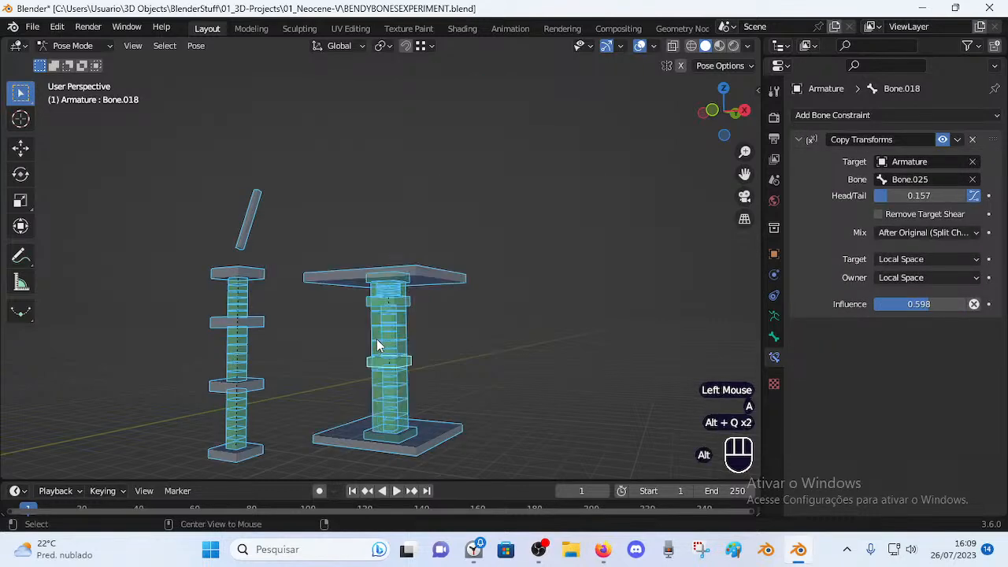
Select the top plate of the table-shaped rig, tilt it and move it up to bend the column.
left_click(414, 273)
left_click(414, 273)
key("r")
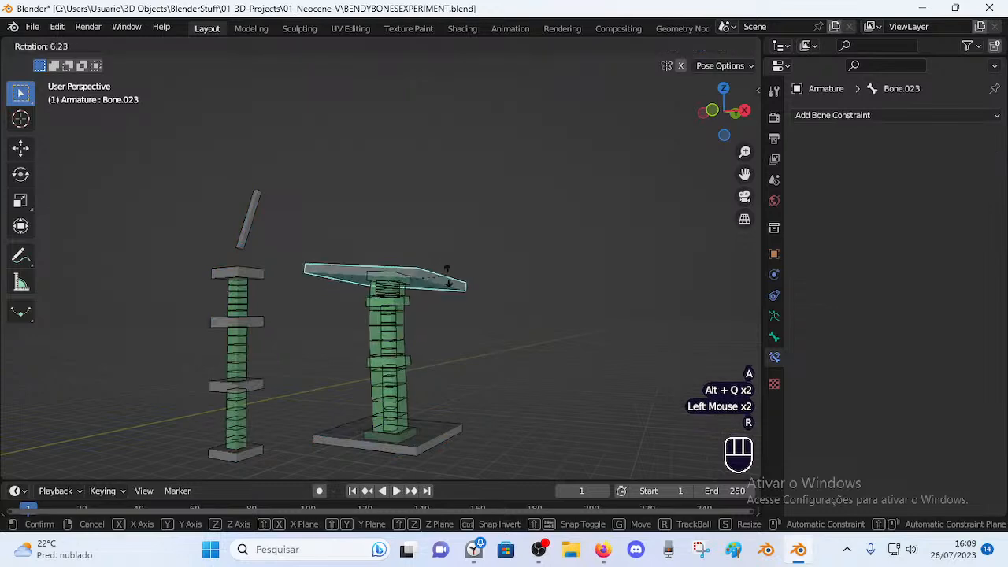
left_click(461, 310)
key("g")
left_click(445, 297)
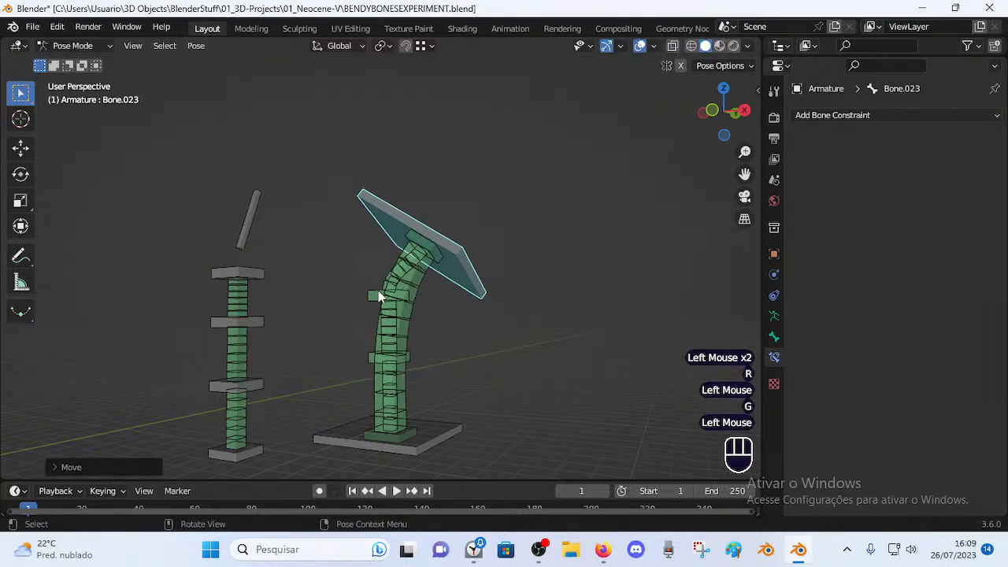
Examine the constraints on the thick bendy bone, the small end handles and the base plate.
left_click(390, 307)
left_click(423, 315)
scroll(468, 275, "up", 1)
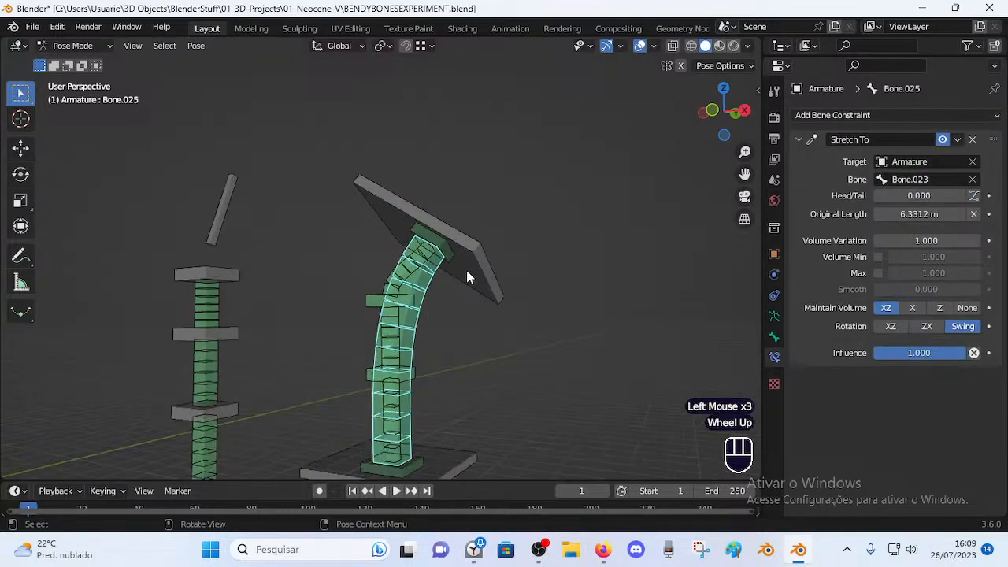
middle_click_drag(467, 275, 435, 296)
left_click(435, 258)
left_click(438, 248)
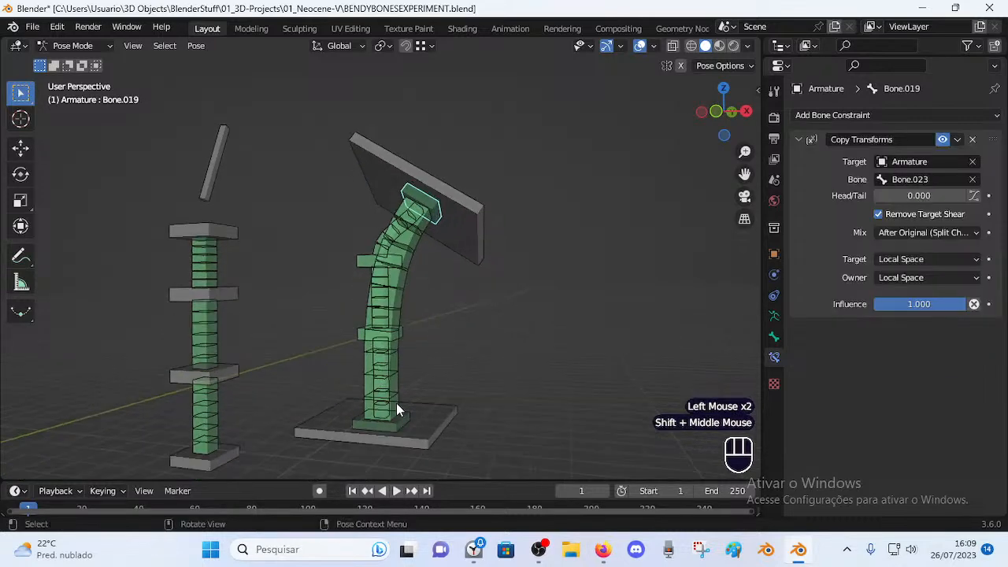
left_click(400, 425)
left_click(400, 426)
left_click(416, 439)
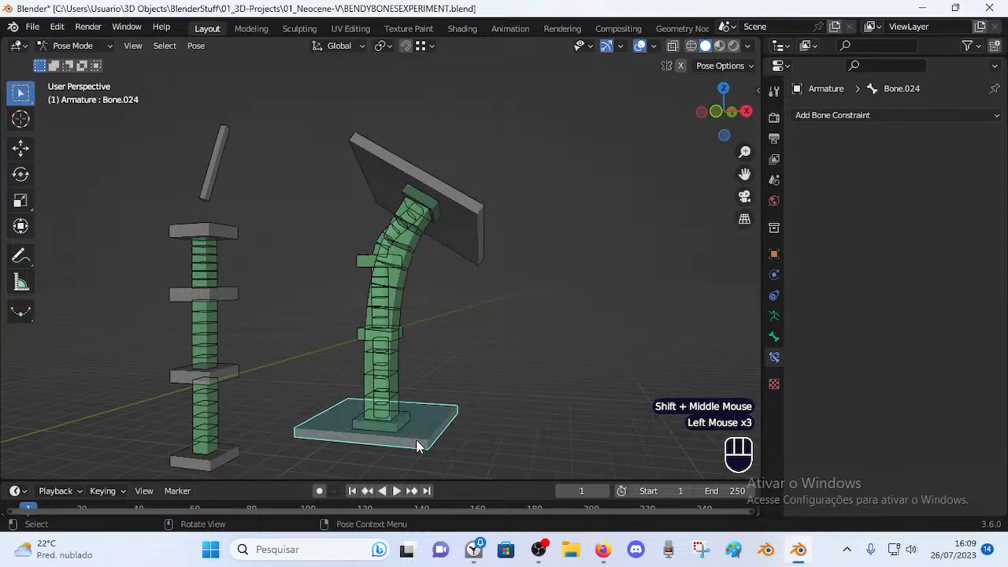
Select the tilted top plate and rotate it slightly.
left_click(490, 248)
key("r")
left_click(526, 269)
left_click(485, 229)
Move the base plate slightly sideways and rotate it.
left_click(421, 437)
key("g")
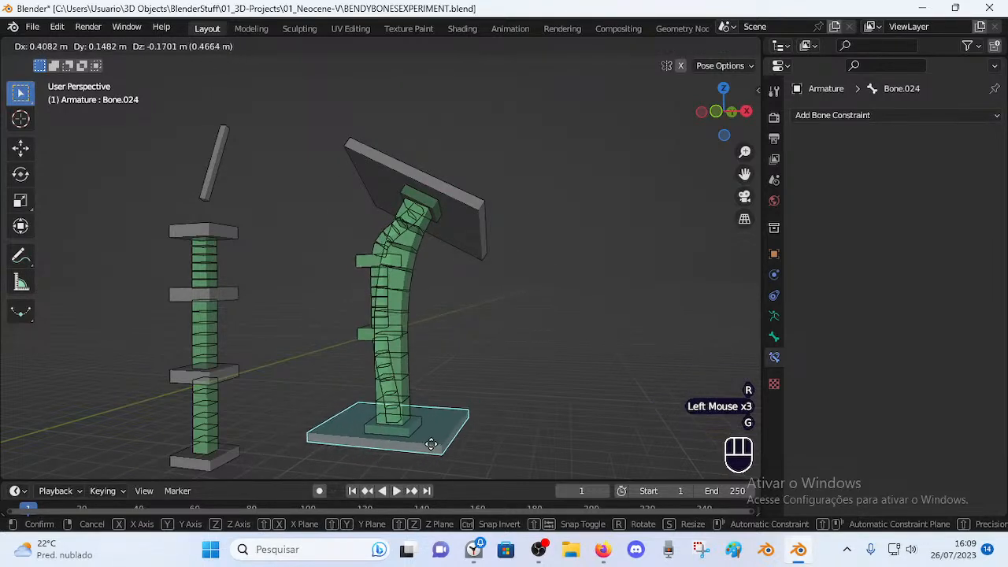
left_click(461, 433)
left_click(469, 425)
key("r")
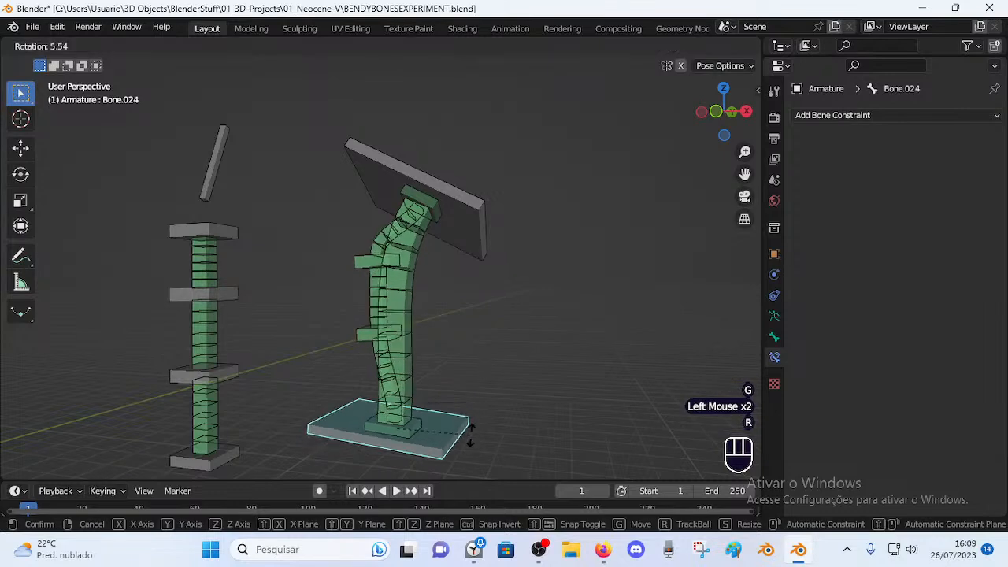
left_click(413, 429)
Inspect the constraints on the lower handle, the thick bendy bone and the thin lower bone, including its Stretch To settings.
left_click(402, 426)
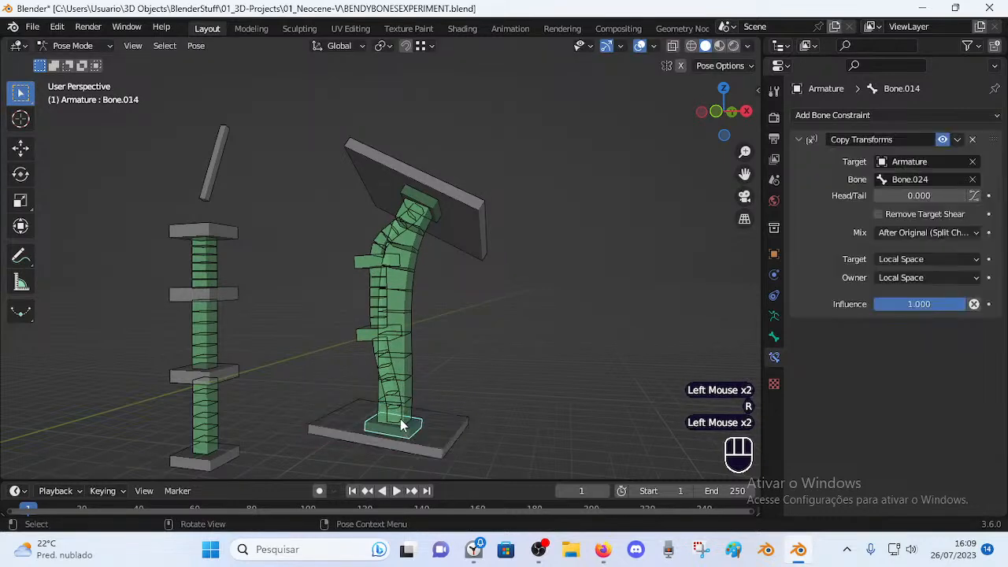
left_click(405, 376)
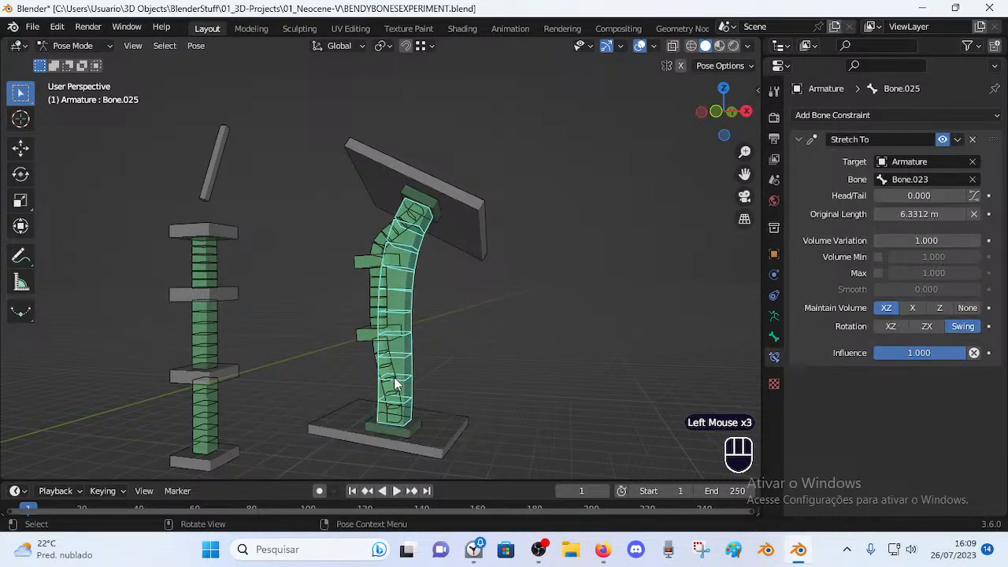
left_click(392, 378)
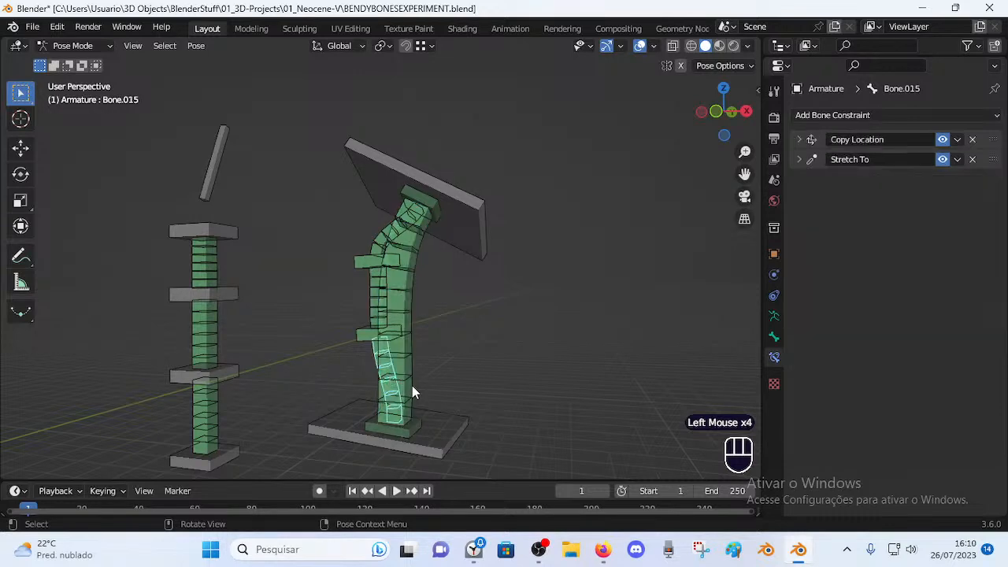
left_click(412, 385)
left_click(393, 399)
left_click(415, 373)
left_click(388, 395)
left_click(799, 160)
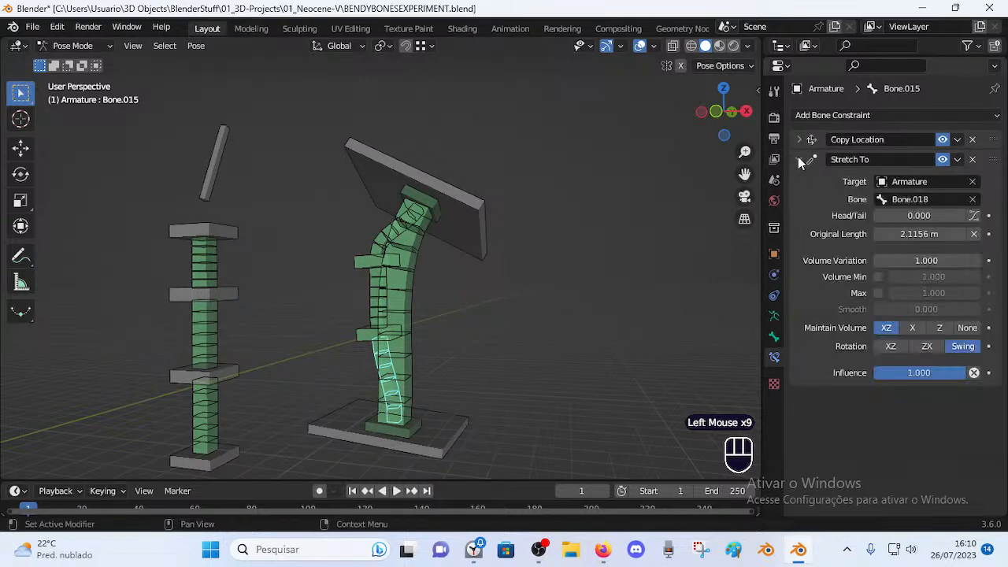
Compare the Bendy Bones start and end handle settings of the thin chain bones and the thick bone.
left_click(774, 339)
scroll(843, 324, "down", 2)
scroll(839, 319, "up", 3)
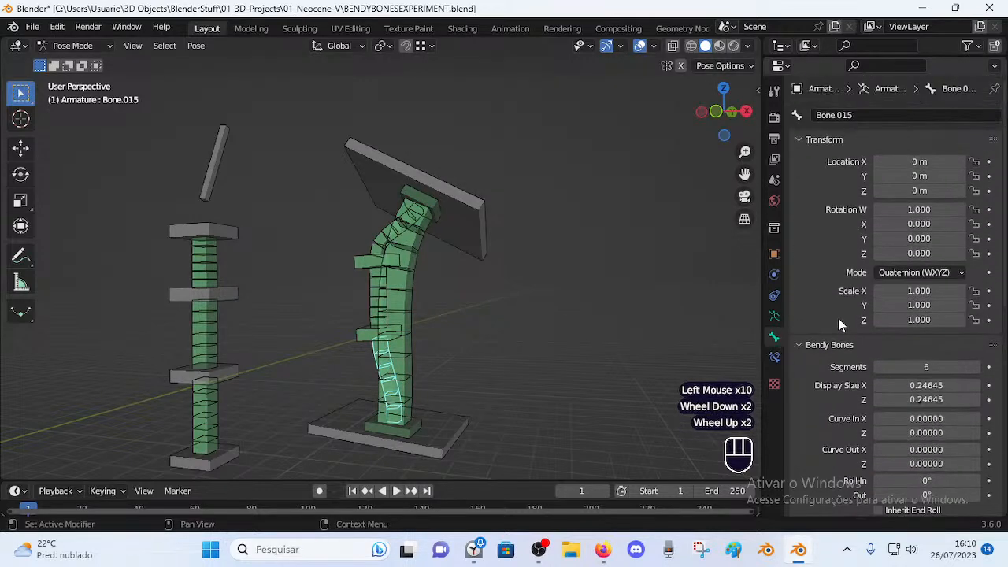
left_click(798, 139)
scroll(890, 319, "down", 2)
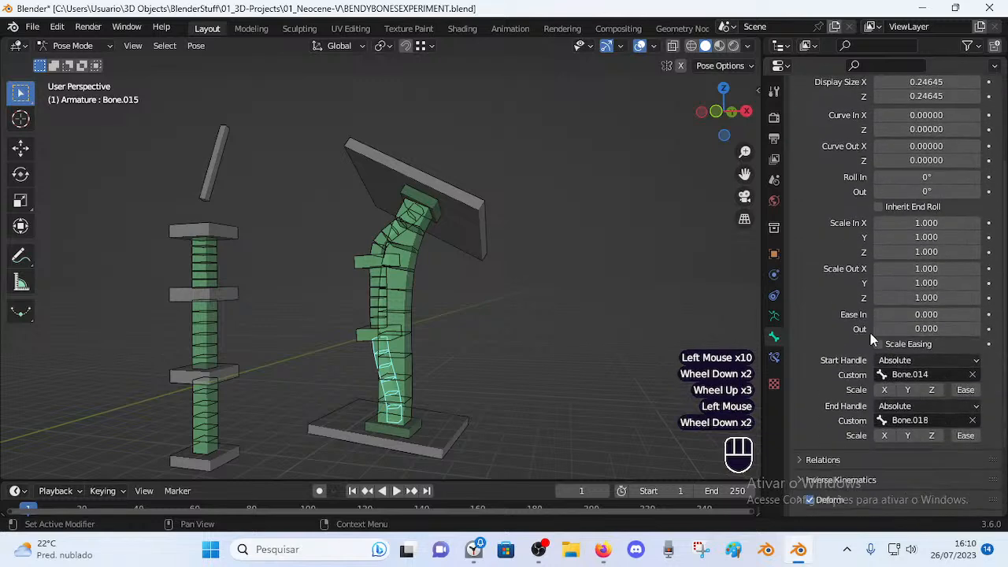
left_click(373, 297)
left_click(386, 248)
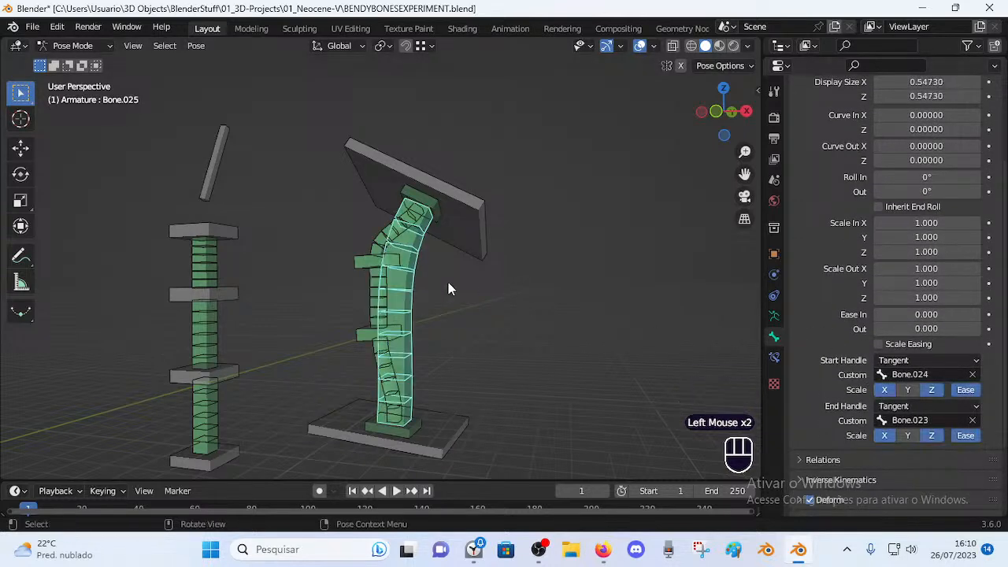
left_click(380, 243)
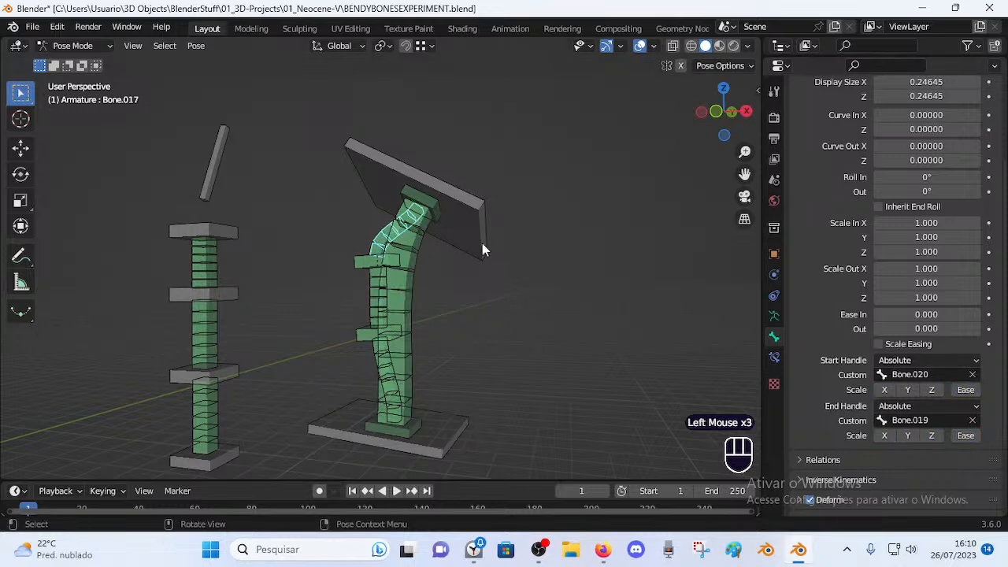
left_click(420, 255)
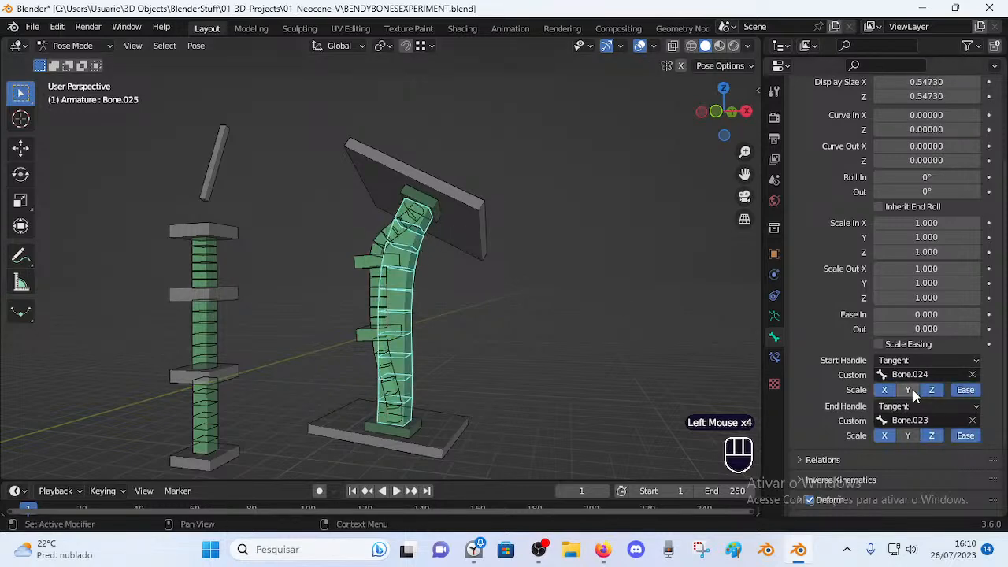
Check which bones serve as custom start and end handles for the lower thin bone and the thick bendy bone.
left_click(374, 251)
left_click(366, 296)
left_click(368, 348)
left_click(376, 383)
left_click(379, 381)
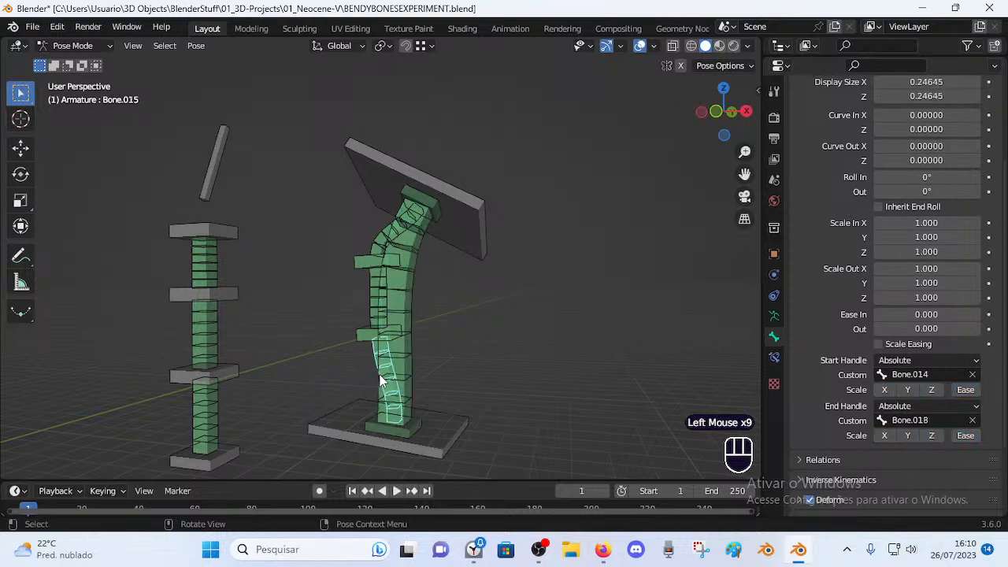
left_click(402, 432)
left_click(404, 432)
left_click(405, 432)
left_click(406, 432)
left_click(376, 360)
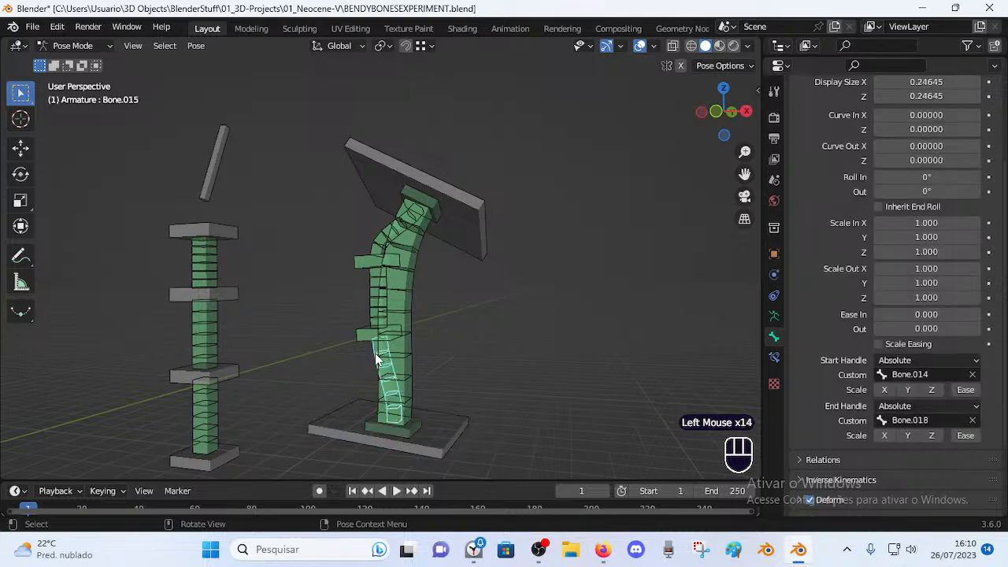
left_click(409, 348)
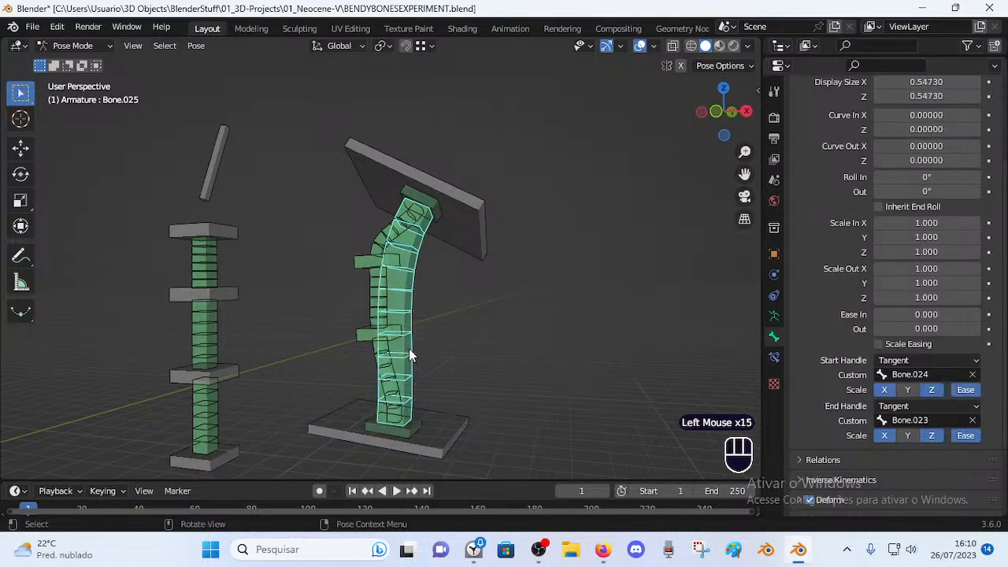
left_click(536, 381)
left_click(414, 362)
left_click(931, 390)
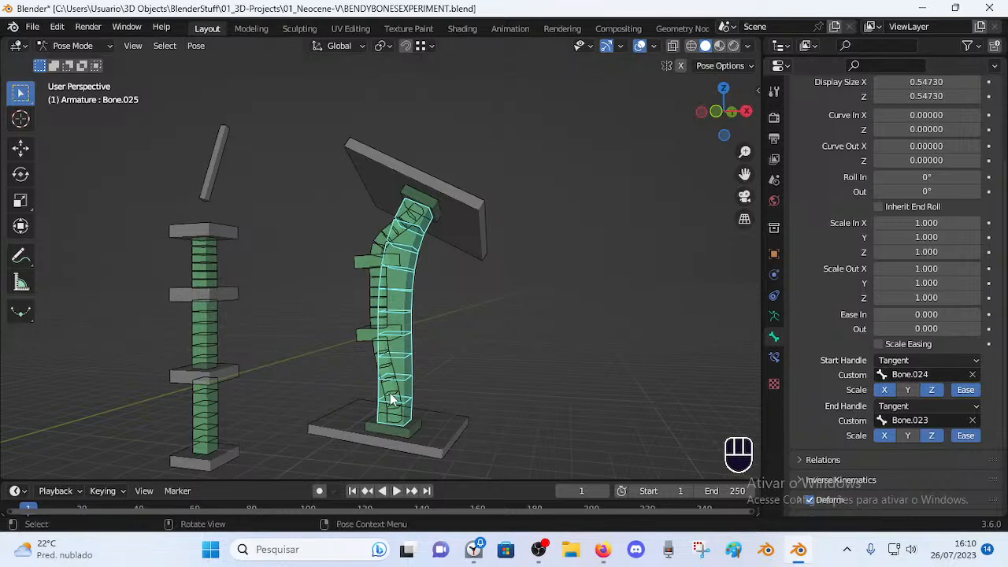
Compare the small bottom handle bone with the base plate and try rotating the small handle.
left_click(416, 430)
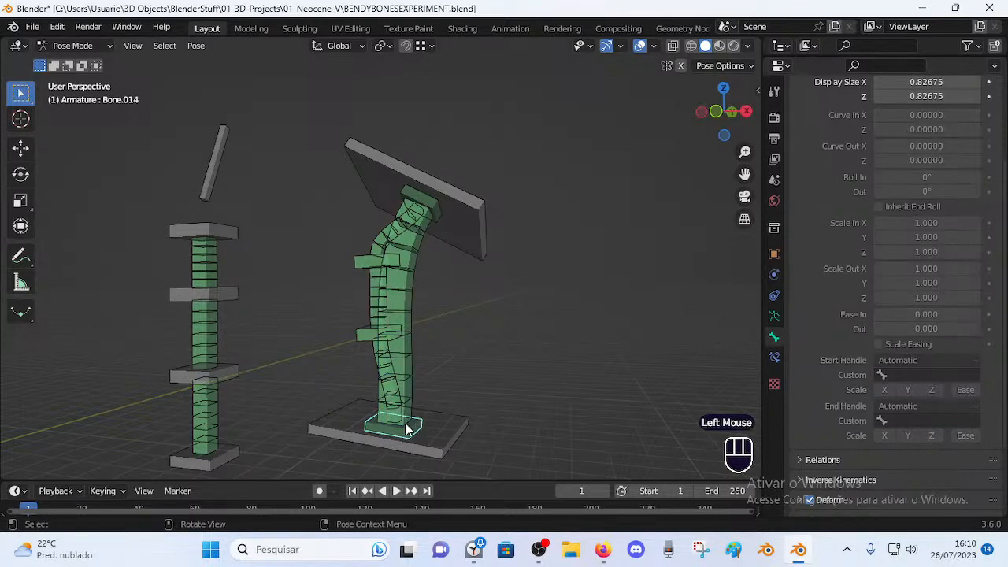
double_click(383, 387)
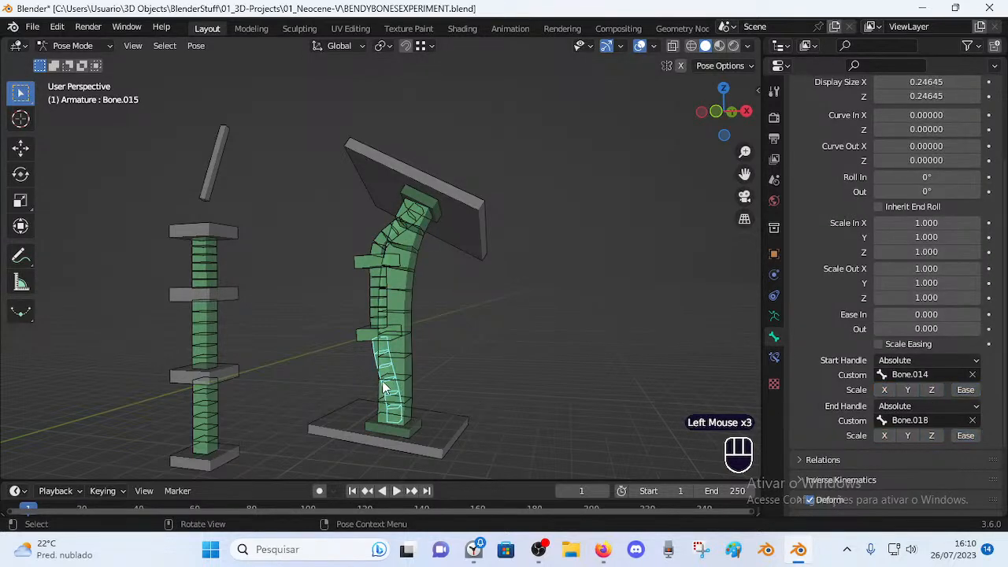
left_click(430, 443)
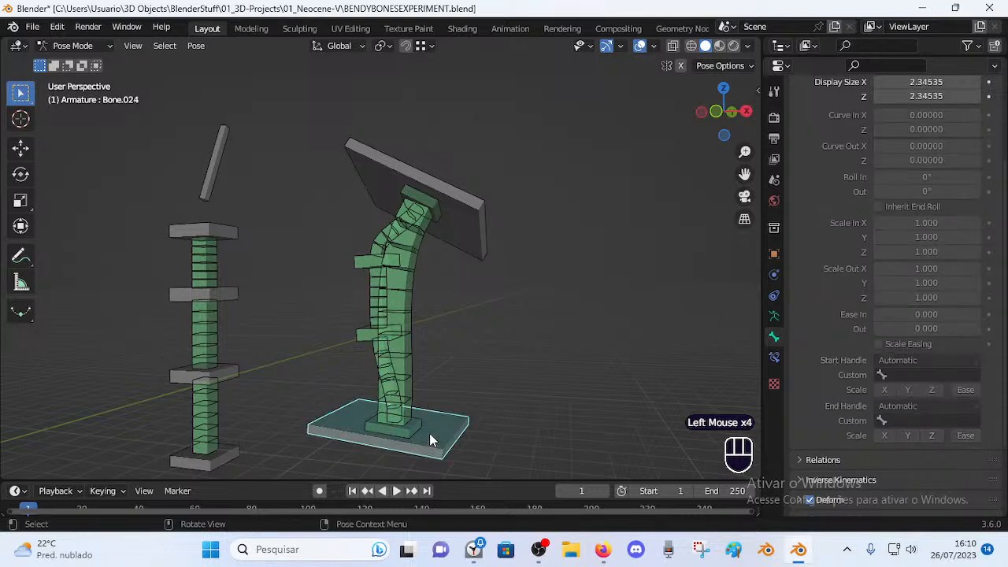
left_click(425, 434)
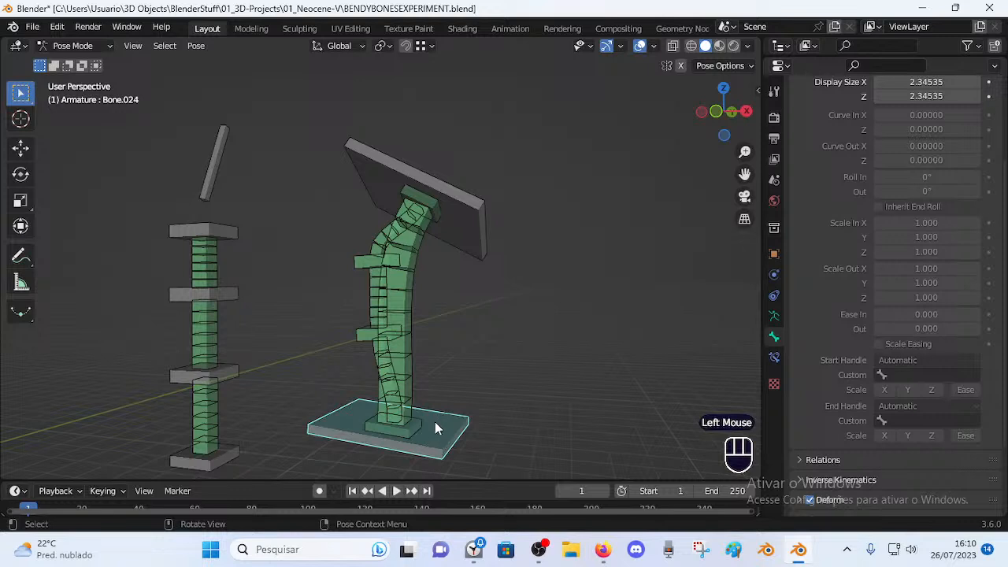
double_click(415, 432)
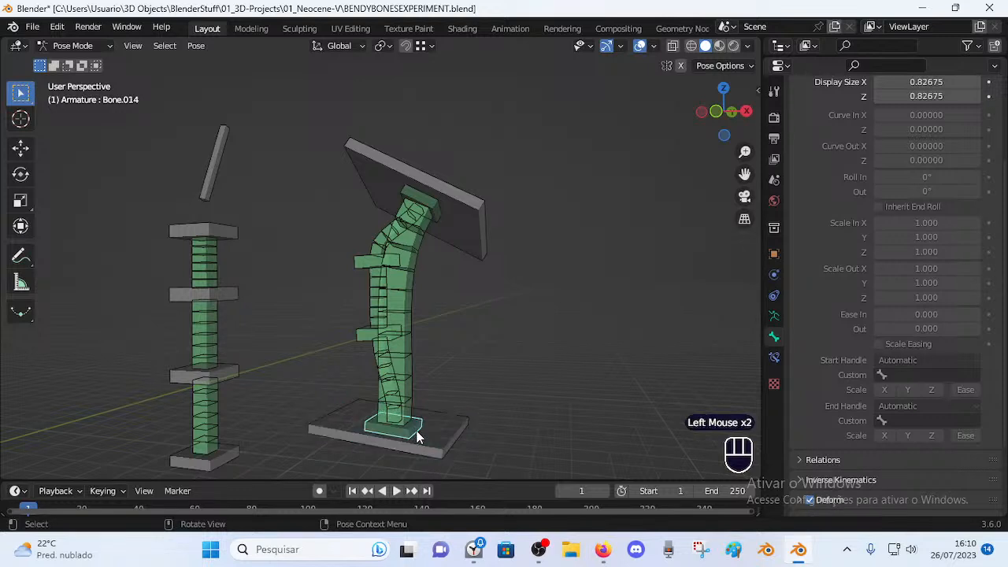
left_click(408, 433)
left_click(408, 433)
left_click(408, 411)
left_click(405, 438)
key("r")
key("Escape")
Set the thick bendy bone's custom start handle to Bone.014, the small handle at the base.
left_click(399, 384)
left_click(972, 374)
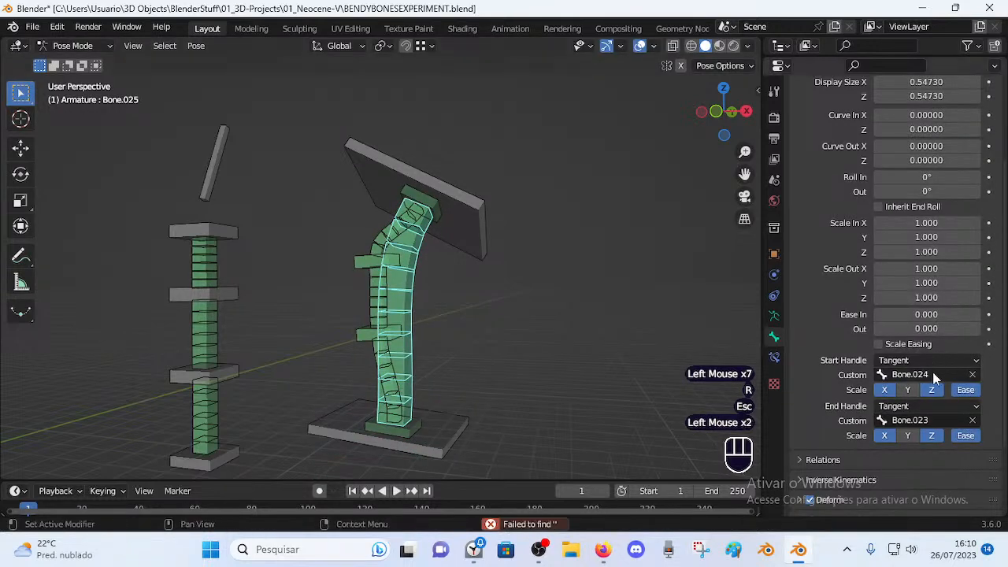
double_click(923, 374)
key("shift+Left")
type("1")
key("Return")
Rotate the base plate to test how the thick bone bends with its bottom handle.
left_click(481, 442)
key("r")
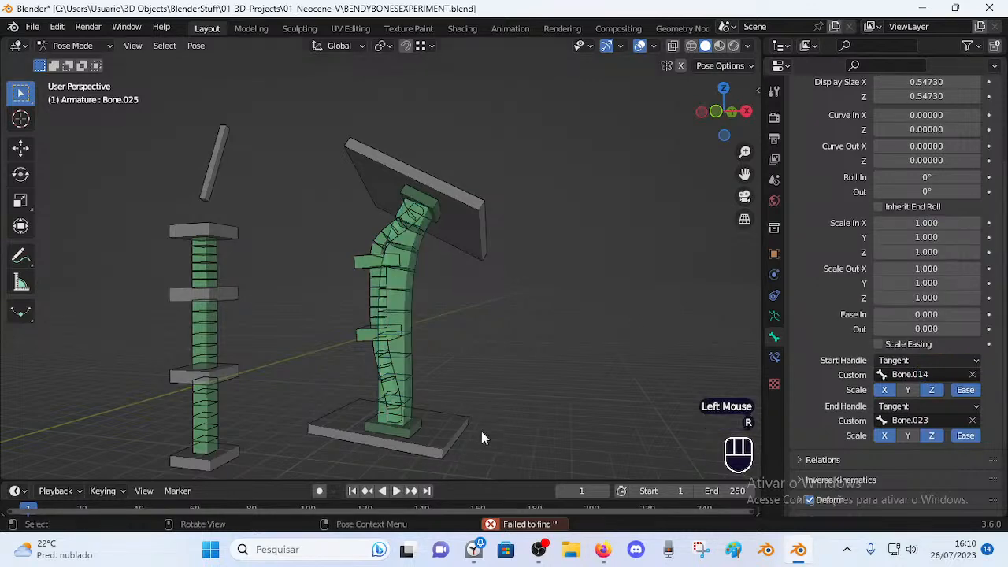
left_click(456, 432)
key("r")
left_click(474, 422)
left_click(417, 426)
left_click(429, 431, "shift")
left_click(429, 435)
left_click(437, 432)
key("r")
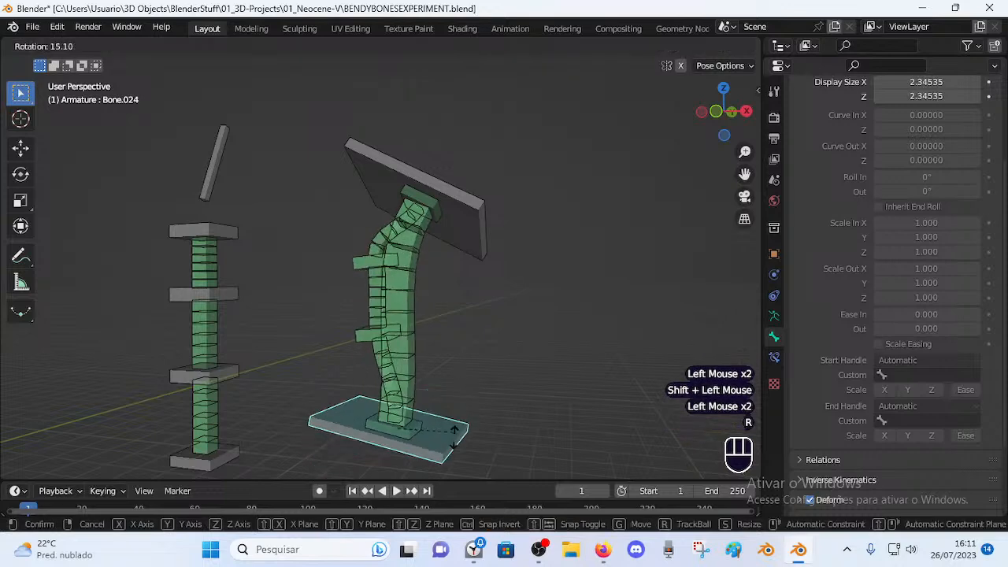
left_click(479, 226)
Copy the upper thin bone's custom end handle, Bone.019, into the thick bendy bone's end handle.
left_click(416, 238)
left_click(432, 221)
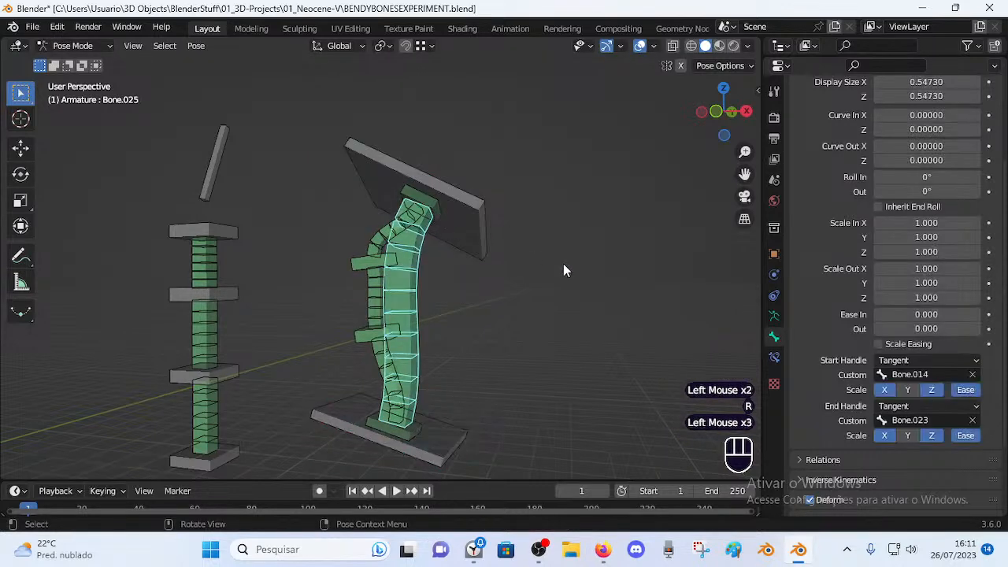
left_click(431, 203)
left_click(430, 202)
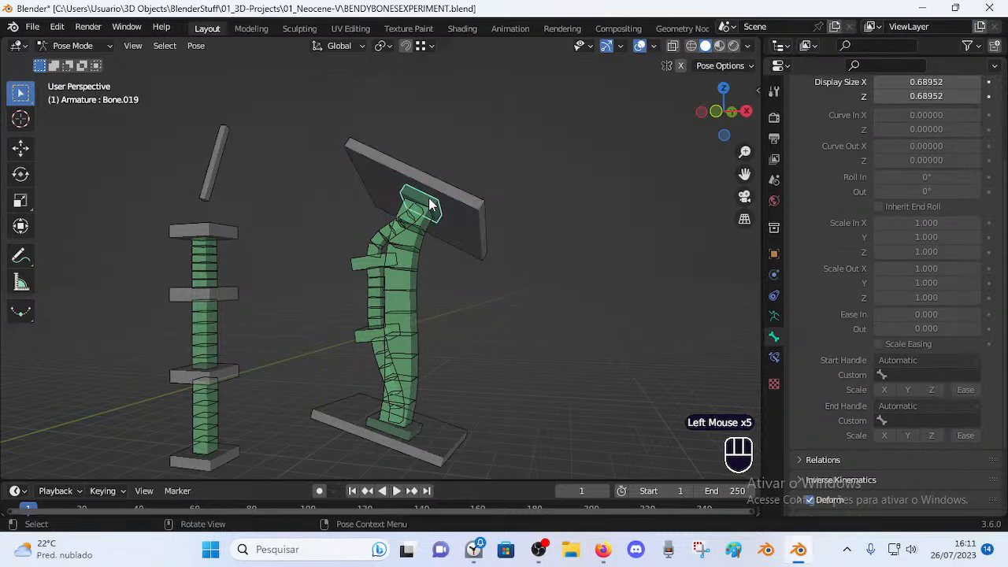
left_click(415, 250)
left_click(387, 240)
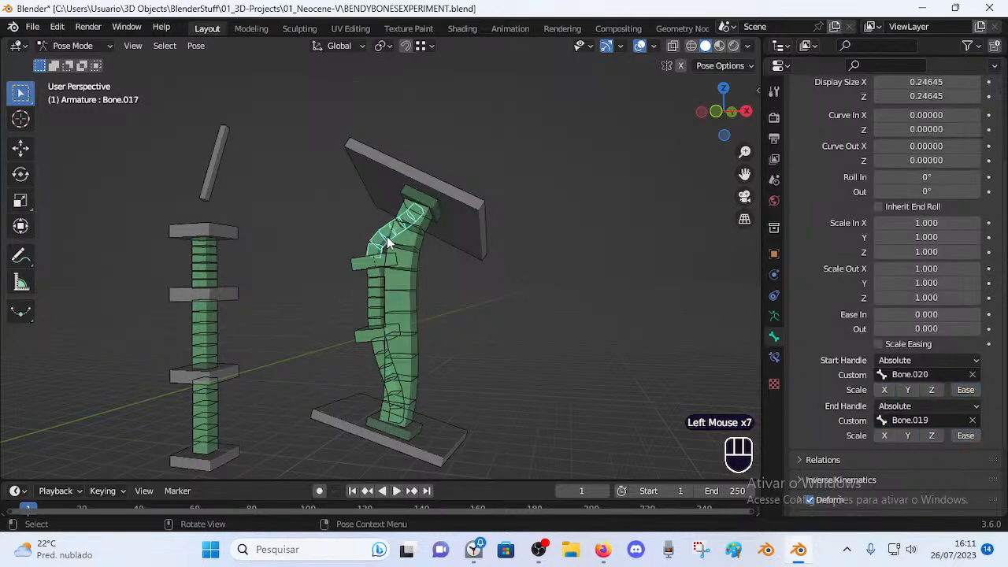
key("ctrl+c")
left_click(417, 255)
key("ctrl+v")
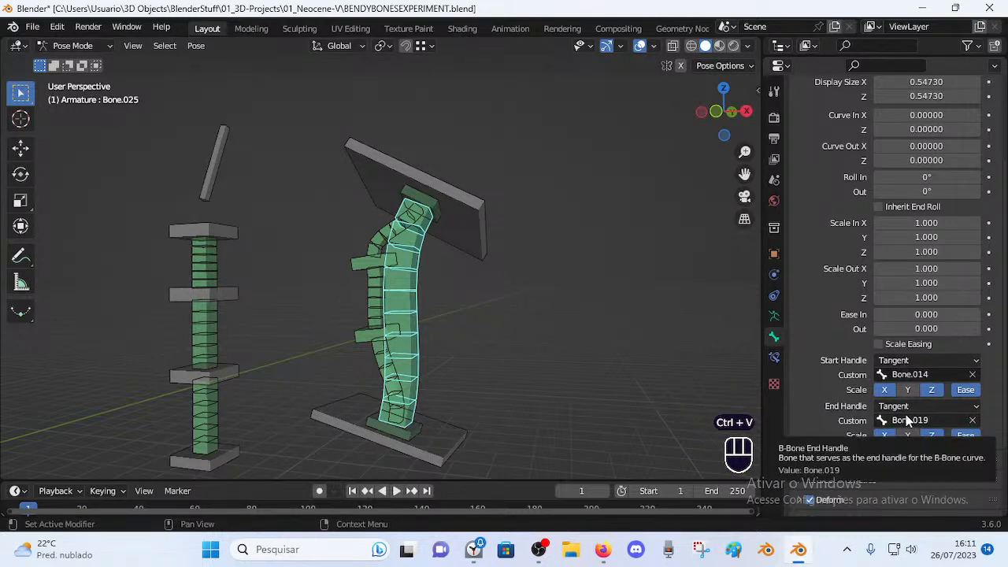
Reset the pose transforms of all bones and save the file.
left_click(416, 260)
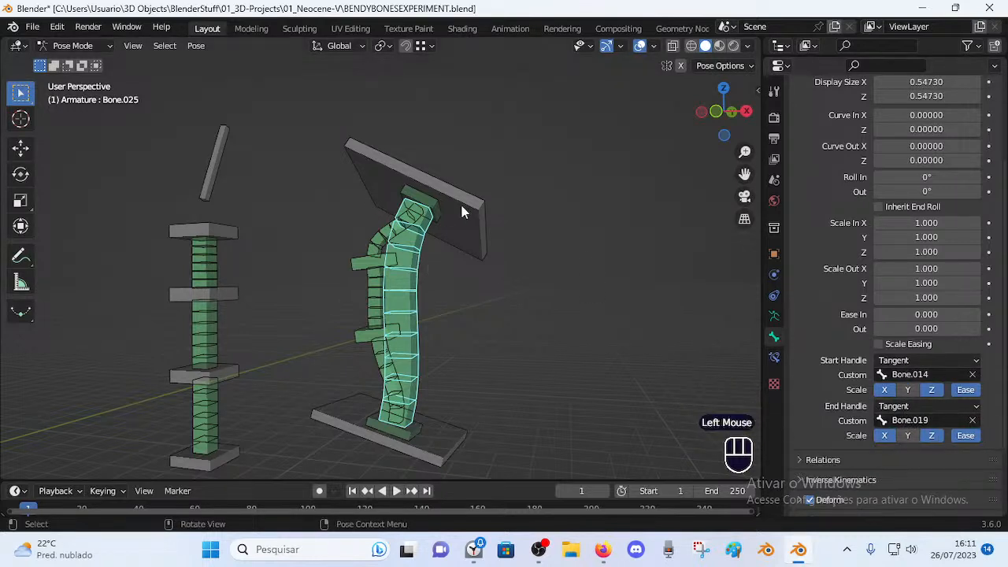
key("a")
key("alt+q")
key("alt+q")
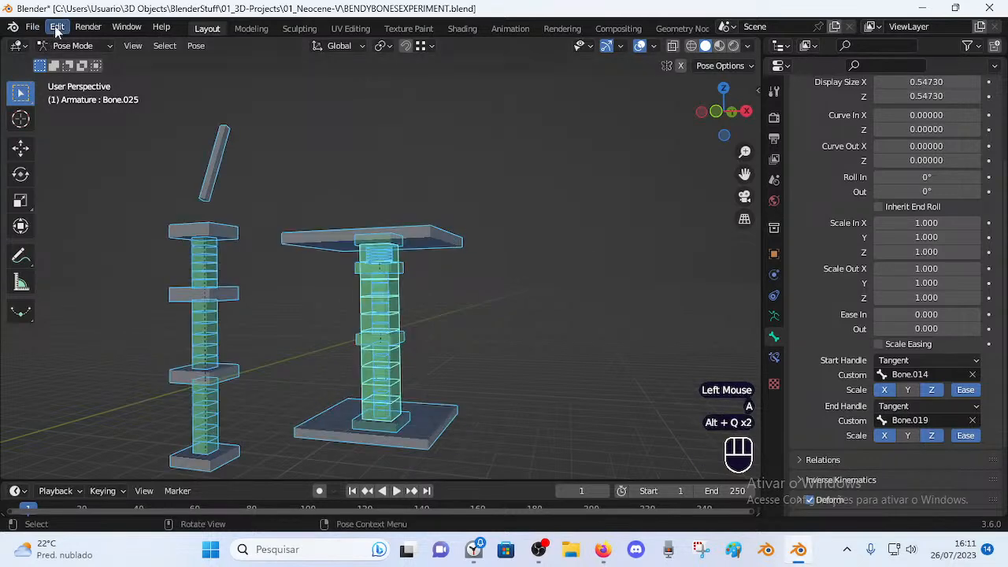
left_click(363, 170)
key("ctrl+s")
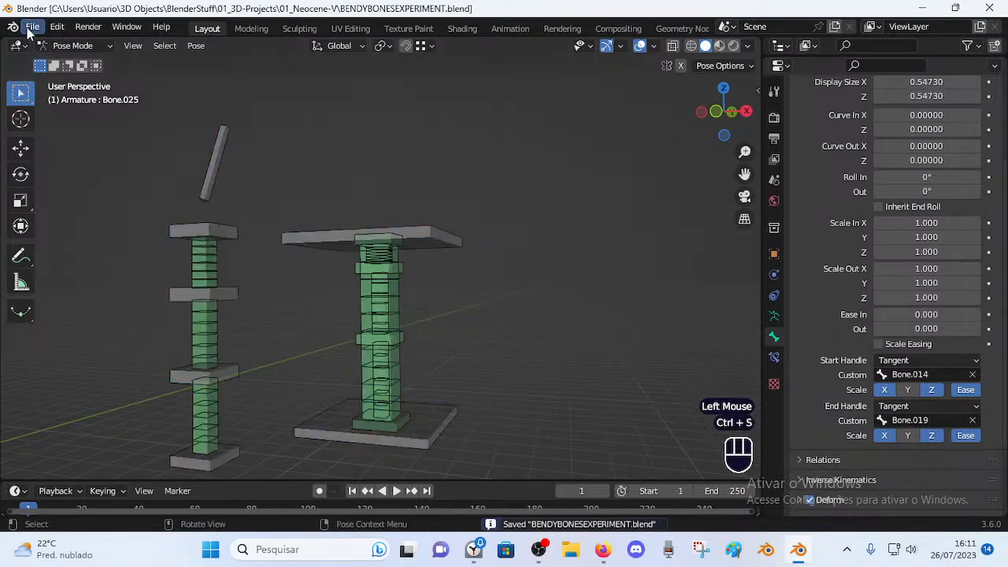
Move the top plate upward and tilt it to test the bend of the column.
left_click(415, 297)
scroll(415, 291, "up", 2)
left_click(419, 262)
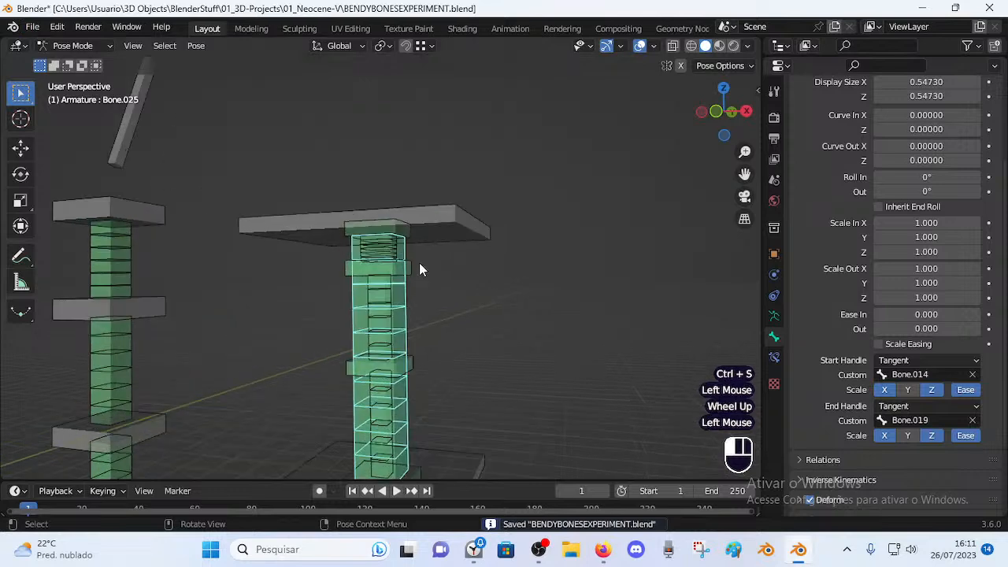
left_click(410, 256)
key("g")
left_click(463, 99)
key("r")
left_click(508, 226)
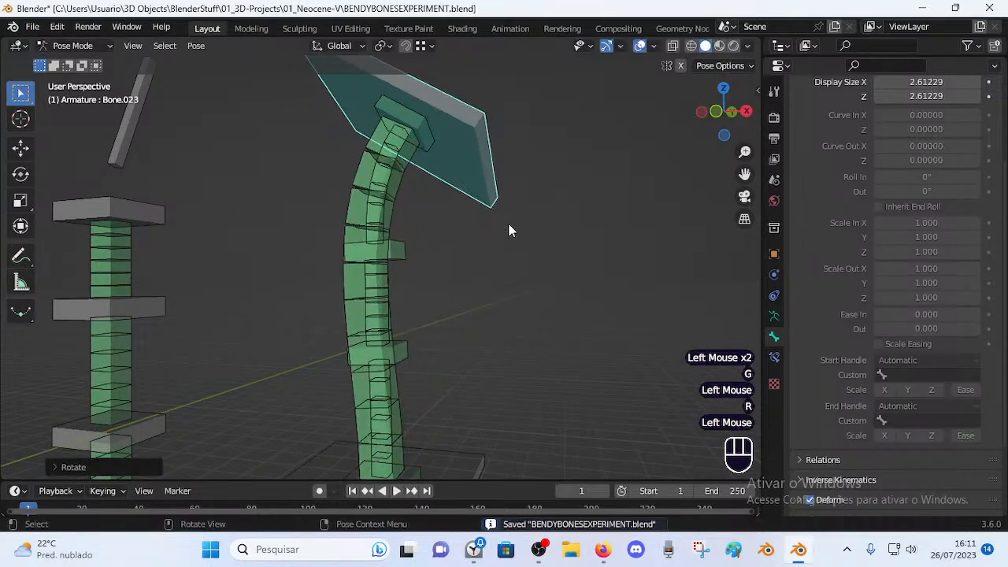
Examine the upper middle handle's Copy Transforms constraint, including its Mix options, and keep After Original (Split Channels).
left_click(408, 243)
middle_click_drag(407, 241, 414, 296, "shift")
left_click(400, 239)
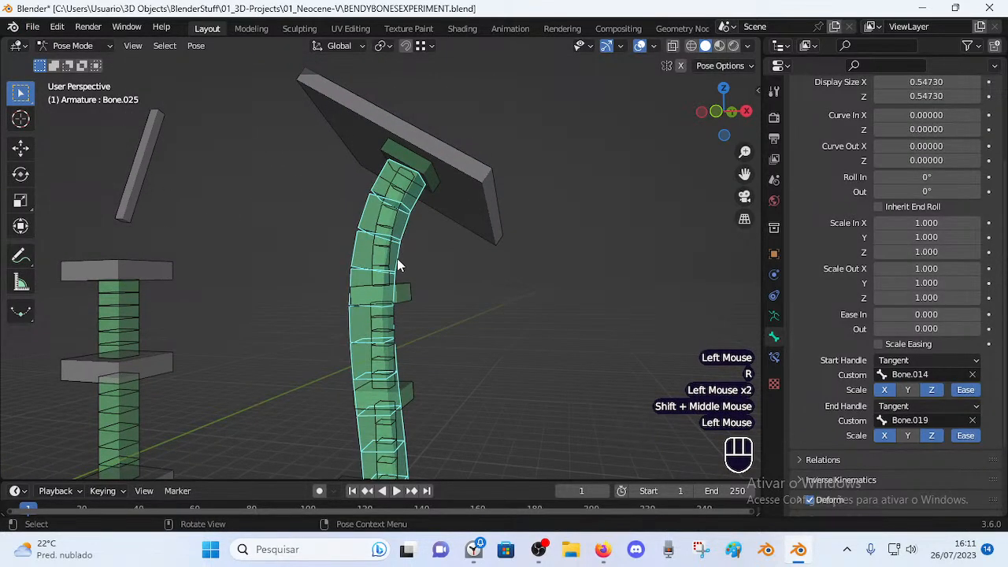
left_click(406, 293)
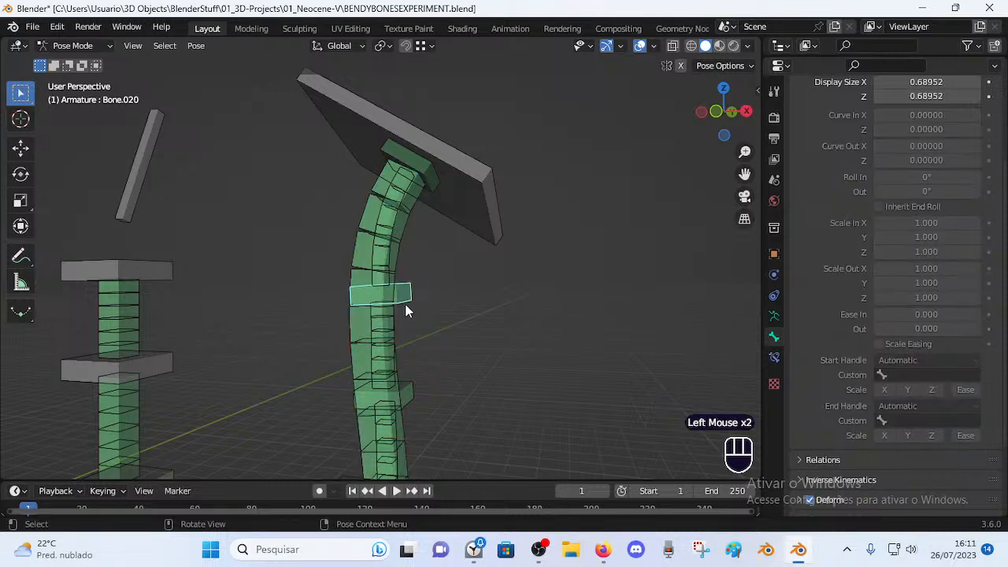
left_click(380, 262)
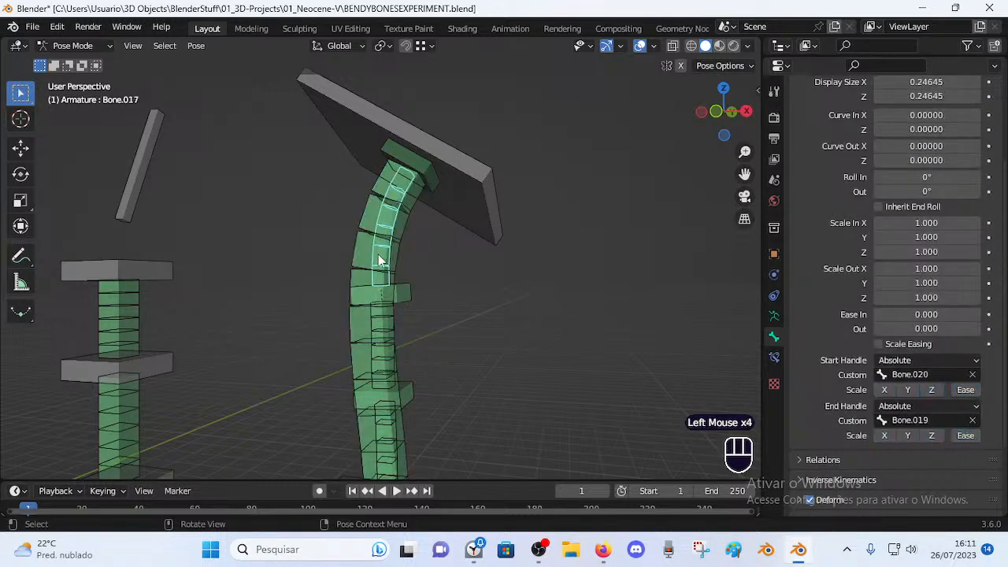
left_click(398, 292)
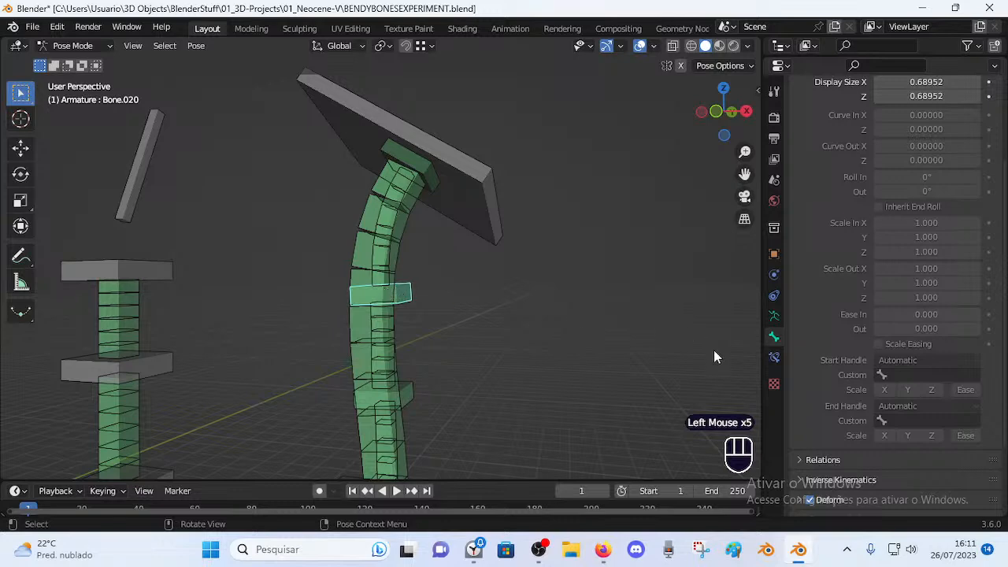
left_click(773, 356)
scroll(439, 273, "down", 1)
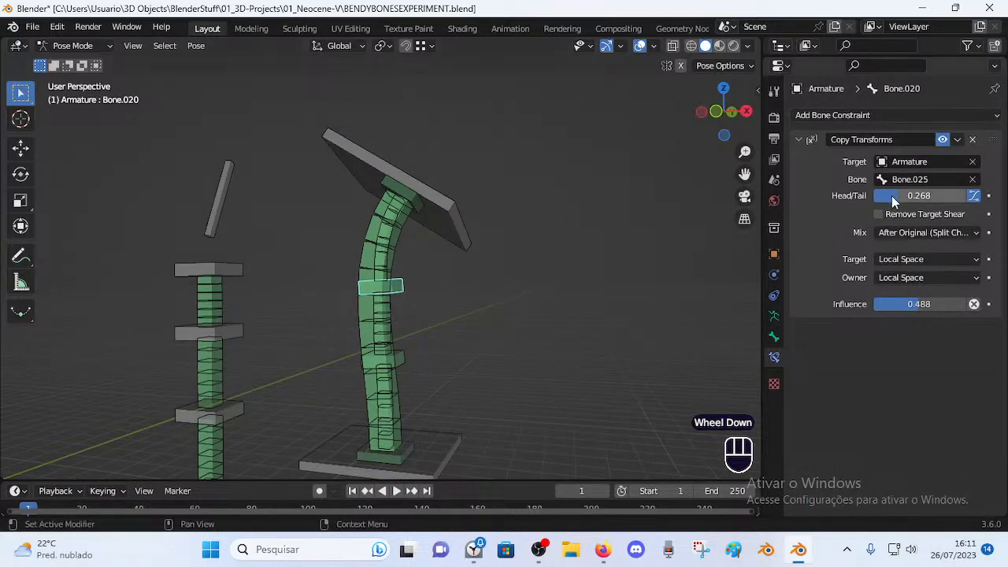
left_click(909, 235)
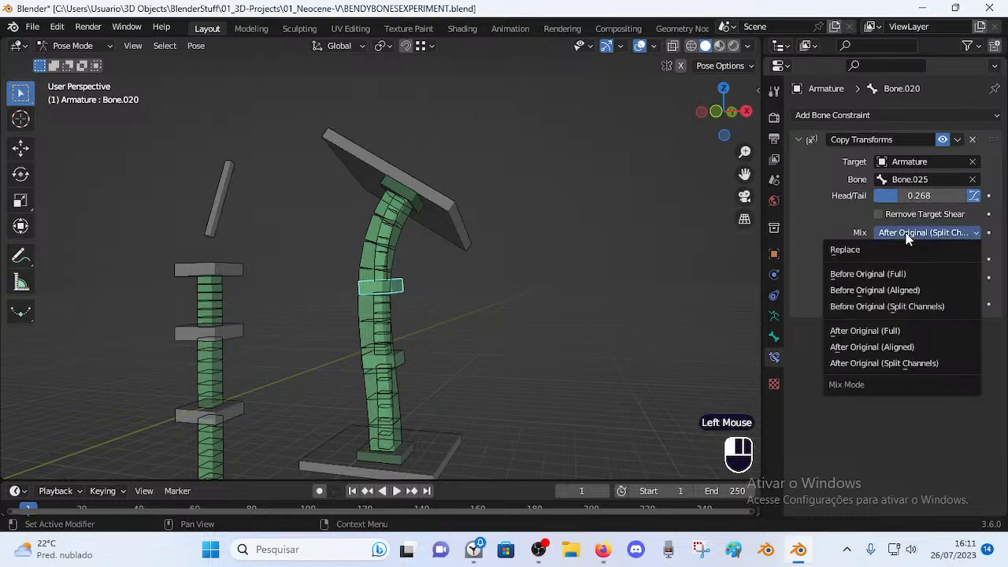
left_click(904, 365)
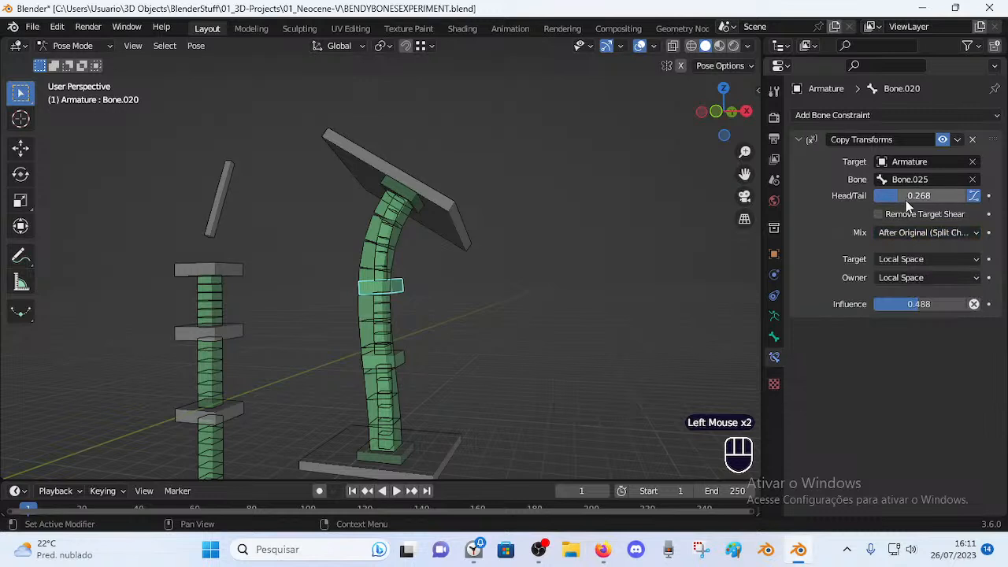
Compare the Head/Tail and Influence values of the Copy Transforms constraints on the lower and upper middle handles.
left_click(403, 354)
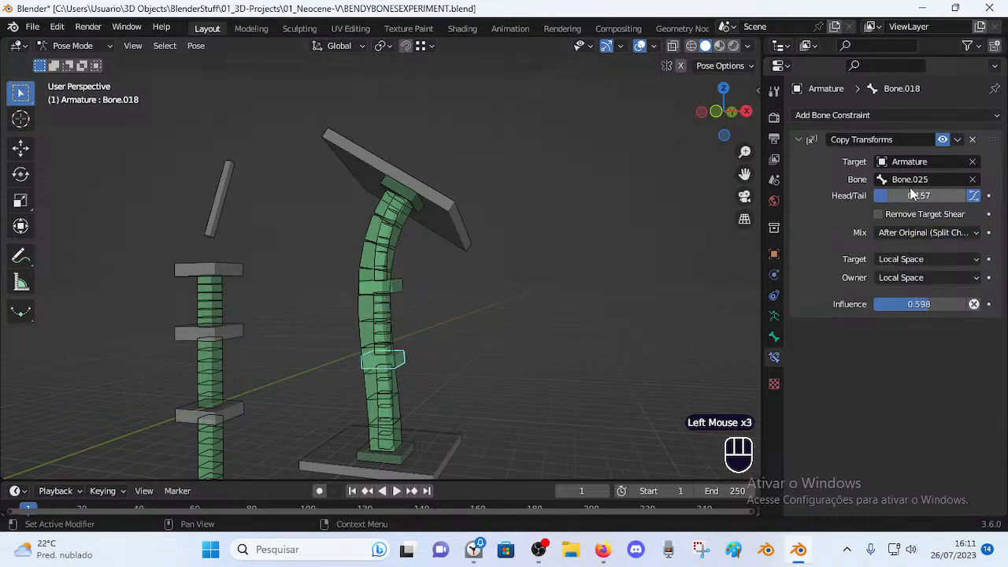
left_click(399, 290)
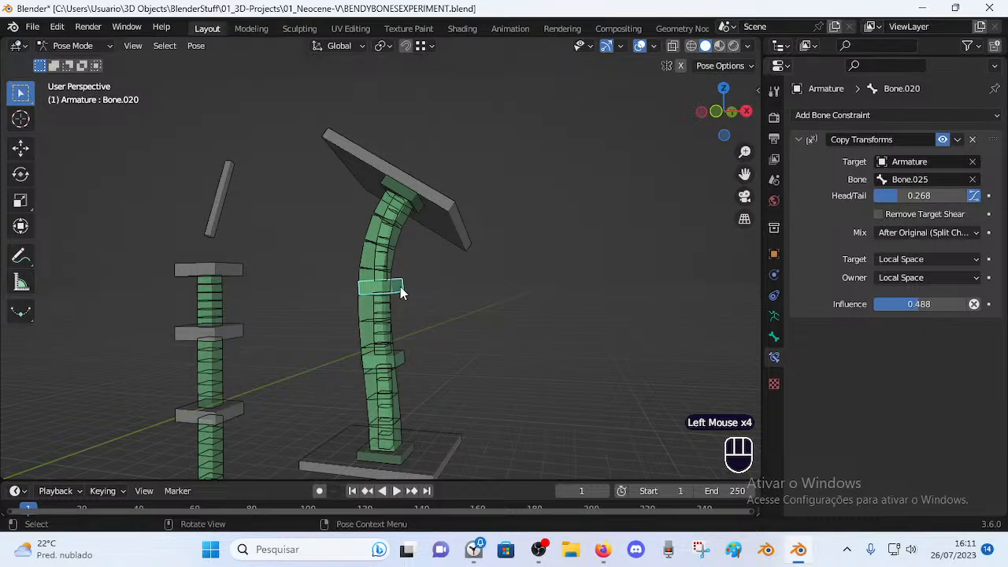
left_click(398, 351)
left_click(399, 289)
left_click(403, 354)
left_click(410, 336)
left_click(406, 318)
left_click(400, 291)
left_click(401, 351)
left_click(398, 280)
left_click(402, 349)
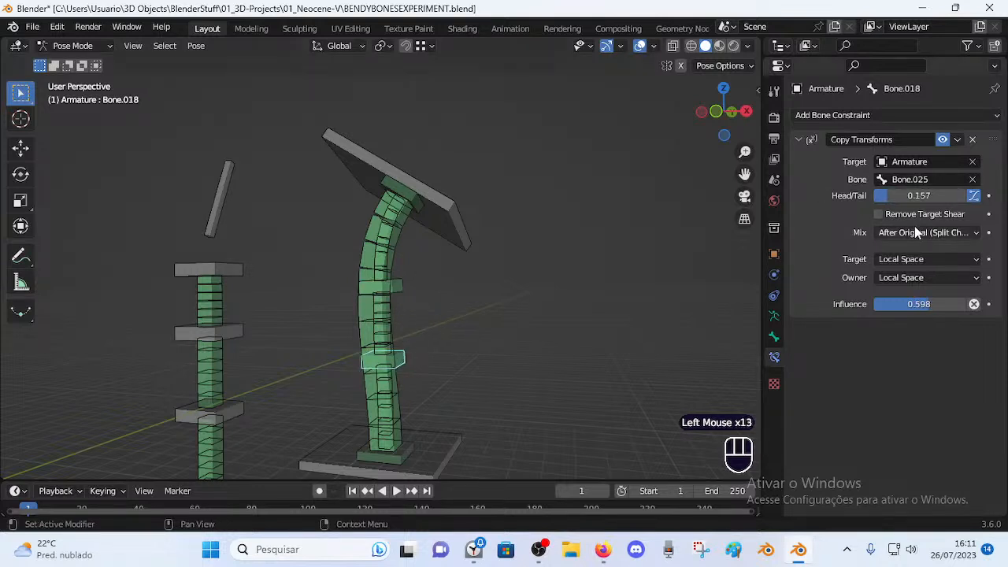
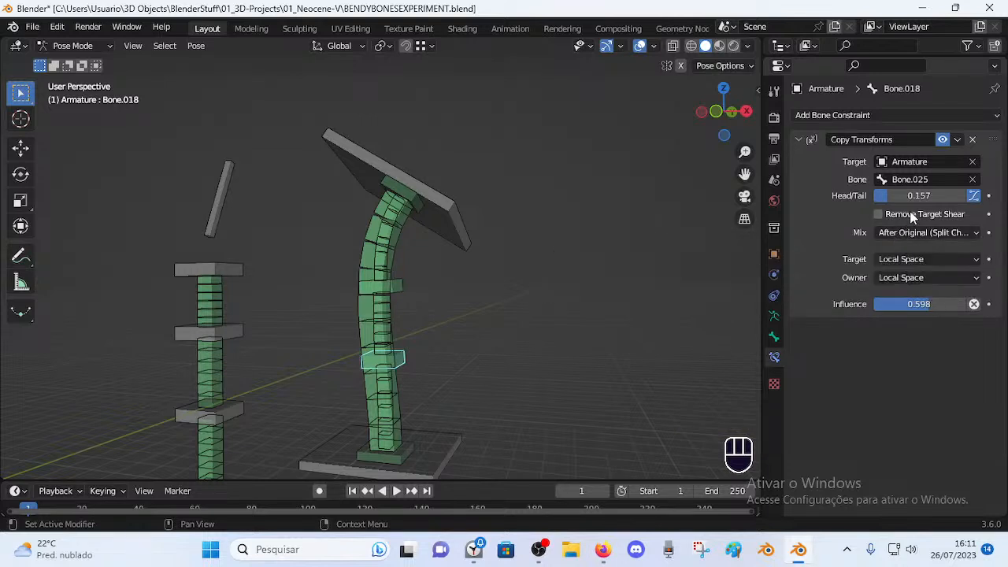
left_click(403, 282)
Move the tilted top plate around to watch how the middle handles follow the thick bone.
left_click(454, 227)
key("g")
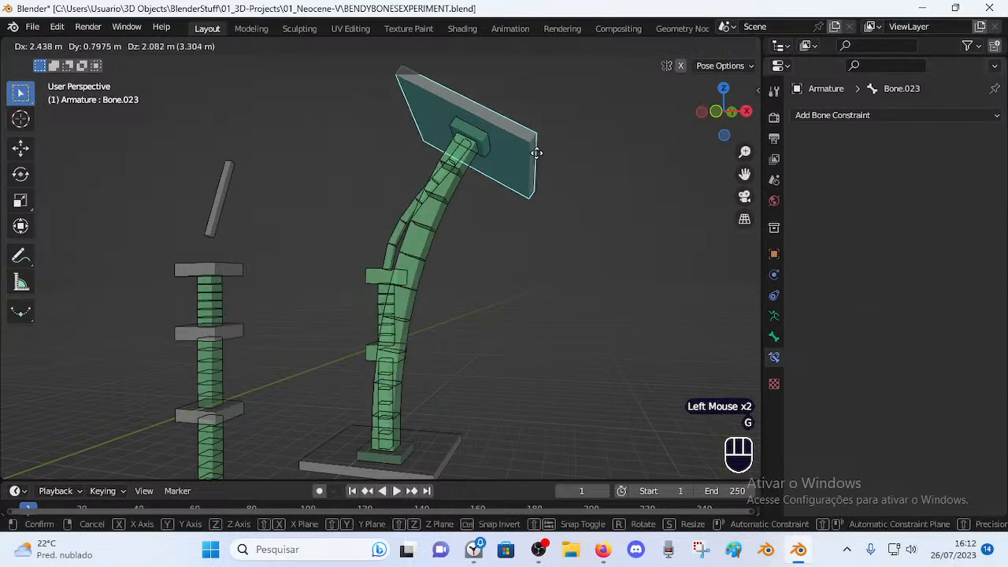
left_click(410, 265)
key("g")
left_click(360, 299)
Set the upper middle handle's Copy Transforms Head/Tail to 0.543 and select all bones.
left_click(370, 285)
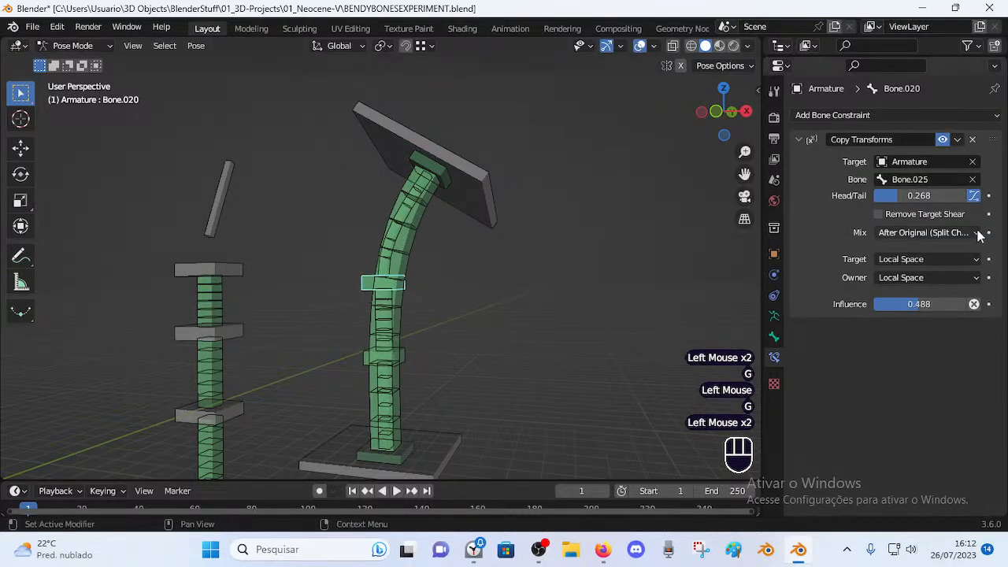
left_click_drag(916, 195, 555, 227)
key("a")
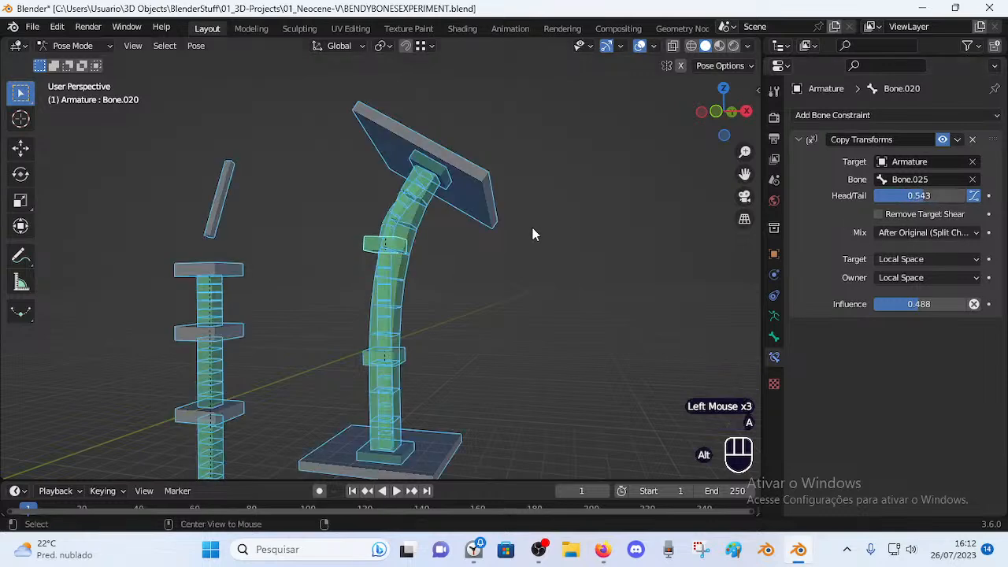
Reset the pose of all bones and set the upper middle handle's Copy Transforms Head/Tail to 0.323.
key("alt+q")
key("alt+q")
left_click(936, 195)
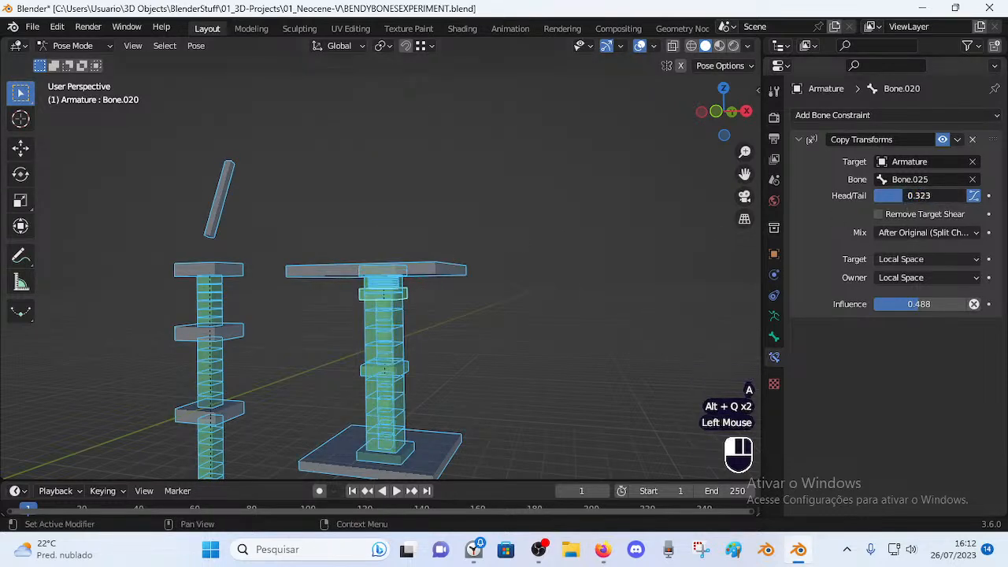
Raise and tilt the top plate to test how the upper middle handle follows the thick bone.
left_click(443, 271)
key("g")
left_click(483, 198)
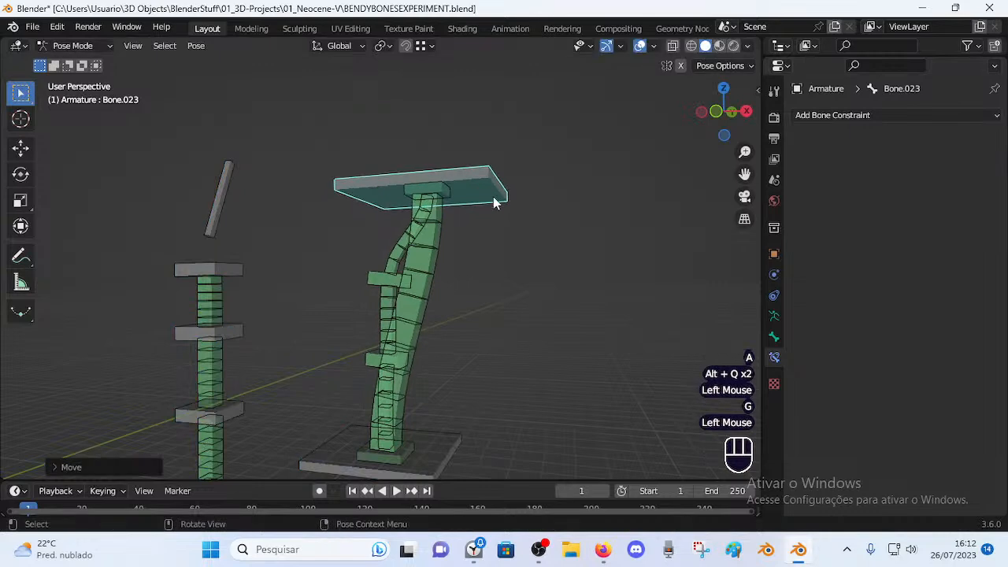
key("r")
left_click(493, 277)
key("a")
left_click(488, 277)
key("alt+a")
key("alt+a")
key("a")
key("alt+a")
Return all bones to the rest pose and set the upper middle handle's Copy Transforms Head/Tail to 0.709.
key("a")
key("alt+q")
key("alt+q")
left_click(450, 256)
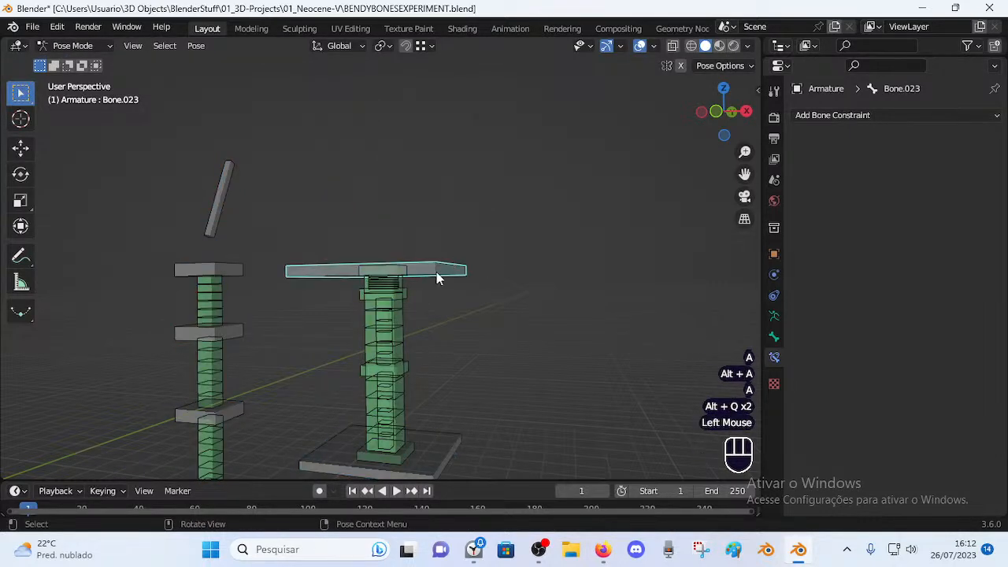
left_click(407, 289)
left_click_drag(932, 196, 967, 196)
Test the bend again by raising, tilting and lowering the top plate.
left_click(441, 270)
key("g")
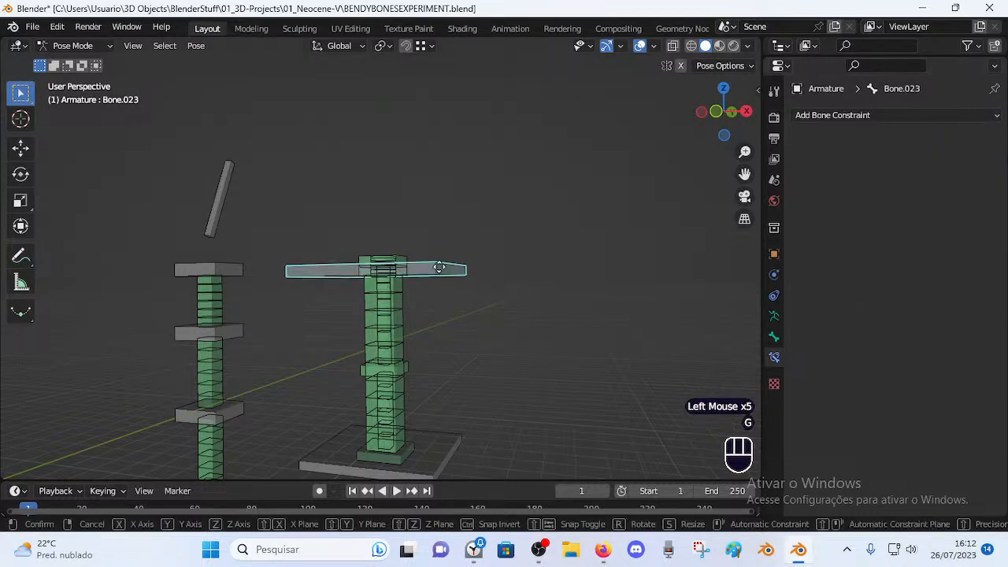
left_click(459, 185)
key("r")
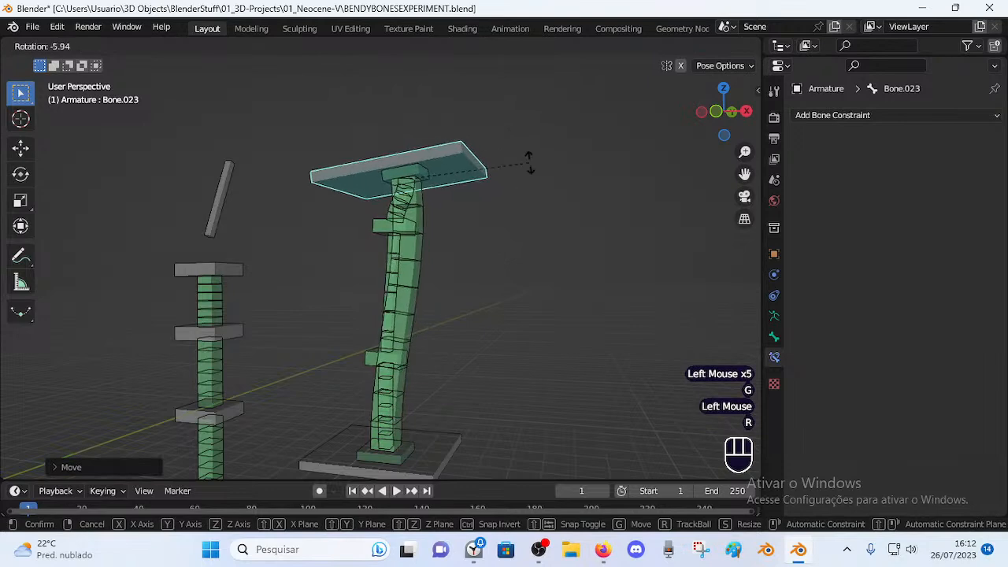
left_click(513, 266)
key("g")
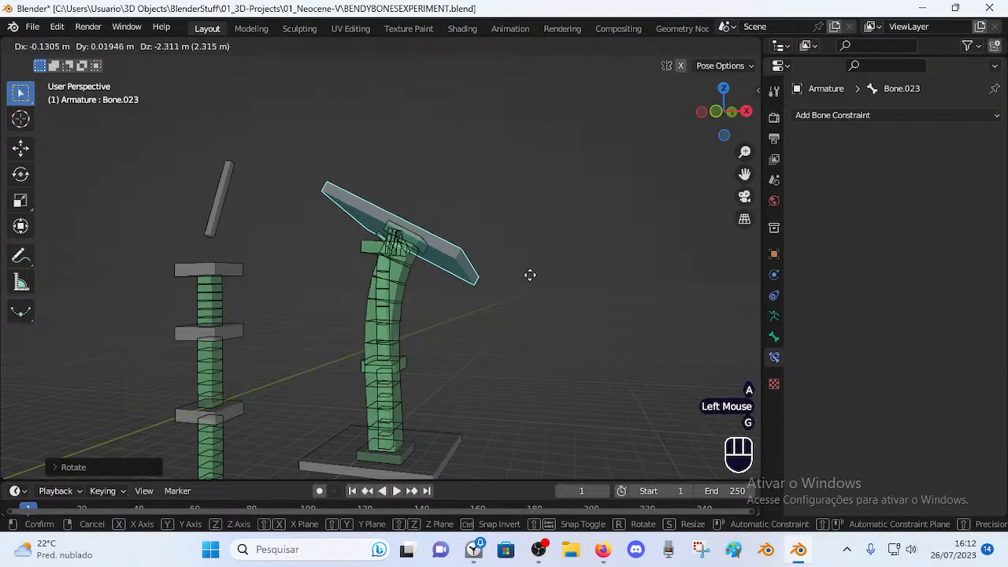
key("Escape")
Reset the pose of all bones and set the lower middle handle's Copy Transforms Head/Tail to 0.394.
key("a")
key("alt+q")
key("alt+q")
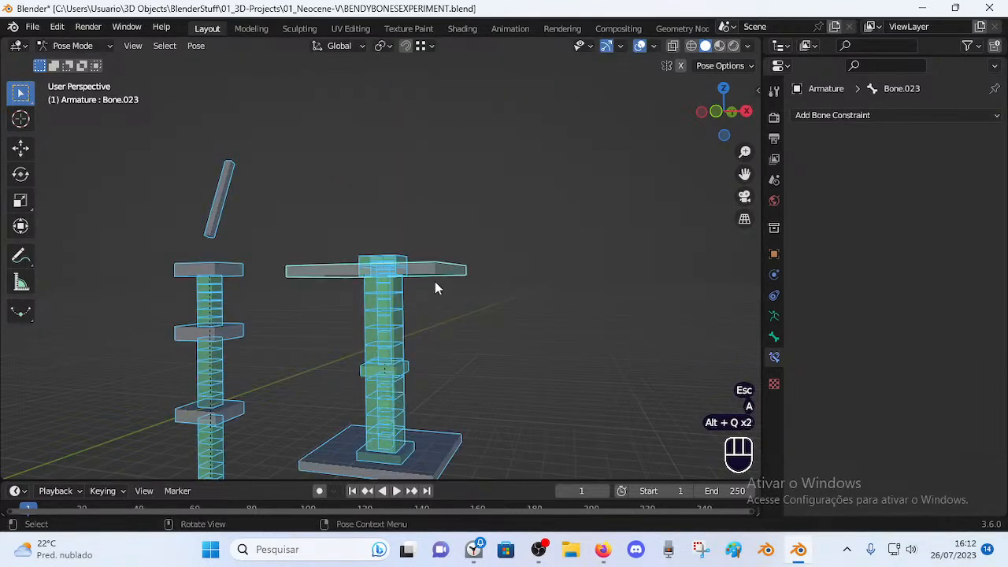
left_click(407, 361)
left_click_drag(887, 195, 910, 196)
Move and rotate the top plate to test both middle handles along the bent column.
key("a")
left_click(458, 272)
key("g")
left_click(511, 165)
key("r")
left_click(491, 230)
key("g")
left_click(490, 236)
Clear the test pose from all bones and compare the rig between Edit Mode and Pose Mode.
key("a")
key("alt+q")
key("alt+q")
left_click(434, 277)
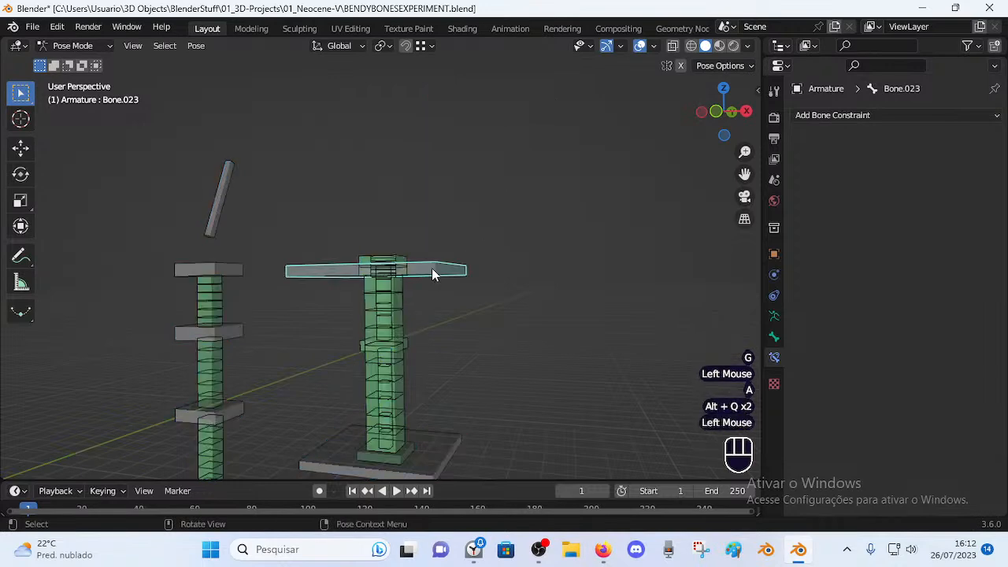
key("Tab")
key("Tab")
middle_click_drag(417, 287, 364, 242, "shift")
scroll(399, 253, "up", 2)
scroll(395, 199, "down", 1)
scroll(441, 206, "up", 1)
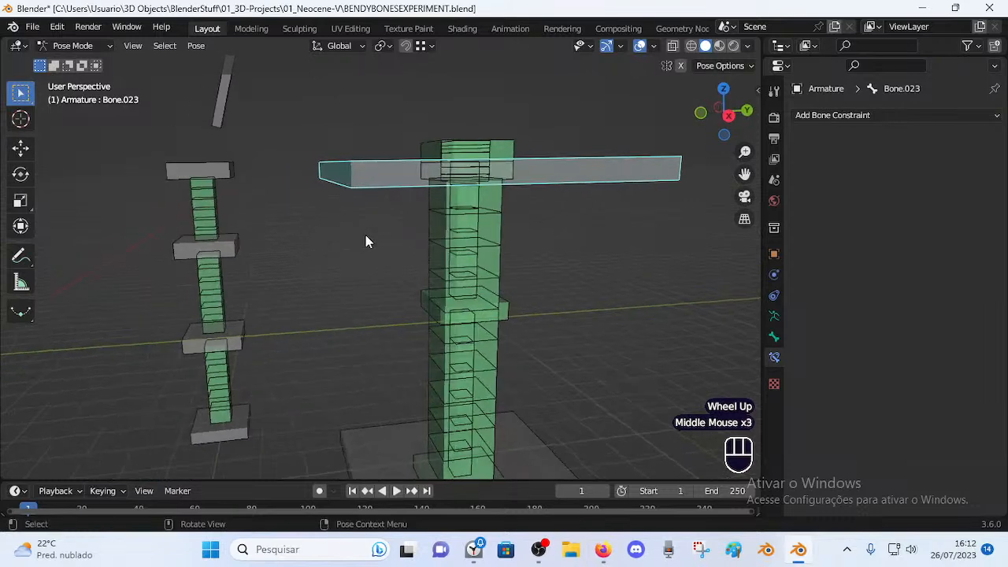
left_click(507, 175)
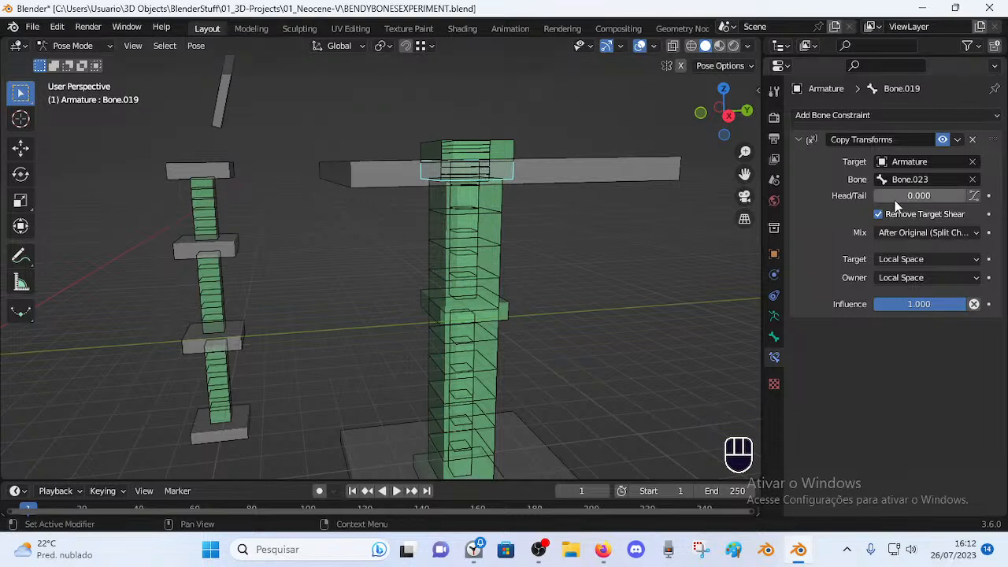
key("g")
key("z")
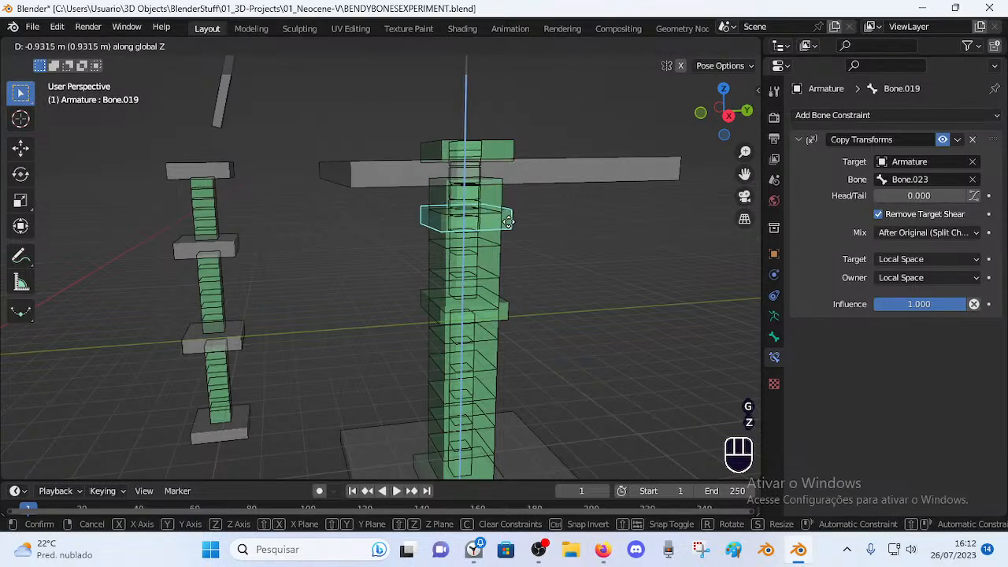
key("Escape")
Move the upper middle handle down along the global Z axis, back between the top and lower middle handles.
left_click(507, 148)
key("g")
key("z")
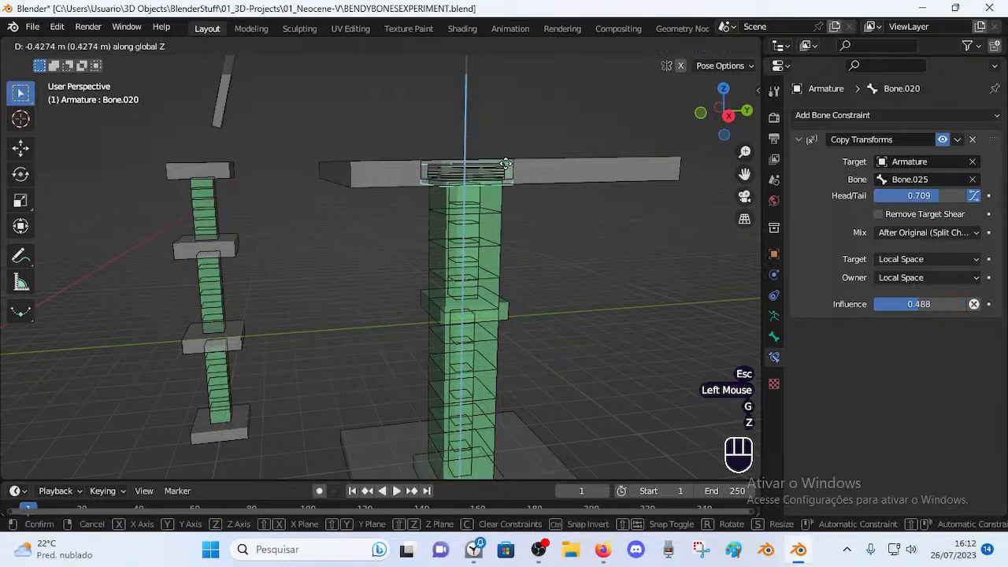
key("Escape")
key("g")
key("z")
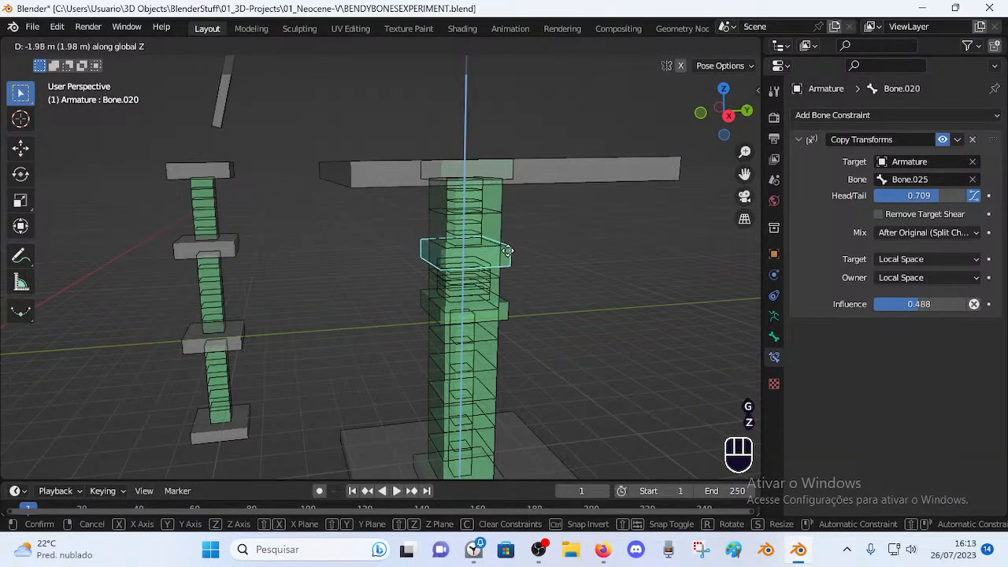
left_click(506, 242)
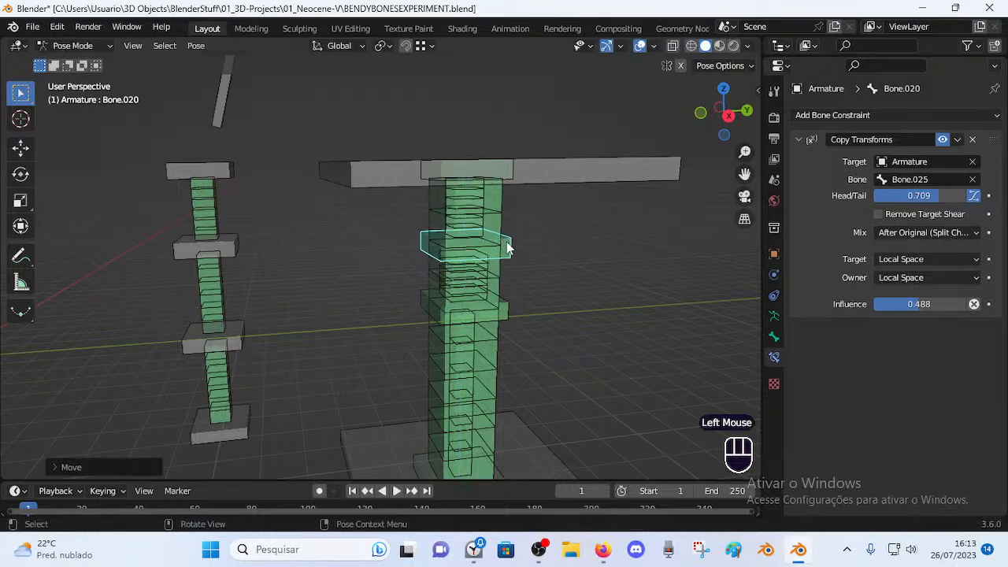
Reveal the armature's hidden bones in Edit Mode.
key("Tab")
scroll(496, 240, "down", 2)
middle_click_drag(433, 275, 369, 286)
key("alt+h")
scroll(483, 275, "up", 2)
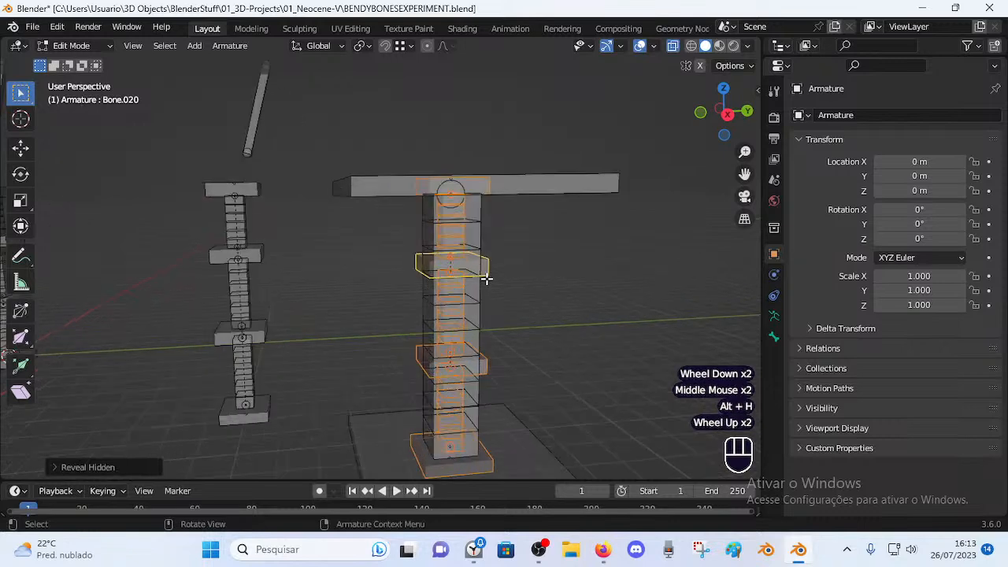
Select only the upper middle handle and snap the 3D cursor to its base.
key("alt+a")
left_click(484, 268)
key("shift+s")
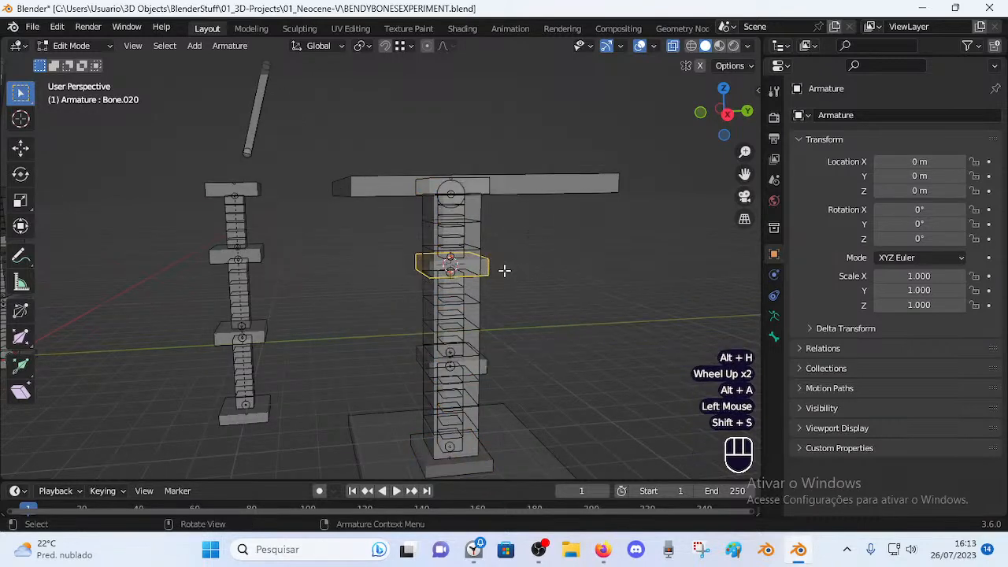
middle_click_drag(501, 270, 494, 260)
key("shift+s")
scroll(494, 263, "up", 2)
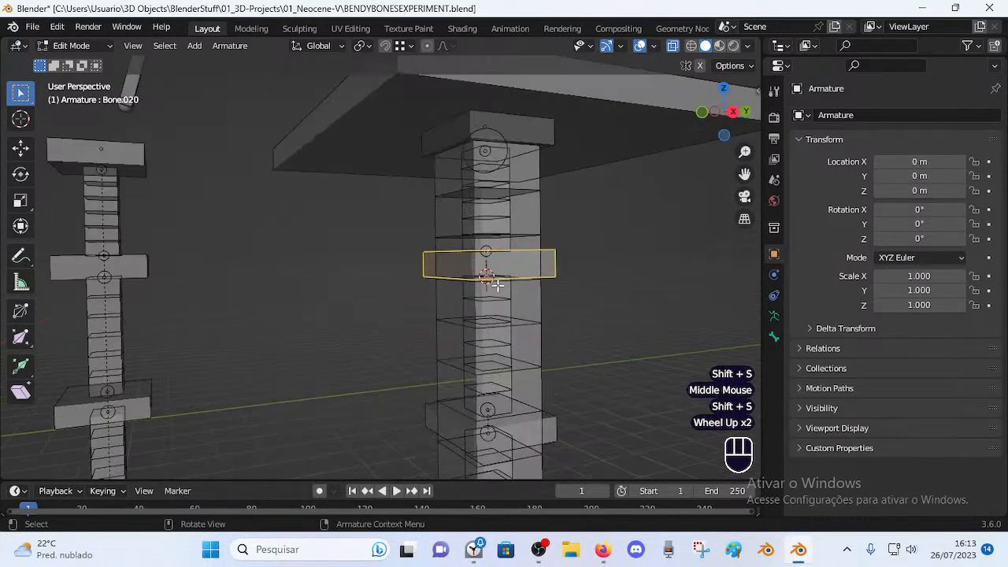
In Pose Mode, try to snap the upper middle handle to the 3D cursor, and undo it.
key("Tab")
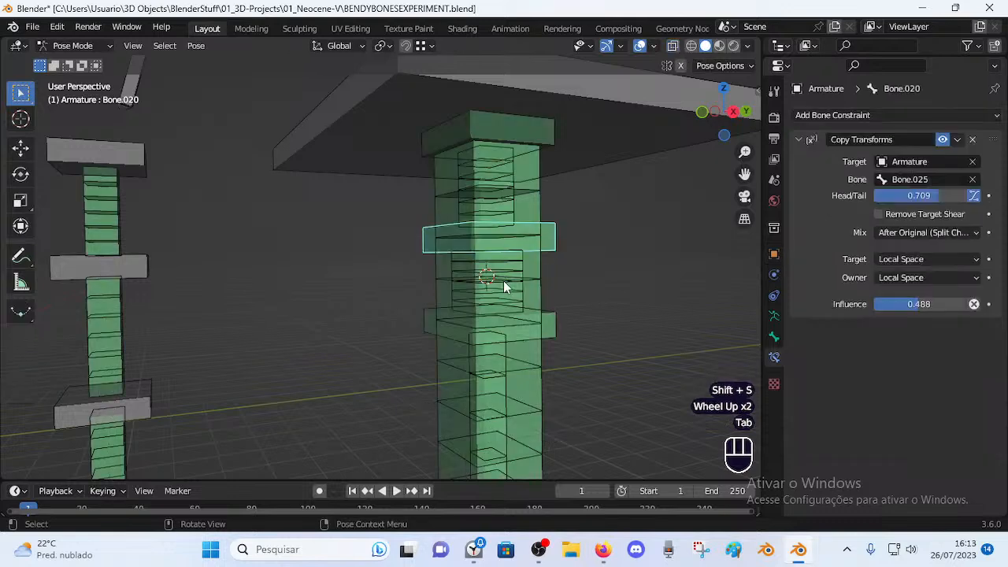
left_click(525, 270)
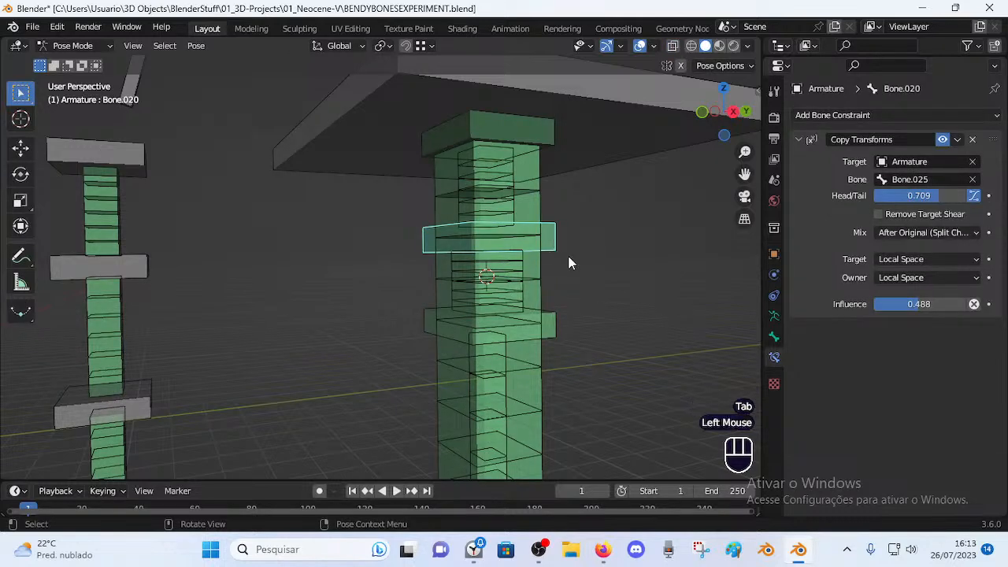
key("shift+s")
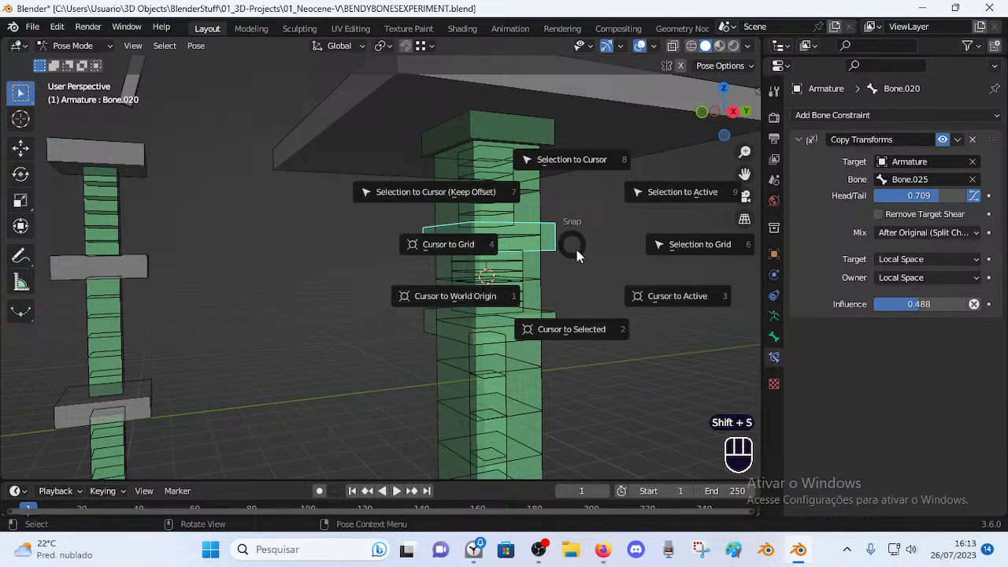
left_click(577, 181)
key("ctrl+z")
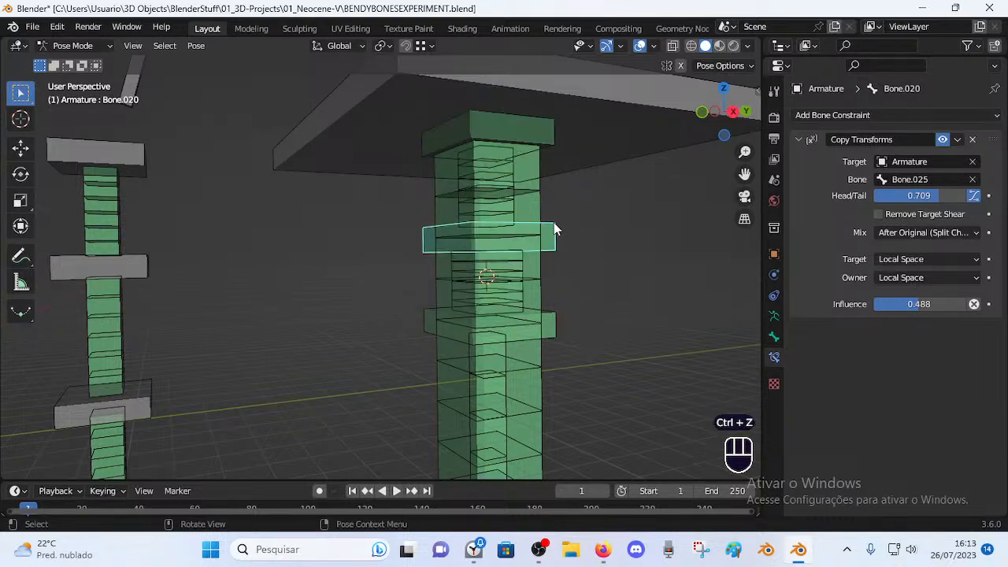
left_click(558, 234)
left_click(554, 236)
key("shift+s")
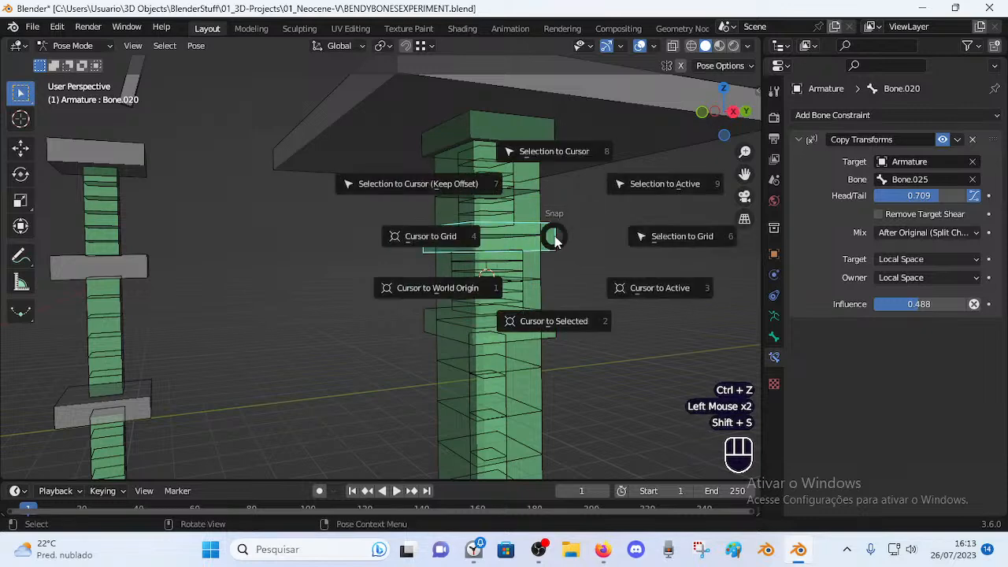
key("8")
middle_click_drag(556, 236, 571, 249)
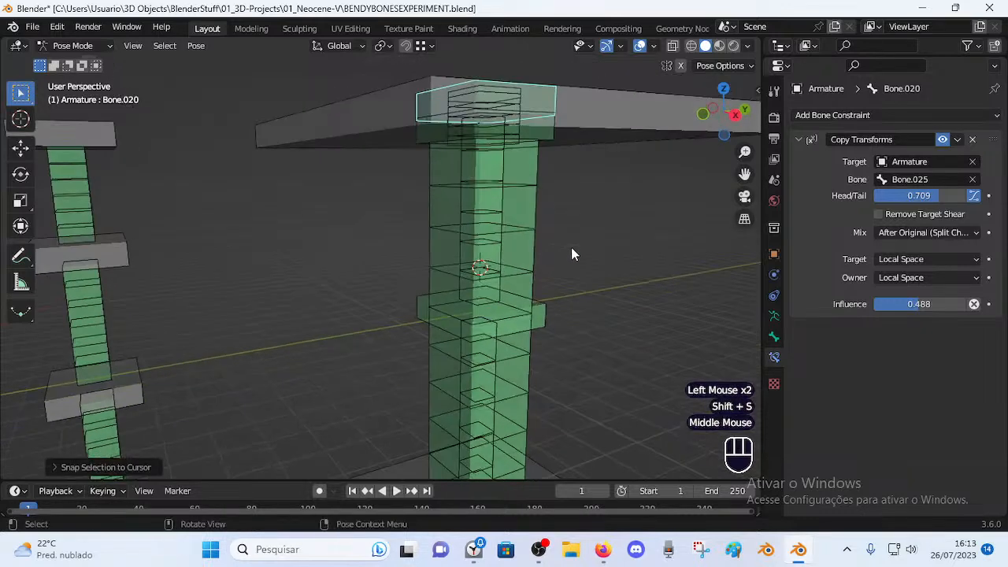
key("ctrl+z")
Try Selection to Cursor and Selection to Cursor (Keep Offset) on the upper middle handle, undoing each attempt.
key("shift+s")
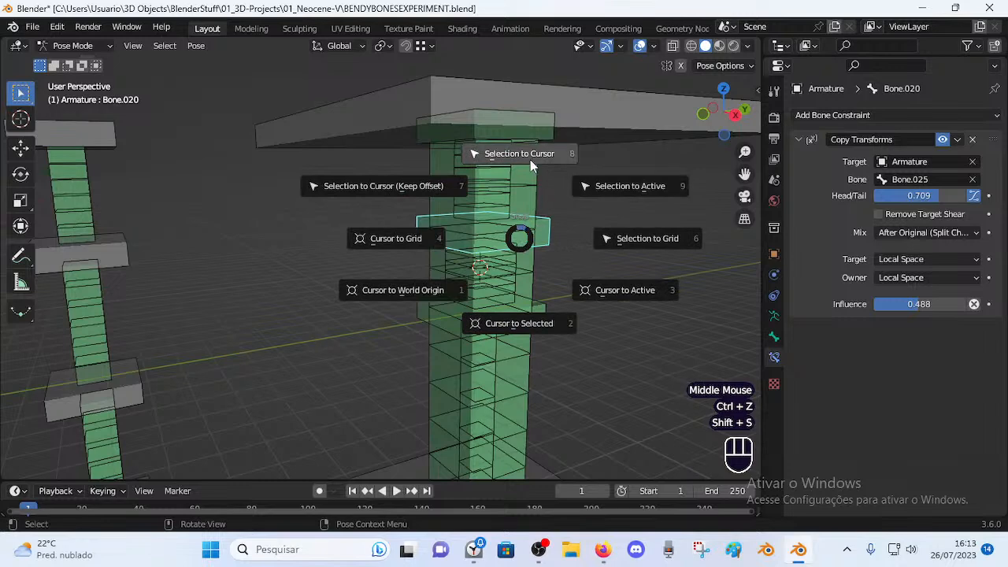
left_click(523, 157)
key("ctrl+z")
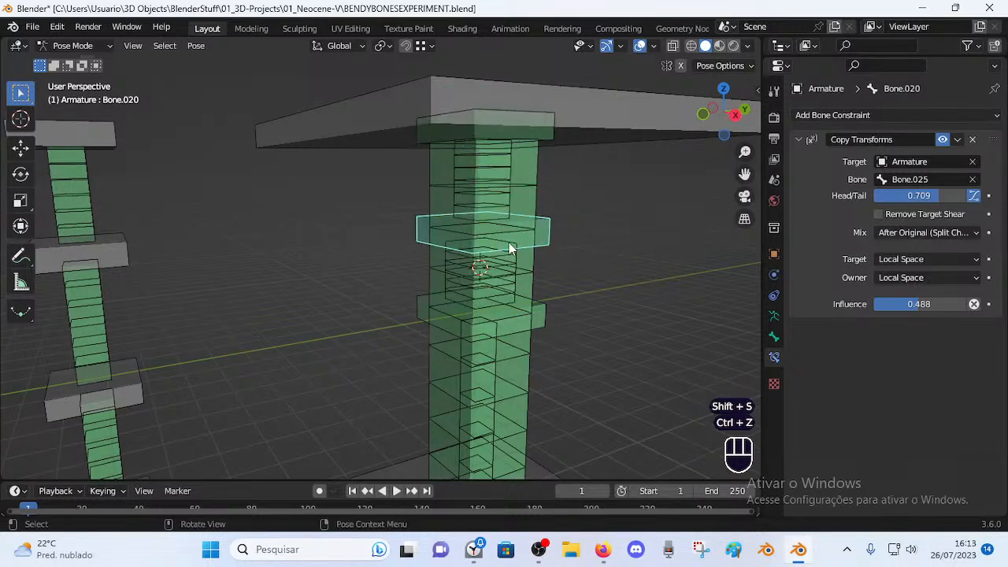
key("shift+s")
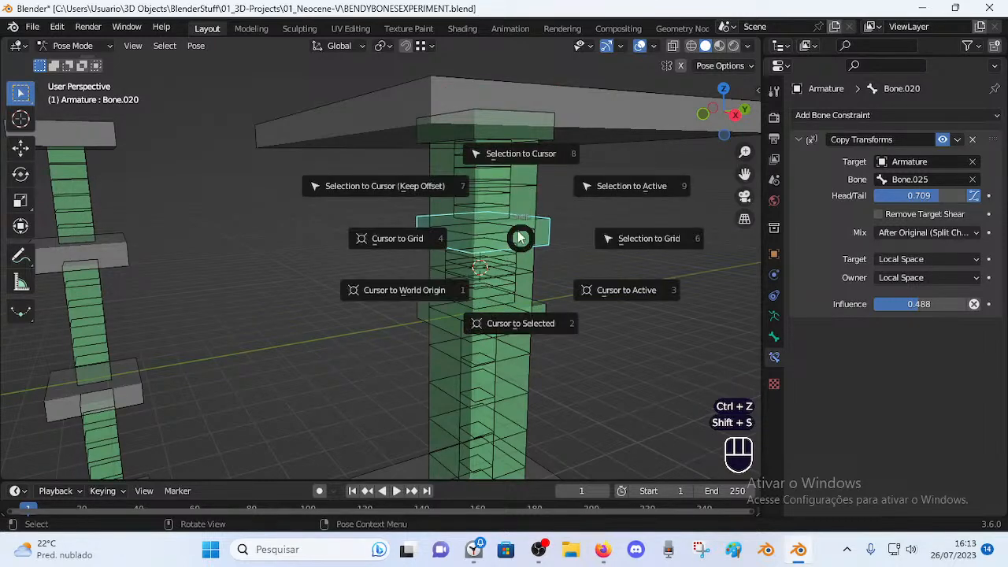
left_click(421, 192)
key("ctrl+z")
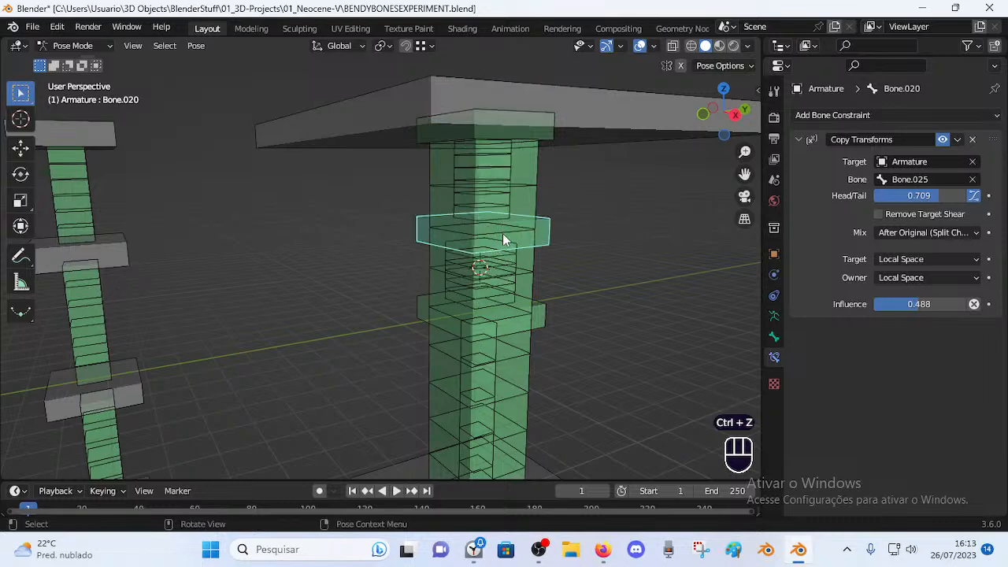
Manually lower the upper middle handle along the global Z axis to line up with the 3D cursor.
key("g")
left_click(504, 260)
middle_click_drag(504, 260, 497, 240)
key("g")
key("z")
left_click(502, 253)
Select the lower middle handle in Edit Mode, compare its rest and pose positions, and snap the 3D cursor to it.
middle_click_drag(556, 357, 551, 321, "shift")
key("Tab")
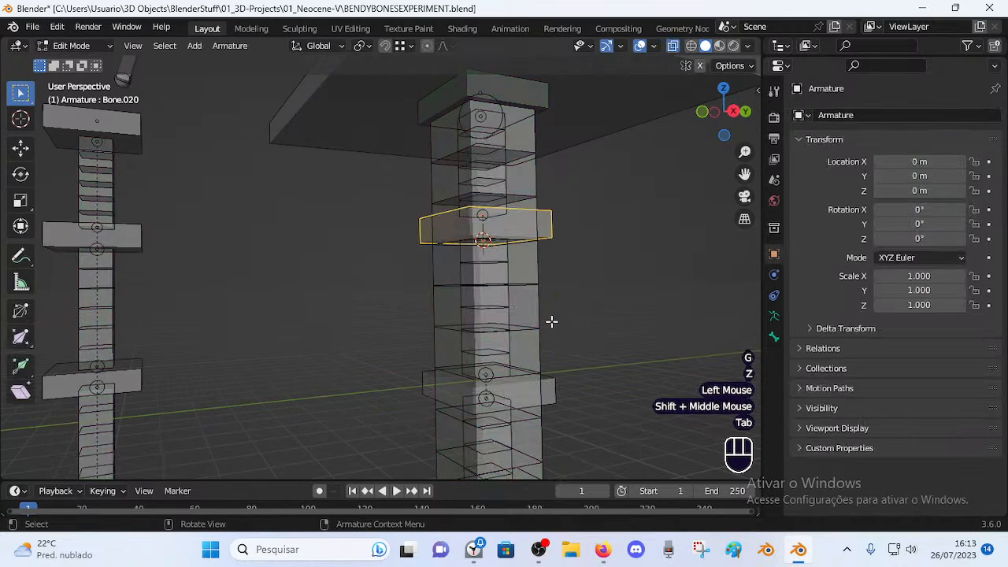
left_click(556, 385)
scroll(531, 366, "down", 2)
key("Tab")
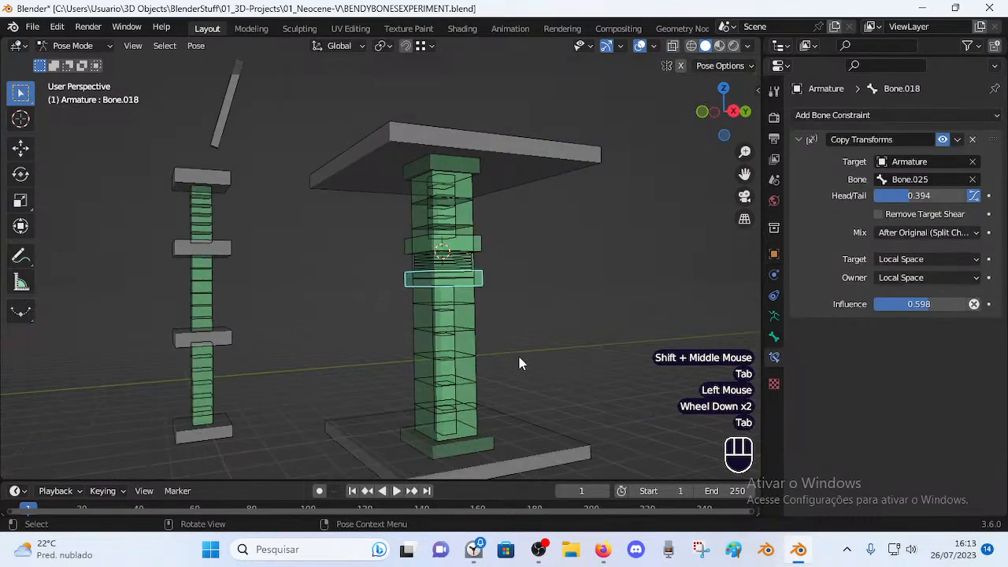
key("Tab")
key("Tab")
key("Tab")
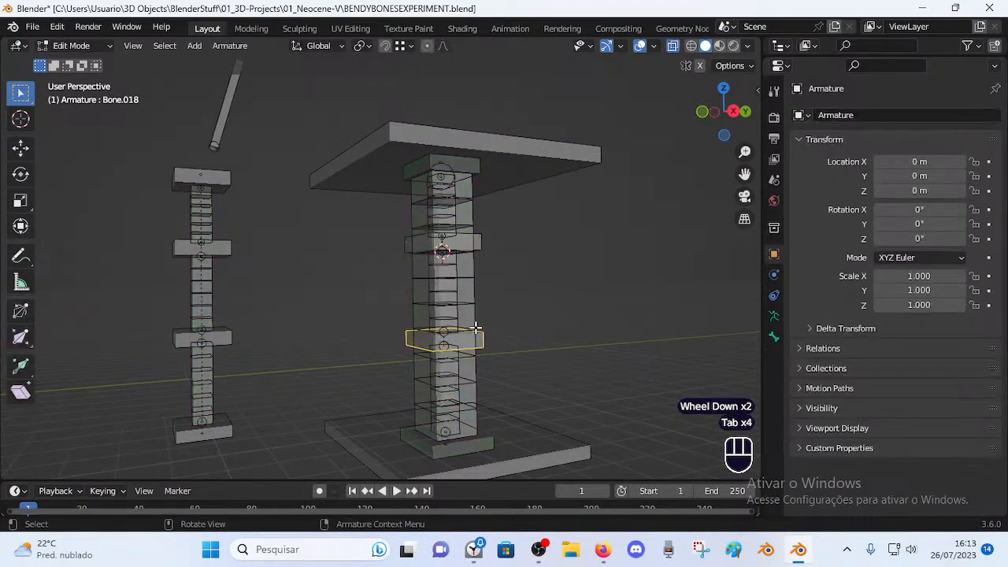
key("shift+s")
left_click(481, 351)
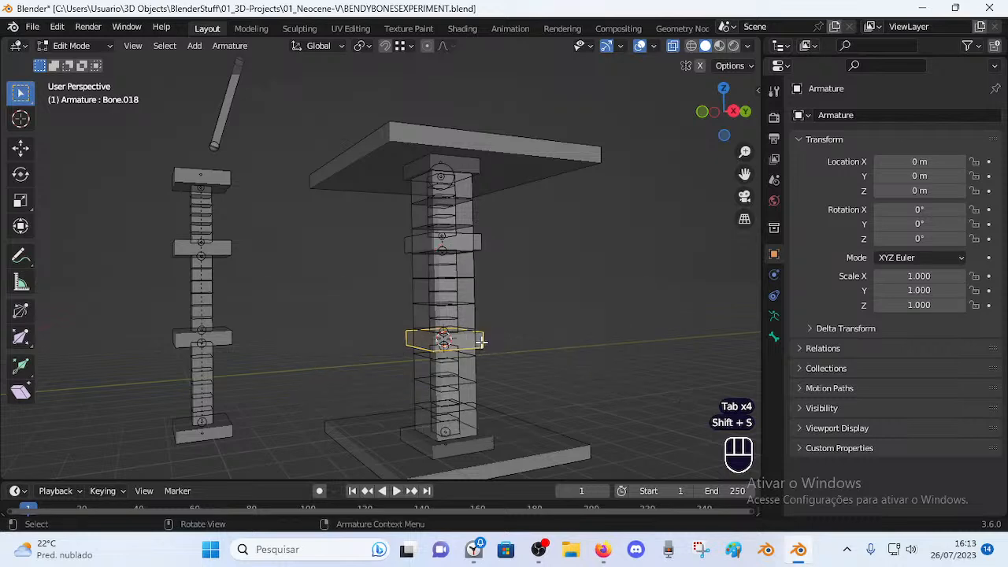
Snap the 3D cursor to the lower middle handle's base and undo the stray added bone.
key("shift+a")
key("shift+s")
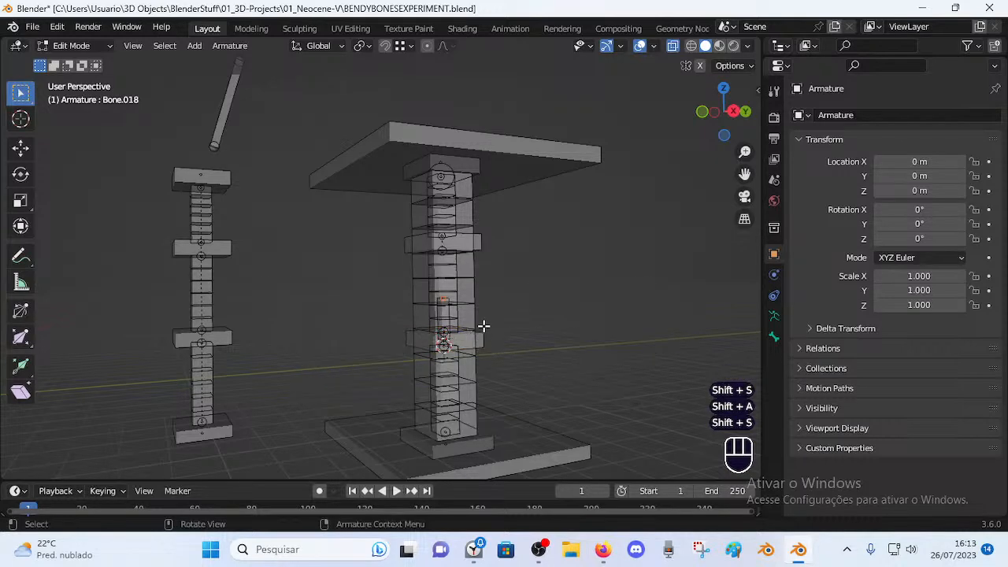
key("ctrl+z")
key("ctrl+z")
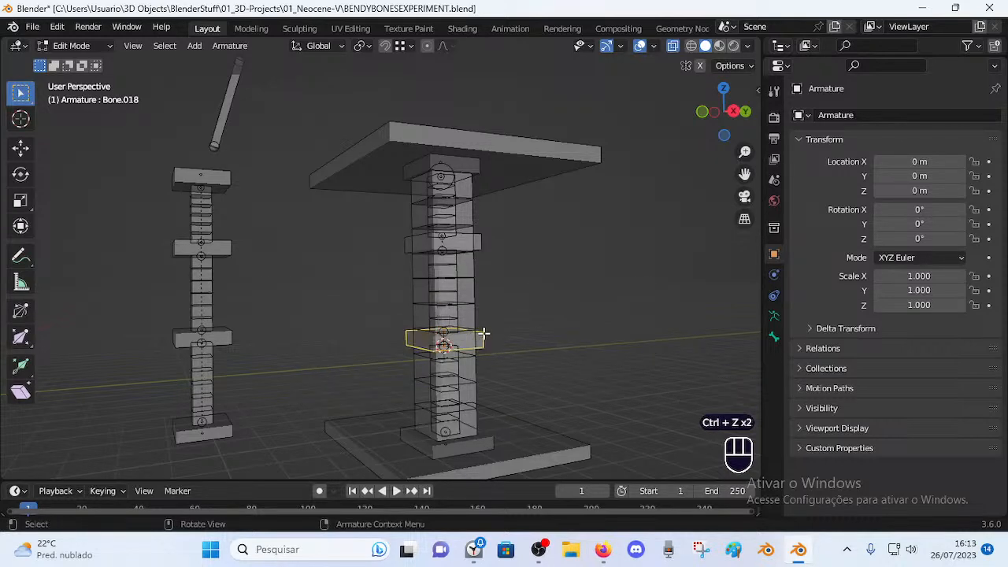
Return to Pose Mode and lower the lower middle handle along the global Z axis to the 3D cursor.
key("Tab")
left_click(477, 278)
left_click(481, 277)
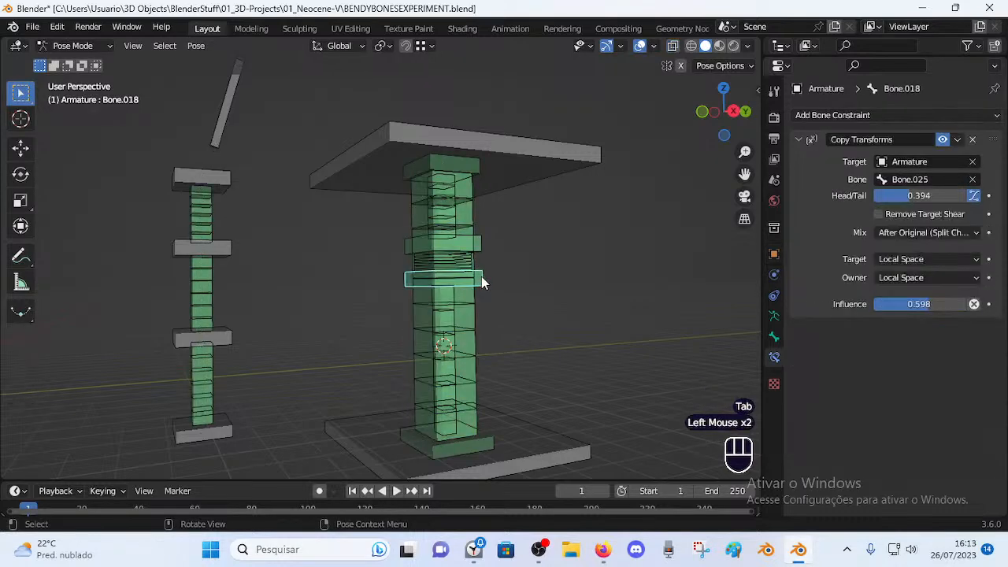
key("r")
key("z")
key("Escape")
key("g")
key("z")
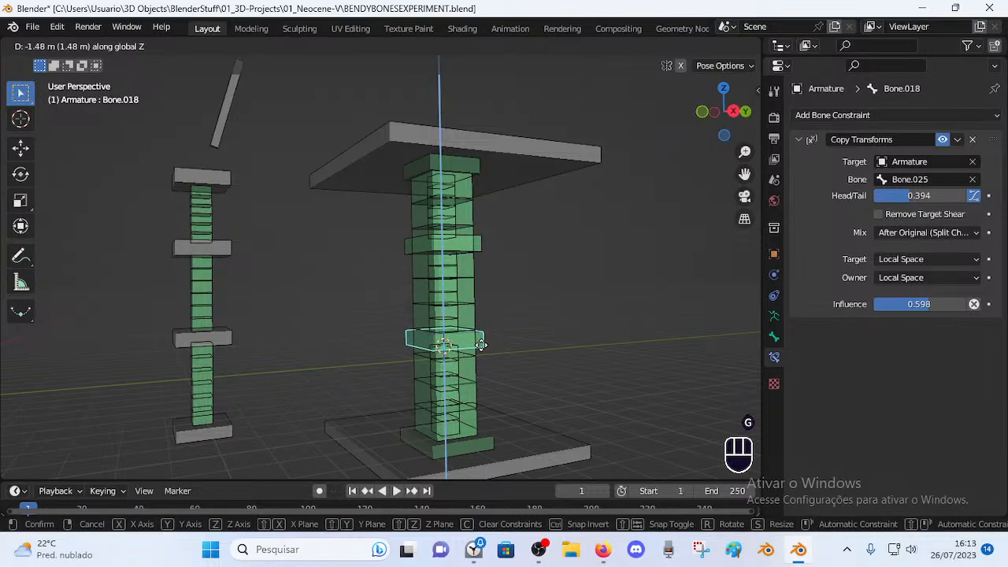
left_click(482, 346)
Raise the lower middle handle along global Z and try Selection to Cursor, Cursor to Active and Selection to Active, undoing attempts.
key("g")
key("z")
left_click(481, 313)
key("shift+s")
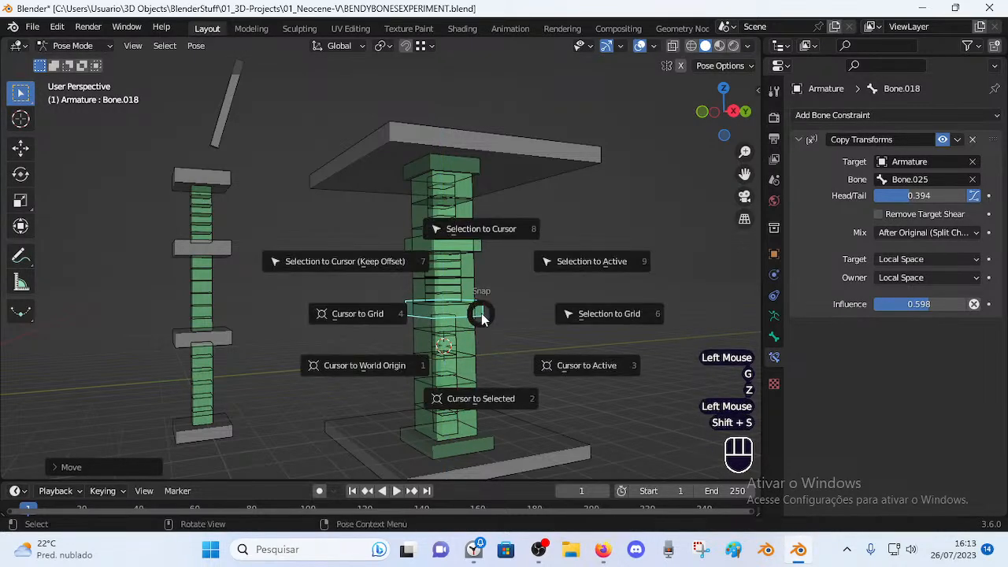
left_click(472, 228)
key("ctrl+z")
key("shift+s")
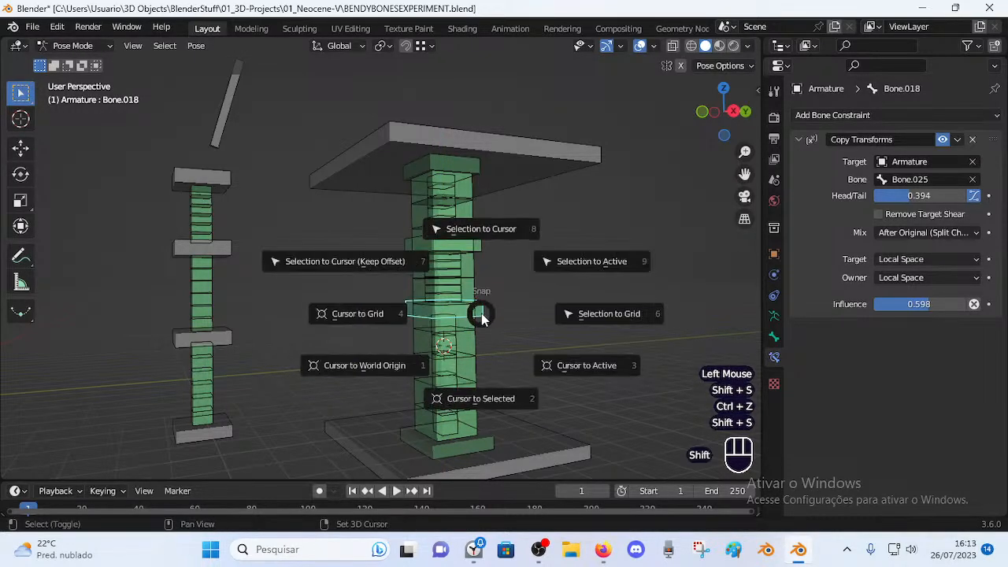
left_click(578, 366)
key("ctrl+z")
key("ctrl+z")
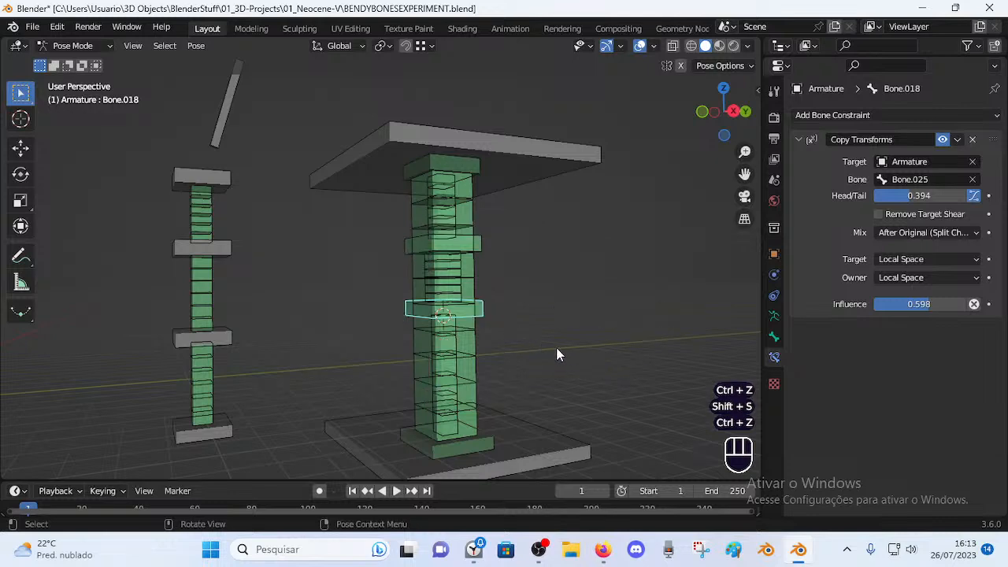
key("shift+s")
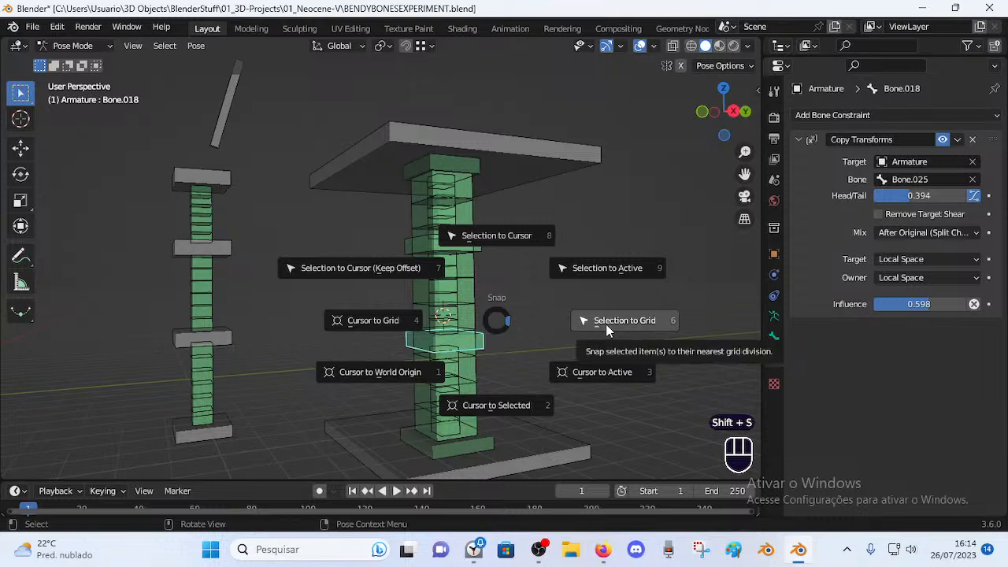
left_click(598, 273)
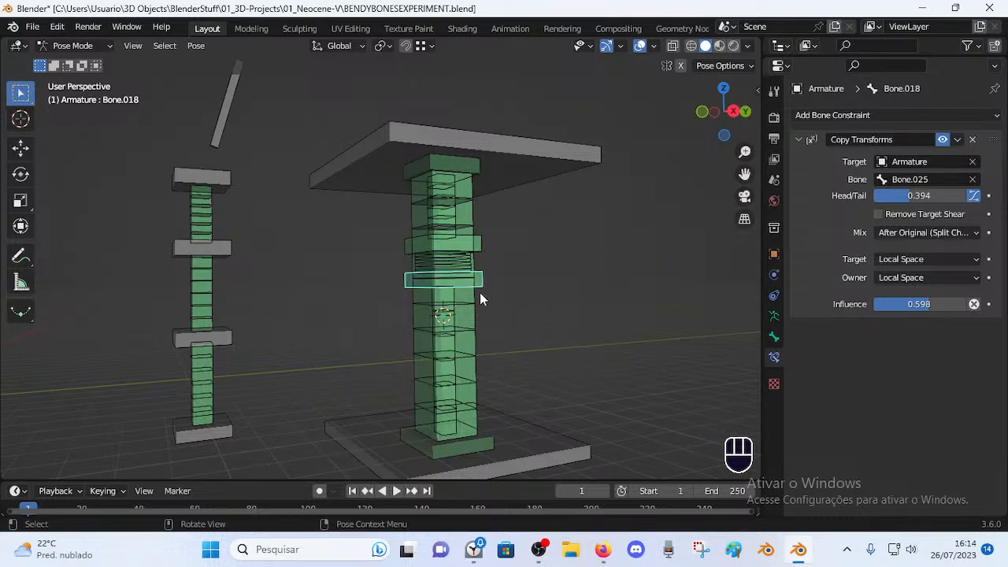
Lower the lower middle handle along global Z and snap the 3D cursor to its rest position in Edit Mode.
key("g")
key("z")
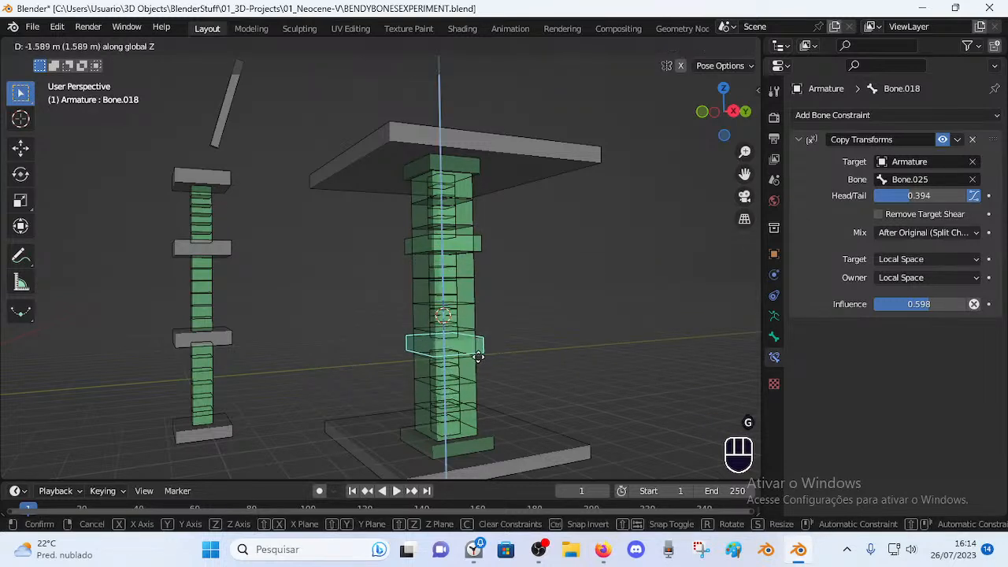
left_click(478, 327)
key("Tab")
key("Tab")
key("Tab")
key("shift+s")
left_click(463, 346)
Back in Pose Mode, lower the lower middle handle along global Z to line up with the 3D cursor.
key("Tab")
key("g")
key("z")
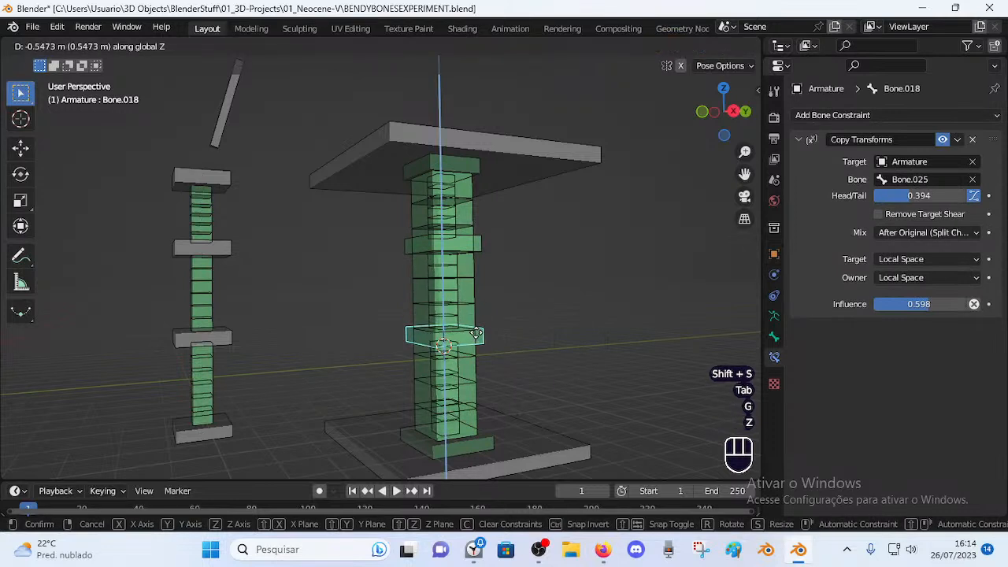
left_click(477, 343)
Select both middle handles of the large column and apply the selected pose as their rest pose.
left_click(480, 244)
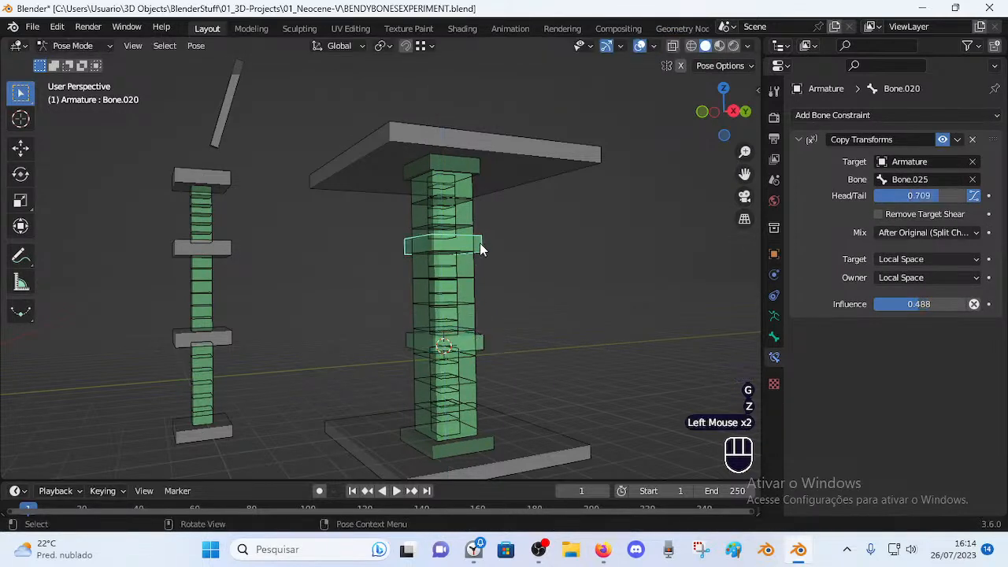
left_click(482, 342, "shift")
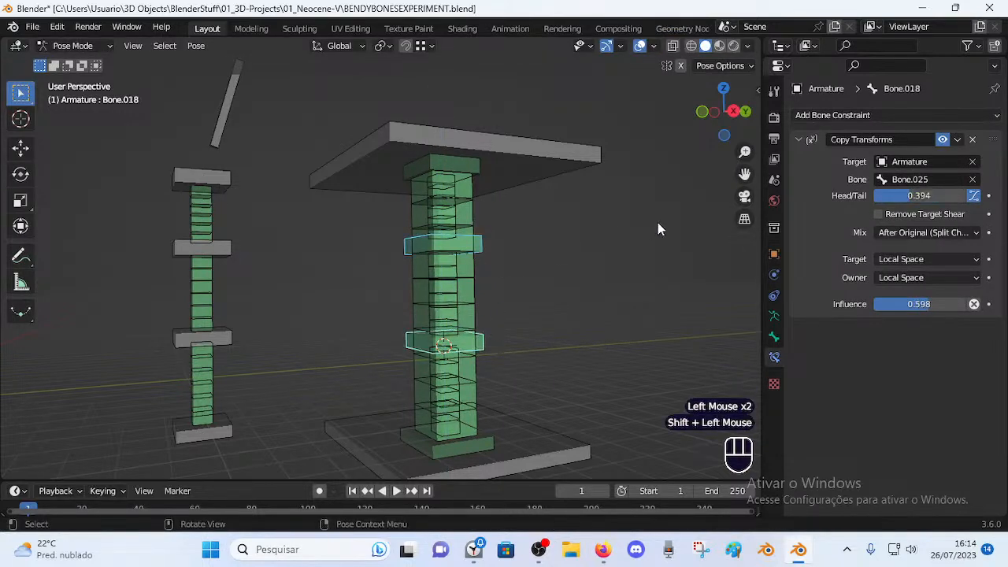
left_click(195, 44)
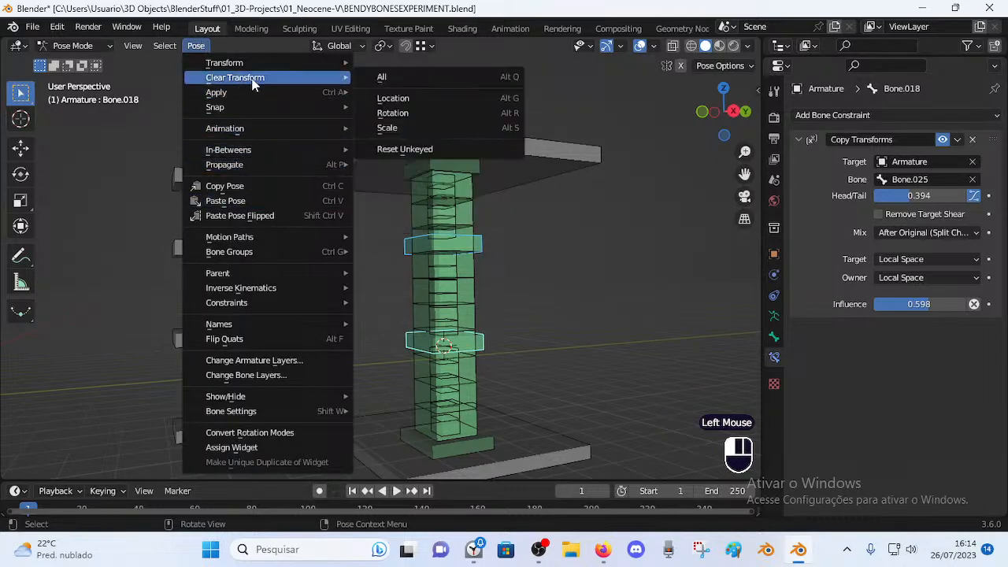
mouse_move(251, 94)
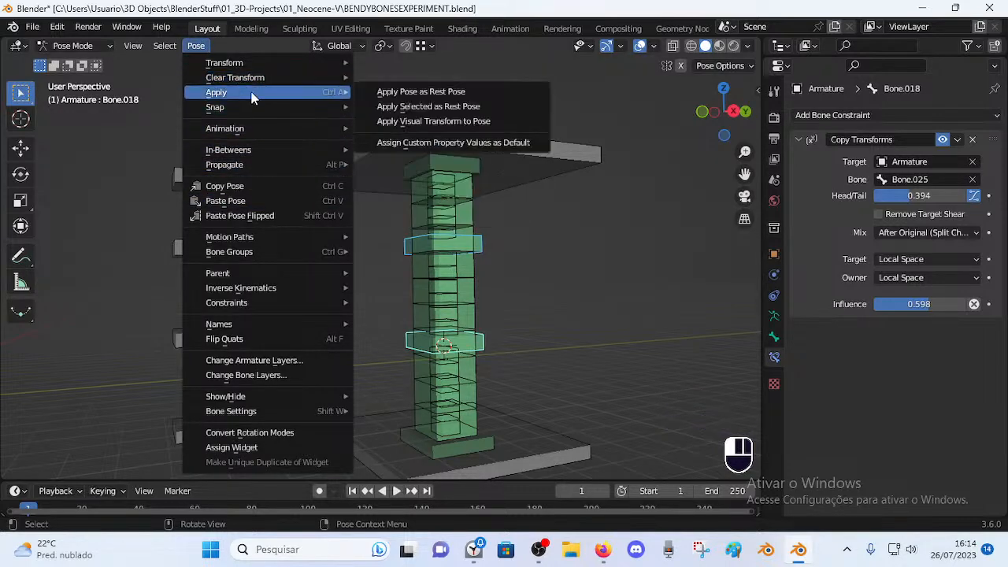
left_click(407, 108)
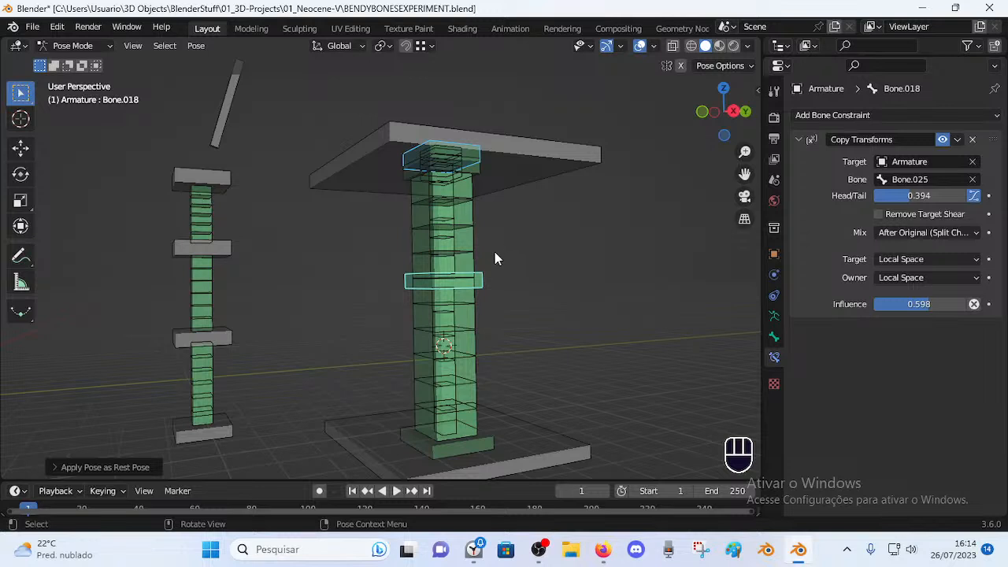
Clear all transforms on every bone and inspect the rest positions in Edit Mode.
key("a")
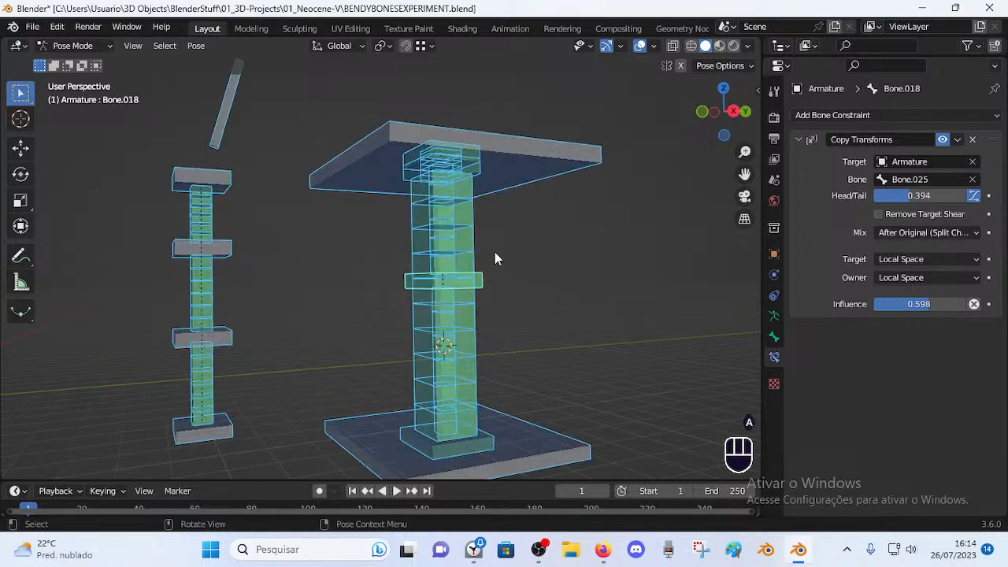
key("alt+q")
key("alt+q")
key("alt+q")
key("alt+q")
key("alt+q")
middle_click_drag(494, 258, 556, 270)
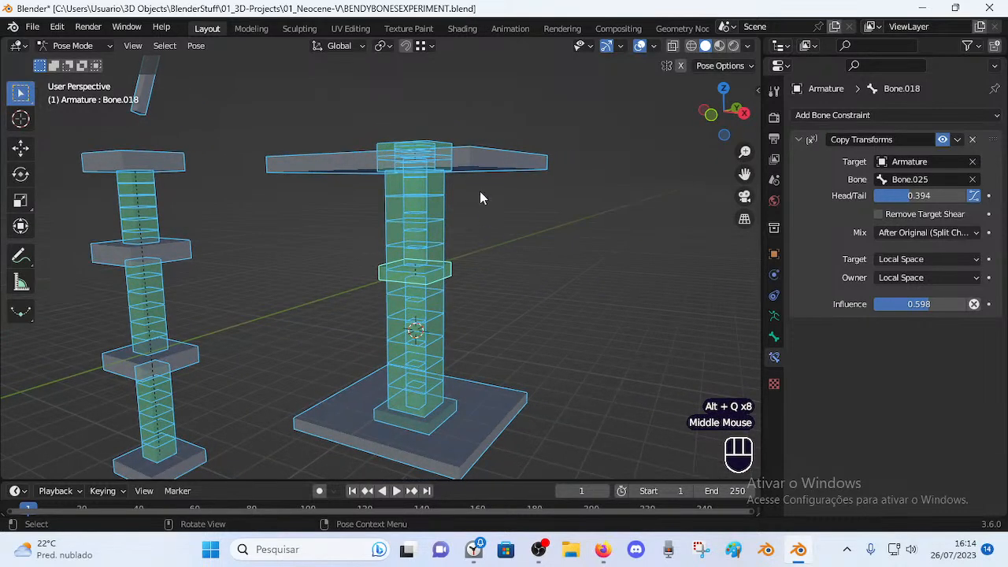
key("Tab")
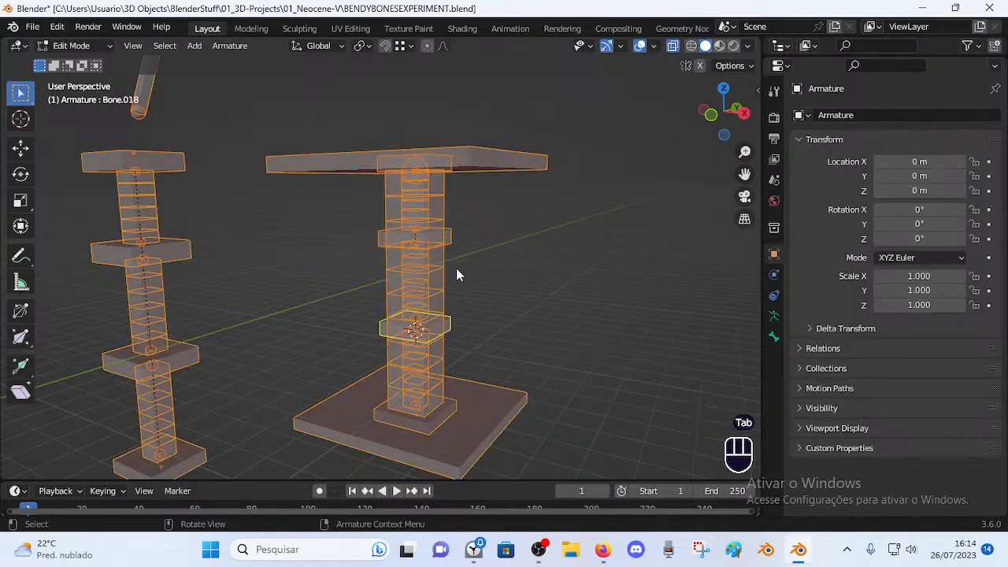
In Pose Mode, lower both middle handles of the large column along global Z to about one third and two thirds of its height.
key("Tab")
left_click(451, 271)
key("g")
key("z")
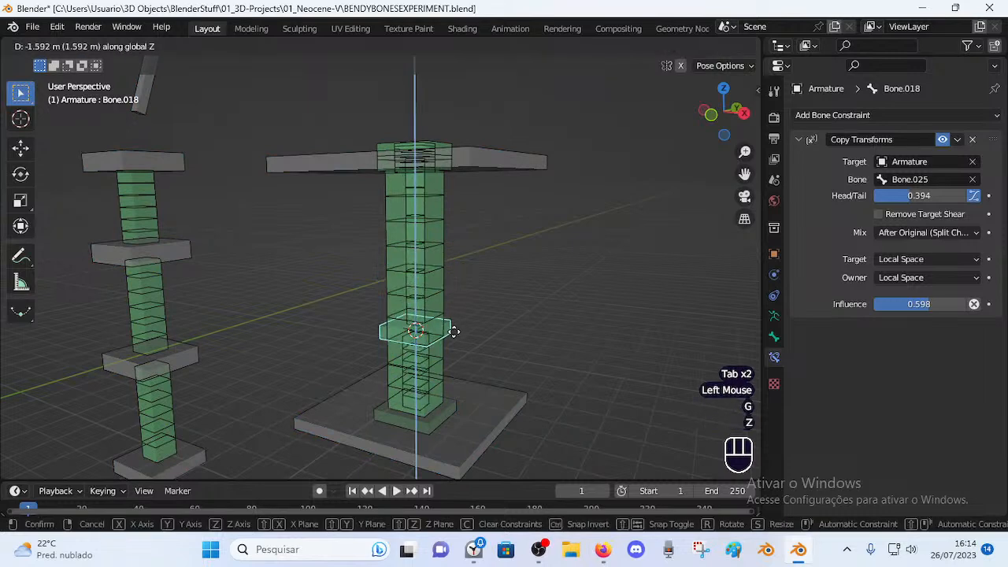
left_click(453, 329)
left_click(448, 140)
key("g")
key("z")
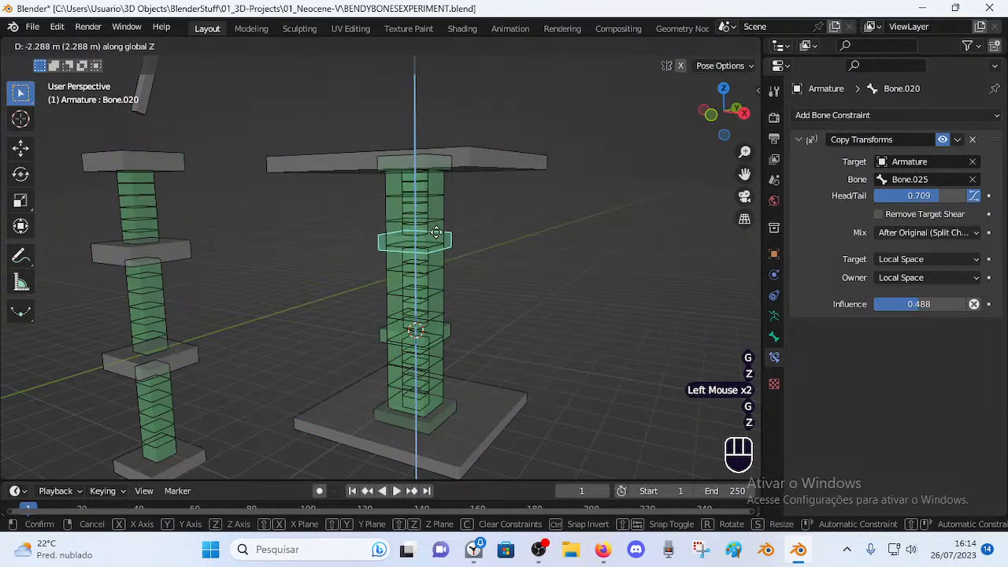
left_click(438, 251)
Apply the two repositioned middle handles' pose as their rest pose and dismiss the timer notification.
left_click(454, 331, "shift")
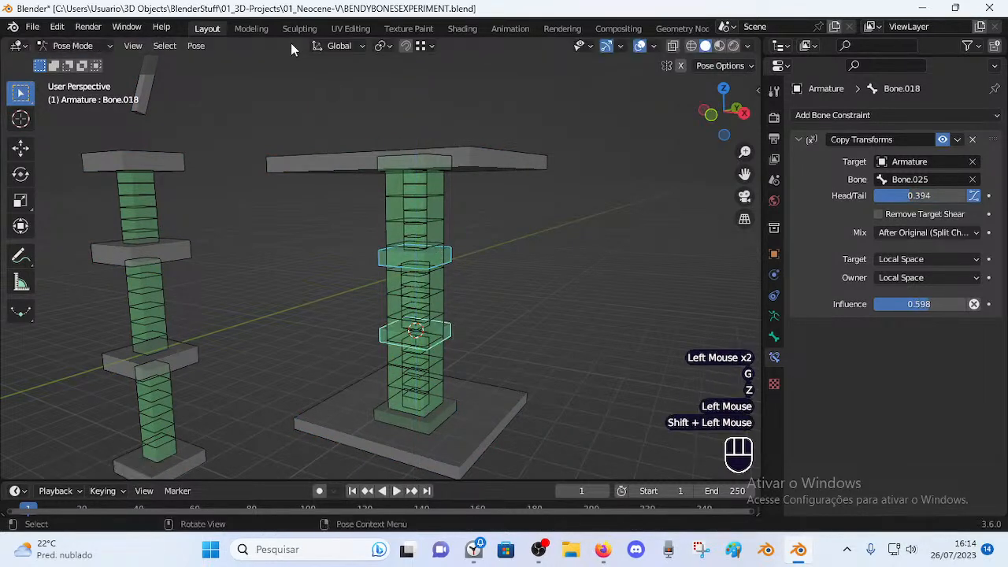
left_click(196, 45)
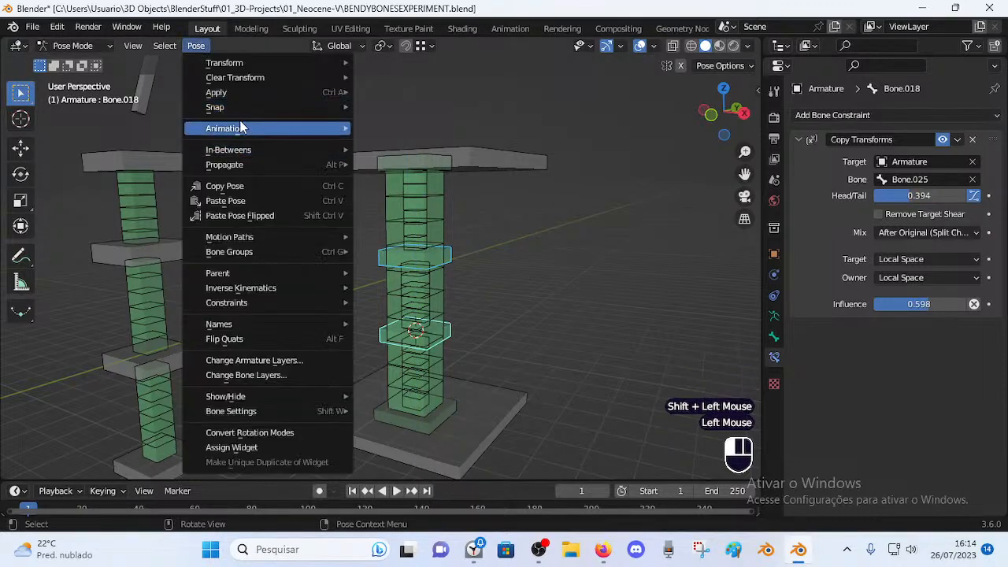
mouse_move(231, 94)
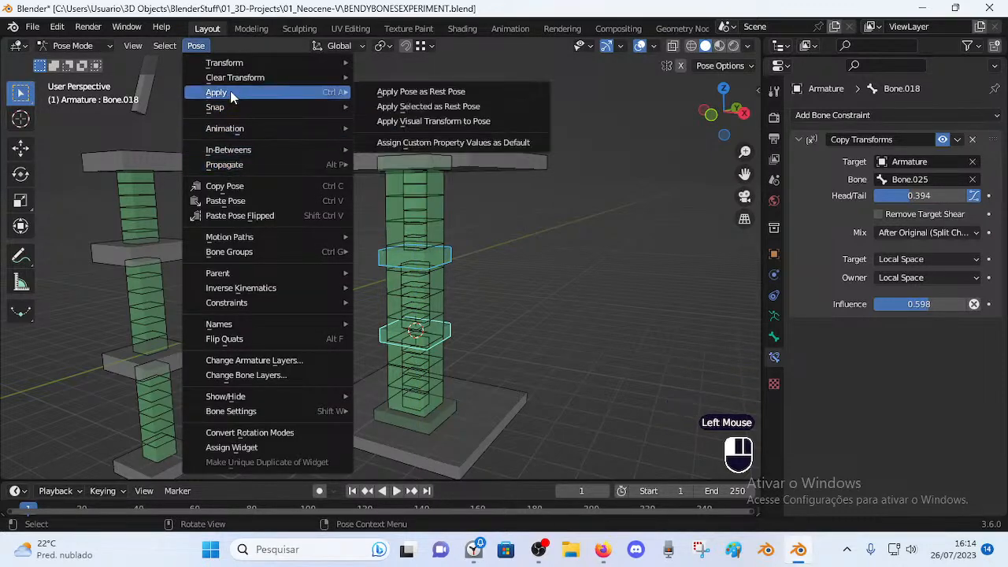
left_click(417, 107)
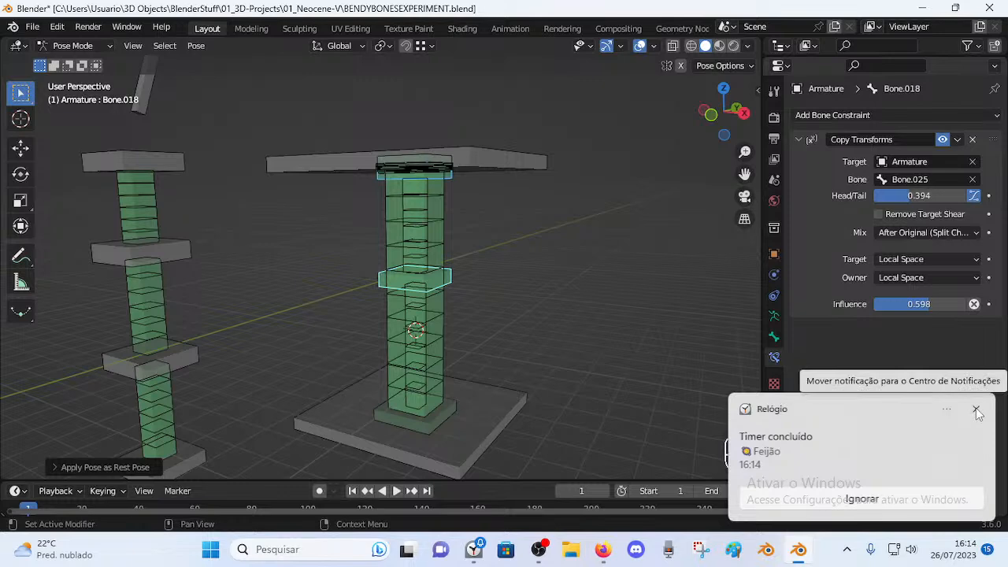
left_click(976, 410)
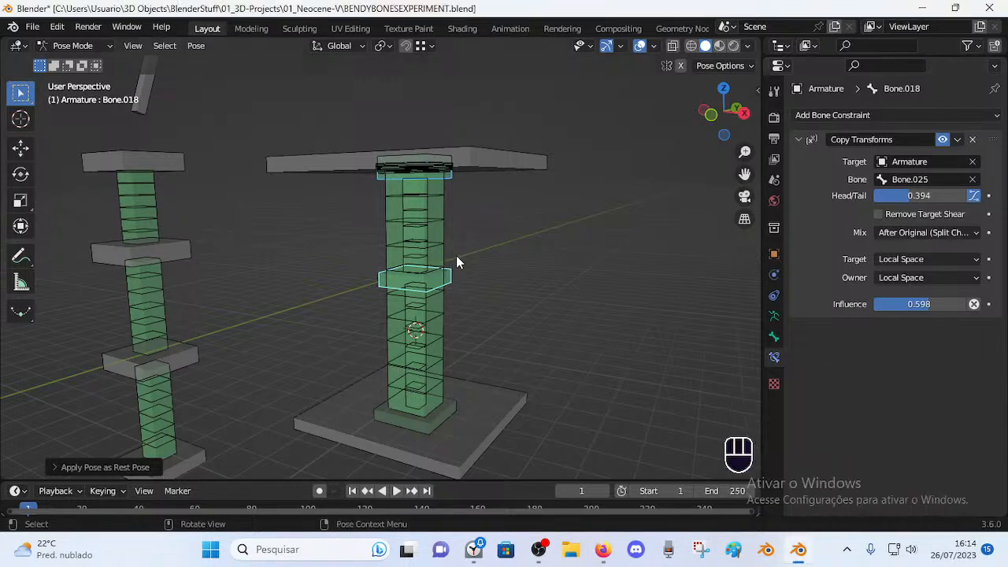
Reset the Stretch To constraint's Original Length on the inner bendy bones Bone.016 and Bone.015.
left_click(415, 214)
key("a")
double_click(419, 207)
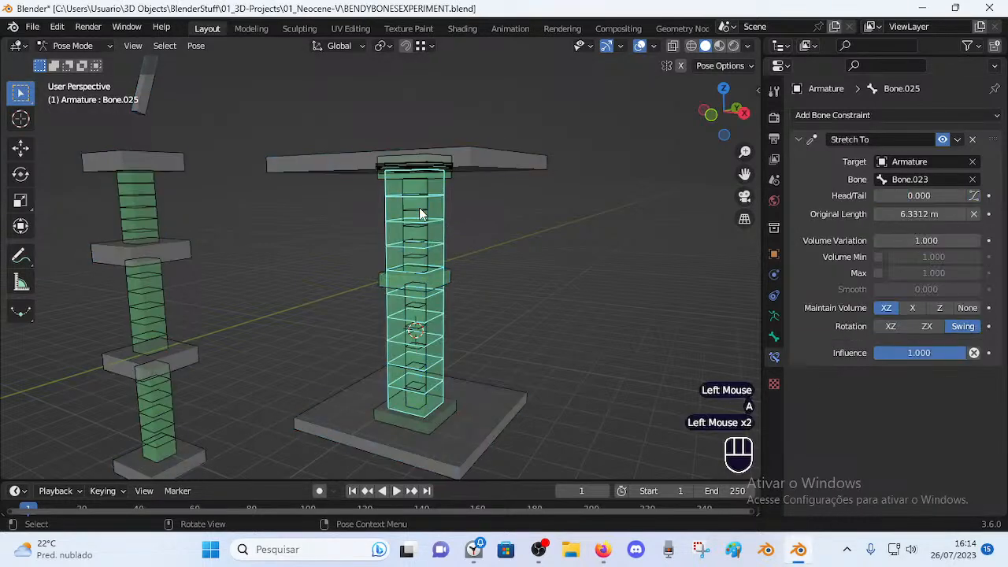
left_click(428, 216)
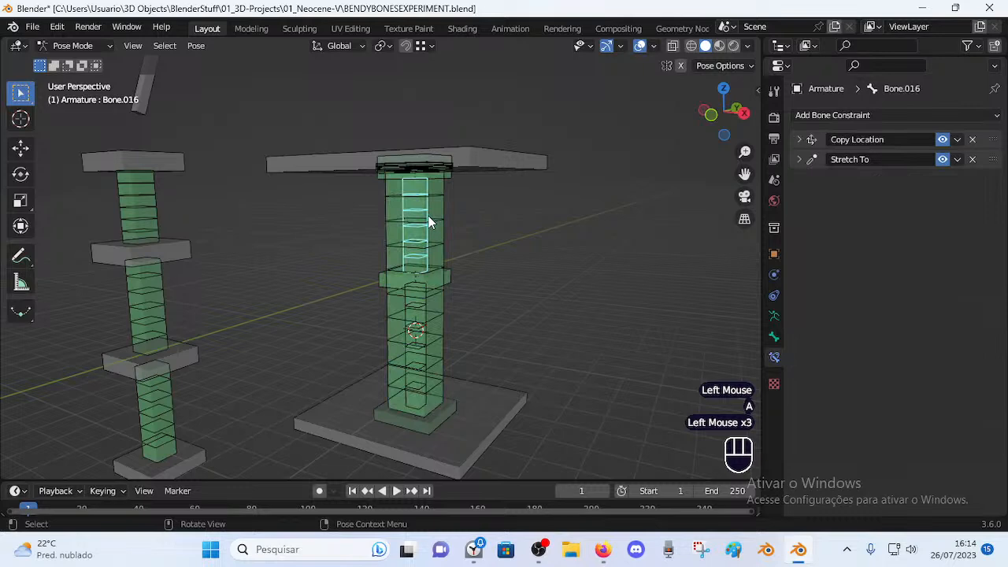
left_click(797, 160)
key("BackSpace")
double_click(415, 319)
key("BackSpace")
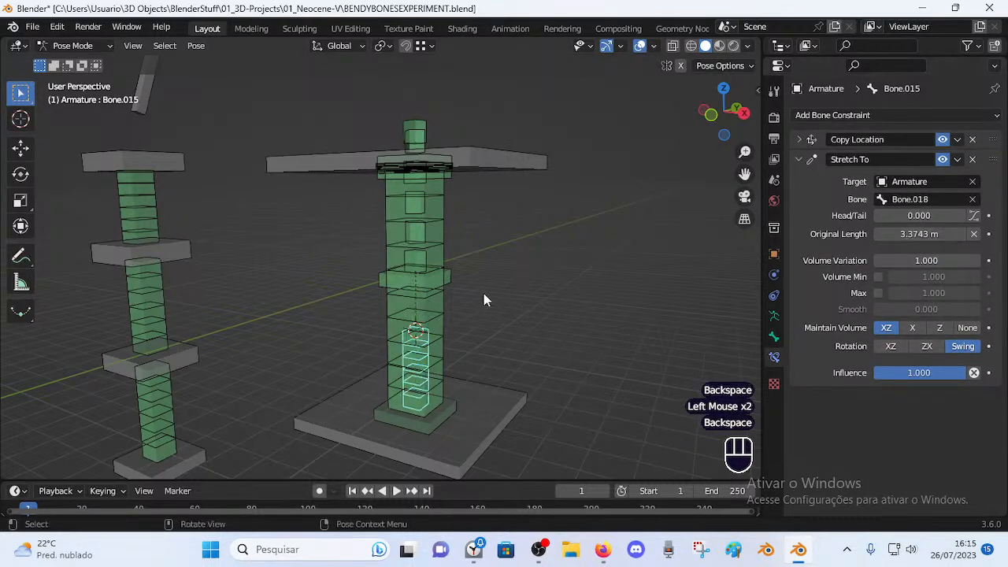
Check the large column's bones and handle, and clear all transforms on every bone.
left_click(425, 197)
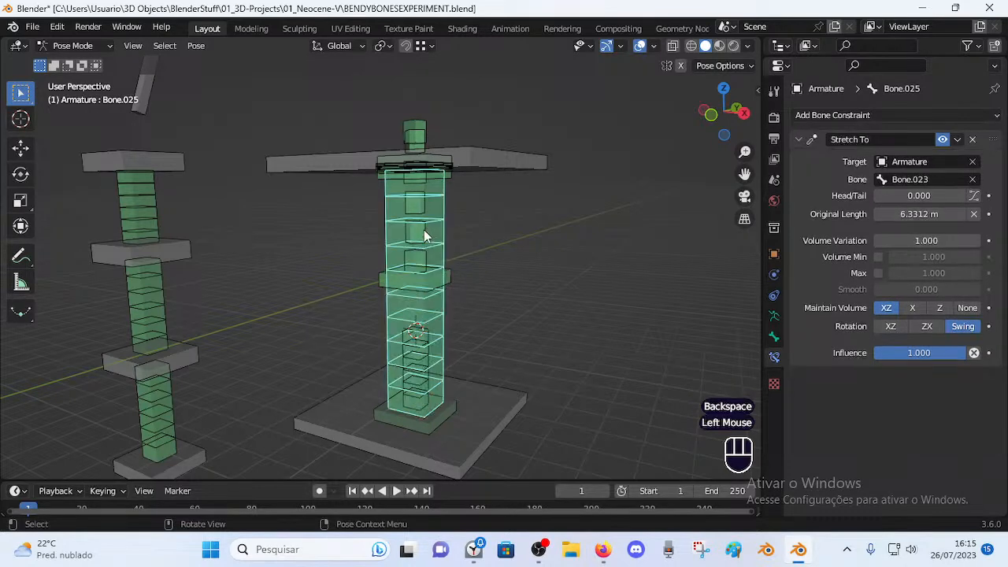
left_click(423, 190)
left_click(451, 277)
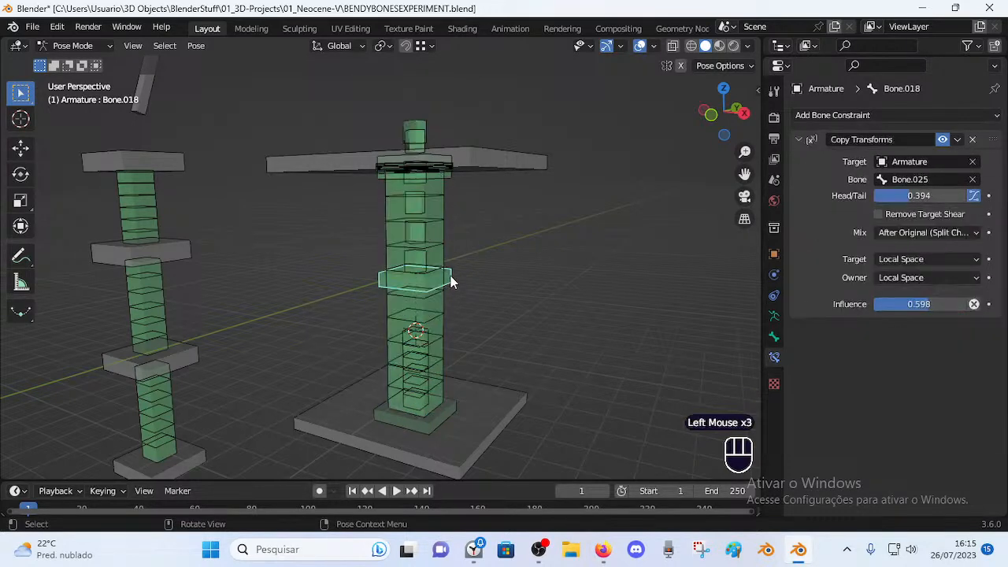
key("a")
key("alt+a")
key("alt+a")
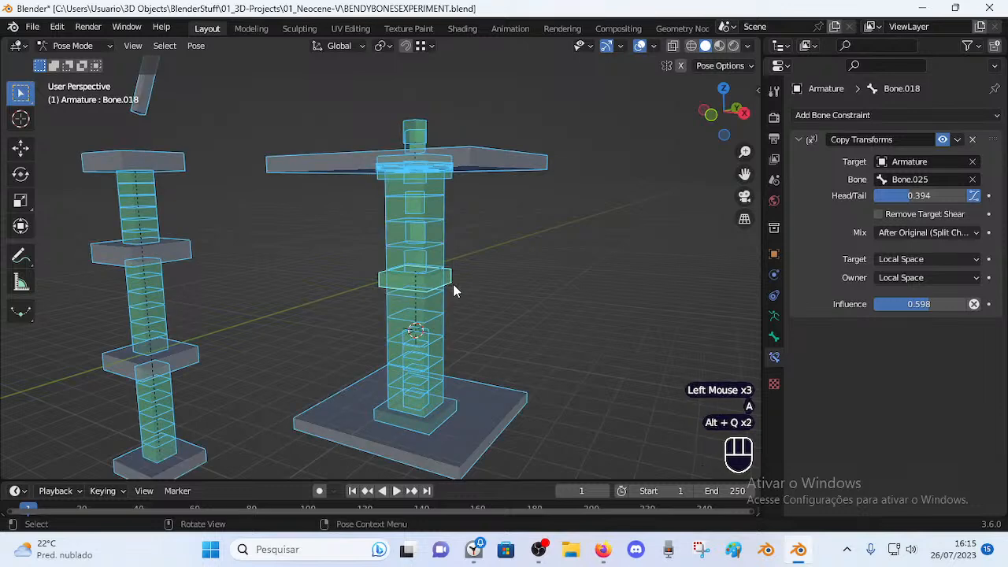
Try lowering the lower middle handle along the global Z axis, and clear all bone transforms again.
left_click(453, 285)
key("g")
key("z")
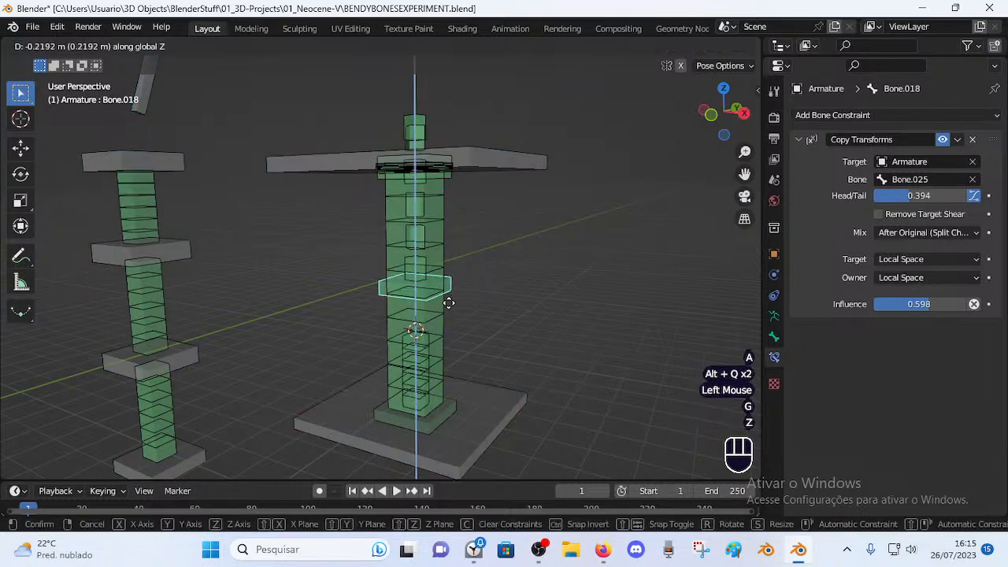
key("Escape")
key("g")
key("z")
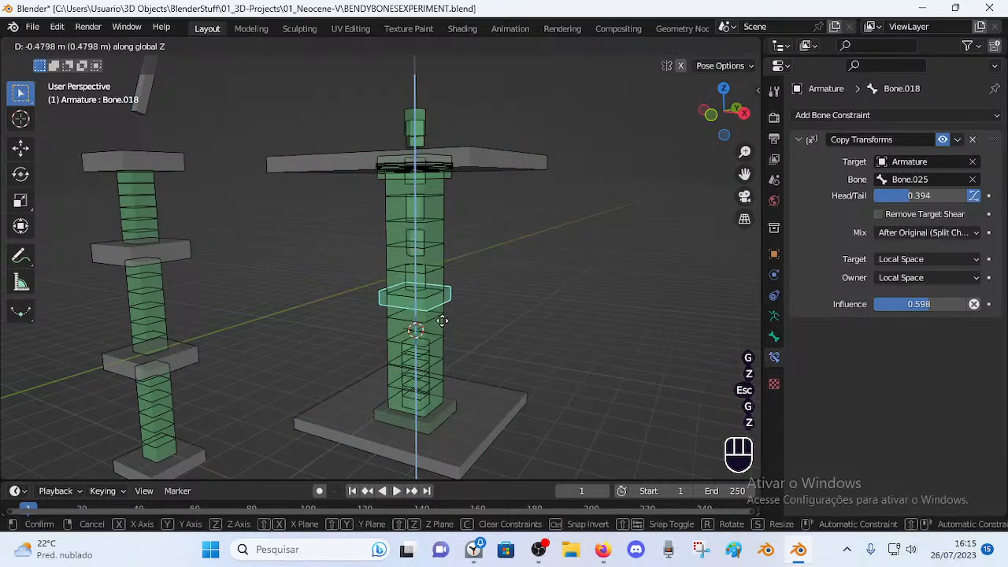
left_click(441, 337)
key("a")
key("alt+q")
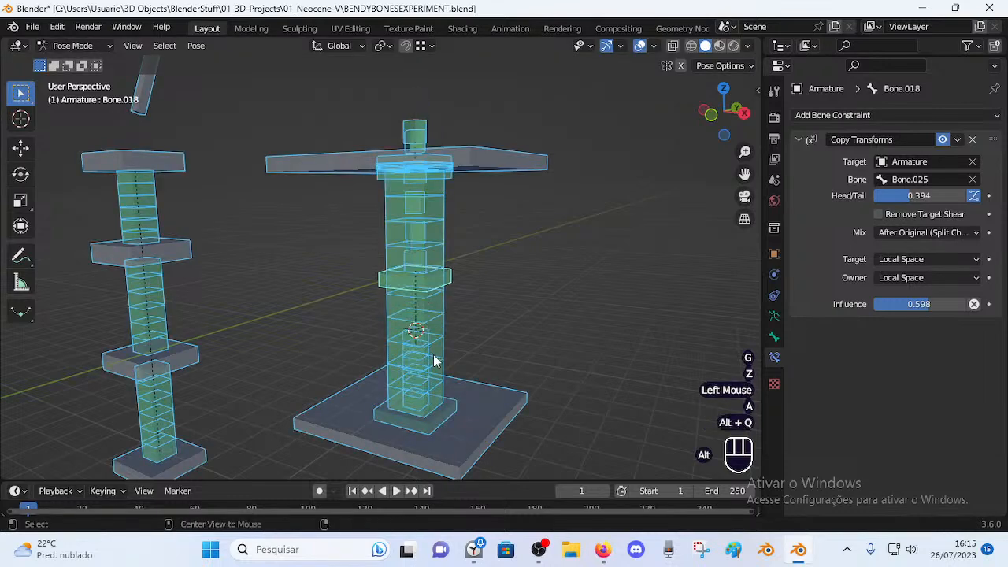
Check the rest positions of the large column's top and two middle handles in Edit Mode with trial moves.
left_click(454, 285)
key("Tab")
middle_click_drag(451, 228, 450, 251)
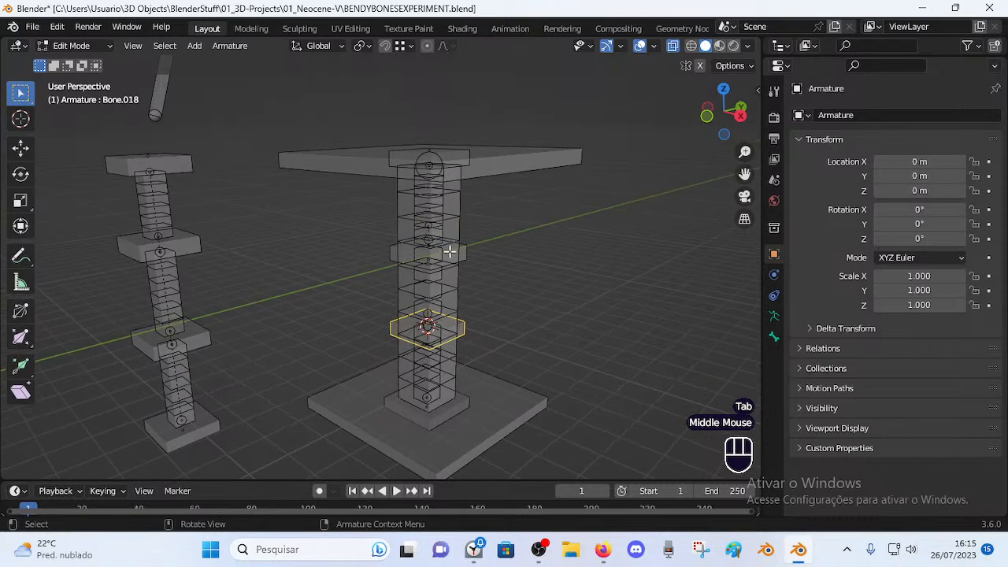
left_click(453, 167)
left_click(452, 167)
key("g")
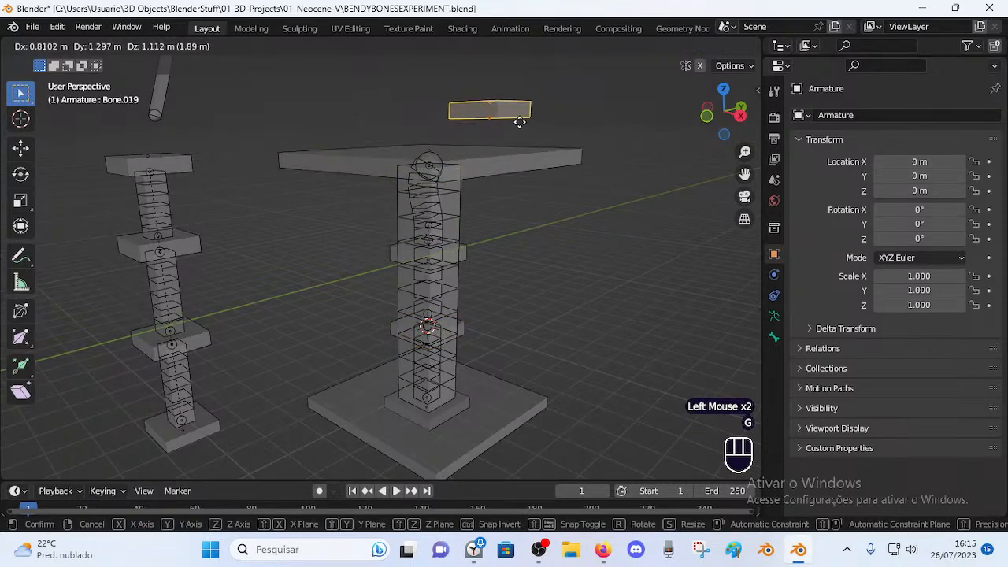
key("Escape")
left_click(467, 249)
key("g")
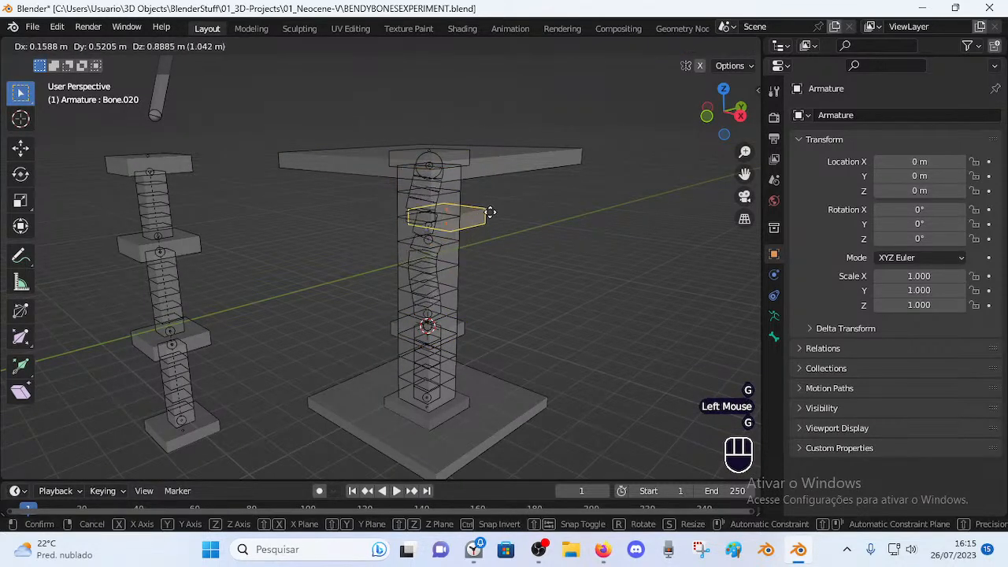
key("Escape")
left_click(470, 322)
key("g")
key("Escape")
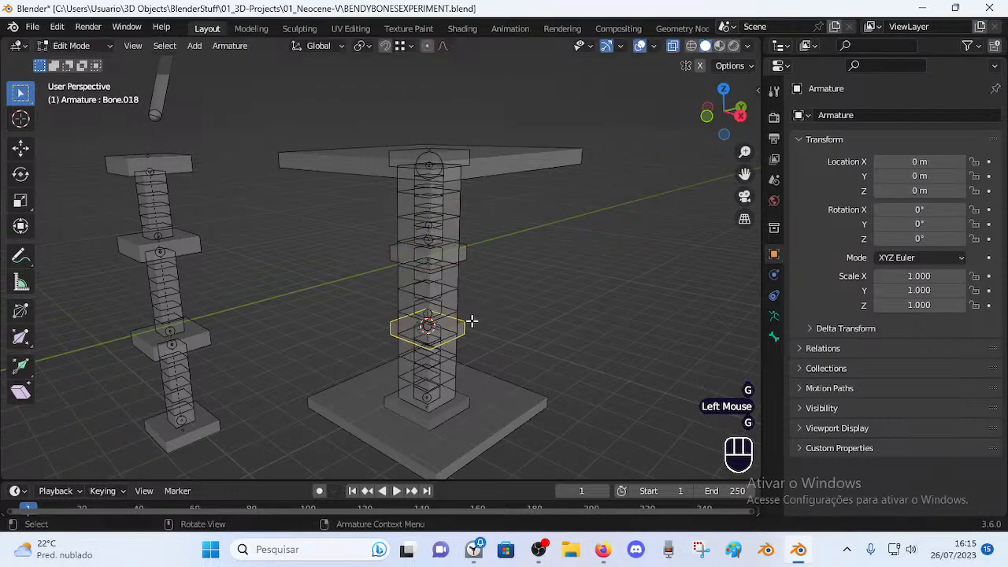
scroll(471, 320, "up", 2)
middle_click_drag(468, 322, 515, 315)
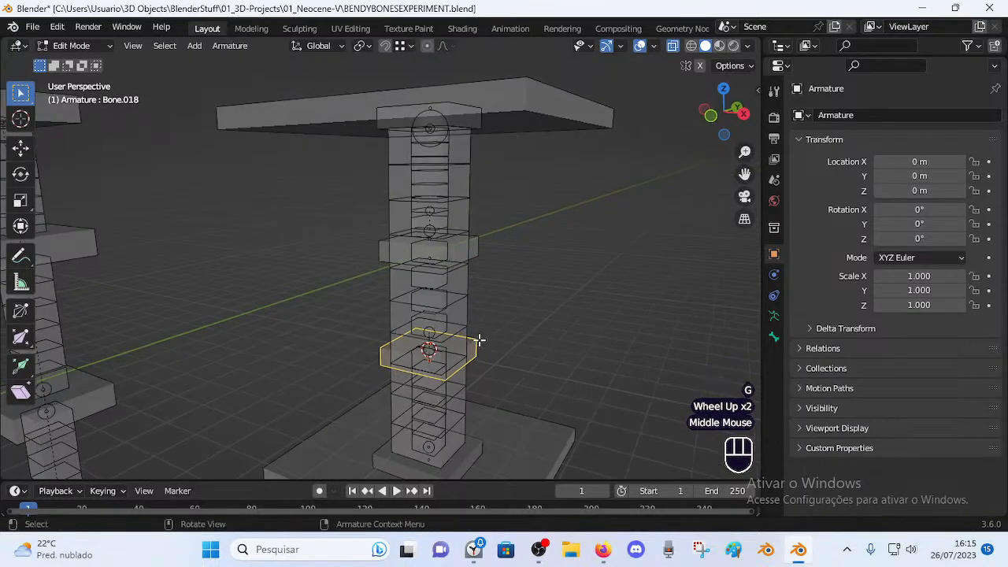
In Pose Mode, lower the lower middle handle Bone.018 about 1.2 m along global Z and reset Bone.015's Stretch To Original Length.
key("Tab")
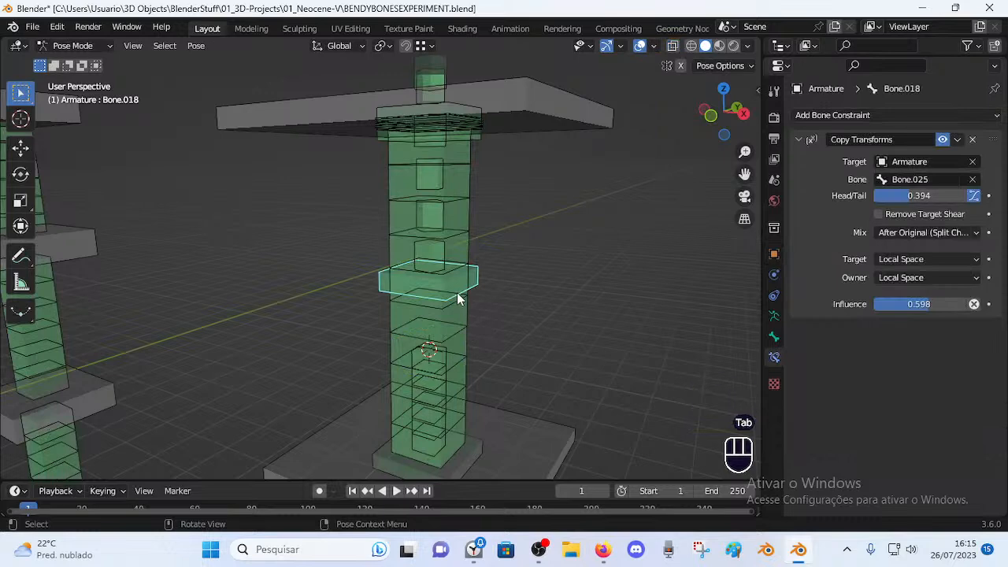
key("g")
key("z")
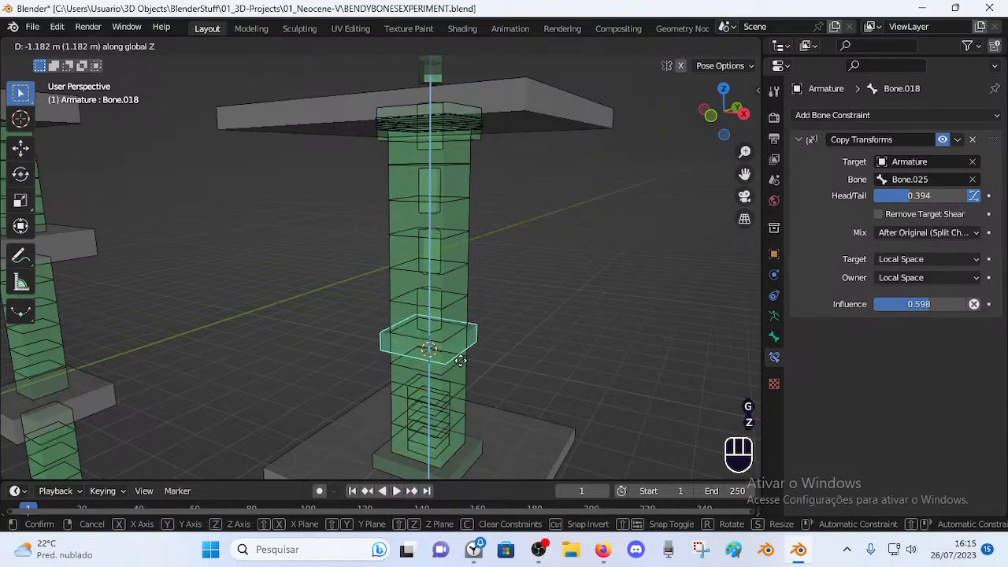
left_click(449, 403)
left_click(436, 426)
left_click(437, 425)
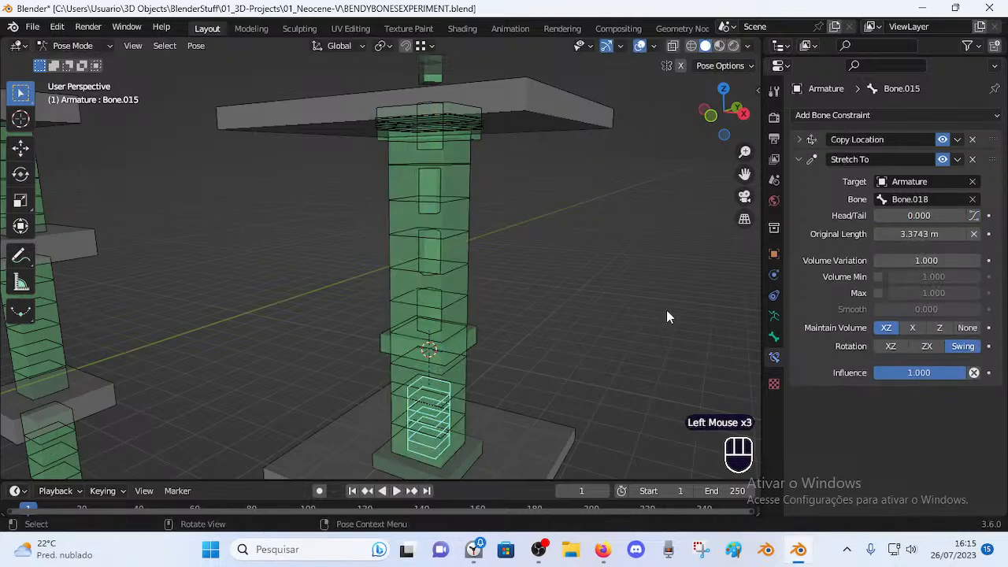
key("BackSpace")
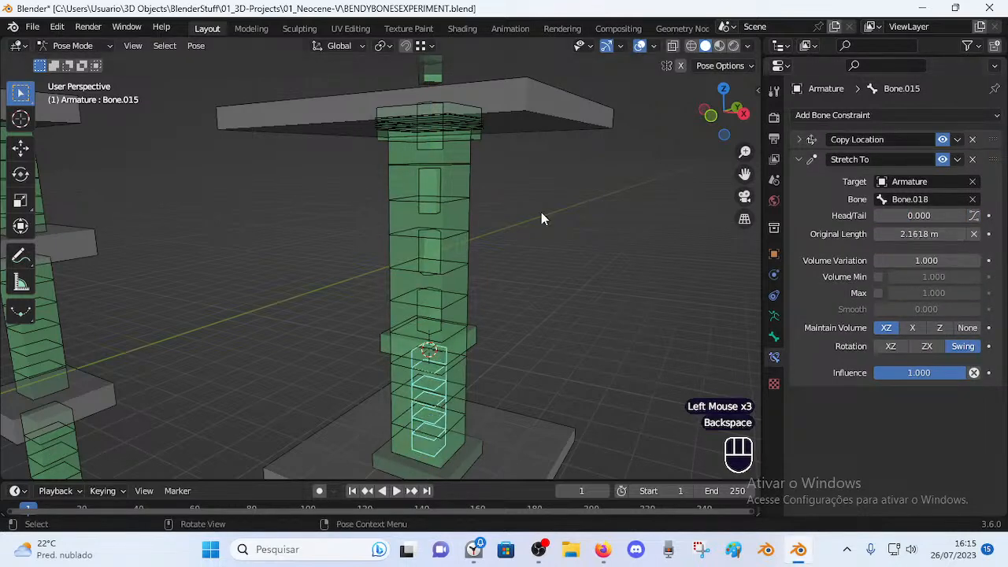
Snap the 3D cursor to the upper middle handle Bone.020 in Edit Mode.
left_click(453, 114)
key("Tab")
left_click(472, 251)
key("shift+s")
key("shift+s")
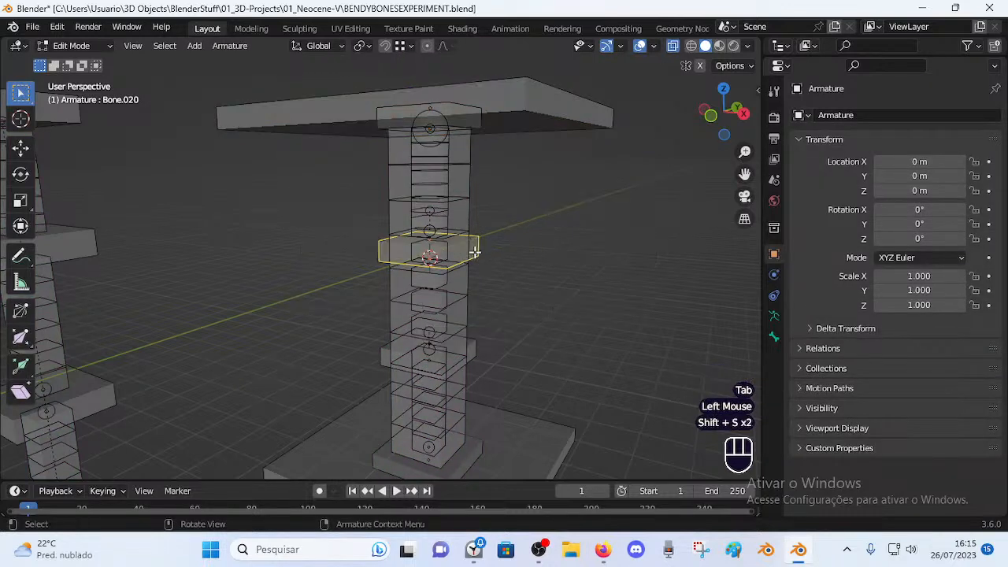
Try lowering Bone.020 along global Z to the 3D cursor in Pose Mode and resetting Bone.016's Stretch To Original Length.
key("Tab")
left_click(480, 136)
left_click(480, 140)
key("g")
key("z")
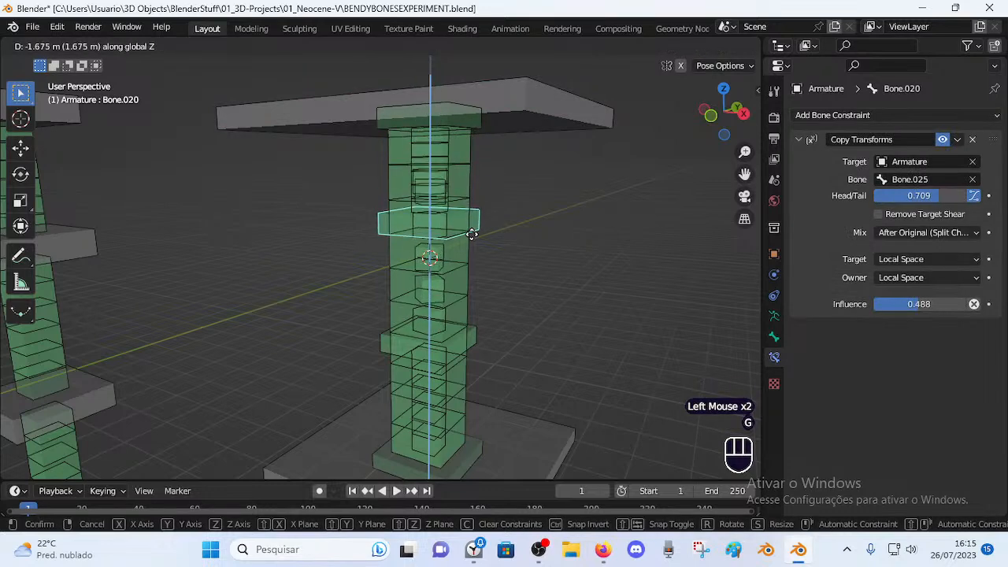
left_click(474, 262)
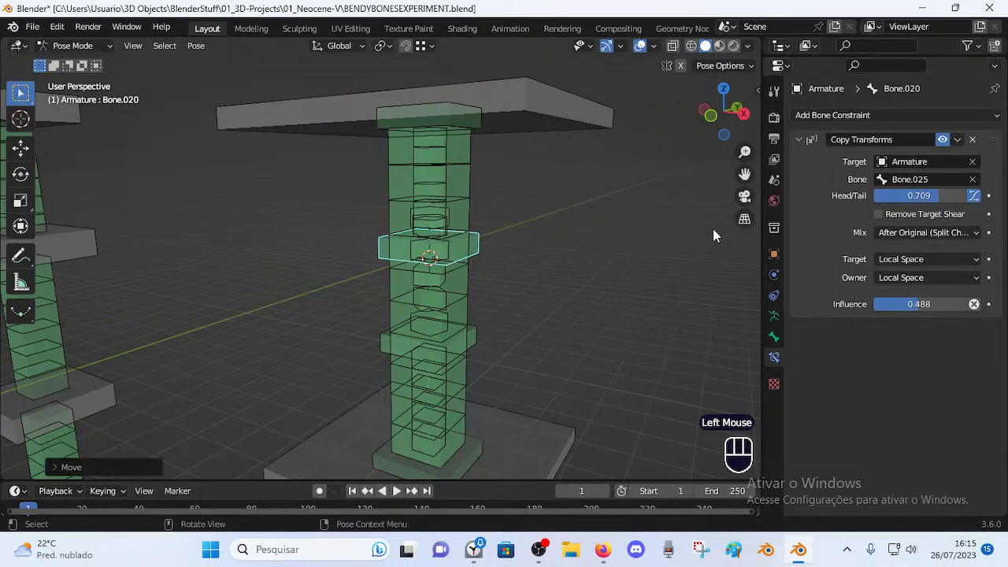
double_click(441, 294)
left_click(432, 287)
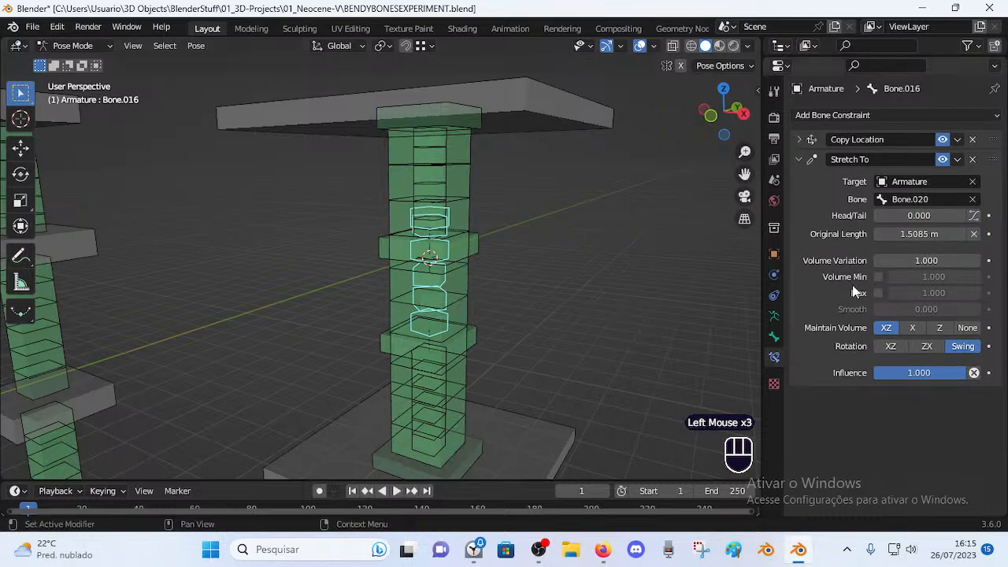
key("BackSpace")
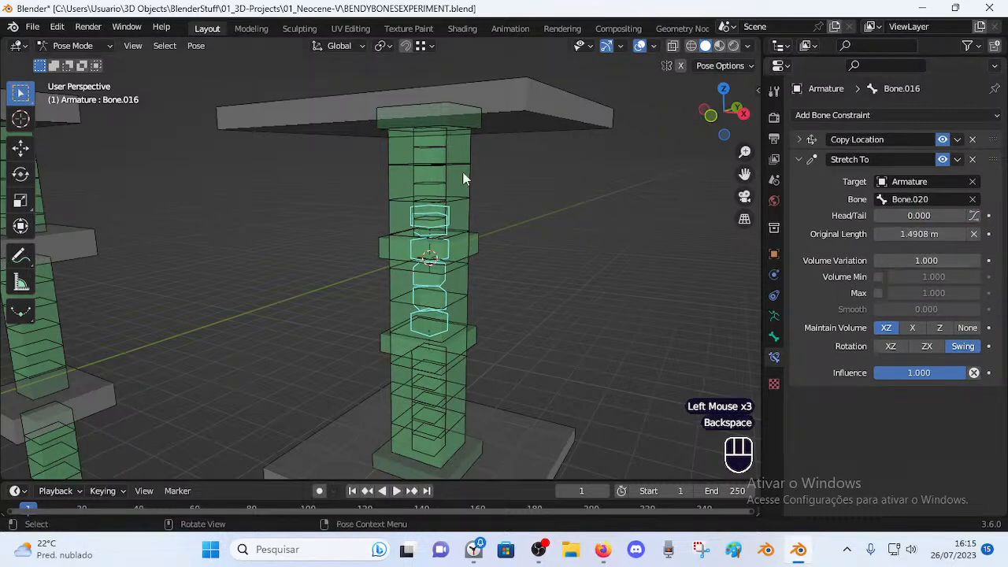
Test Bone.020's movement along global Z and inspect the Copy Transforms constraint of the top handle Bone.019.
left_click(469, 245)
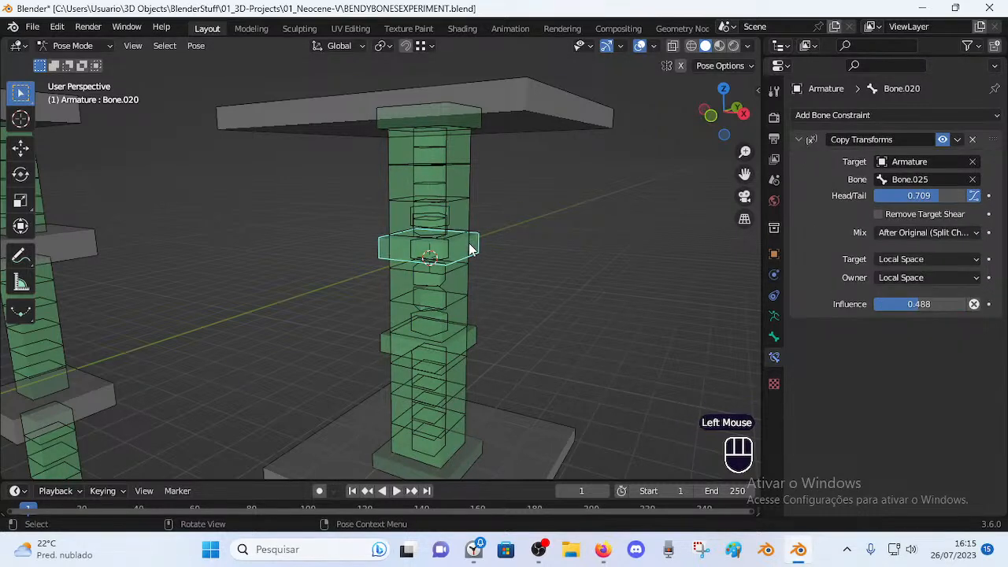
key("g")
key("z")
key("Escape")
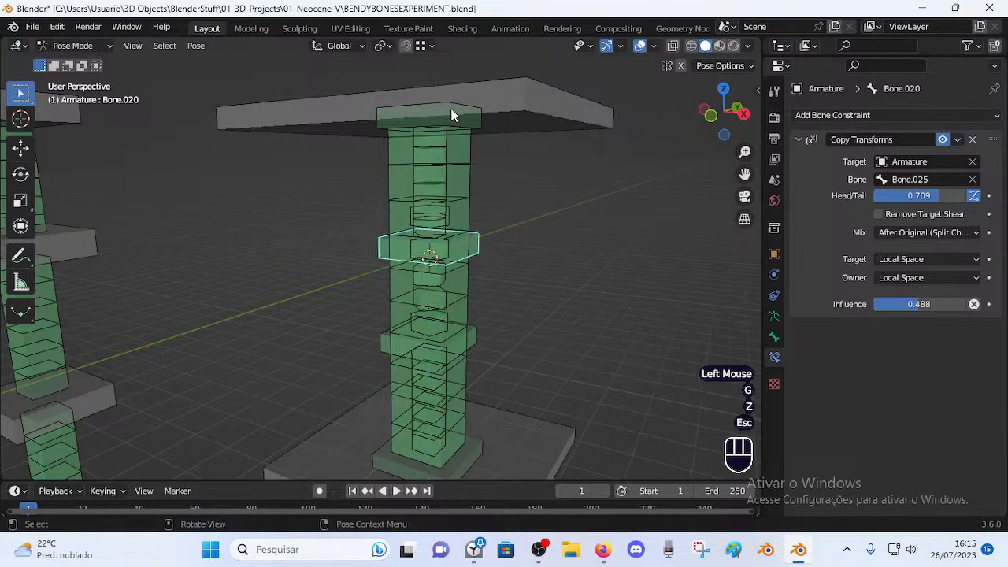
left_click(451, 108)
left_click(451, 110)
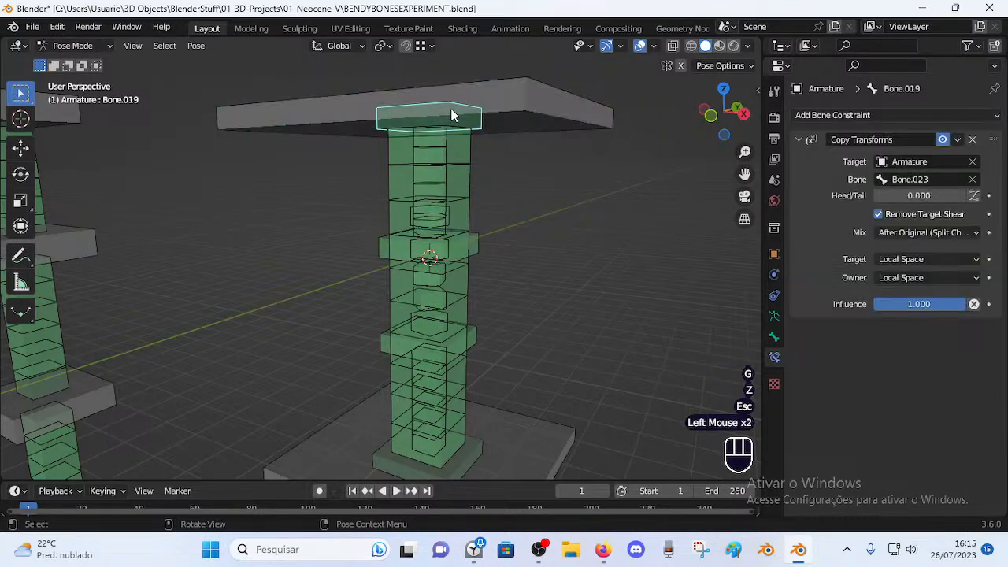
Clear all pose transforms of the upper middle handle Bone.020.
left_click(473, 250)
key("alt+r")
key("alt+g")
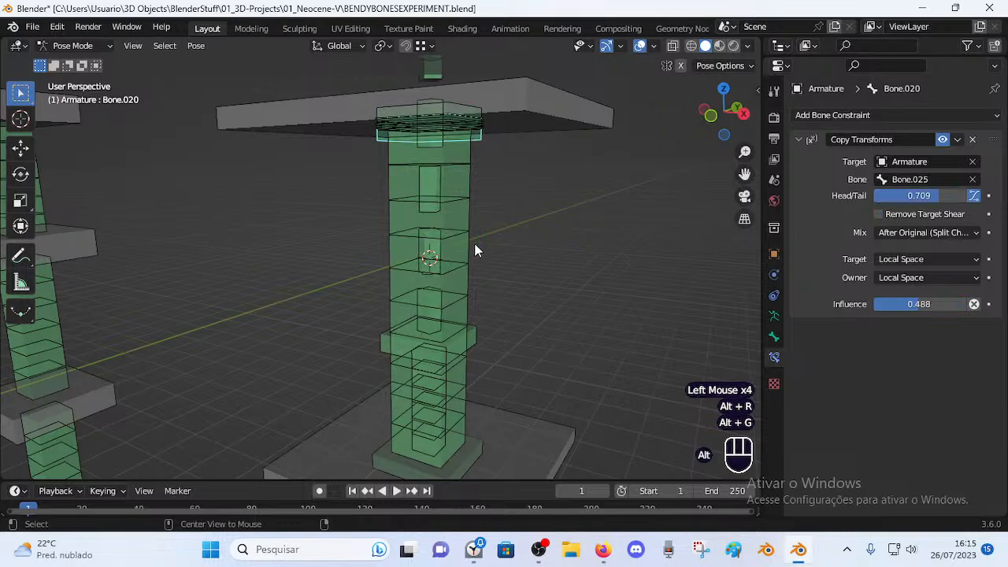
key("alt+q")
key("alt+q")
Lower Bone.019 along global Z to the height of the 3D cursor.
left_click(461, 107)
left_click(461, 107)
key("g")
key("z")
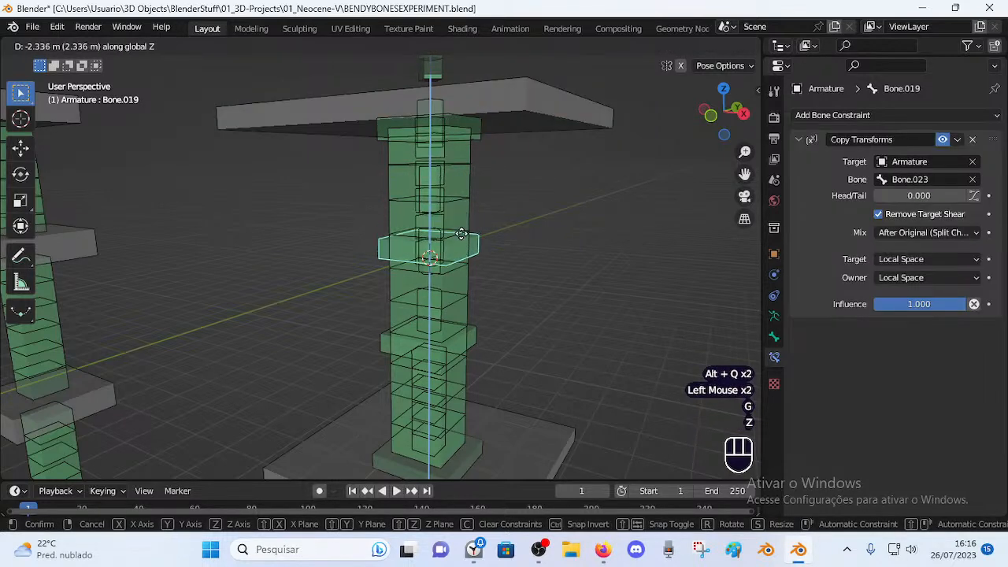
key("Escape")
middle_click_drag(467, 202, 464, 199, "shift")
scroll(461, 182, "down", 2)
key("g")
key("z")
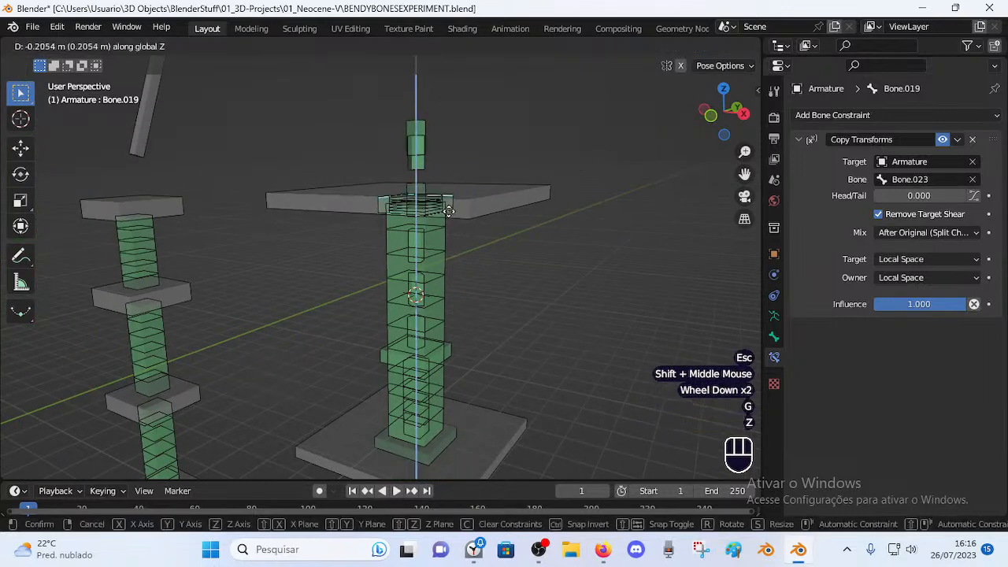
left_click(446, 293)
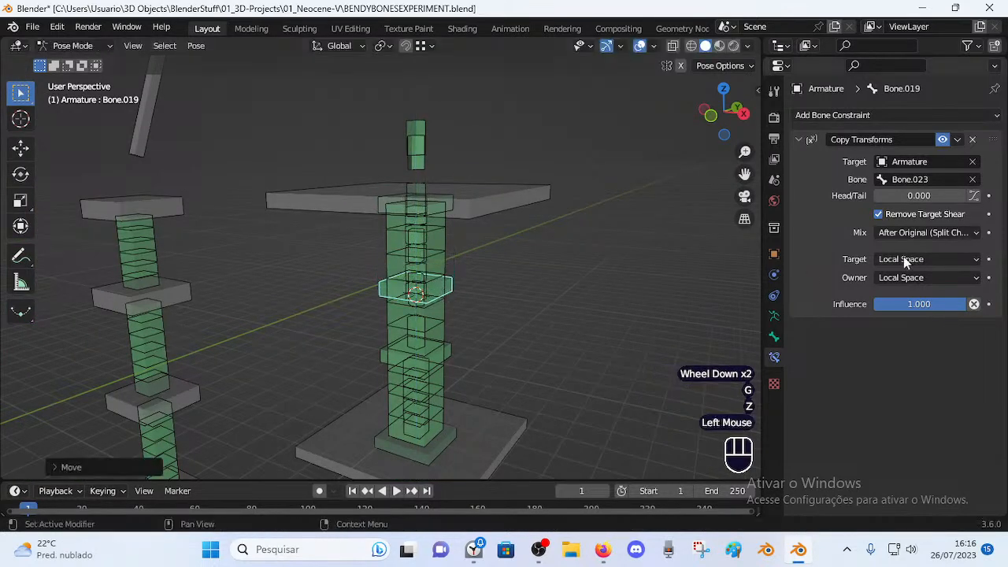
Reset the Stretch To constraint's Original Length on the inner bendy bones Bone.016 and Bone.017.
double_click(416, 320)
left_click(425, 337)
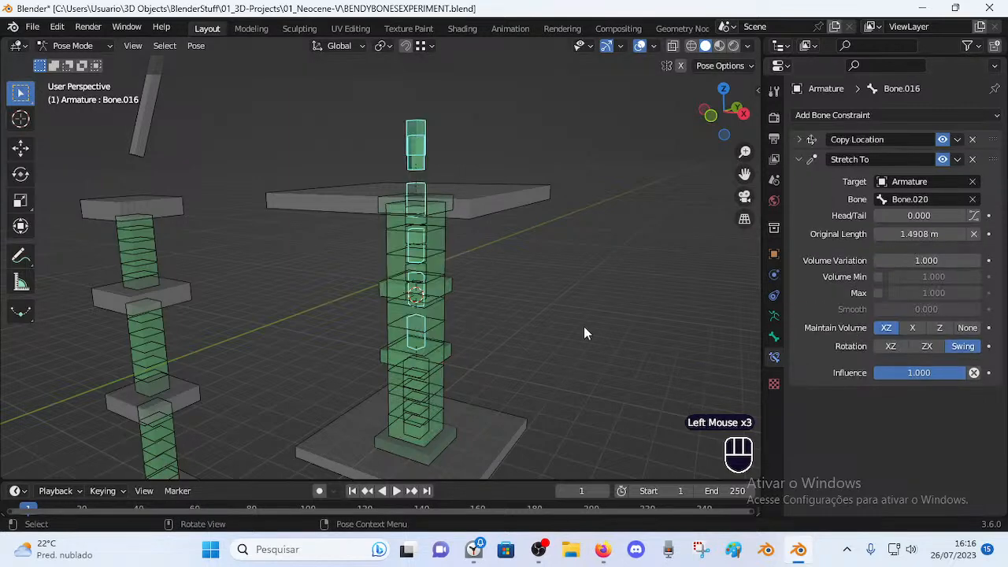
key("BackSpace")
key("BackSpace")
scroll(488, 249, "up", 1)
mouse_move(488, 248)
middle_mouse_down()
mouse_move(477, 278)
mouse_move(480, 252)
middle_mouse_up()
left_click(429, 265)
left_click(429, 265)
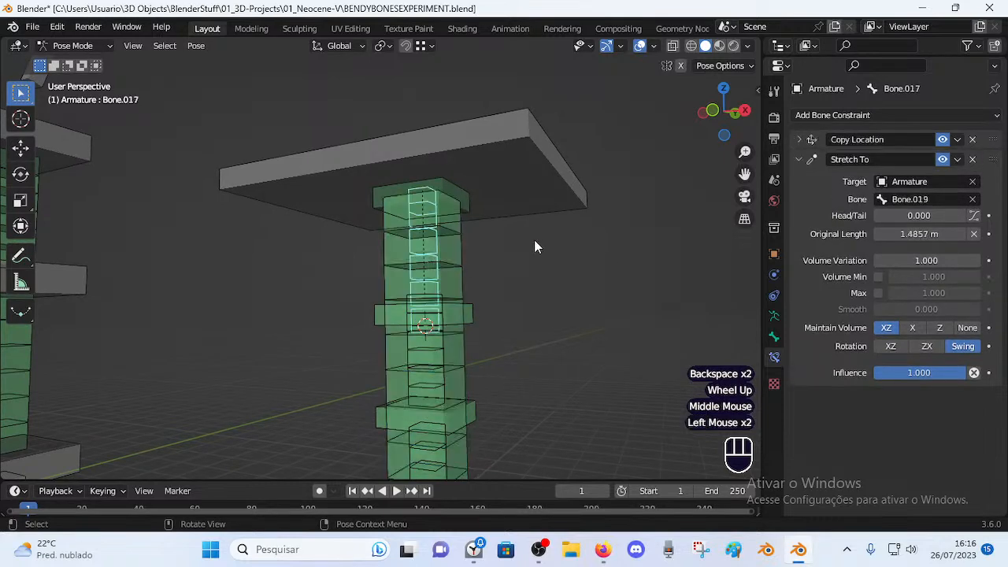
key("BackSpace")
key("BackSpace")
key("BackSpace")
Test raising Bone.020 along global Z and inspect the Stretch To constraint of the long bendy bone Bone.025.
middle_click_drag(517, 213, 467, 228)
left_click(461, 203)
left_click(453, 187)
key("g")
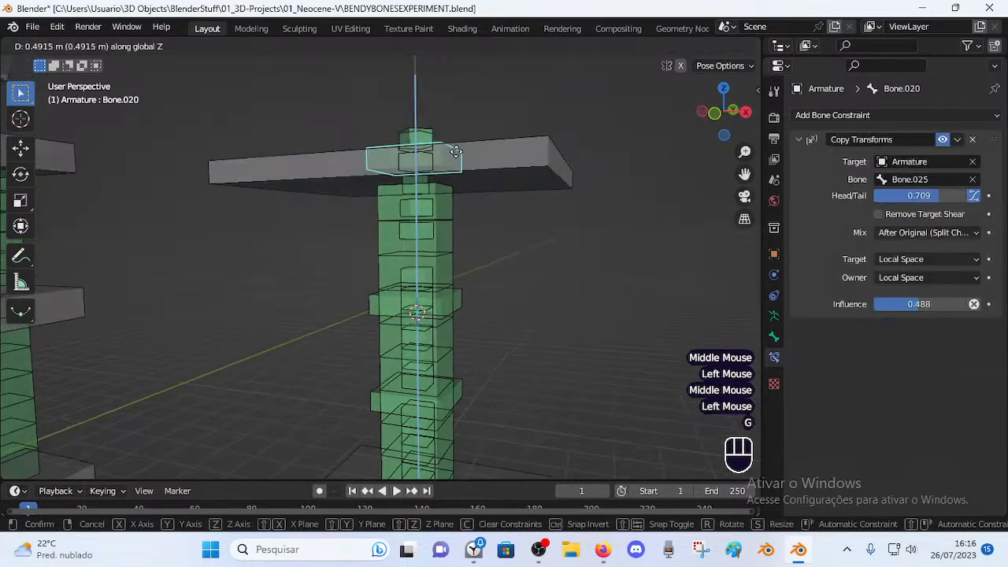
key("Escape")
left_click(419, 350)
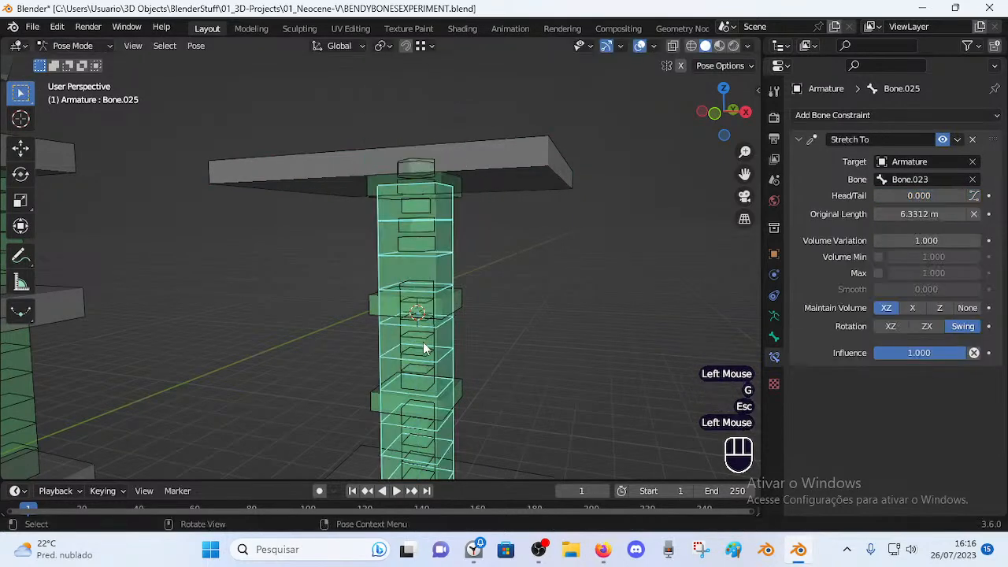
Test Bone.019 with repeated moves along global Z, leaving it raised above the top plate.
left_click(458, 303)
key("g")
key("z")
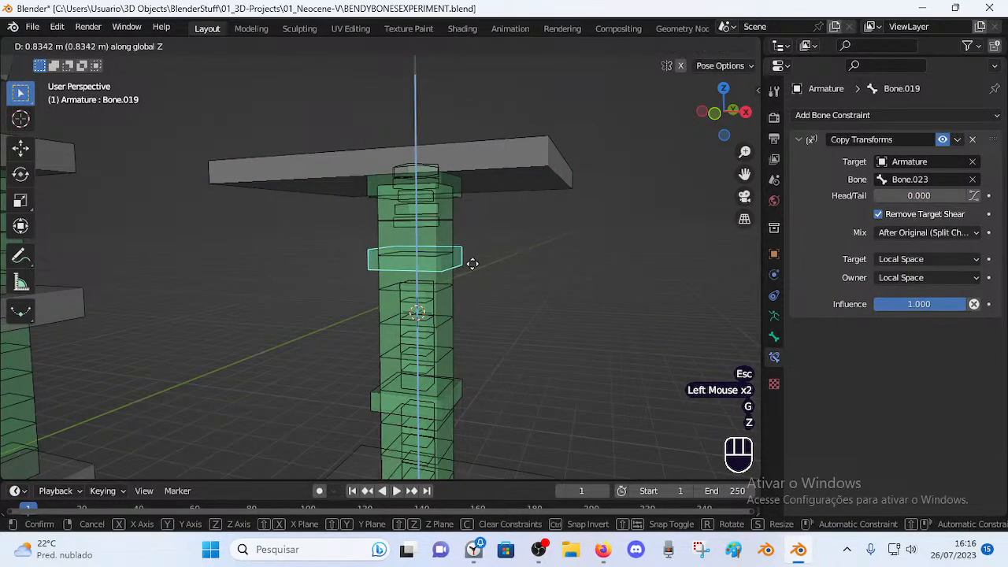
key("Escape")
key("g")
key("z")
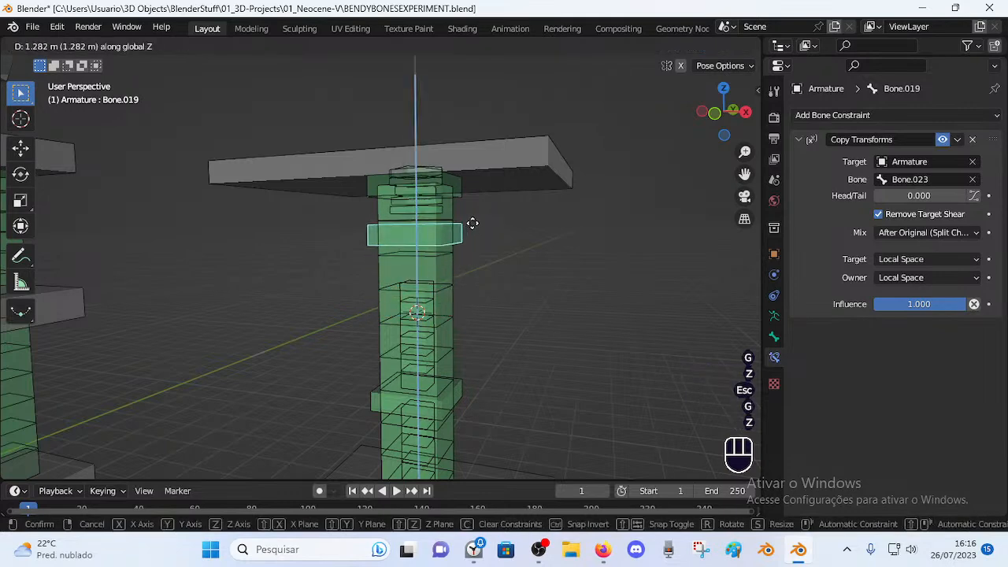
key("Escape")
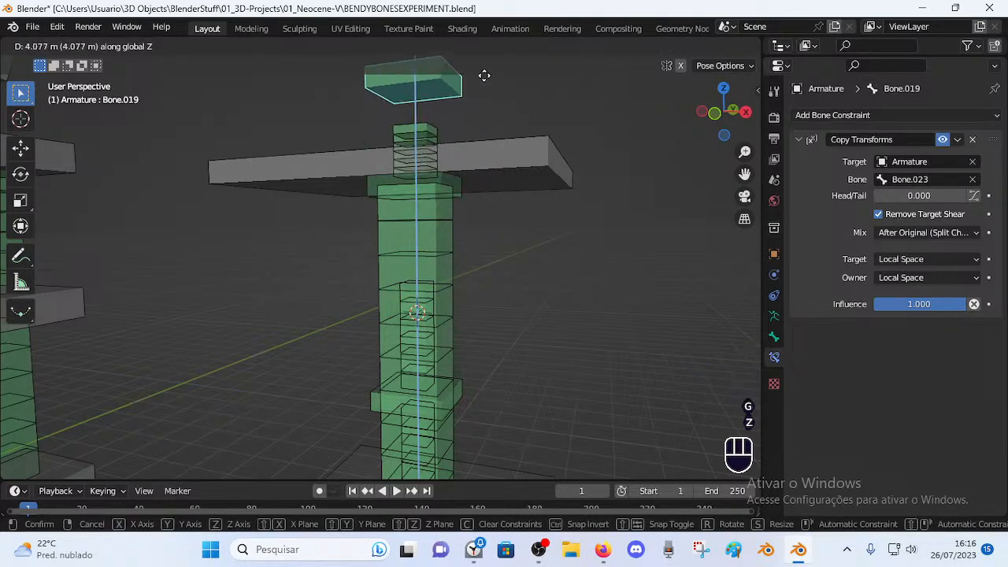
key("g")
key("z")
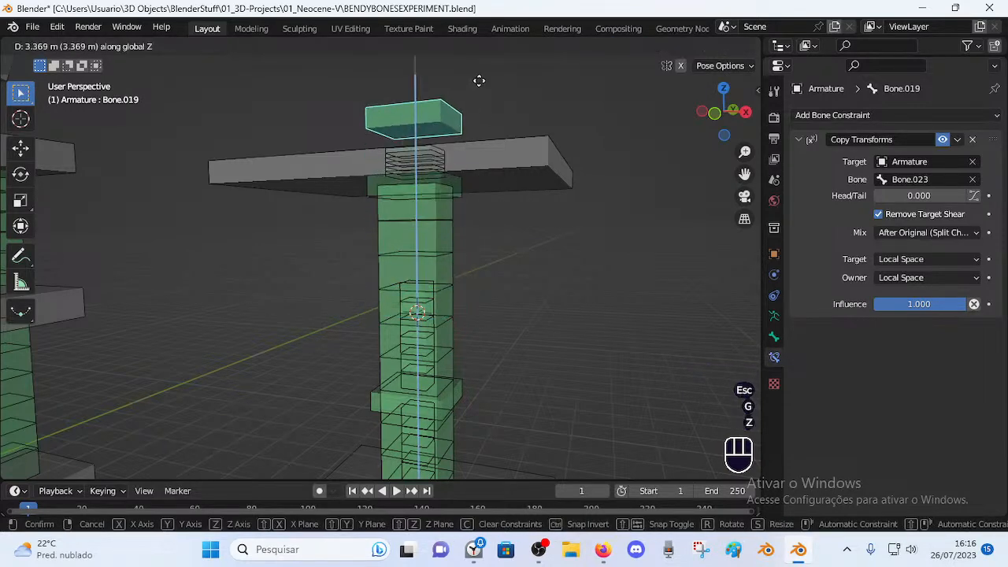
key("Escape")
key("g")
key("z")
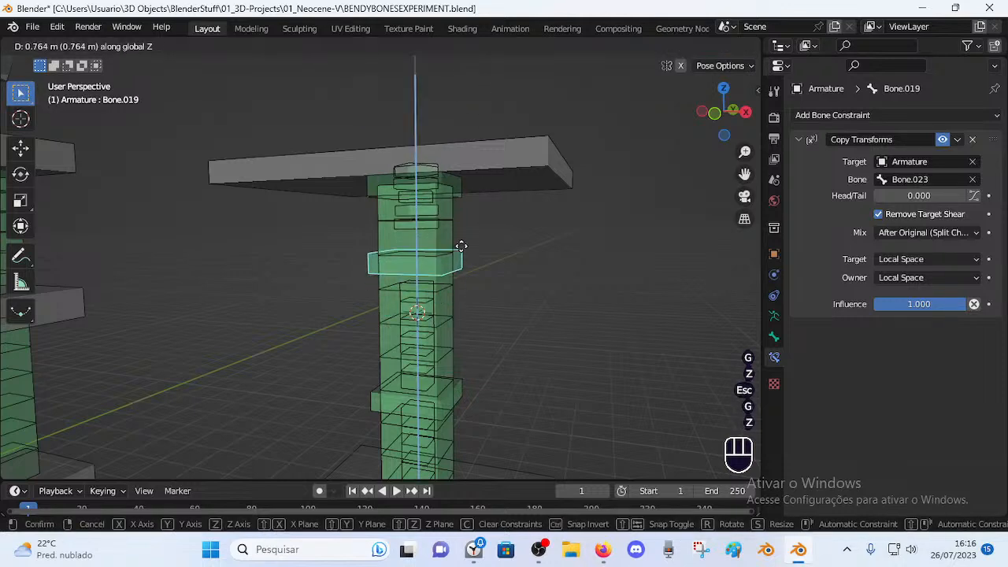
left_click(467, 114)
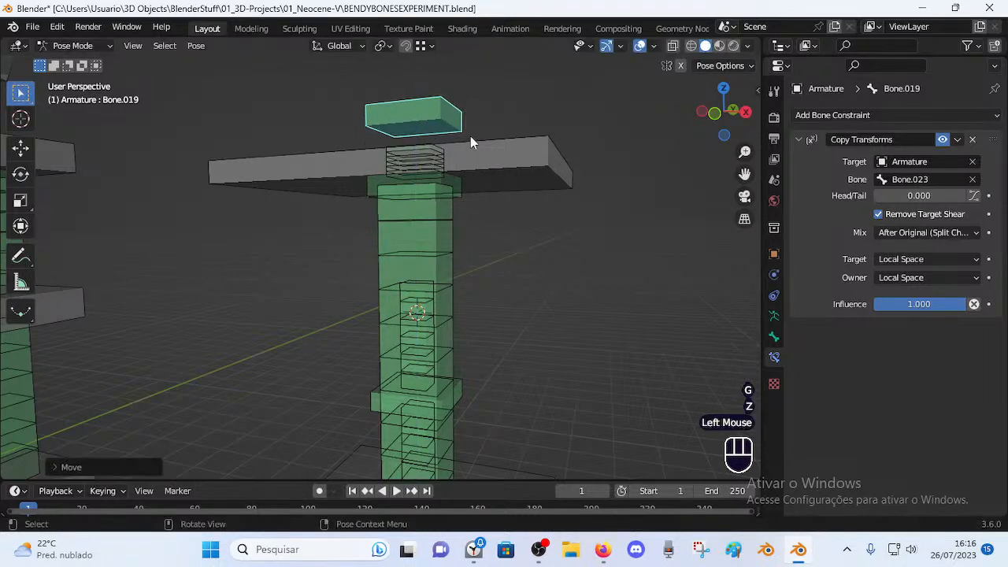
Set the Head/Tail of Bone.019's Copy Transforms constraint to 0.394 and lower the handle along global Z.
left_click_drag(929, 193, 966, 193)
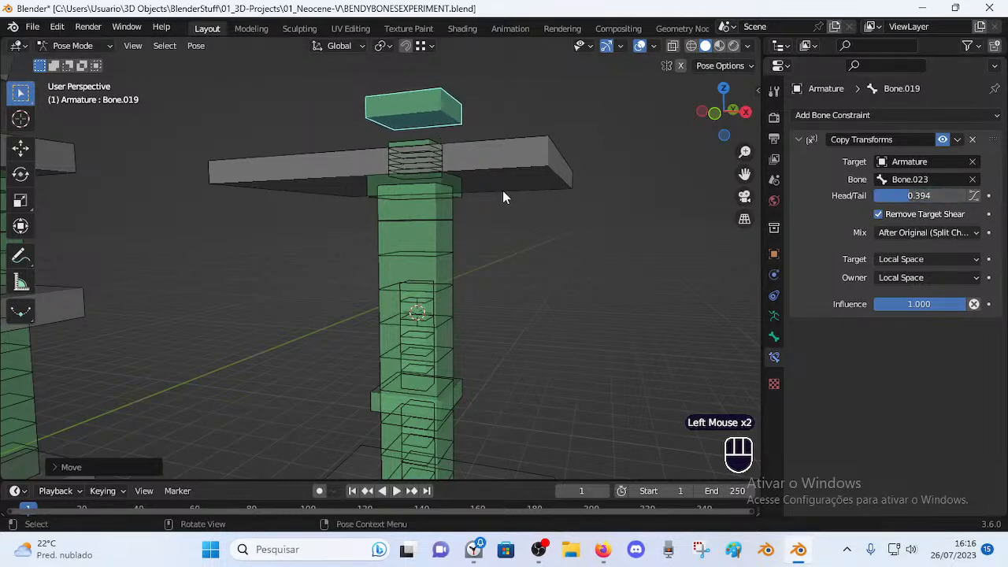
key("g")
key("z")
left_click(467, 349)
Clear all transforms on every bone of the armature.
key("a")
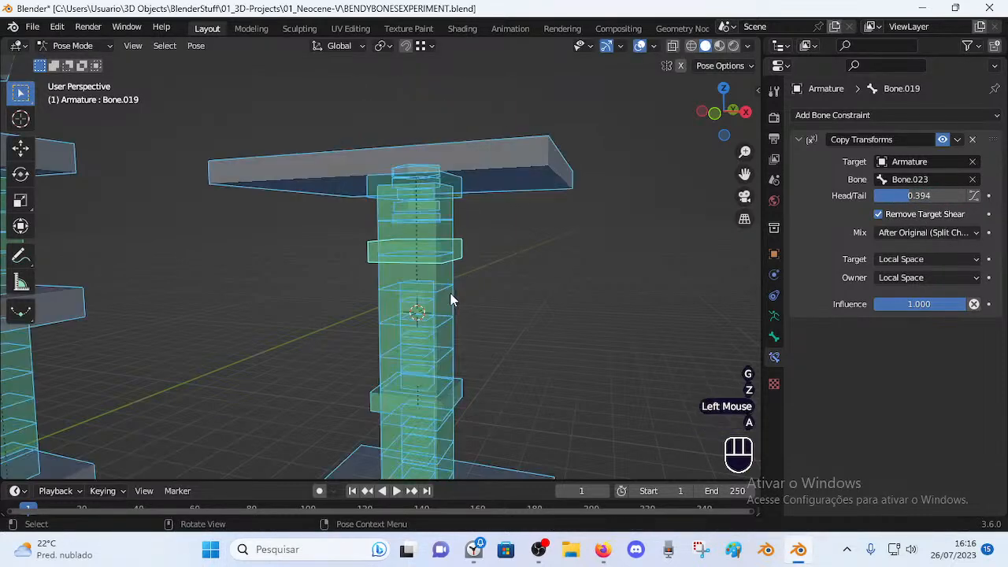
key("alt+q")
key("alt+q")
Examine the lower half of the large column, its inner bendy bones and the long bone Bone.025.
left_click(463, 340)
left_click(463, 340)
middle_click_drag(463, 340, 436, 353)
left_click(489, 336)
left_click(489, 336)
middle_click_drag(490, 337, 468, 333)
scroll(472, 382, "down", 2, "shift")
left_click(454, 415)
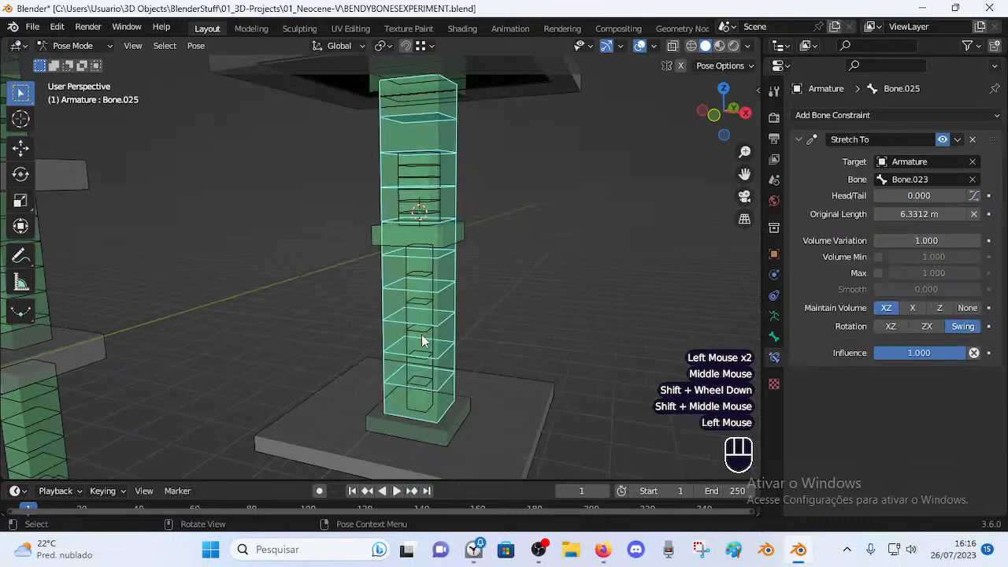
Select handle Bone.018 and lower it along global Z with repeated moves, leaving it below the column's middle.
left_click(460, 257)
left_click(466, 233)
key("g")
key("z")
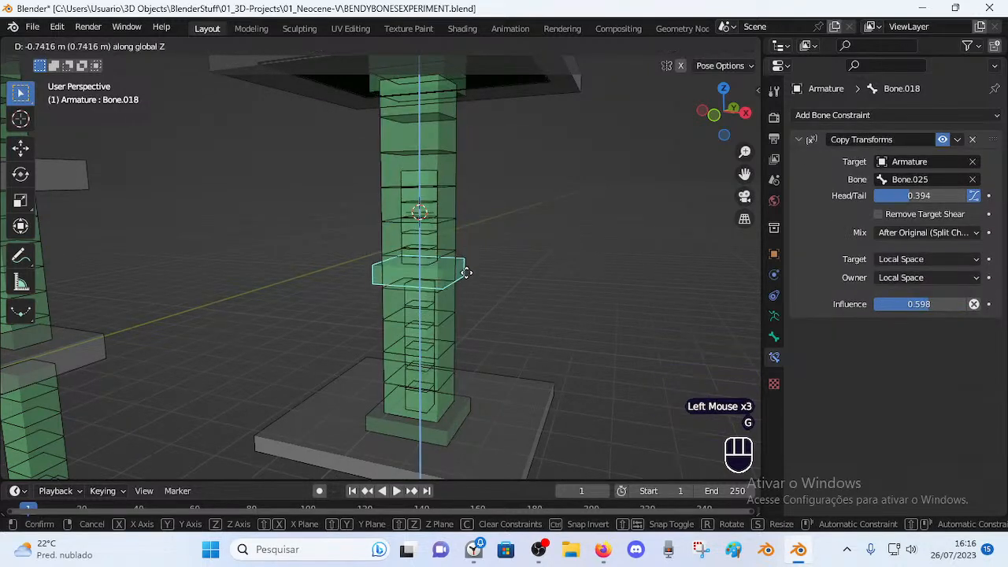
left_click(476, 284)
key("g")
key("z")
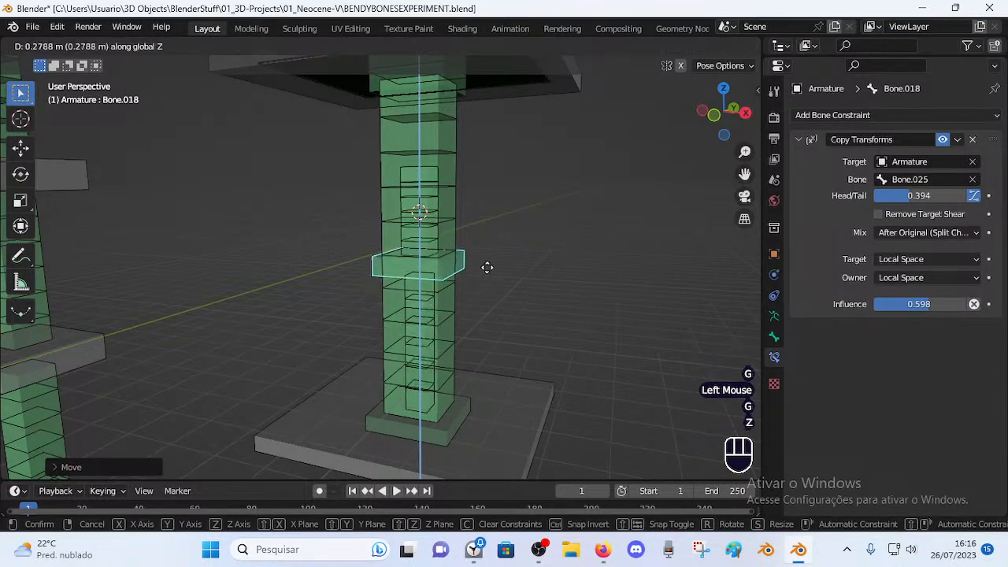
left_click(490, 301)
Reset the Original Length of the Stretch To constraint on the lower inner bendy bone, Bone.015.
left_click(425, 340)
left_click(425, 340)
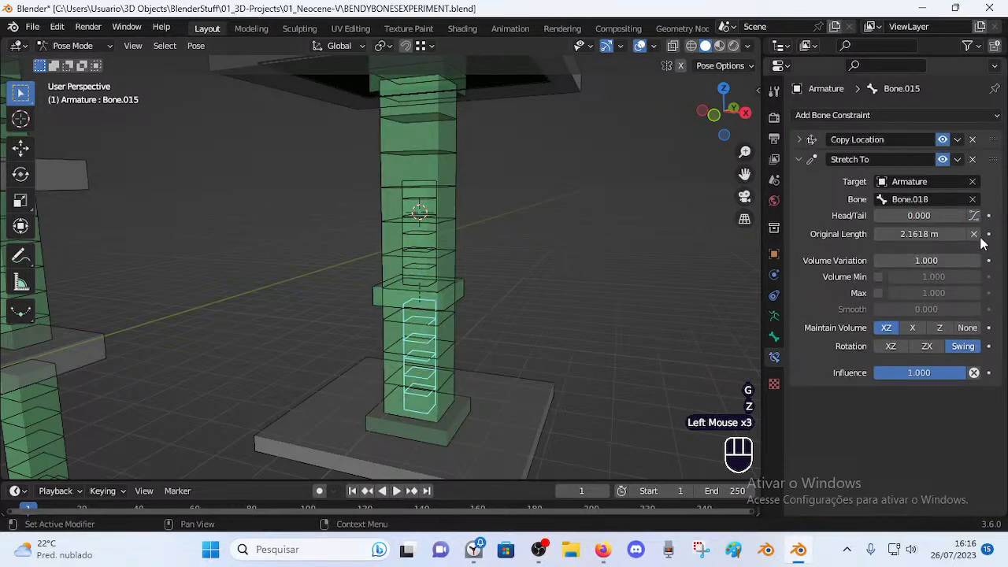
key("BackSpace")
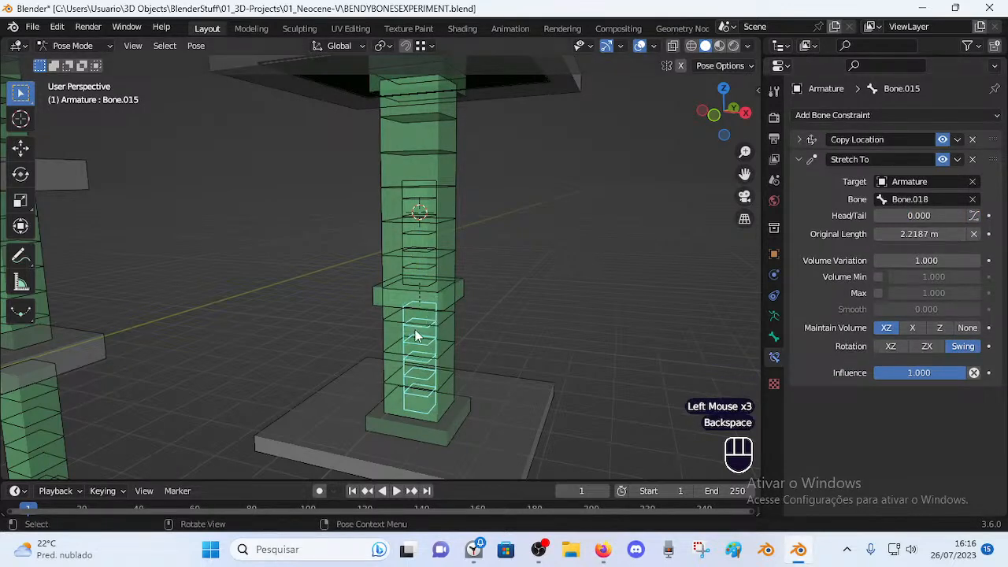
Apply the lowered pose of handle Bone.018 alone as its rest pose.
left_click(468, 285)
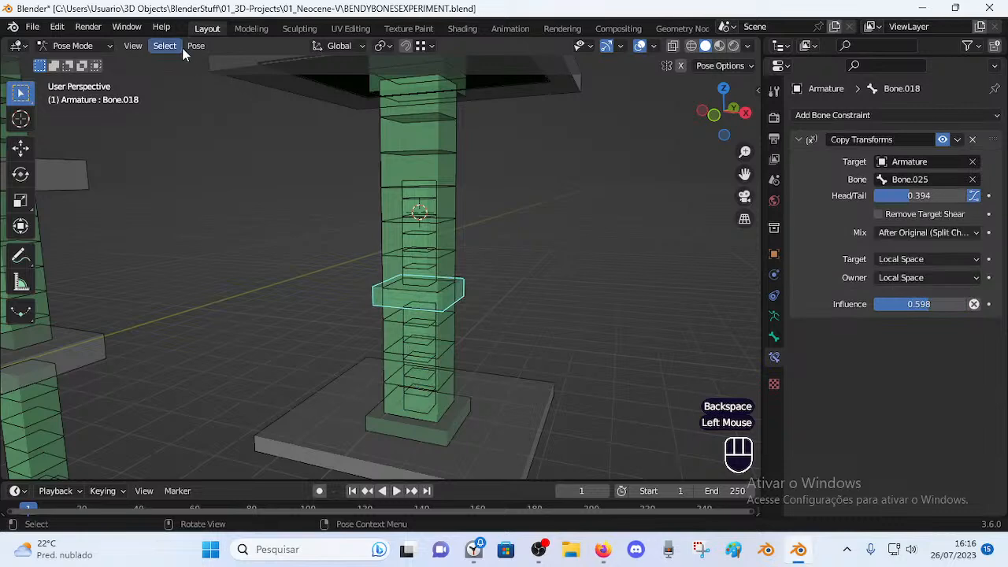
left_click(195, 45)
mouse_move(248, 82)
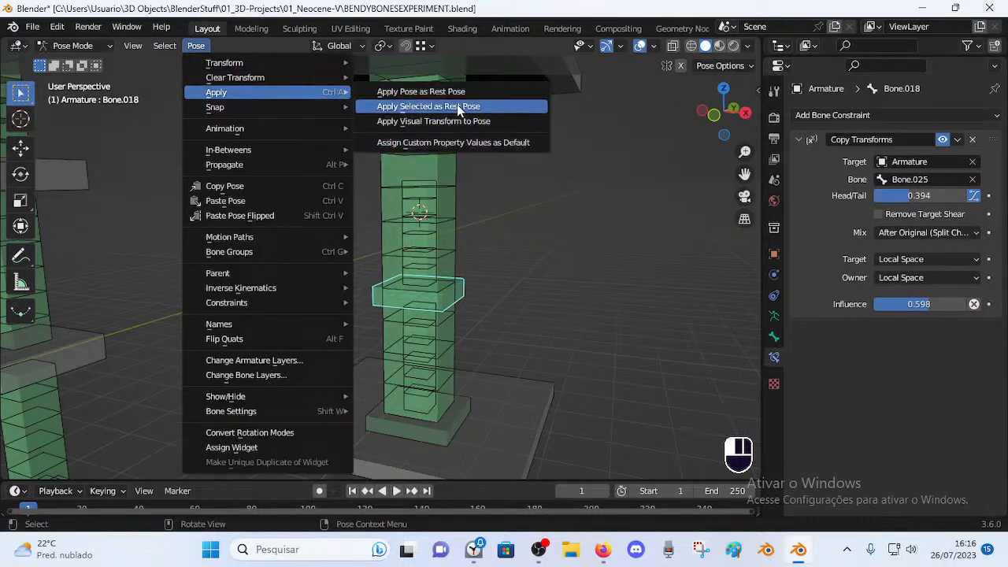
left_click(457, 106)
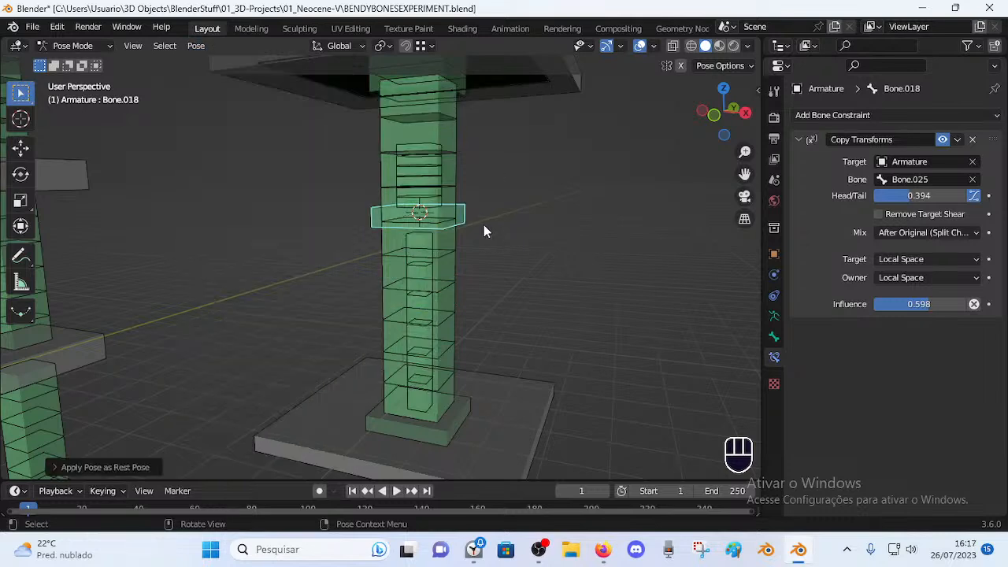
Clear all transforms on every bone of the armature.
key("a")
key("alt+q")
key("alt+q")
key("alt+q")
key("alt+q")
Move and rotate the top plate, Bone.023, sideways and down to bend the large column.
scroll(482, 228, "down", 2)
left_click(504, 135)
key("g")
left_click(591, 132)
key("r")
left_click(568, 268)
key("g")
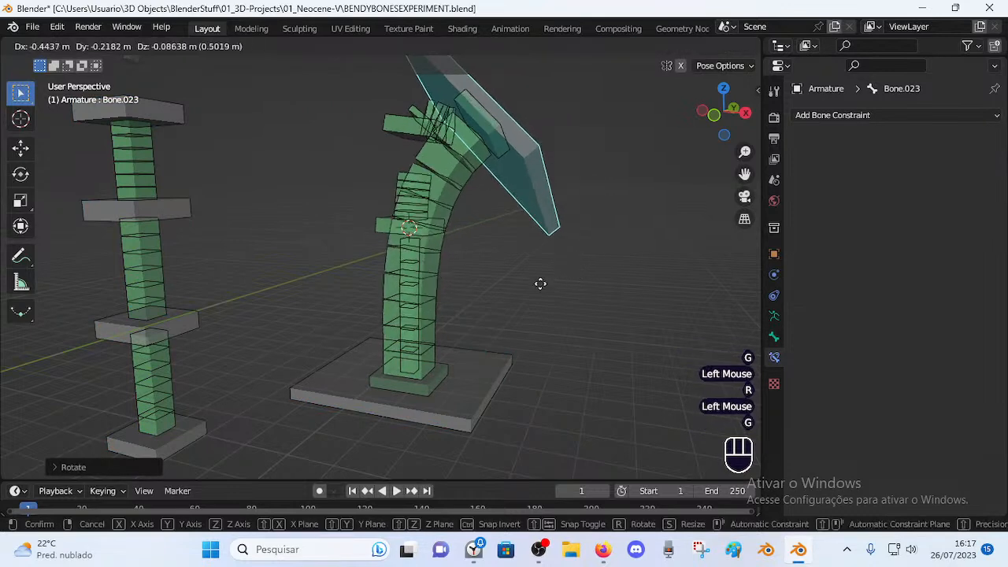
left_click(527, 311)
Reset the Original Length of the Stretch To constraint on the upper inner bendy bone, Bone.016.
left_click(407, 193)
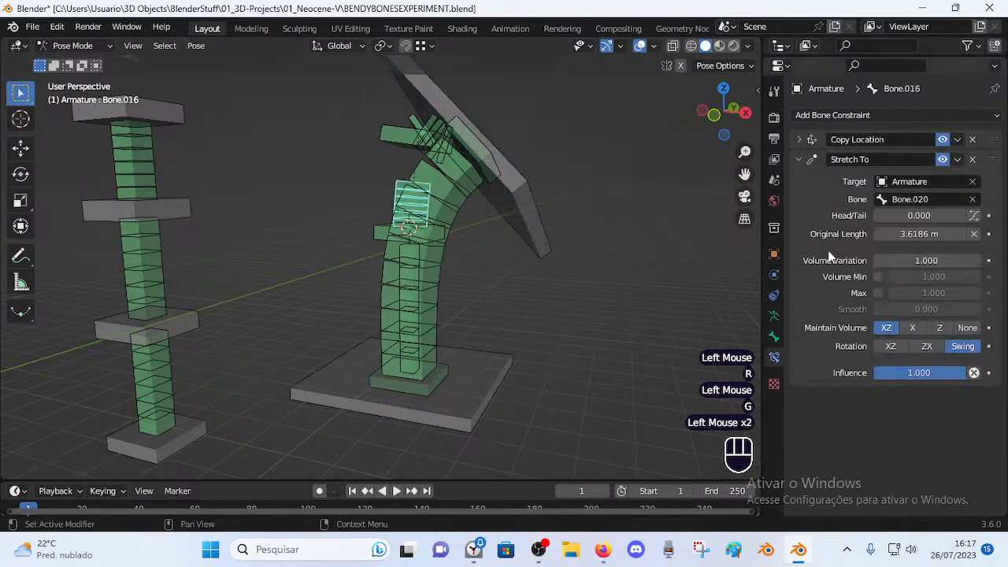
key("BackSpace")
key("BackSpace")
Straighten the bent column by clearing all transforms on every bone.
key("a")
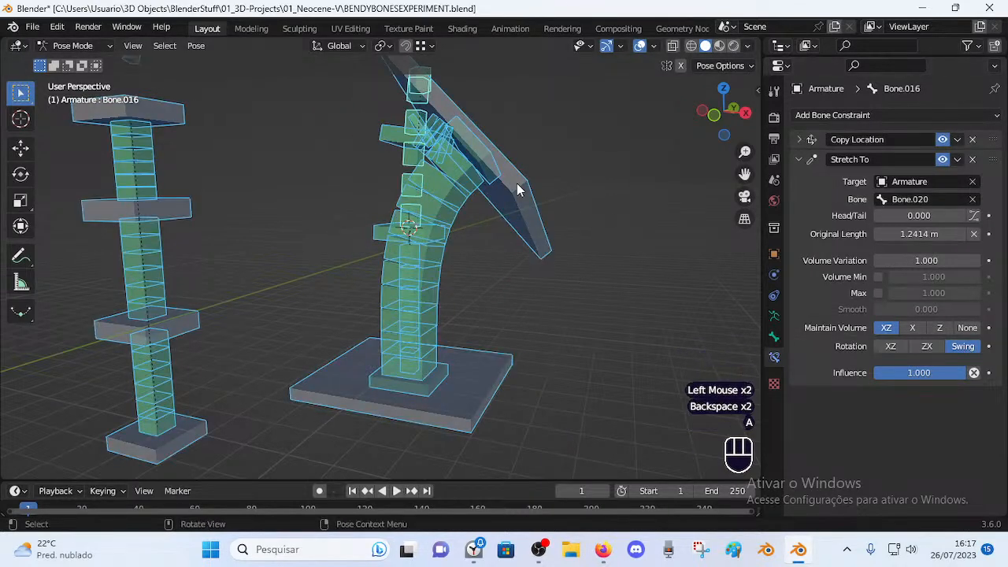
key("a")
key("alt+q")
key("alt+q")
key("alt+q")
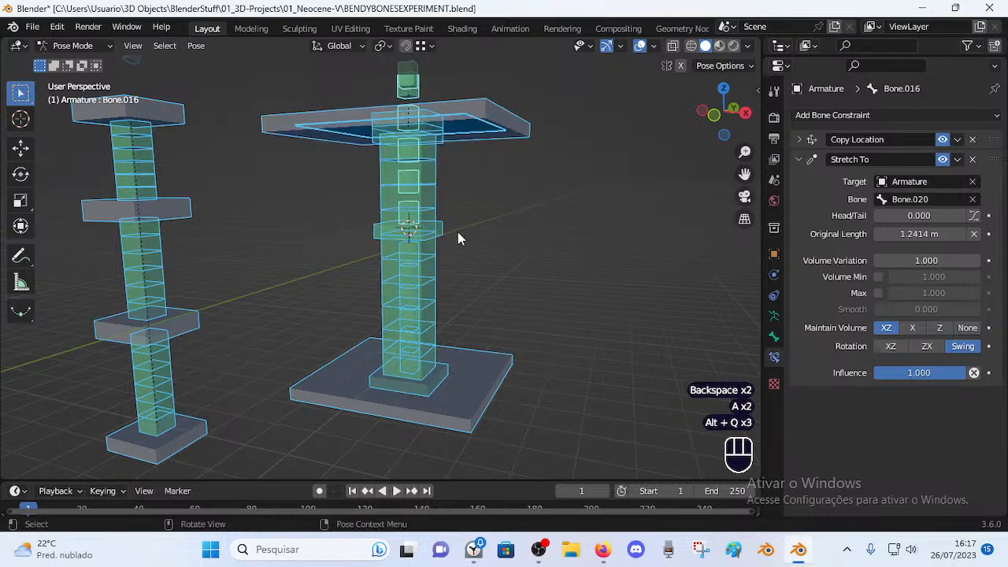
Open DOROTHY_2023-07-26_02_IKSpine.blend from the 03_Characters folder without saving the experiment file.
middle_click_drag(451, 189, 391, 174)
left_click(33, 26)
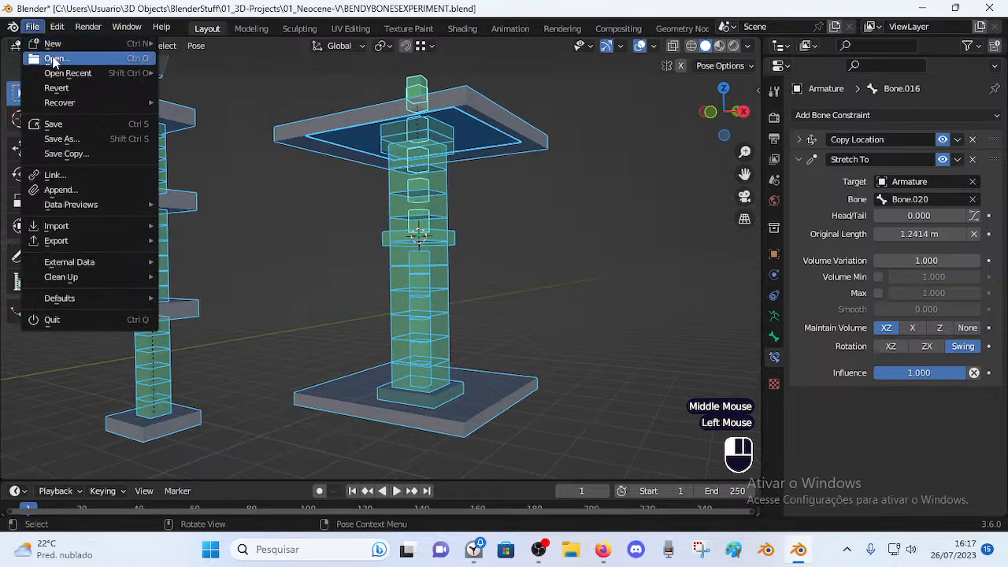
left_click(47, 318)
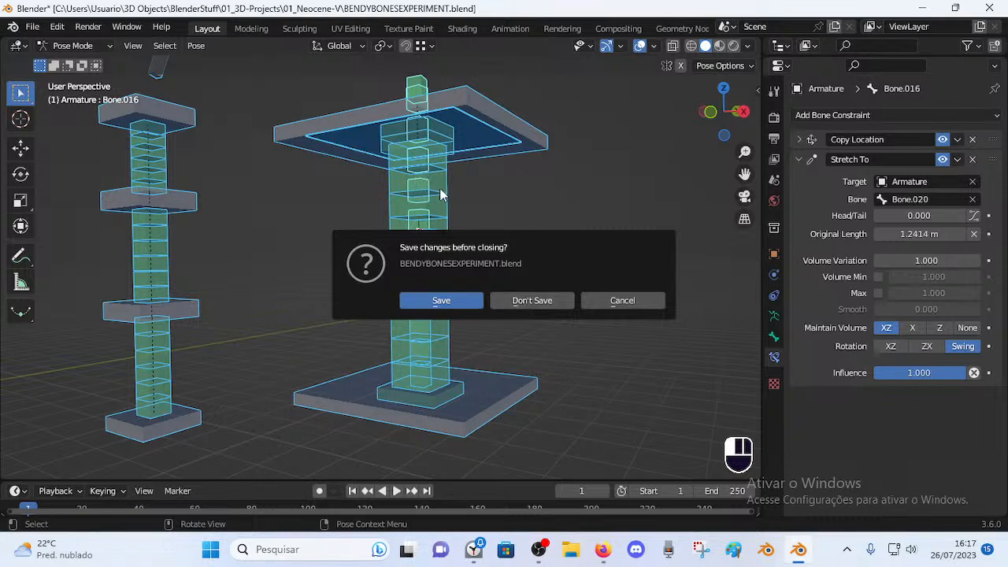
left_click(526, 303)
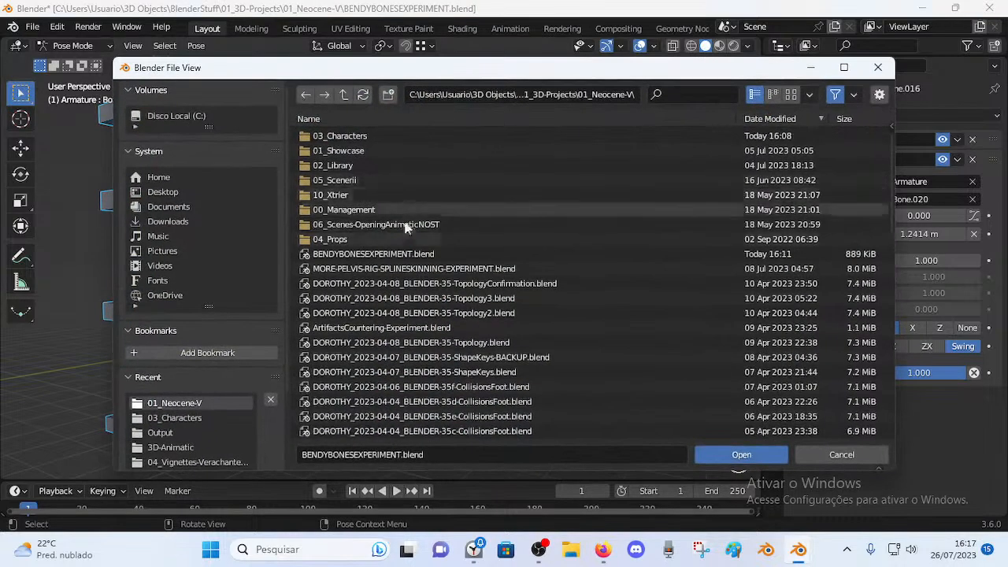
double_click(340, 135)
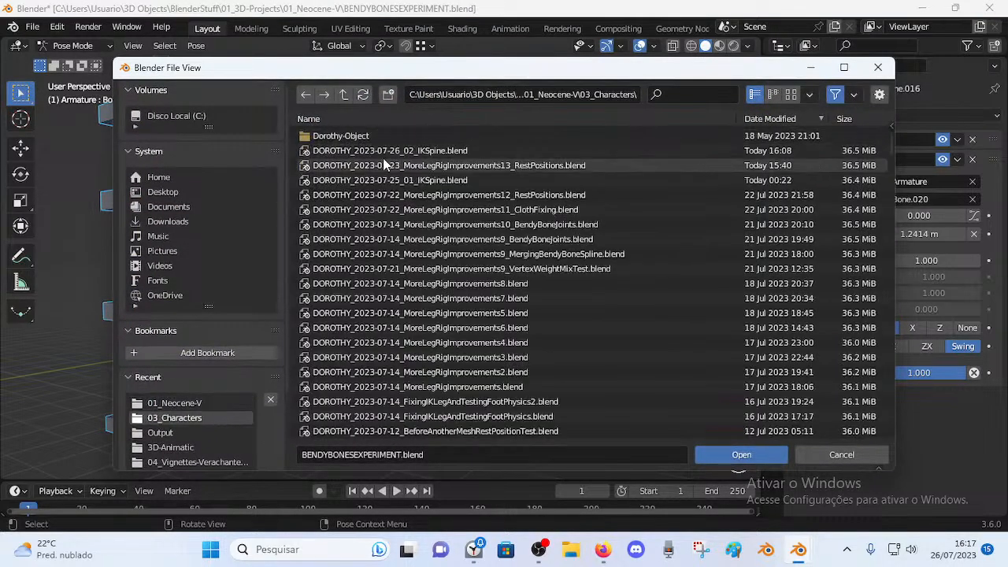
double_click(396, 150)
Clear all transforms on every bone of Dorothy's armature and select the chest control CTL-Spine.003.
middle_click_drag(379, 221, 330, 231)
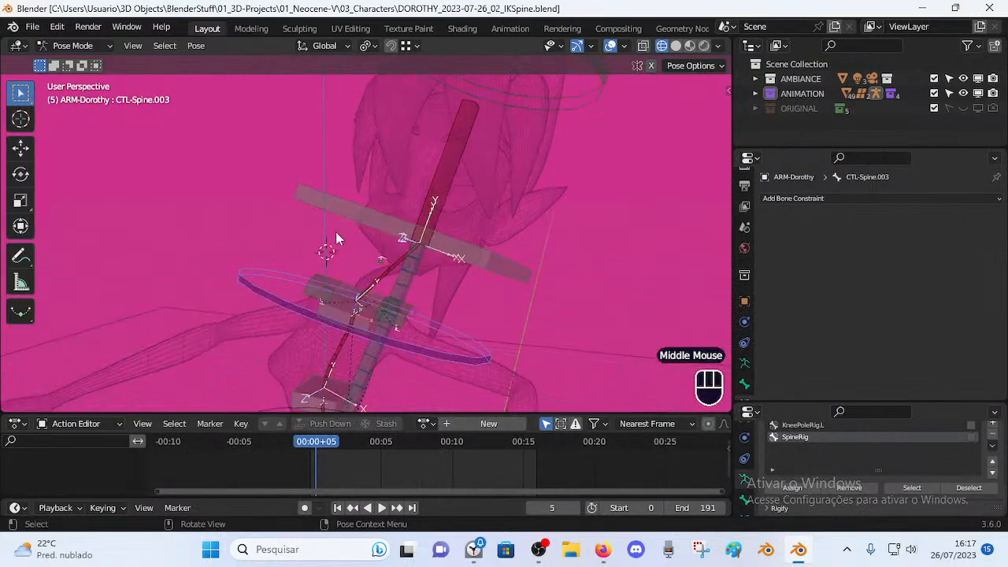
scroll(331, 236, "down", 3)
key("a")
key("alt+q")
key("alt+q")
middle_click_drag(386, 322, 401, 283, "shift")
middle_click_drag(402, 283, 449, 299)
scroll(355, 297, "down", 1)
scroll(355, 297, "up", 4)
left_click(477, 265)
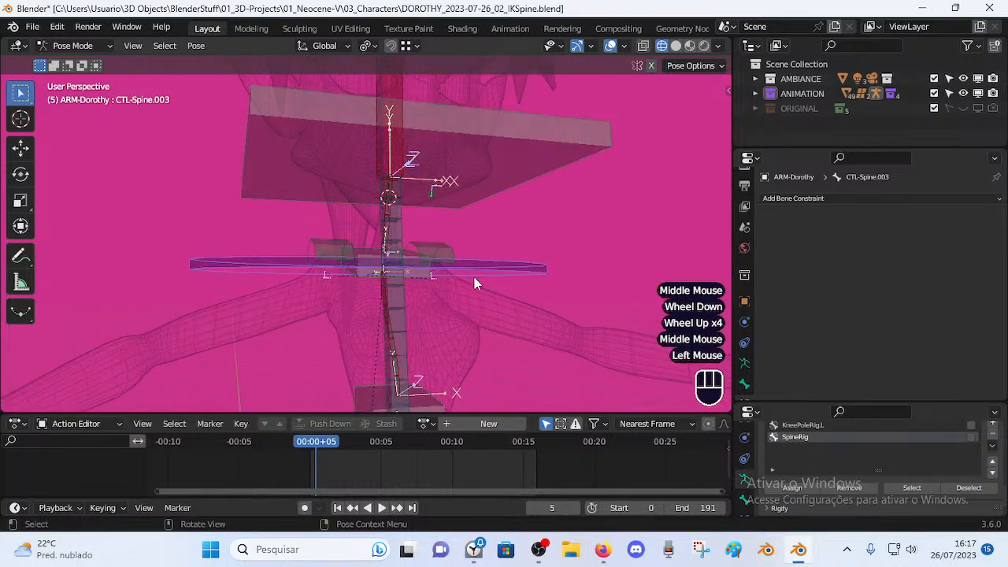
left_click(474, 279)
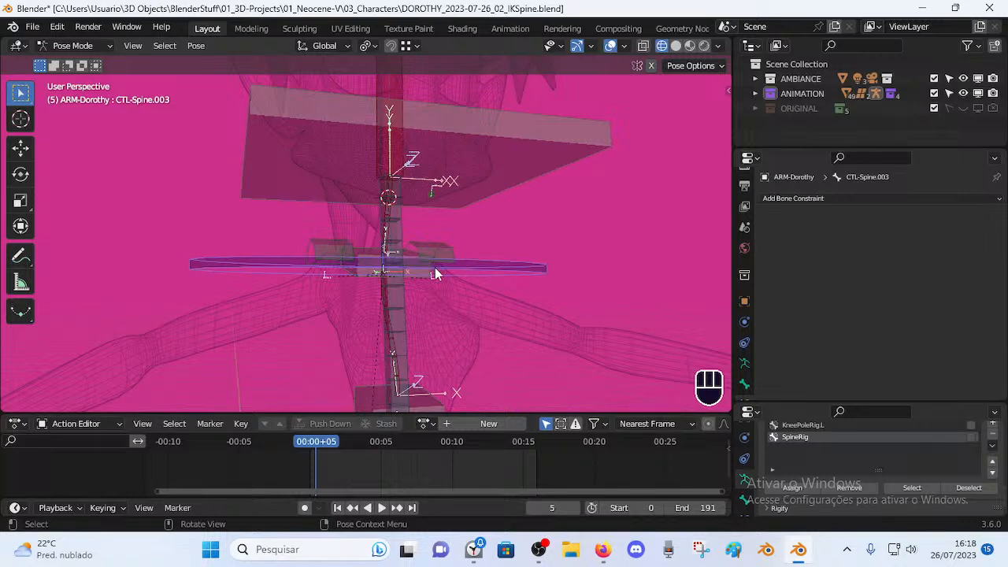
In Edit Mode, try moving MCH-Spine-BB and the base plate TIP-Spine-BB-Handler.001, cancelling the moves.
left_click(410, 307)
middle_click_drag(411, 307, 418, 158, "shift")
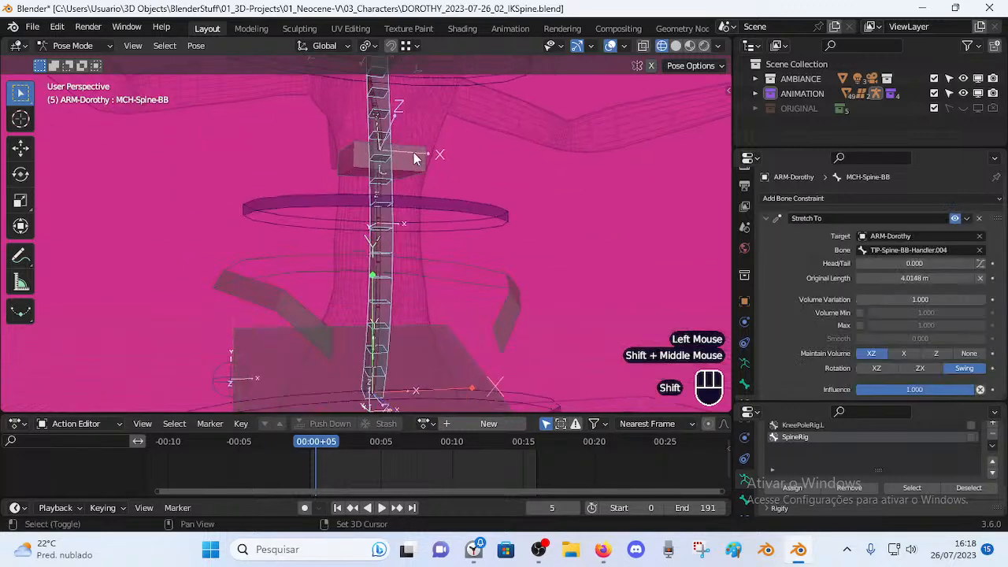
key("Tab")
middle_click_drag(438, 310, 392, 224, "shift")
key("g")
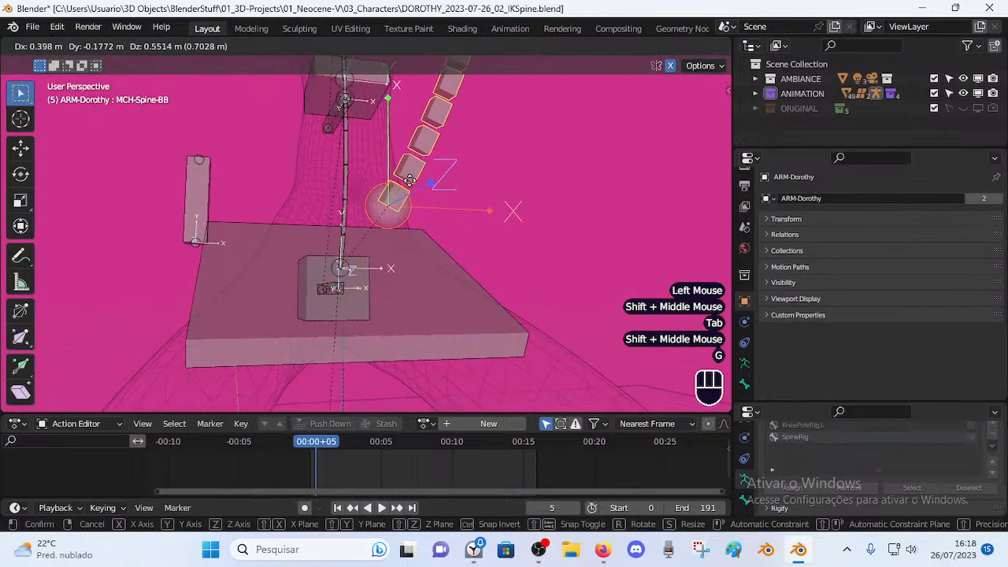
right_click(406, 175)
left_click(415, 312)
key("g")
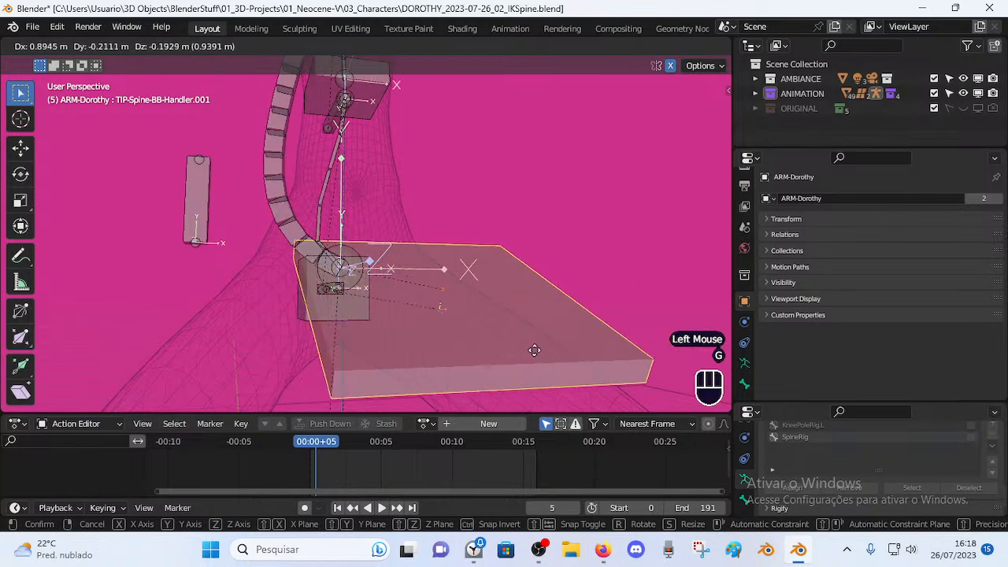
left_click(378, 236)
Select MCH-Spine-BB and look through the Relations settings of the ARM-Dorothy object.
left_click(354, 183)
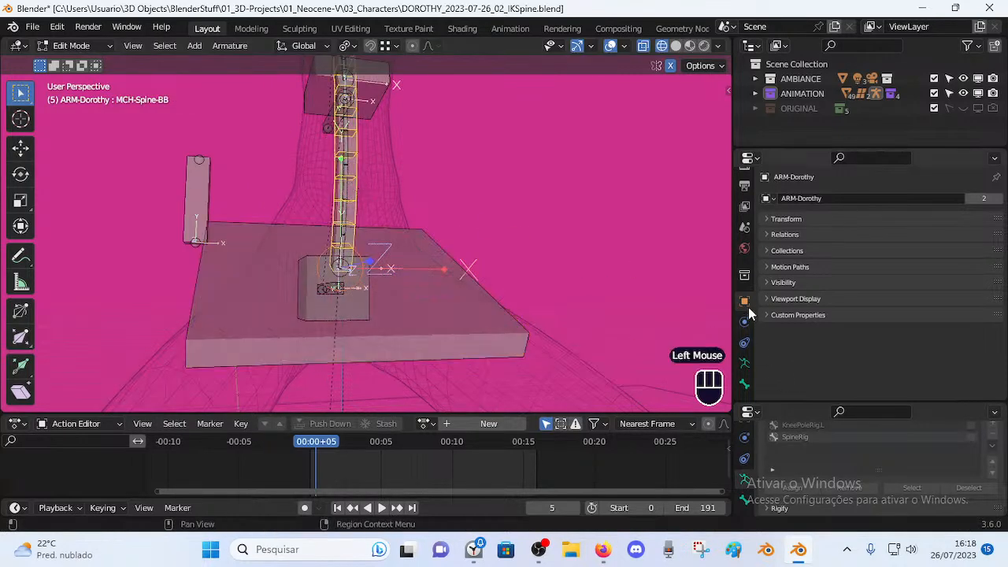
left_click(764, 233)
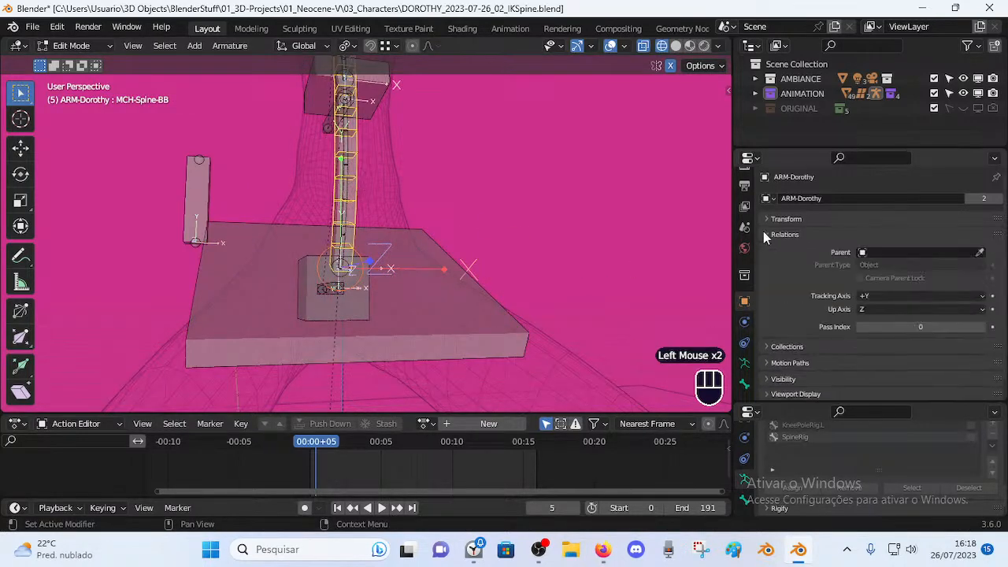
left_click(769, 236)
left_click(769, 235)
Try to parent MCH-Spine-BB to the base plate TIP-Spine-BB-Handler.001.
left_click(384, 236, "shift")
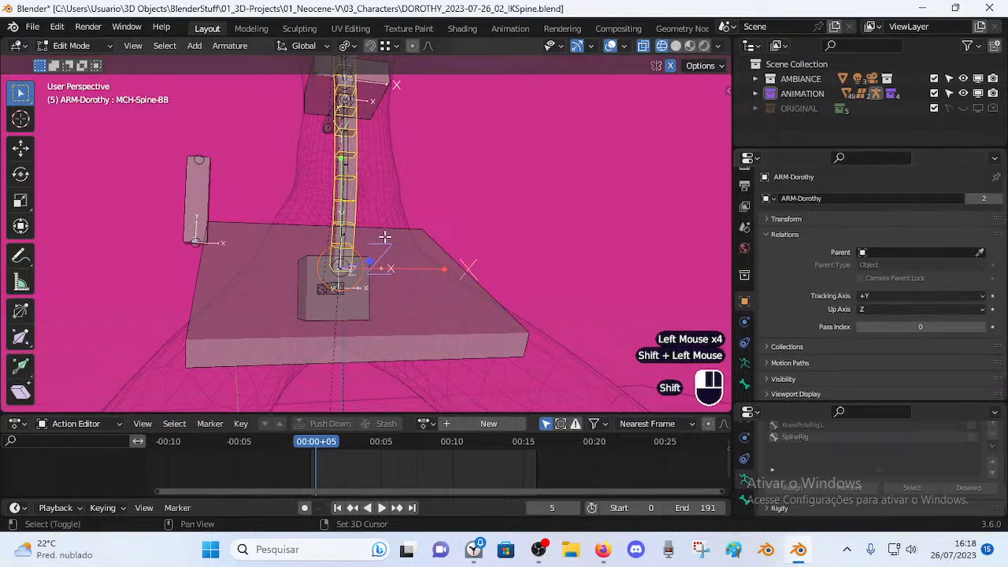
key("ctrl+p")
left_click(444, 256)
left_click(456, 191)
double_click(362, 176)
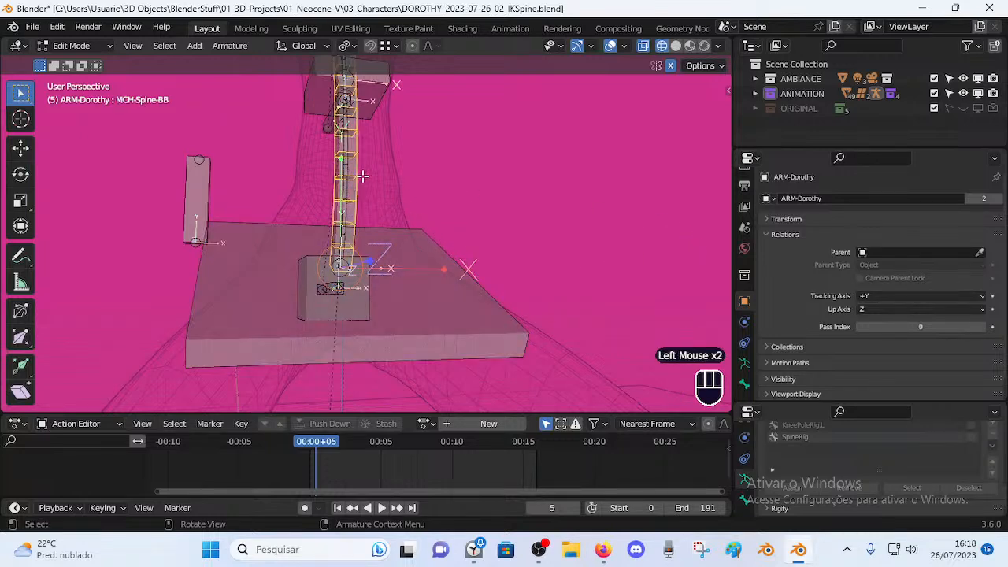
Isolate MCH-Spine-BB and TIP-Spine-BB-Handler.001 by hiding all other bones in Edit Mode.
scroll(472, 271, "up", 1)
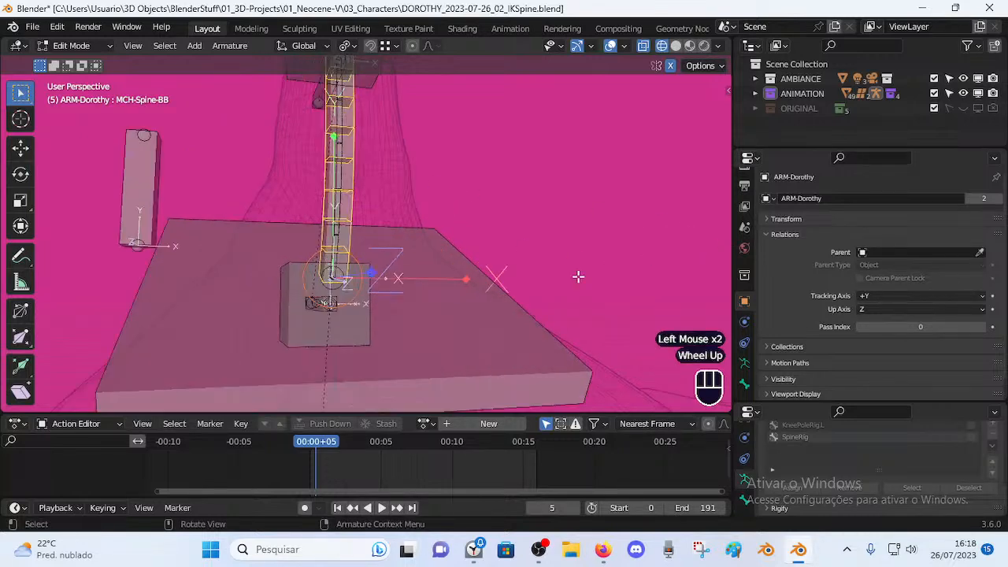
key("ctrl+Tab")
key("Tab")
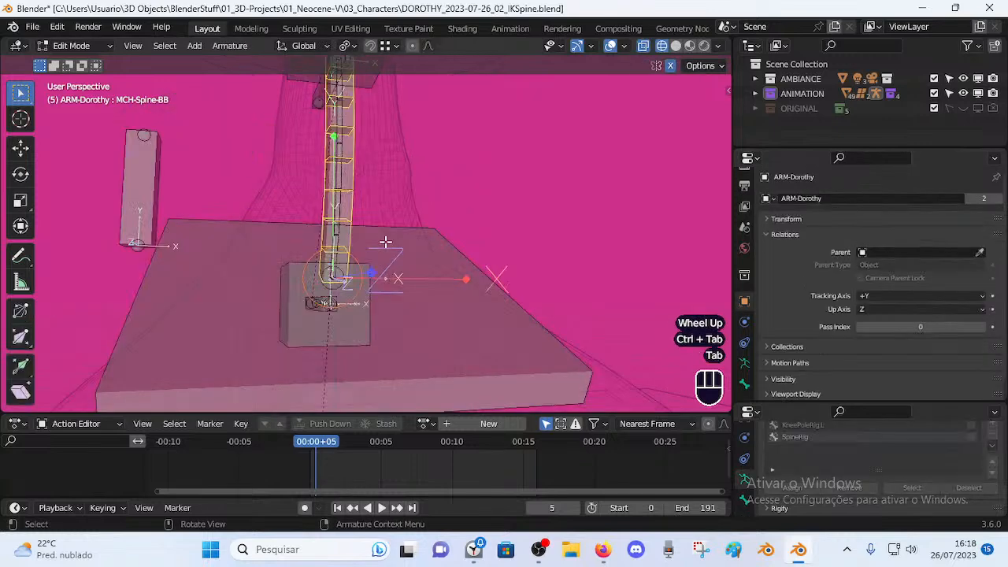
left_click(359, 198)
left_click(359, 199)
left_click(423, 248, "shift")
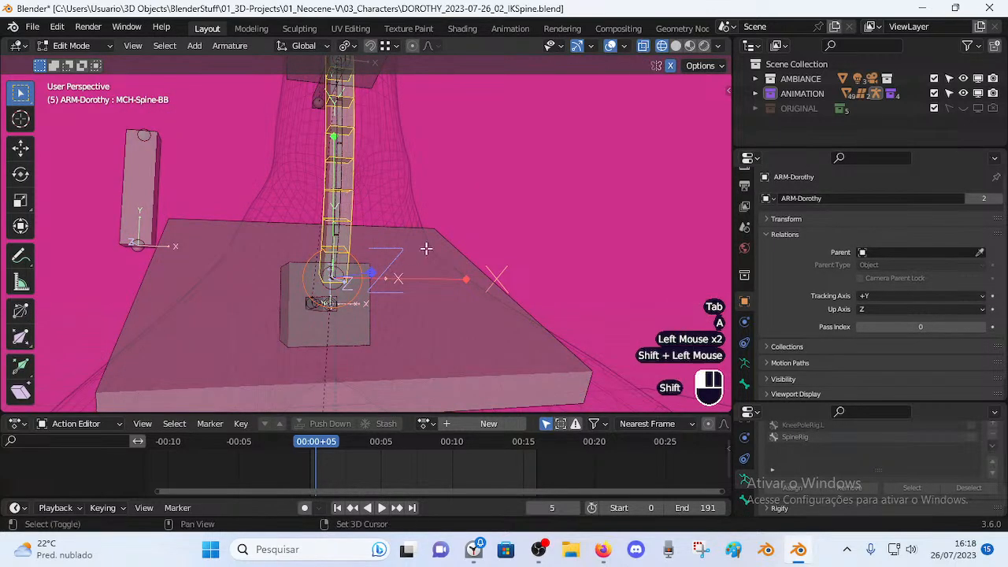
key("shift+h")
Try moving each of the two isolated bones, cancel the moves and undo the hiding of the other bones.
left_click(351, 197)
key("g")
right_click(444, 169)
left_click(385, 325)
key("g")
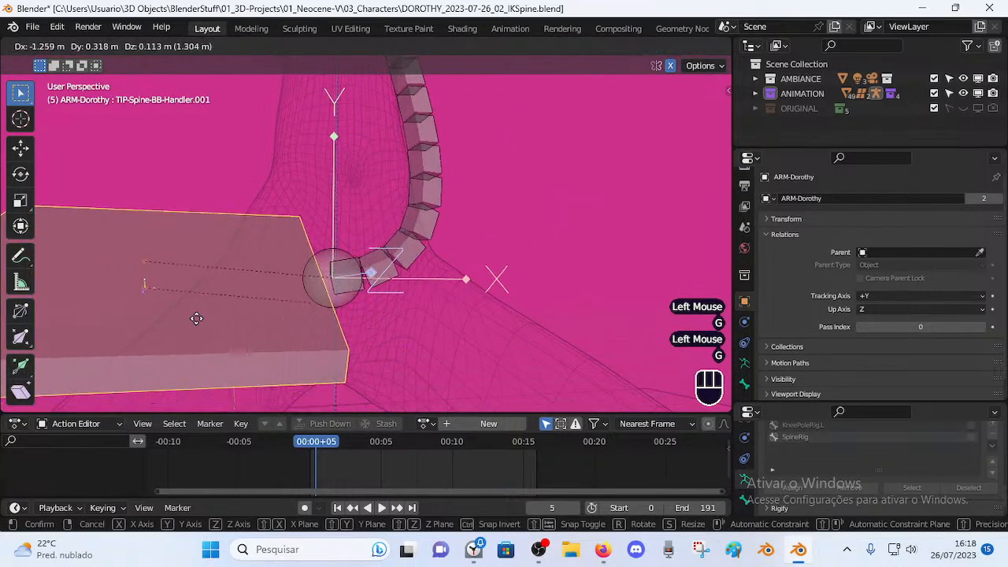
right_click(340, 319)
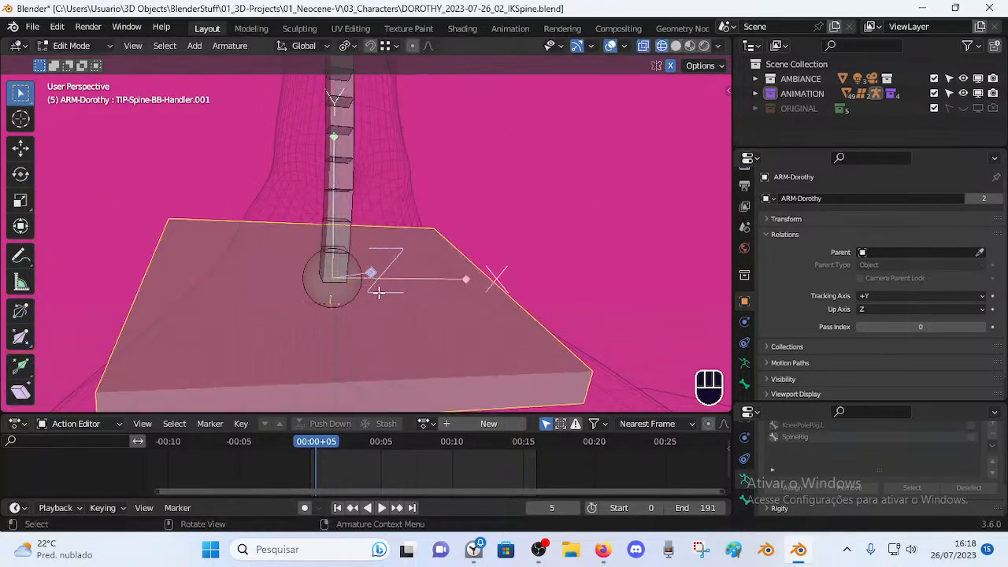
key("ctrl+z")
key("ctrl+z")
key("ctrl+z")
Examine the Parent setting in the bone Relations of MCH-Spine-BB and TIP-Spine-BB-Handler.001.
left_click(382, 287)
left_click(407, 270)
left_click(406, 271)
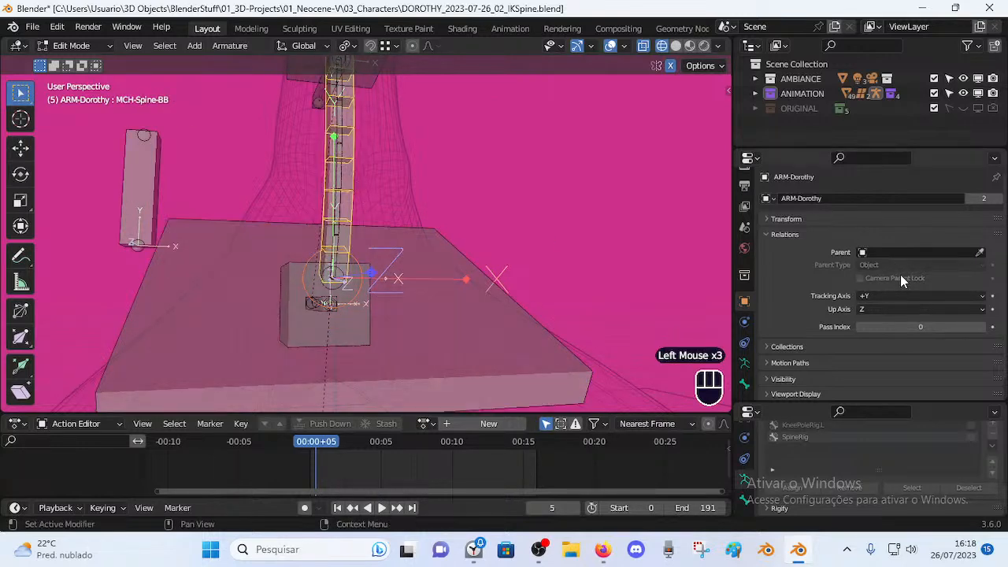
left_click(744, 384)
scroll(829, 277, "up", 2)
scroll(790, 239, "up", 1)
left_click(790, 235)
left_click(785, 250)
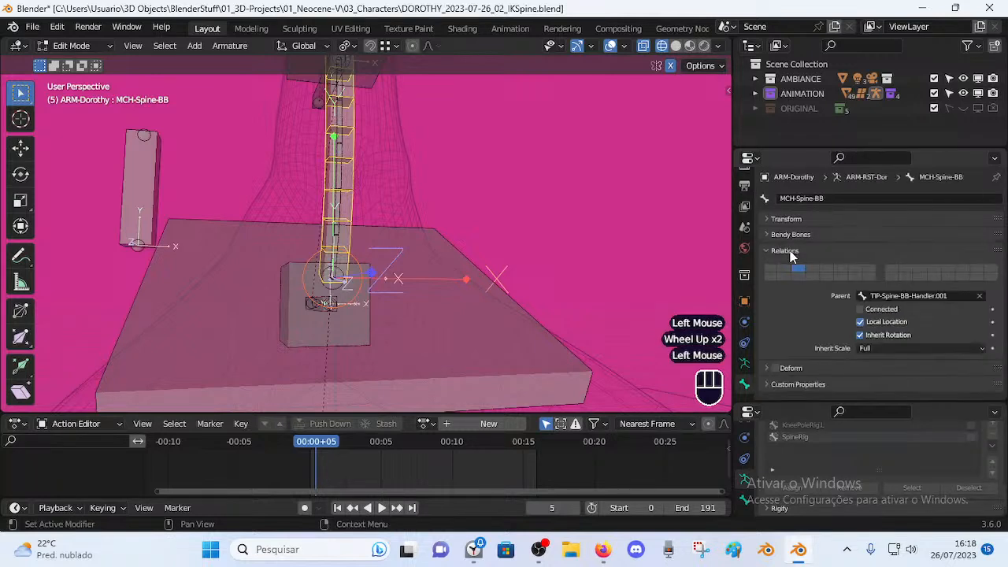
left_click(786, 251)
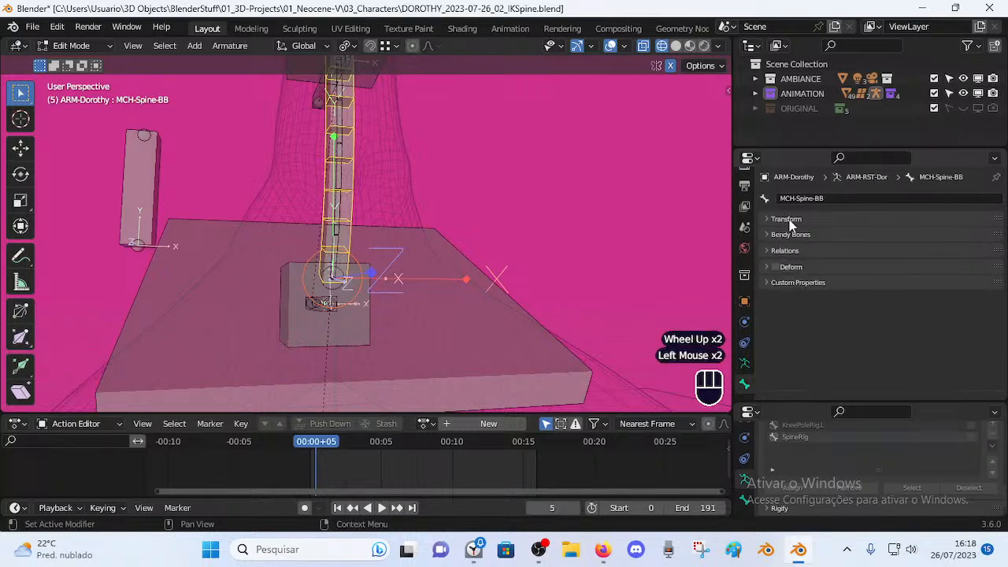
left_click(795, 251)
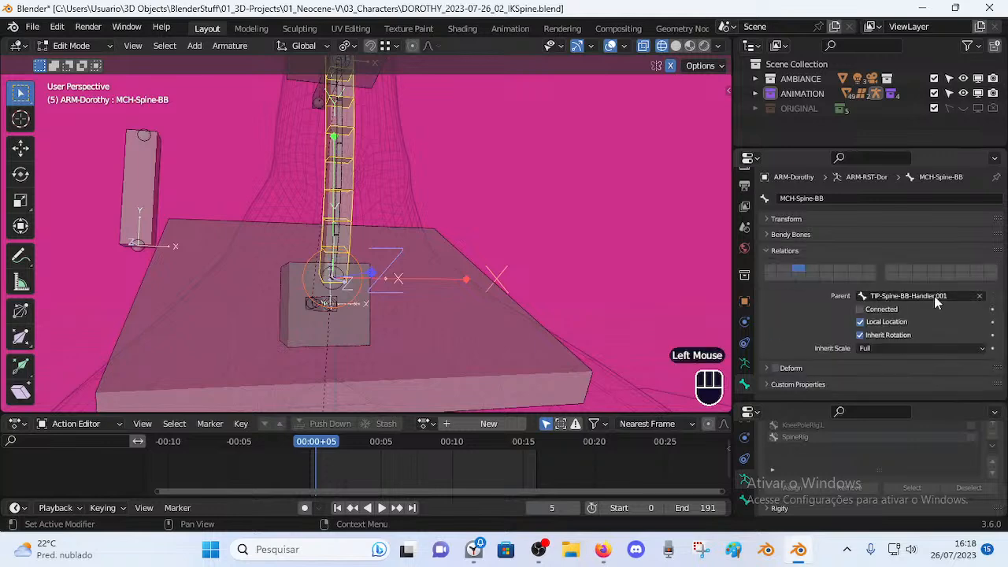
left_click(416, 286)
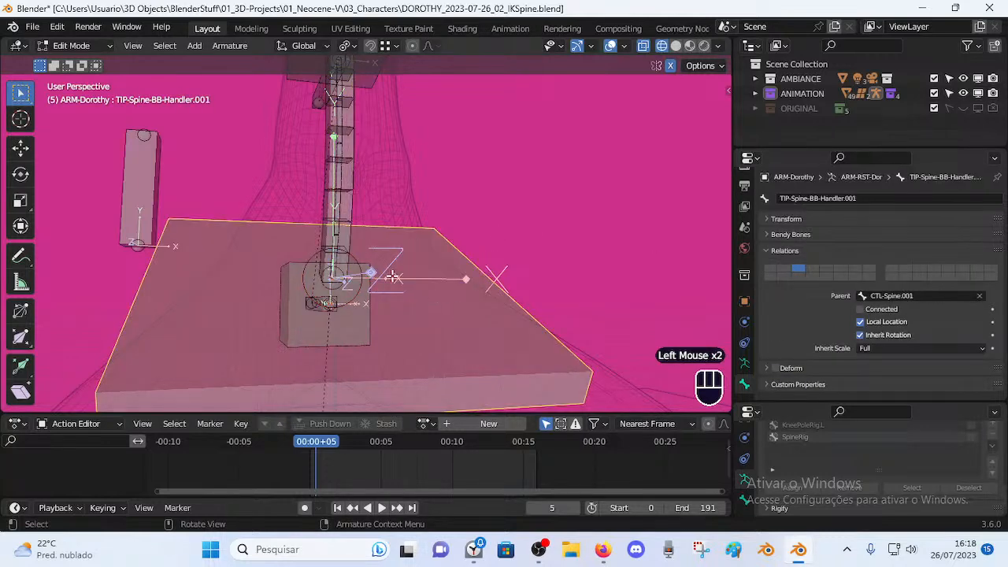
Try moving TIP-Spine-BB-Handler.002 in Edit Mode, cancel the move and return to Pose Mode.
middle_click_drag(414, 291, 349, 349)
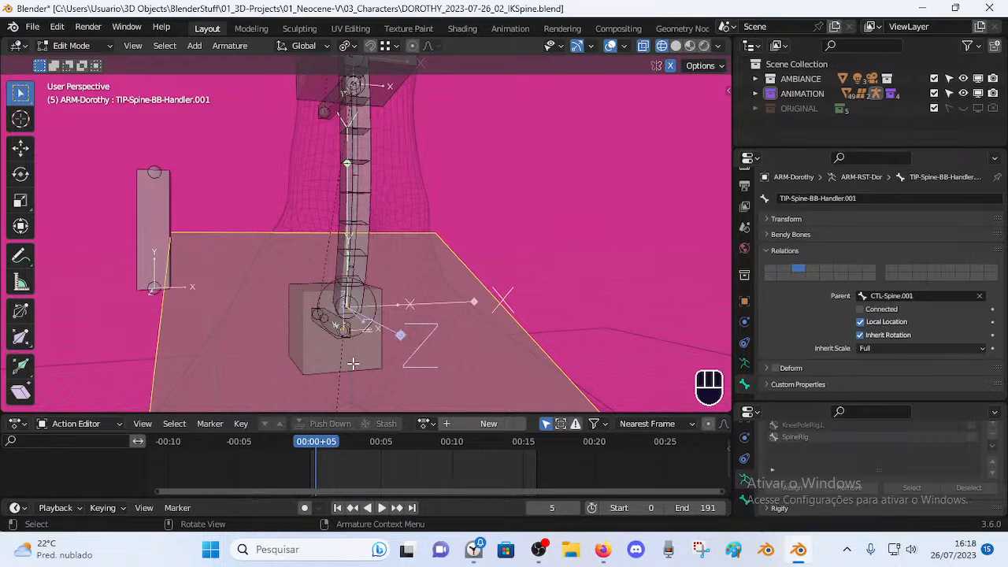
middle_click_drag(392, 188, 363, 230, "shift")
left_click(399, 235)
scroll(397, 206, "down", 2)
scroll(382, 236, "up", 2)
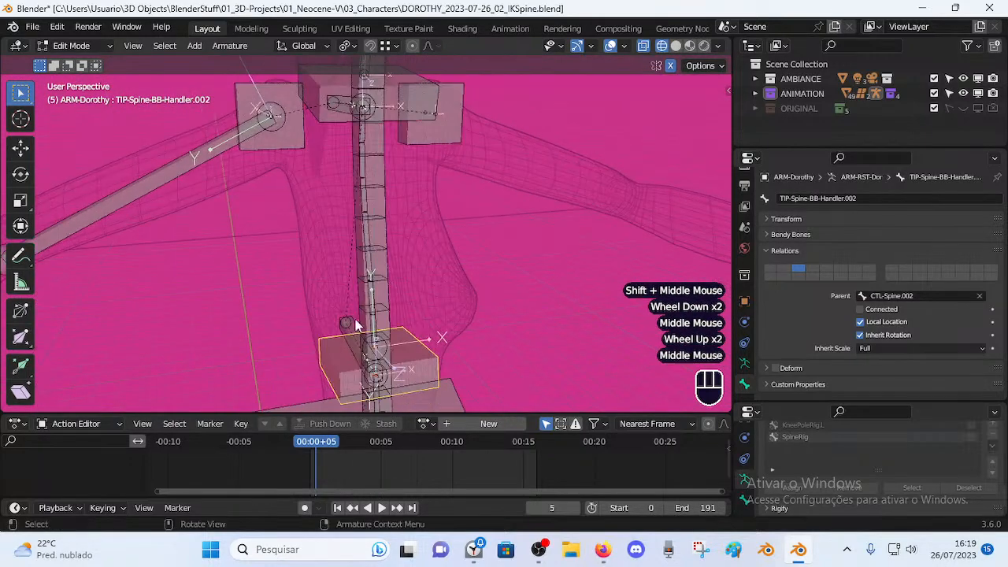
key("Tab")
middle_click_drag(387, 299, 453, 266)
key("Tab")
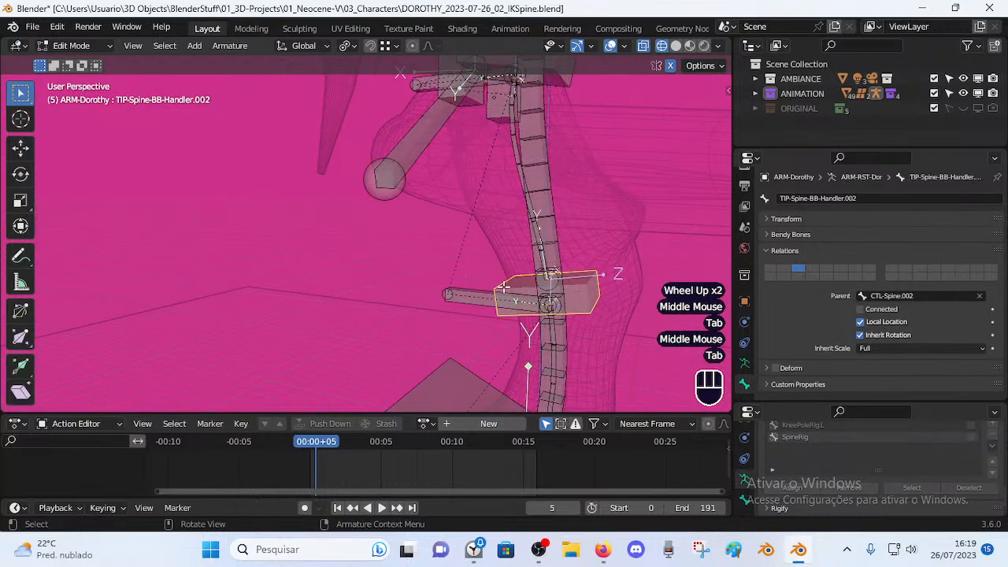
key("g")
right_click(477, 326)
key("Tab")
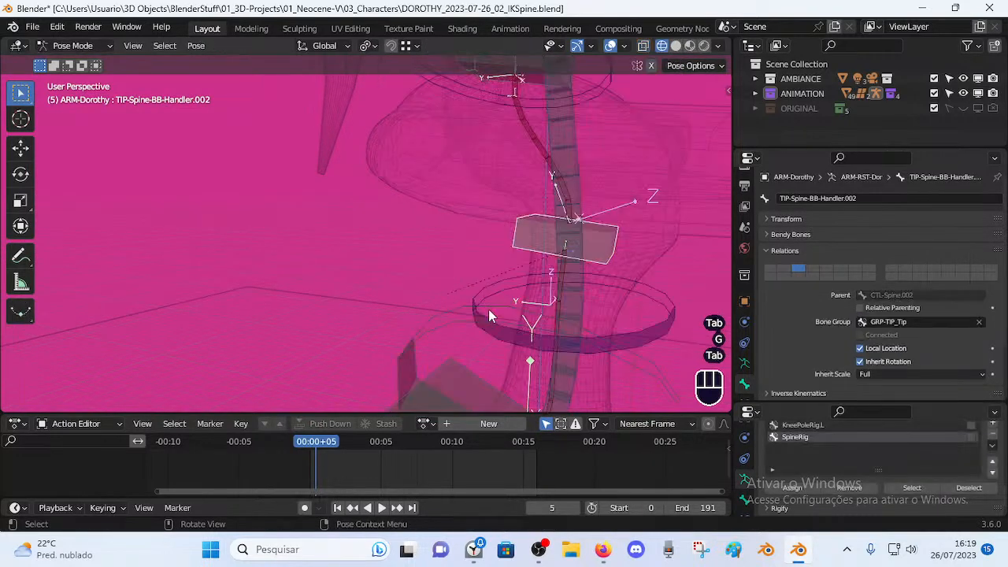
Examine the Parent settings of CTL-Spine.002, CTL-Spine.001 and the base plate TIP-Spine-BB-Handler.001 in the bone Relations.
middle_click_drag(488, 315, 484, 260)
left_click(484, 261)
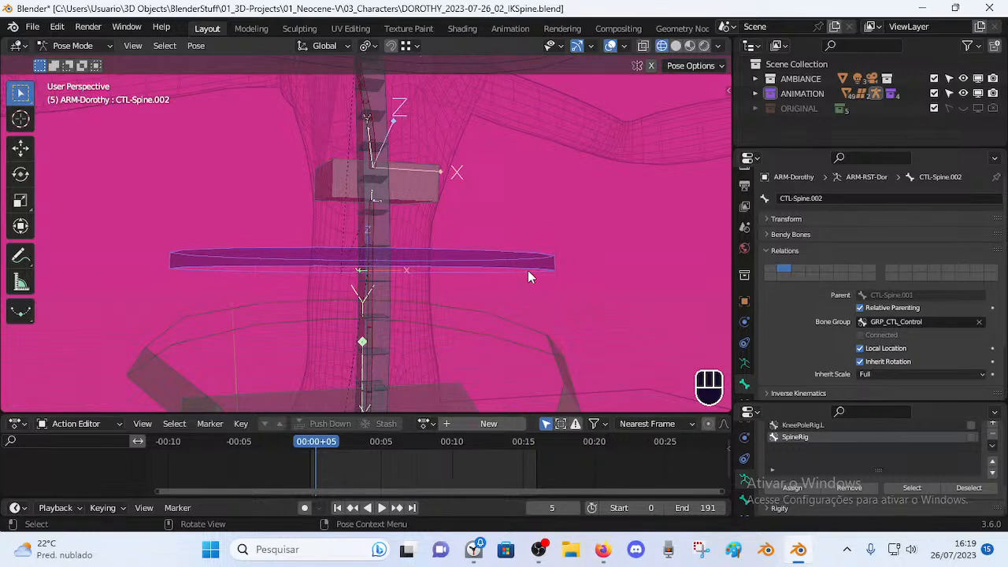
middle_click_drag(534, 278, 479, 275)
key("Tab")
middle_click_drag(391, 286, 344, 161)
scroll(291, 293, "up", 2)
middle_click_drag(337, 269, 329, 93, "shift")
middle_click_drag(325, 251, 322, 218, "shift")
middle_click_drag(378, 276, 401, 288)
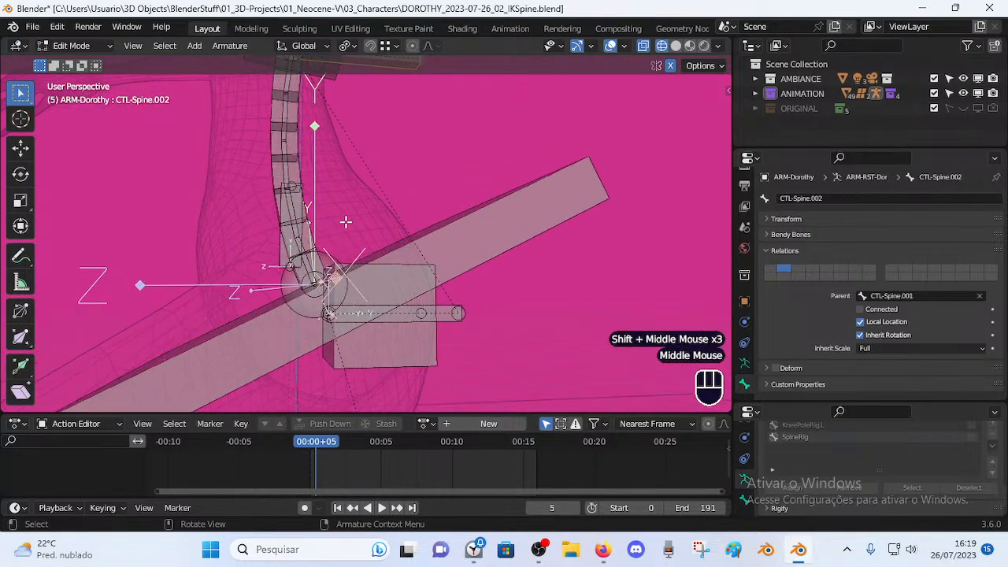
left_click(458, 314)
left_click(458, 313)
left_click(445, 314)
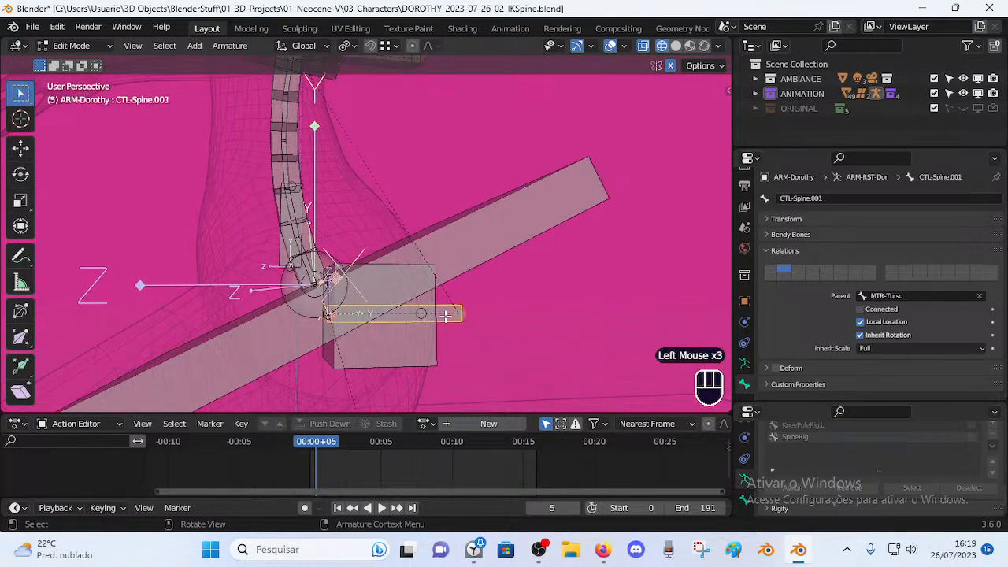
left_click(477, 224)
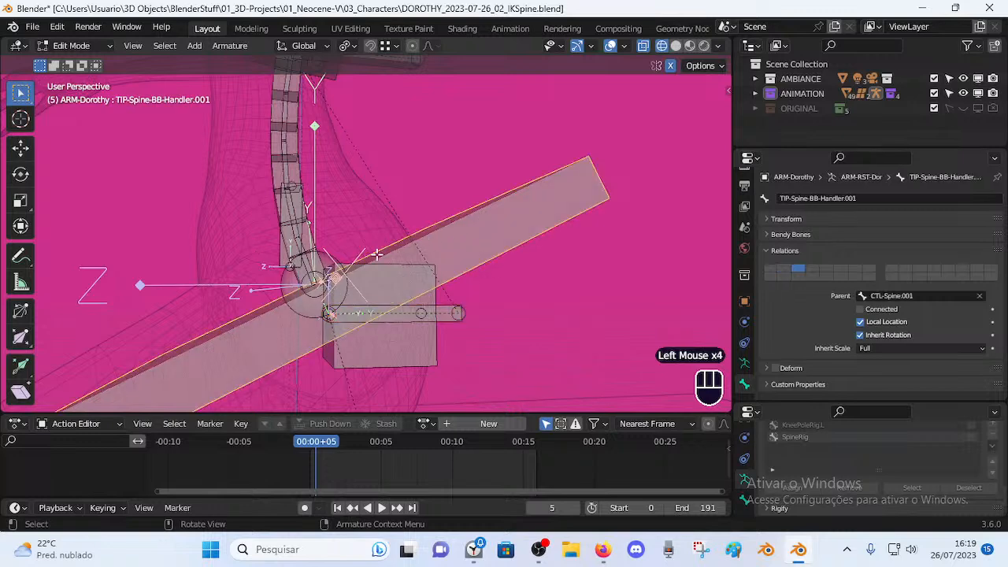
middle_click_drag(419, 274, 371, 280)
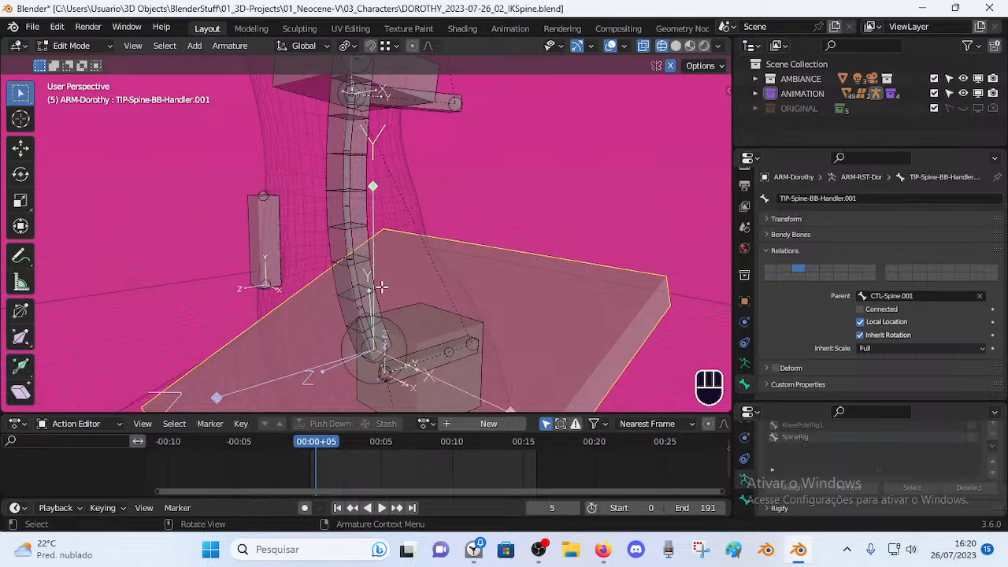
Try moving TIP-Spine-BB-Handler.004 below the head in Pose Mode.
middle_click_drag(385, 252, 459, 223)
scroll(458, 223, "down", 2)
key("ctrl+Tab")
middle_click_drag(459, 299, 432, 209, "shift")
scroll(438, 263, "down", 2)
middle_click_drag(438, 263, 438, 276, "shift")
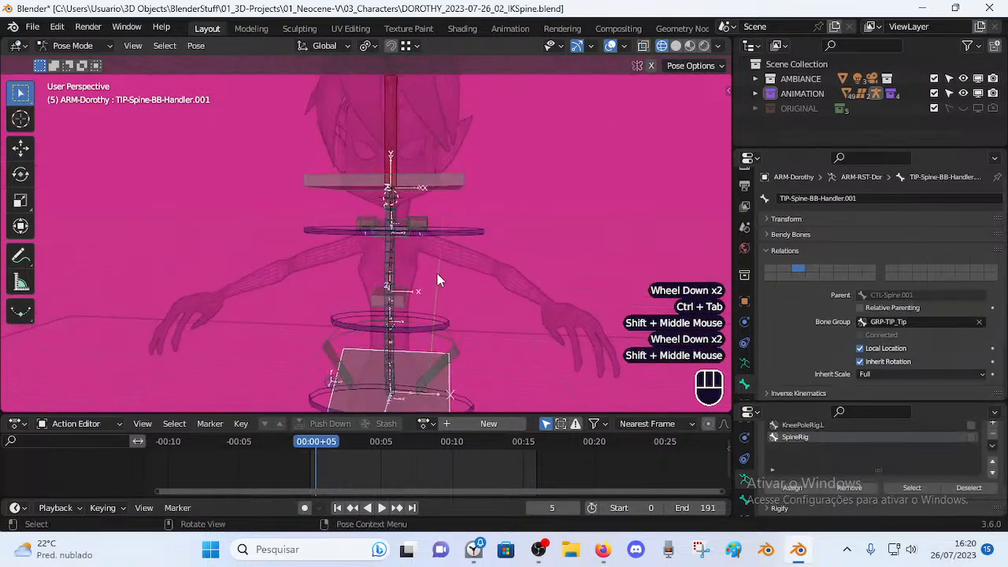
scroll(448, 243, "up", 3)
scroll(467, 192, "down", 2)
left_click(471, 168)
key("g")
key("Escape")
scroll(474, 181, "down", 1)
middle_click_drag(475, 180, 465, 216, "shift")
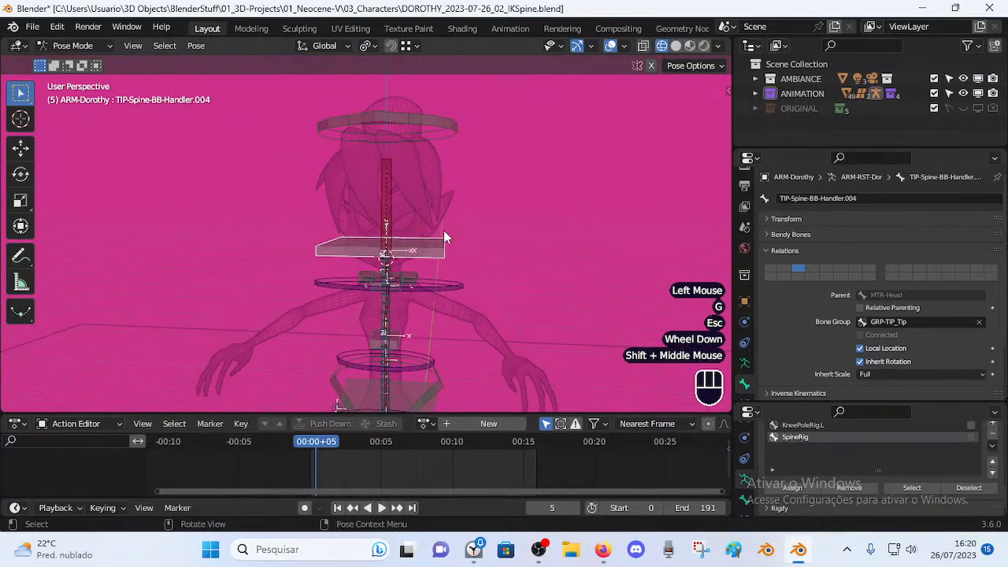
Rotate MTR-Head to one side and move it to test how the head and spine bones follow.
left_click(452, 138)
key("r")
left_click(521, 224)
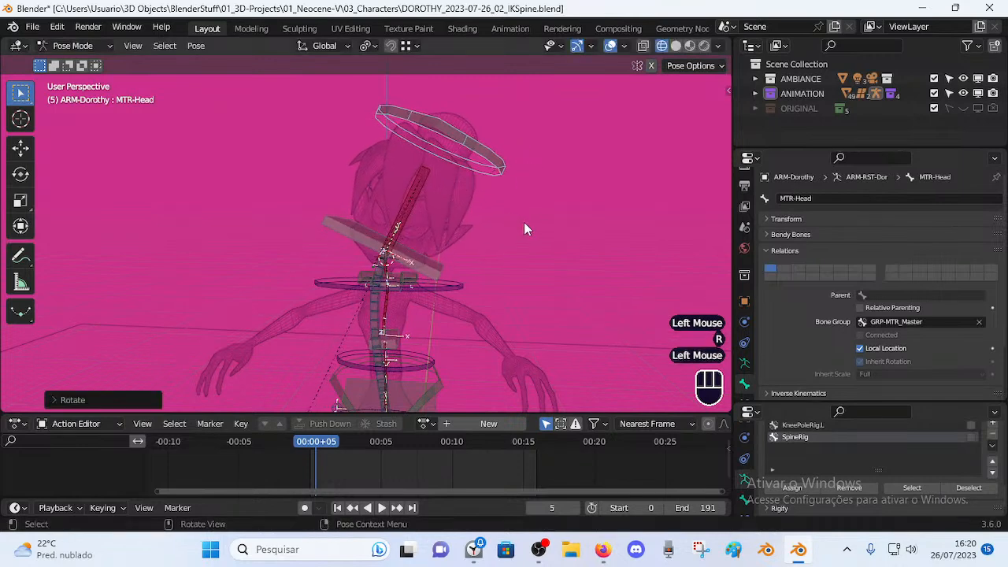
key("g")
left_click(516, 250)
key("g")
left_click(522, 231)
middle_click_drag(522, 231, 499, 267, "shift")
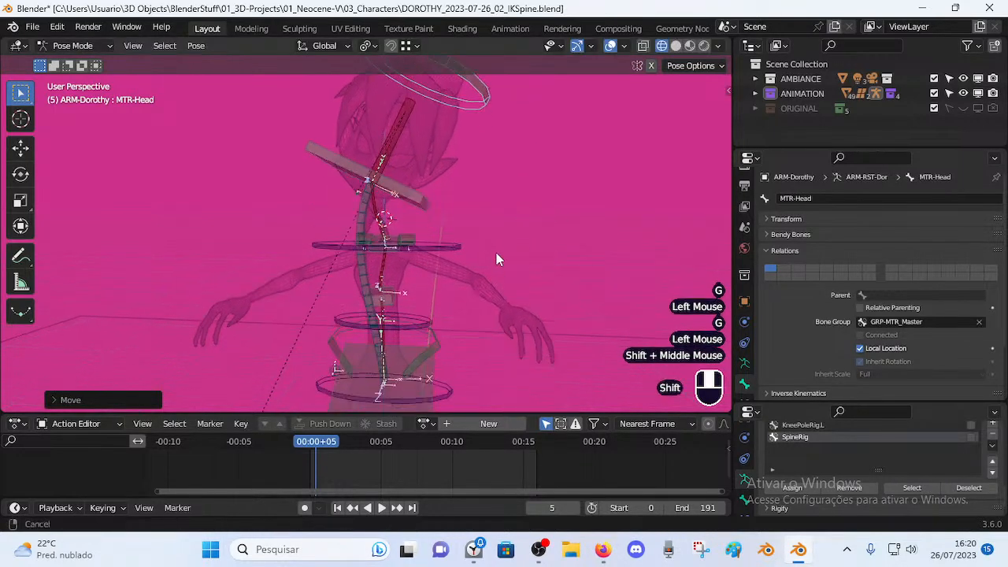
key("g")
left_click(492, 234)
key("g")
left_click(483, 230)
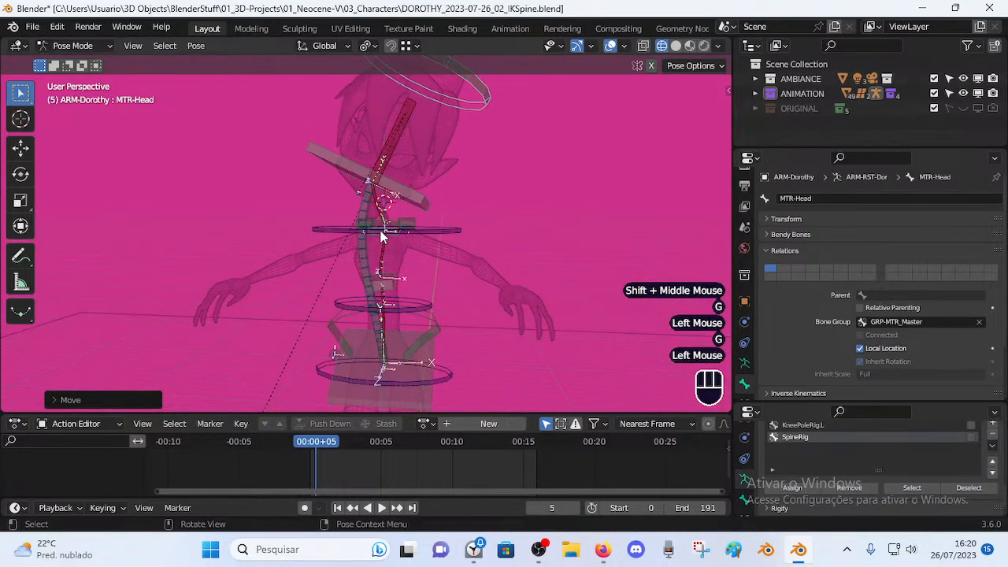
Try enabling the Copy Transforms constraint on TIP-Spine-BB-Handler.003 and lowering its Head/Tail value.
left_click(392, 221)
left_click(395, 222)
scroll(396, 228, "up", 1)
scroll(743, 465, "down", 1)
left_click(744, 489)
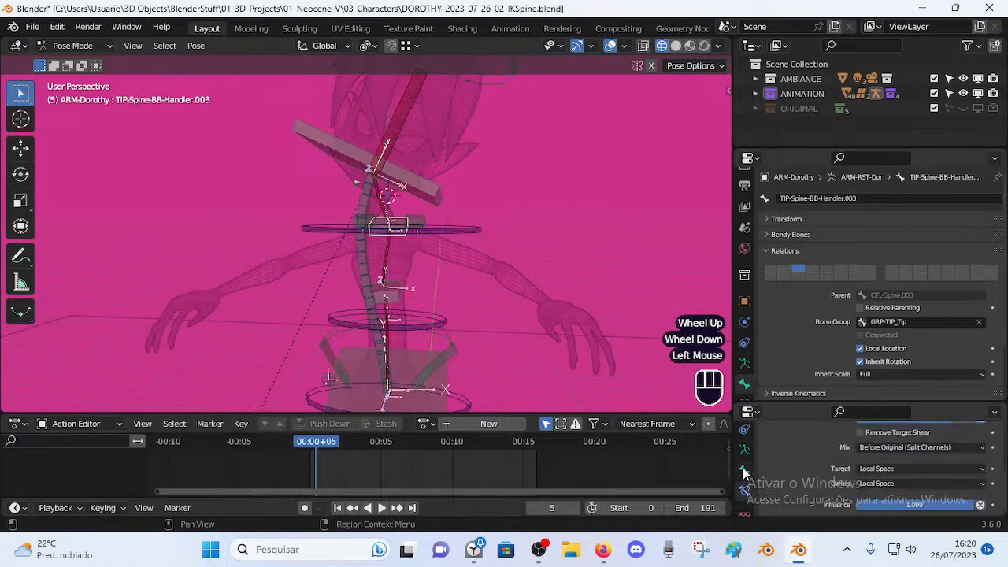
scroll(744, 378, "down", 2)
left_click(743, 358)
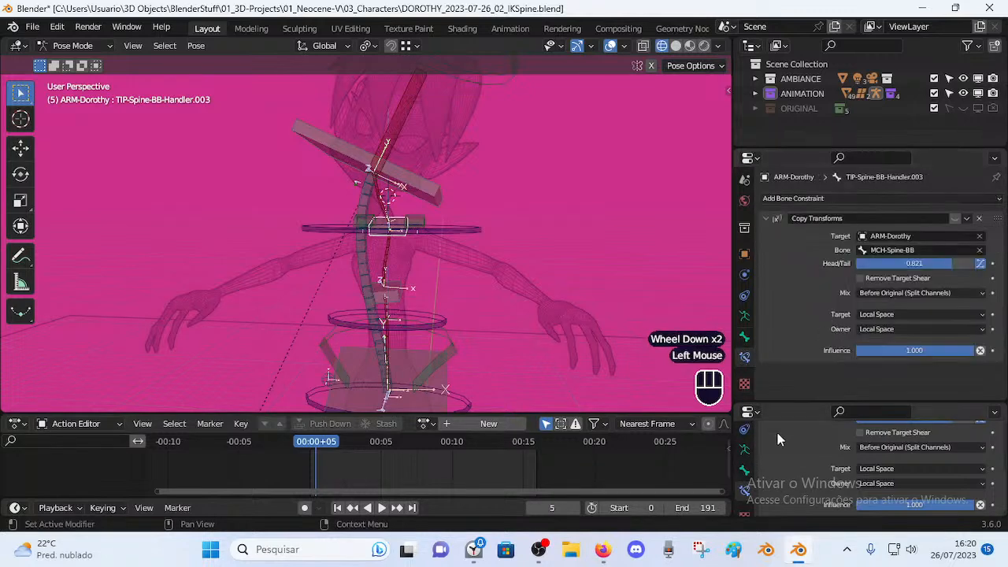
left_click(745, 450)
scroll(477, 231, "up", 2)
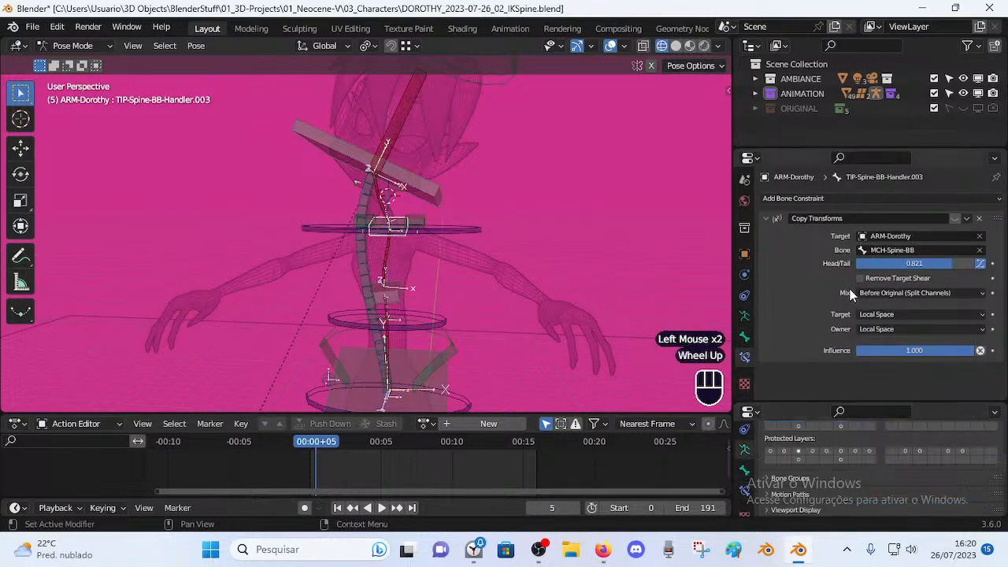
left_click(954, 218)
scroll(725, 251, "down", 2)
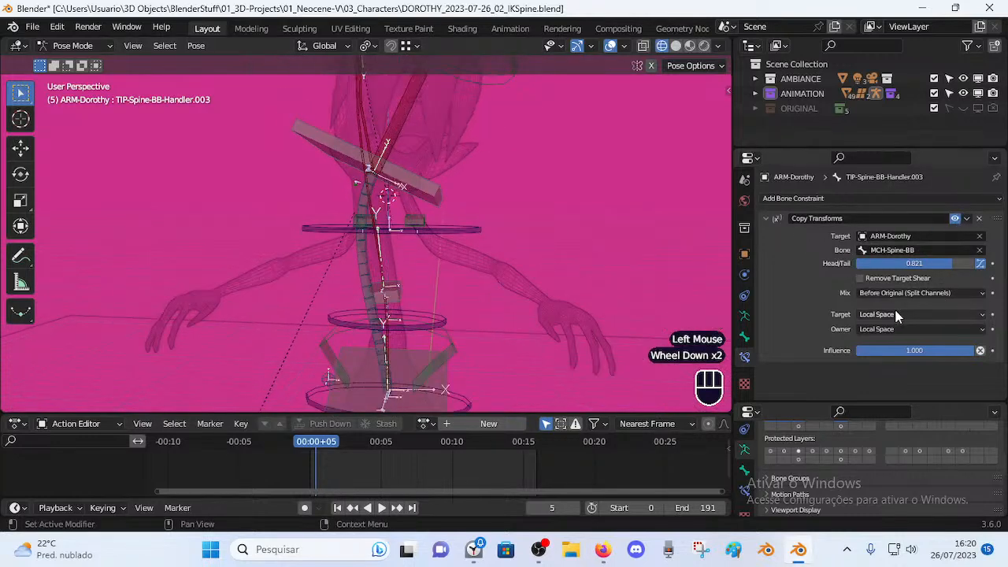
left_click_drag(934, 263, 838, 263)
Clear the pose of all bones and disable the Copy Transforms constraint on TIP-Spine-BB-Handler.004.
left_click(430, 186)
key("g")
left_click(472, 178)
scroll(485, 126, "down", 2)
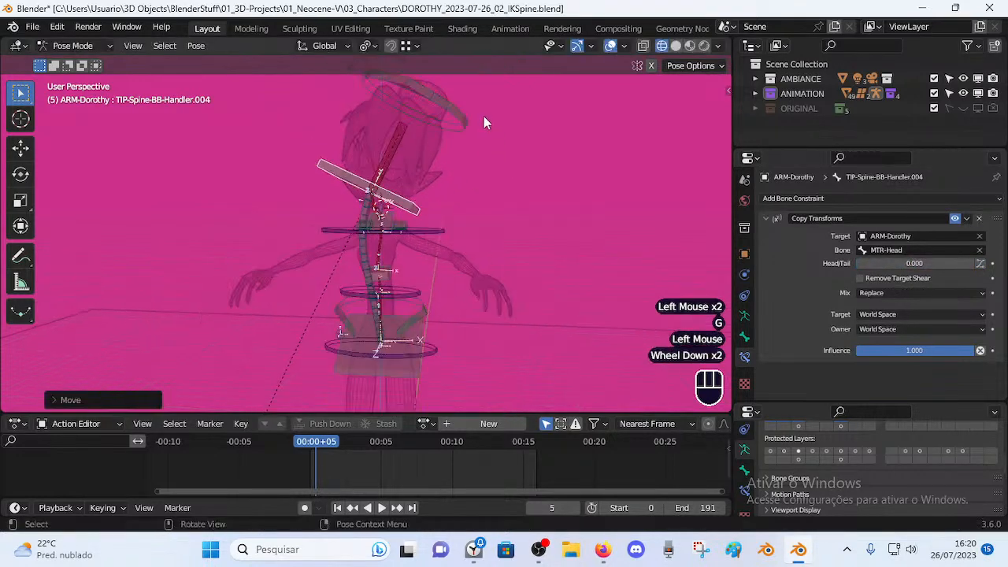
left_click(954, 218)
key("r")
left_click(496, 234)
key("alt+q")
key("alt+q")
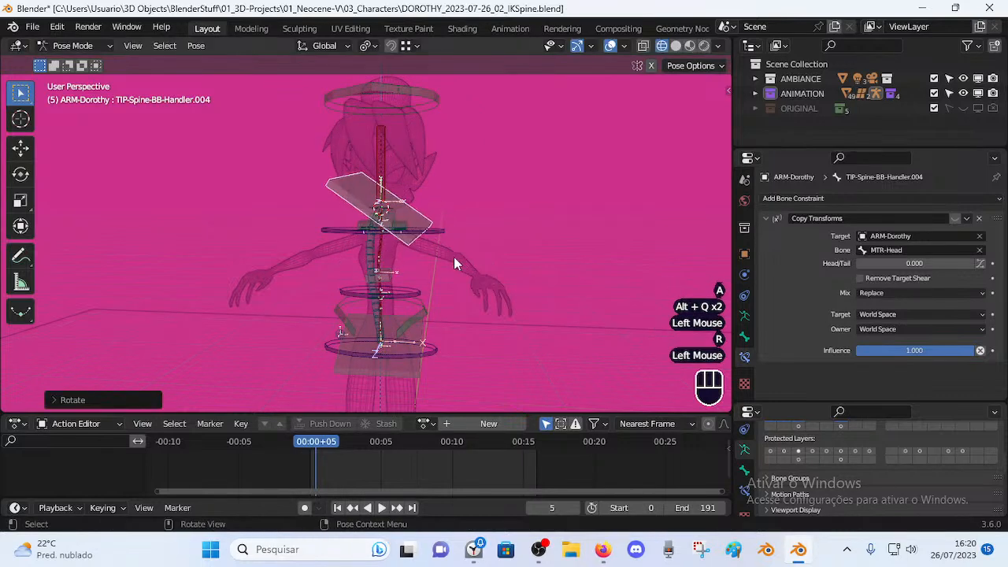
Move and rotate TIP-Spine-BB-Handler.004 freely to test how the bendy spine follows it.
scroll(454, 257, "up", 1)
key("g")
left_click(459, 221)
key("r")
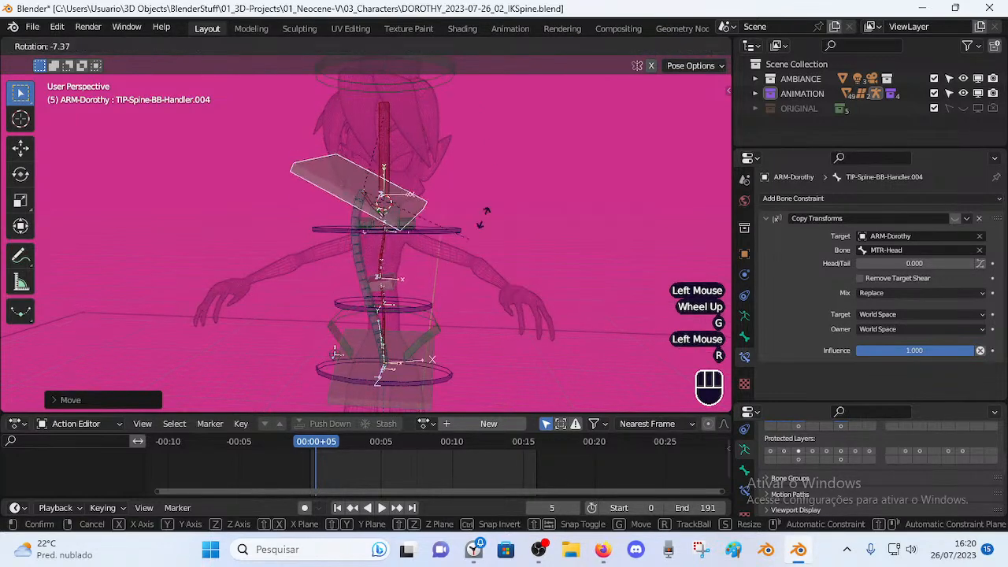
left_click(462, 116)
middle_click_drag(463, 115, 511, 204)
key("g")
left_click(372, 176)
key("r")
left_click(449, 234)
key("g")
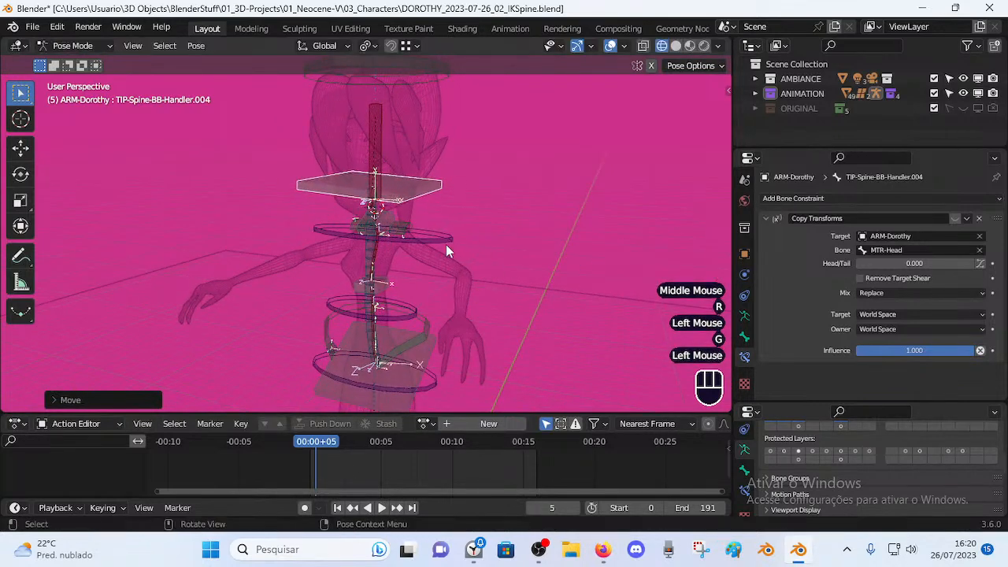
left_click(449, 236)
middle_click_drag(450, 236, 484, 248)
scroll(486, 251, "up", 2)
key("r")
left_click(516, 260)
key("g")
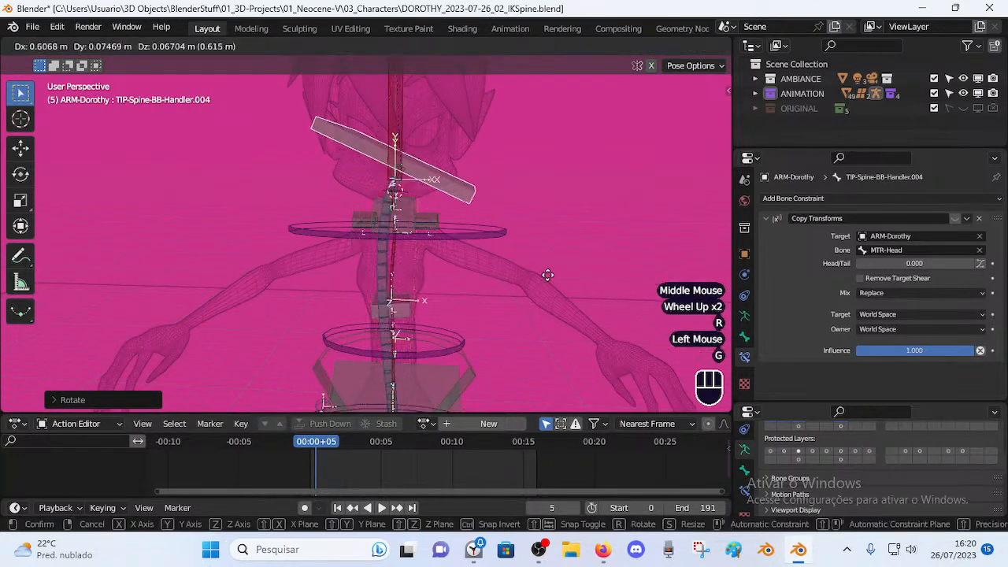
left_click(520, 262)
key("r")
left_click(492, 228)
Try another rotation of TIP-Spine-BB-Handler.004, cancel it and clear the test pose.
left_click(473, 237)
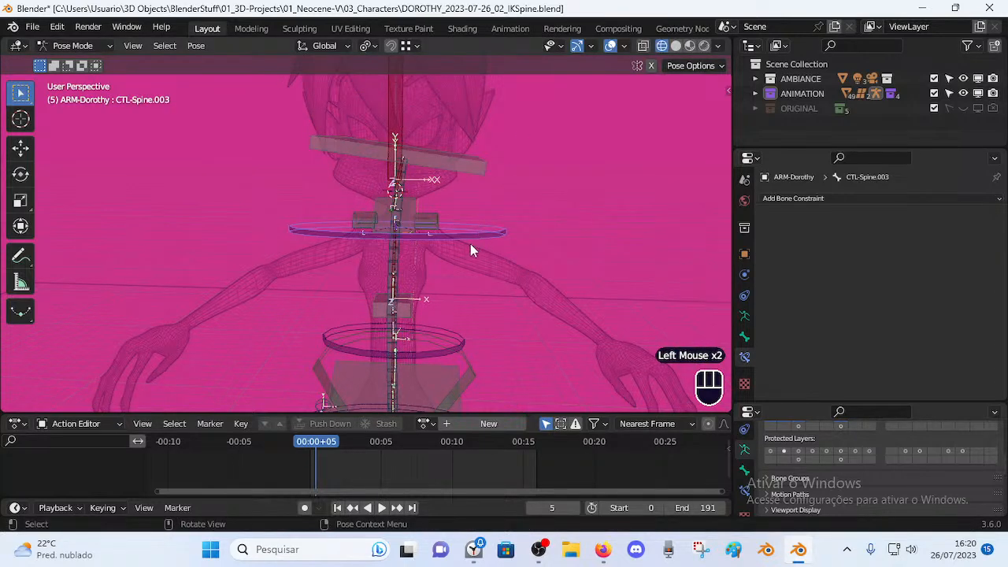
left_click(475, 155)
key("r")
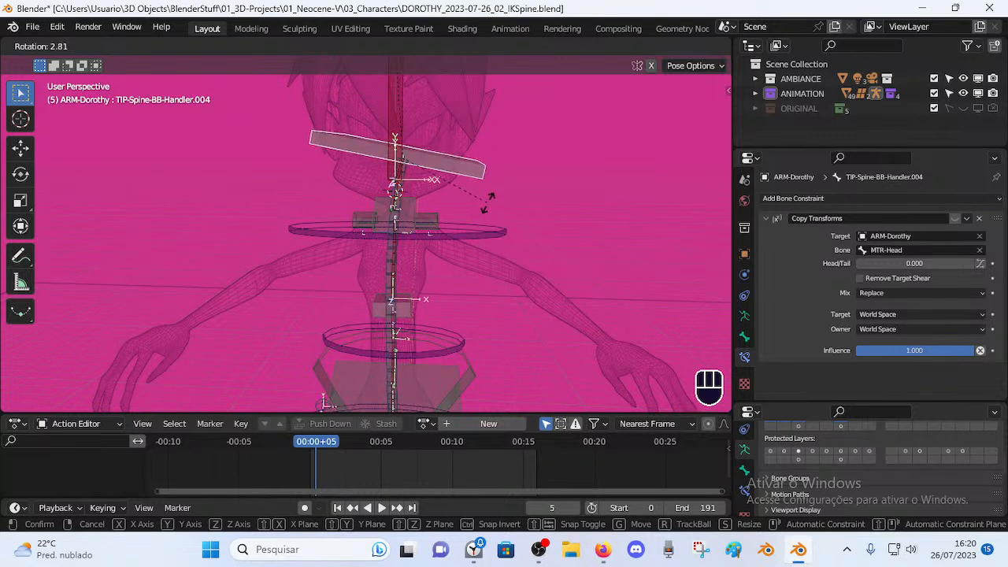
key("Tab")
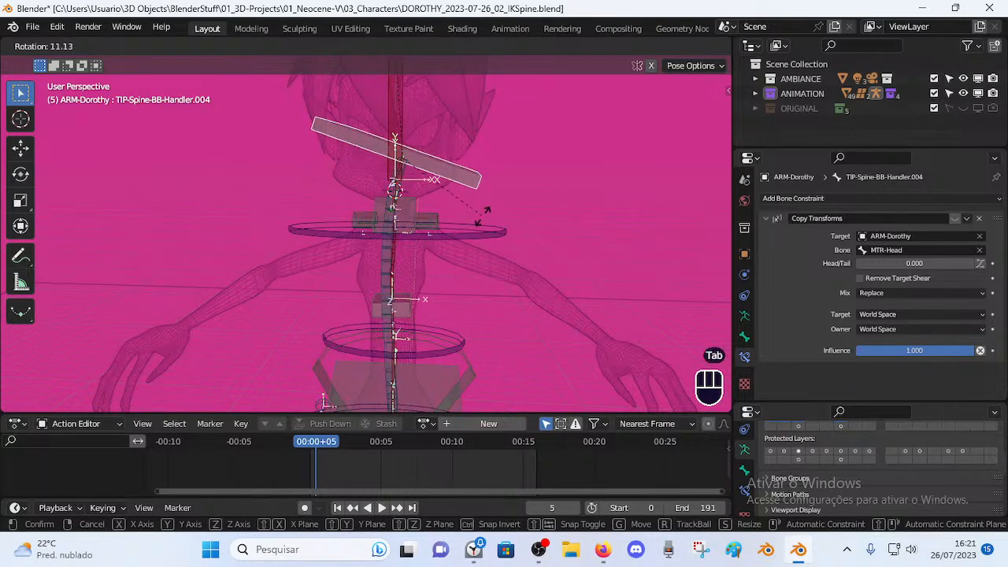
key("Escape")
key("alt+q")
key("alt+q")
Examine how CTL-Spine.003 and TIP-Spine-BB-Handler.003 are placed between the shoulders in Edit Mode.
left_click(468, 238)
key("Tab")
scroll(443, 254, "up", 2)
middle_click_drag(443, 255, 451, 259)
key("Tab")
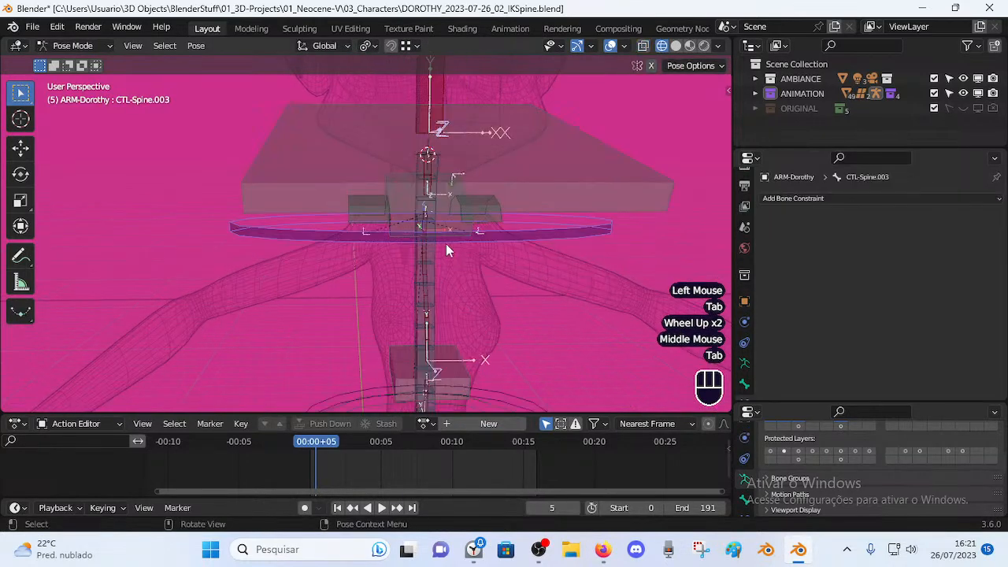
left_click(484, 239)
left_click(484, 239)
key("Tab")
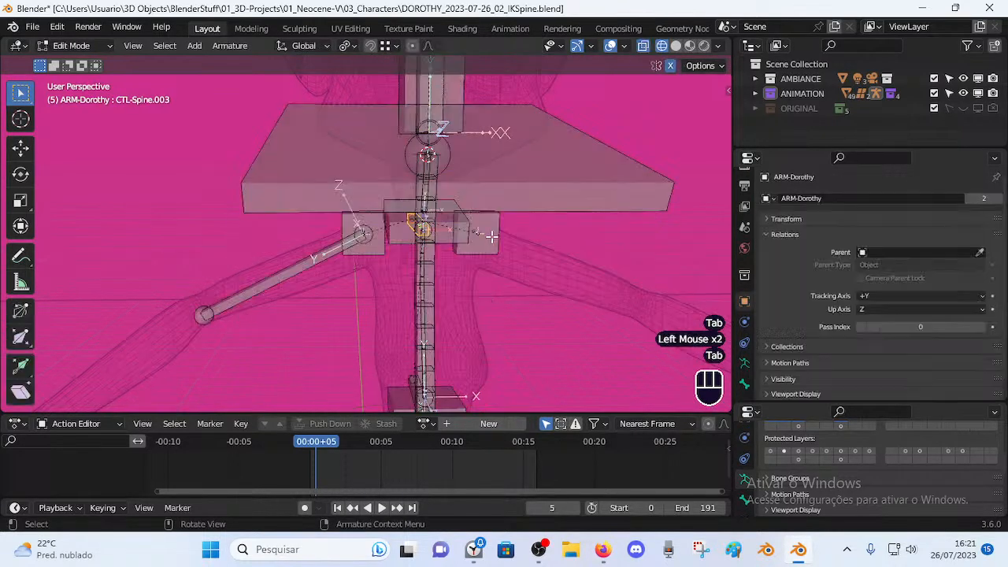
middle_click_drag(450, 231, 411, 220)
left_click(417, 218)
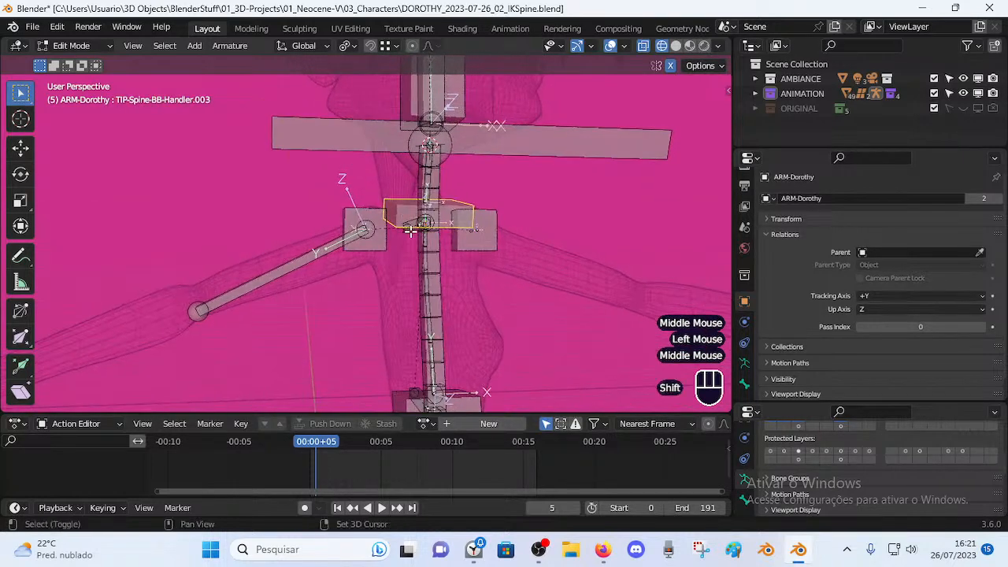
left_click(409, 229)
left_click(410, 231)
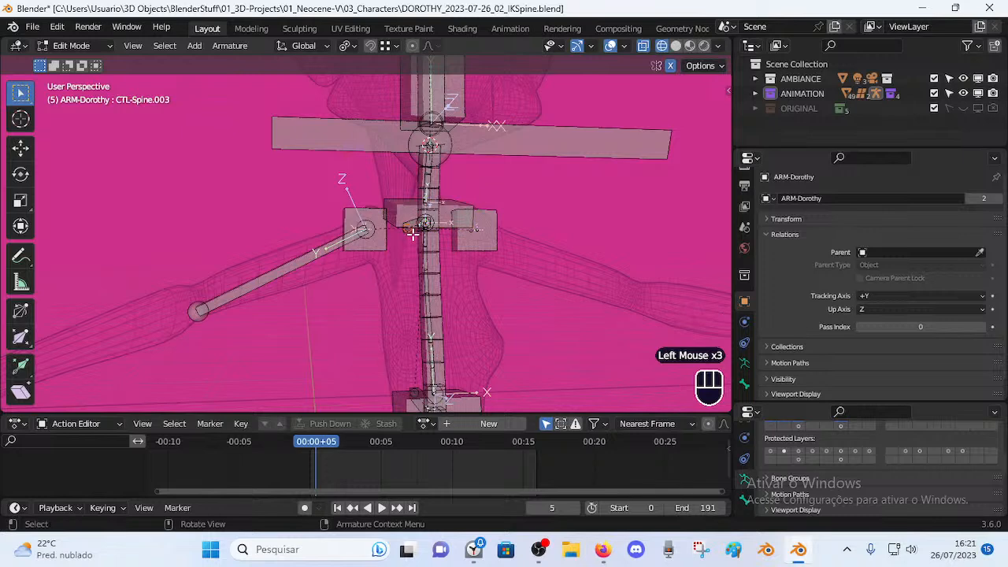
left_click(411, 230)
middle_click_drag(411, 226, 412, 221)
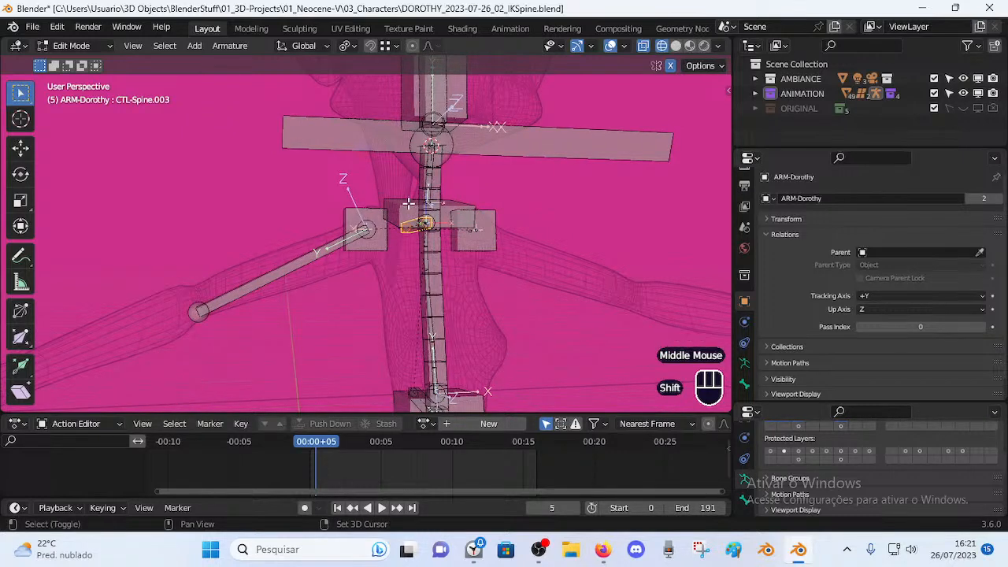
Try rotating the chest control CTL-Spine.003 in Pose Mode and cancel the rotation.
key("Tab")
left_click(566, 207)
scroll(468, 230, "down", 2)
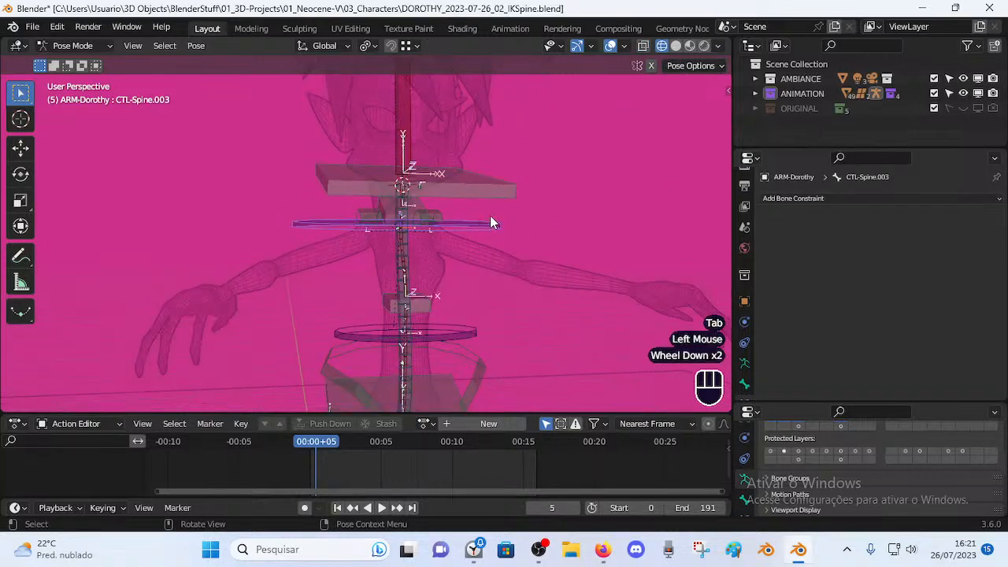
key("r")
key("Escape")
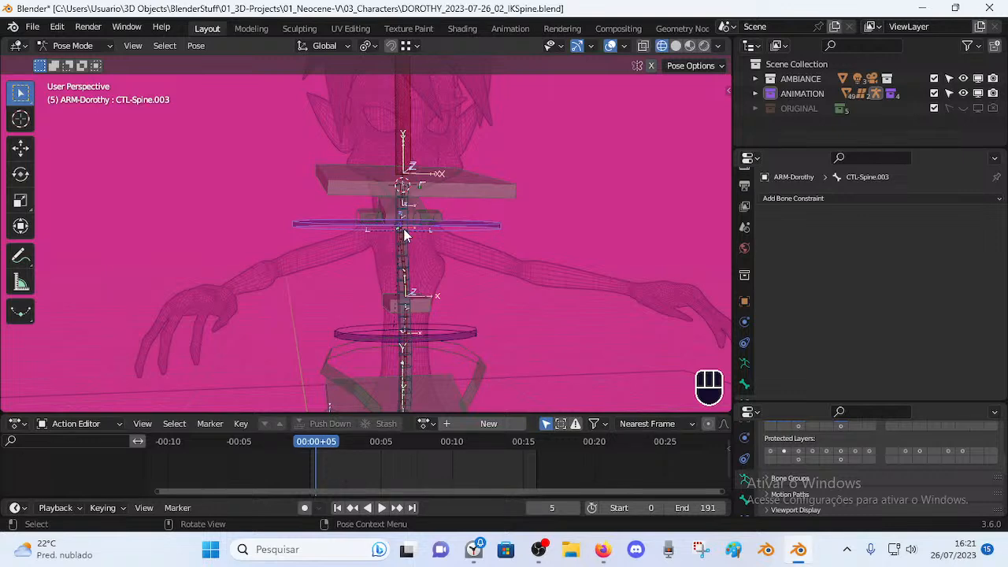
Select DEF-Spine-BB.002 in the chest and inspect its Stretch To constraint.
left_click(445, 226)
scroll(499, 227, "up", 4)
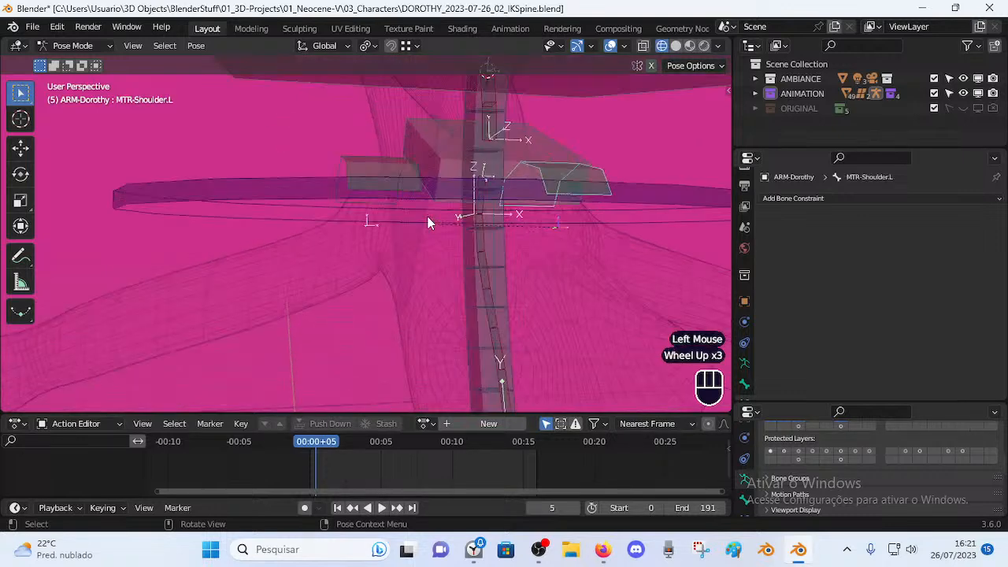
left_click(509, 226)
left_click(510, 222)
middle_click_drag(510, 222, 478, 237)
scroll(486, 244, "down", 1)
scroll(486, 244, "down", 2)
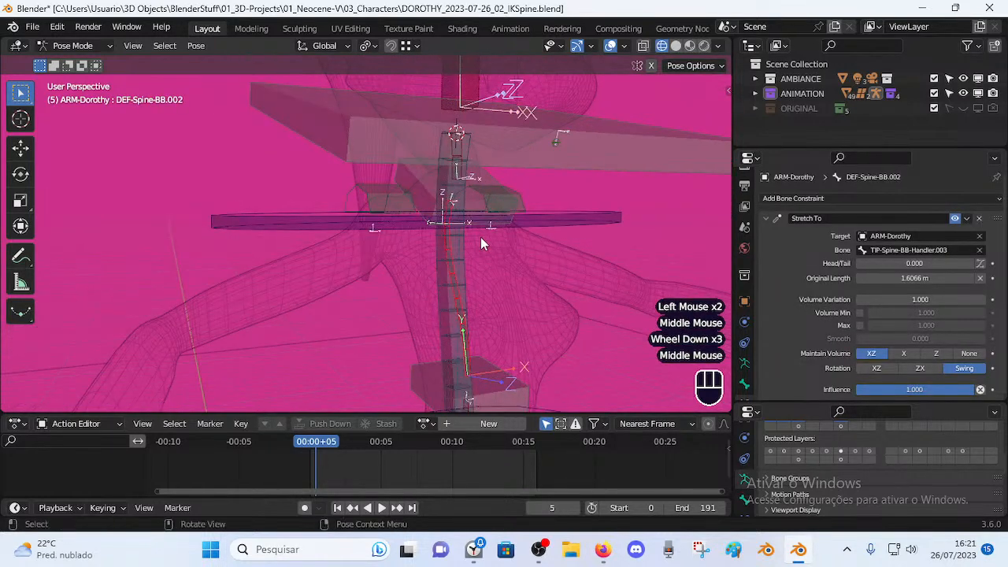
Select the chest control CTL-Spine.003 and examine how it sits against the surrounding spine bones.
scroll(481, 237, "up", 1)
left_click(563, 212)
scroll(551, 225, "down", 1)
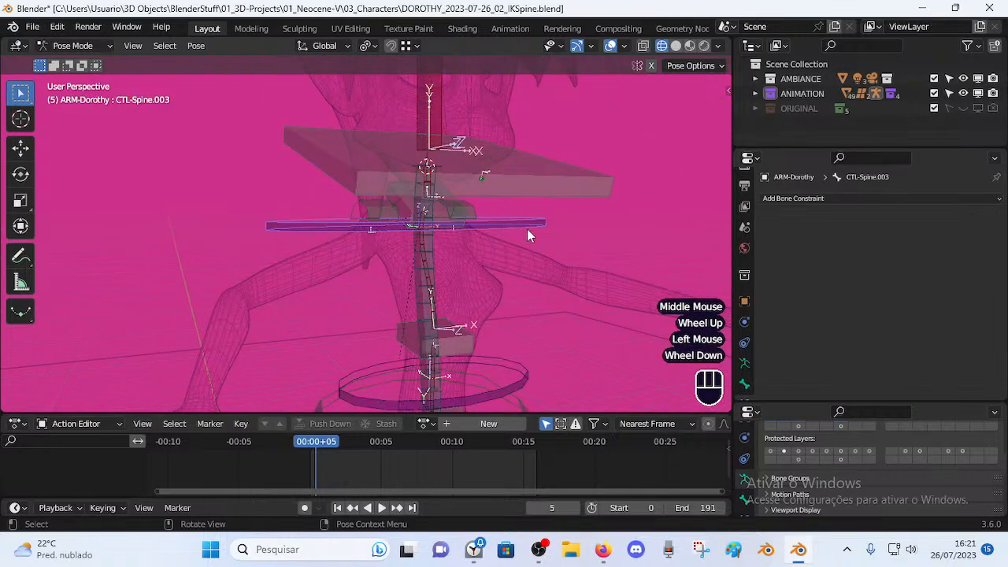
scroll(458, 243, "up", 1)
scroll(458, 244, "up", 3)
middle_click_drag(458, 243, 426, 263, "shift")
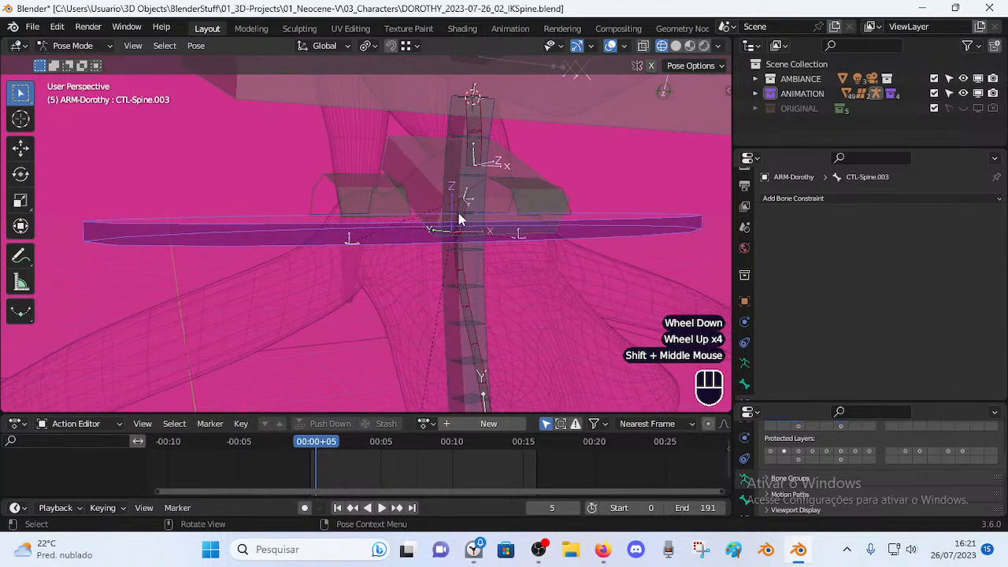
left_click(463, 213)
left_click(463, 213)
left_click(631, 225)
Pick through the overlapping chest bones to TIP-Spine-BB-Handler.003 and check its constraint.
scroll(473, 225, "down", 2)
scroll(520, 236, "up", 1)
middle_click_drag(515, 235, 421, 234)
left_click(448, 223)
left_click(442, 240)
left_click(448, 244)
left_click(436, 244)
left_click(365, 165)
left_click(381, 170)
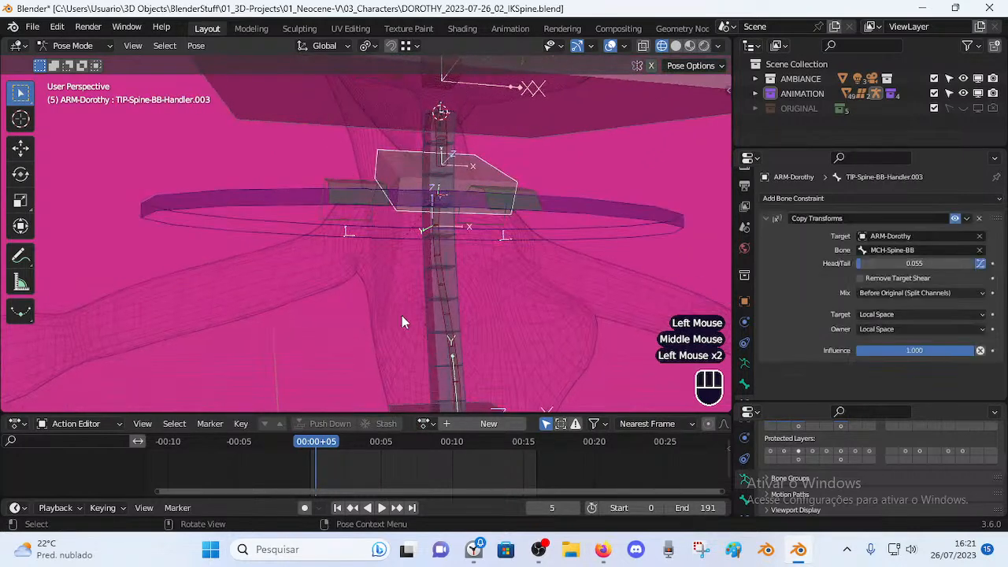
Add TIP-Spine-BB-Handler.002 to the selection and compare both handlers' positions along the spine.
middle_click_drag(391, 288, 398, 232, "shift")
scroll(398, 232, "down", 1)
left_click(378, 289, "shift")
middle_click_drag(378, 288, 364, 157, "shift")
scroll(378, 285, "down", 1)
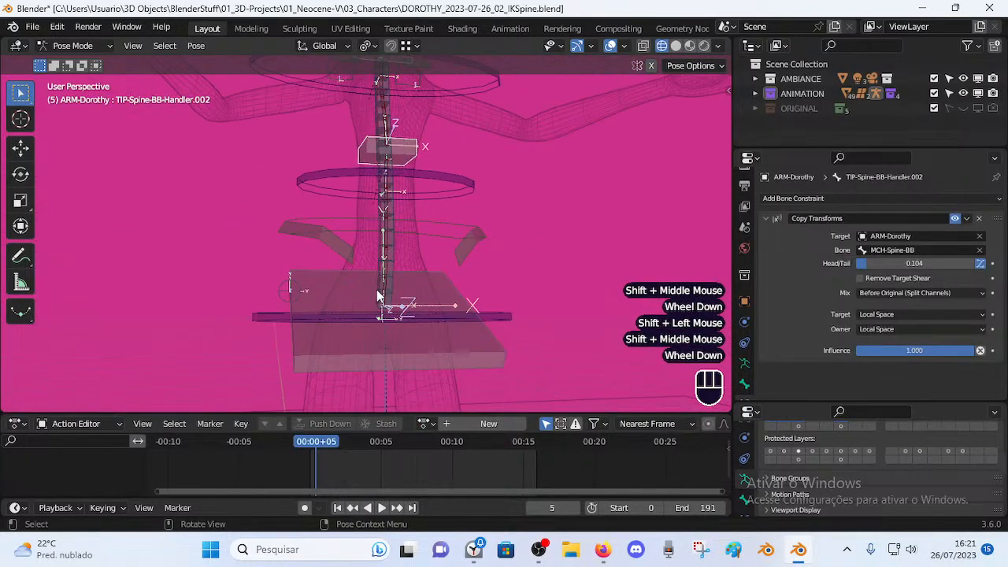
middle_click_drag(334, 261, 412, 180, "shift")
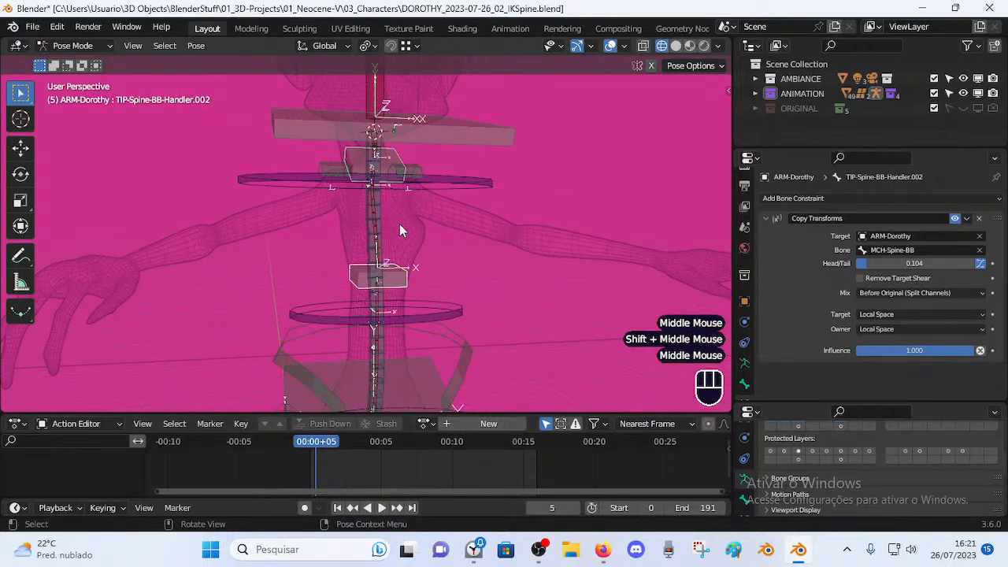
middle_click_drag(395, 222, 409, 205)
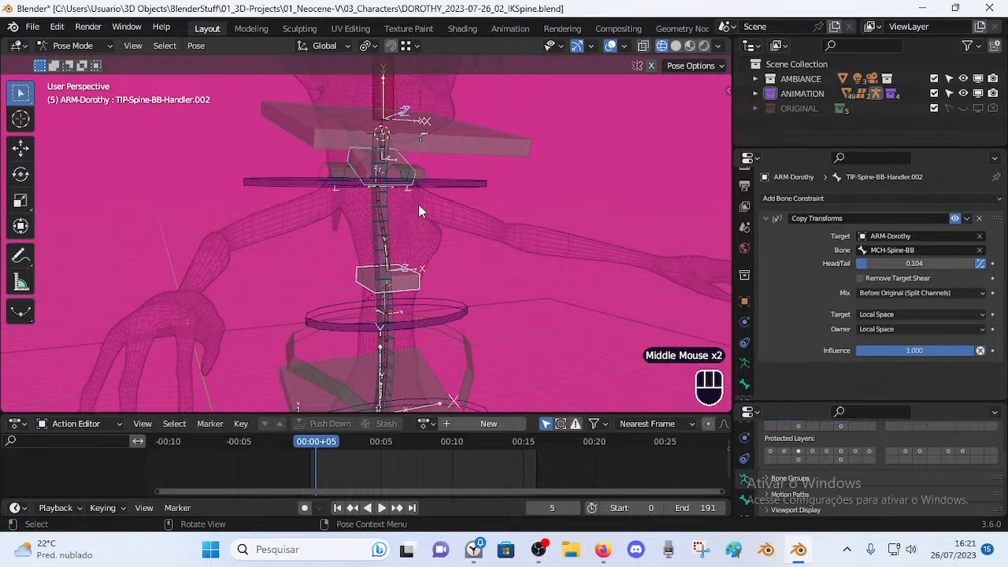
Check the constraints of CTL-Spine.003, CTL-Spine.002, MCH-Spine-BB and TIP-Spine-BB-Handler.002 by selecting each bone.
left_click(470, 181)
left_click(453, 180)
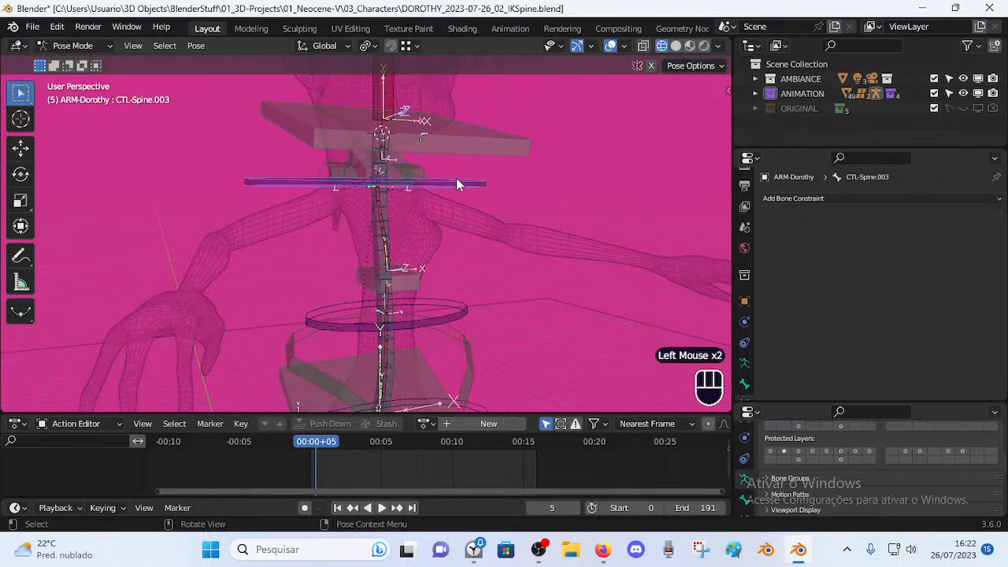
left_click(463, 317)
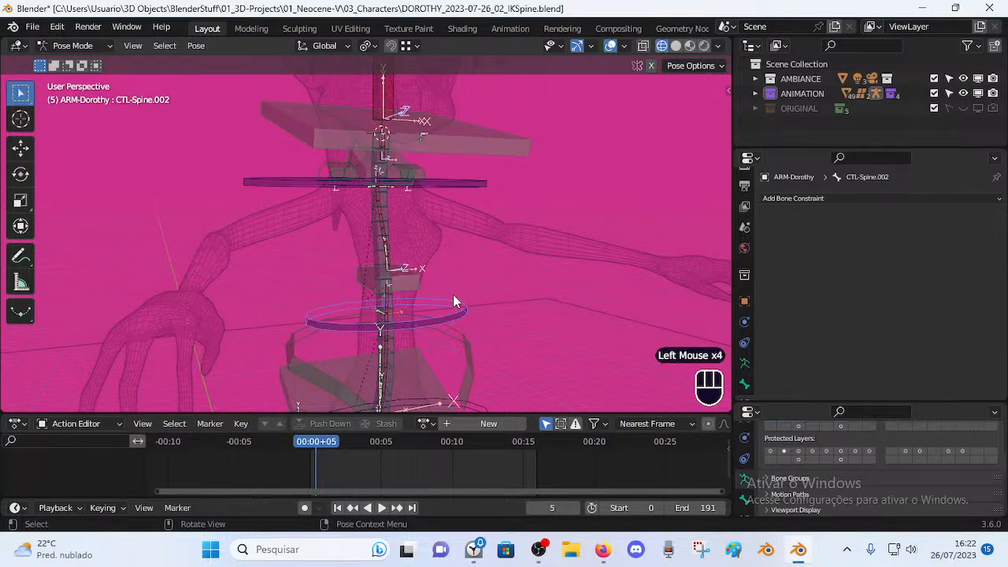
left_click(383, 303)
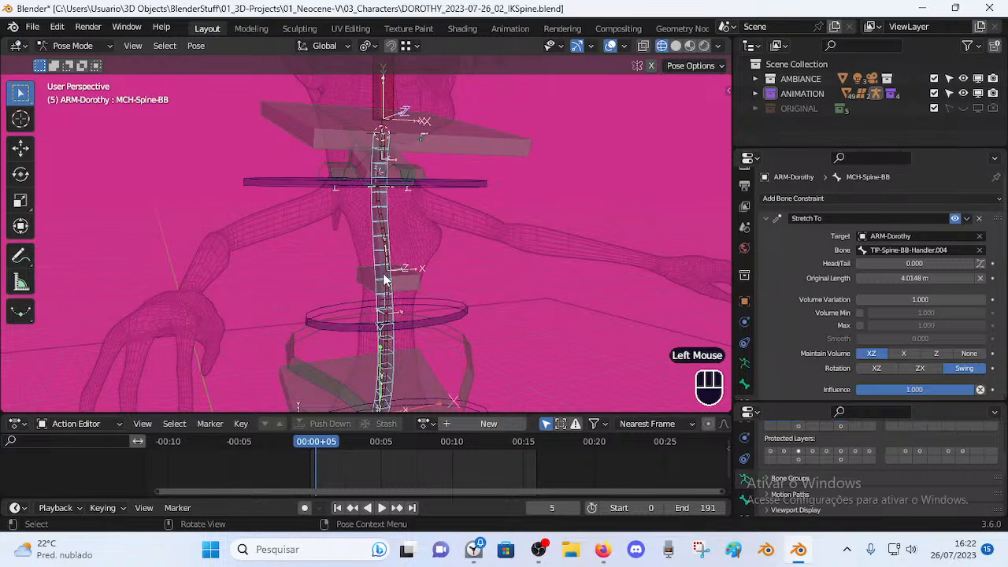
left_click(383, 280)
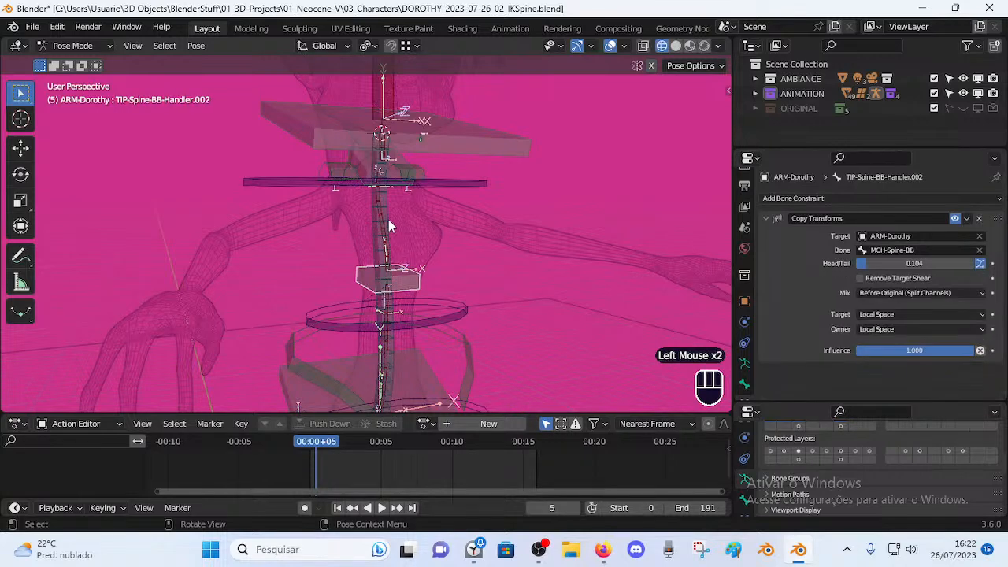
left_click(457, 309)
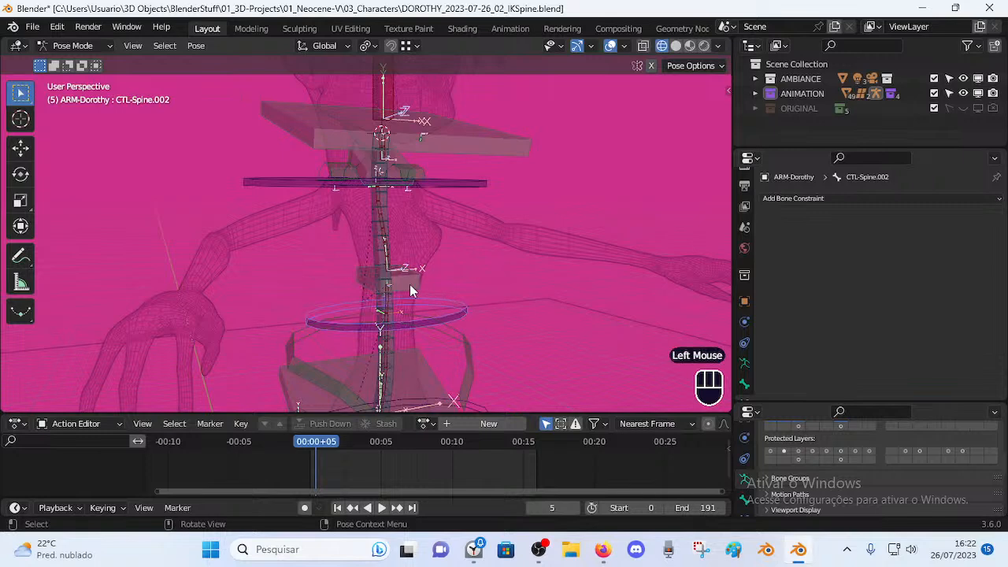
Compare the waist and chest controls with their handlers and review the Copy Transforms settings of TIP-Spine-BB-Handler.003.
left_click(421, 273)
left_click(451, 296)
middle_click_drag(452, 297, 395, 179)
left_click(454, 303)
left_click(454, 188)
scroll(377, 195, "up", 2)
left_click(400, 141)
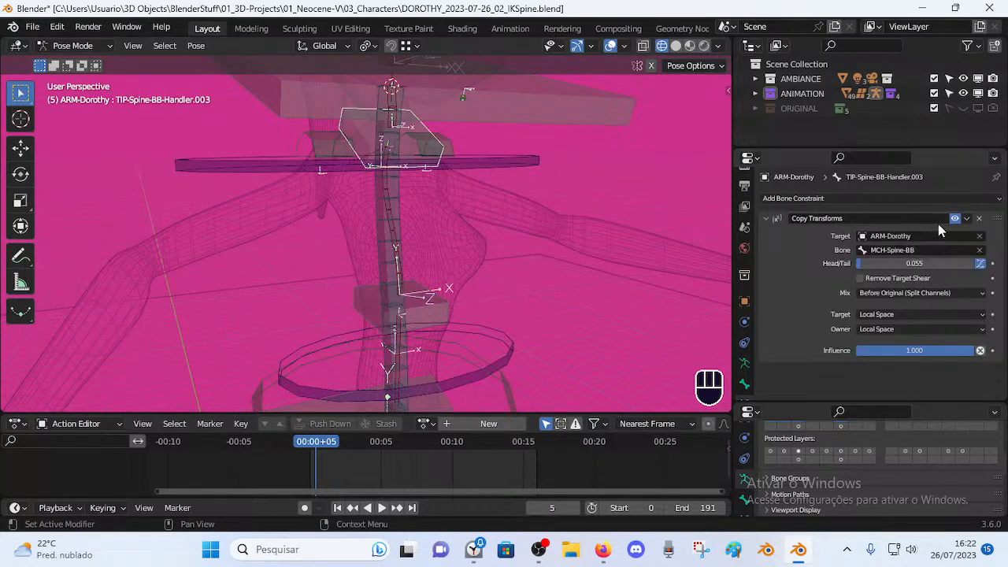
middle_click_drag(535, 160, 555, 160)
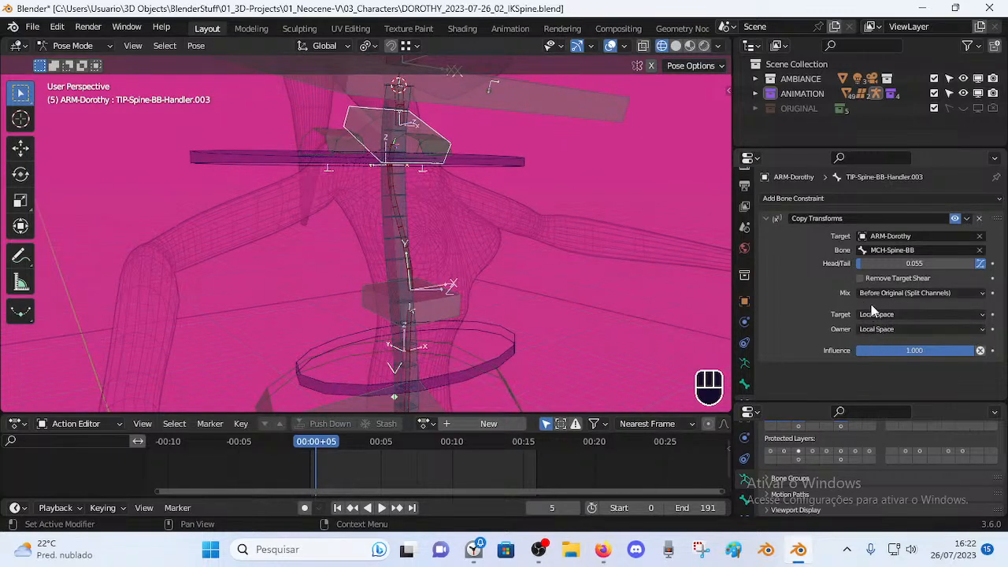
scroll(504, 174, "down", 2)
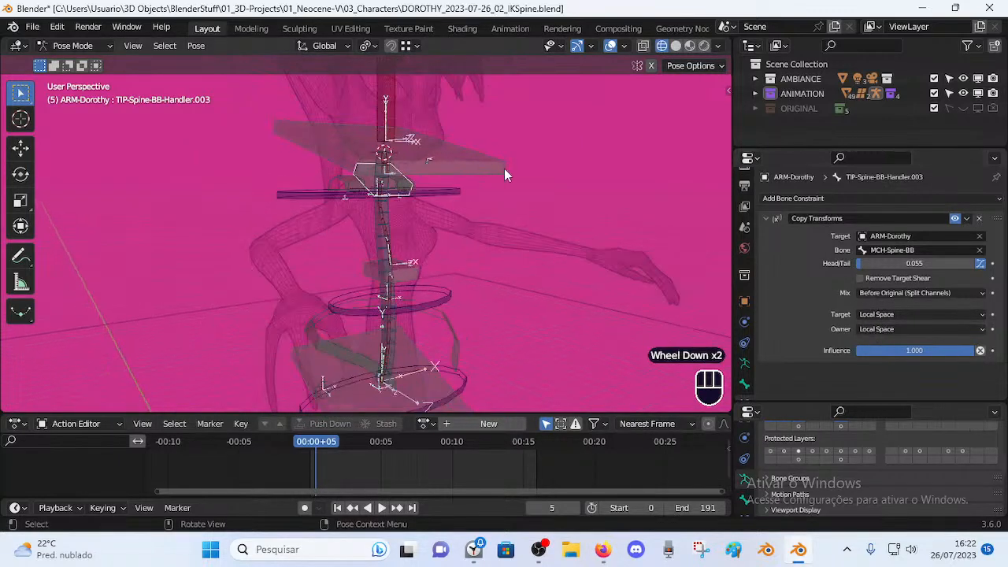
Try moving and rotating the neck handler TIP-Spine-BB-Handler.004 to test how the spine follows.
middle_click_drag(483, 176, 484, 213, "shift")
middle_click_drag(484, 212, 441, 194)
left_click(439, 190)
scroll(439, 189, "down", 2)
key("g")
left_click(481, 177)
key("r")
double_click(399, 194)
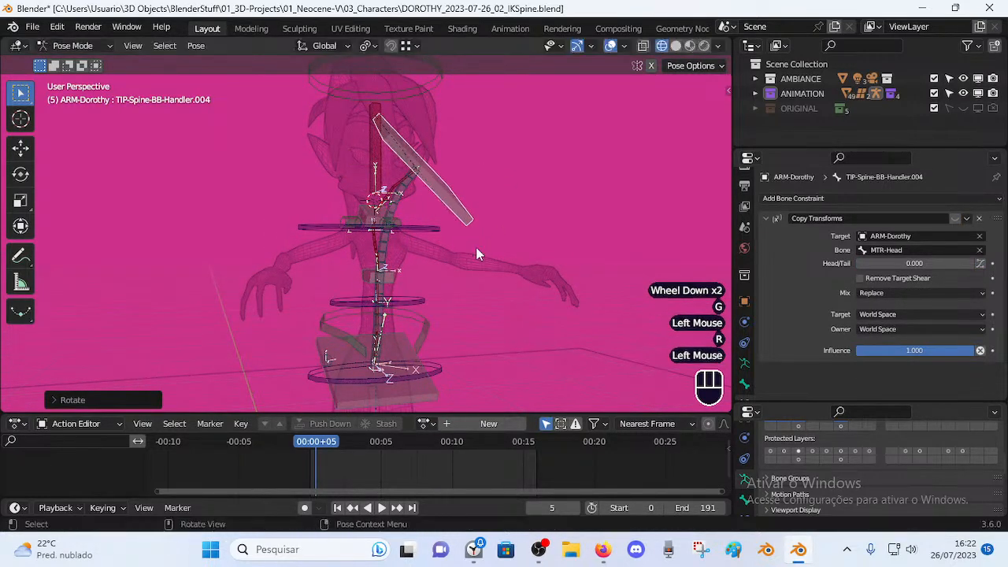
Try one more rotation of TIP-Spine-BB-Handler.004, and clear the test pose on all bones.
left_click(388, 315)
left_click(463, 217)
key("r")
left_click(481, 186)
key("a")
key("alt+q")
key("alt+q")
scroll(391, 226, "up", 1)
scroll(391, 225, "up", 1)
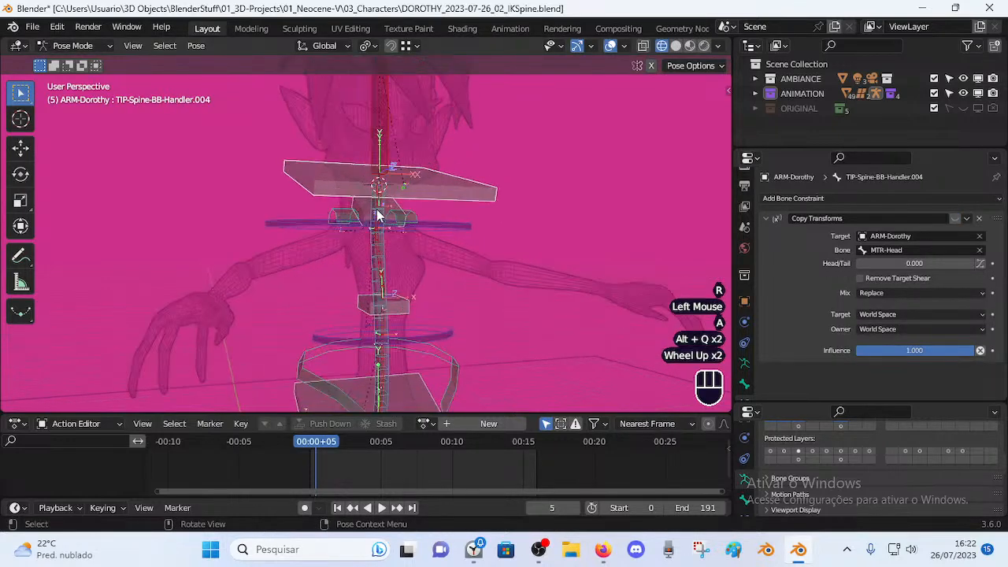
Inspect TIP-Spine-BB-Handler.002 and the waist control CTL-Spine.002, comparing their placement and constraints.
left_click(381, 214)
left_click(375, 301)
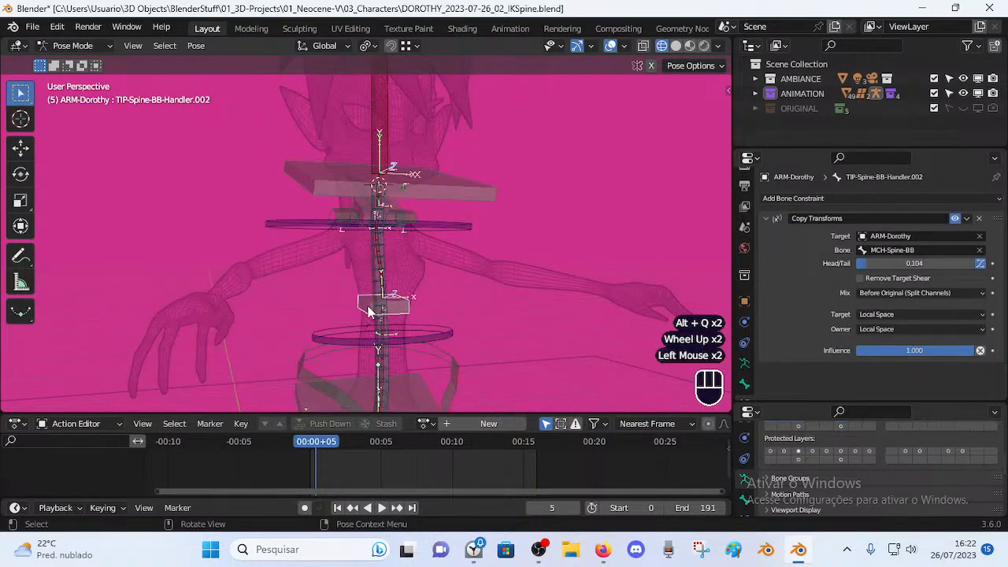
middle_click_drag(430, 330, 432, 323, "shift")
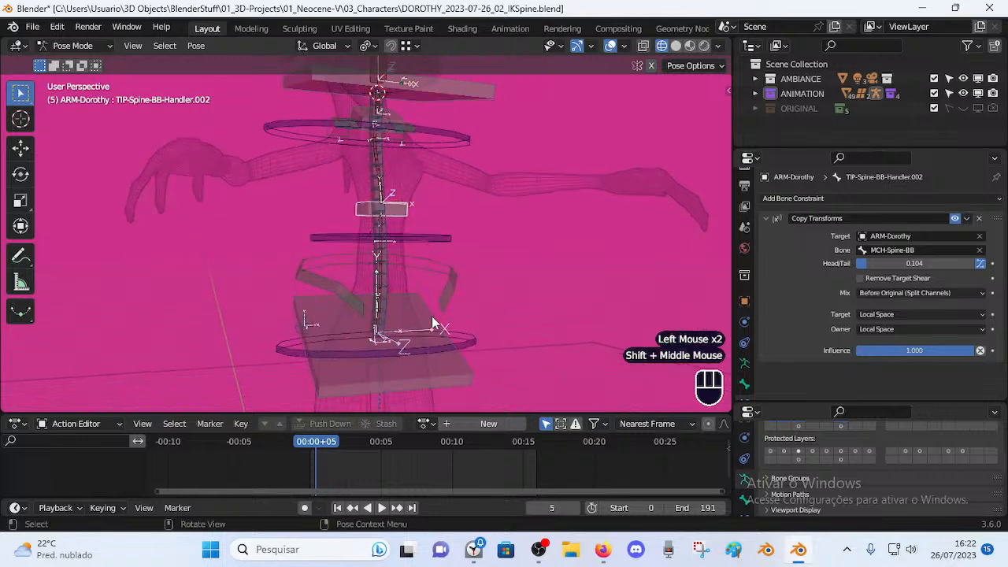
left_click(430, 238)
left_click(425, 239)
left_click(419, 239)
left_click(420, 240)
left_click(420, 240)
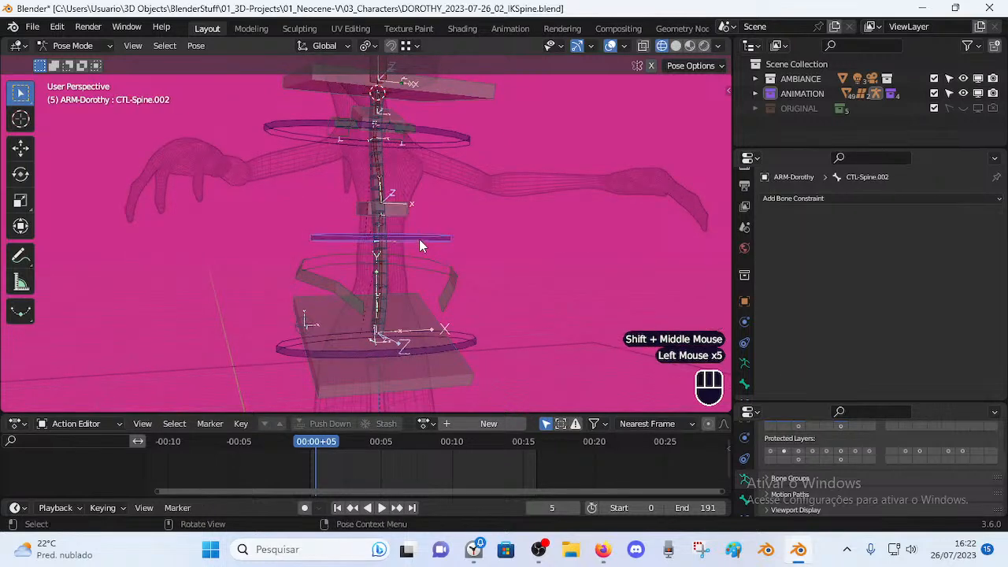
left_click(407, 209)
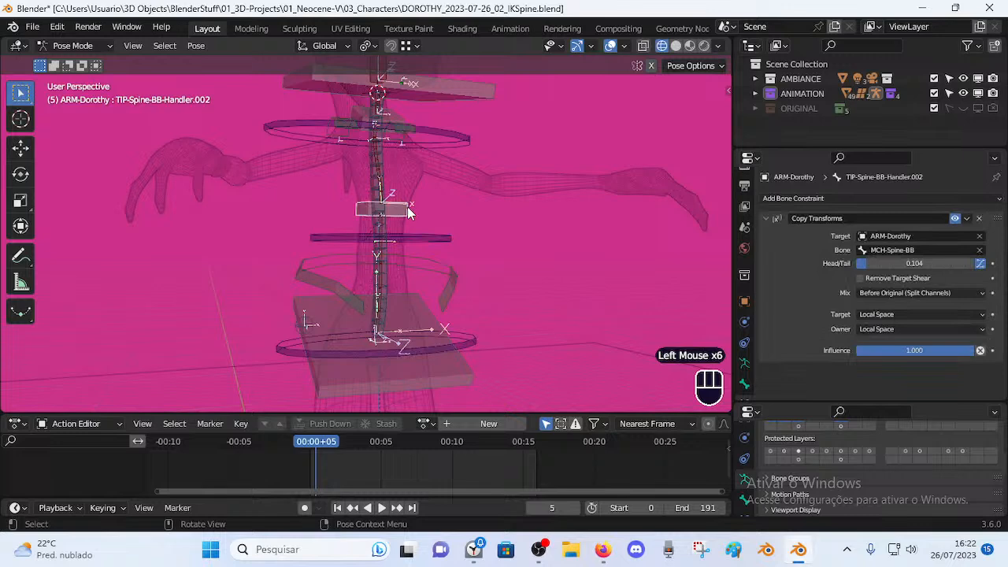
Try rotating the waist control CTL-Spine.002 and cancel the rotation.
left_click(425, 236)
middle_click_drag(421, 212, 421, 253, "shift")
left_click(422, 276)
left_click(421, 277)
key("r")
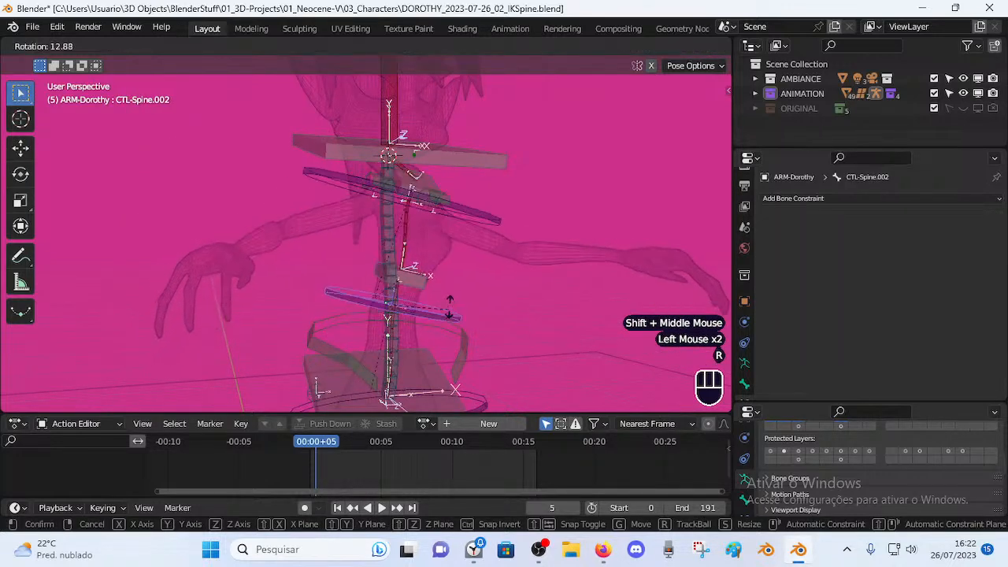
key("Escape")
Set the Copy Transforms Mix mode of TIP-Spine-BB-Handler.003 to Replace.
left_click(423, 188)
left_click(401, 186)
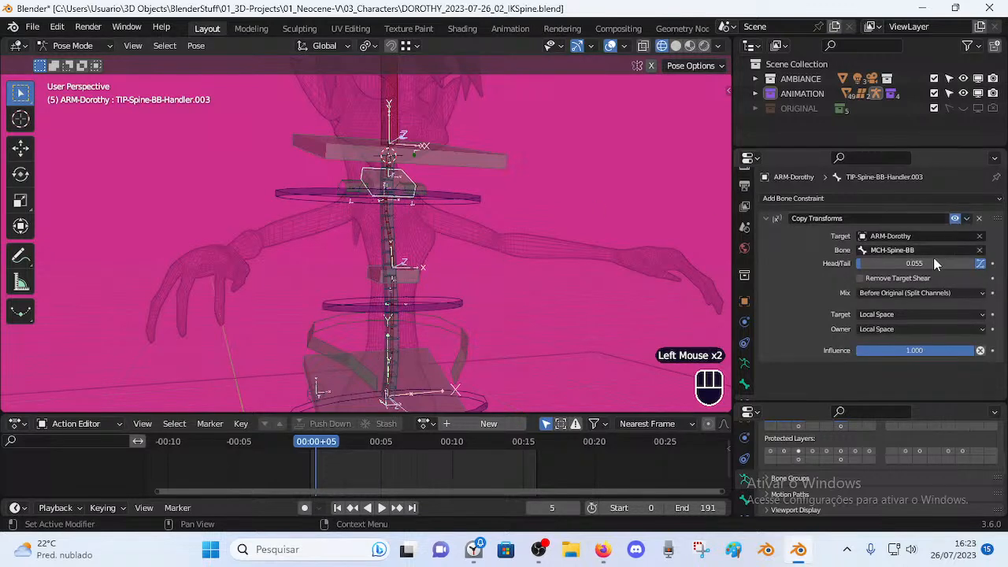
left_click(883, 293)
left_click(883, 295)
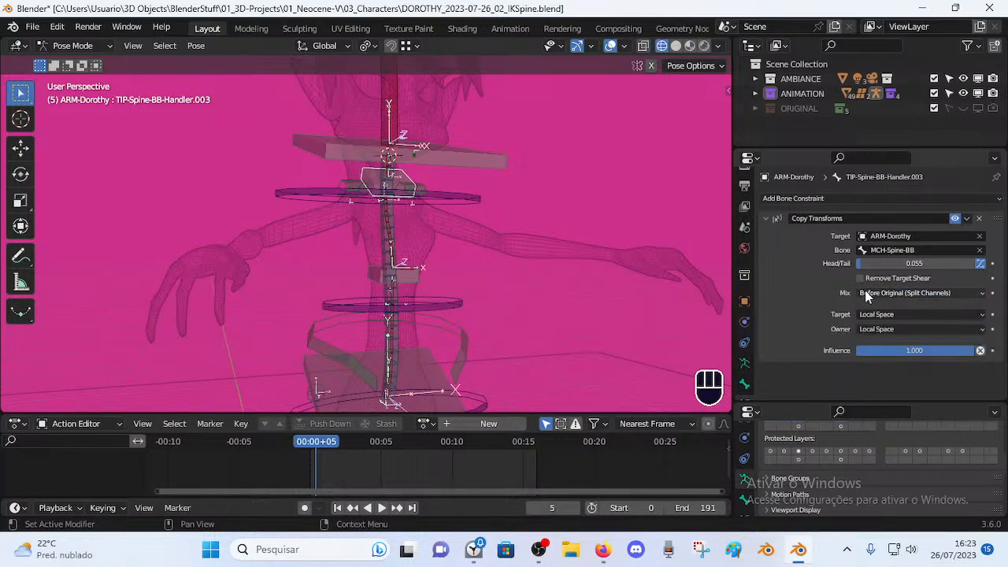
left_click(865, 292)
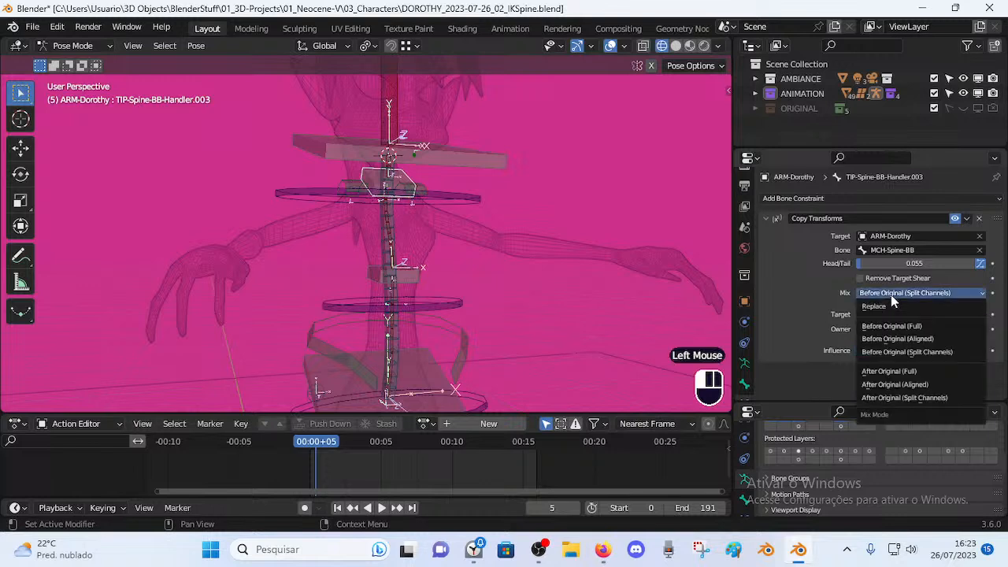
left_click(893, 328)
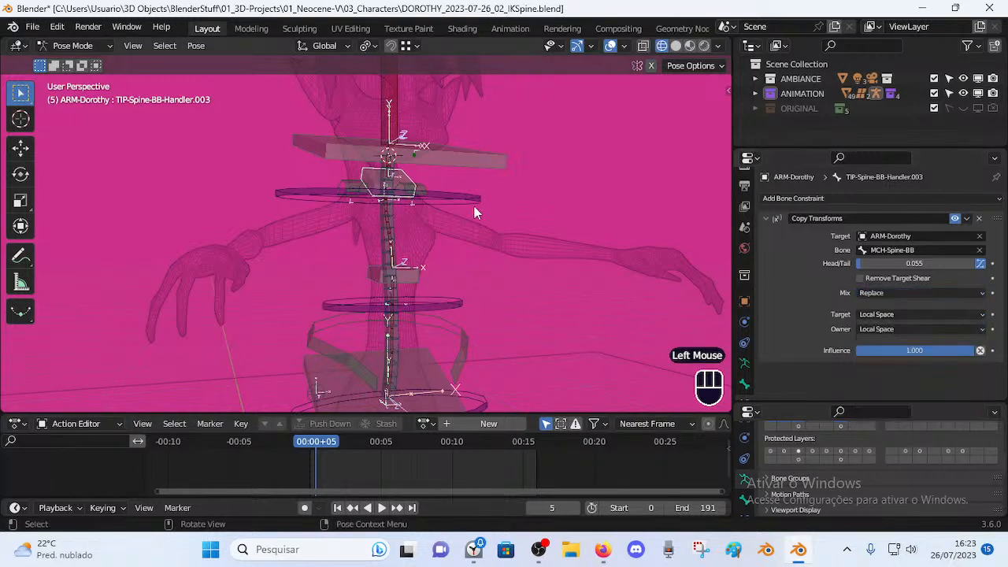
Try rotating TIP-Spine-BB-Handler.004 with the new Mix mode and cancel the rotation.
left_click(471, 161)
key("r")
key("Escape")
Set both Target and Owner of the Copy Transforms constraint on TIP-Spine-BB-Handler.003 to World Space.
left_click(406, 175)
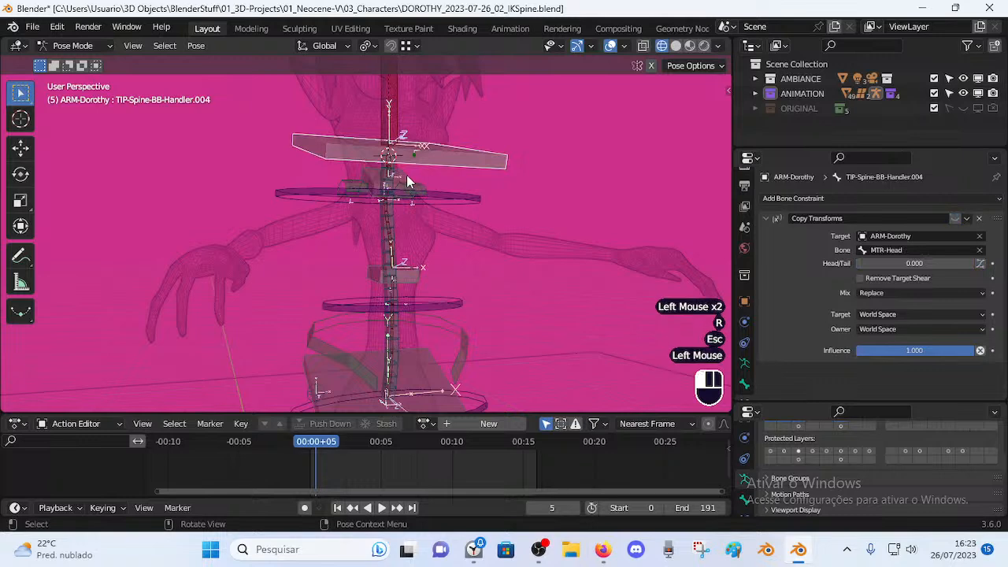
left_click(876, 312)
left_click(880, 327)
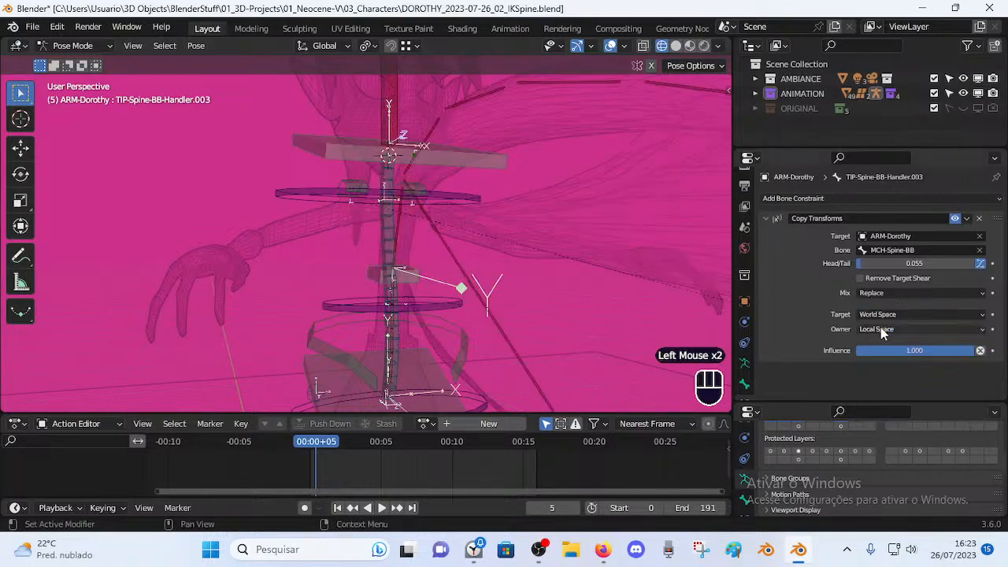
left_click(889, 329)
left_click(888, 334)
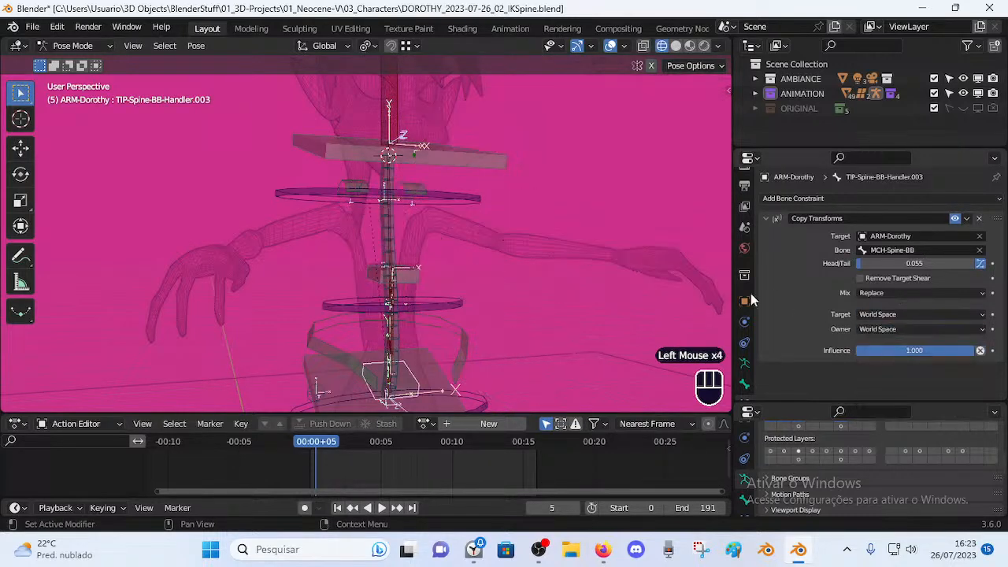
Clear the pose on all bones and set TIP-Spine-BB-Handler.003's Copy Transforms Head/Tail to 0.841 and Influence to 0.960.
key("alt+a")
left_click_drag(894, 263, 991, 263)
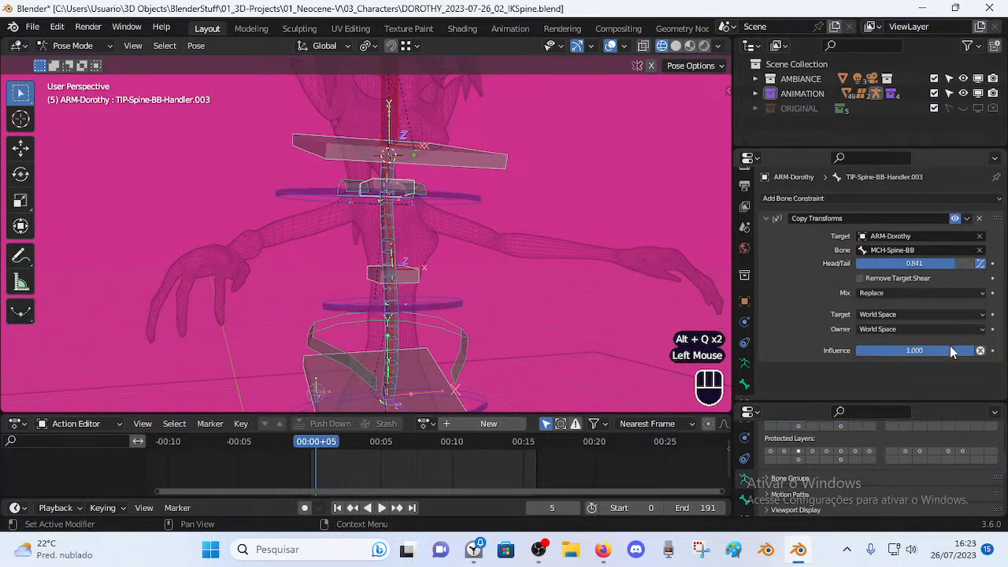
left_click_drag(970, 351, 976, 351)
Try rotating the neck handler TIP-Spine-BB-Handler.004 with the World Space constraint settings and cancel.
middle_click_drag(543, 164, 541, 204, "shift")
left_click(495, 208)
key("r")
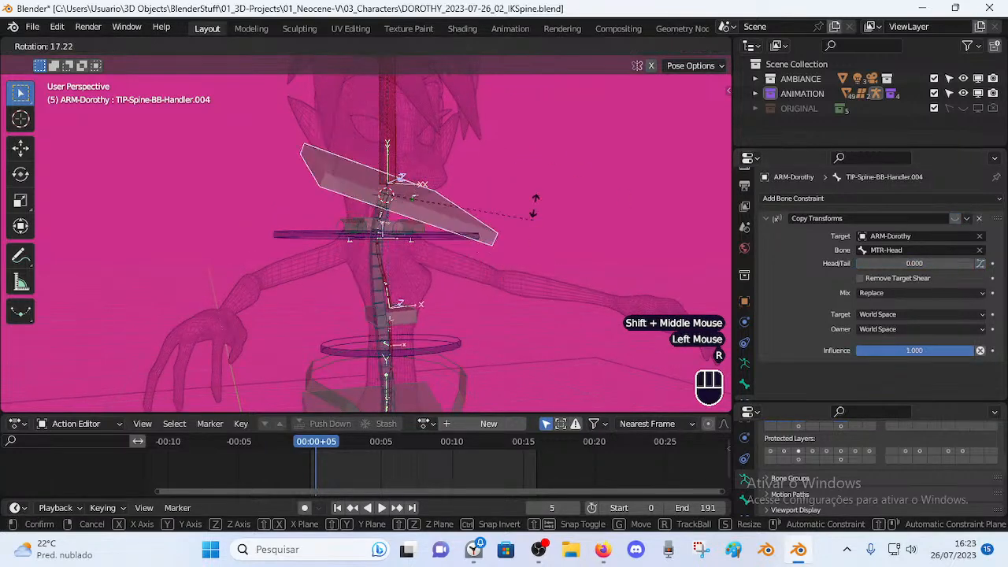
key("Escape")
Select TIP-Spine-BB-Handler.003 in the chest, try rotating it and cancel the rotation.
scroll(381, 219, "up", 2)
left_click(377, 220)
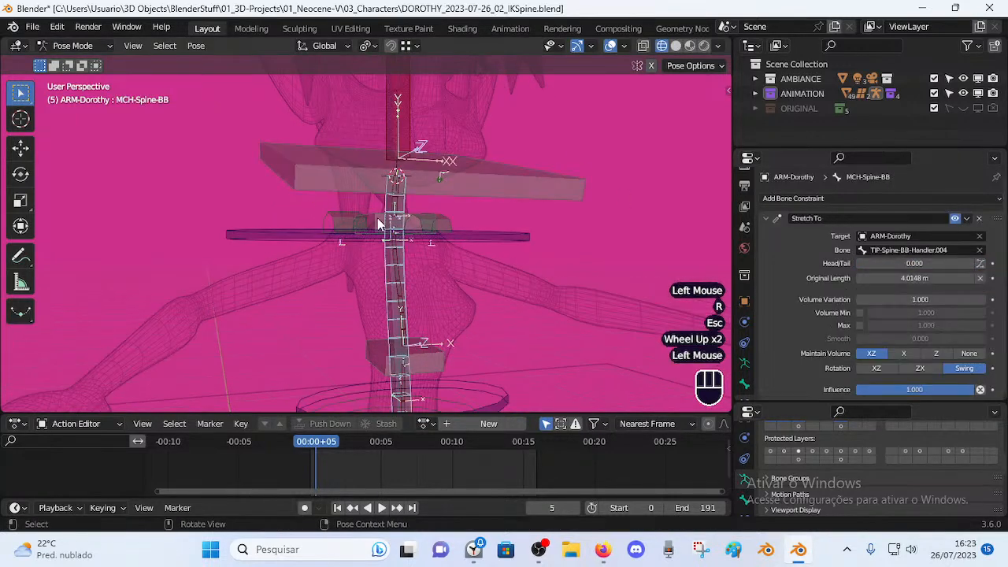
left_click(378, 220)
key("r")
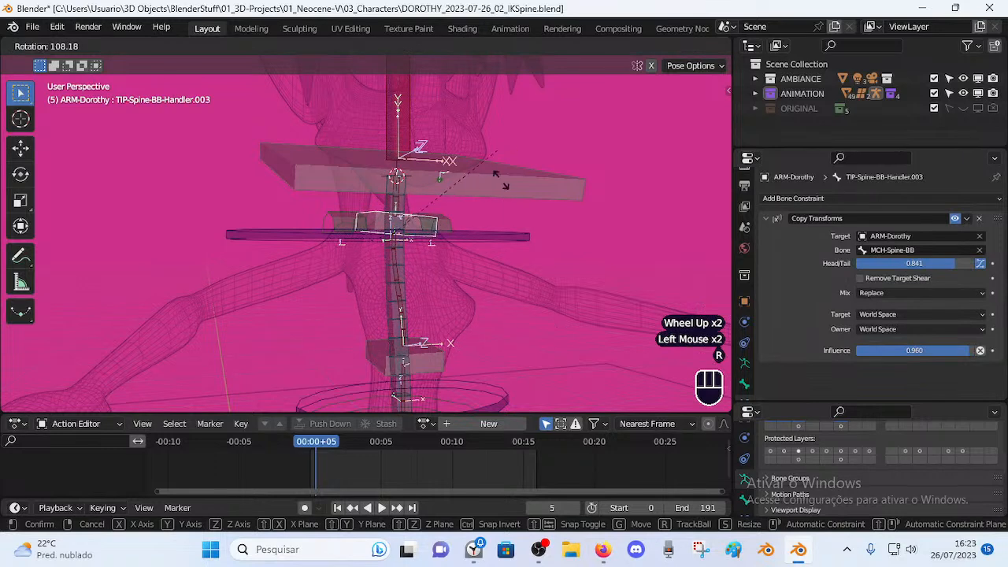
key("Escape")
Lower the Copy Transforms Influence on TIP-Spine-BB-Handler.003 to 0.348, and move and rotate the handler as a test.
left_click_drag(916, 354, 845, 354)
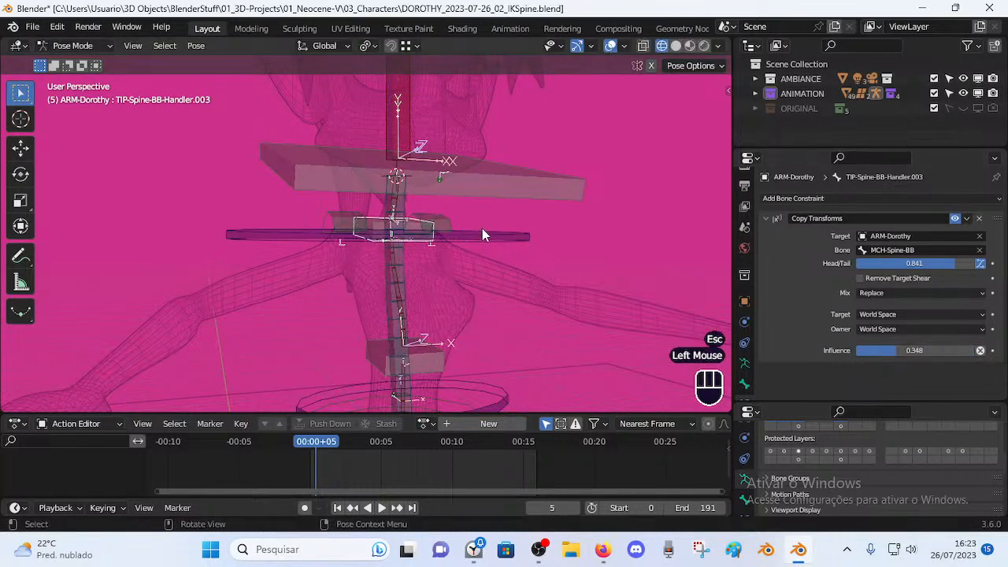
key("r")
left_click(449, 264)
key("g")
left_click(496, 255)
key("r")
left_click(503, 205)
Try an Influence of 0.821 on TIP-Spine-BB-Handler.003 with a test rotation and cancel the rotation.
left_click_drag(888, 347, 955, 350)
key("r")
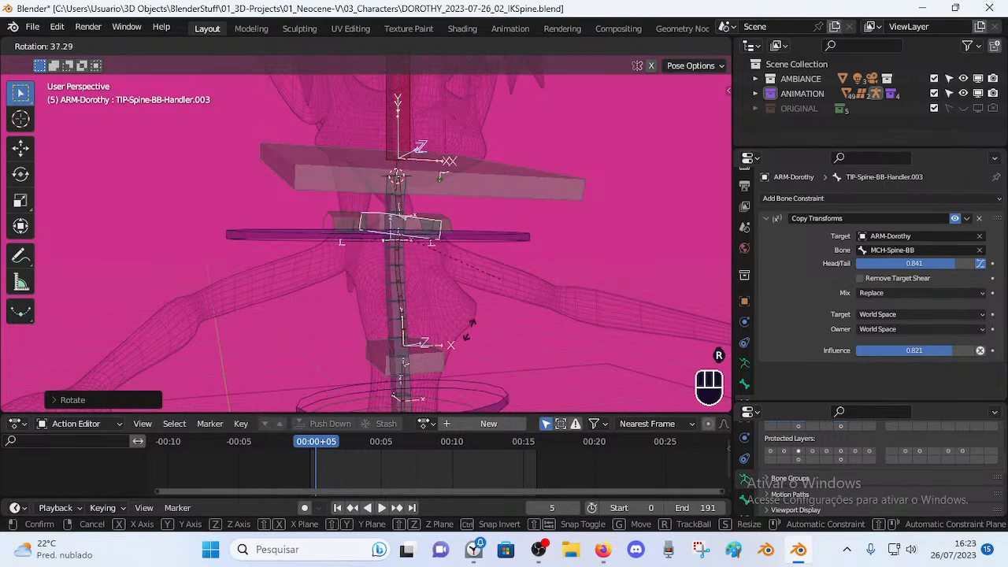
key("Escape")
Set the Influence of TIP-Spine-BB-Handler.003 to 0.522, try two cancelled test rotations and view the rig from the front.
left_click_drag(913, 350, 866, 350)
key("r")
key("Escape")
middle_click_drag(473, 189, 498, 262)
key("r")
key("Escape")
key("KP_1")
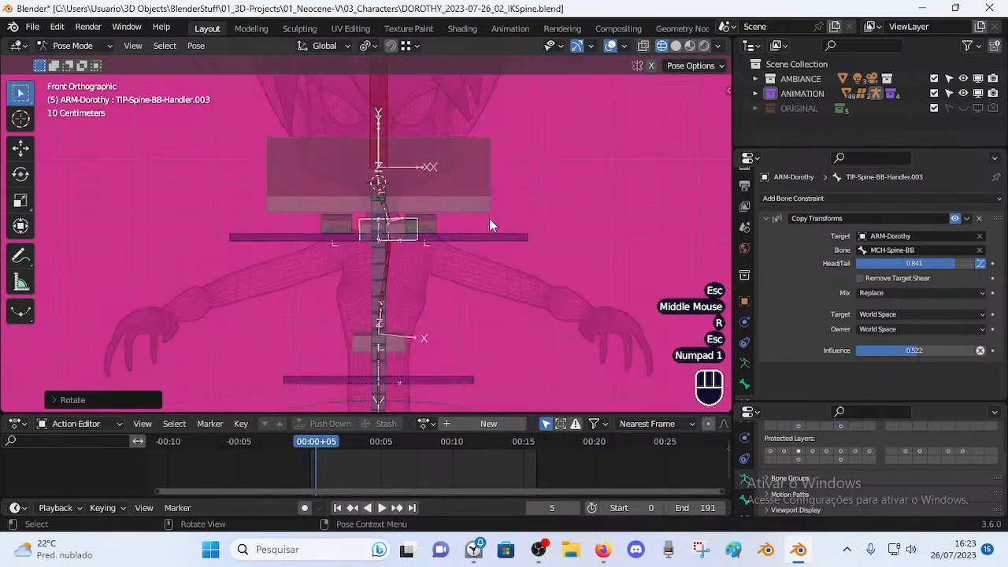
Set the Copy Transforms Influence of TIP-Spine-BB-Handler.003 to 0.637, clear the pose transforms of all bones and reselect that handler.
mouse_move(913, 350)
left_mouse_down()
mouse_move(942, 349)
mouse_move(858, 350)
mouse_move(945, 350)
mouse_move(931, 350)
left_mouse_up()
key("a")
key("alt+q")
key("alt+q")
key("alt+q")
left_click(394, 223)
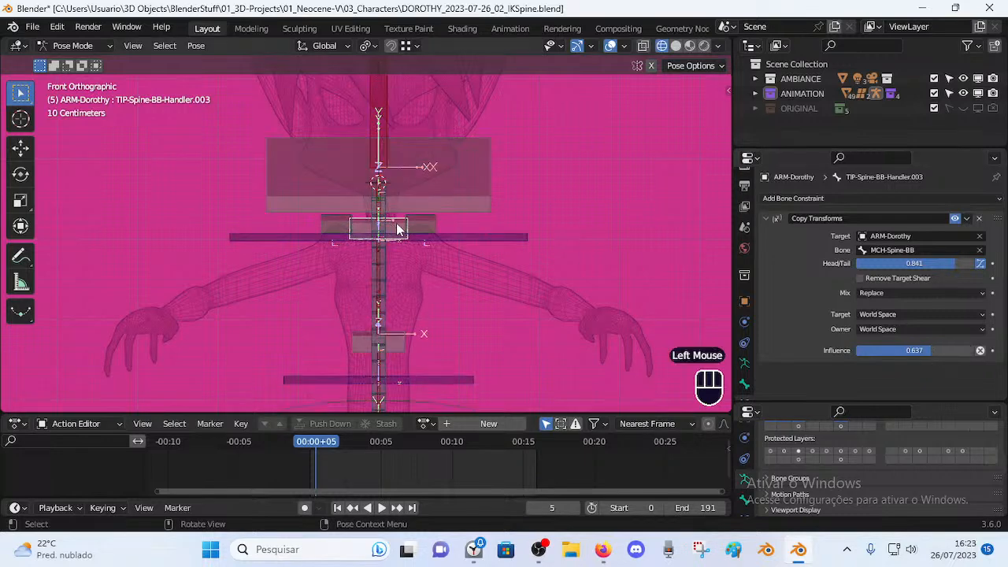
Inspect the reset chest and spine handlers from several angles and save the rig's Blender file.
scroll(454, 200, "down", 2)
middle_click_drag(454, 200, 457, 258, "shift")
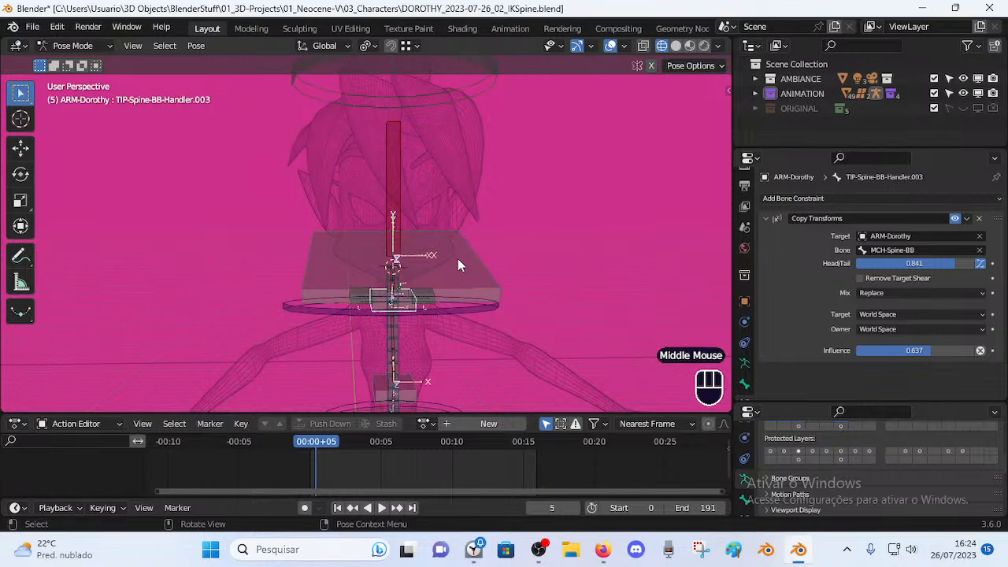
middle_click_drag(400, 340, 395, 313)
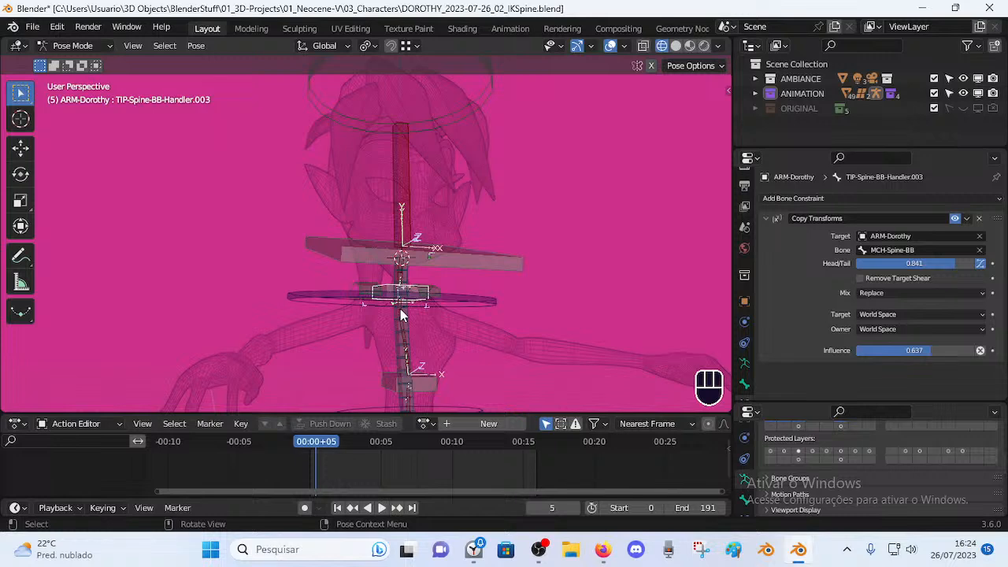
middle_click_drag(418, 313, 351, 317)
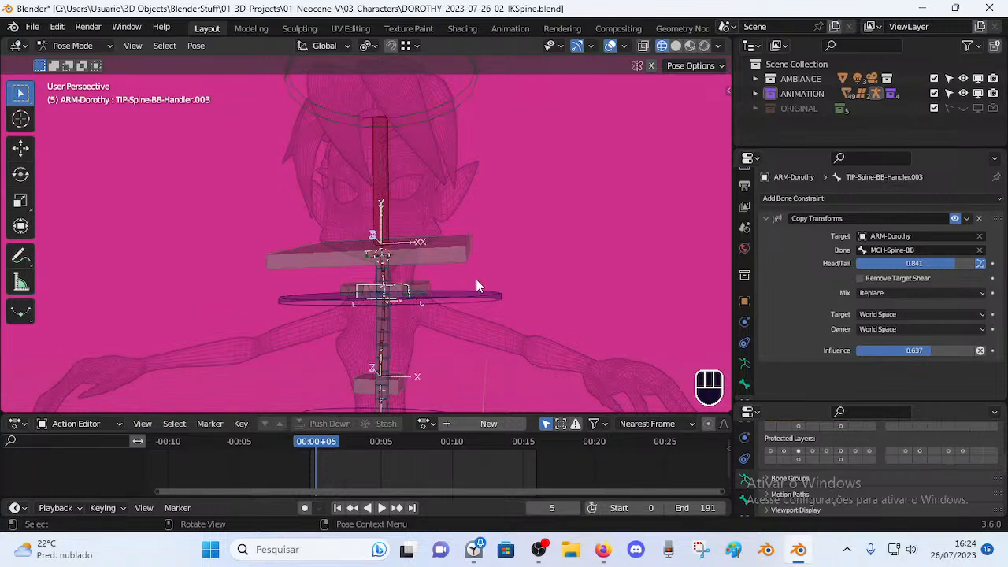
mouse_move(470, 294)
middle_mouse_down()
mouse_move(429, 341)
mouse_move(391, 325)
mouse_move(315, 366)
mouse_move(410, 370)
mouse_move(408, 213)
mouse_move(461, 258)
mouse_move(521, 280)
mouse_move(457, 281)
middle_mouse_up()
scroll(315, 367, "down", 1)
scroll(401, 359, "down", 2)
scroll(460, 265, "up", 2)
key("ctrl+s")
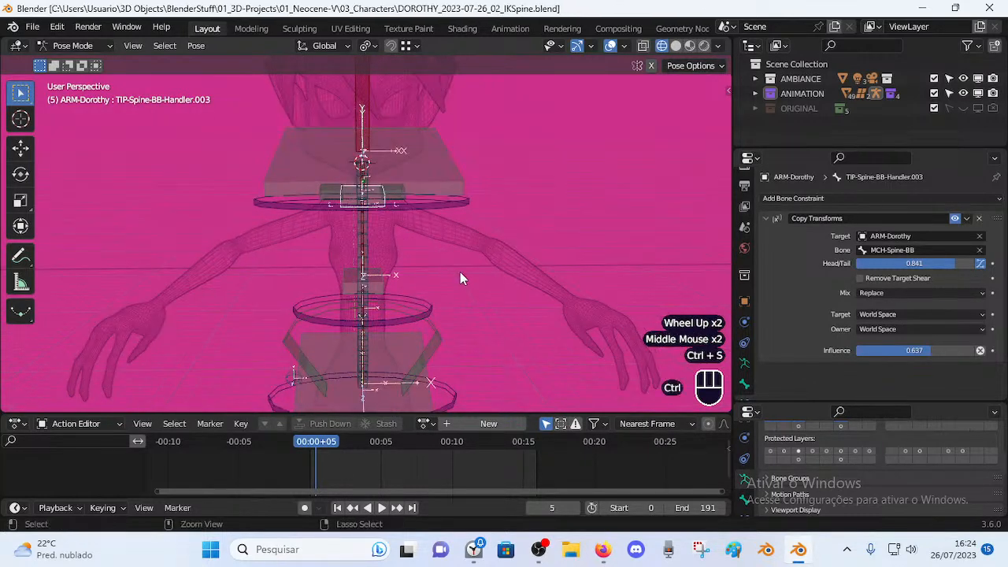
Switch to YouTube Studio in Firefox and end the live transmission.
left_click(539, 550)
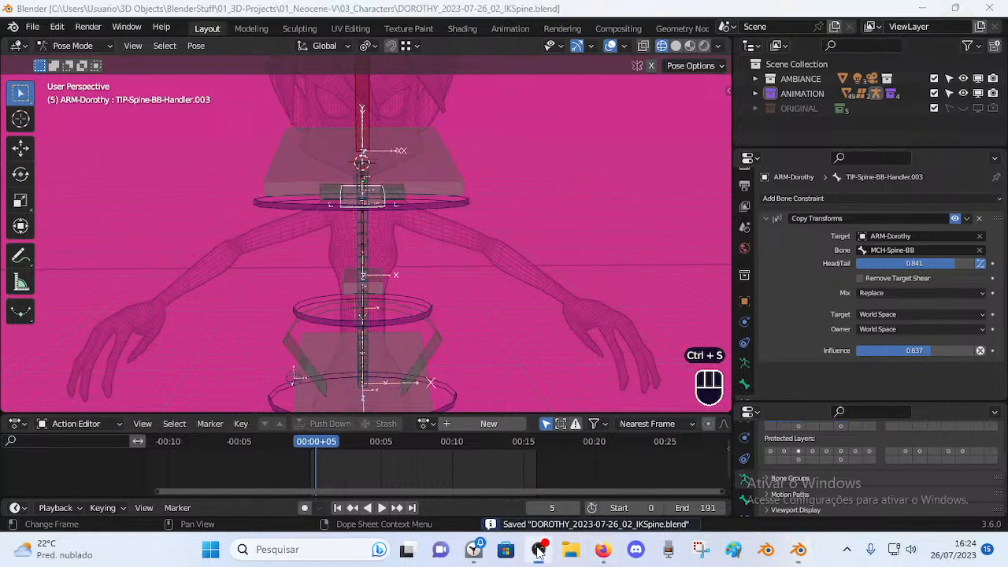
left_click(602, 550)
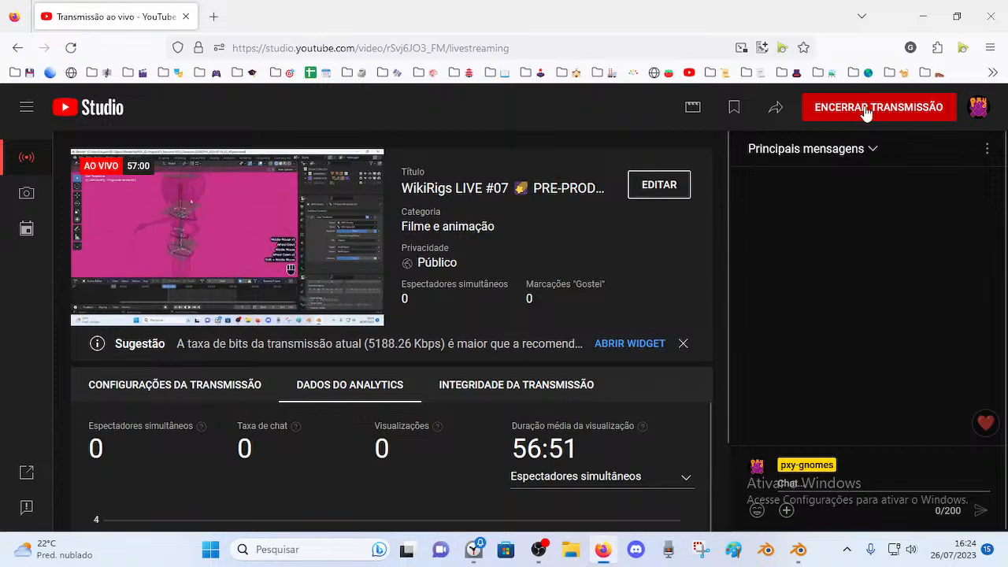
left_click(823, 116)
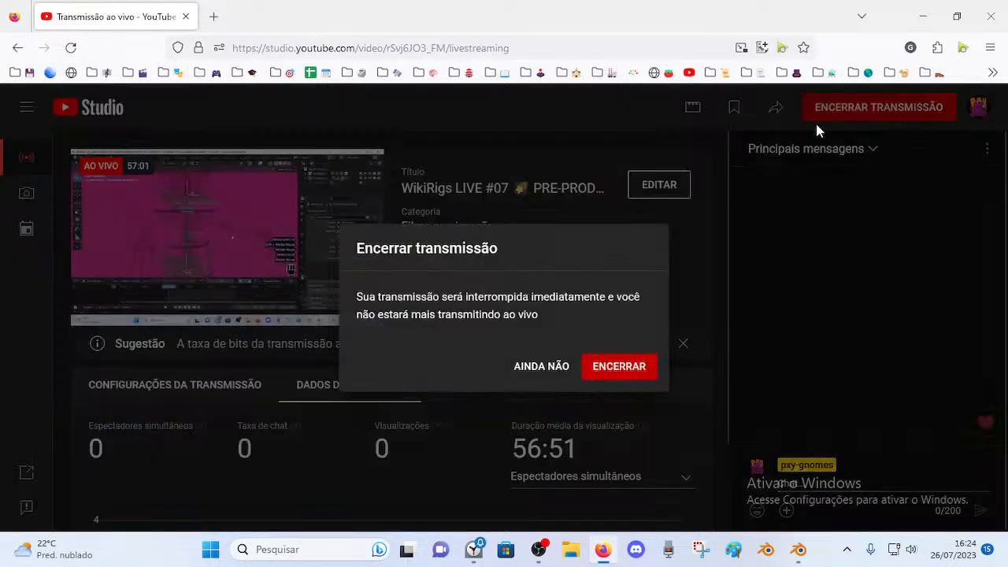
left_click(603, 375)
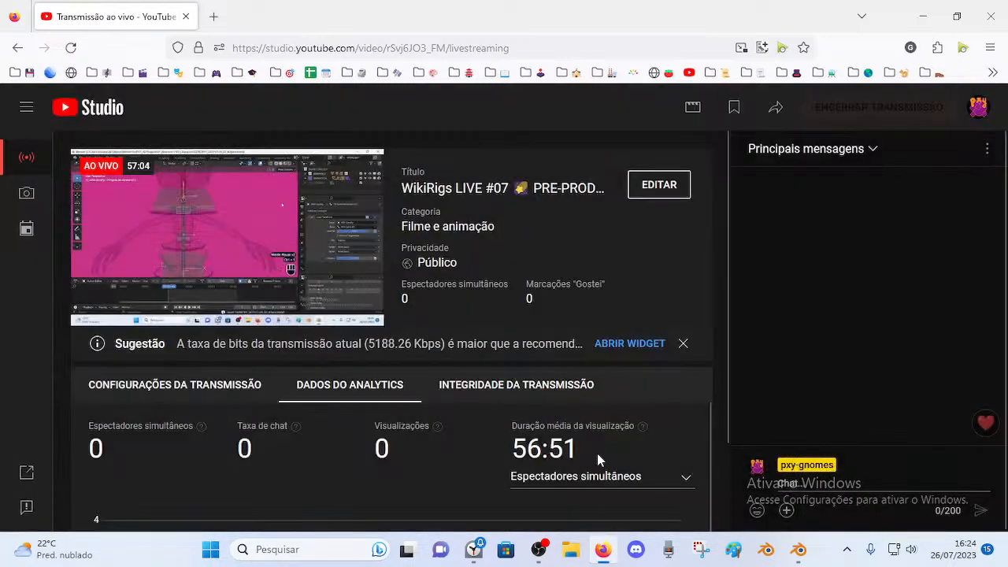